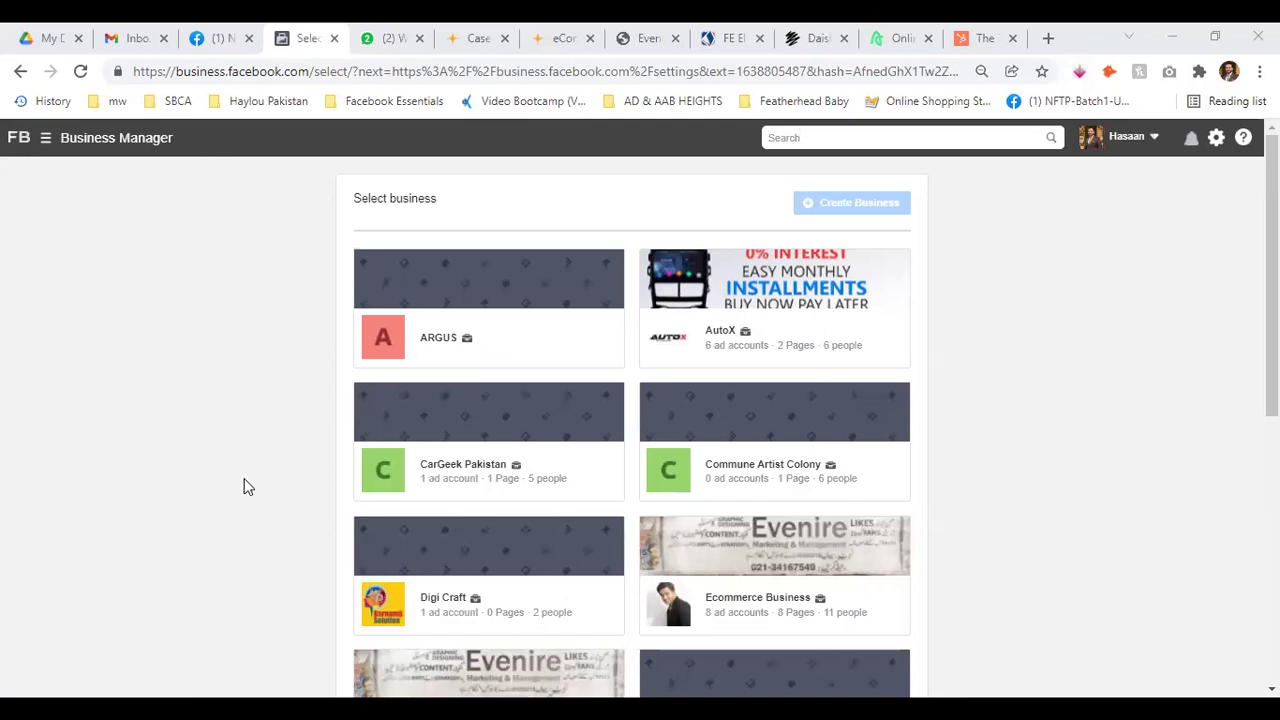
Choose Evenire Marketing and Management from the Select business list to open its People settings
scroll(229, 487, "down", 3)
scroll(186, 357, "up", 3)
scroll(254, 254, "down", 4)
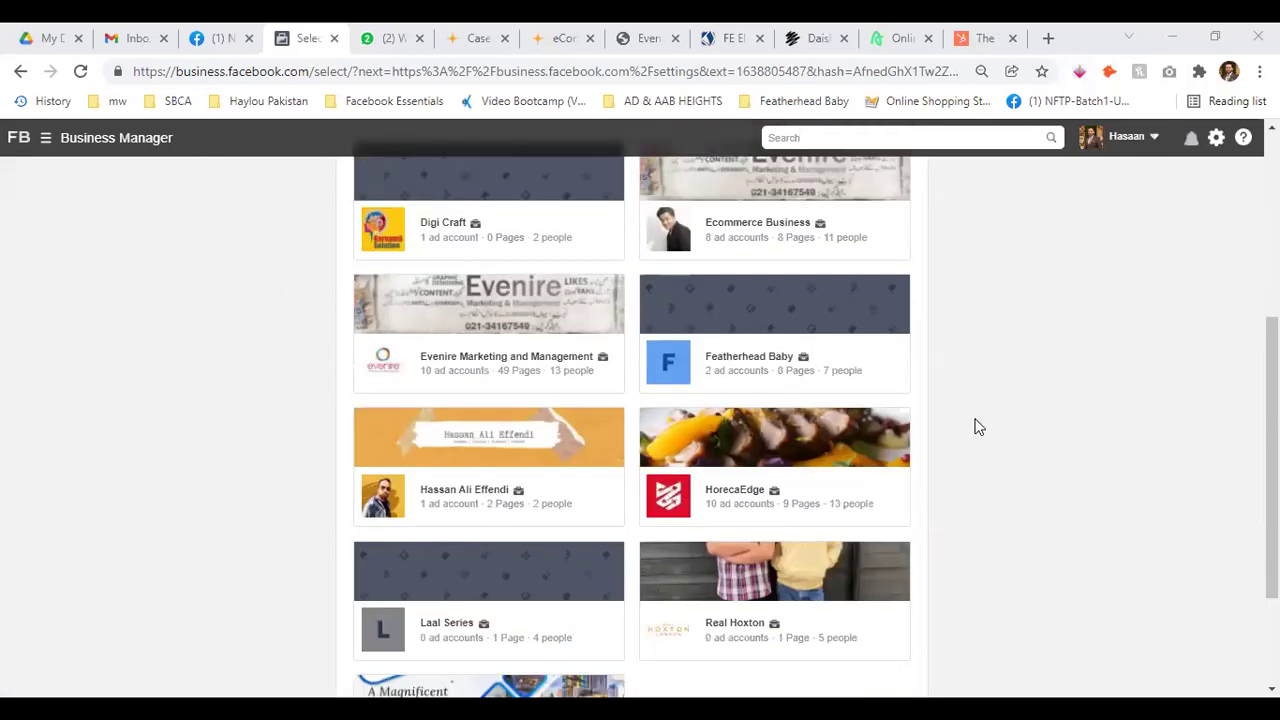
scroll(1059, 410, "up", 3)
scroll(311, 321, "down", 2)
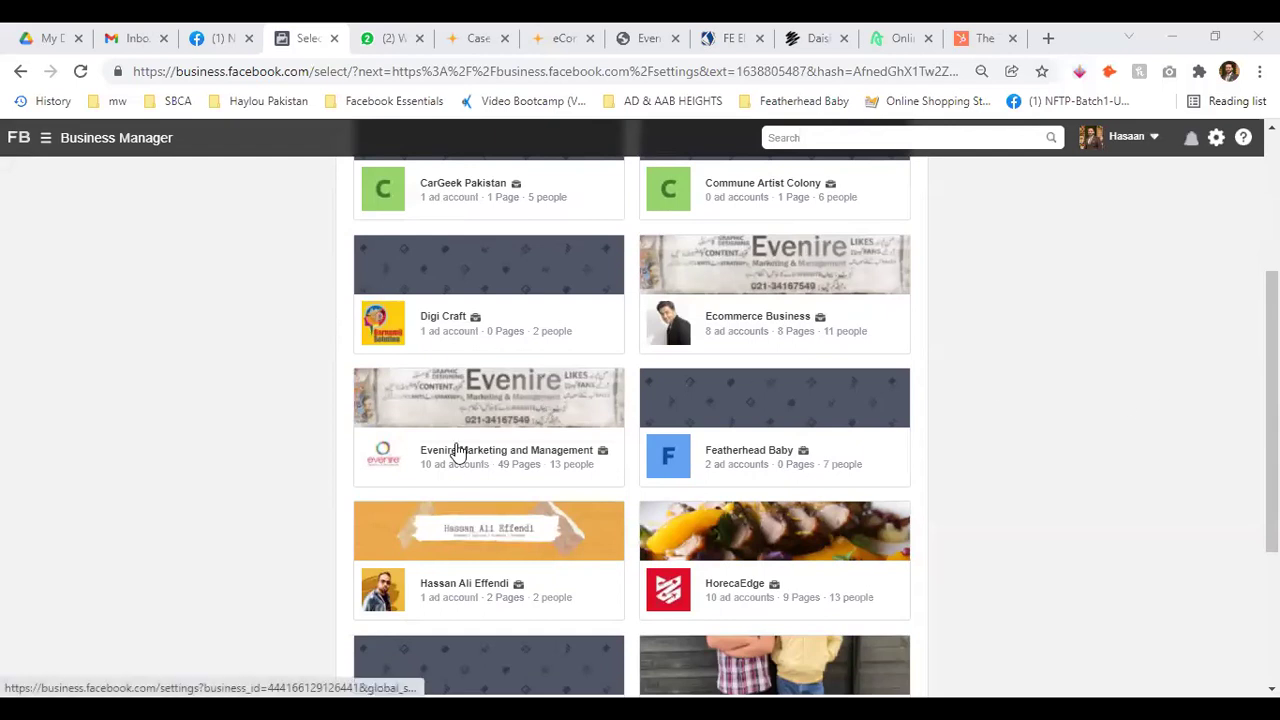
left_click(457, 451)
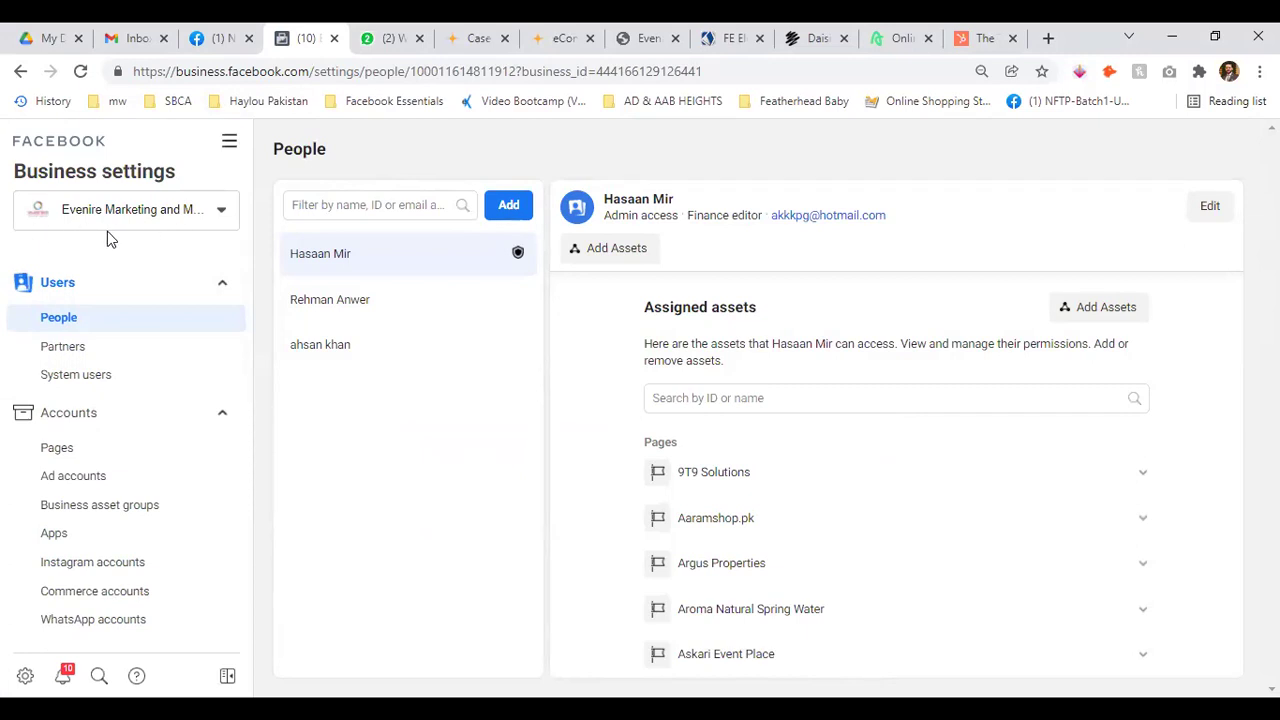
left_click(225, 211)
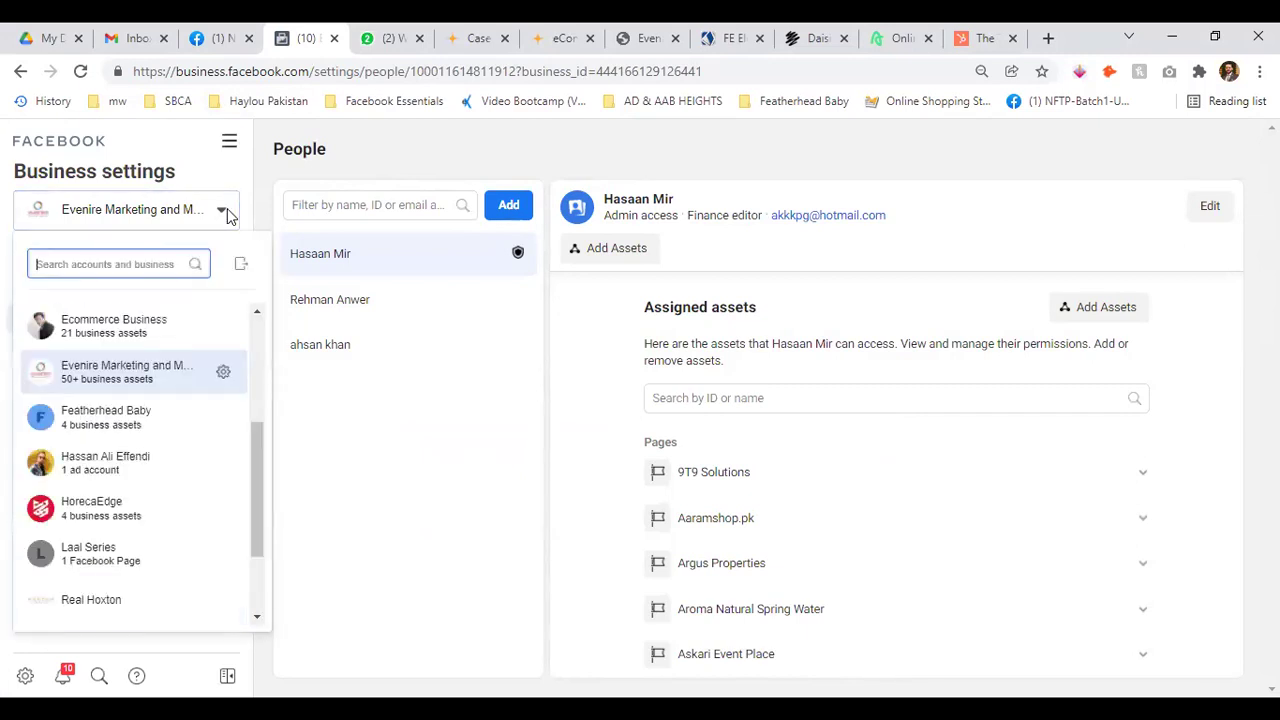
scroll(197, 451, "up", 5)
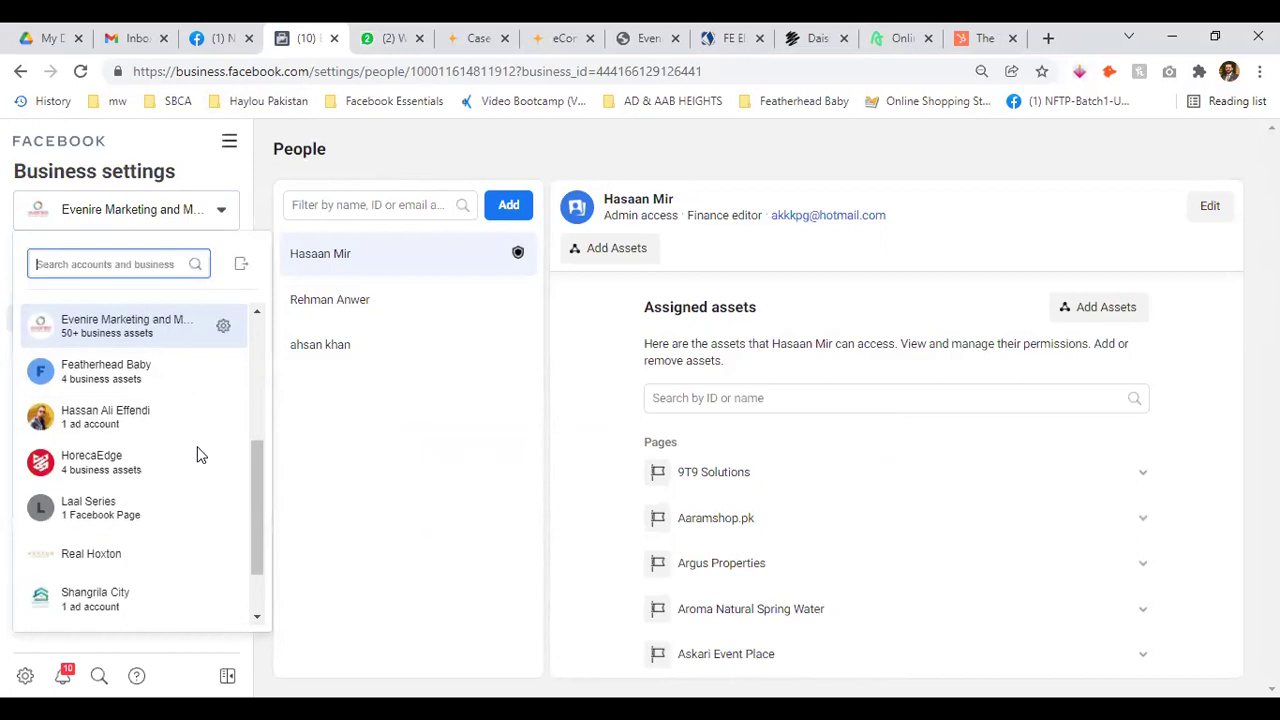
left_click(225, 211)
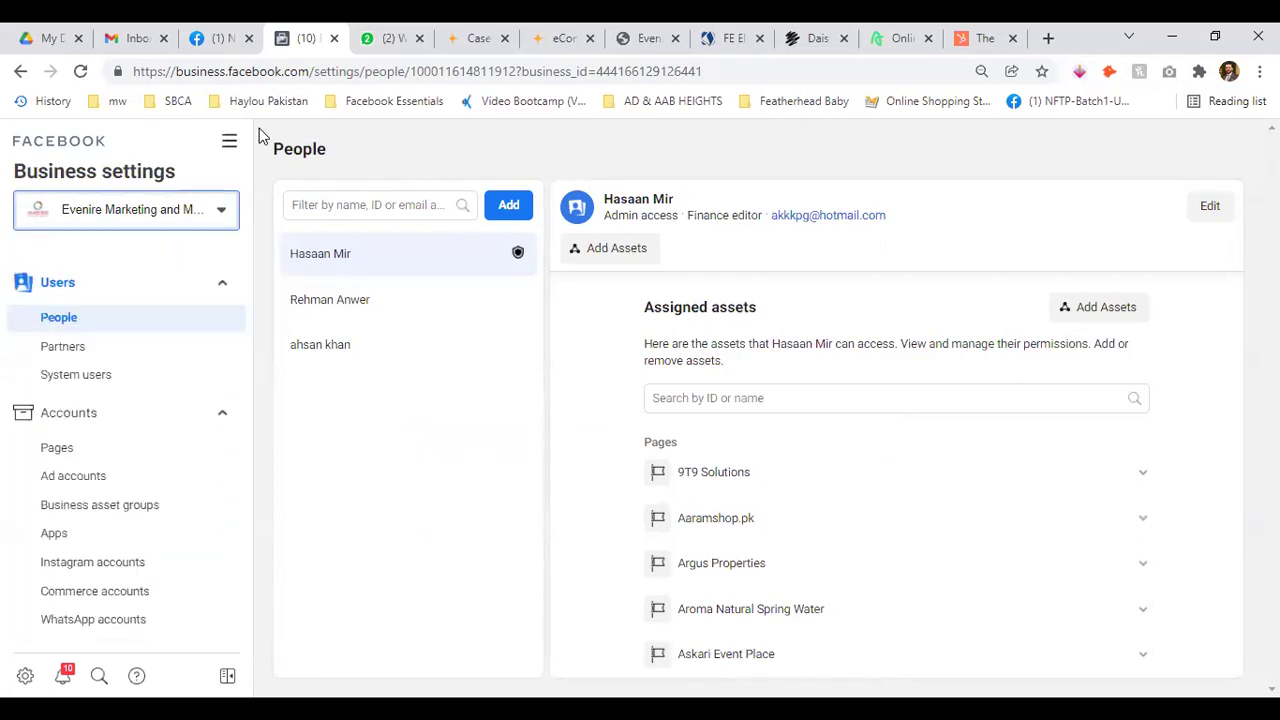
left_click(222, 285)
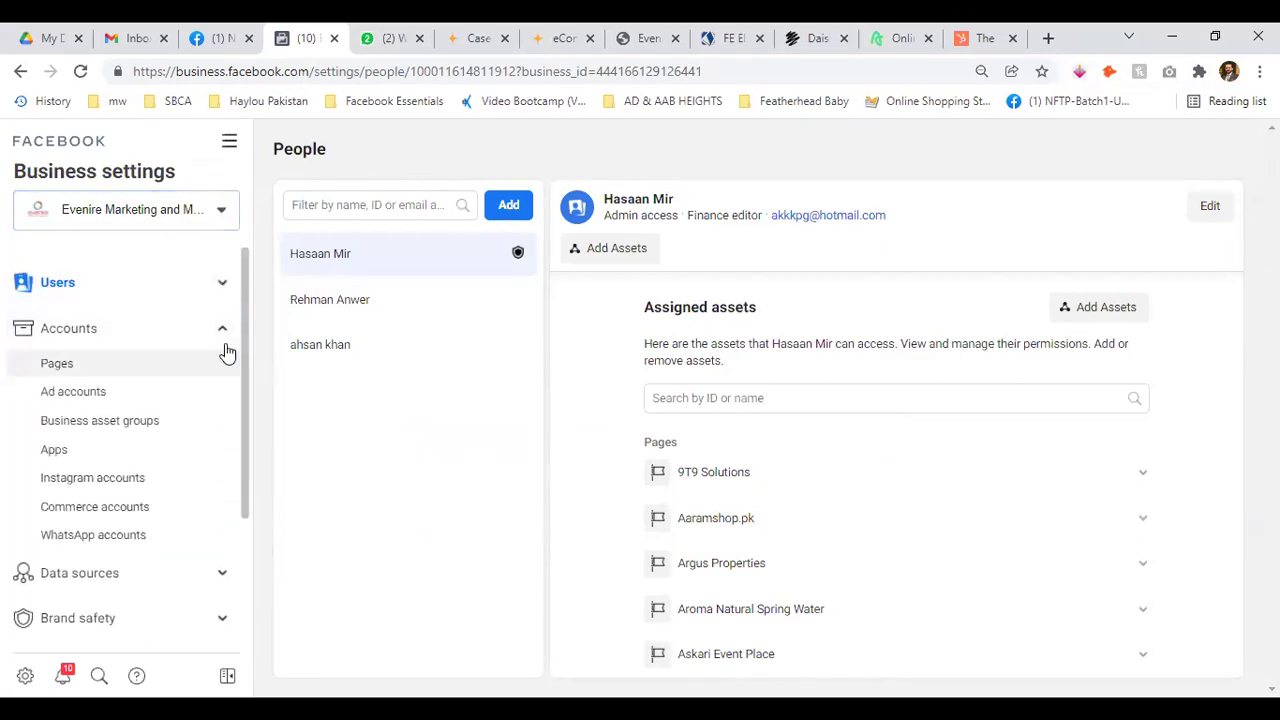
left_click(222, 330)
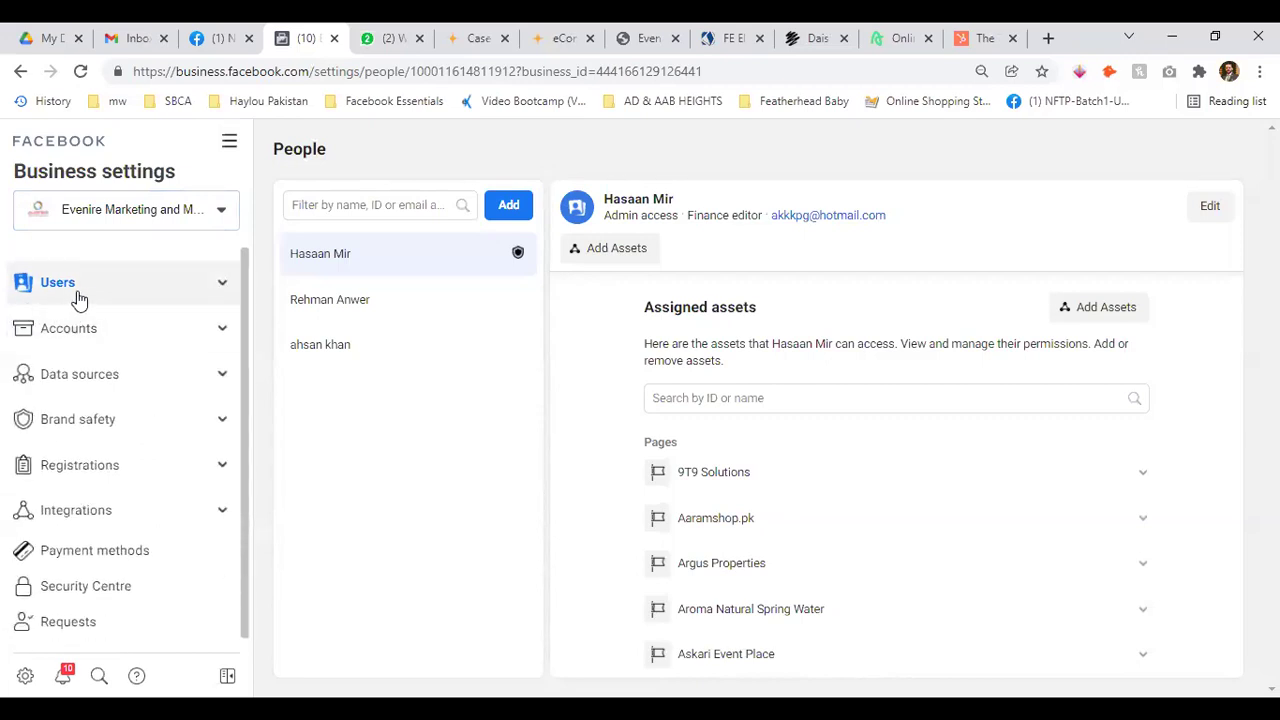
left_click(223, 287)
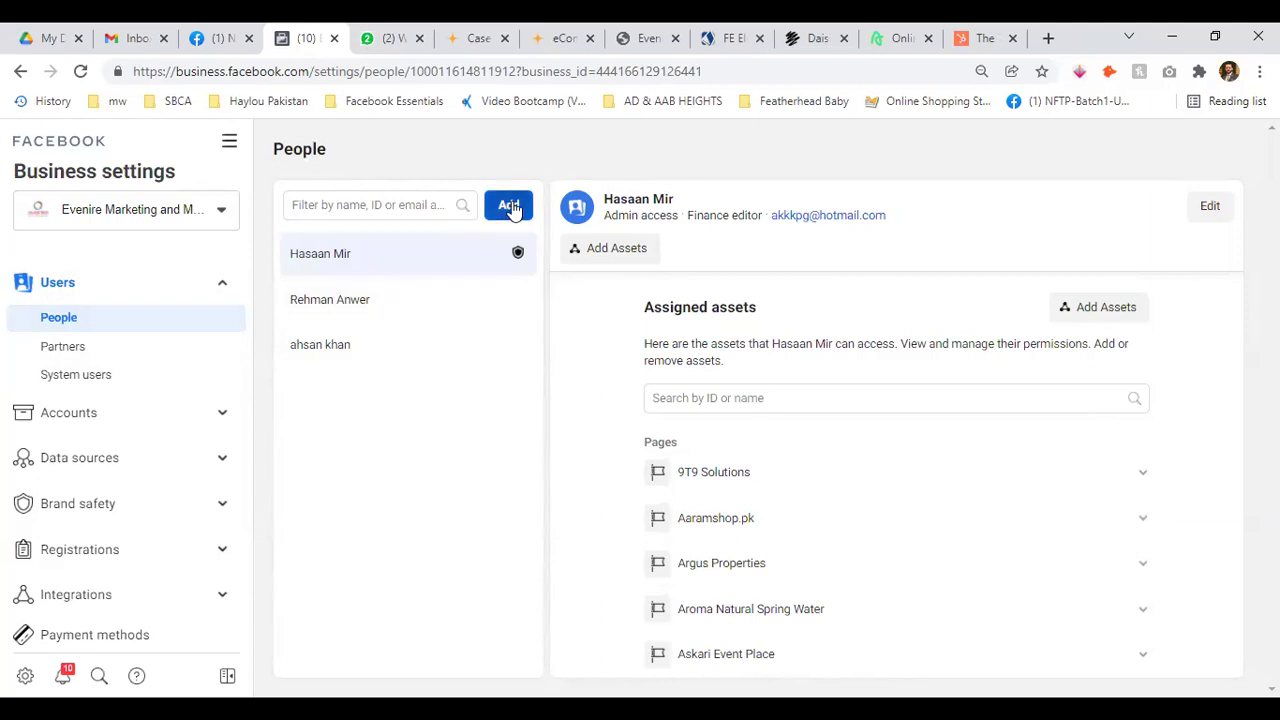
Filter the people list by 'ahsan', then clear the filter again
left_click(403, 207)
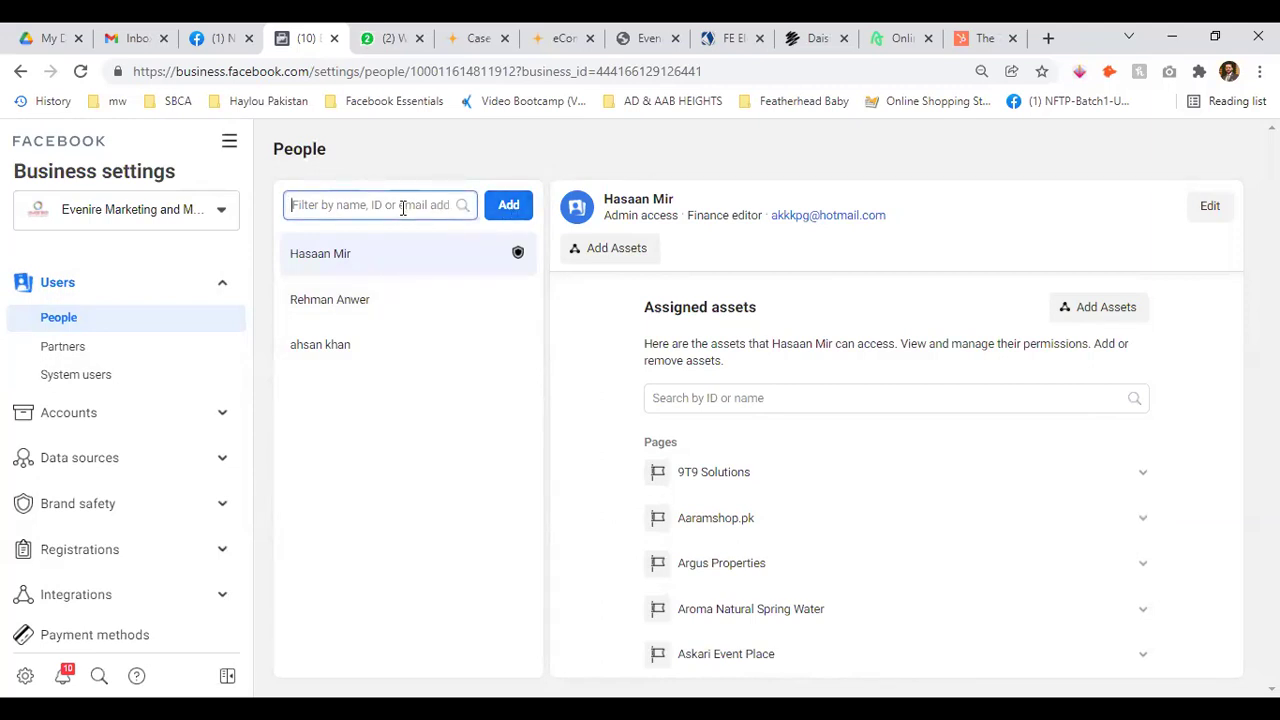
type("ahsan")
left_click_drag(326, 205, 300, 202)
key("BackSpace")
key("BackSpace")
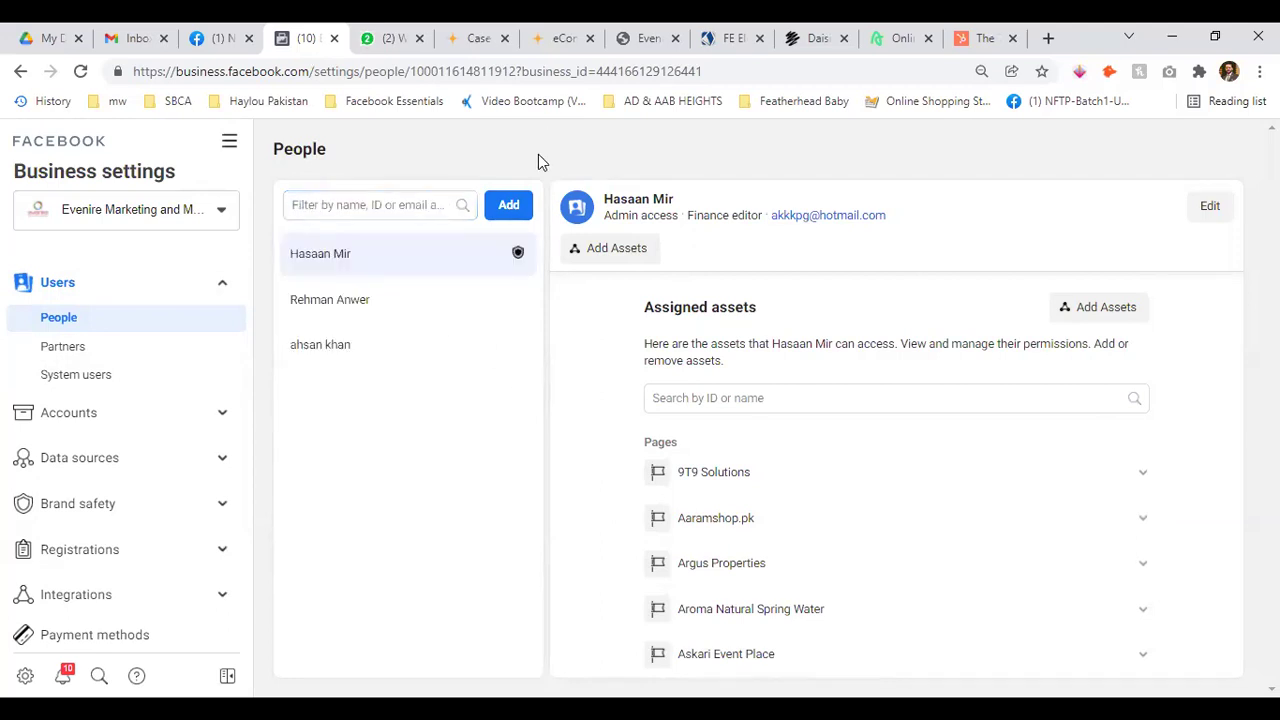
Start an invite and reveal the Finance analyst, Finance editor and Developer roles
left_click(511, 208)
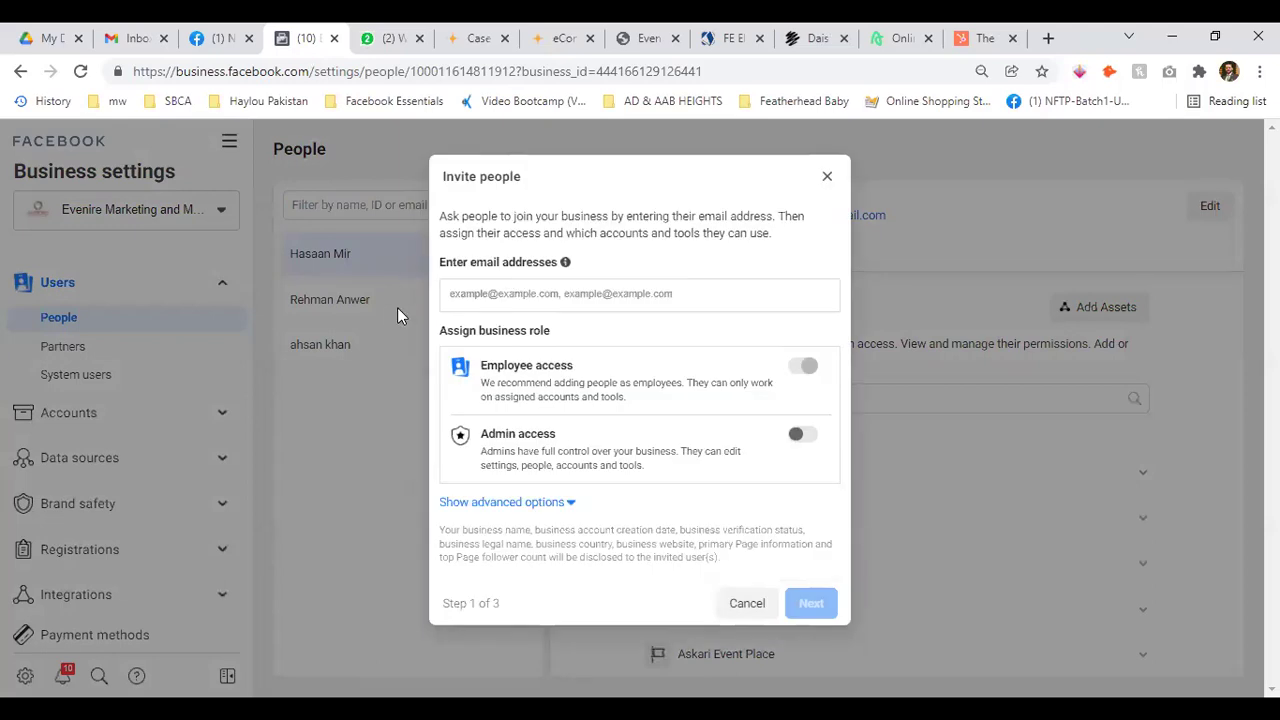
left_click_drag(440, 262, 560, 262)
left_click(538, 306)
left_click_drag(437, 178, 580, 191)
left_click(379, 272)
left_click_drag(698, 380, 760, 383)
left_click(546, 400)
left_click_drag(480, 452, 742, 455)
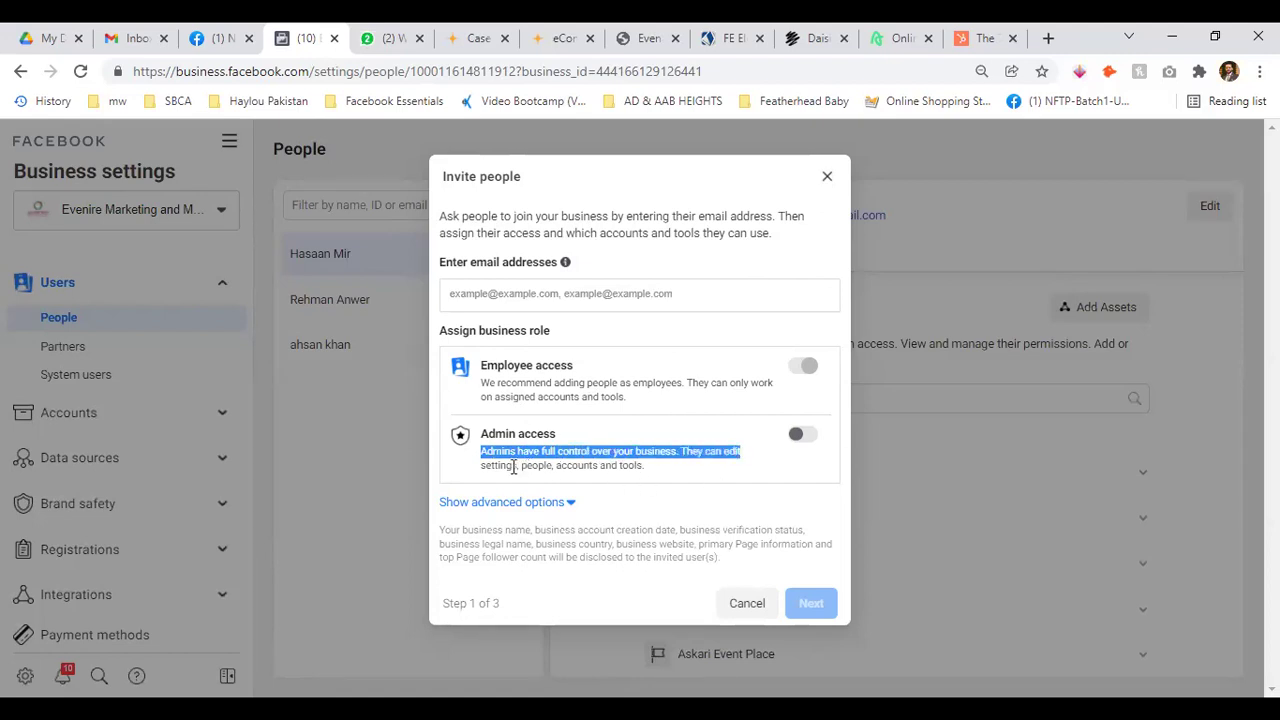
left_click(697, 468)
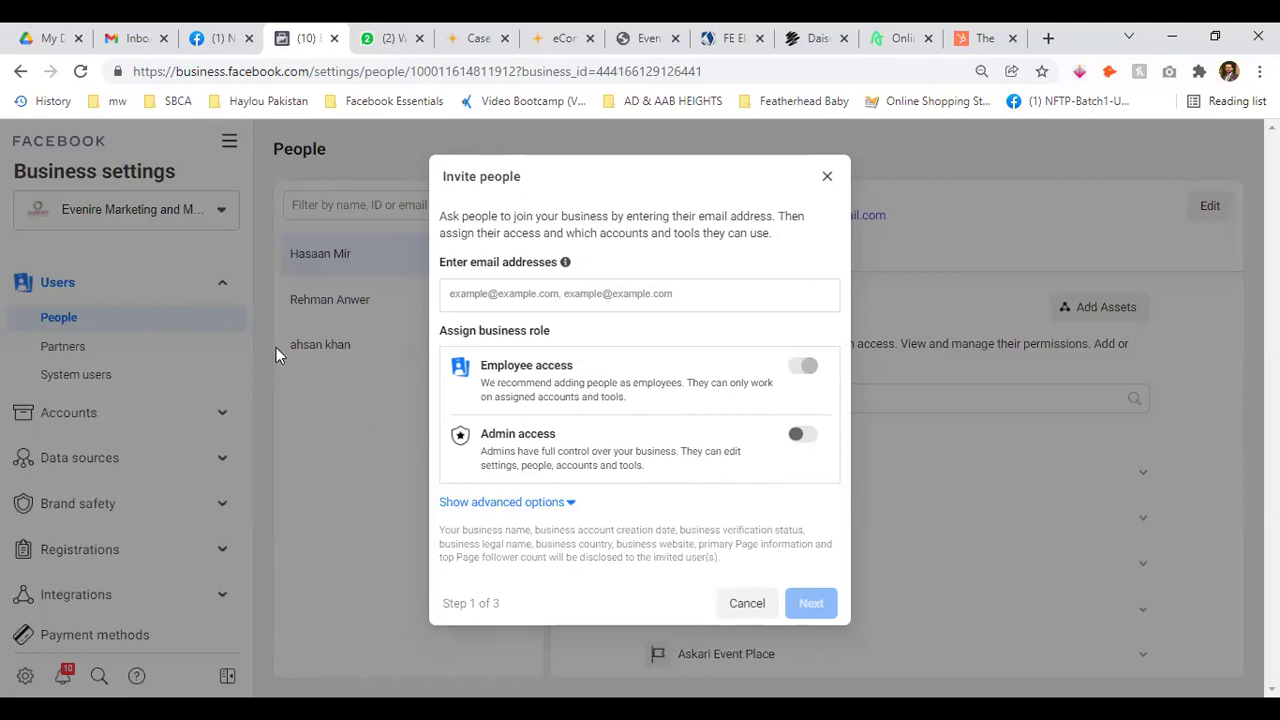
left_click(562, 502)
scroll(720, 454, "down", 3)
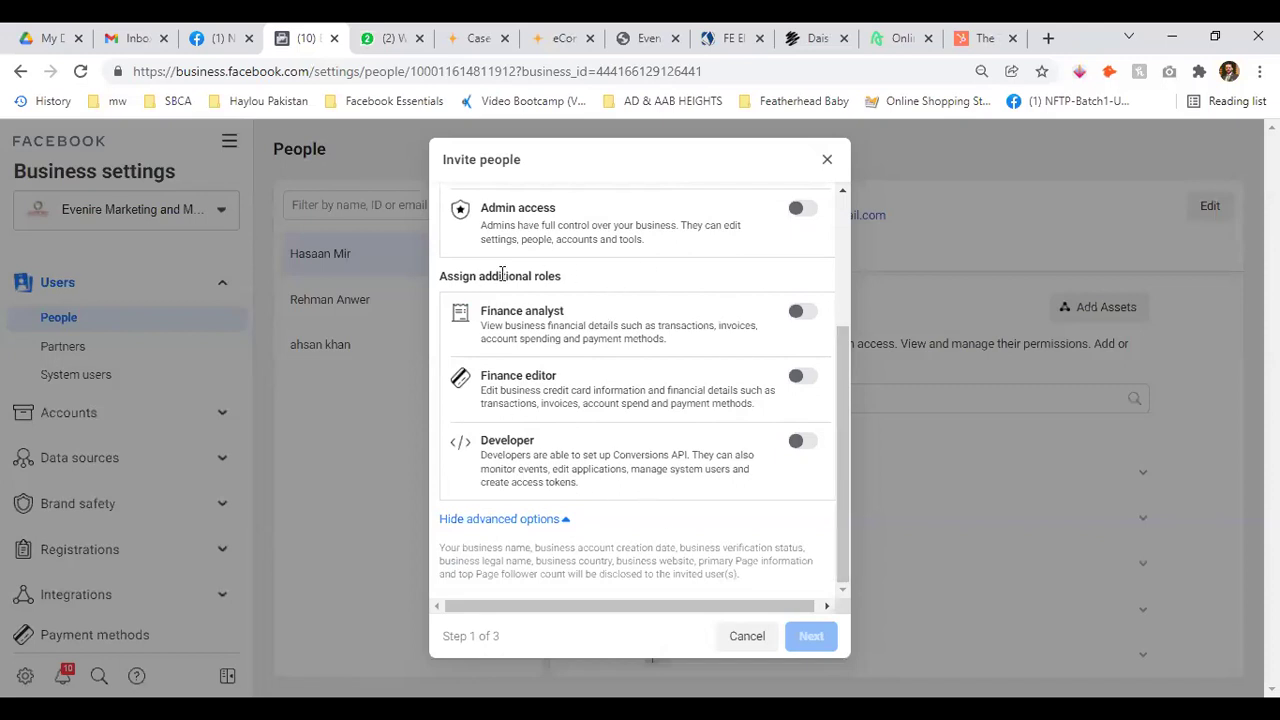
scroll(626, 450, "up", 2)
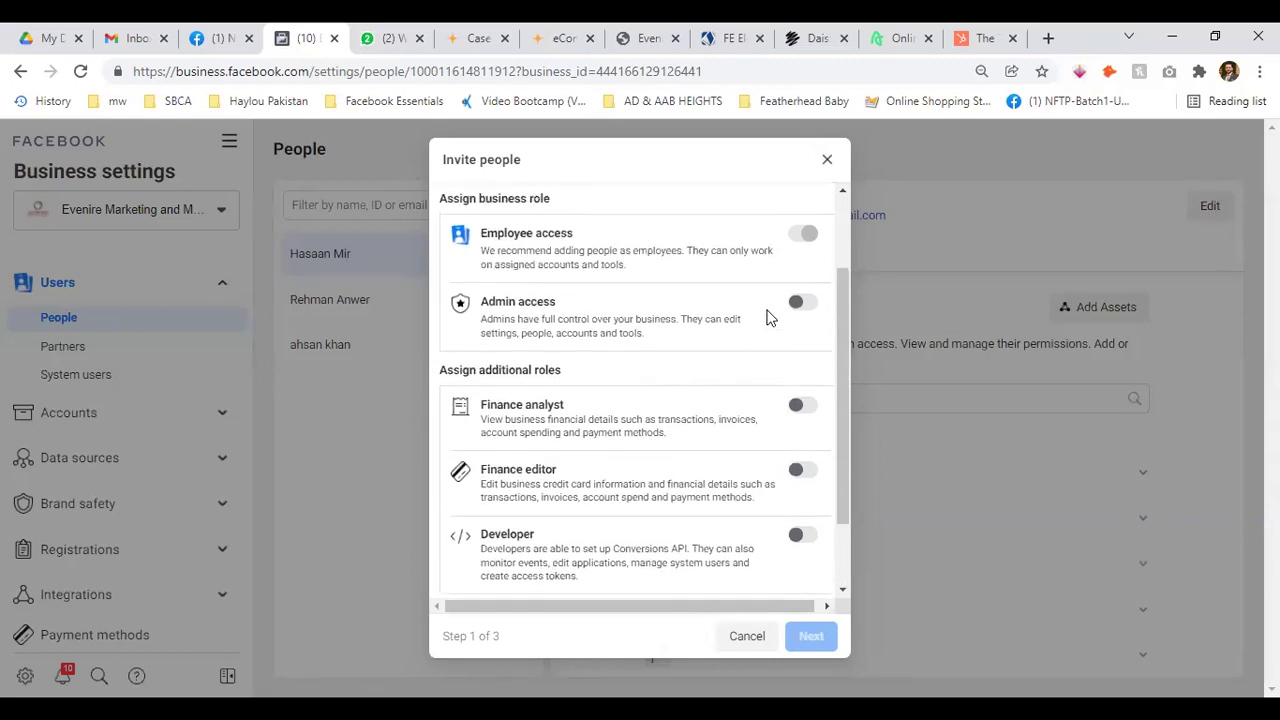
left_click(805, 303)
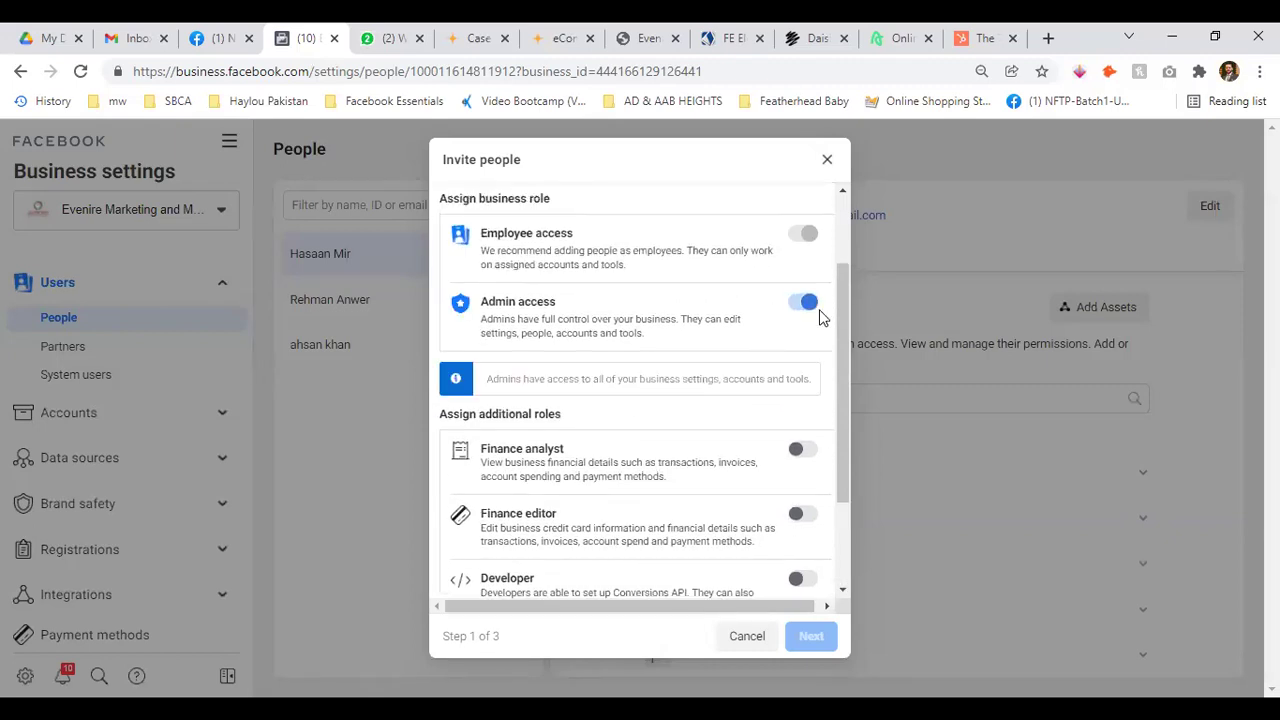
scroll(826, 314, "down", 2)
scroll(637, 295, "up", 3)
scroll(757, 350, "down", 3)
scroll(780, 390, "up", 3)
left_click(806, 417)
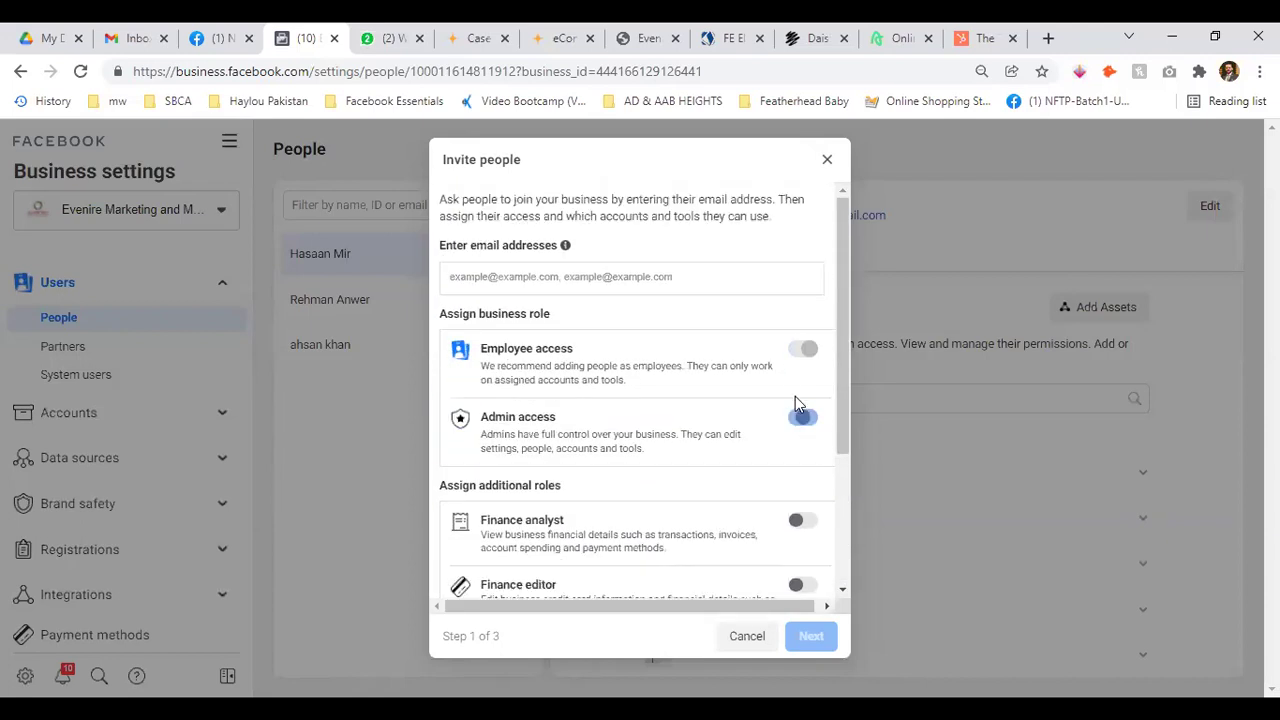
scroll(793, 390, "down", 2)
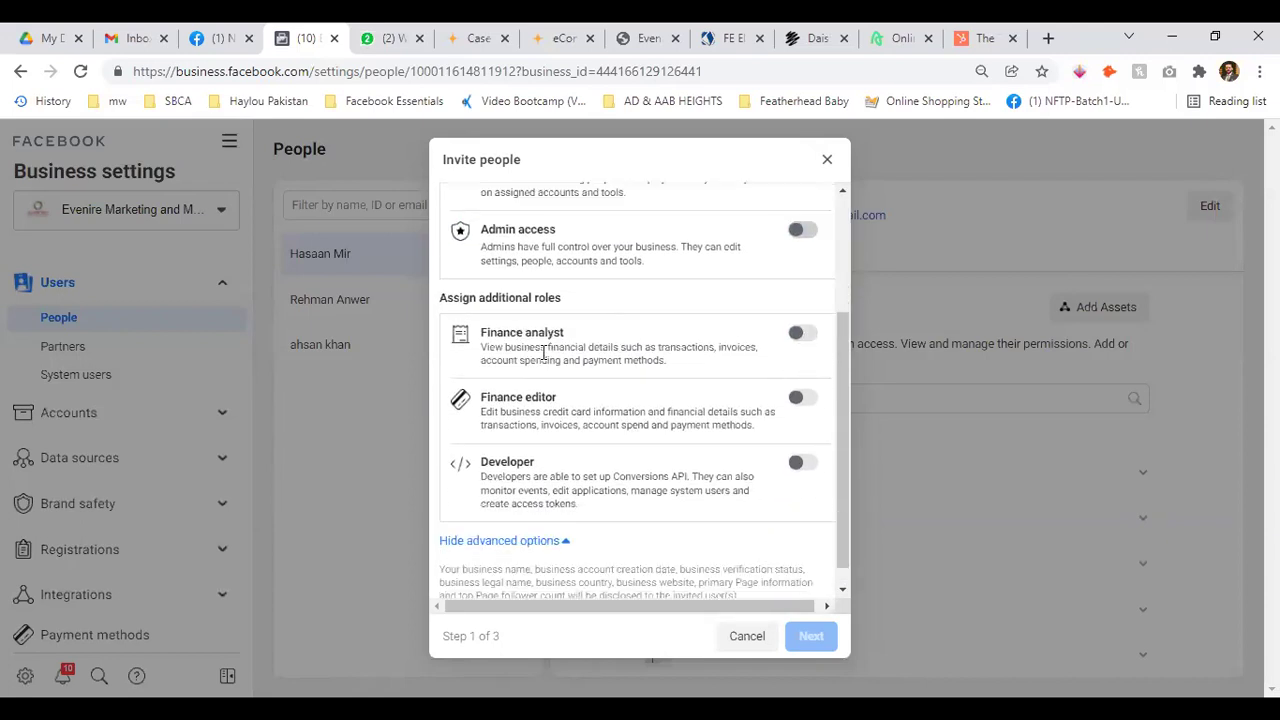
left_click_drag(657, 347, 560, 363)
left_click(722, 366)
left_click_drag(481, 412, 591, 414)
left_click(643, 413)
left_click_drag(542, 410, 676, 413)
left_click(712, 413)
scroll(750, 474, "up", 3)
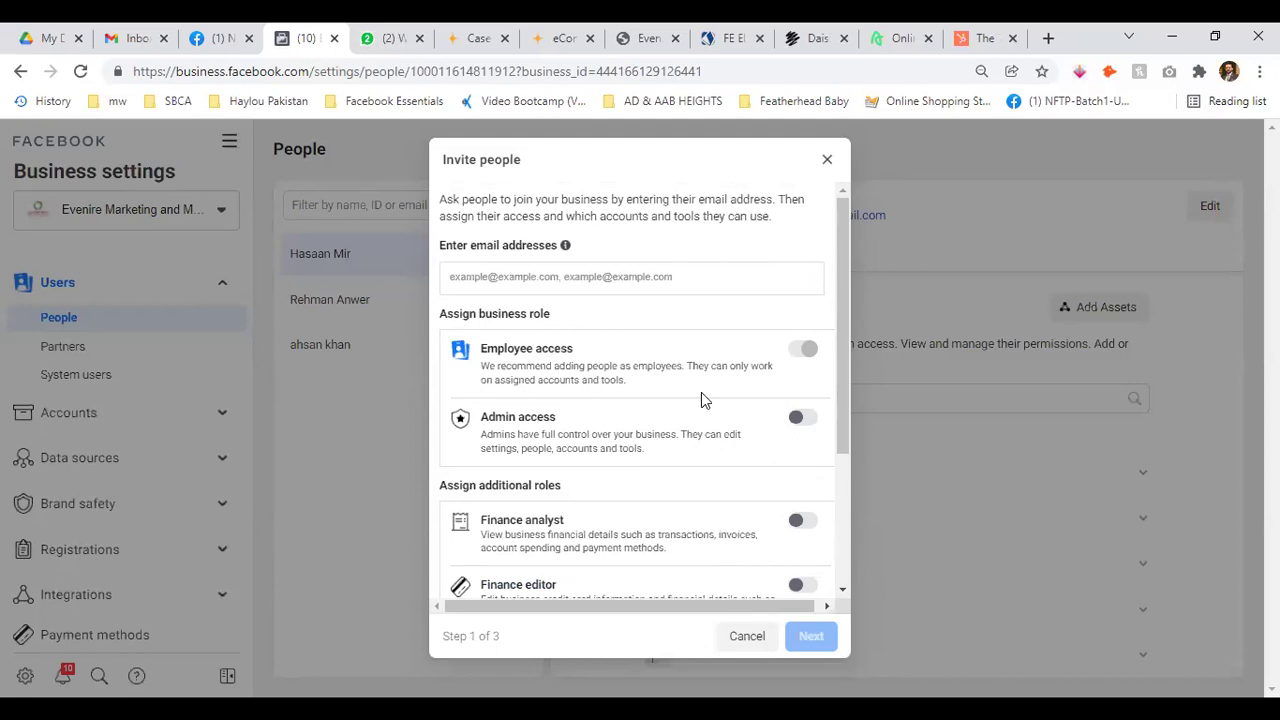
scroll(701, 392, "down", 3)
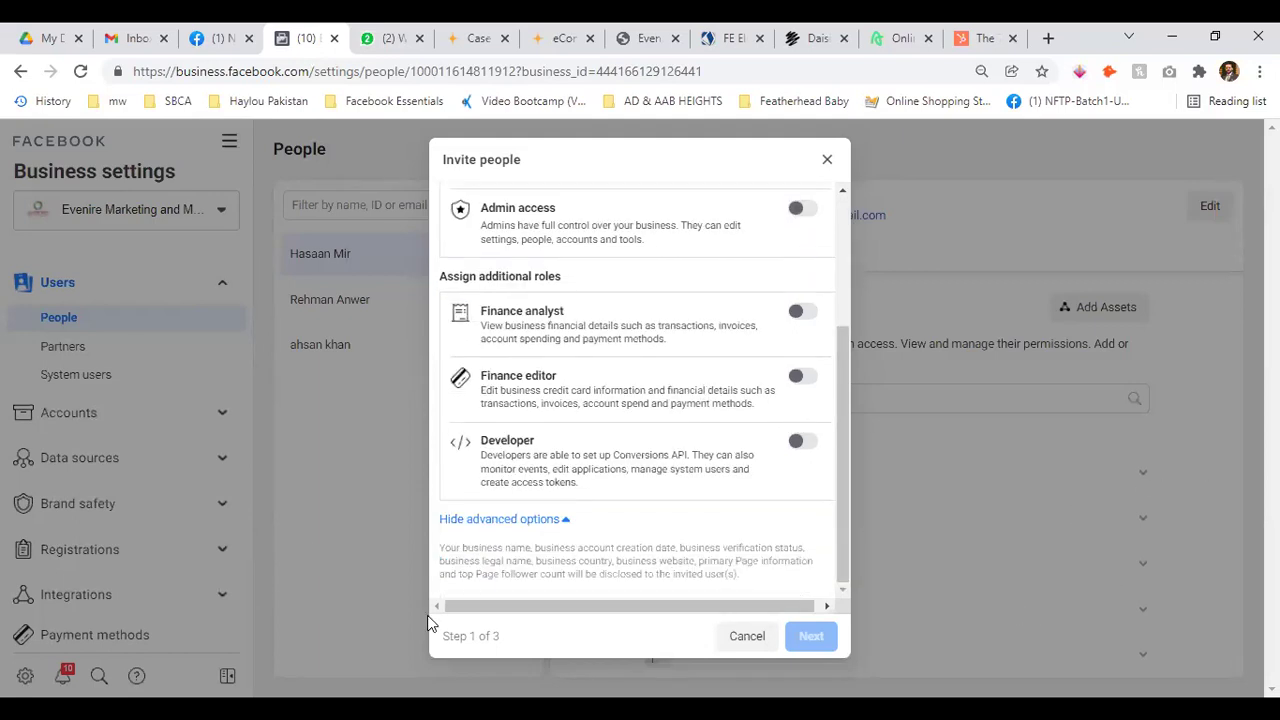
scroll(678, 436, "up", 3)
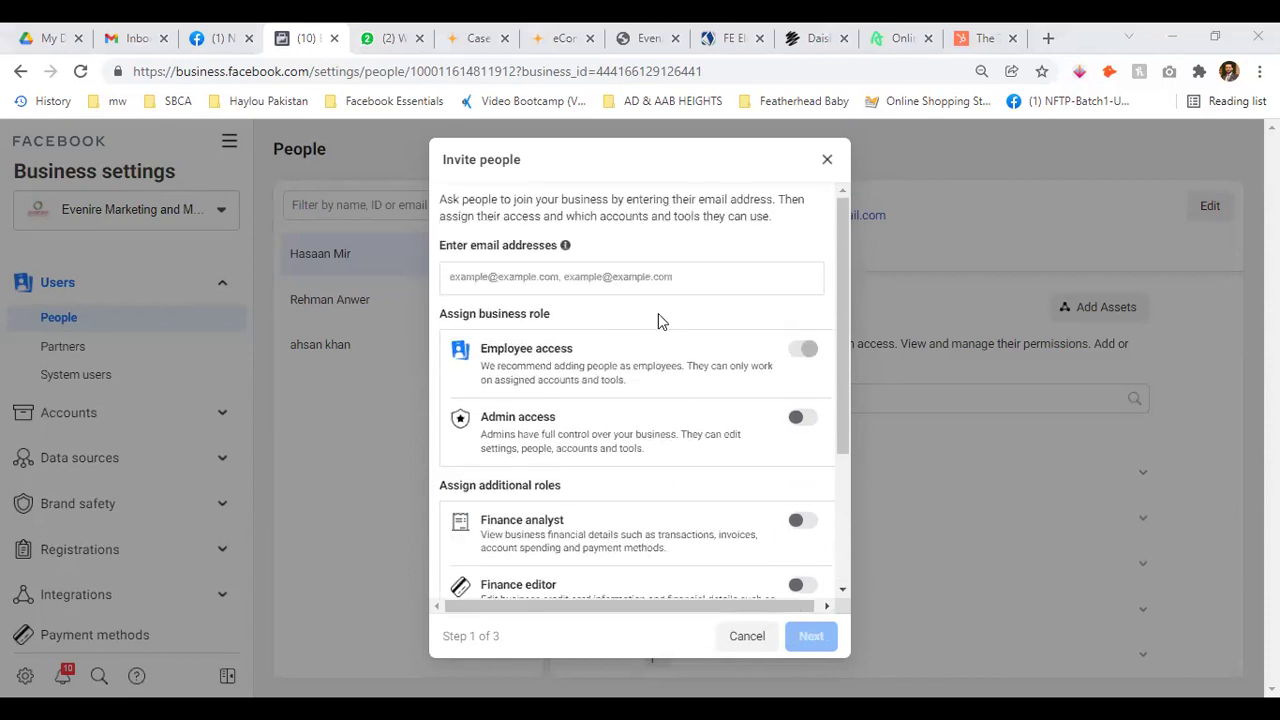
Enter the invitee's e-mail address with Employee access and continue to Assign access
left_click(594, 279)
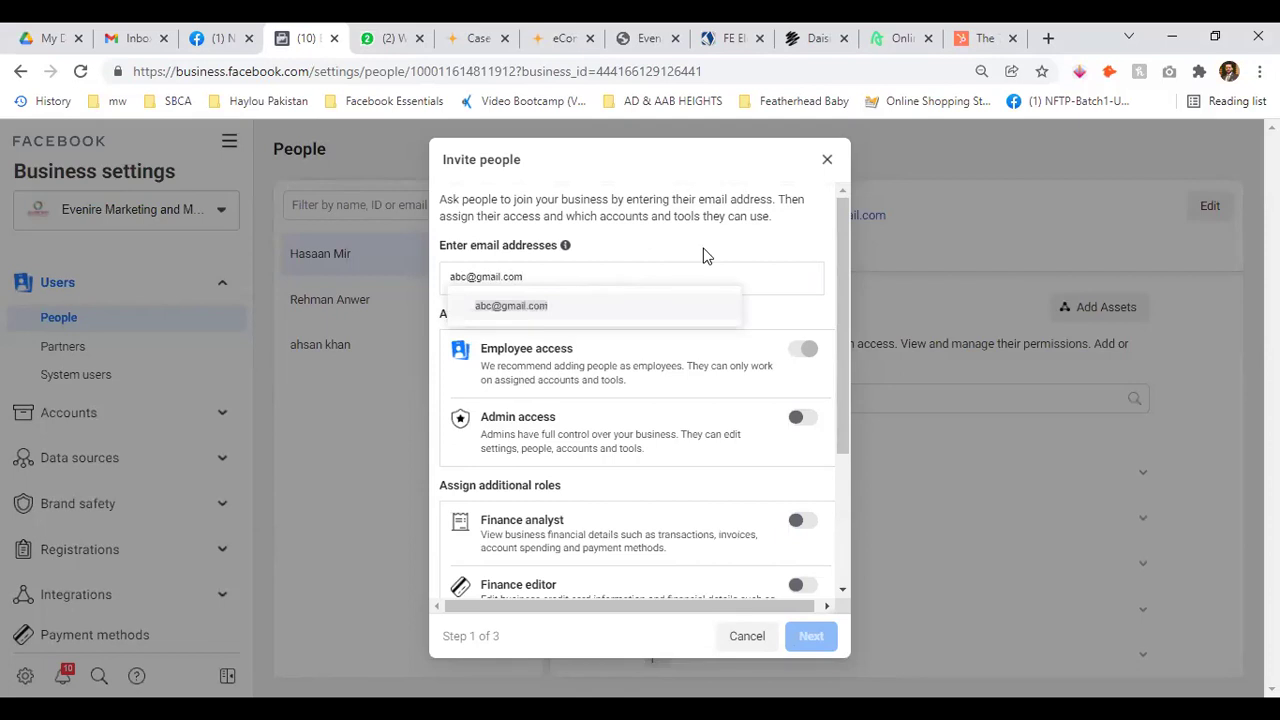
key("Return")
scroll(780, 557, "down", 3)
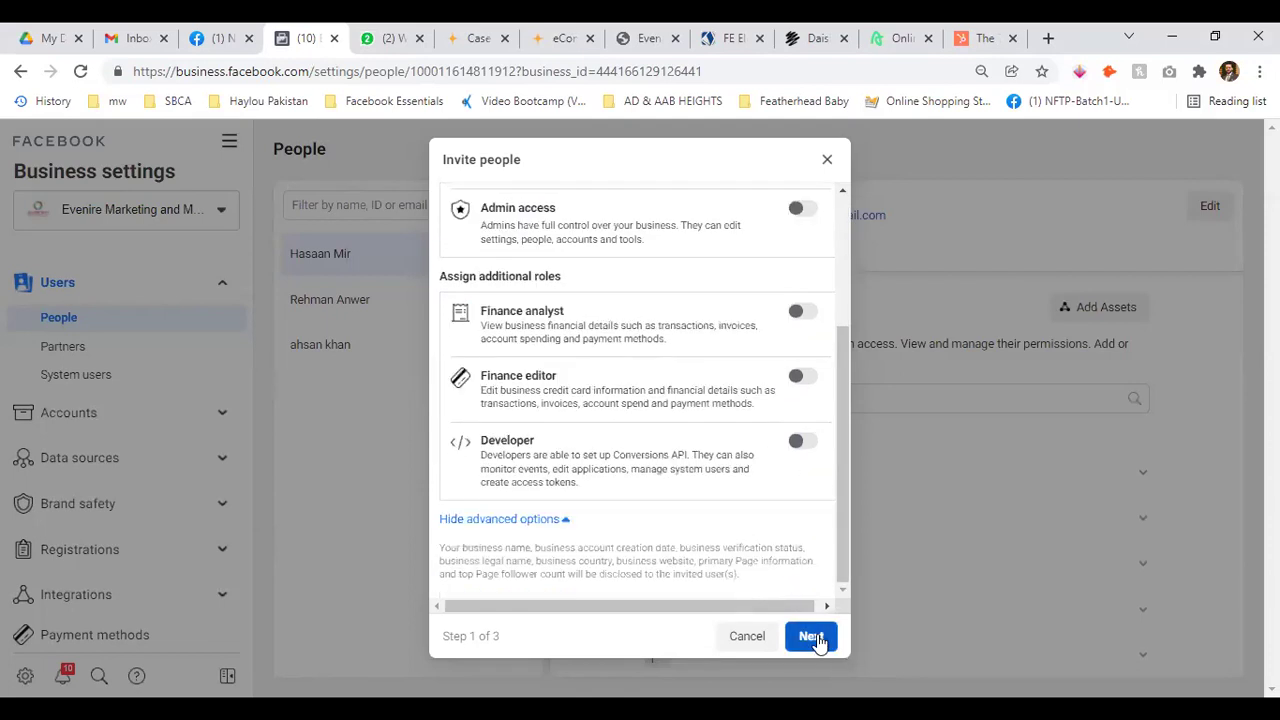
left_click(814, 638)
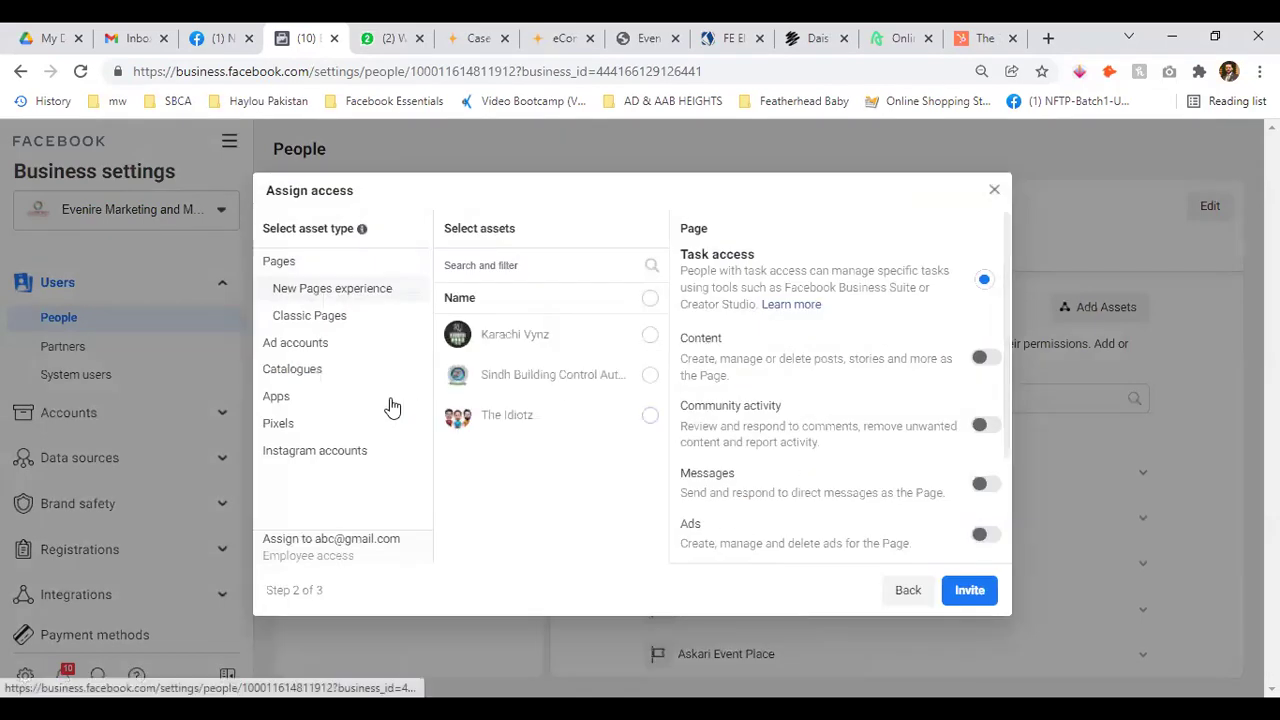
Under Pages > Classic Pages, select the NFTP Business page
left_click(318, 316)
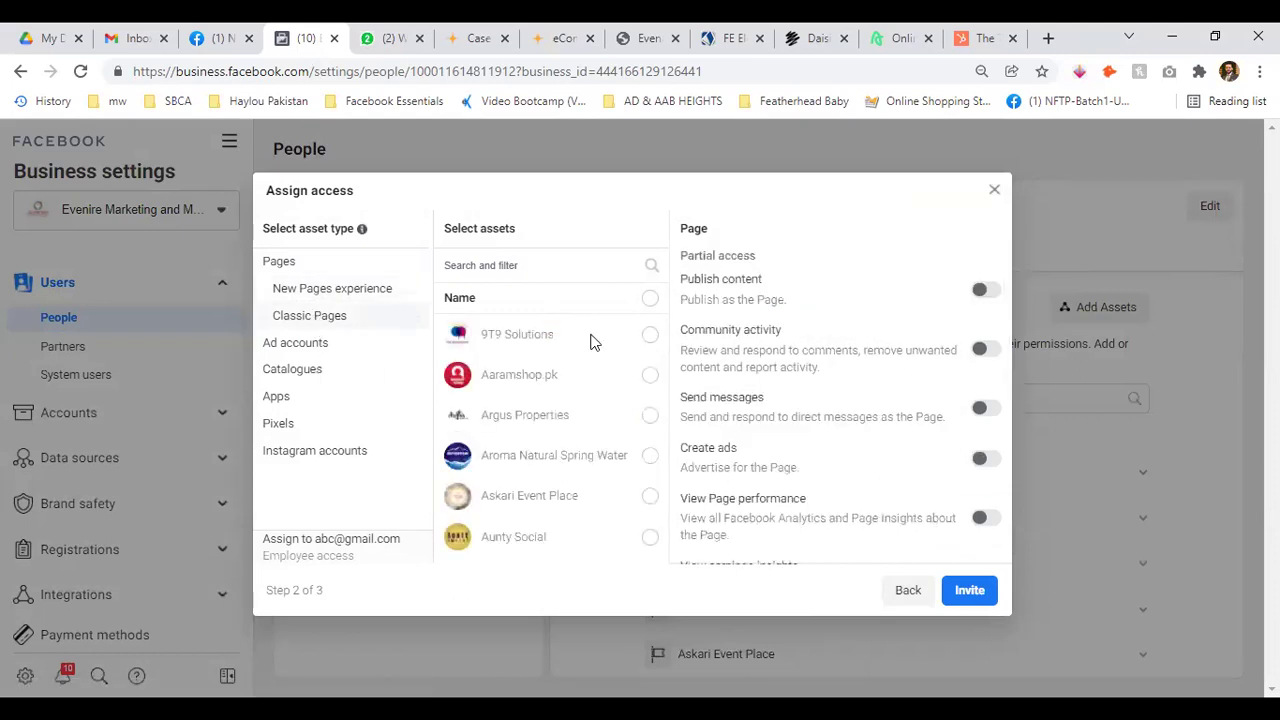
left_click(350, 289)
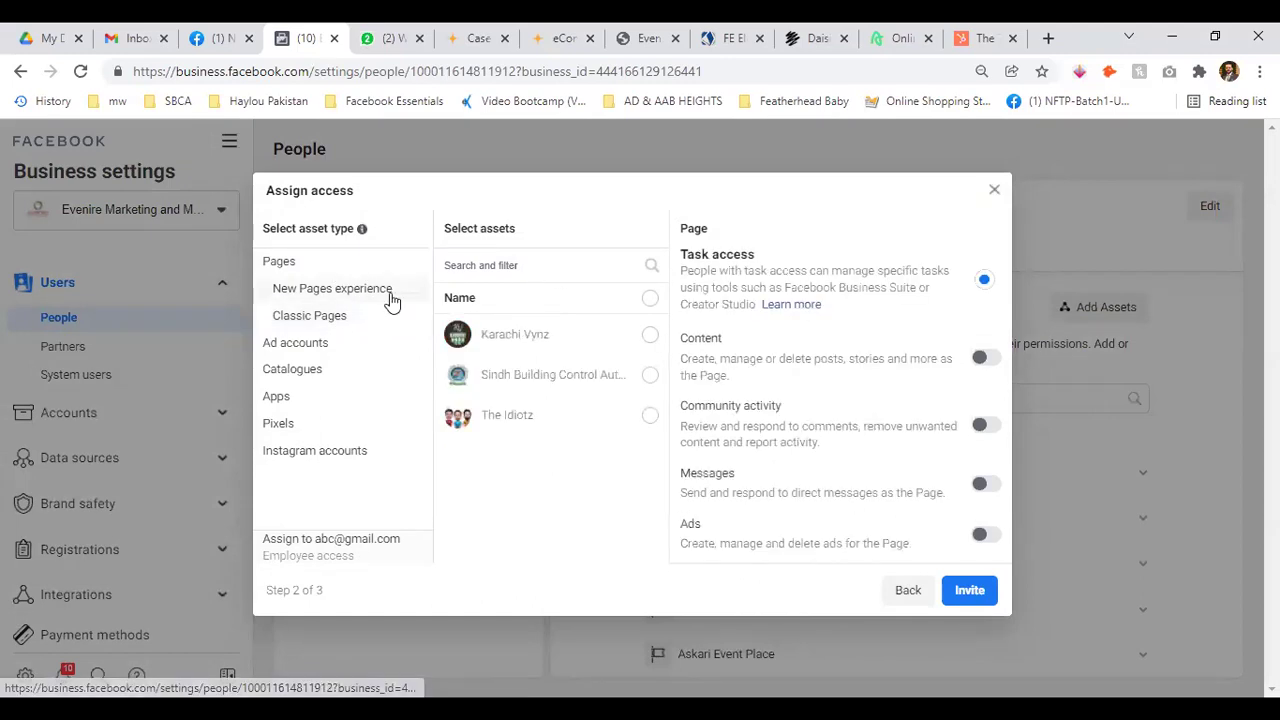
left_click(330, 317)
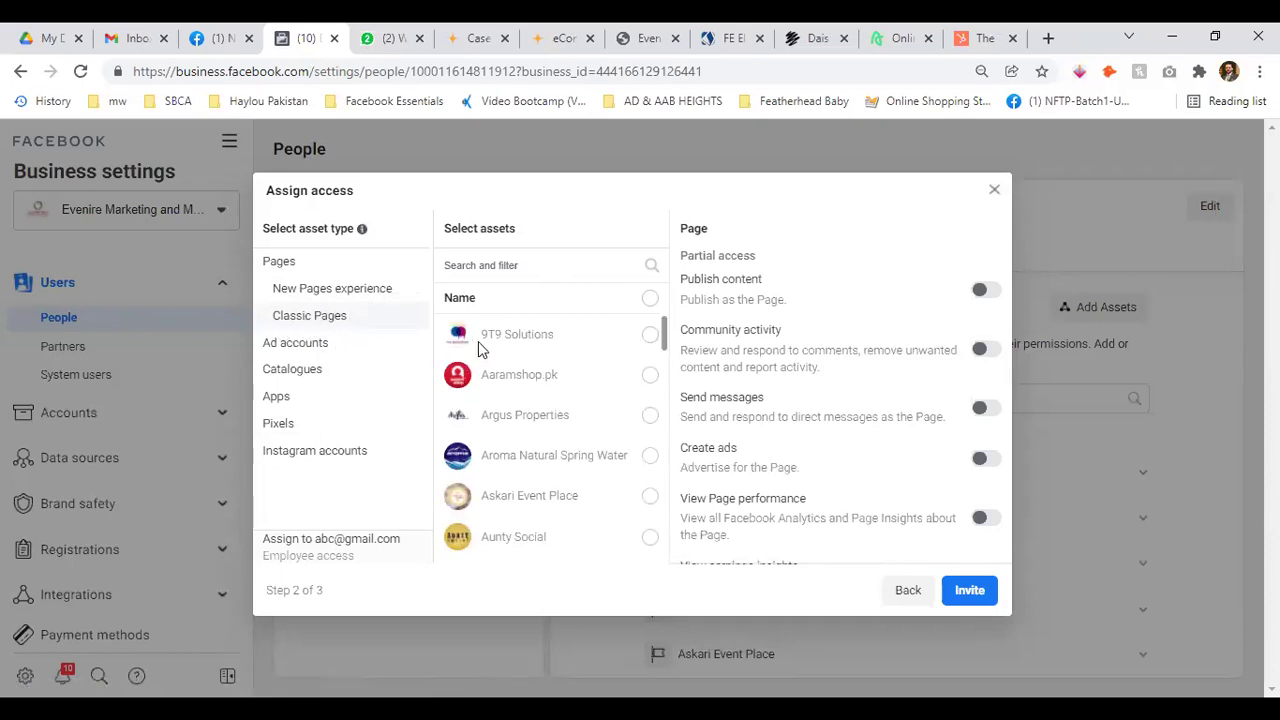
scroll(592, 345, "down", 6)
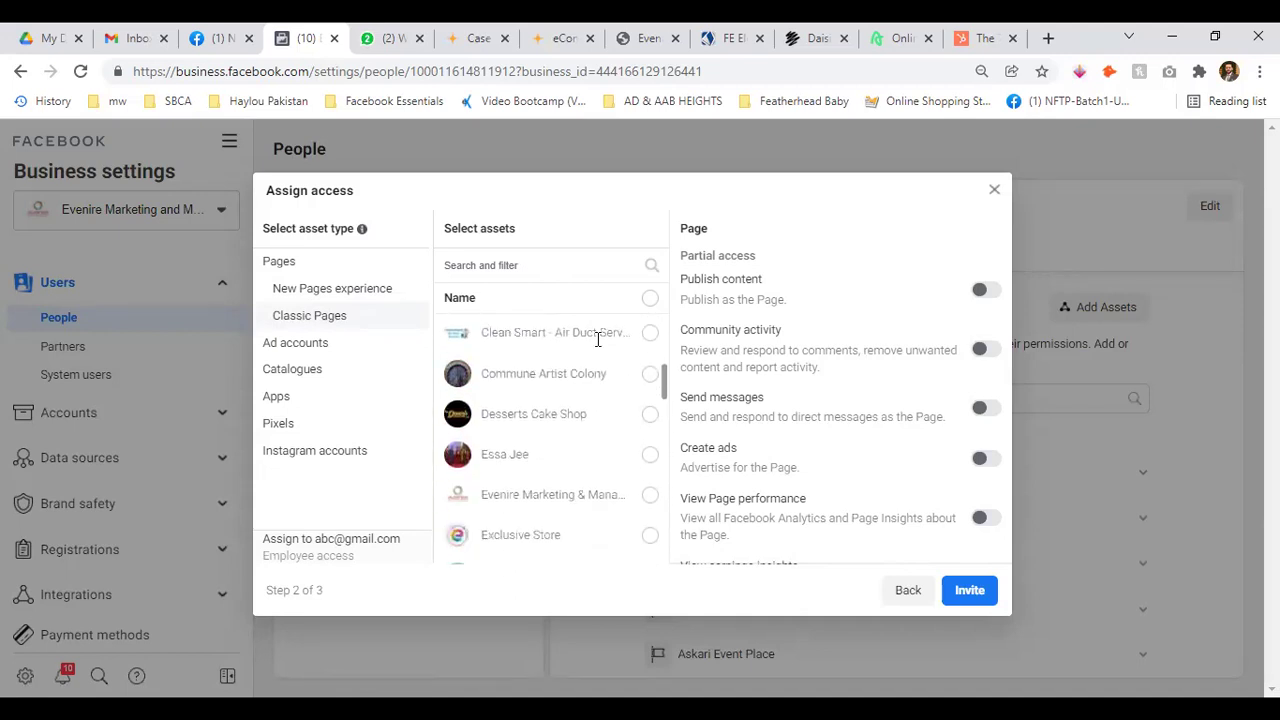
scroll(615, 368, "down", 3)
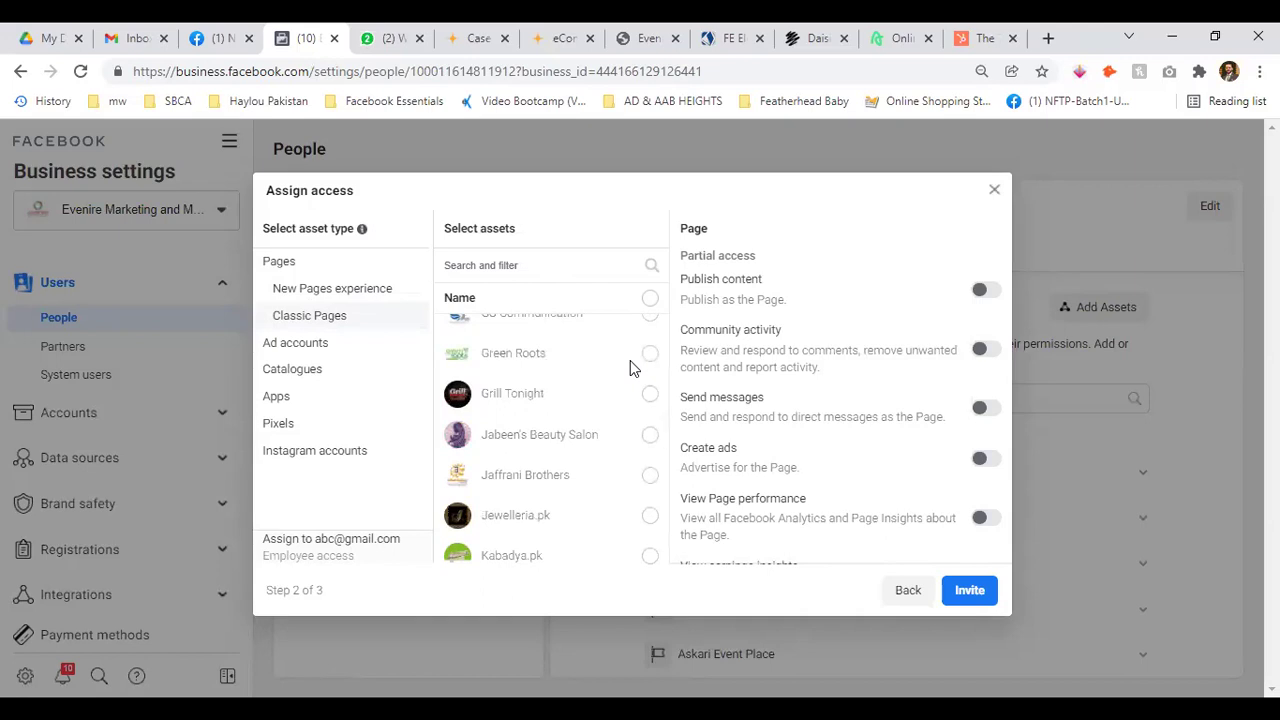
scroll(630, 368, "down", 3)
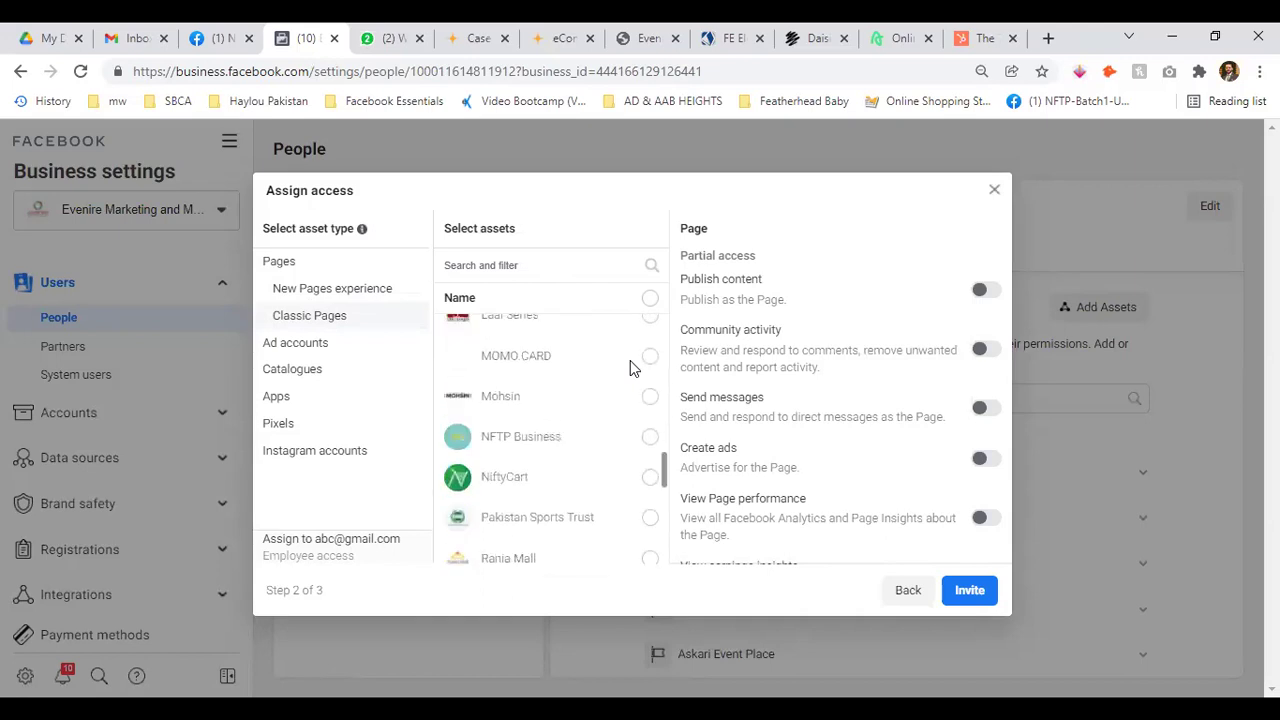
left_click(632, 436)
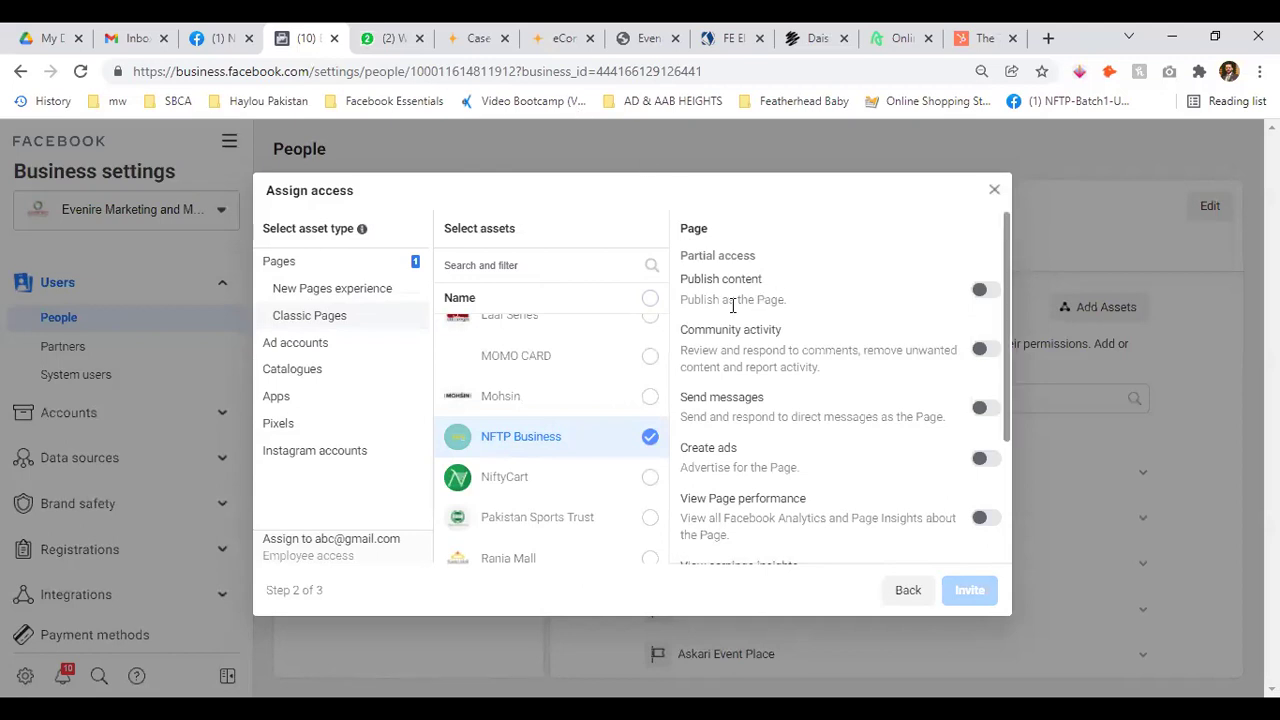
Turn on Publish content and review the partial access permission descriptions
left_click(973, 294)
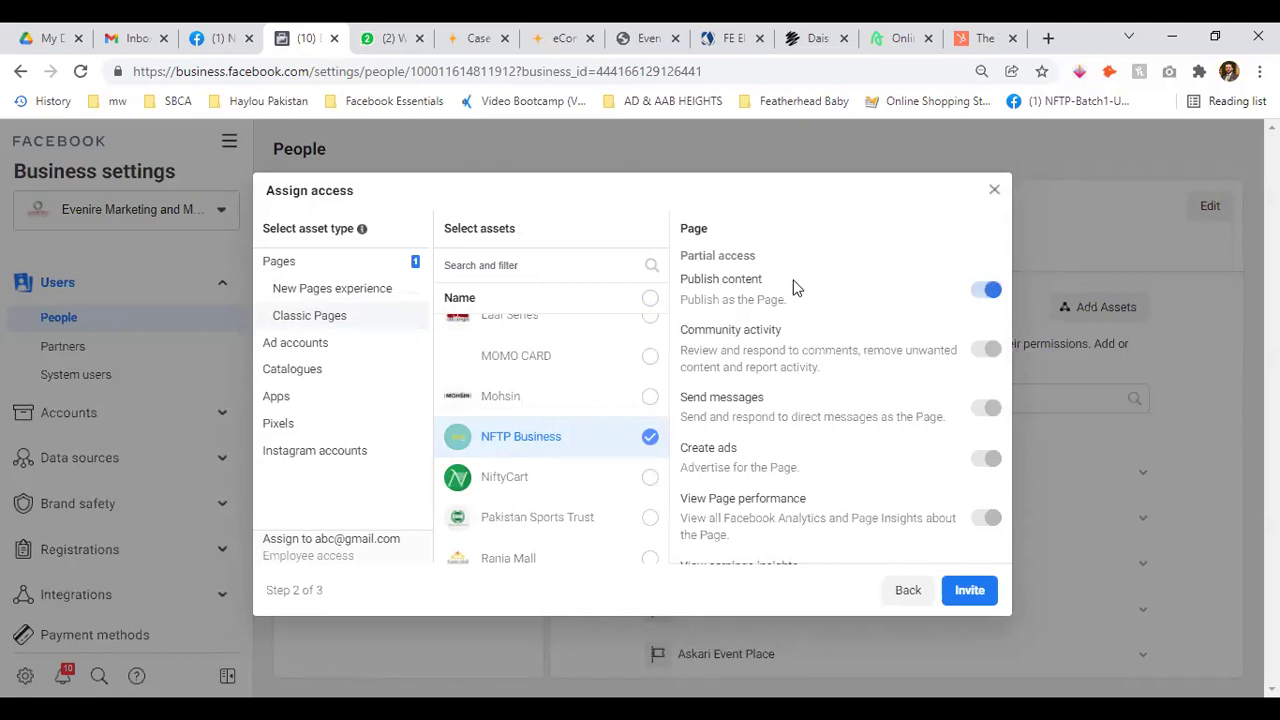
left_click_drag(684, 299, 803, 320)
left_click(838, 315)
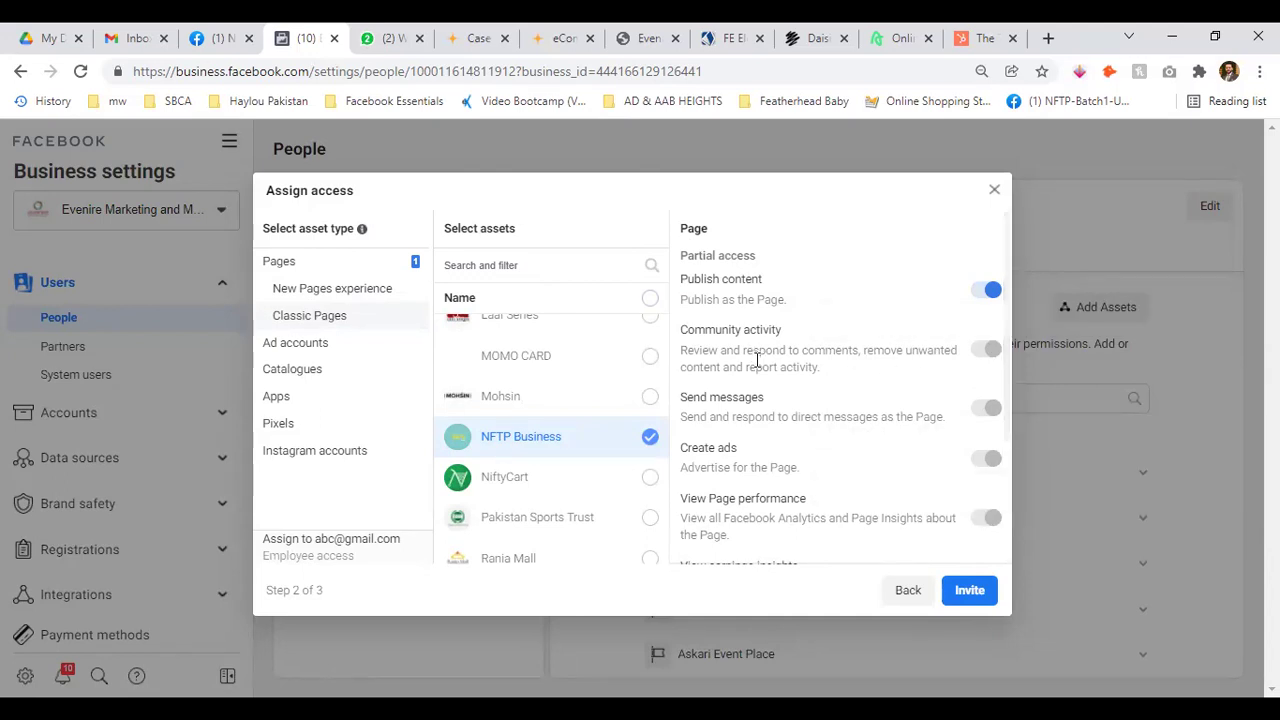
left_click_drag(687, 347, 928, 352)
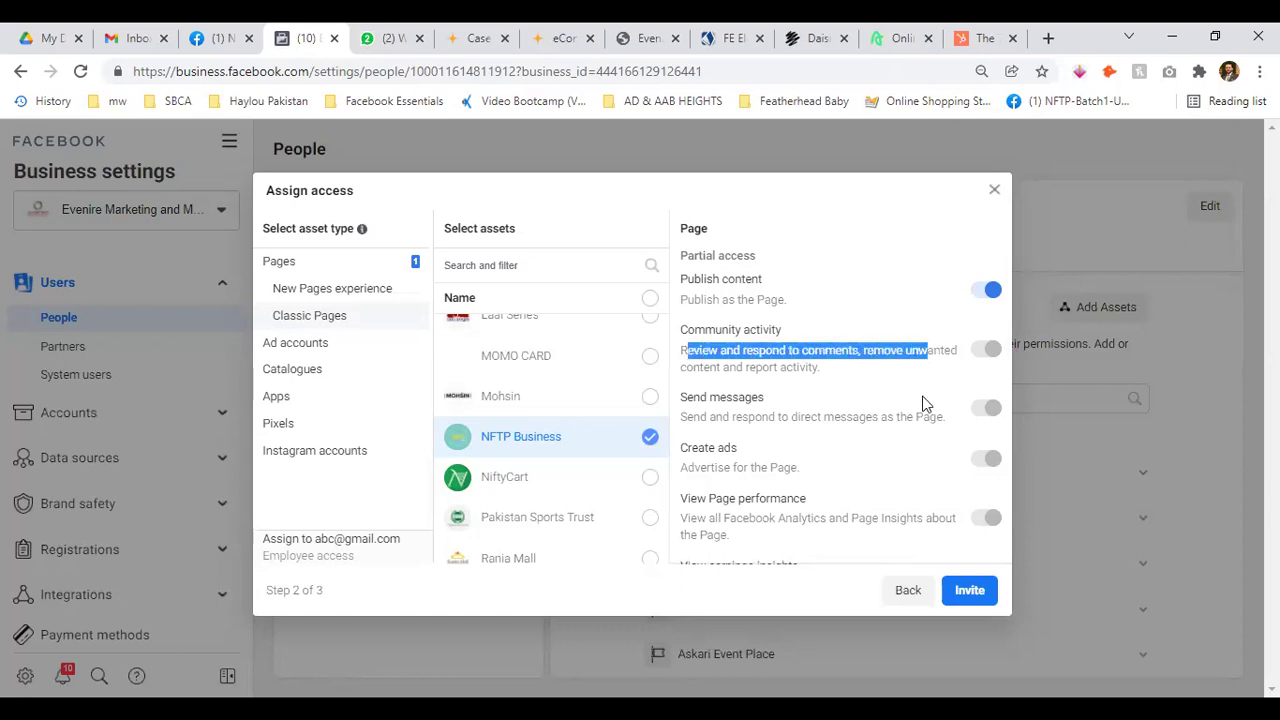
left_click(733, 430)
left_click_drag(693, 417, 831, 417)
left_click(889, 432)
scroll(889, 432, "down", 1)
left_click_drag(687, 373, 785, 373)
left_click(790, 423)
left_click_drag(688, 421, 934, 423)
left_click(934, 423)
scroll(750, 413, "down", 1)
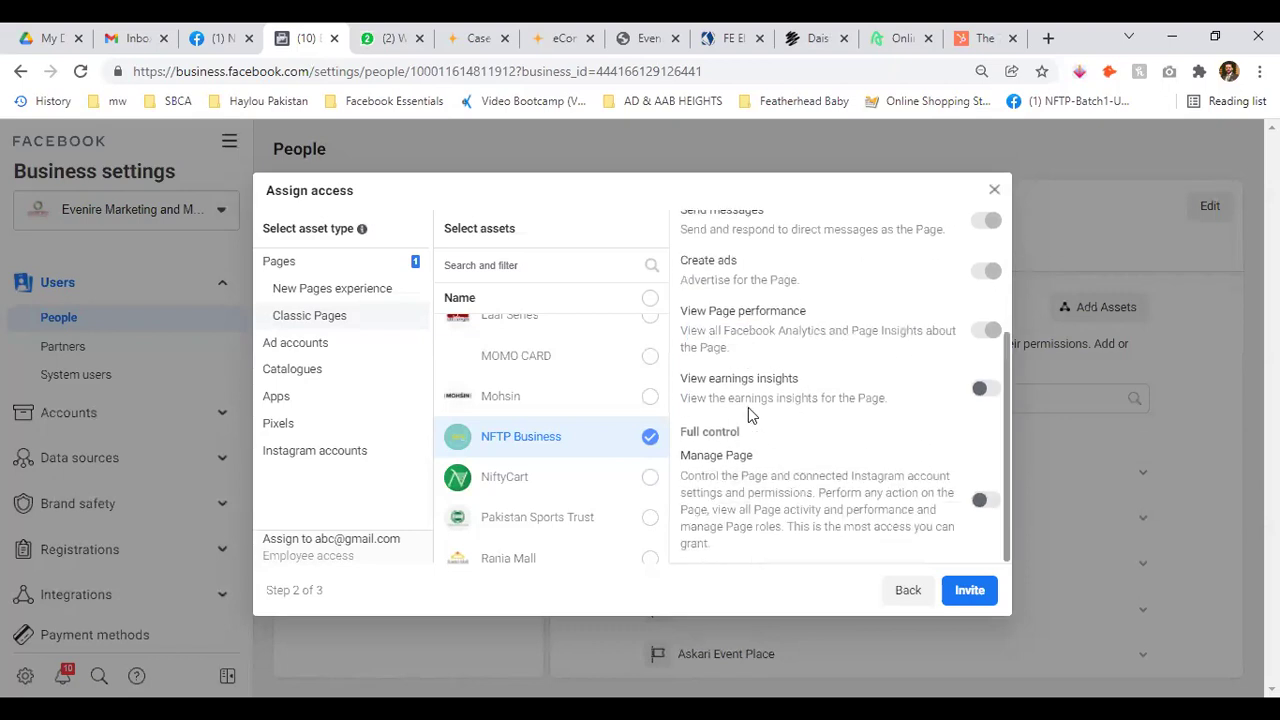
Try the lower permission toggles, including Manage Page full control
left_click(984, 390)
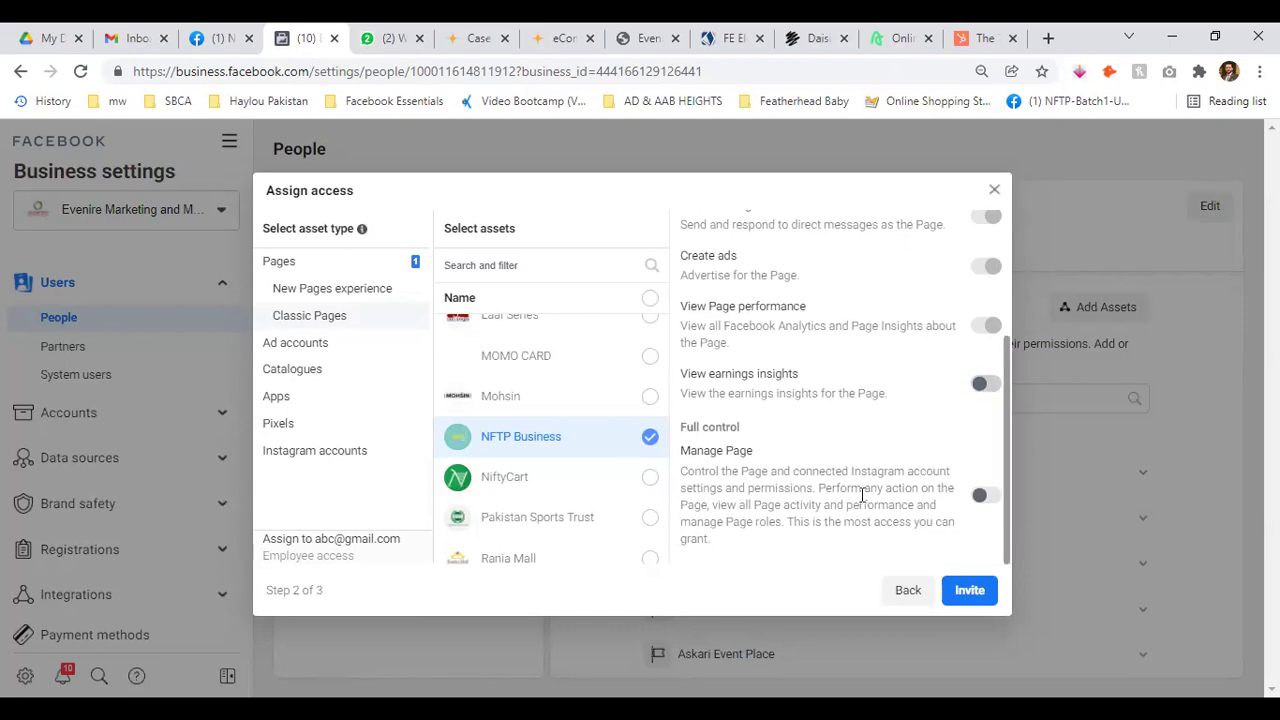
left_click(986, 498)
scroll(986, 484, "up", 3)
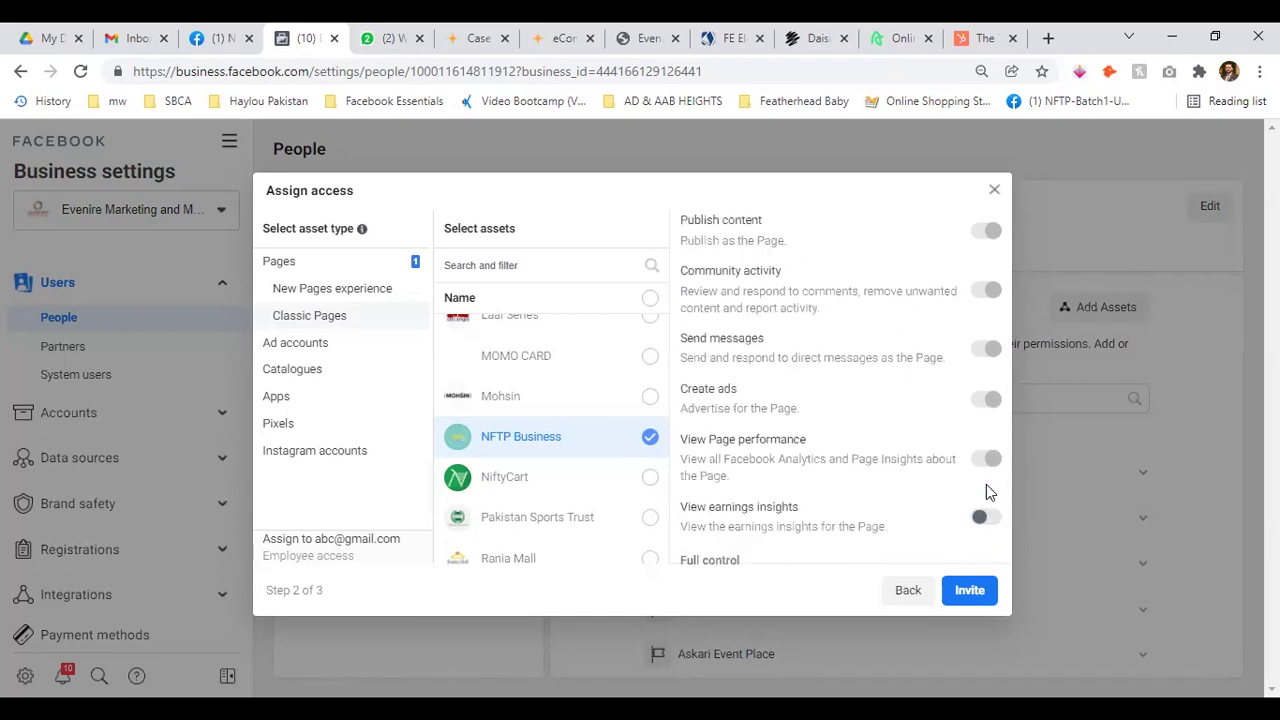
scroll(988, 330, "down", 3)
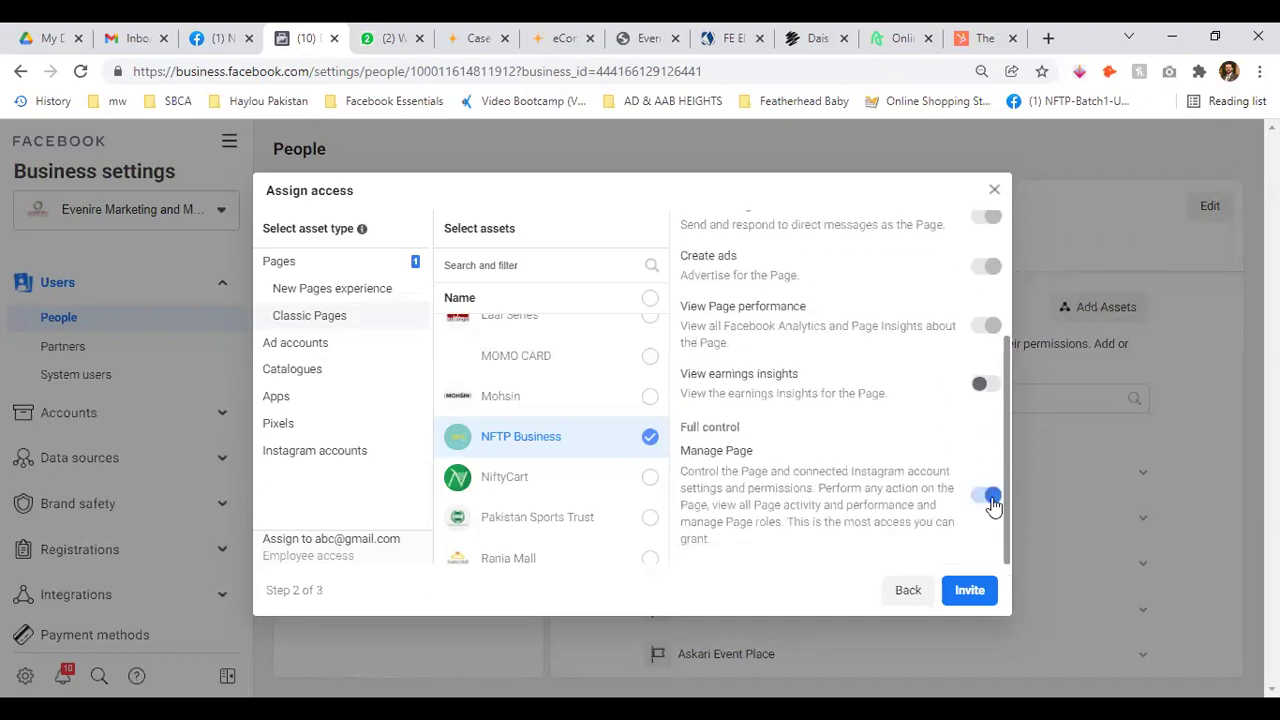
left_click(988, 493)
scroll(930, 420, "up", 1)
scroll(943, 409, "down", 2)
scroll(937, 401, "up", 2)
Toggle Publish content, Community activity, Messages, Create ads and View Page performance on and off
left_click(980, 289)
scroll(983, 392, "down", 2)
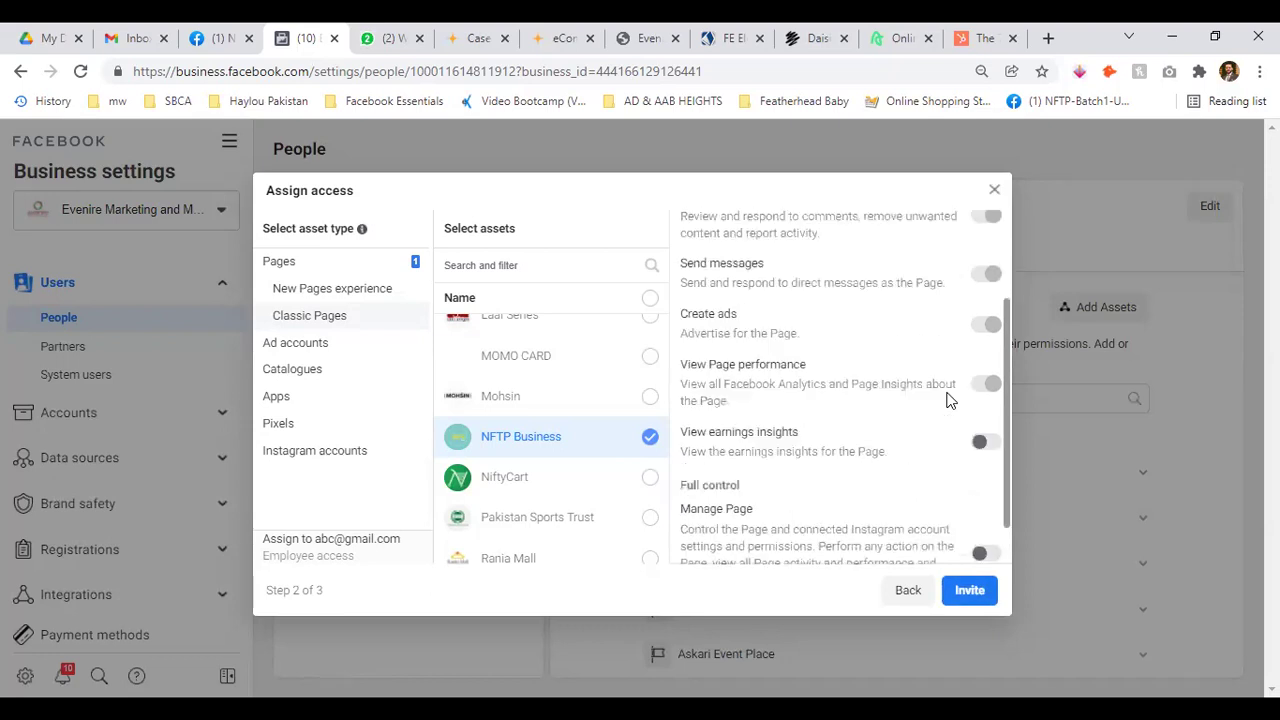
scroll(986, 329, "up", 2)
left_click(982, 289)
left_click(983, 348)
left_click(983, 407)
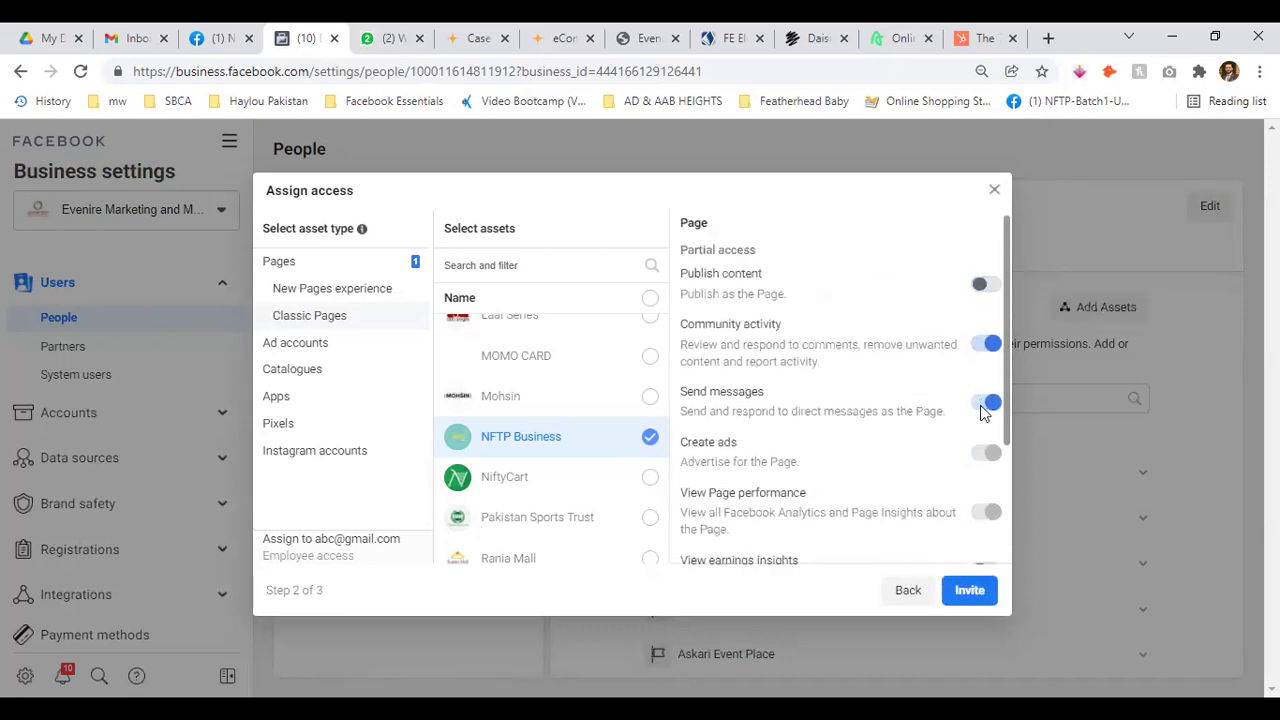
scroll(987, 330, "down", 1)
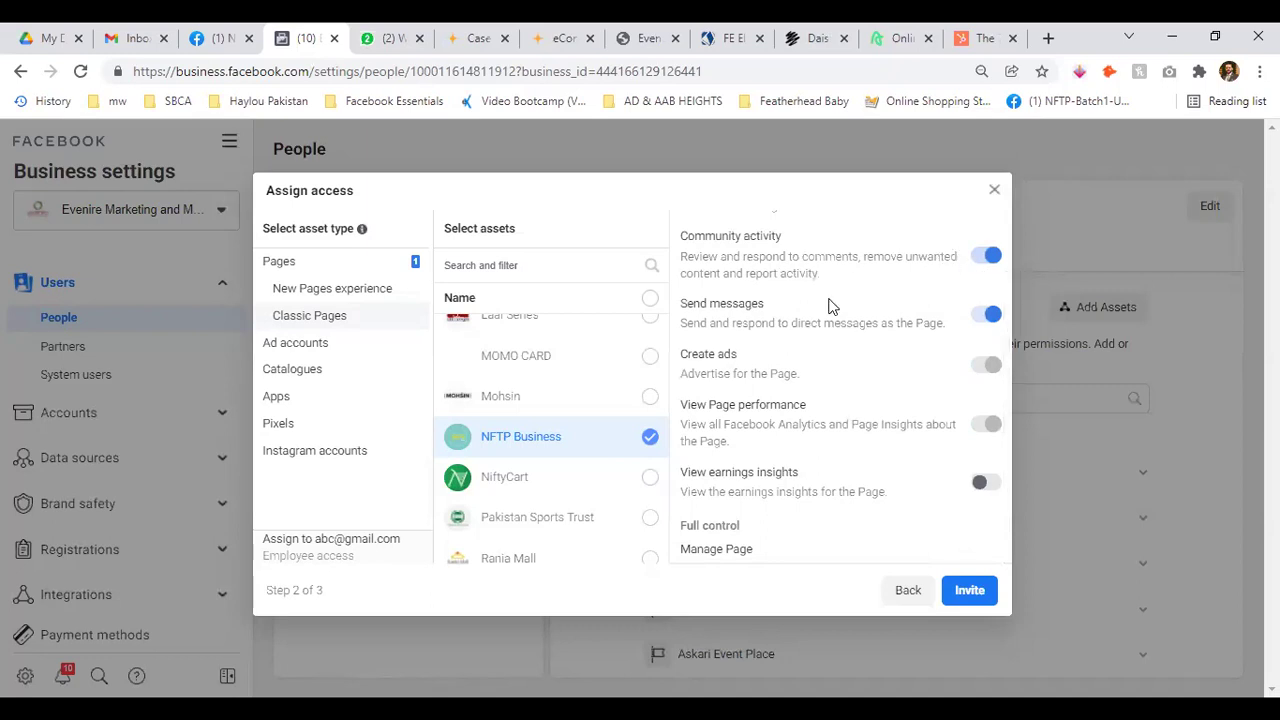
left_click(989, 255)
left_click(987, 314)
left_click(985, 365)
scroll(937, 420, "up", 1)
scroll(937, 420, "down", 3)
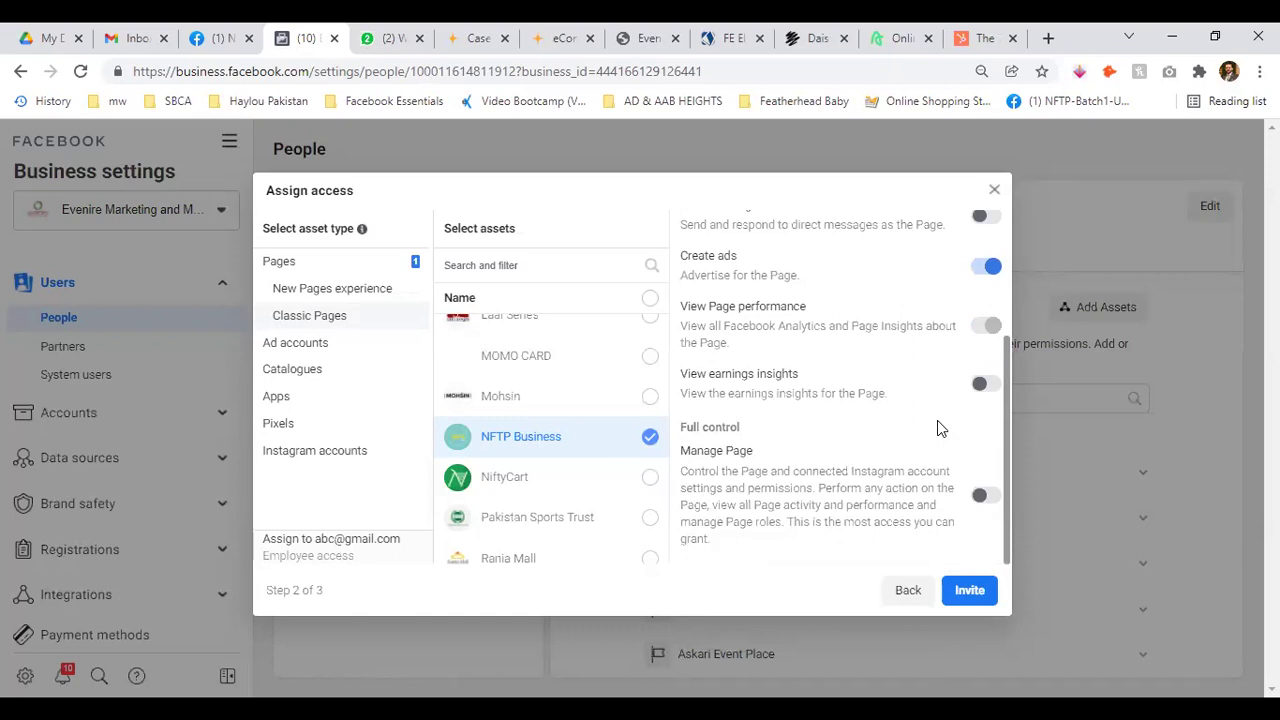
left_click(986, 266)
left_click(989, 326)
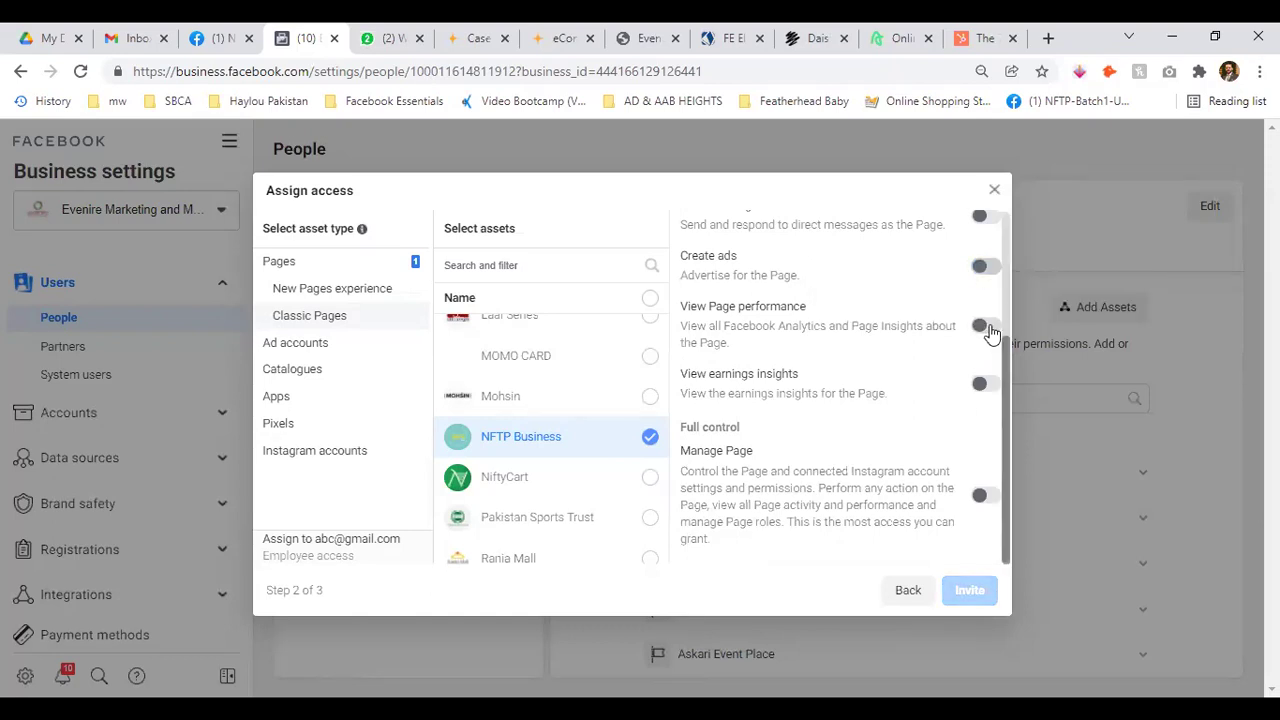
scroll(922, 330, "up", 2)
scroll(922, 330, "down", 2)
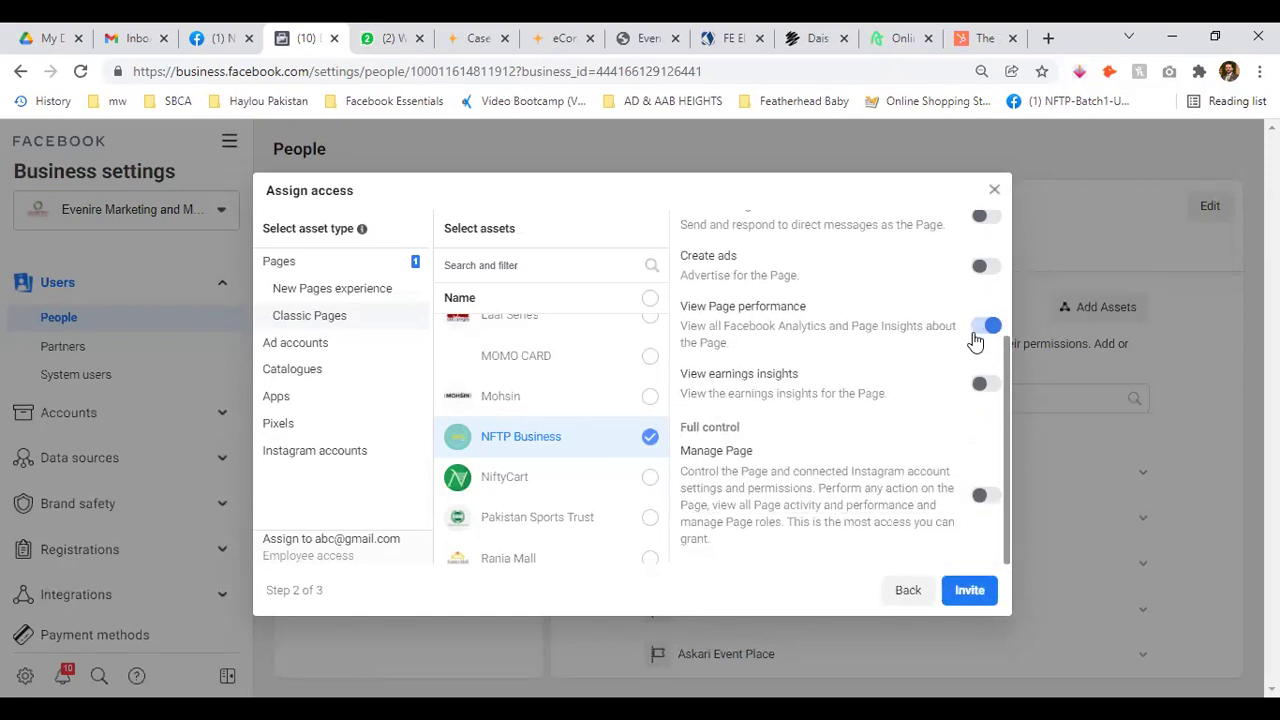
left_click(980, 333)
scroll(960, 400, "up", 3)
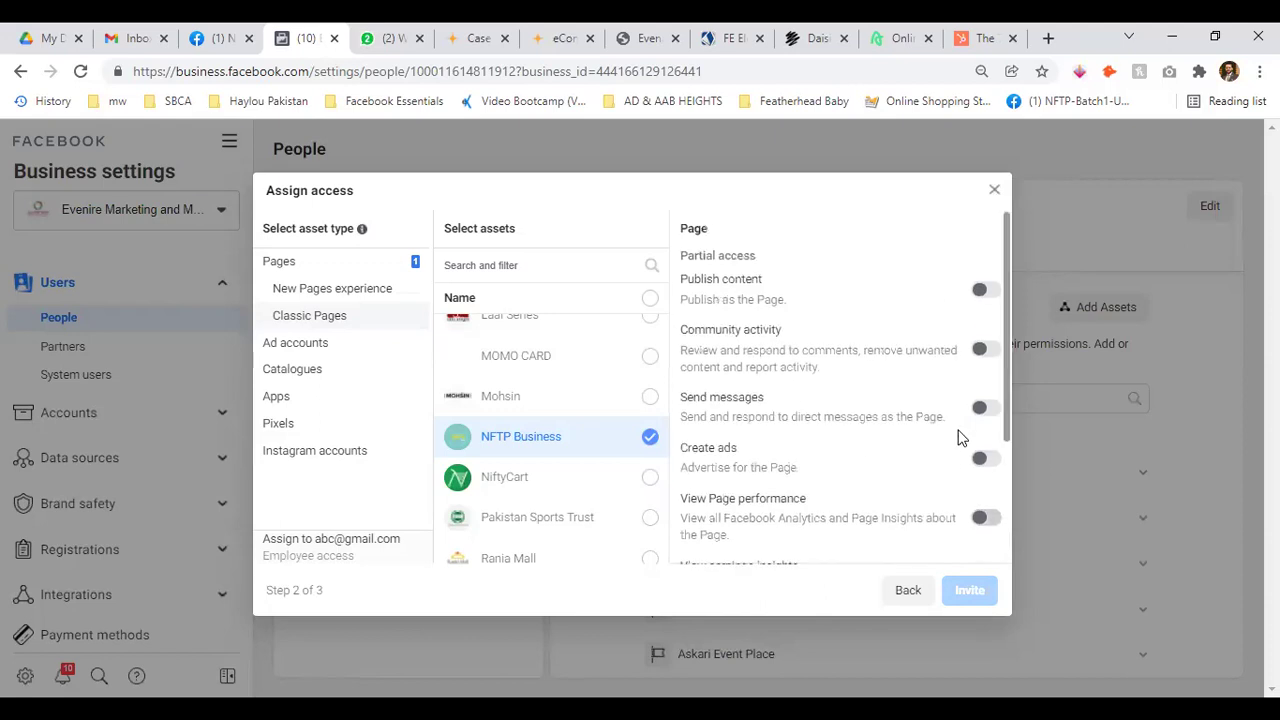
Toggle Publish content, Create ads and View Page performance on and off once more
left_click(985, 290)
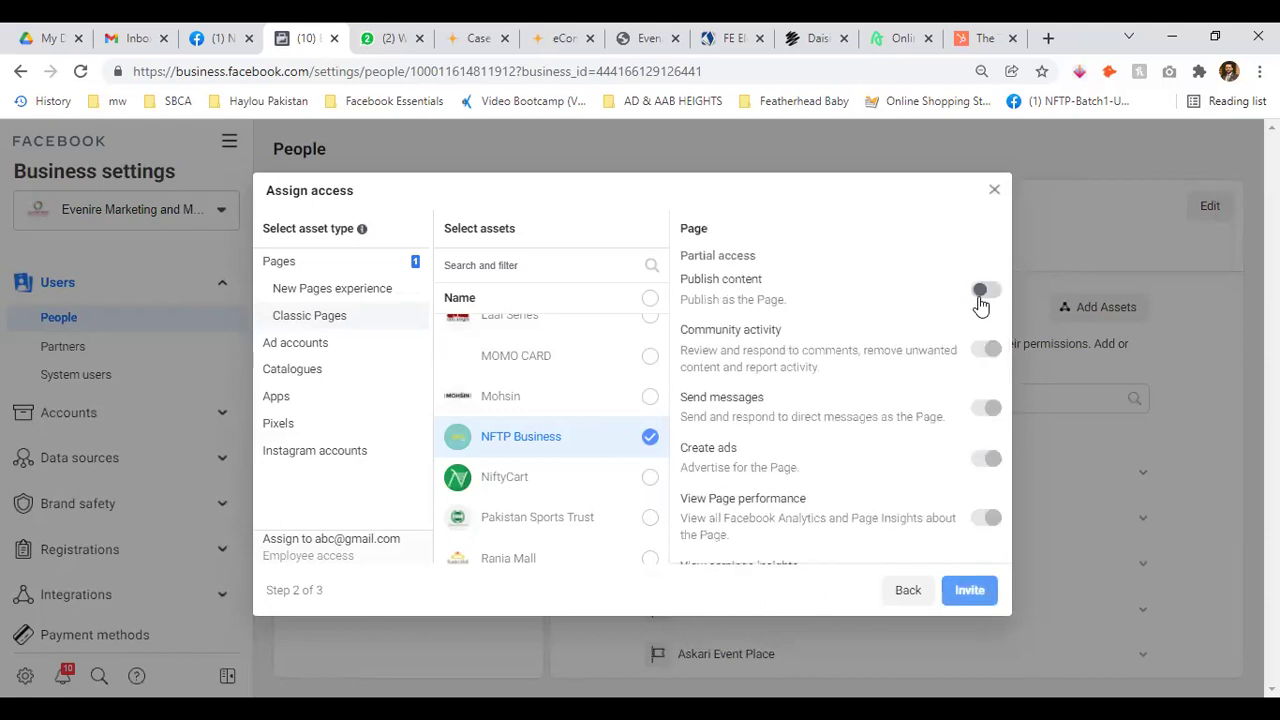
scroll(930, 390, "down", 3)
scroll(960, 330, "up", 3)
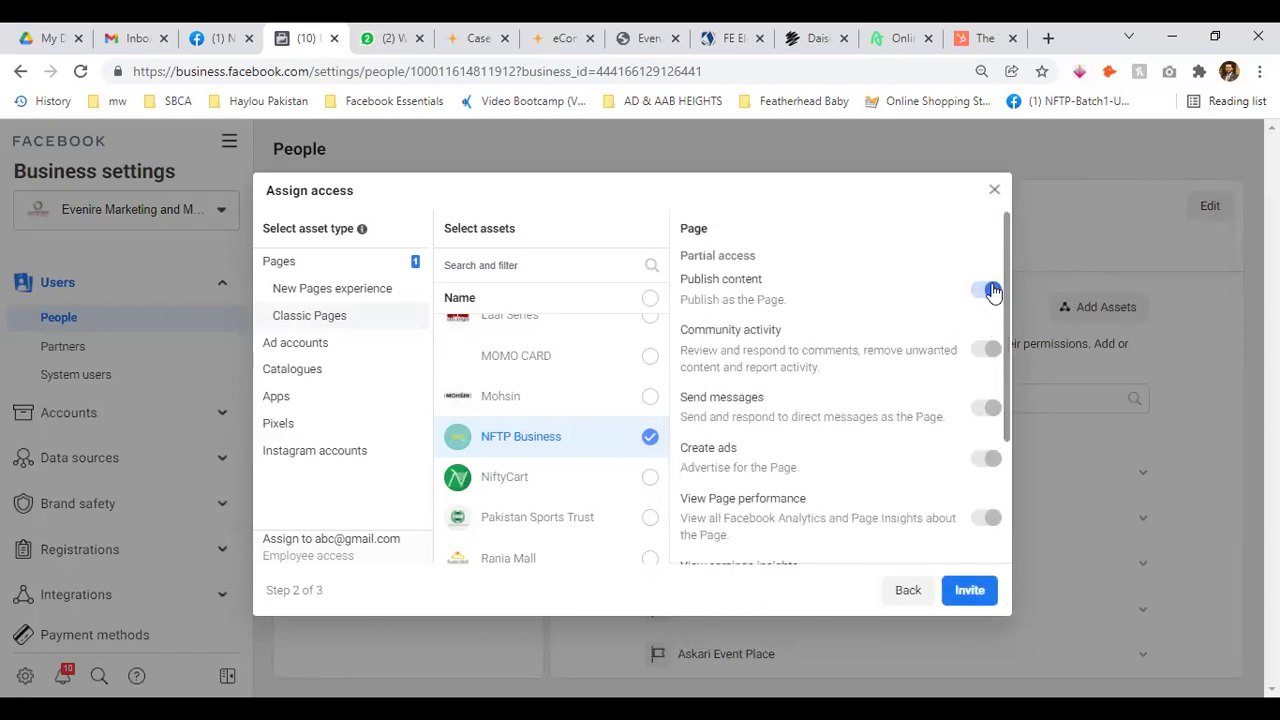
left_click(986, 290)
scroll(990, 341, "down", 1)
left_click(984, 272)
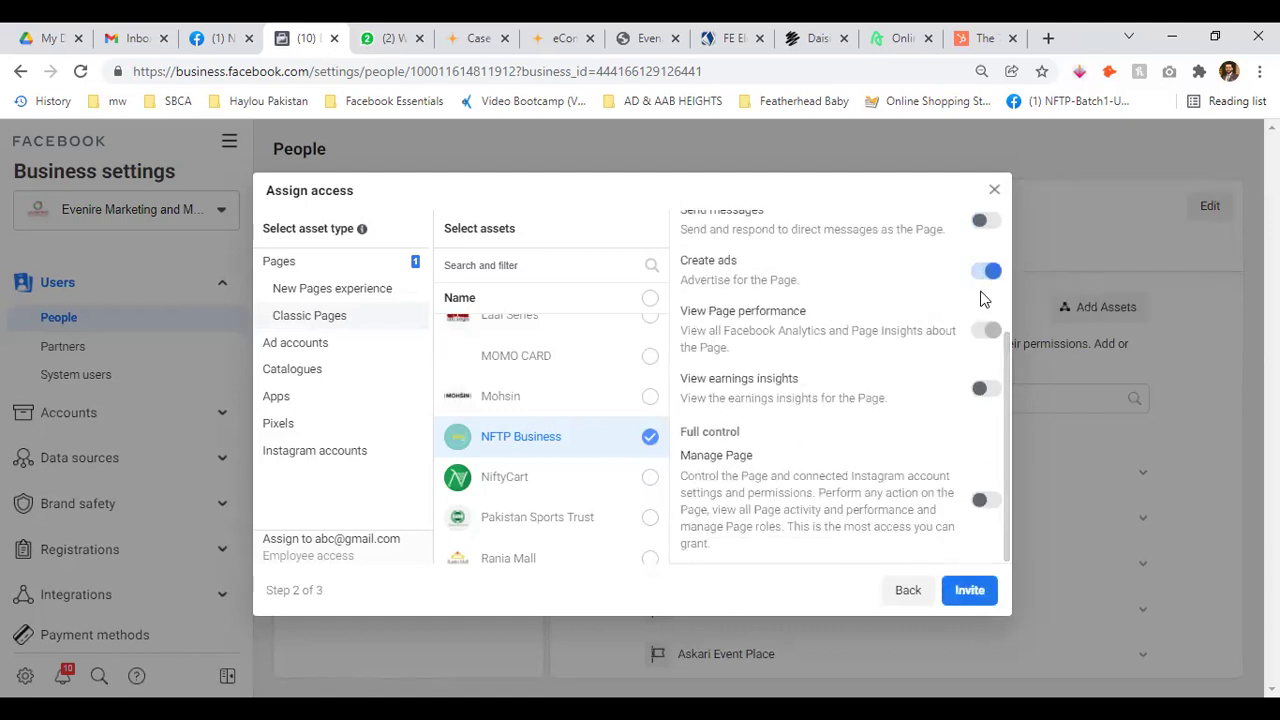
left_click(988, 272)
left_click(987, 330)
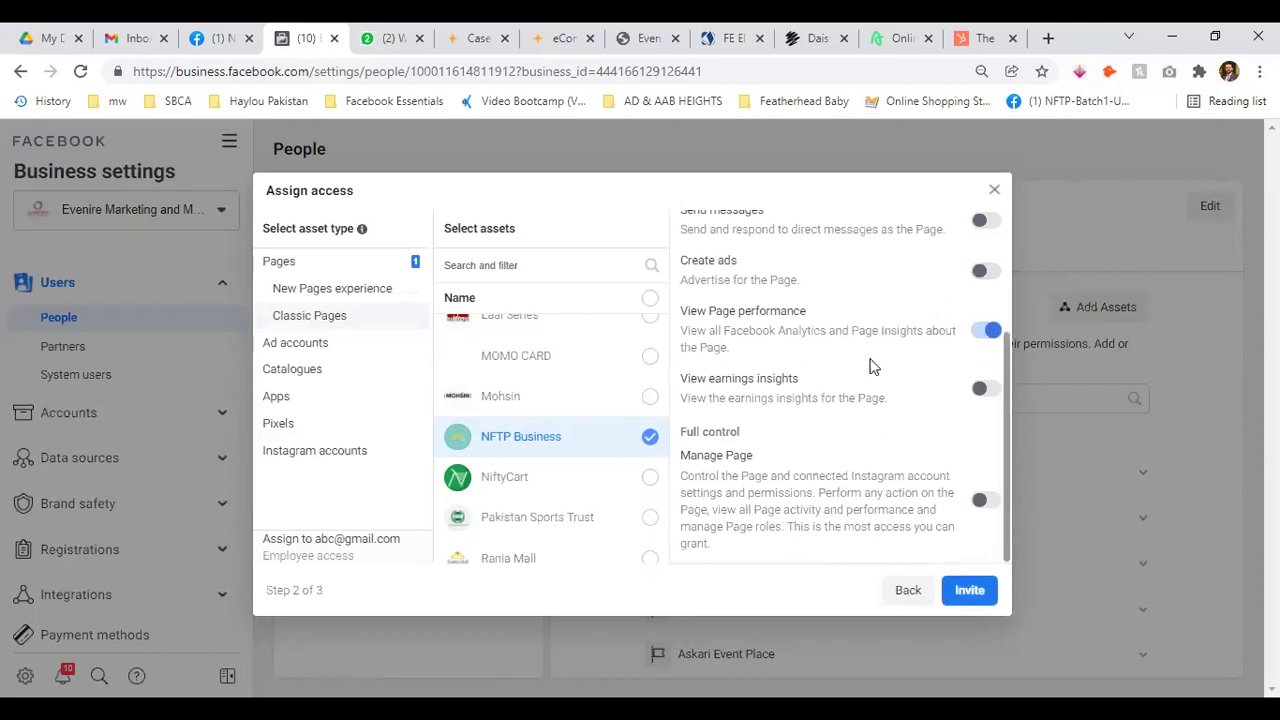
left_click(986, 332)
scroll(968, 362, "down", 1)
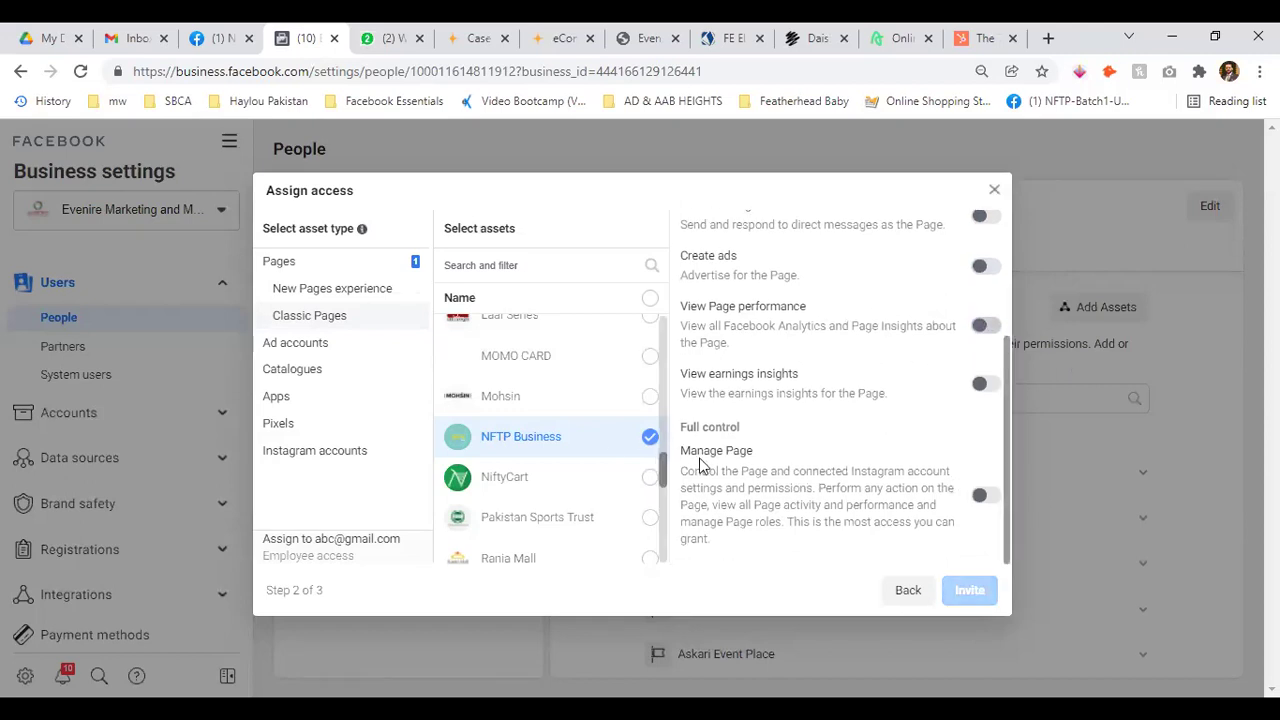
Switch on Manage Page full control for NFTP Business
left_click(987, 500)
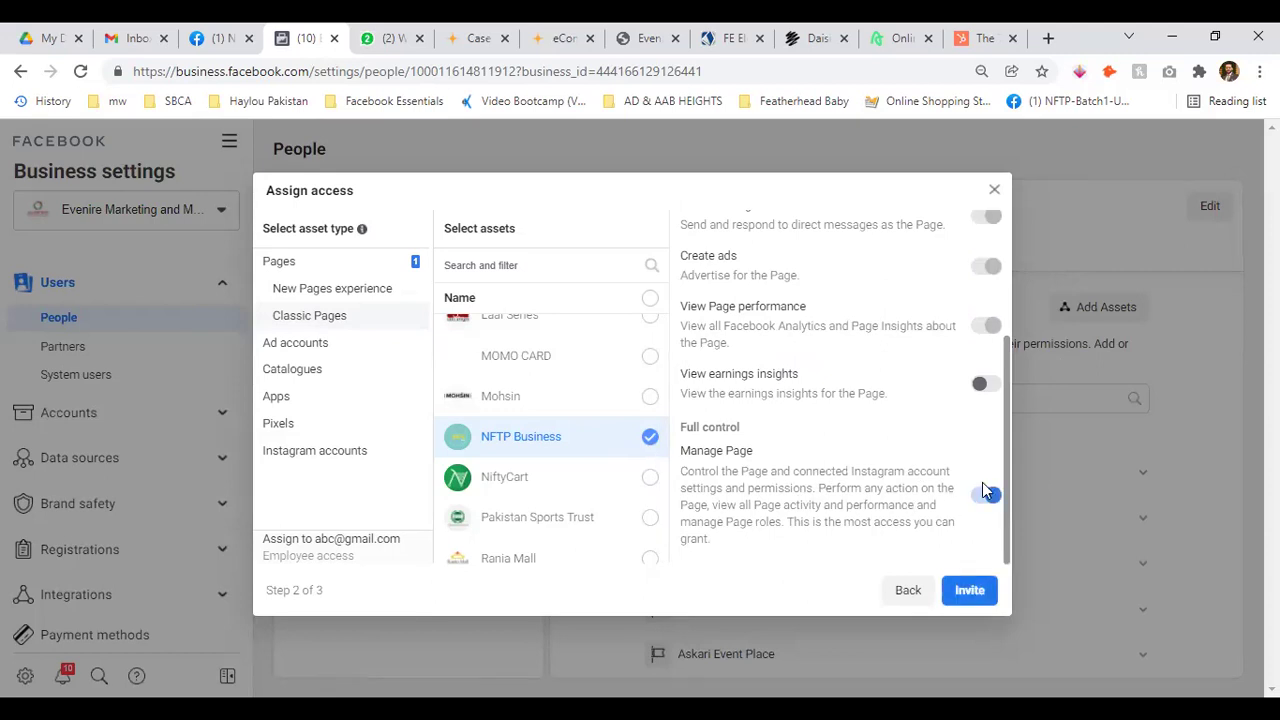
scroll(985, 450, "up", 2)
scroll(992, 440, "down", 1)
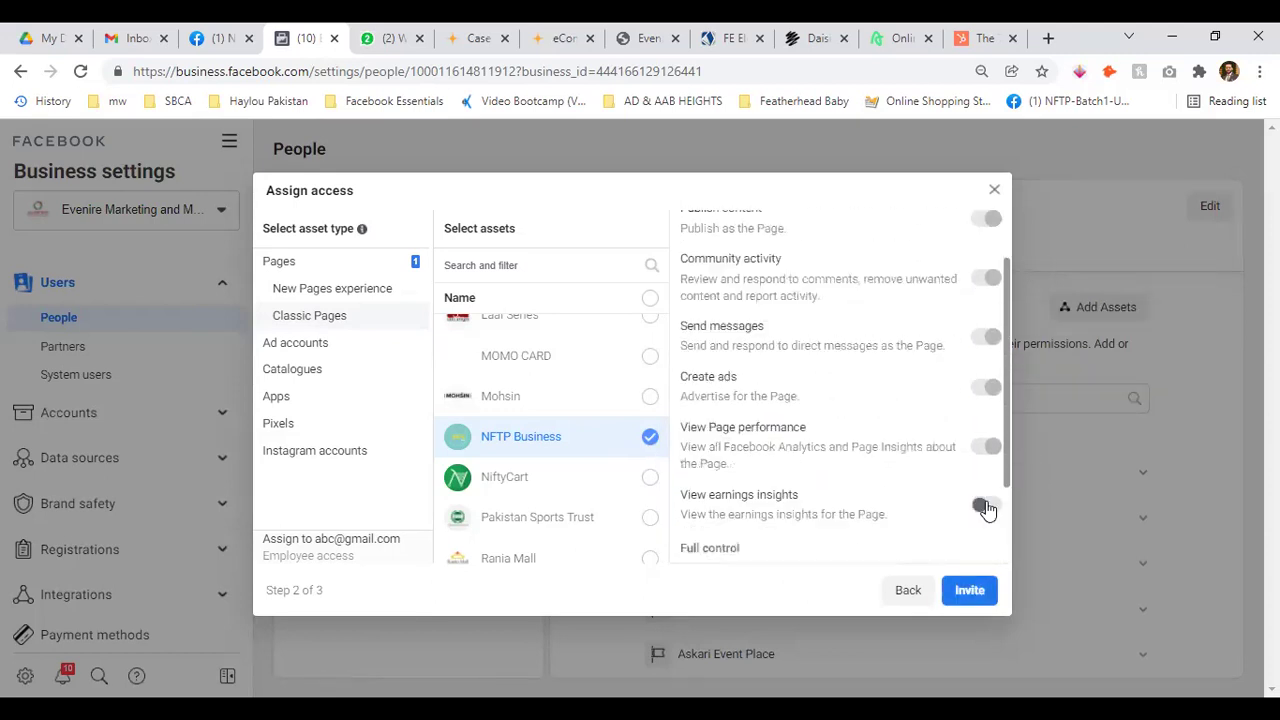
scroll(985, 508, "down", 1)
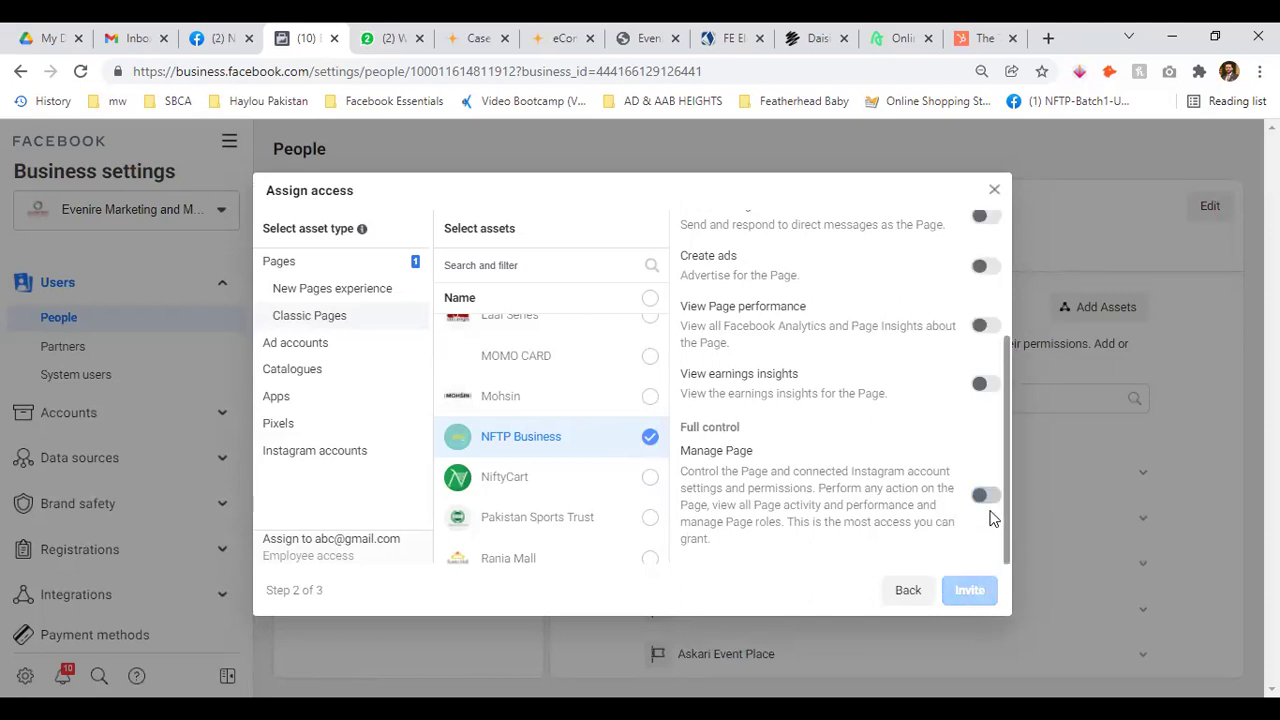
left_click(988, 496)
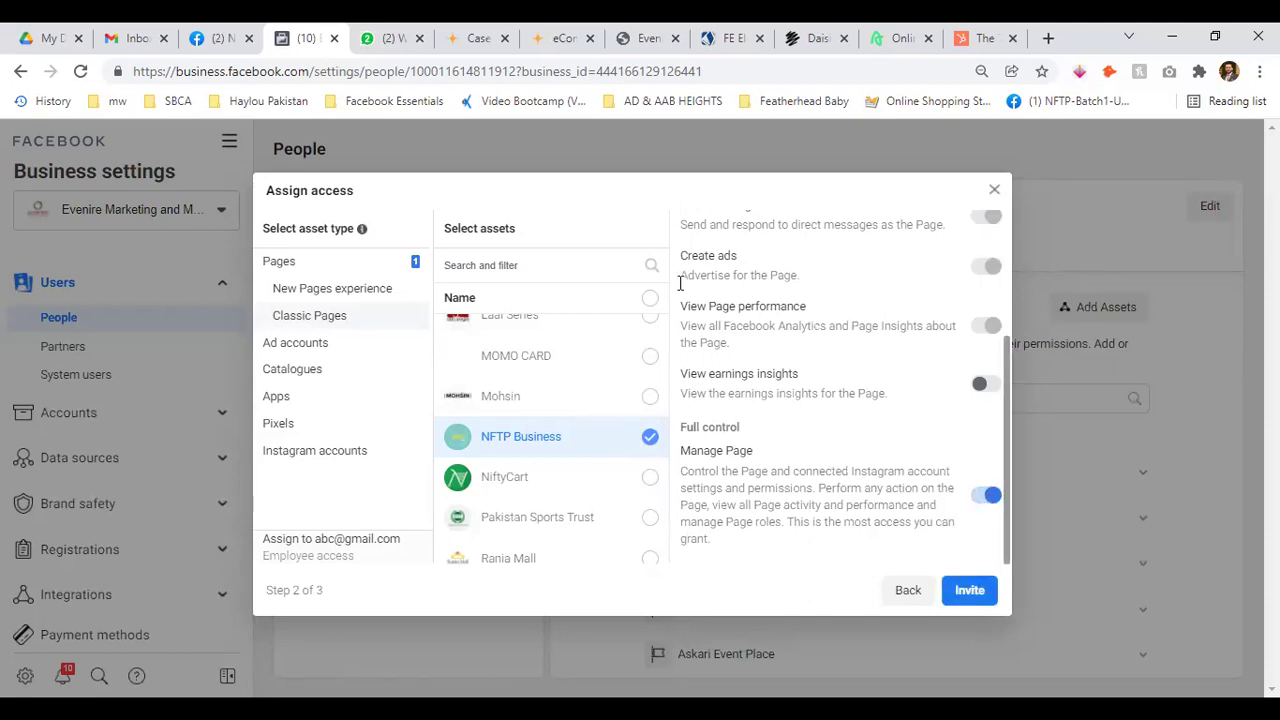
Select the Evenire Marketing ad account and try its Manage campaigns, View performance and Creative Hub toggles
left_click(298, 345)
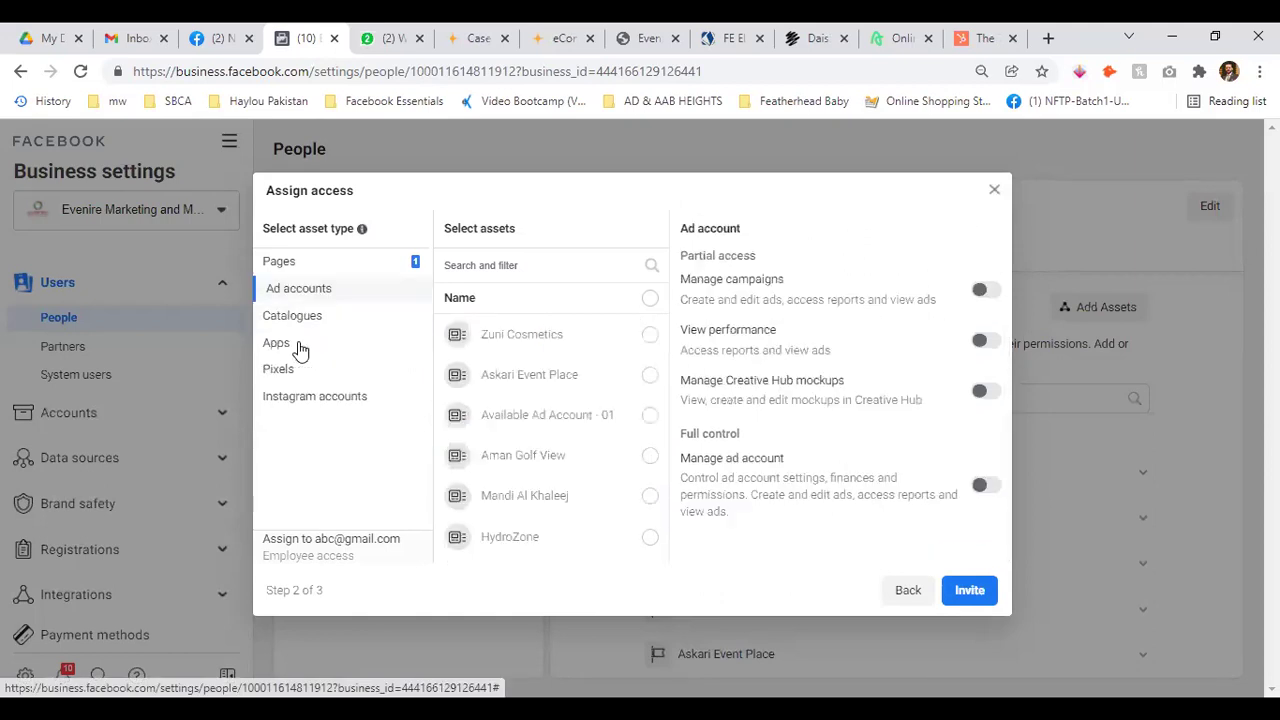
scroll(575, 341, "down", 3)
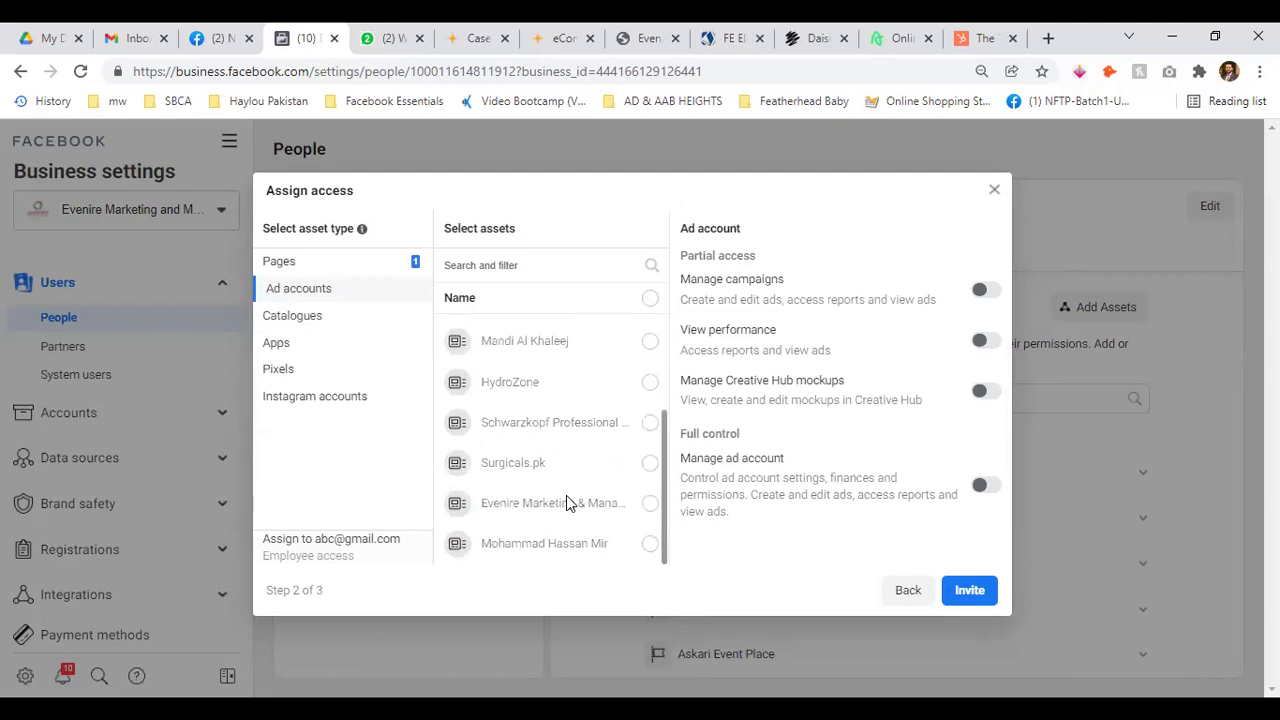
left_click(648, 504)
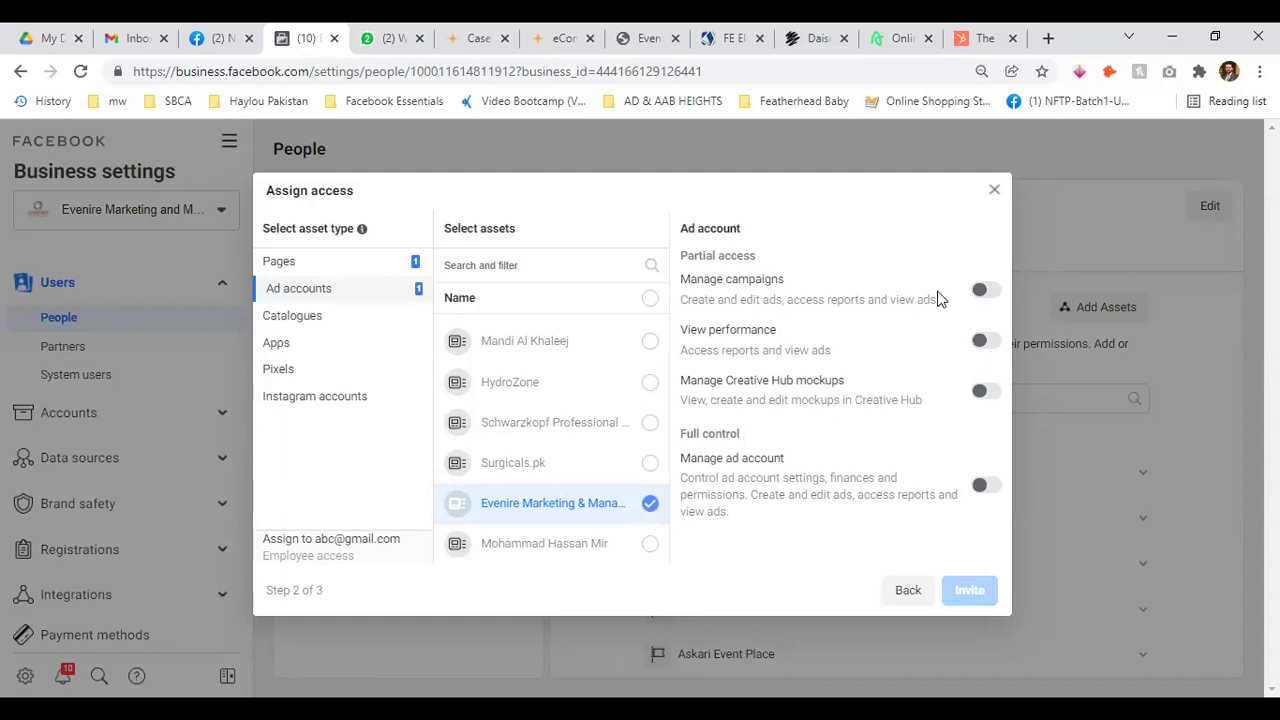
left_click(986, 292)
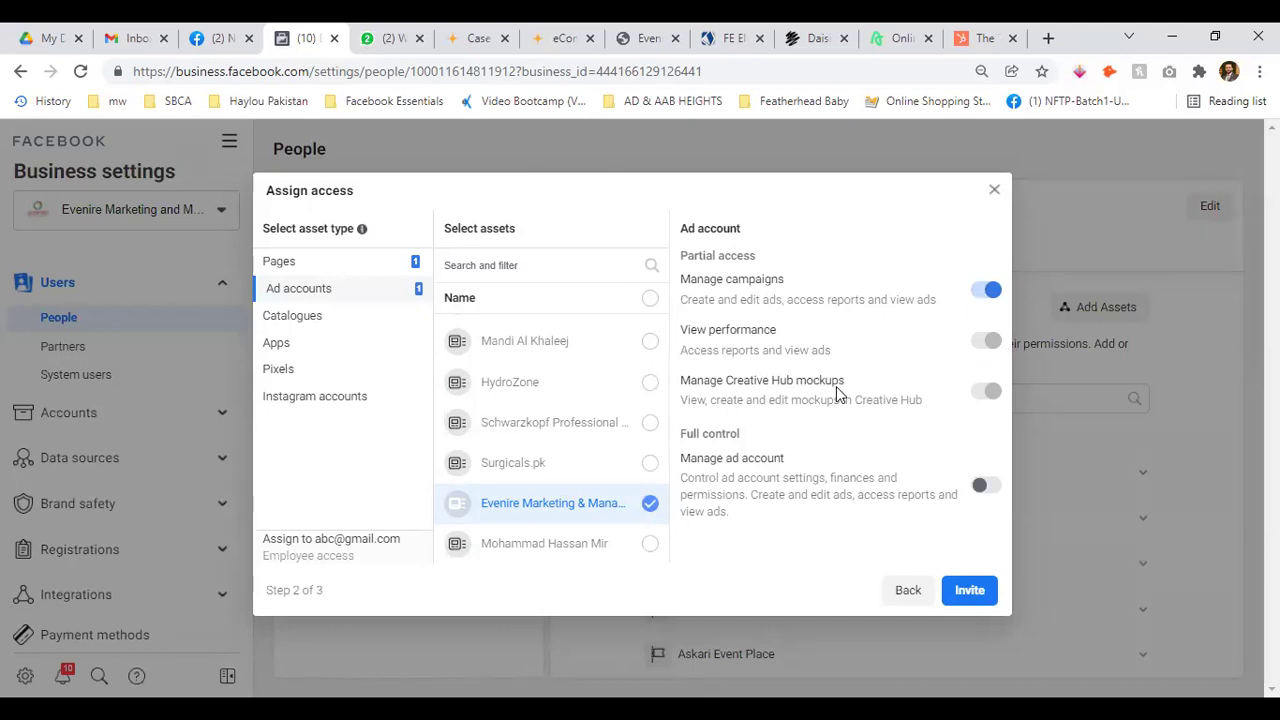
left_click(988, 290)
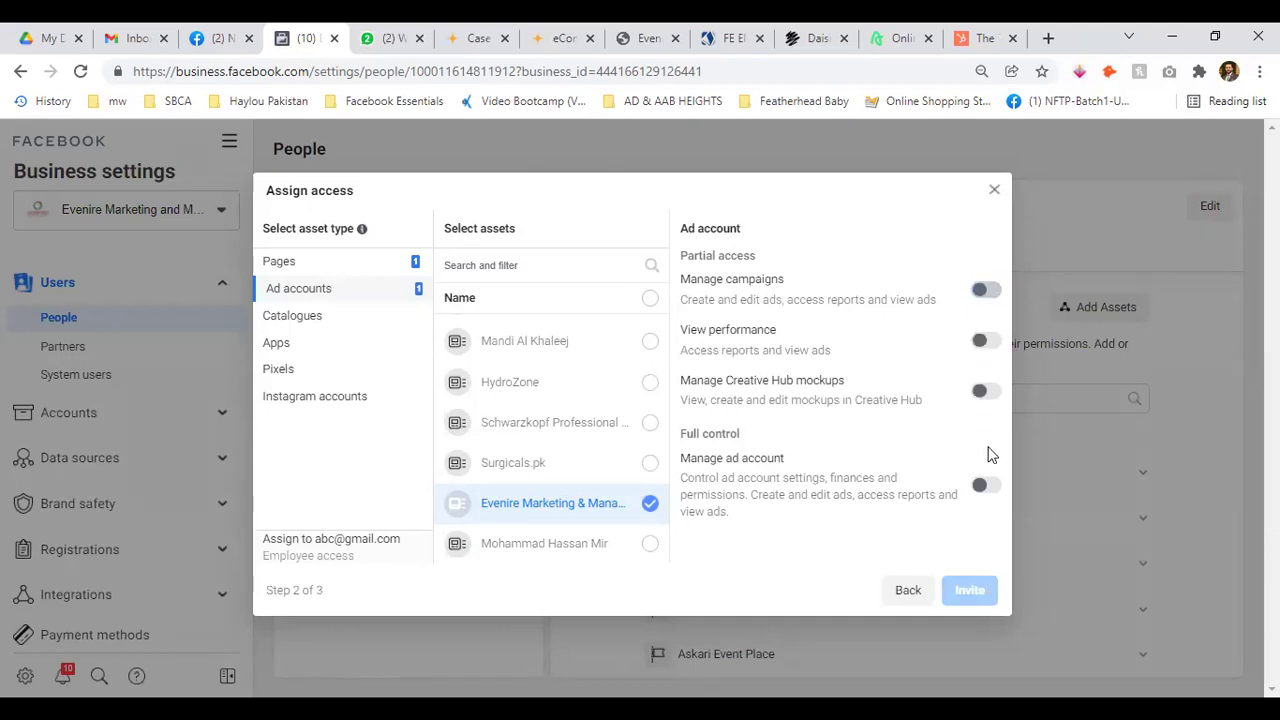
left_click(984, 342)
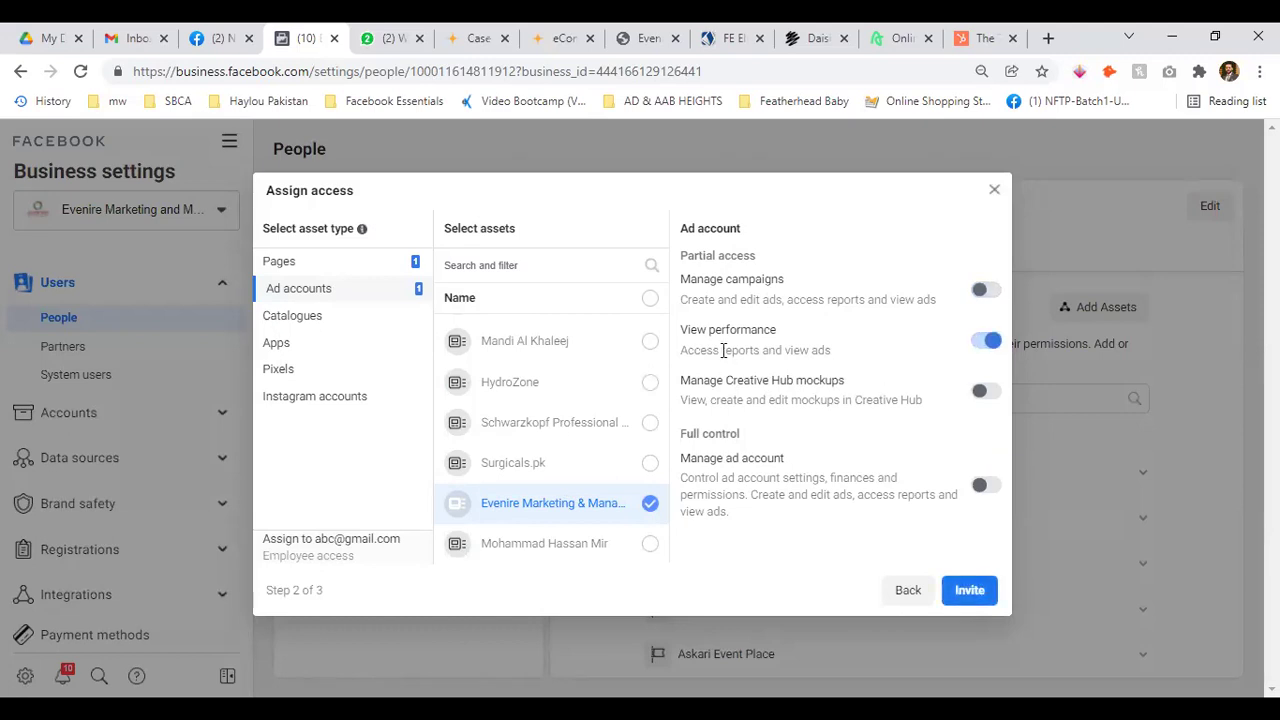
left_click(990, 342)
left_click(985, 394)
left_click(990, 394)
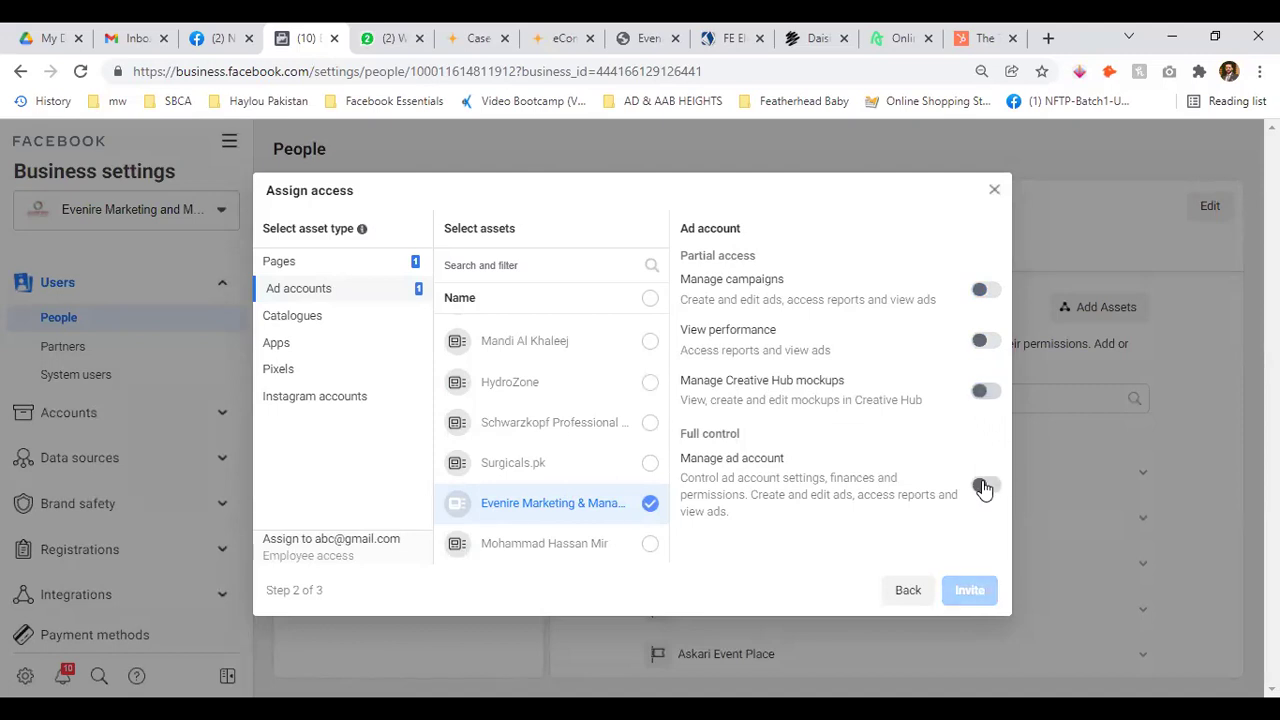
Leave full ad account control off and grant only Manage campaigns, then move to Catalogues
left_click(983, 487)
left_click_drag(698, 440, 834, 437)
left_click(986, 486)
left_click(988, 289)
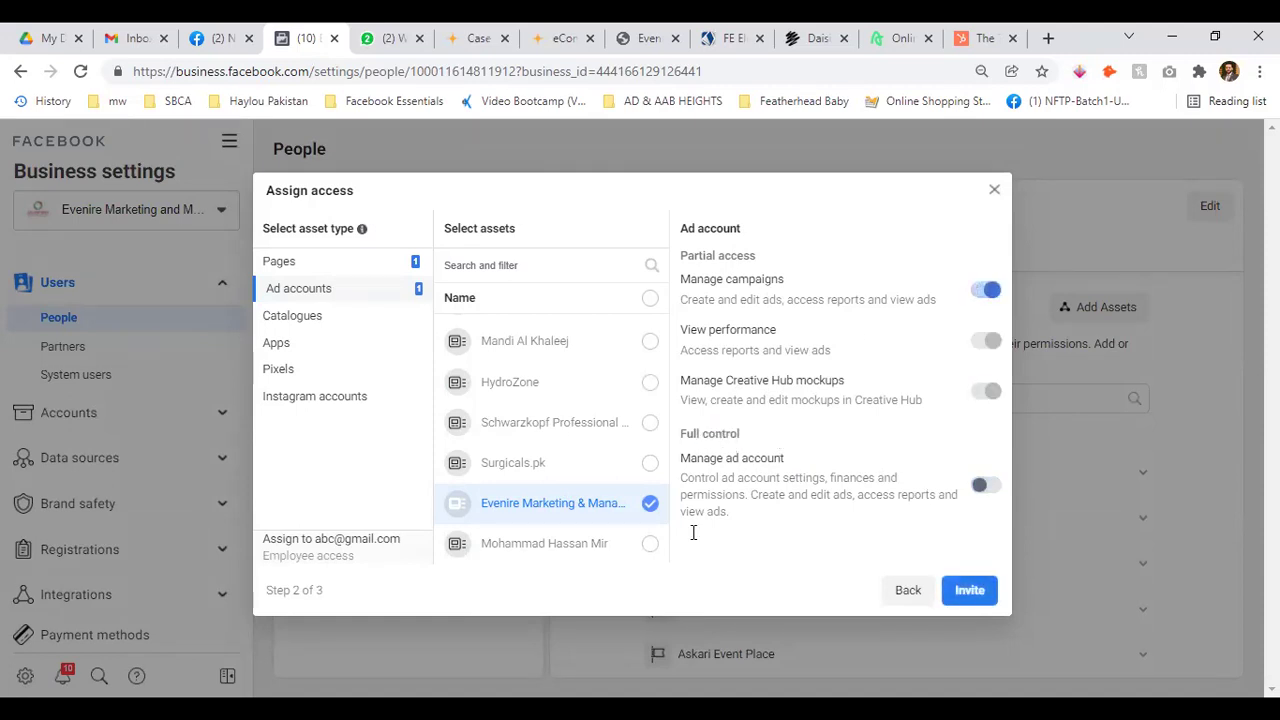
left_click(318, 328)
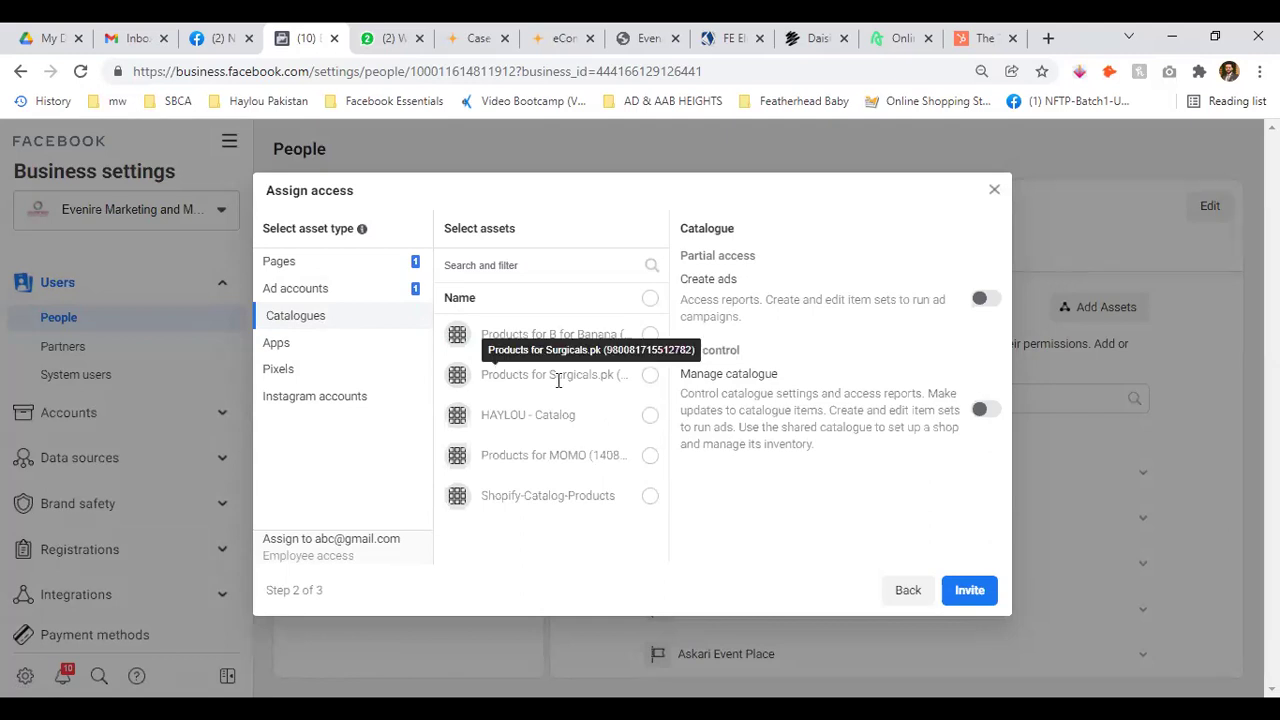
Select HAYLOU - Catalog instead of Shopify-Catalog-Products and test its Create ads and Manage catalogue toggles
left_click(651, 498)
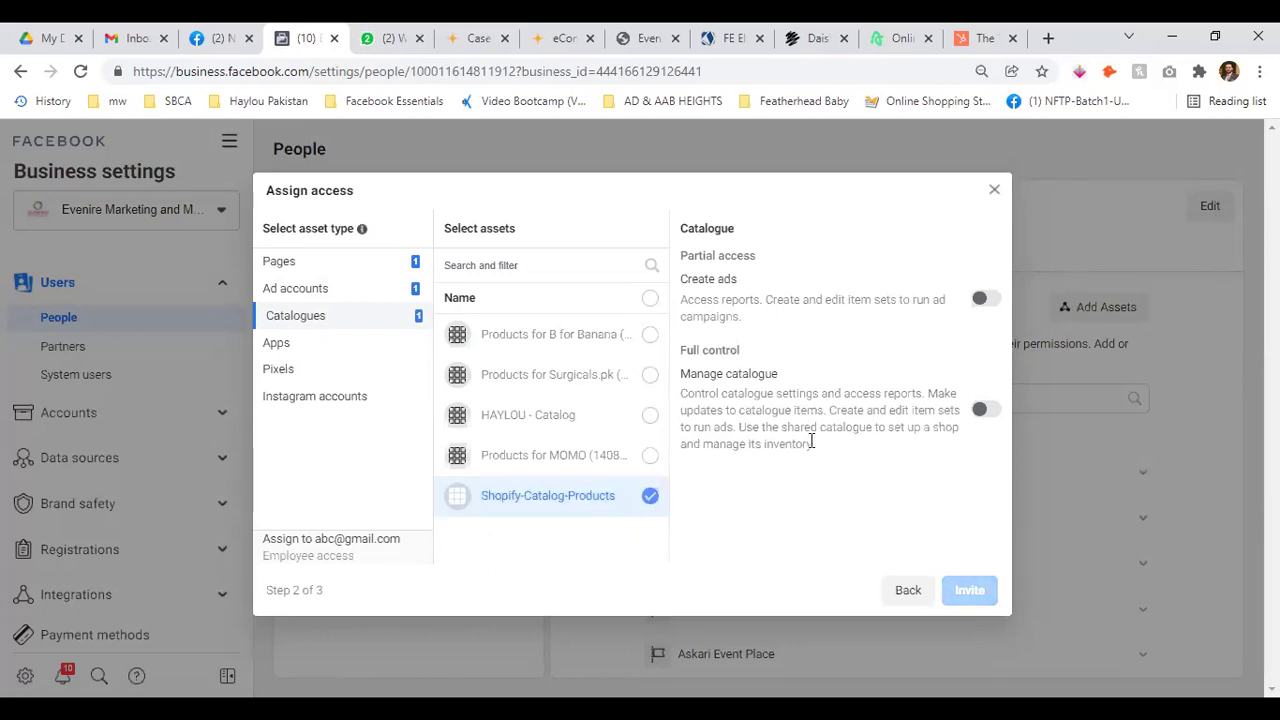
left_click(650, 495)
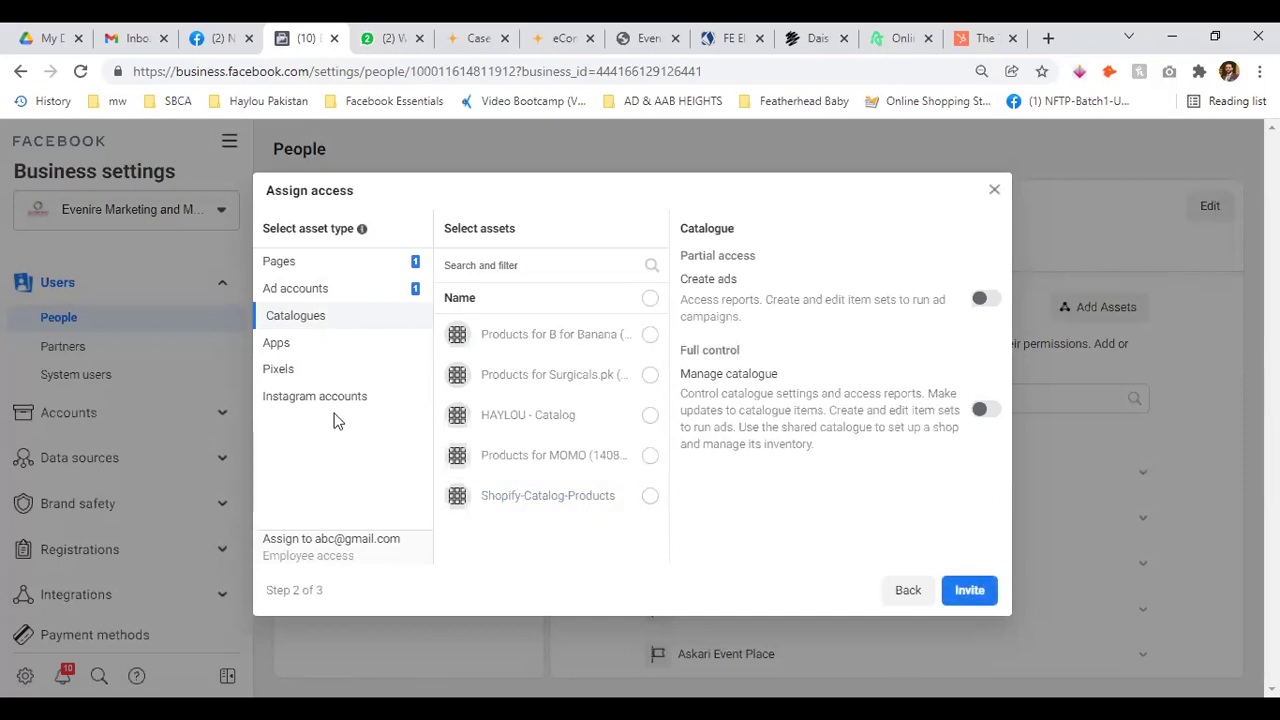
left_click(649, 418)
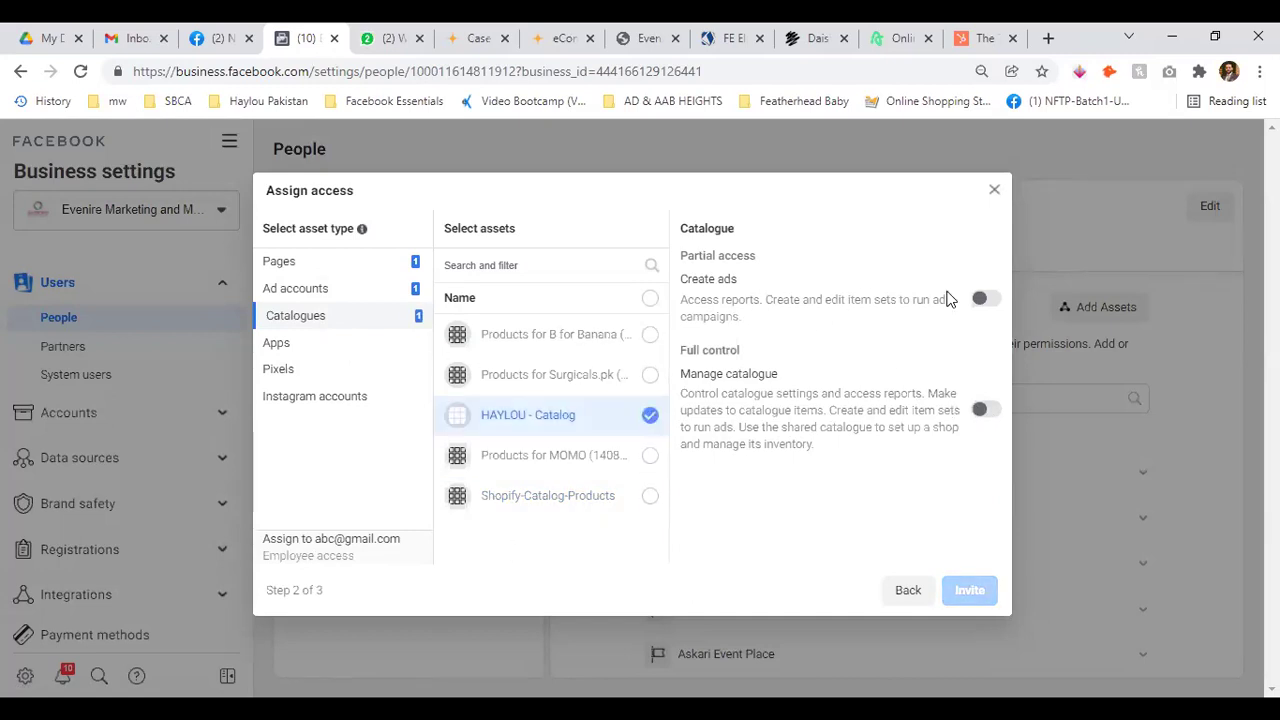
left_click(988, 300)
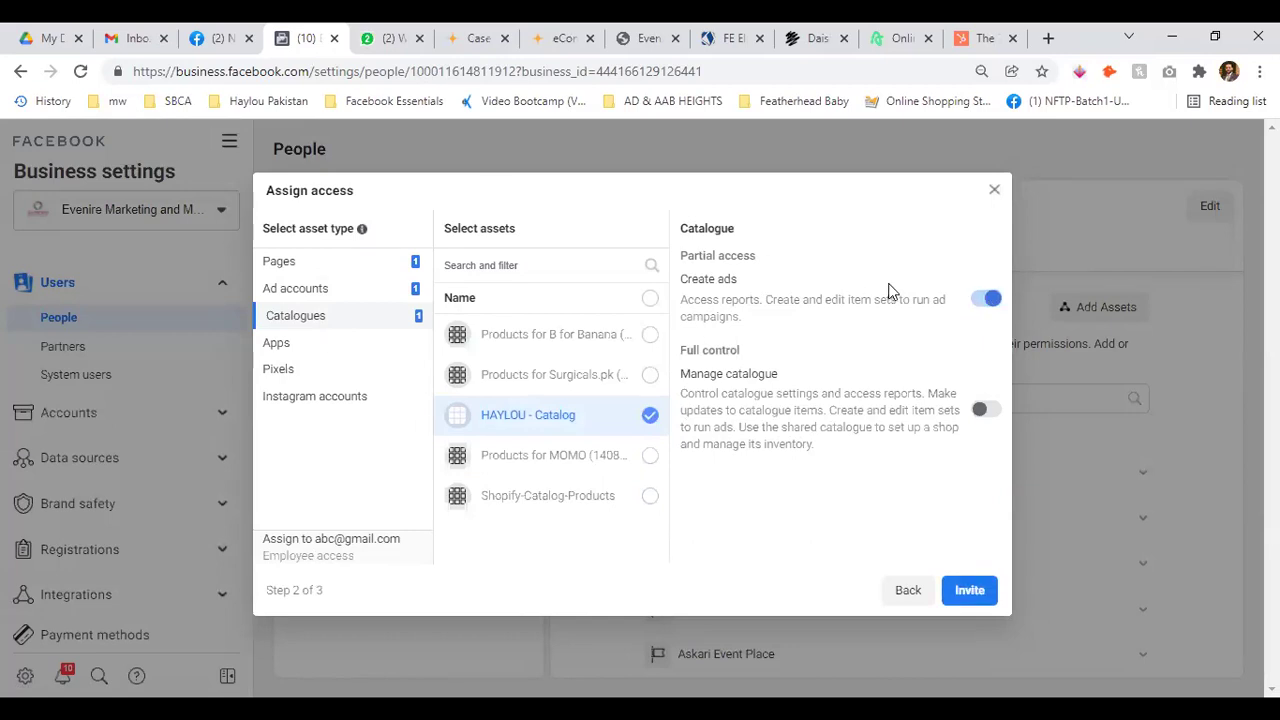
left_click(987, 300)
left_click(987, 411)
left_click(988, 411)
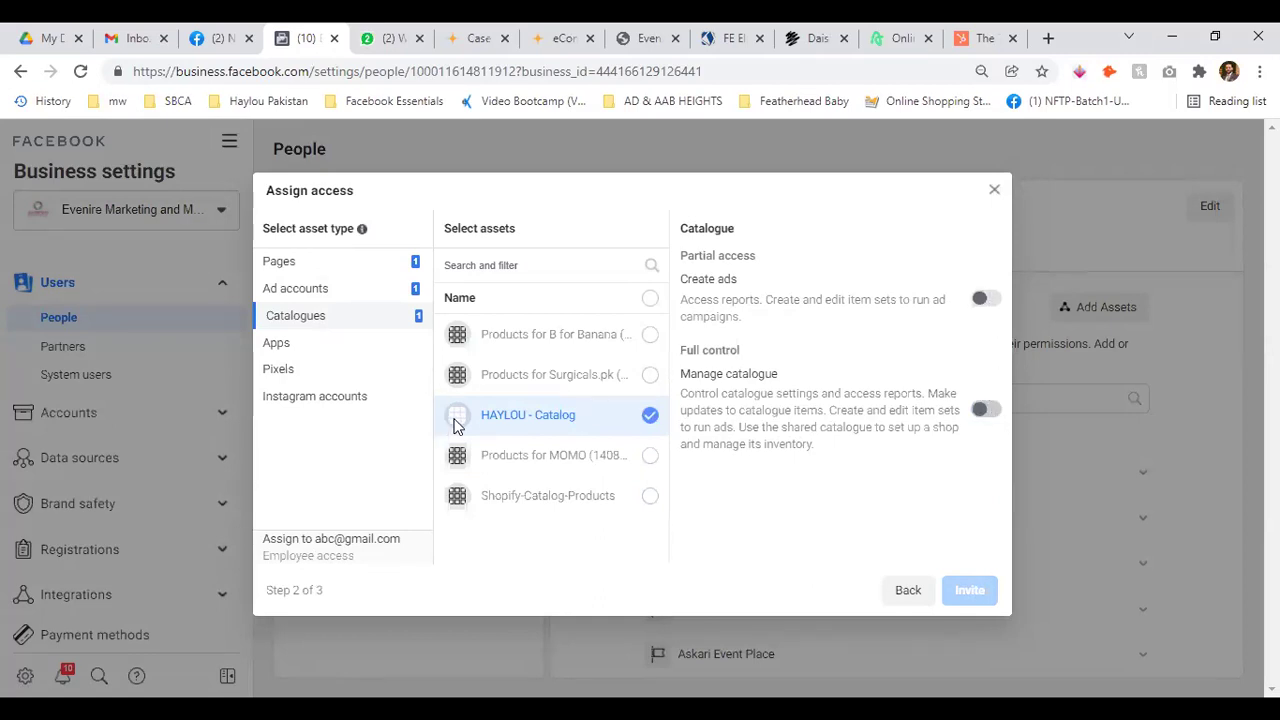
Turn Create ads on for HAYLOU - Catalog and check Apps, which has none
left_click_drag(736, 404, 883, 394)
left_click(896, 435)
left_click(896, 408)
left_click(986, 300)
left_click(989, 305)
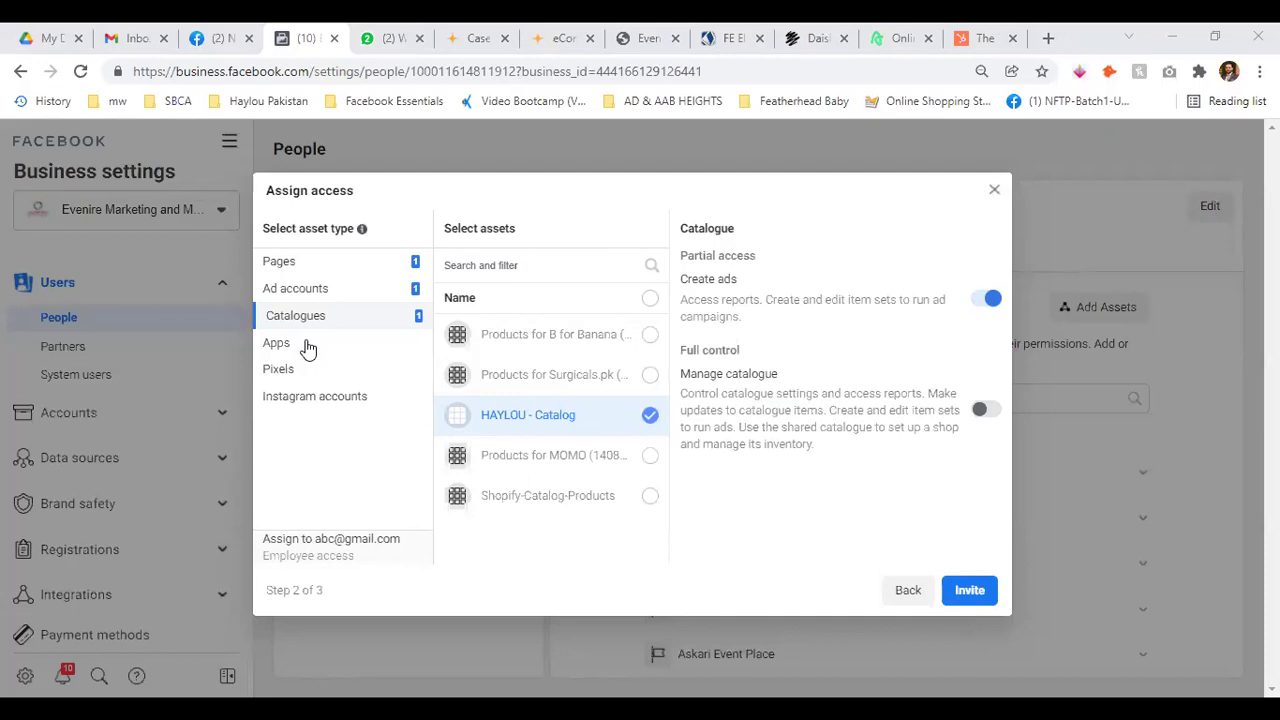
left_click(294, 349)
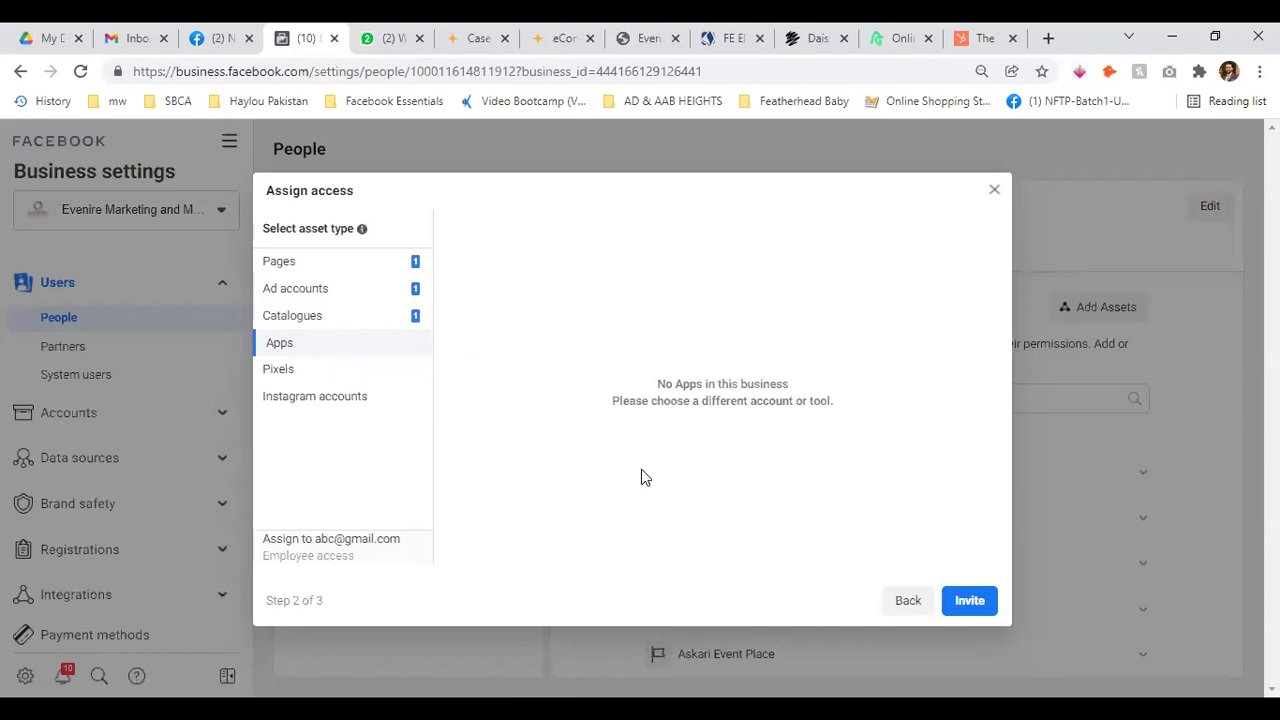
Show the Pixels asset list with Ashrafiya Pixel and Haylou Pixel
left_click(290, 372)
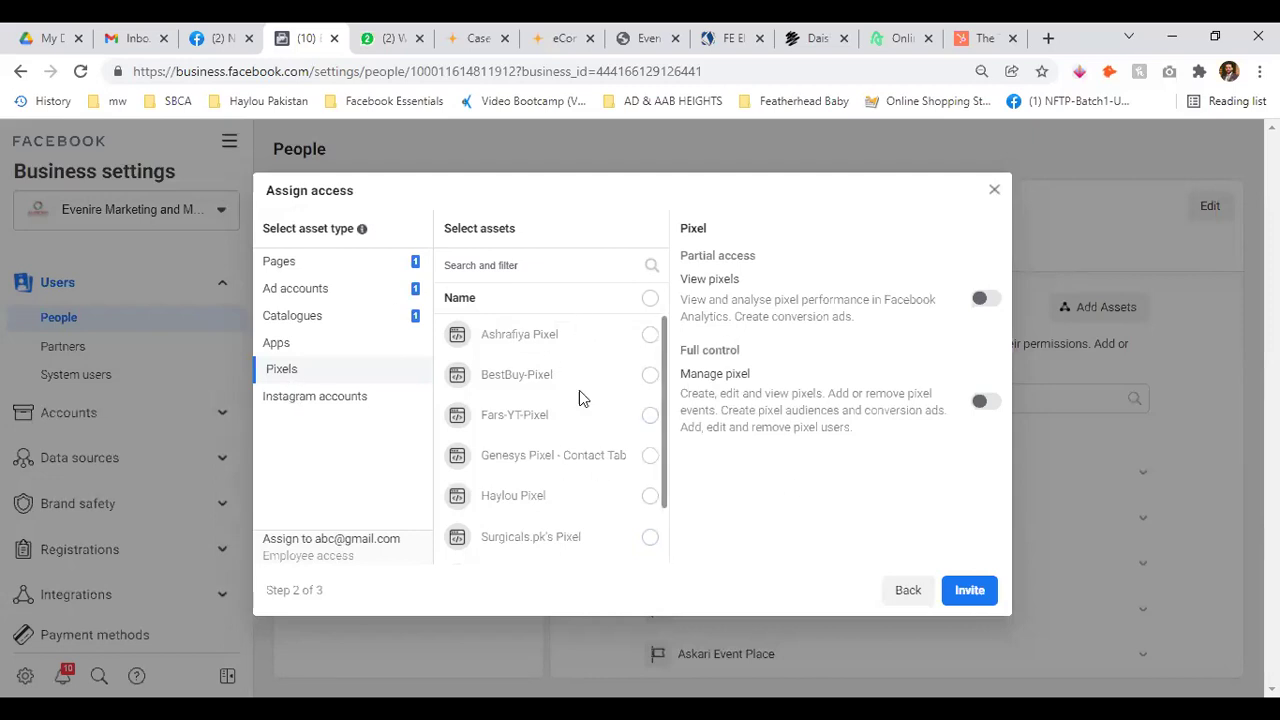
Select Haylou Pixel and test View pixels and Manage pixel, leaving both off
scroll(600, 410, "down", 1)
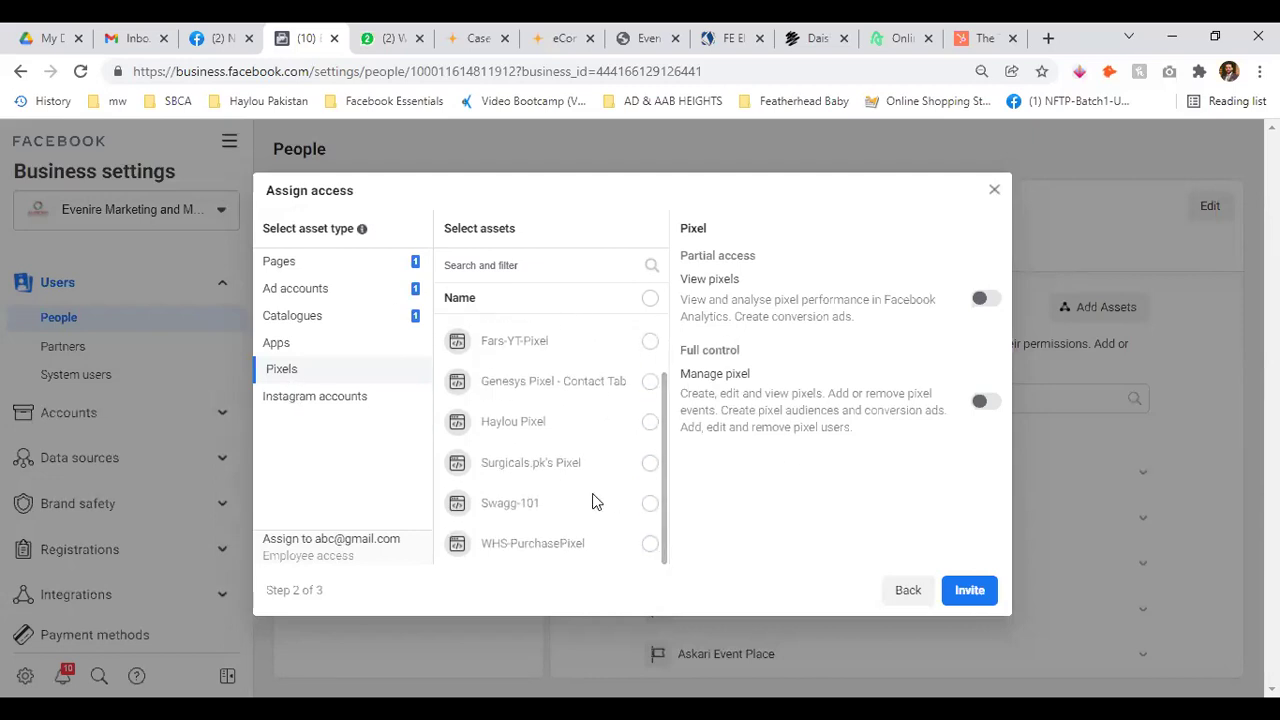
left_click(650, 423)
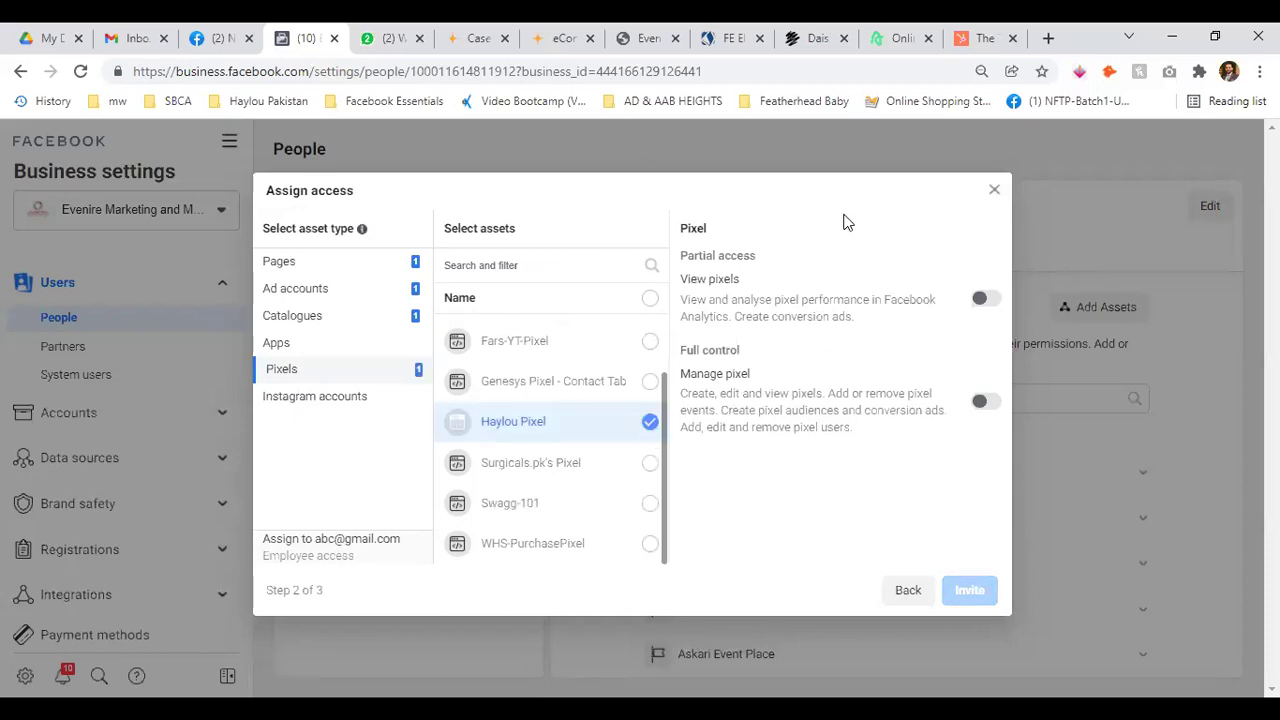
left_click(980, 301)
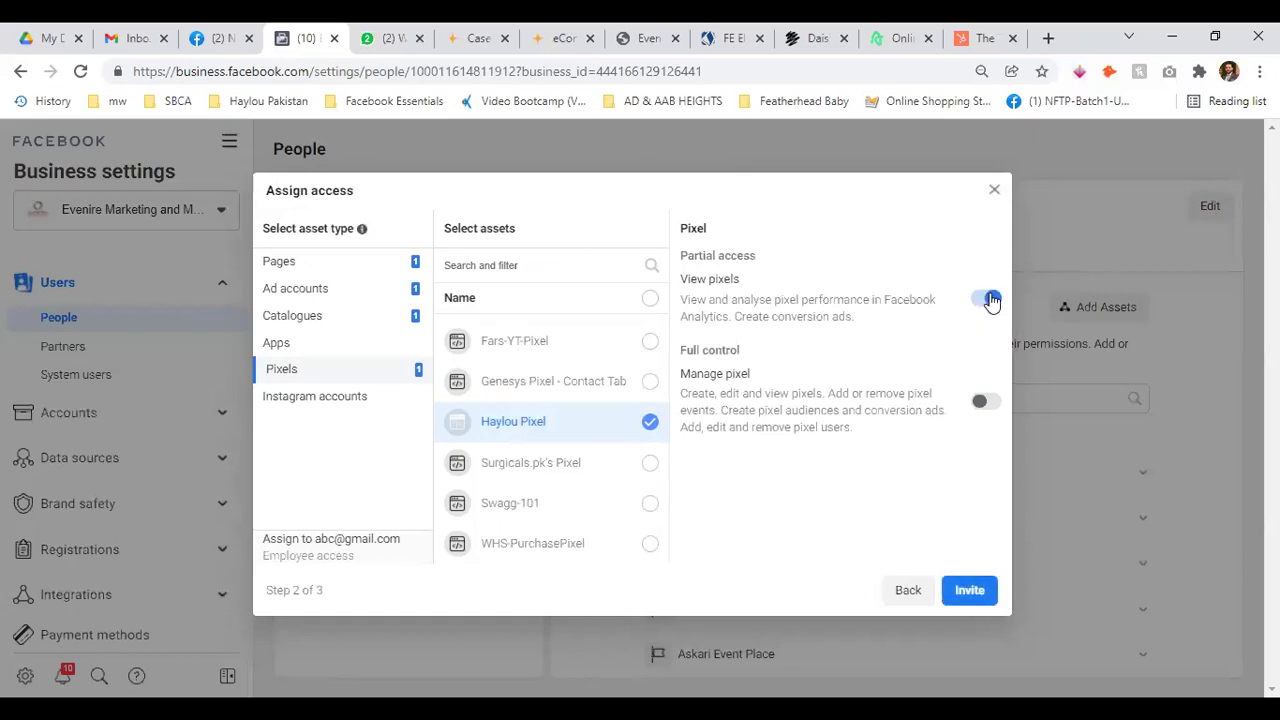
left_click(988, 300)
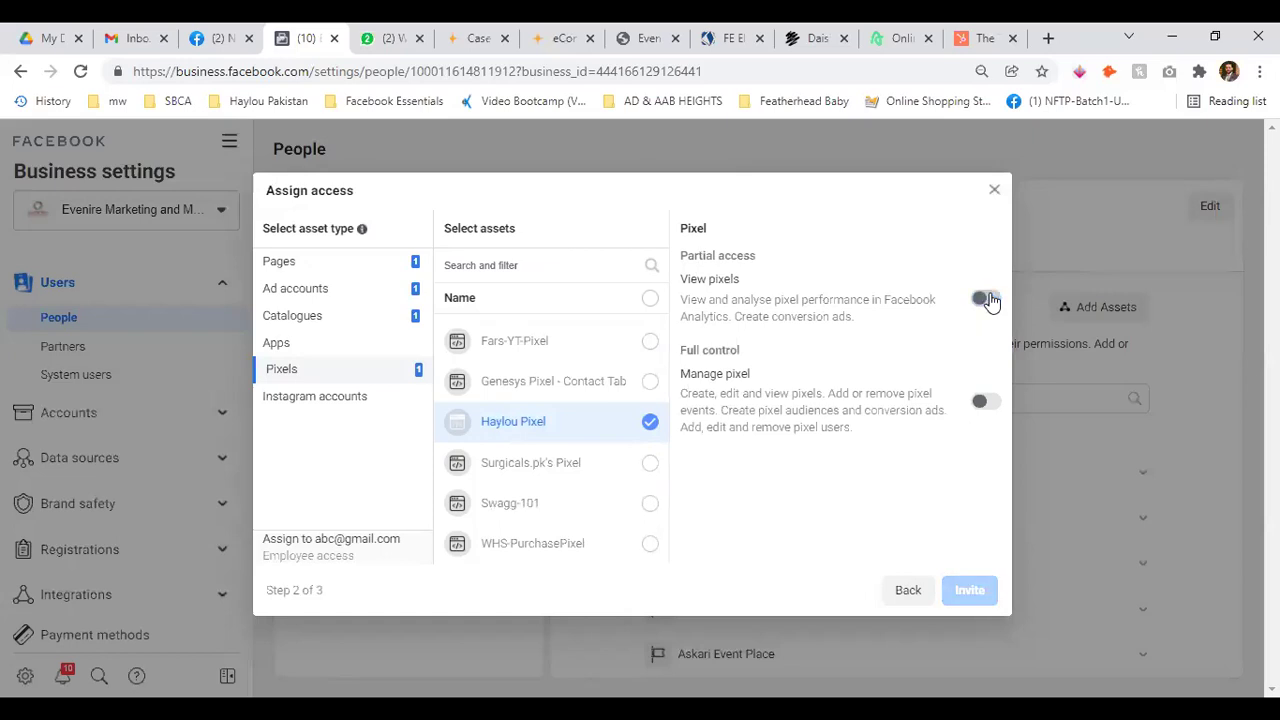
left_click(984, 410)
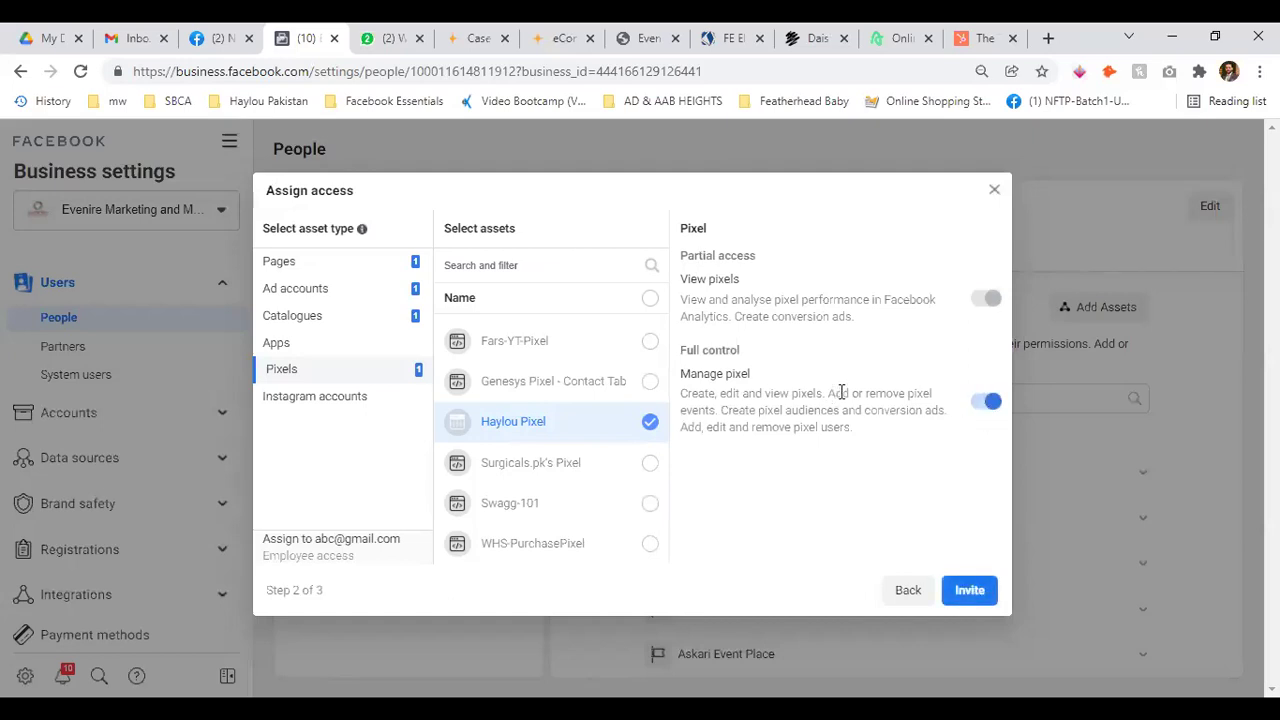
left_click_drag(830, 394, 948, 398)
left_click(955, 437)
left_click(992, 405)
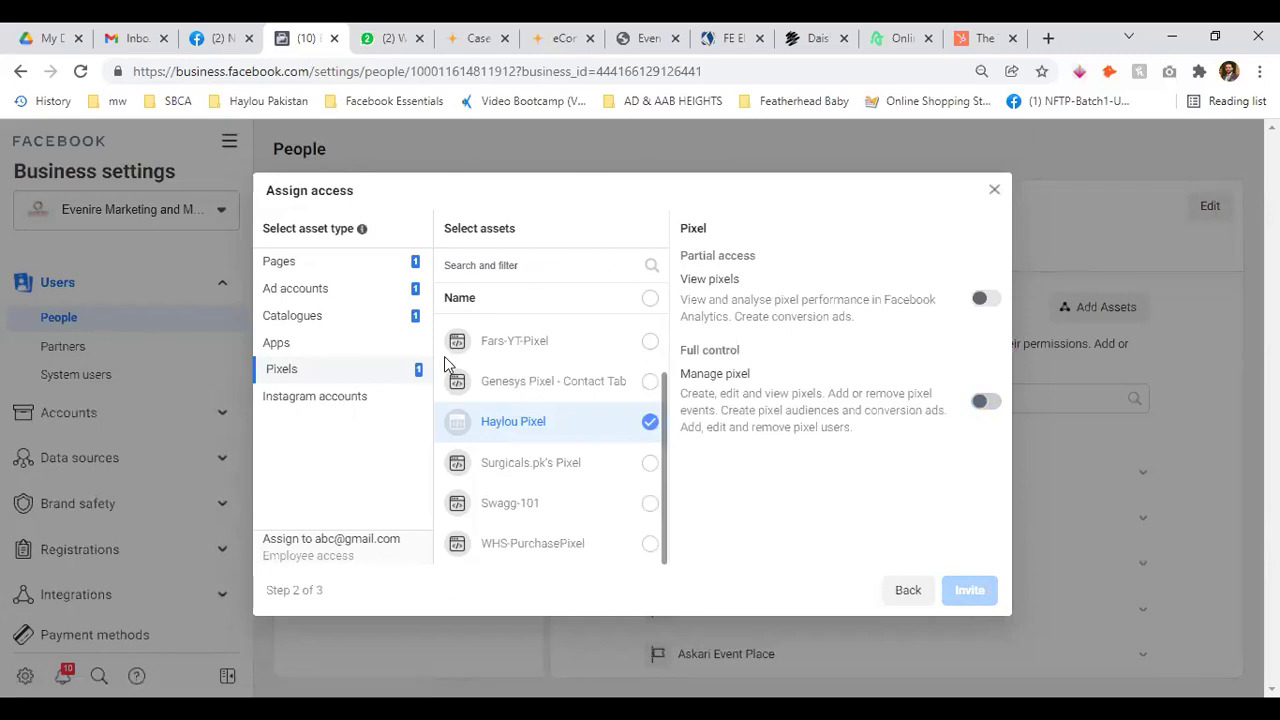
left_click(312, 398)
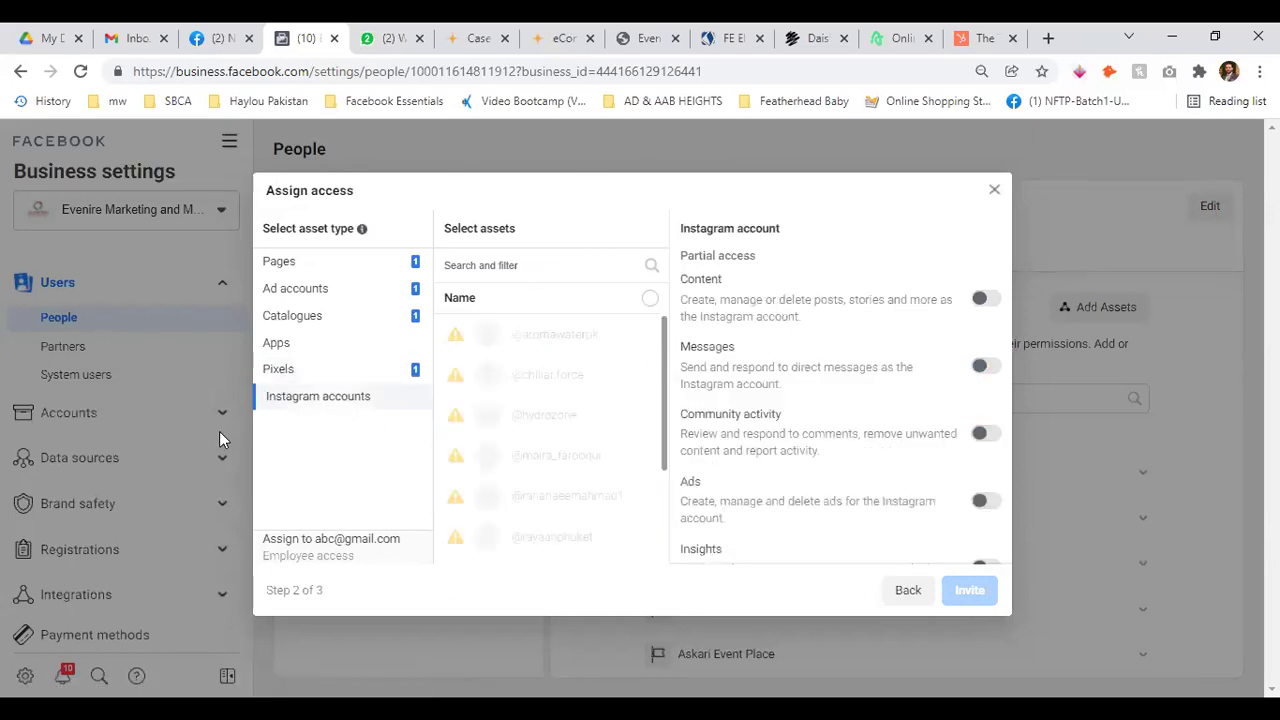
mouse_move(465, 334)
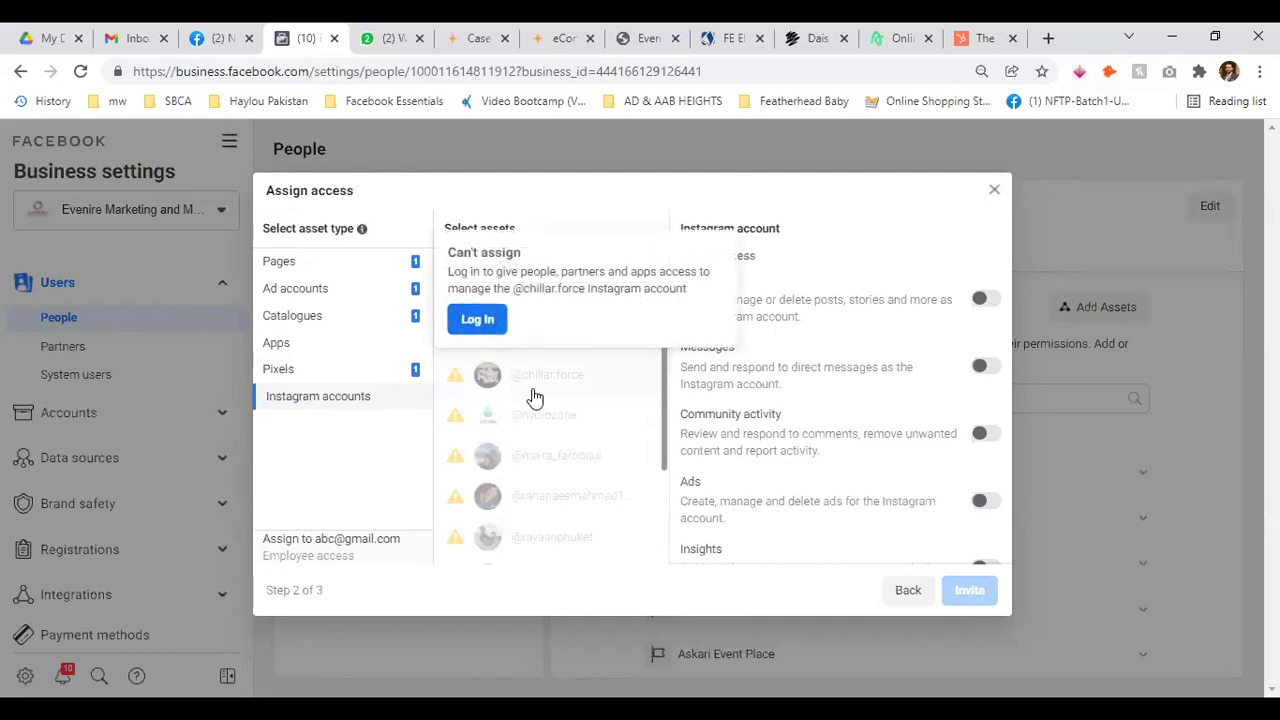
mouse_move(534, 519)
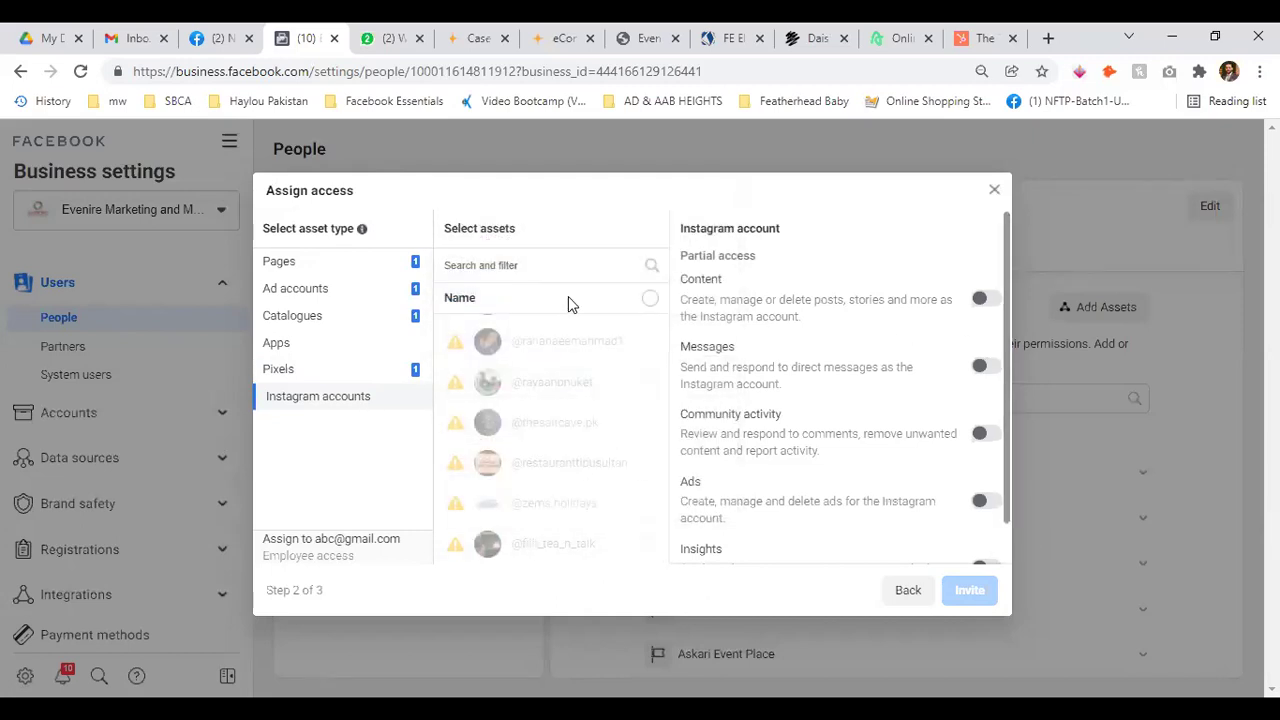
scroll(908, 340, "down", 1)
scroll(950, 400, "up", 1)
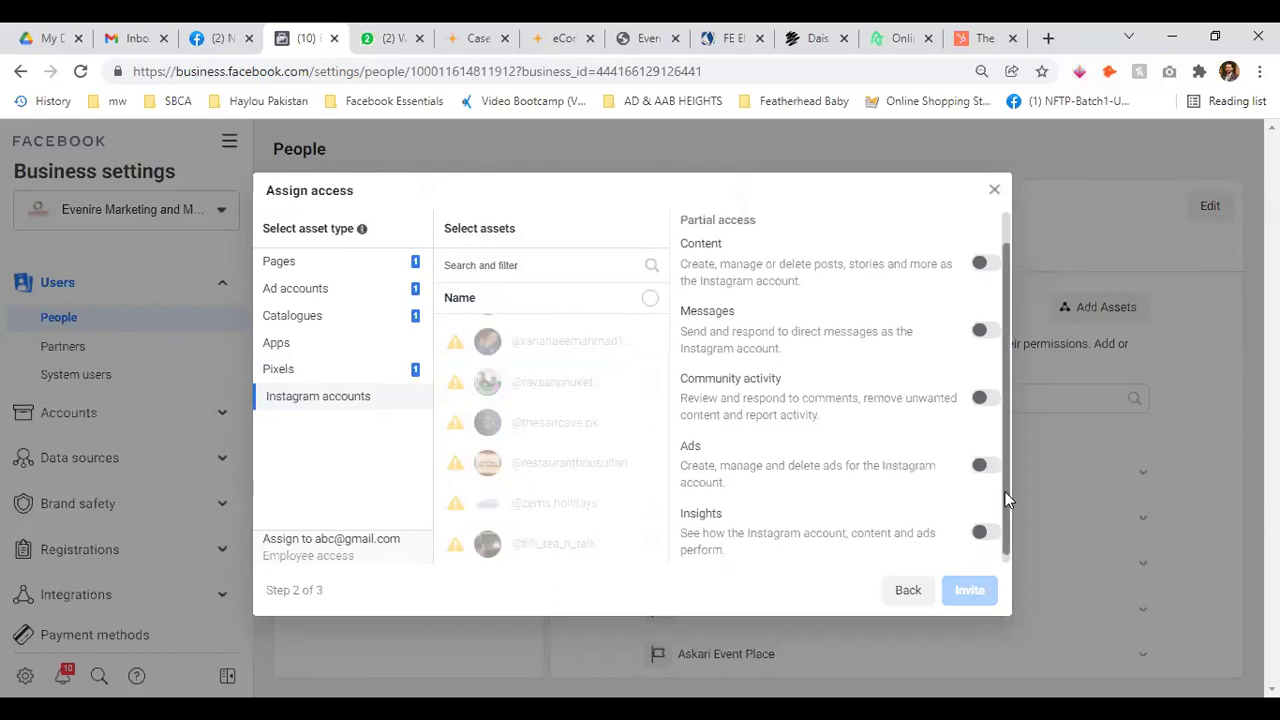
left_click(984, 299)
scroll(988, 392, "down", 1)
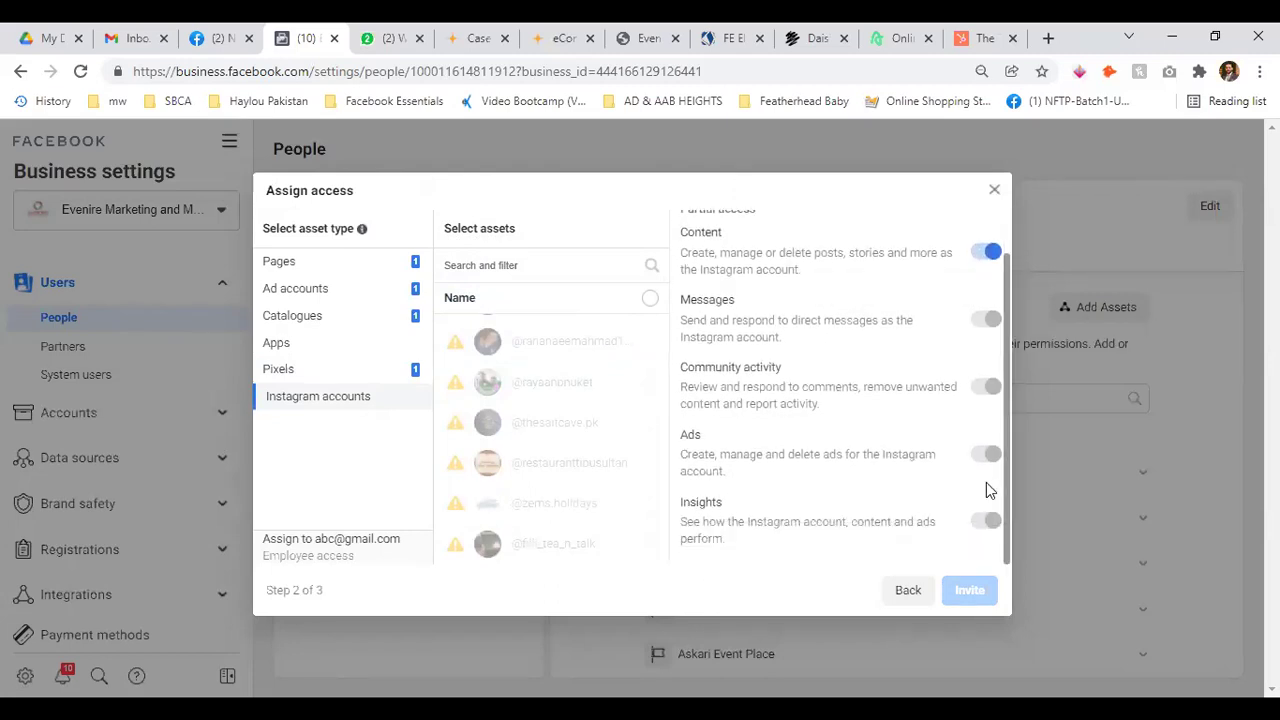
left_click(985, 251)
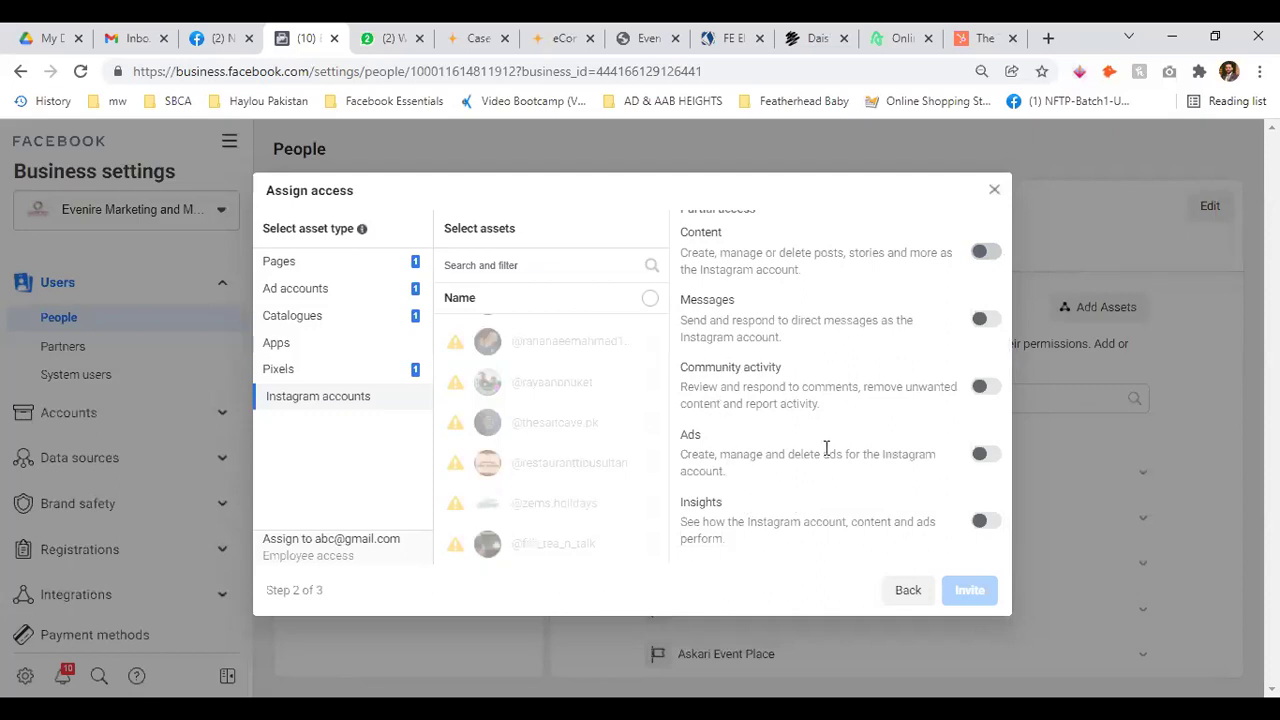
left_click(989, 456)
left_click(990, 456)
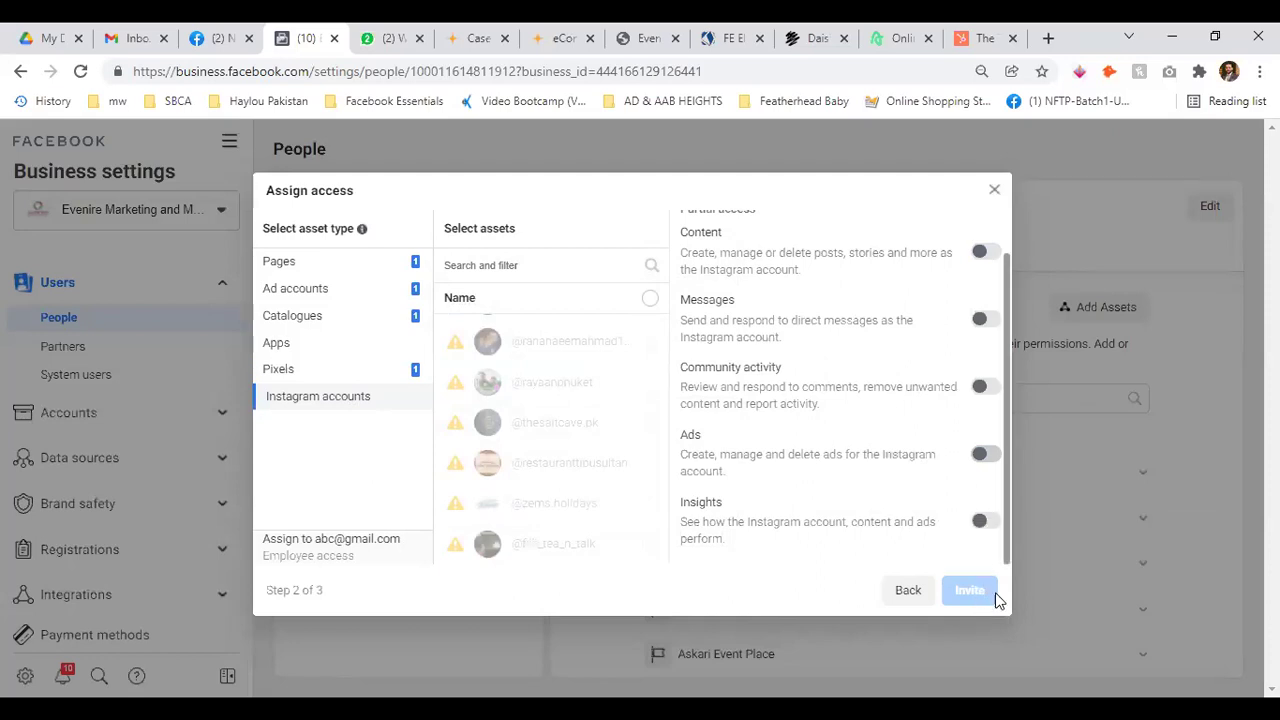
left_click(312, 372)
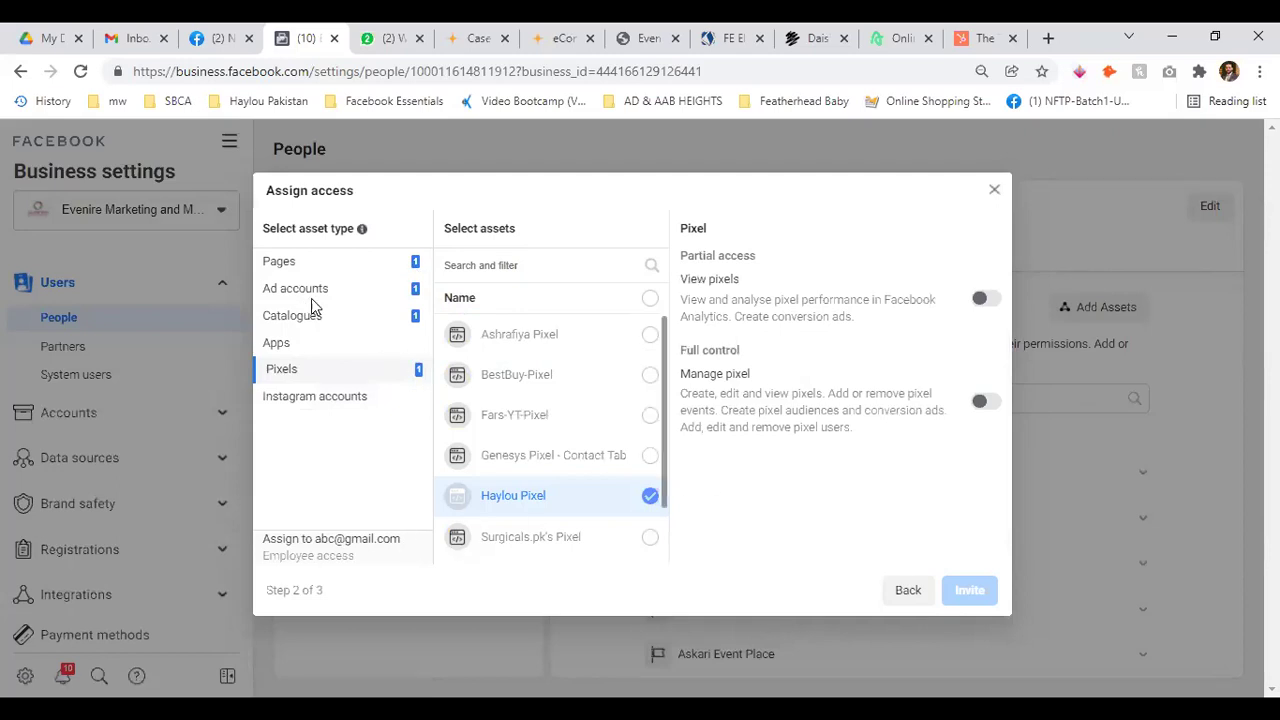
Grant View pixels on Haylou Pixel, send the invitation and close the confirmation
left_click(980, 299)
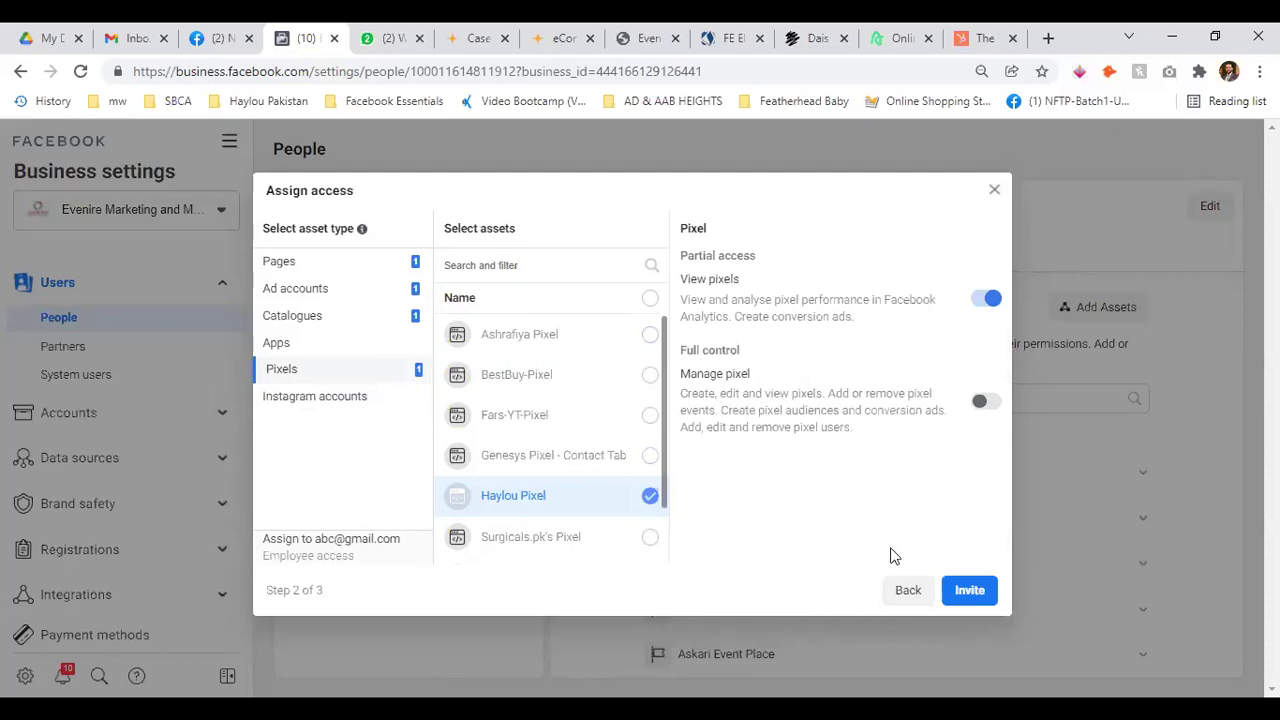
left_click(970, 590)
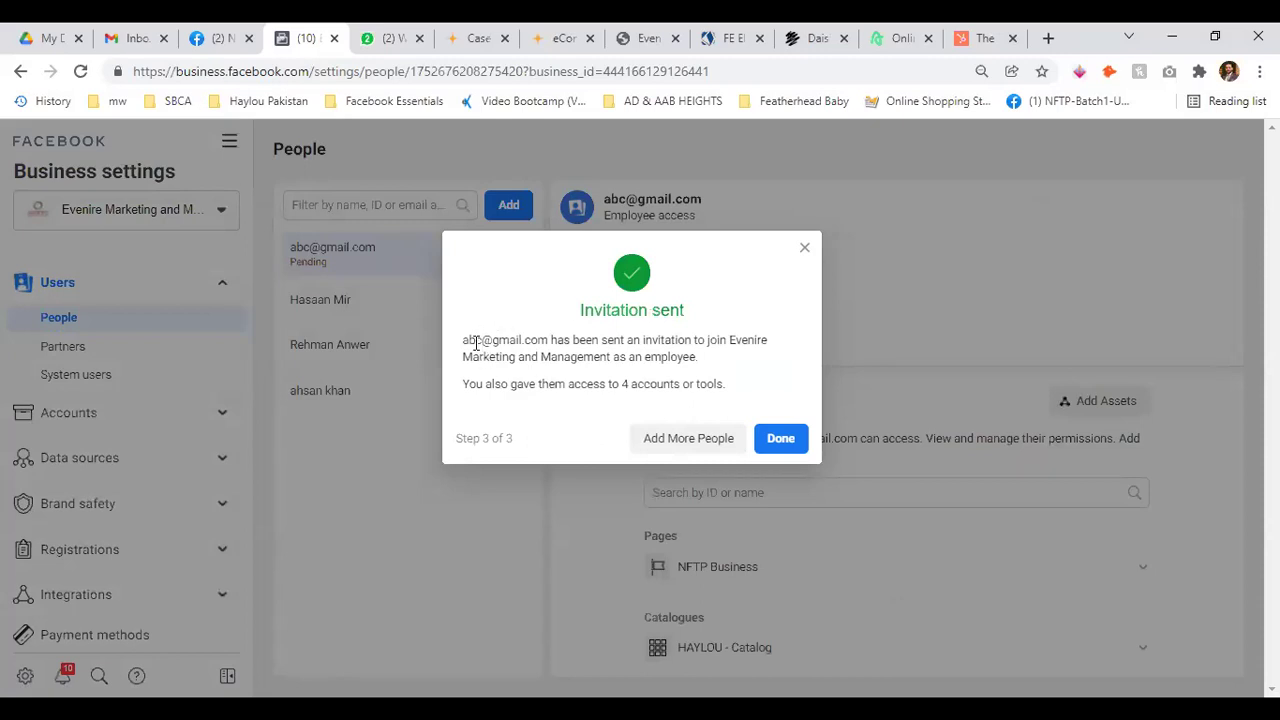
left_click_drag(466, 346, 718, 345)
left_click(770, 367)
left_click_drag(643, 357, 718, 358)
left_click(549, 386)
left_click_drag(466, 383, 720, 385)
left_click(749, 390)
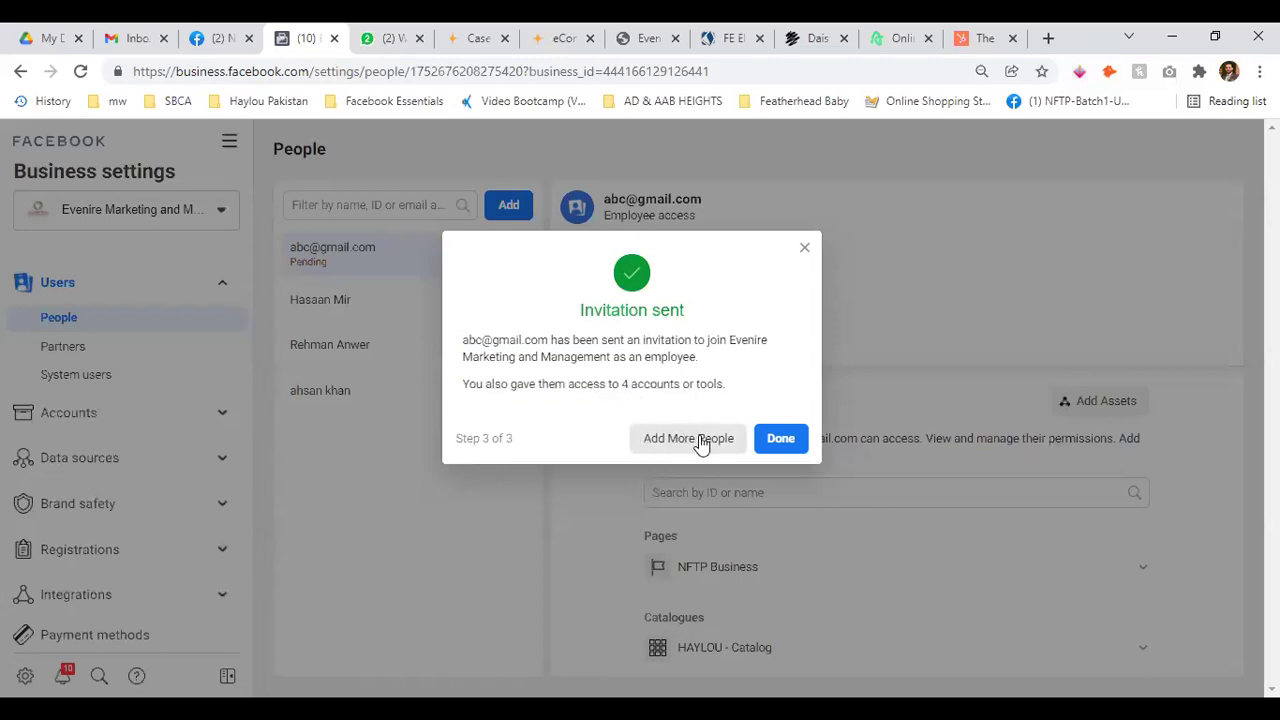
left_click(781, 440)
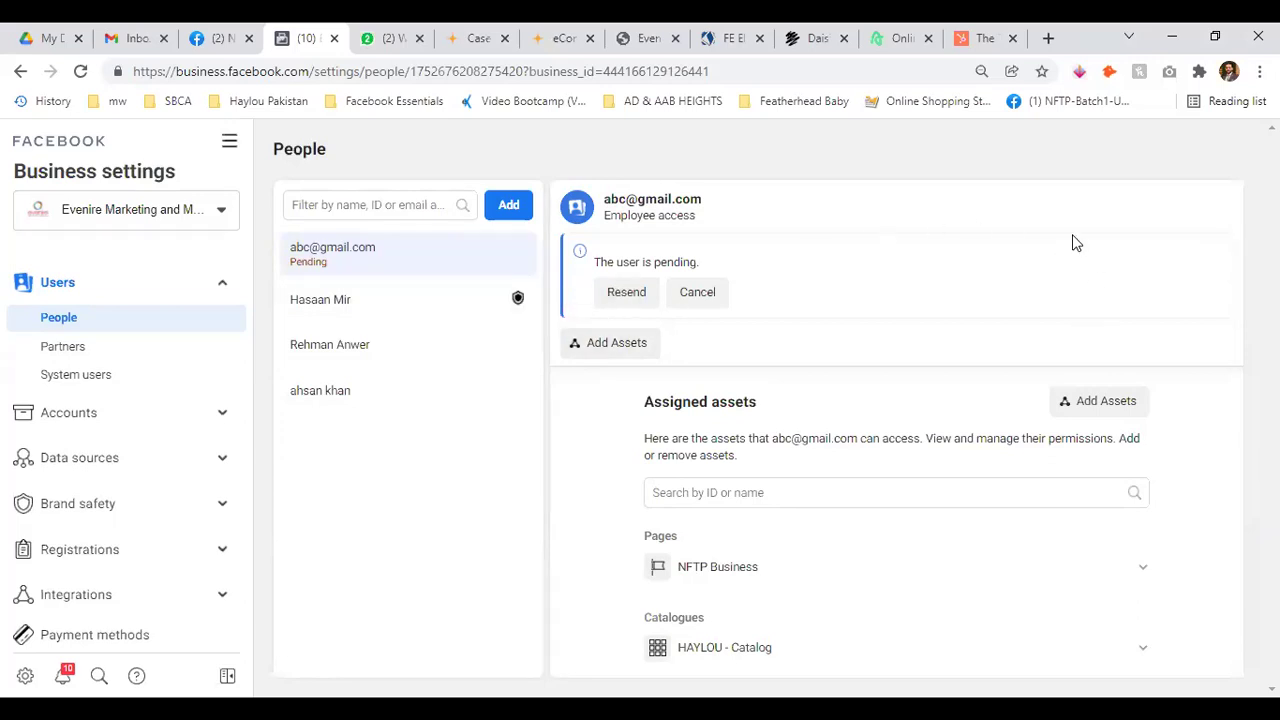
Open the resend-invitation prompt for the pending user, read it, and close it without resending
scroll(960, 379, "down", 1)
scroll(960, 379, "up", 1)
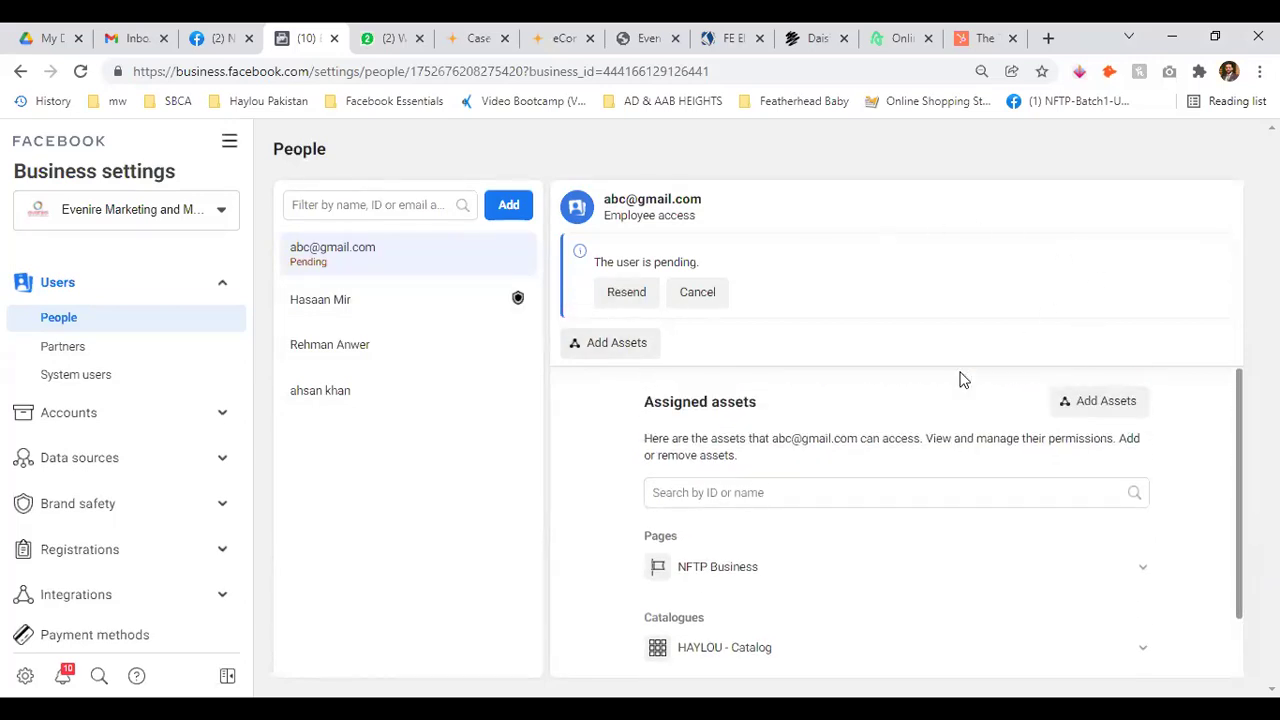
left_click(624, 290)
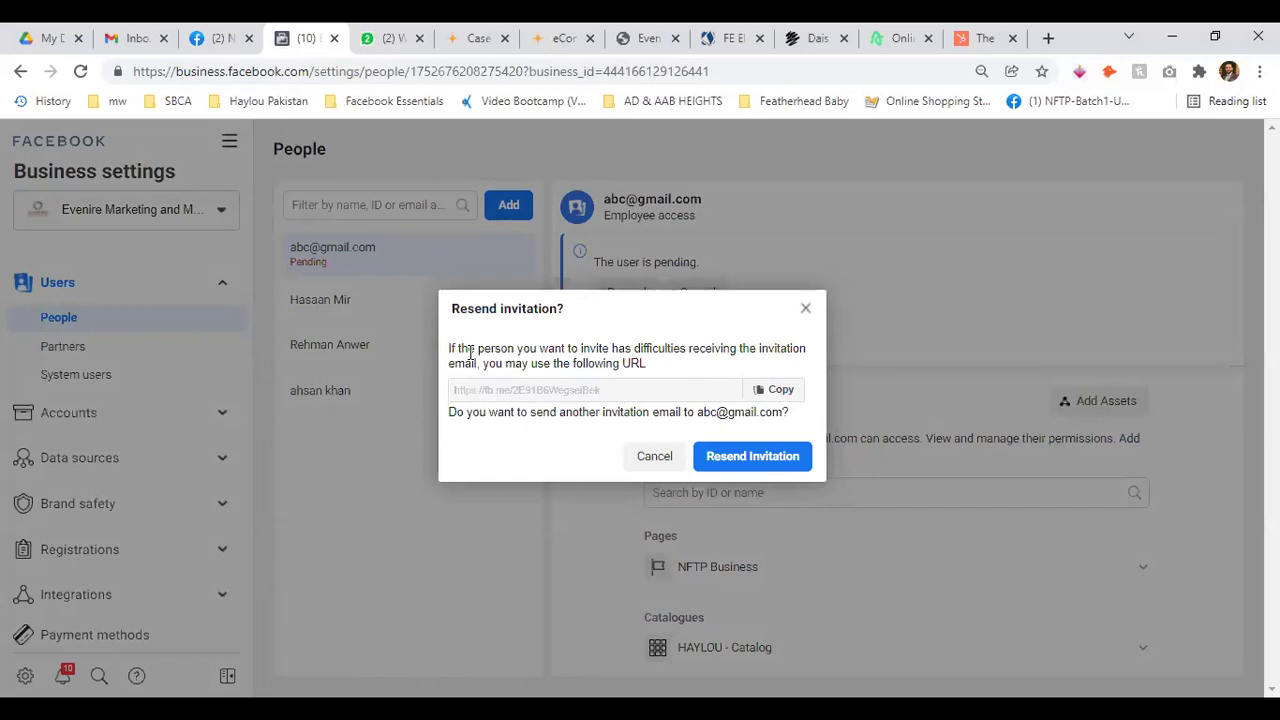
left_click_drag(712, 348, 800, 348)
left_click(740, 348)
left_click_drag(484, 368, 673, 368)
left_click(558, 400)
left_click(652, 458)
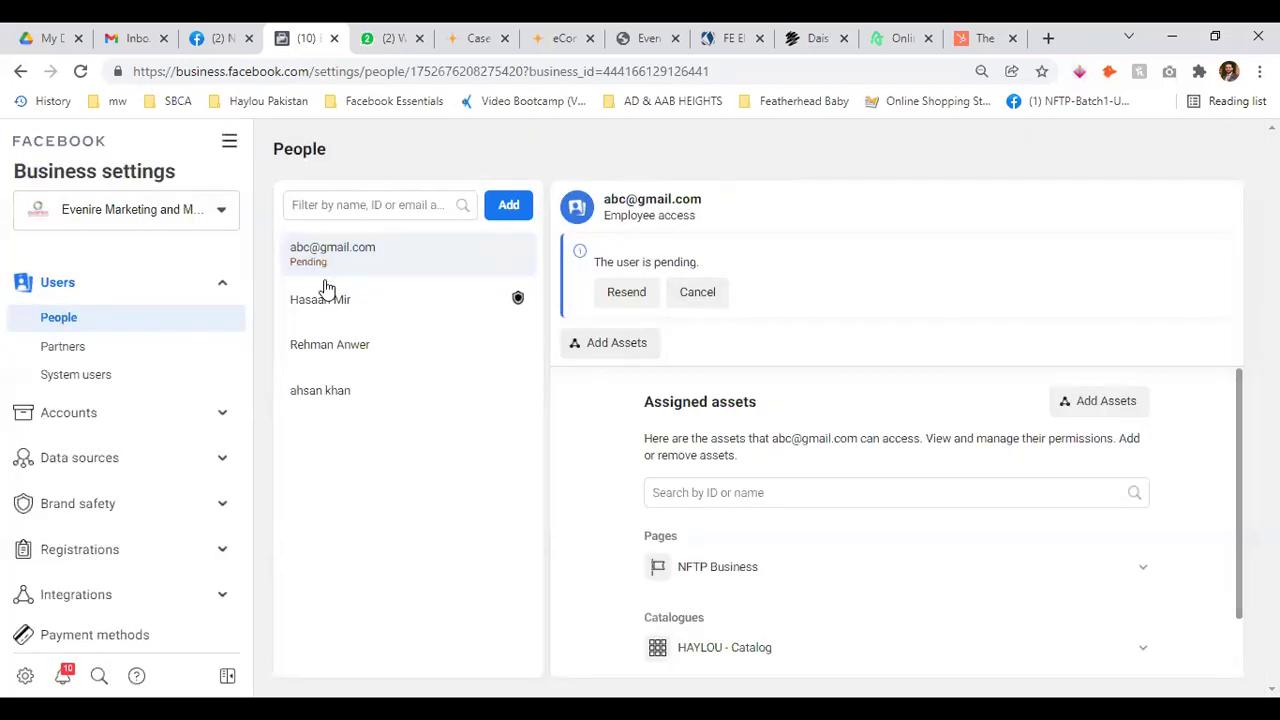
Cancel the pending user's invitation and confirm the cancellation
left_click_drag(602, 200, 706, 203)
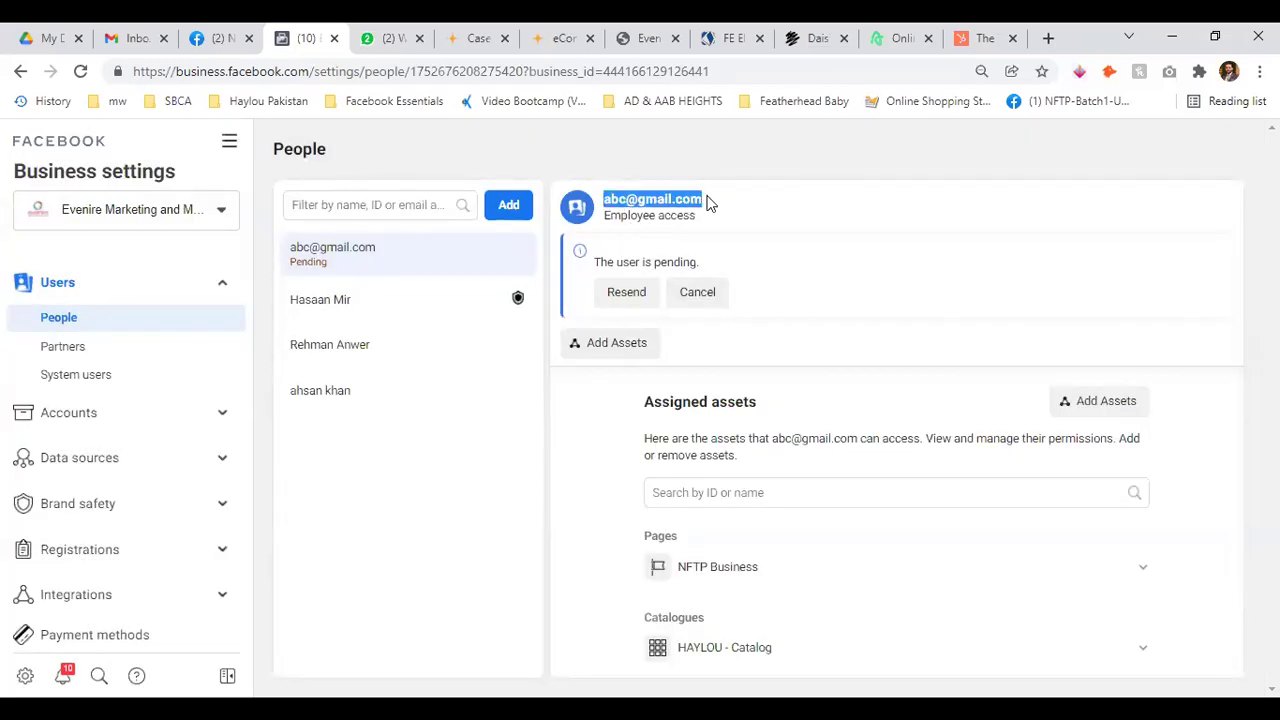
left_click(697, 292)
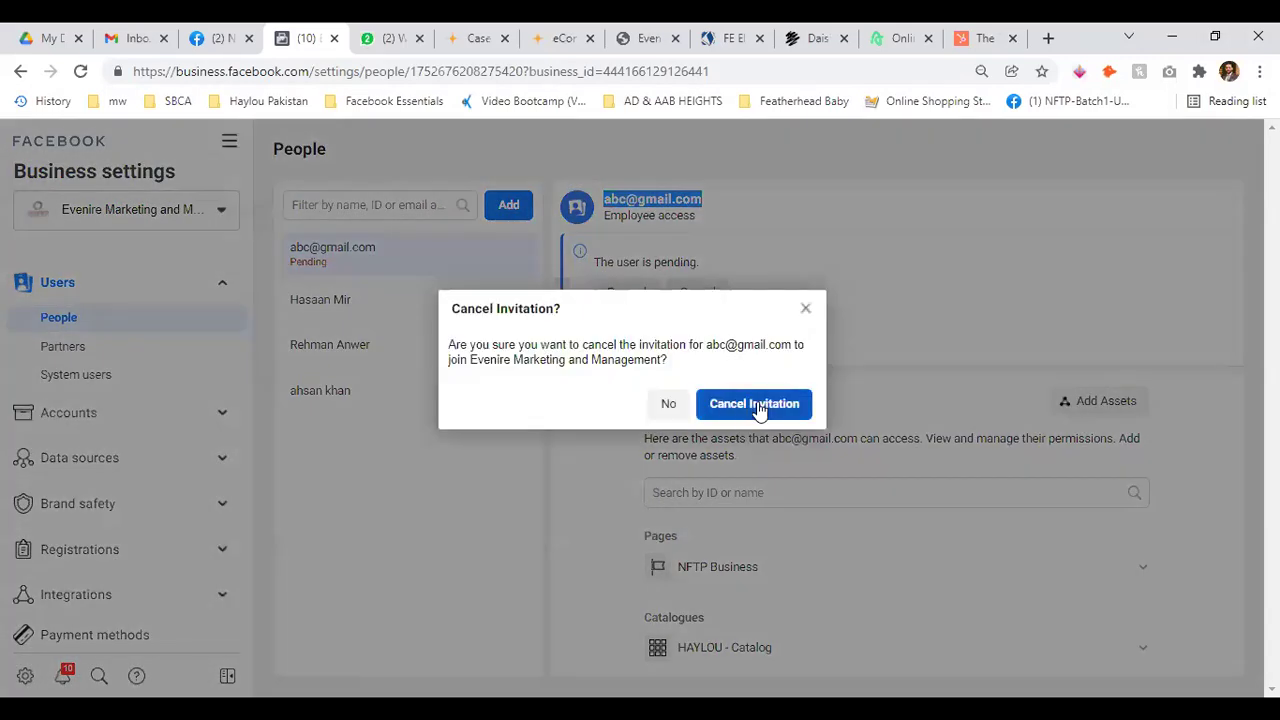
left_click(760, 403)
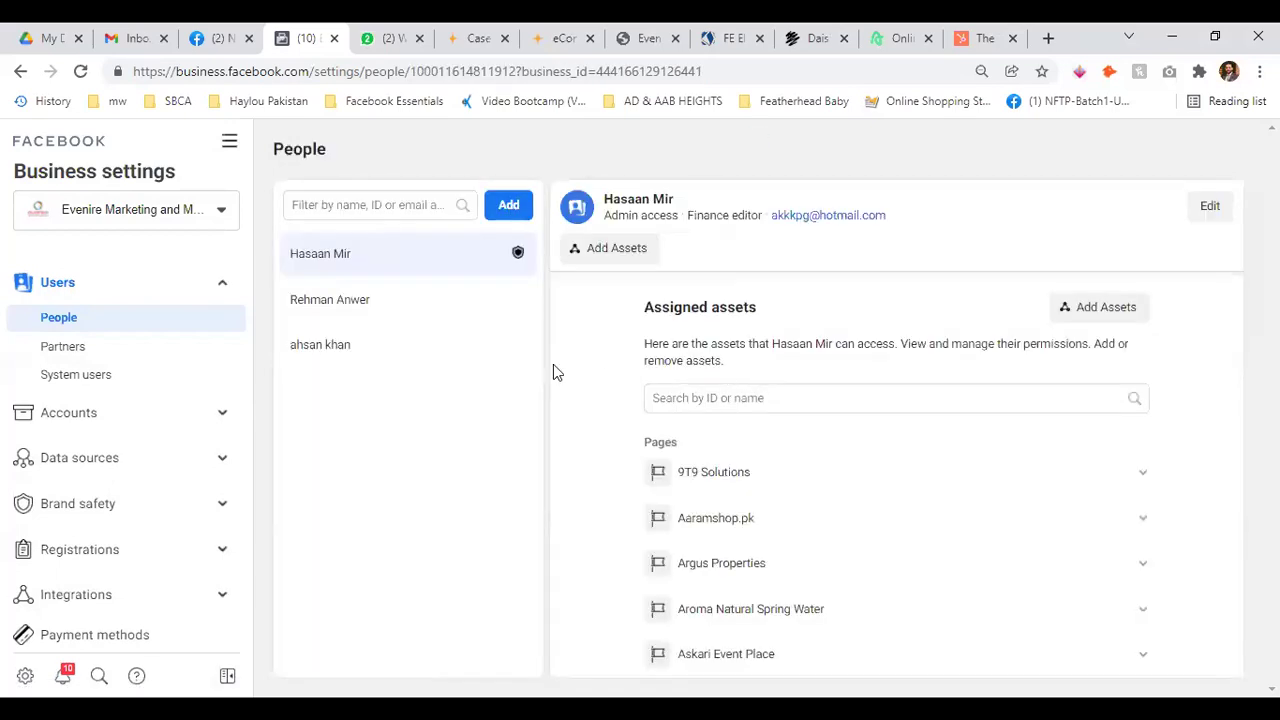
Check the second employee's assigned assets, then go to the Partners page
left_click(325, 299)
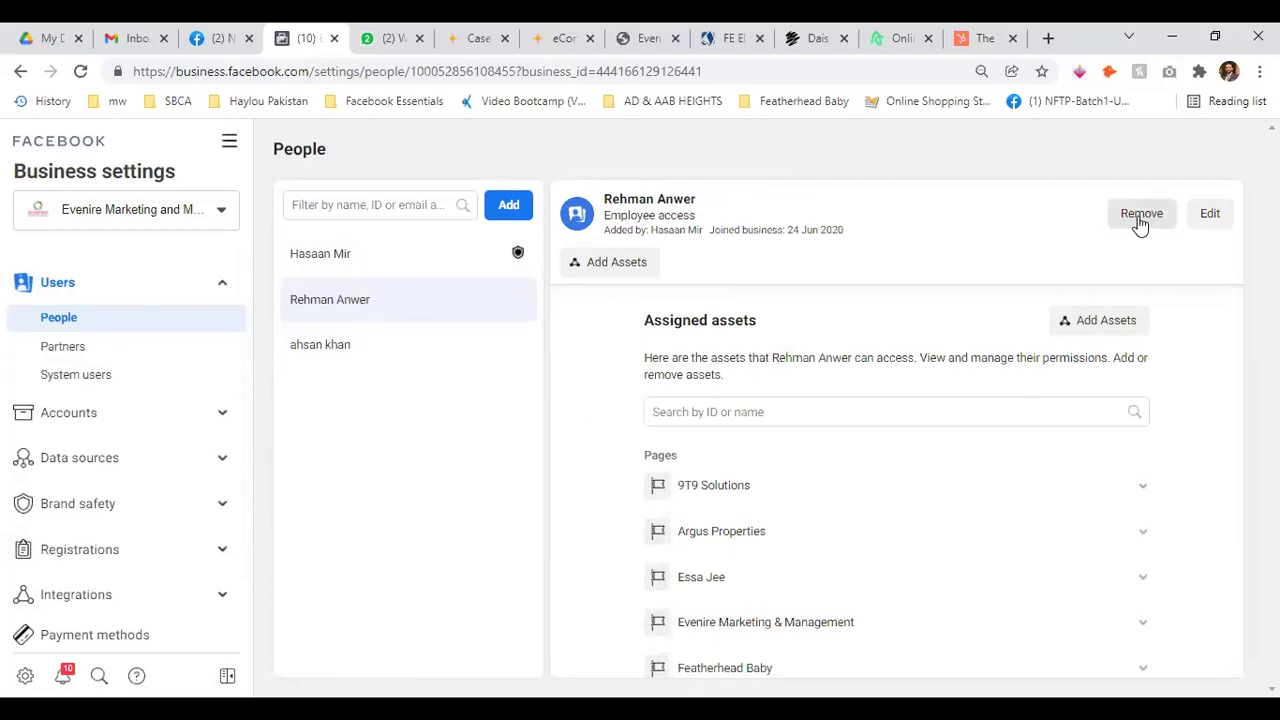
left_click(119, 348)
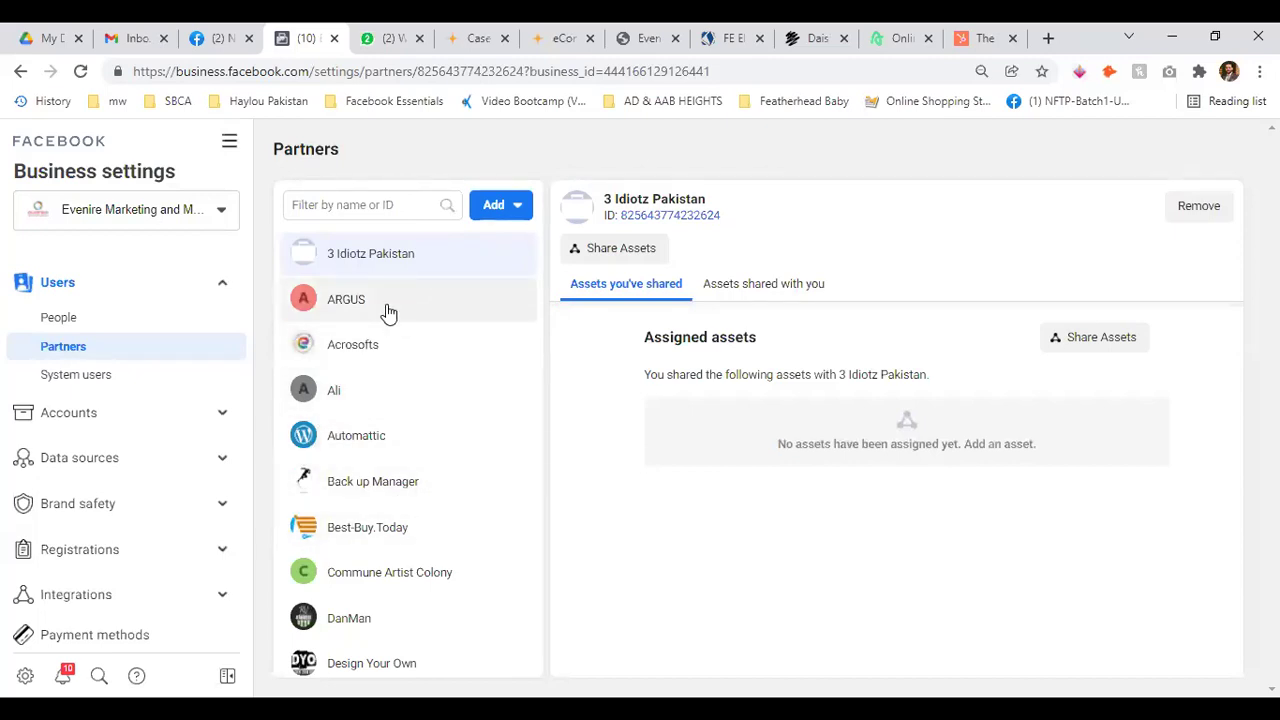
Compare assets shared with and by LNB - Digital Marketing
scroll(463, 463, "down", 3)
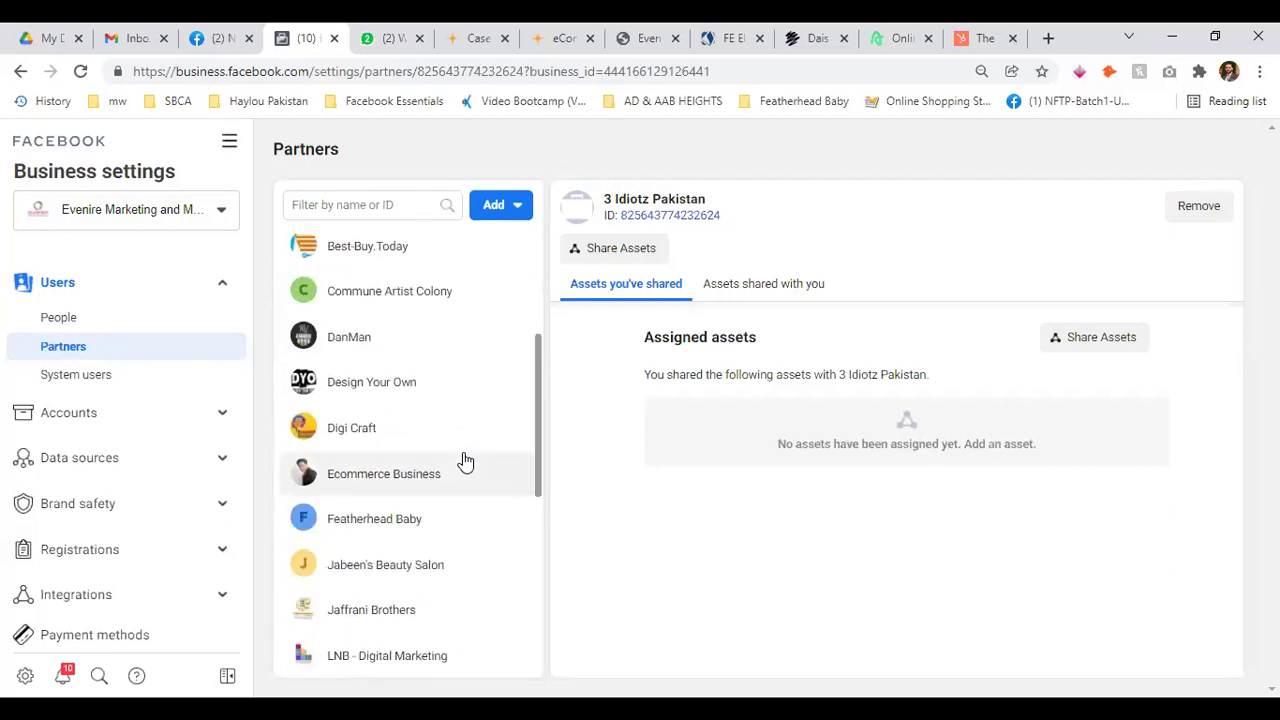
scroll(465, 460, "down", 2)
scroll(465, 461, "down", 1)
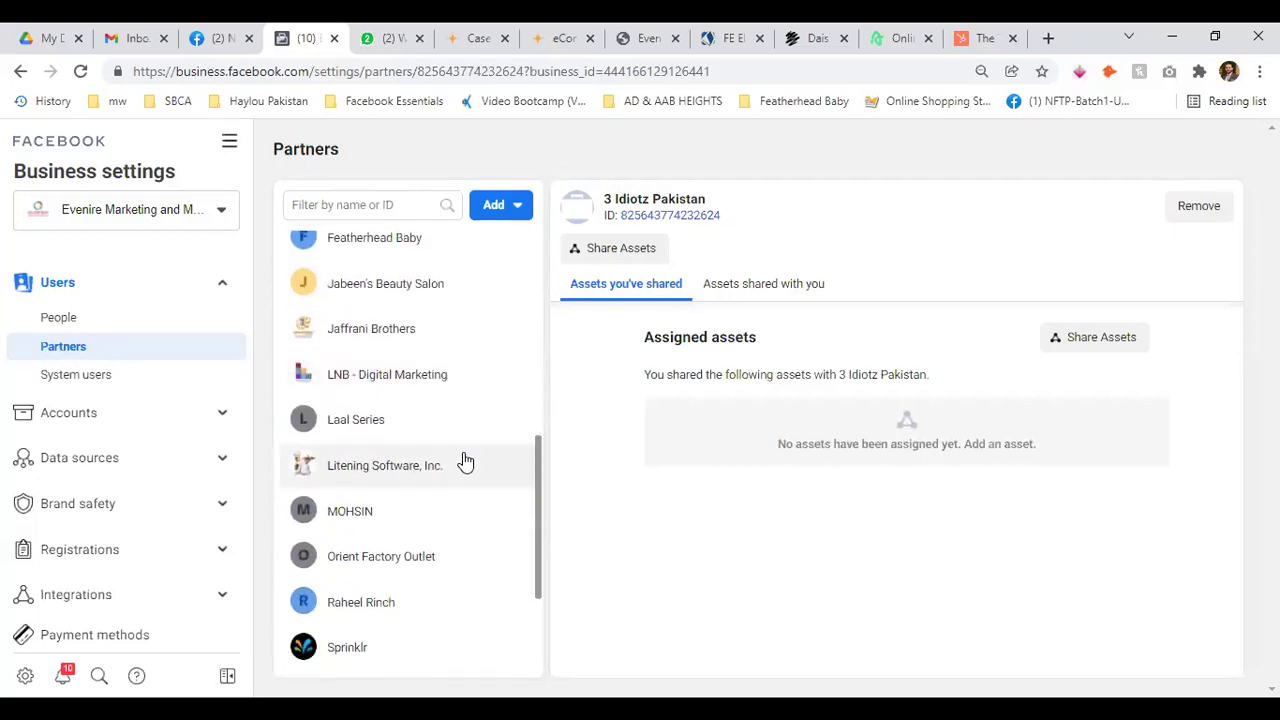
scroll(466, 460, "down", 2)
scroll(466, 460, "up", 1)
left_click(383, 288)
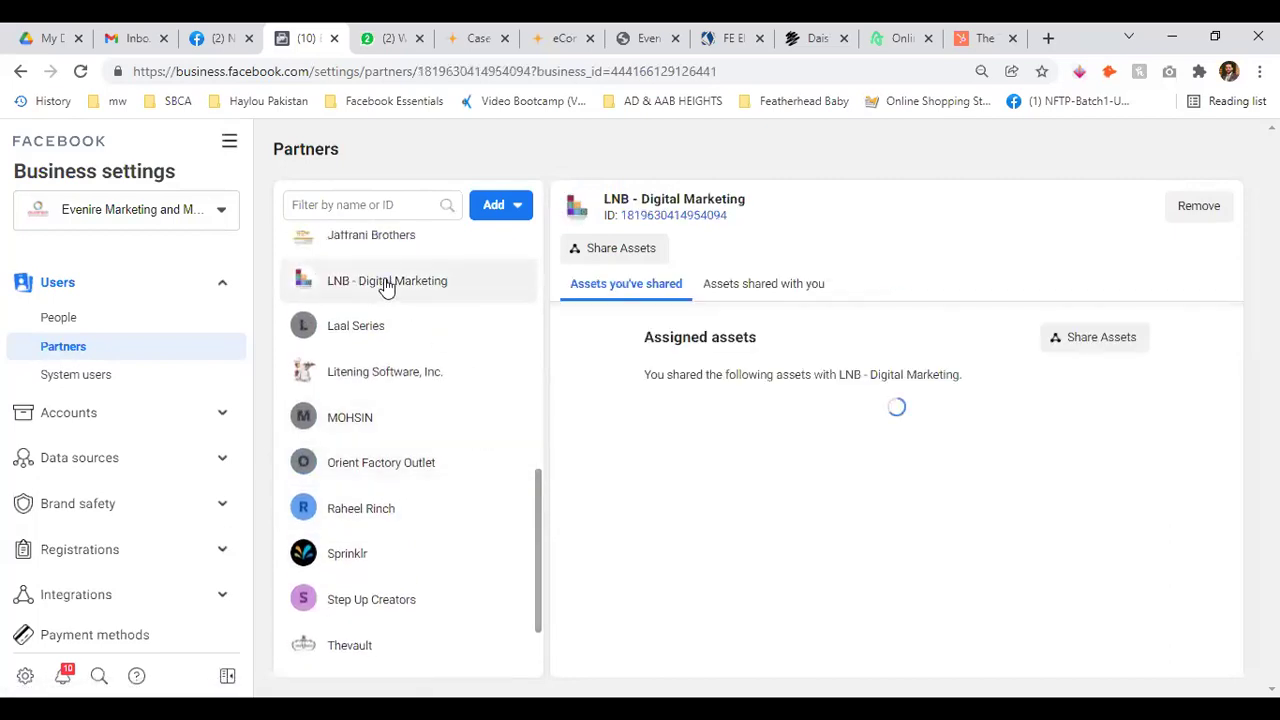
left_click(735, 288)
left_click(612, 290)
left_click(730, 286)
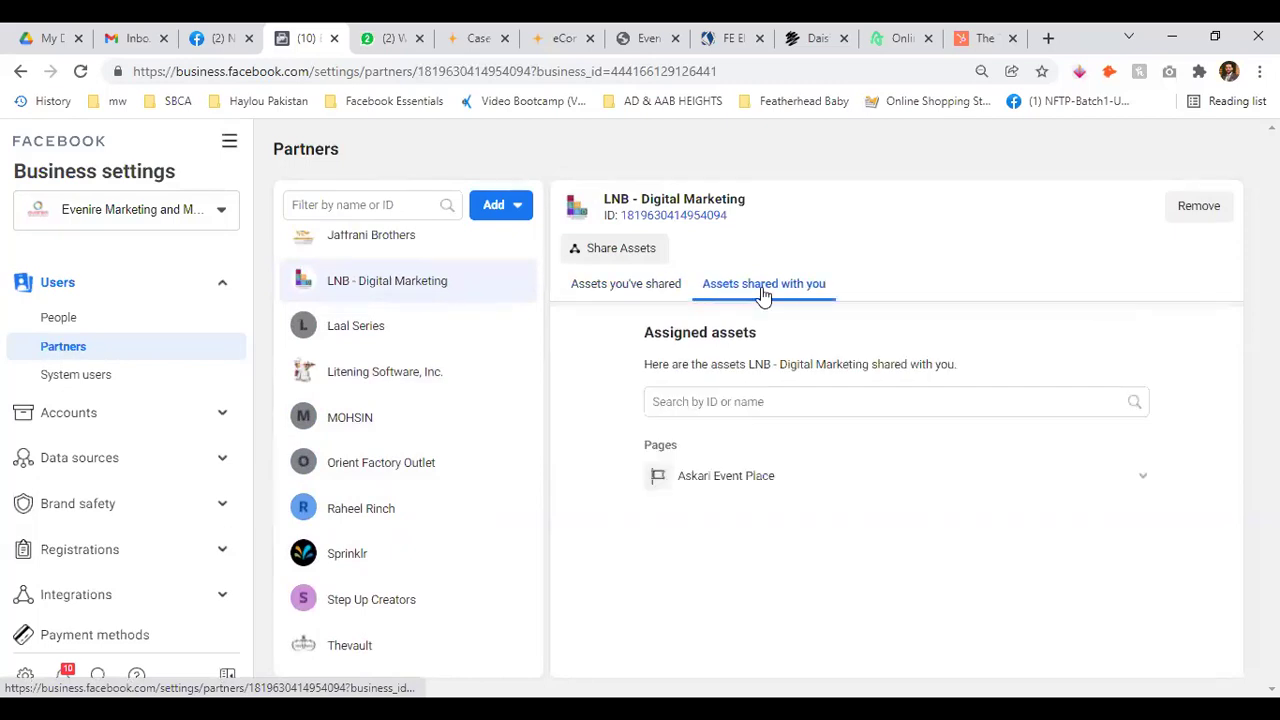
left_click(614, 295)
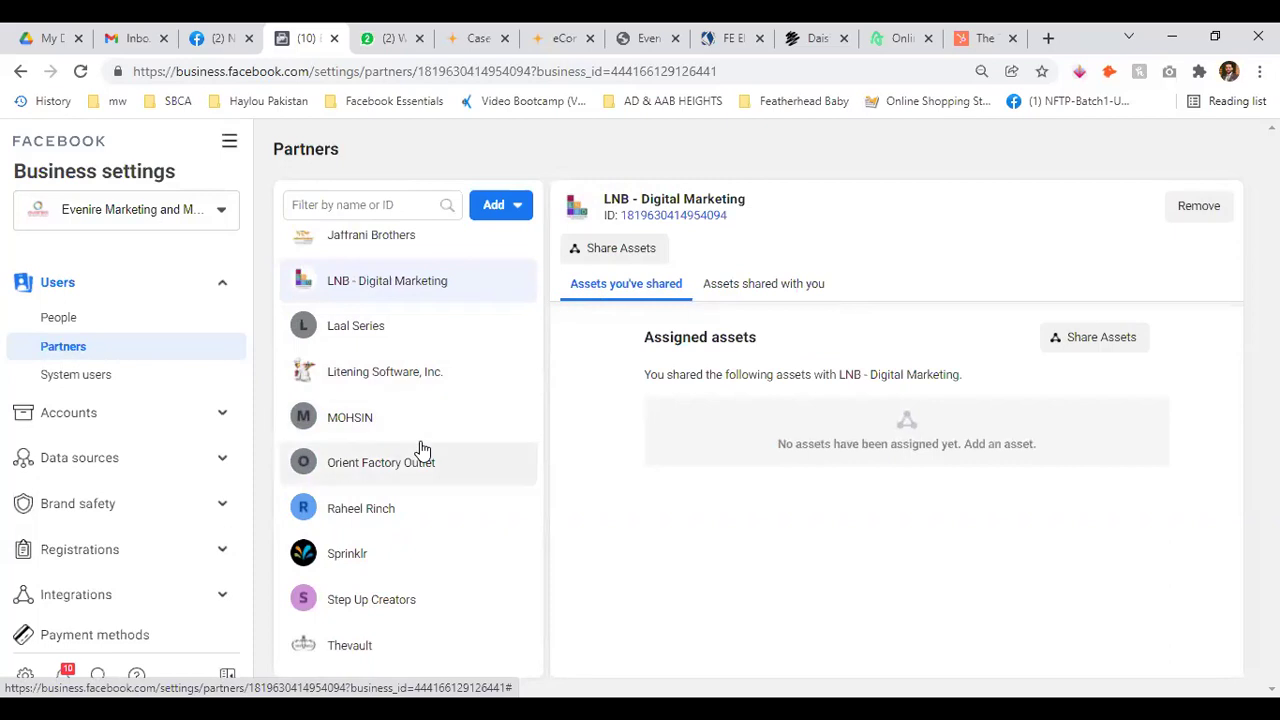
scroll(418, 450, "down", 2)
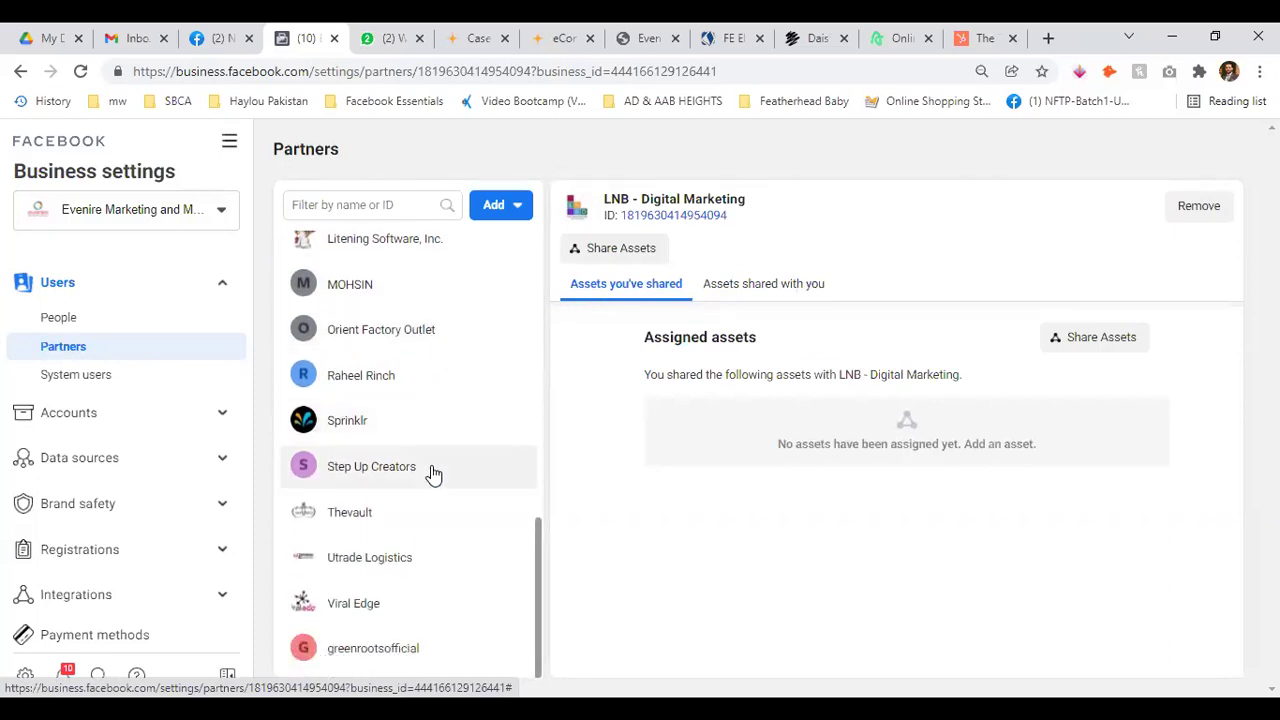
scroll(466, 511, "up", 5)
scroll(466, 511, "up", 3)
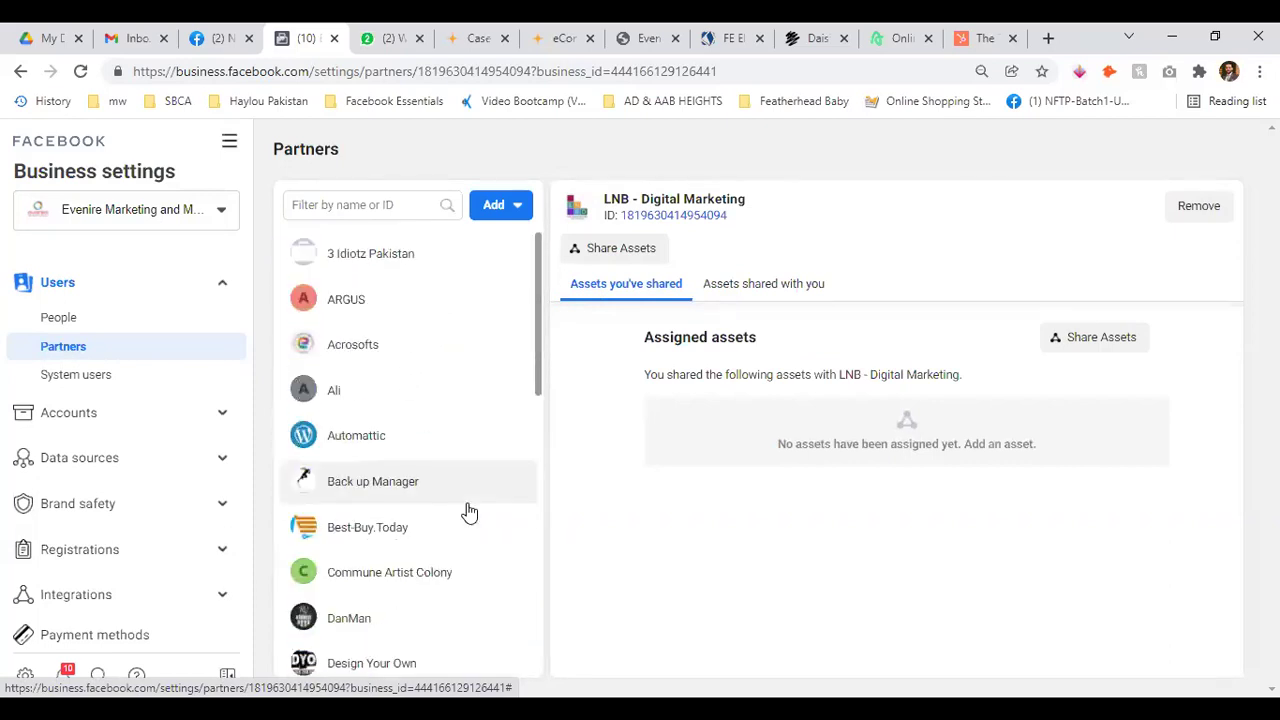
Look at ARGUS, then check both asset tabs for Featherhead Baby
left_click(366, 304)
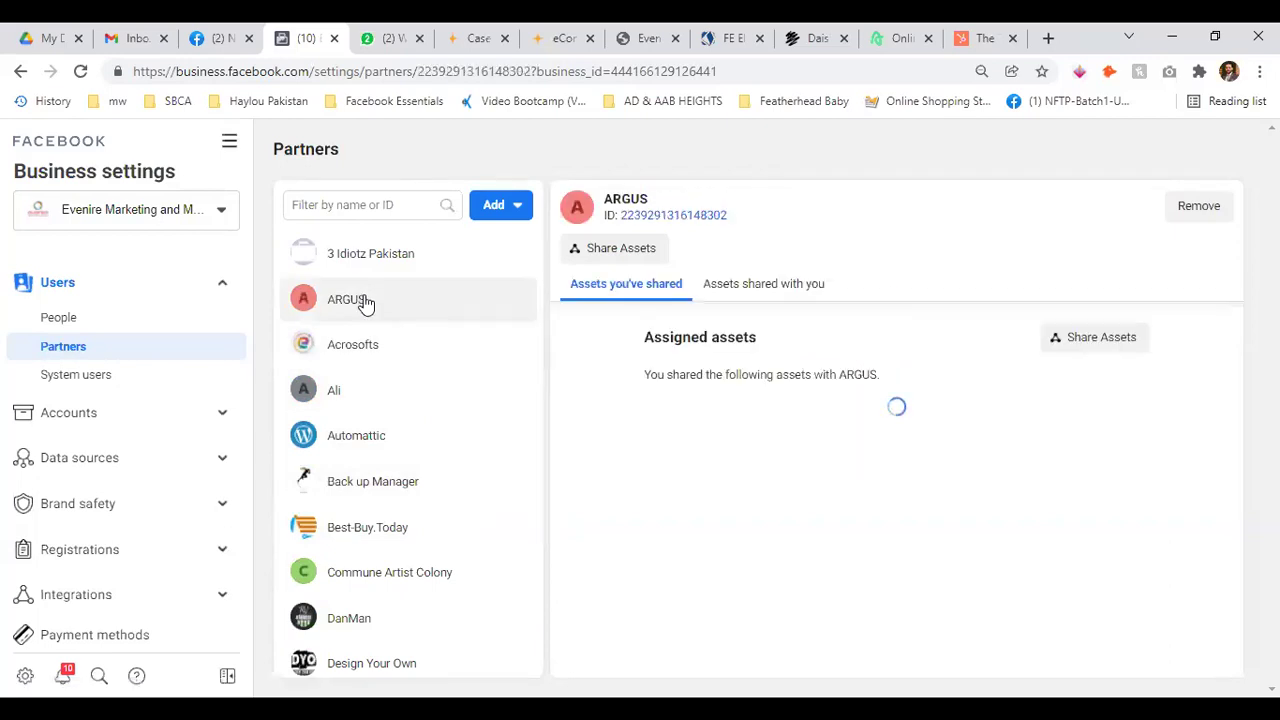
scroll(366, 486, "down", 1)
scroll(390, 530, "down", 2)
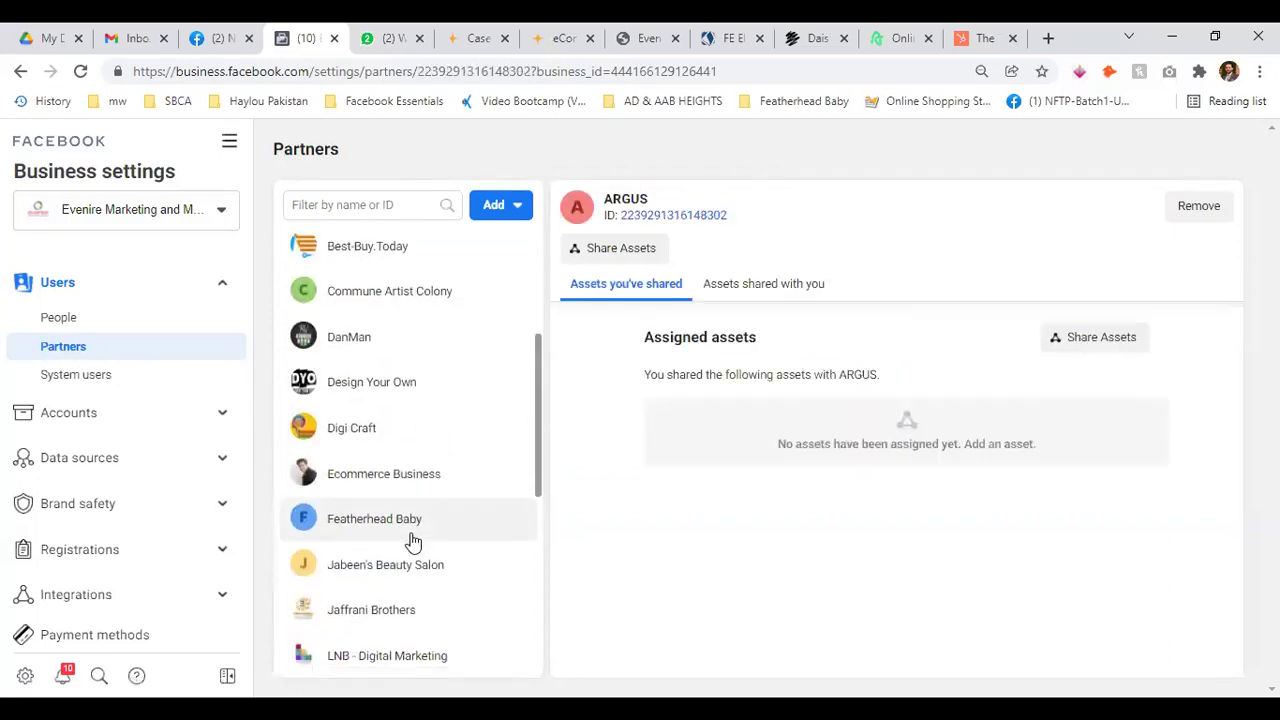
scroll(396, 490, "down", 1)
left_click(394, 422)
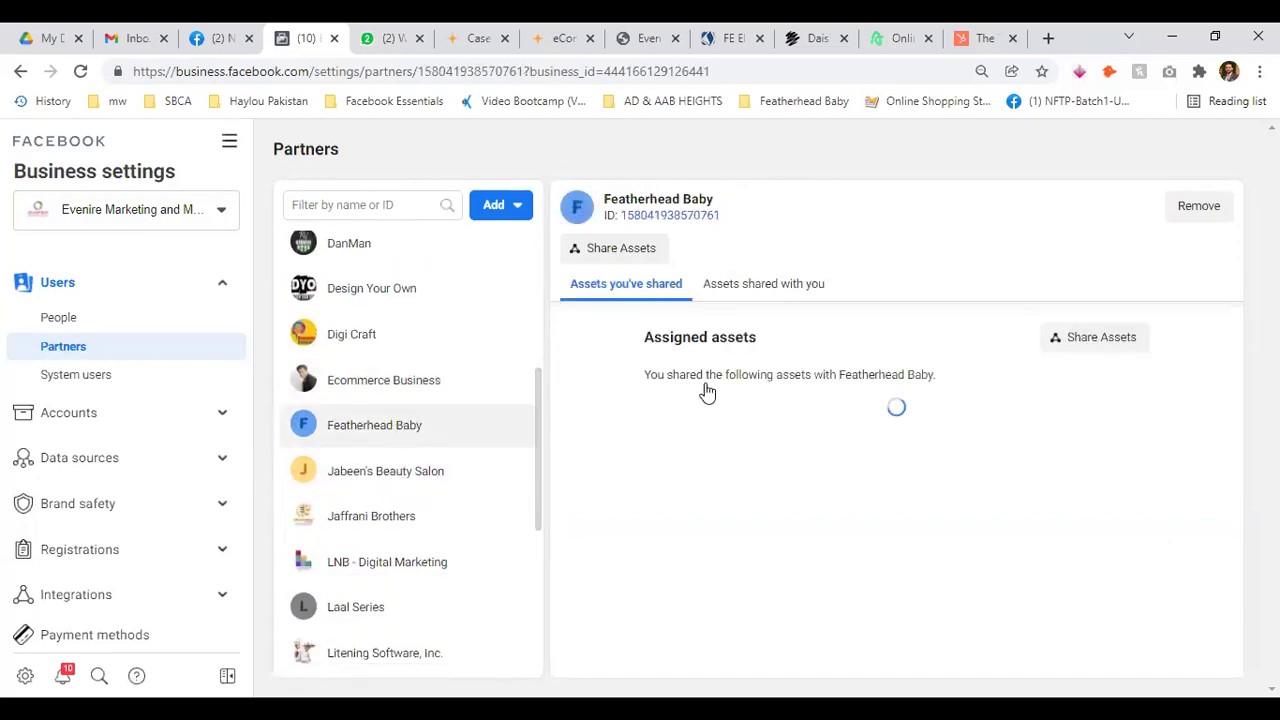
left_click(766, 285)
left_click(628, 285)
Check assets shared by Viral Edge, Thevault and Utrade Logistics, ending on Utrade Logistics
scroll(380, 514, "down", 1)
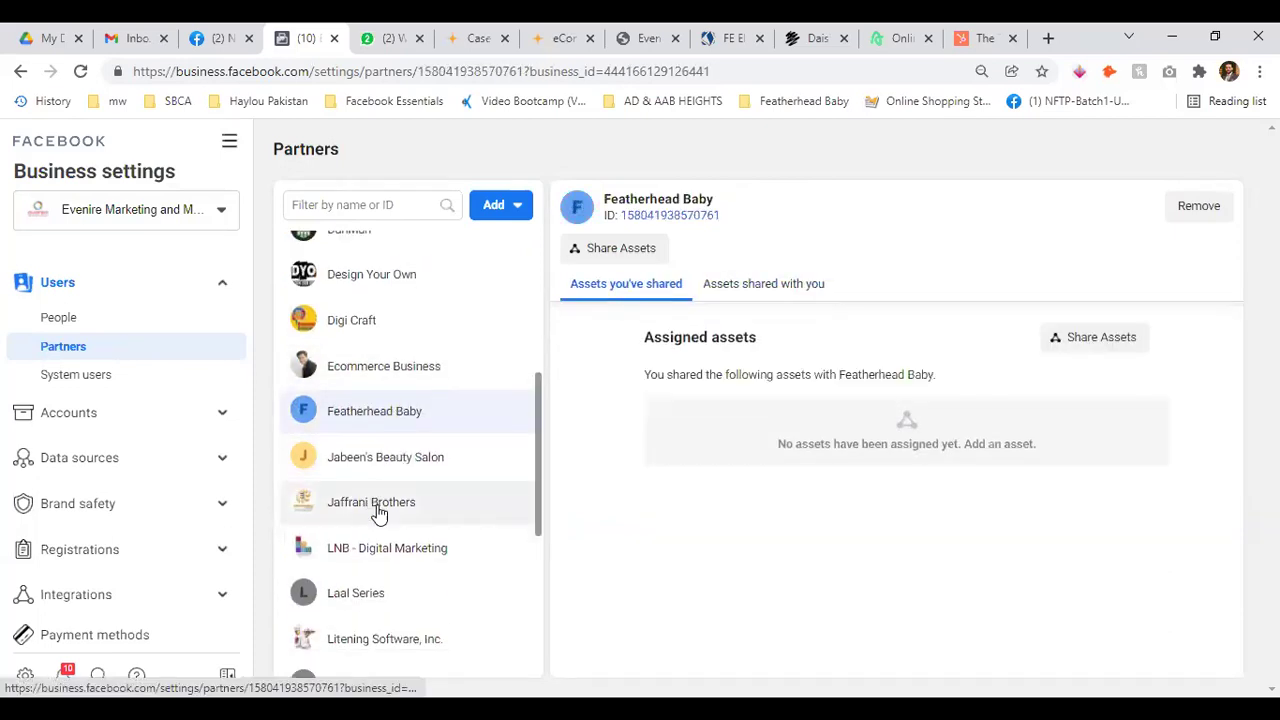
scroll(380, 514, "down", 3)
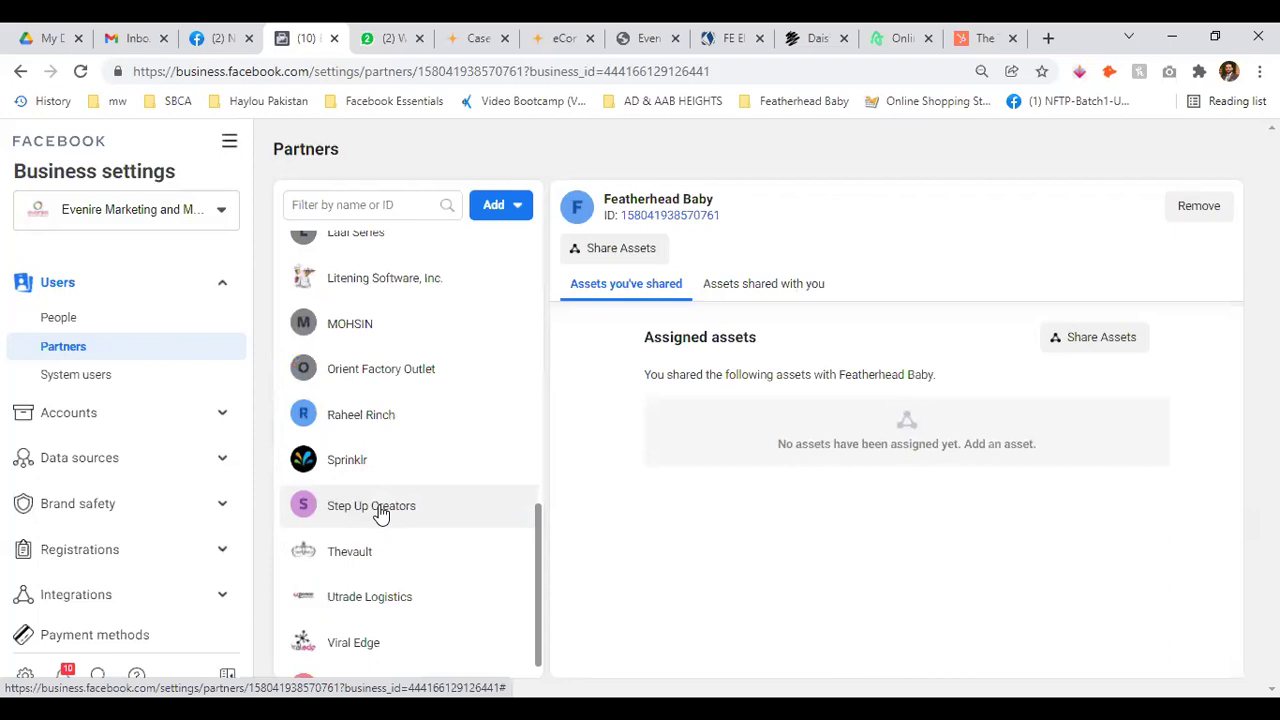
scroll(380, 514, "down", 1)
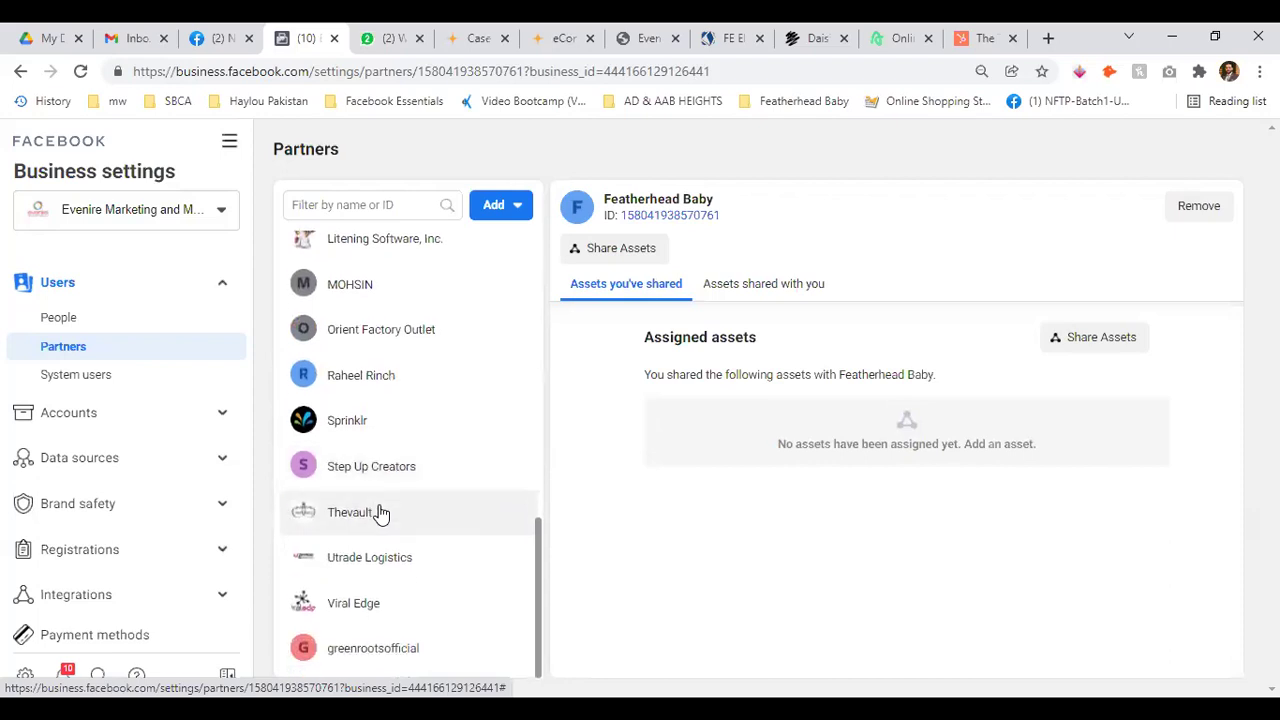
left_click(380, 605)
left_click(768, 288)
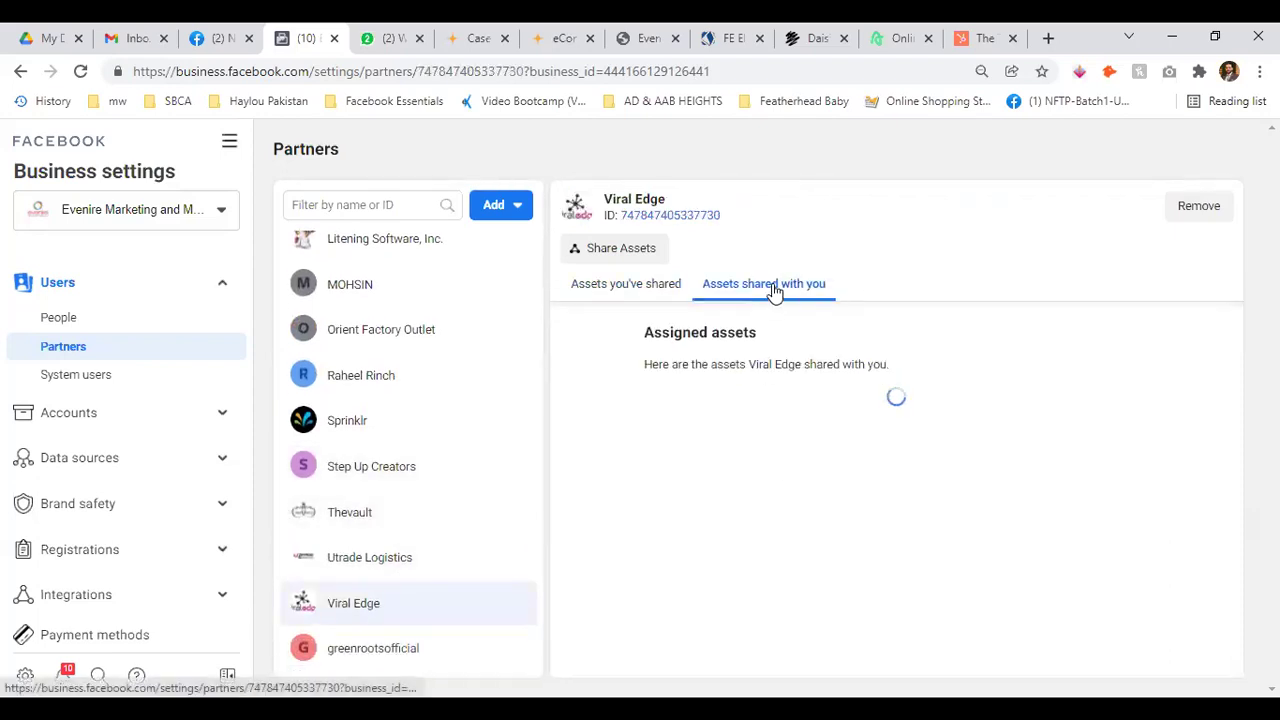
left_click(371, 518)
left_click(714, 296)
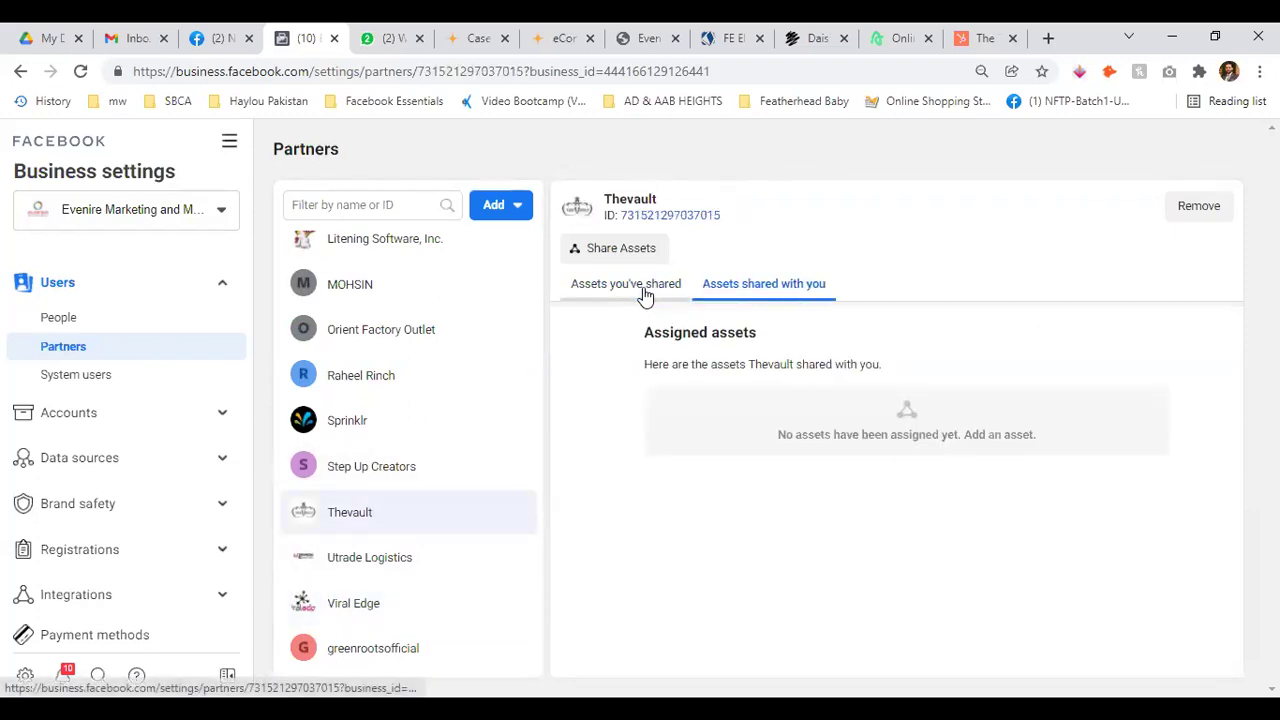
left_click(387, 558)
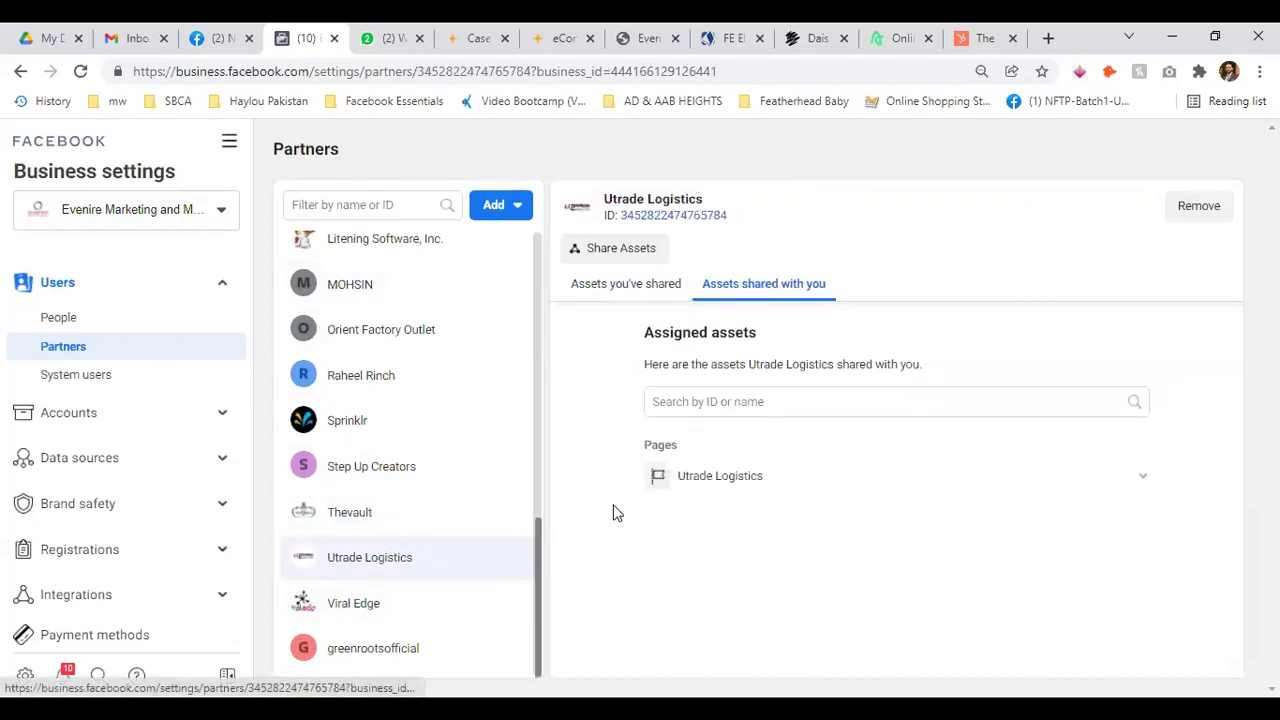
left_click(611, 287)
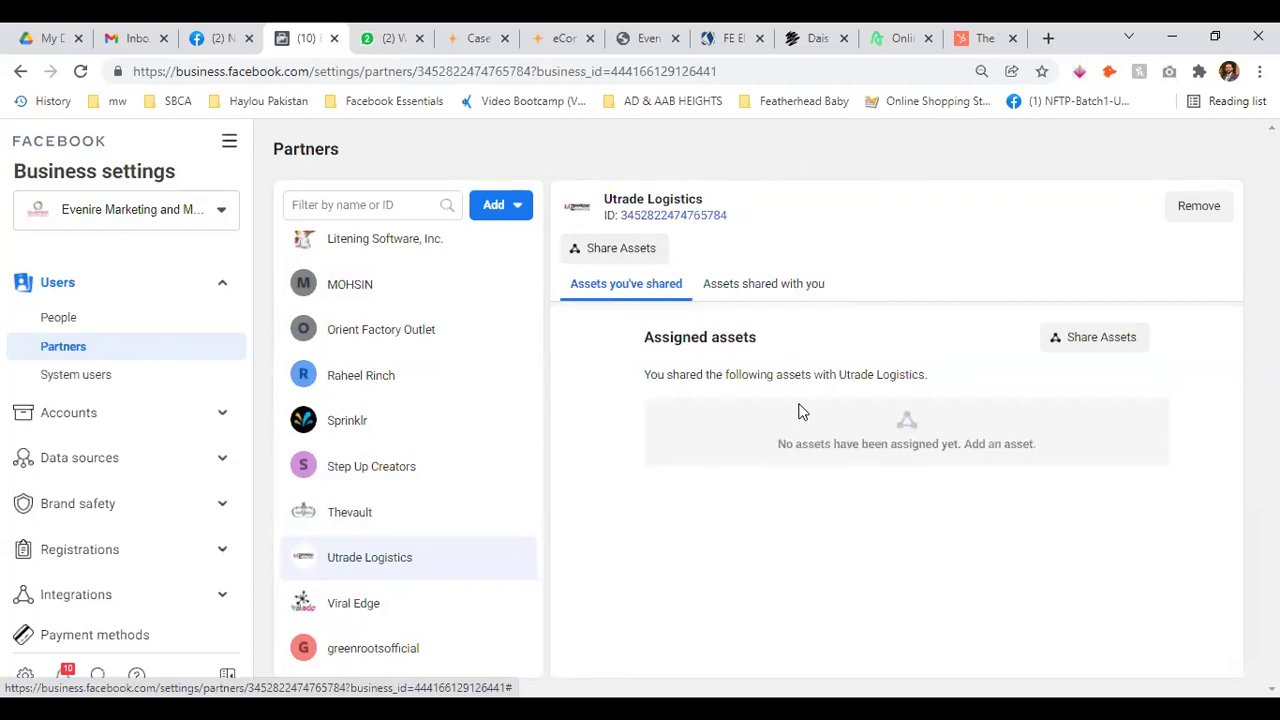
left_click(789, 285)
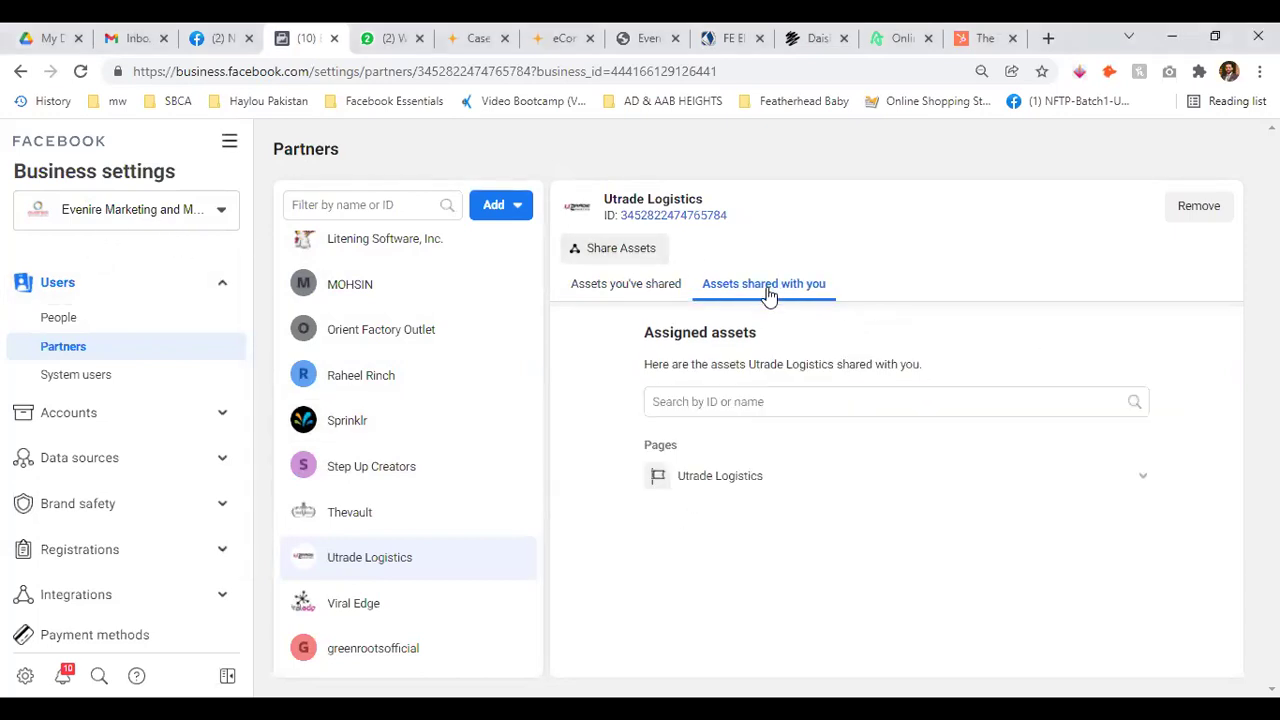
Open the Ecommerce Business partner's details
scroll(450, 430, "up", 1)
scroll(450, 430, "up", 5)
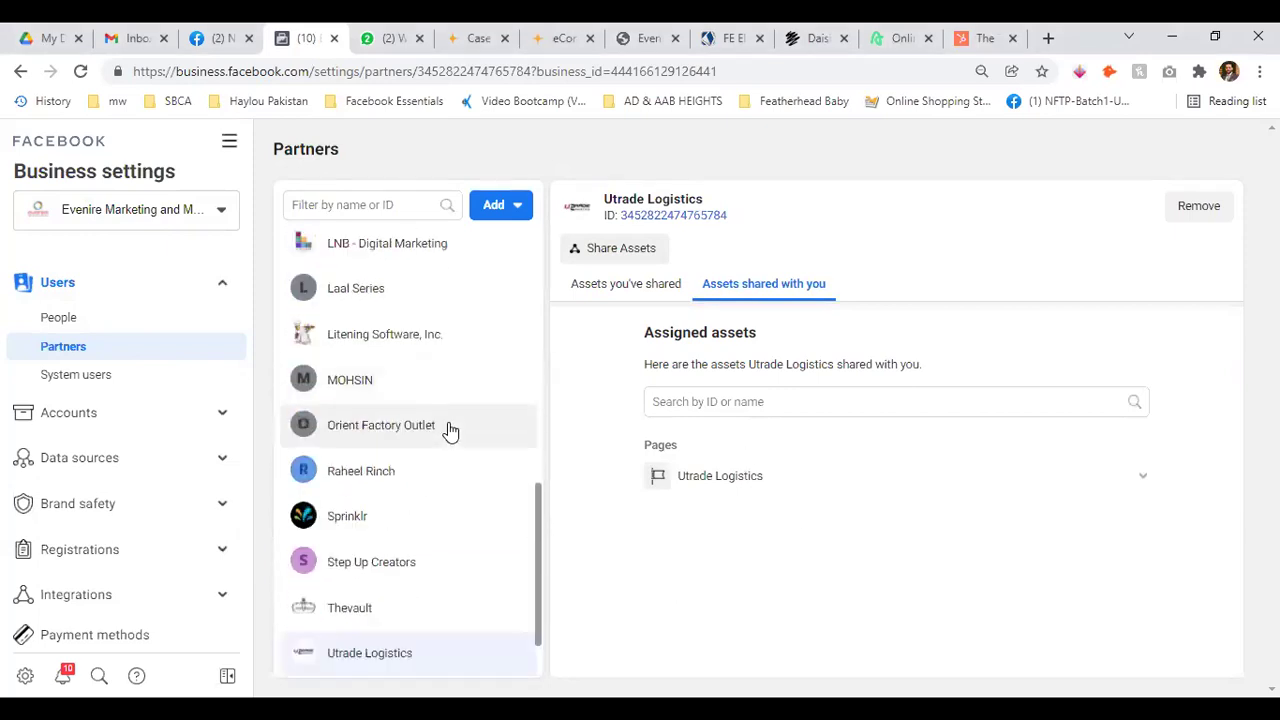
scroll(470, 405, "up", 2)
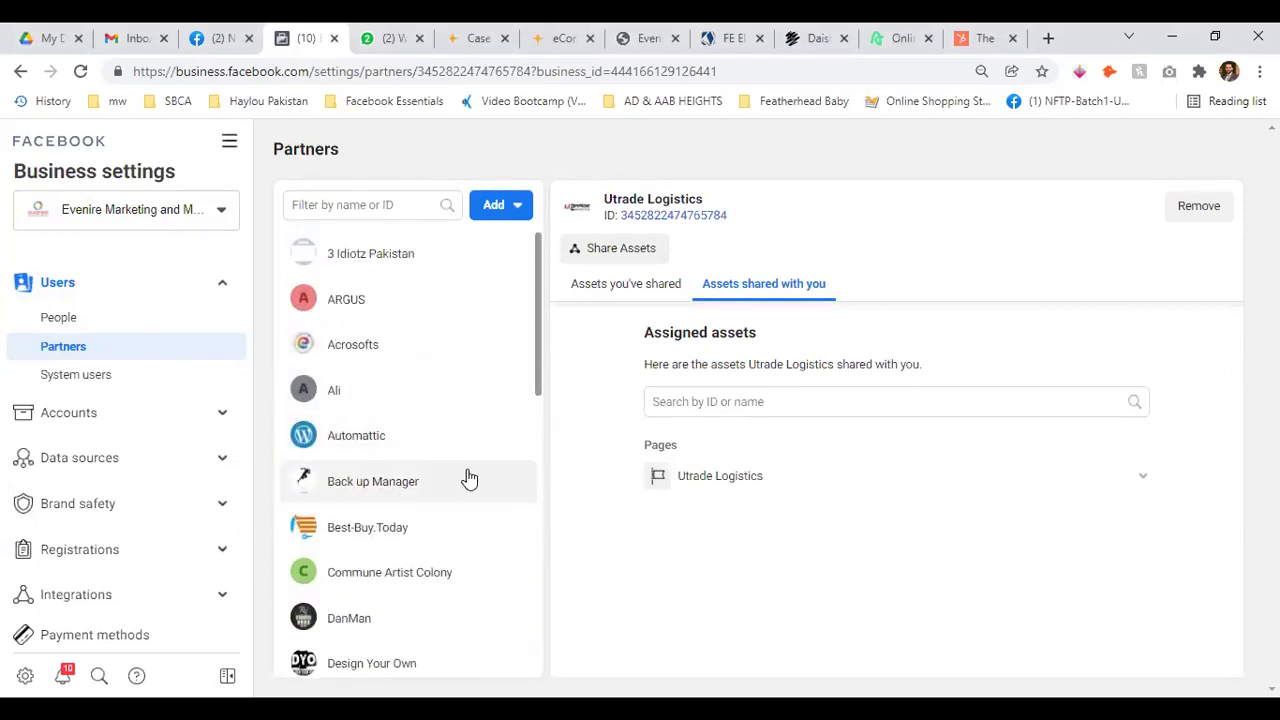
scroll(440, 485, "down", 3)
left_click(377, 486)
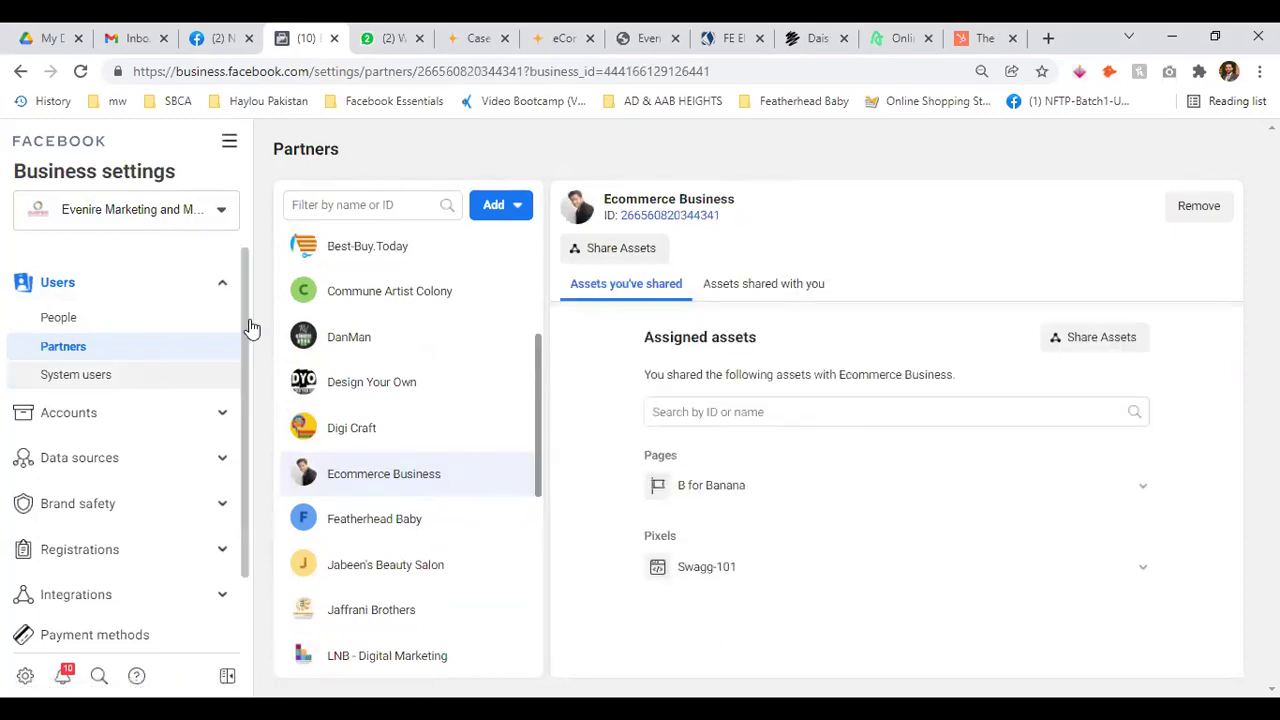
left_click_drag(597, 206, 758, 201)
left_click(785, 200)
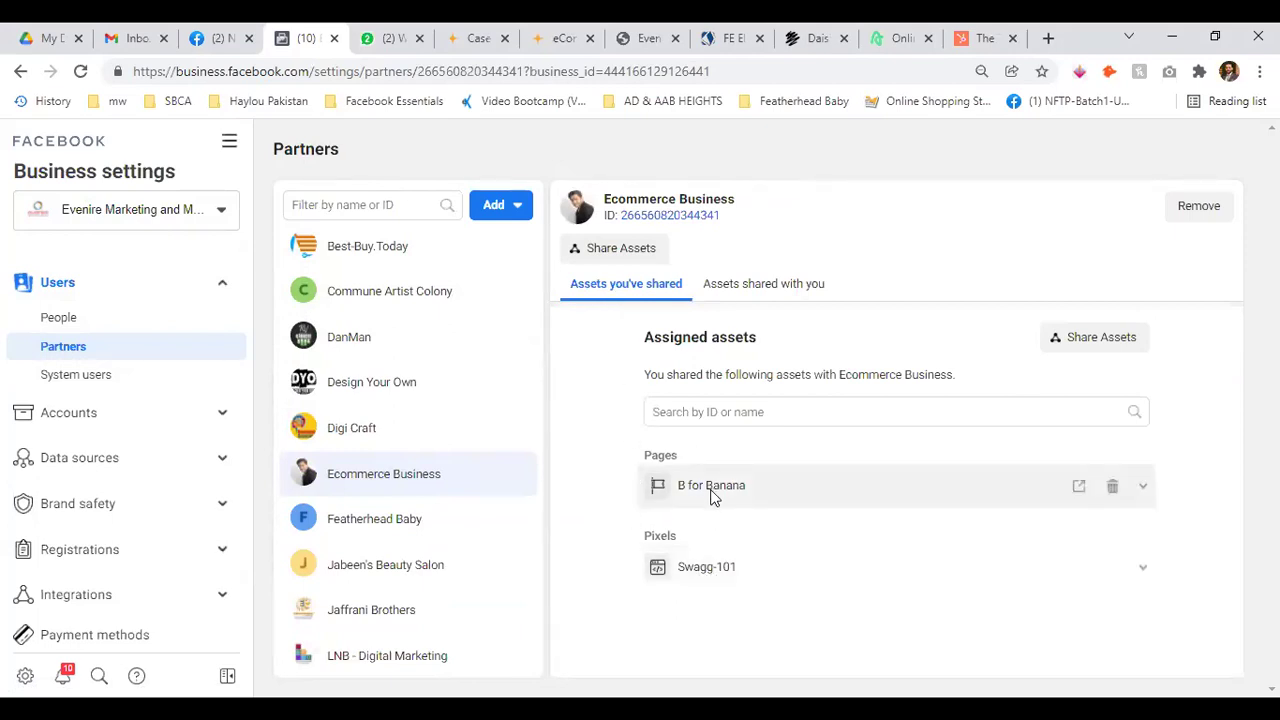
Review the B for Banana Page and Swagg-101 pixel on both asset tabs, then revisit People and Partners
left_click(760, 284)
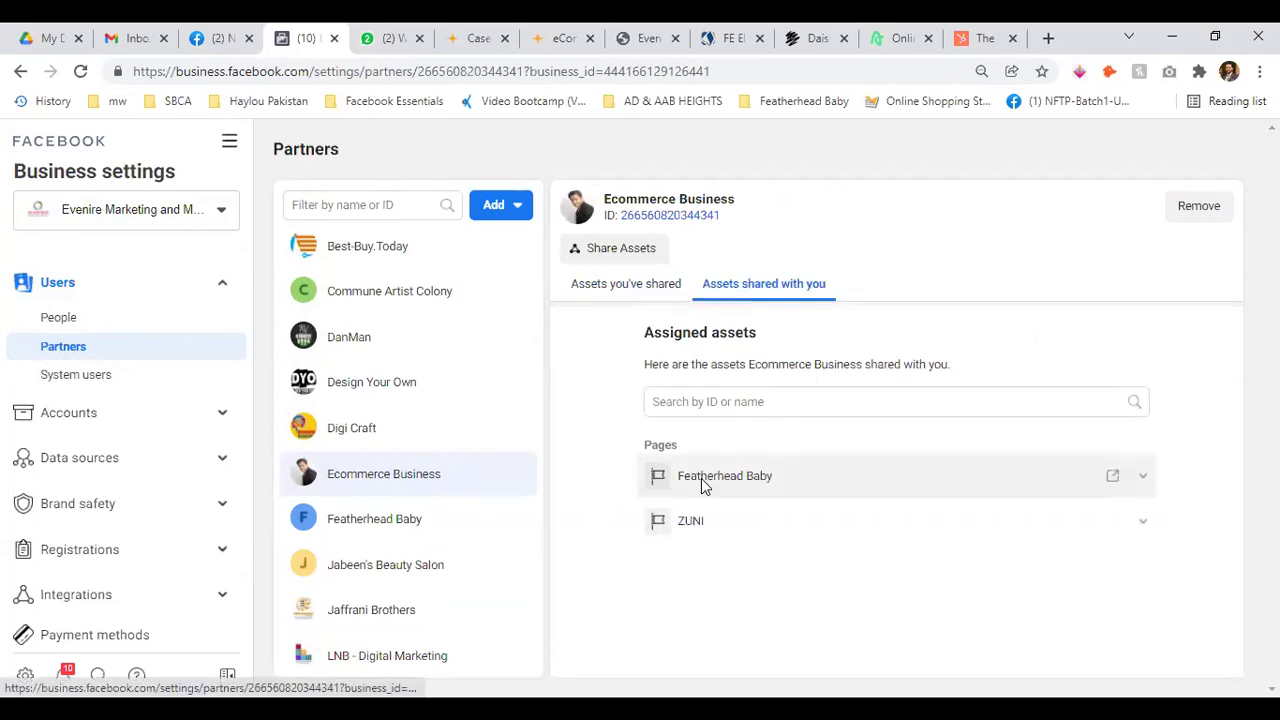
left_click(624, 286)
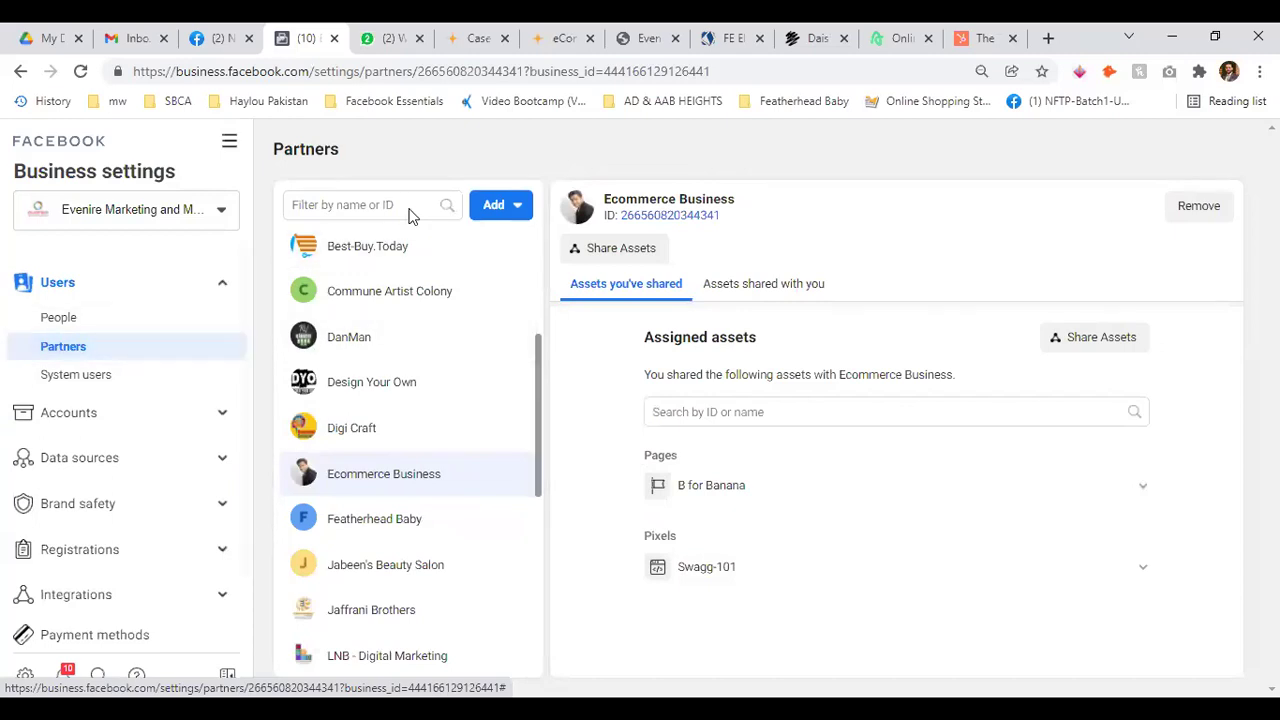
left_click(100, 321)
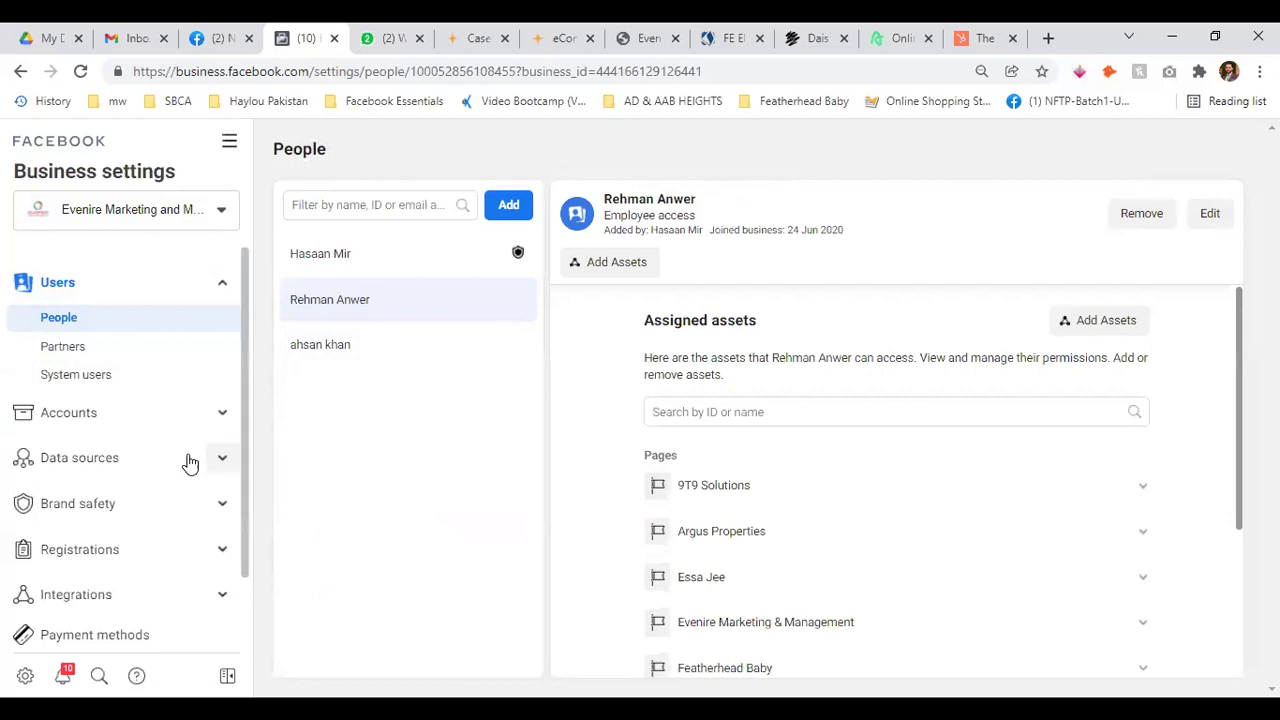
left_click(80, 346)
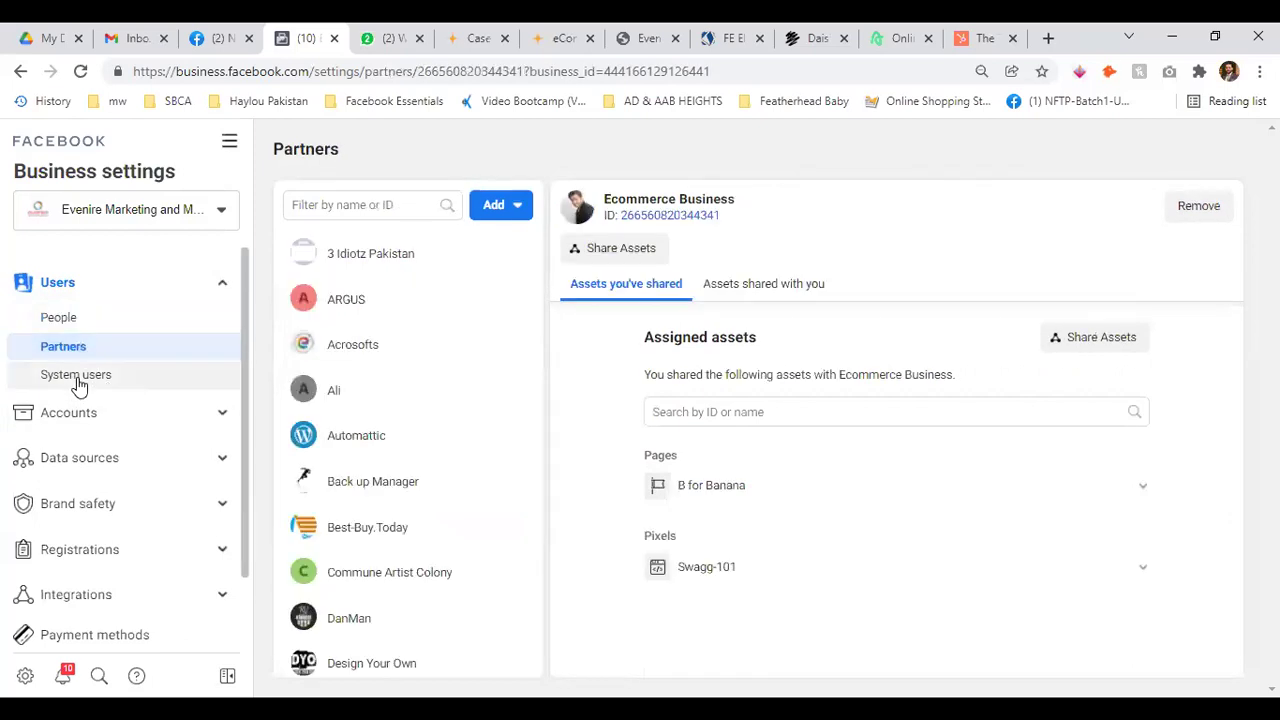
View WooCommerce Extension V2 System User's assets: HAYLOU - Catalog and Haylou Pixel
left_click(80, 377)
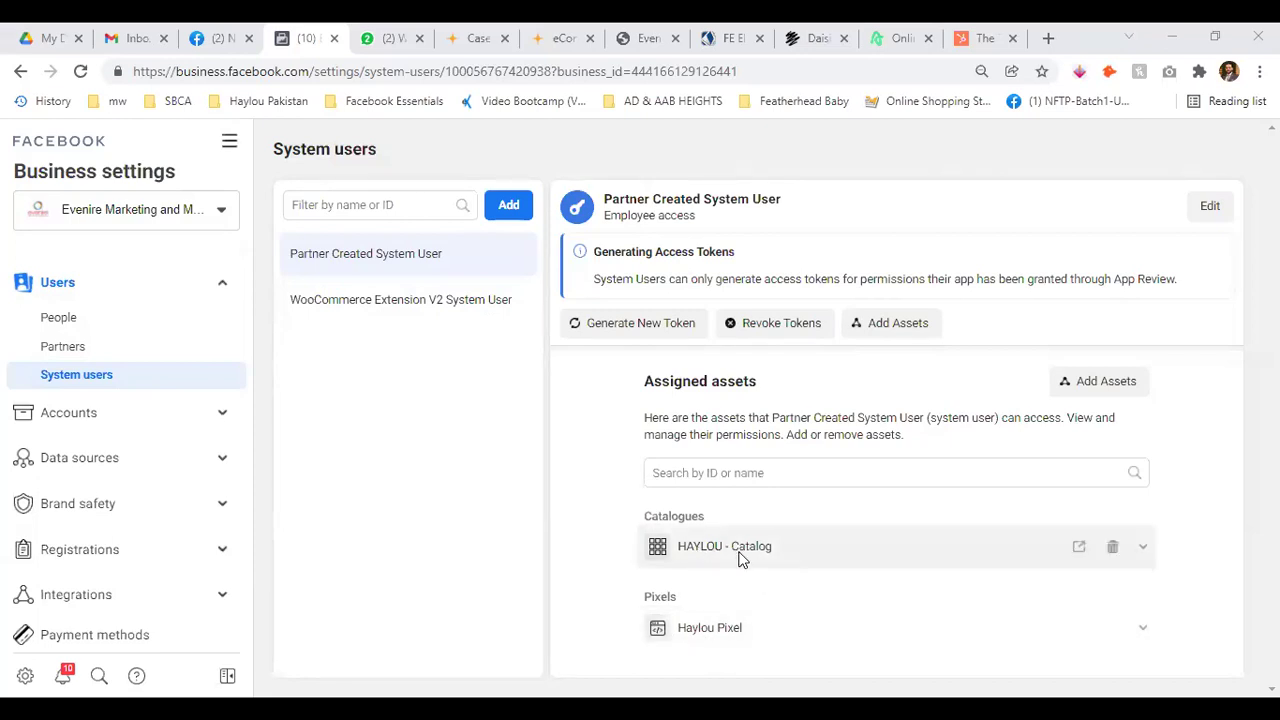
left_click(388, 301)
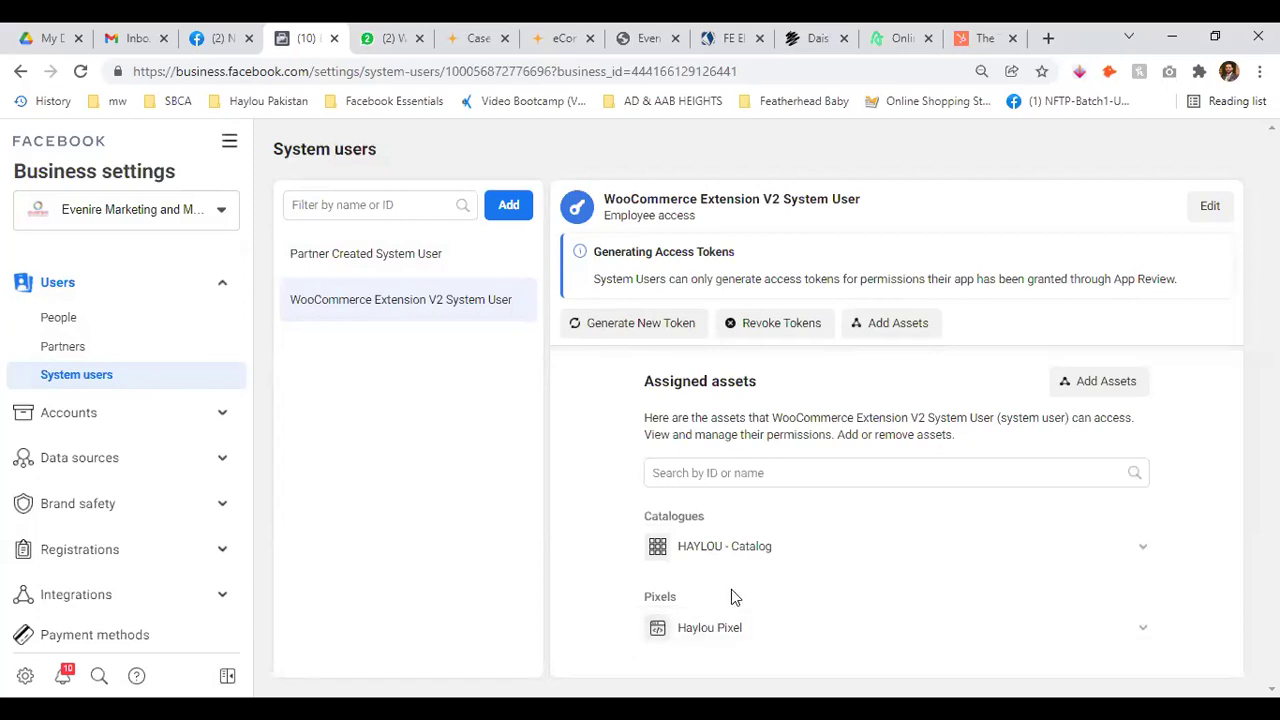
Return to the People list from the Users section of the sidebar
left_click(220, 286)
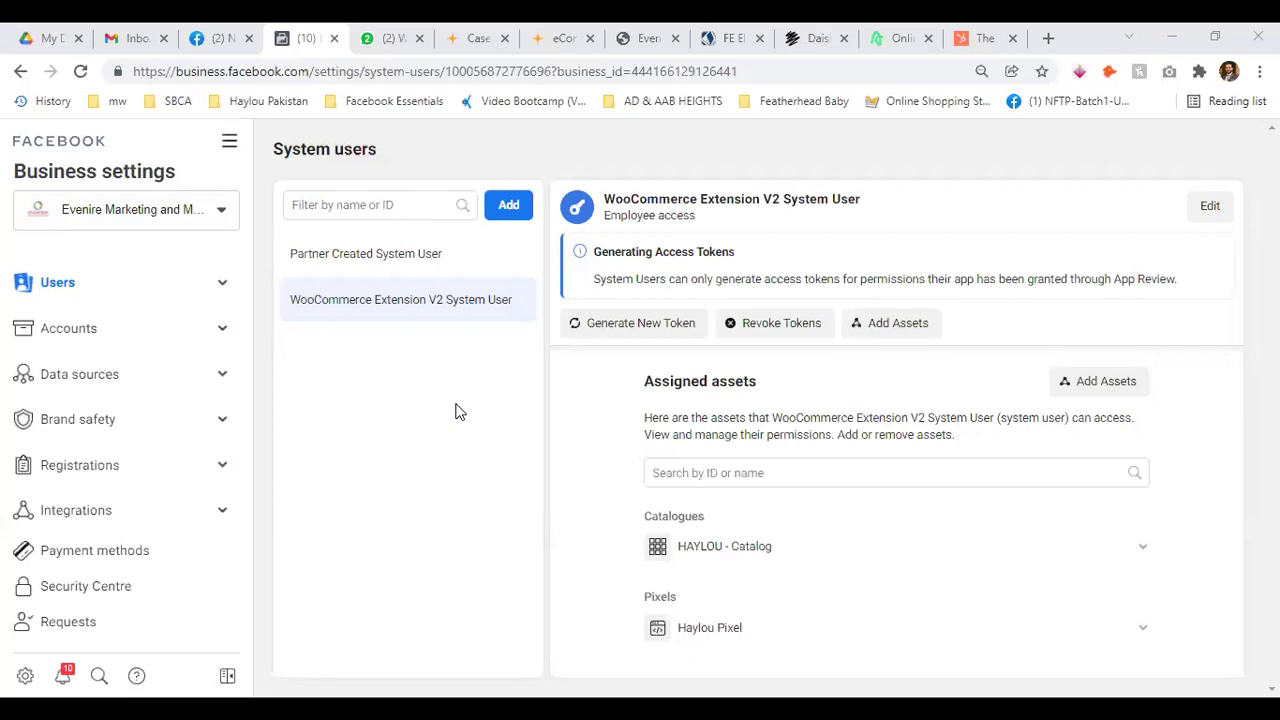
left_click(222, 285)
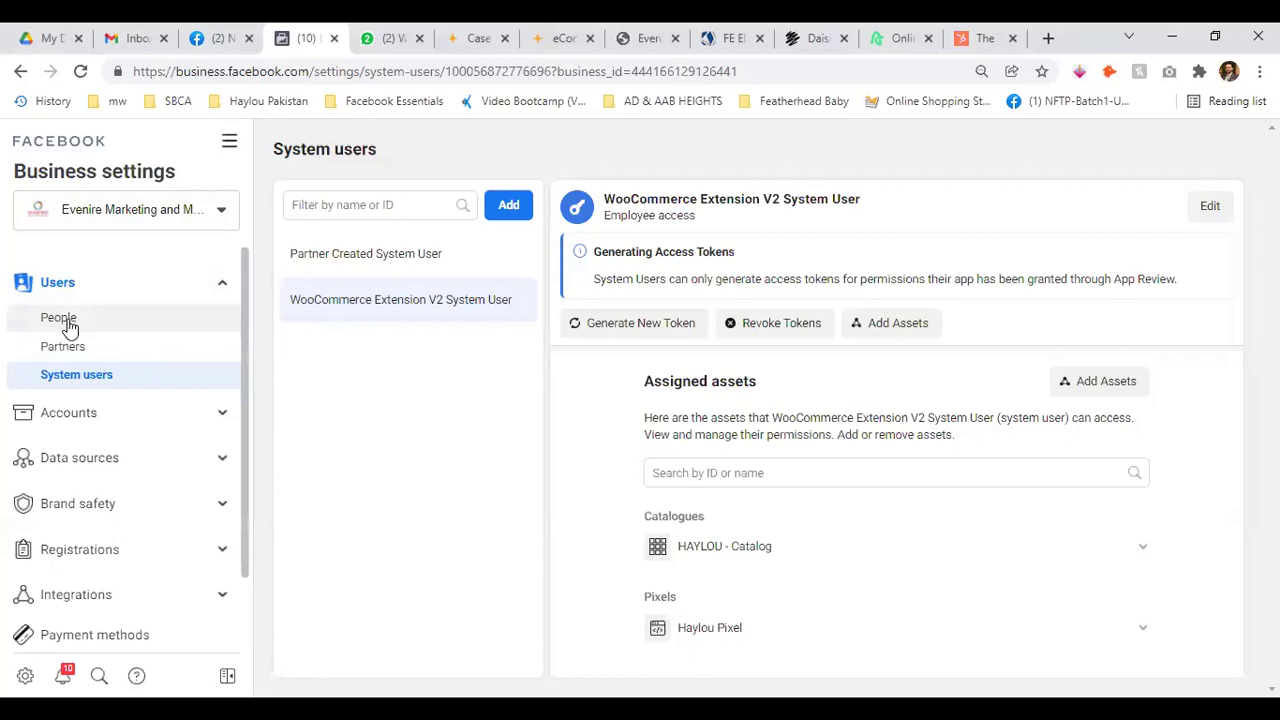
left_click(60, 318)
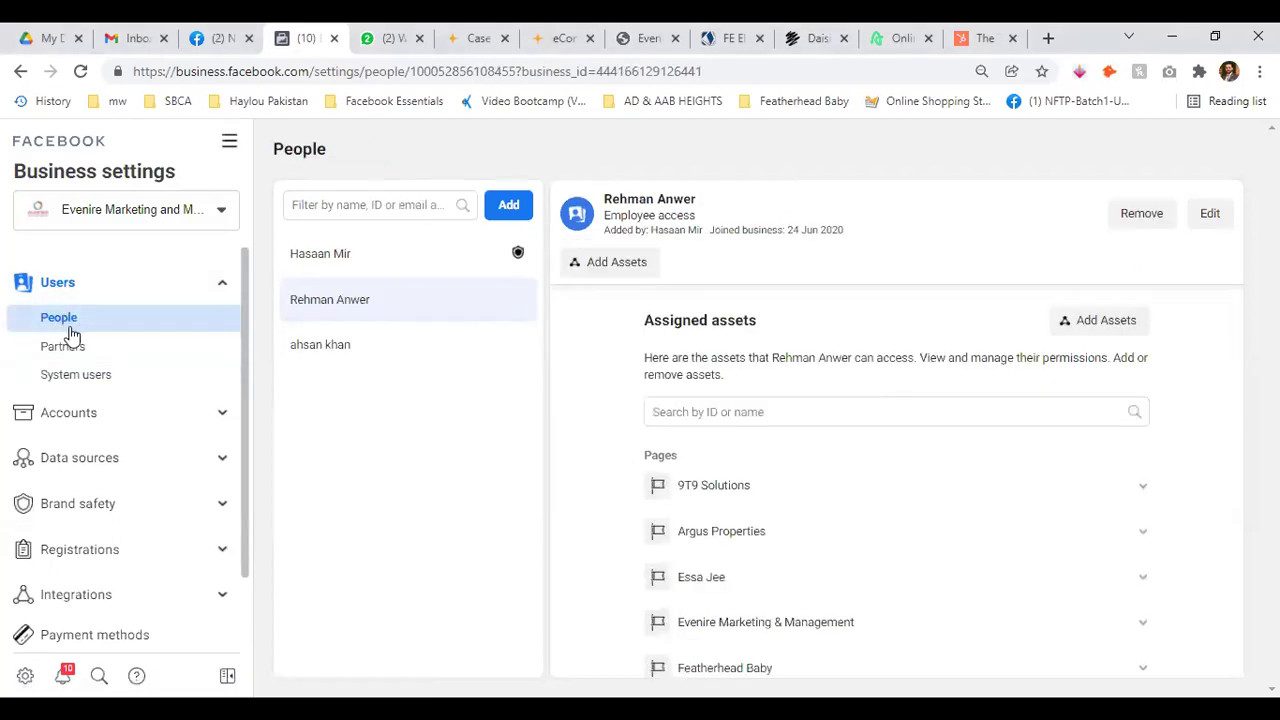
Go to Partners and bring up the Add menu's partner options
left_click(218, 288)
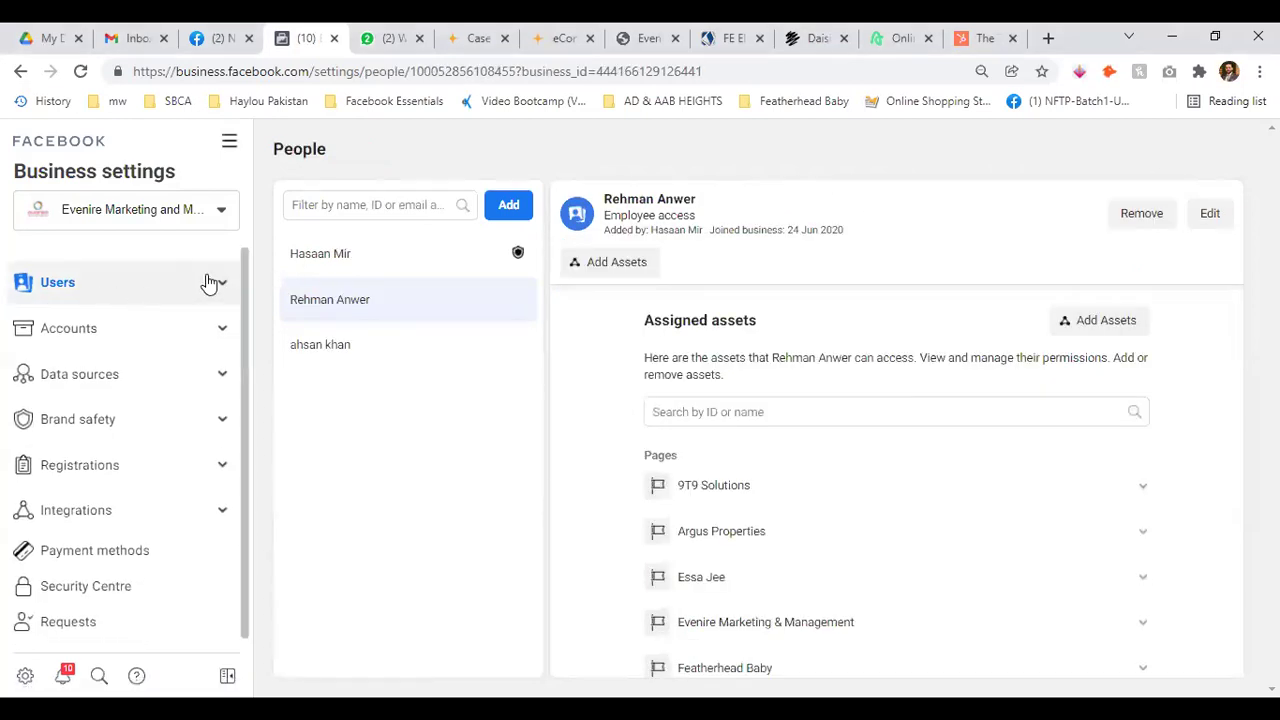
left_click(222, 282)
left_click(68, 348)
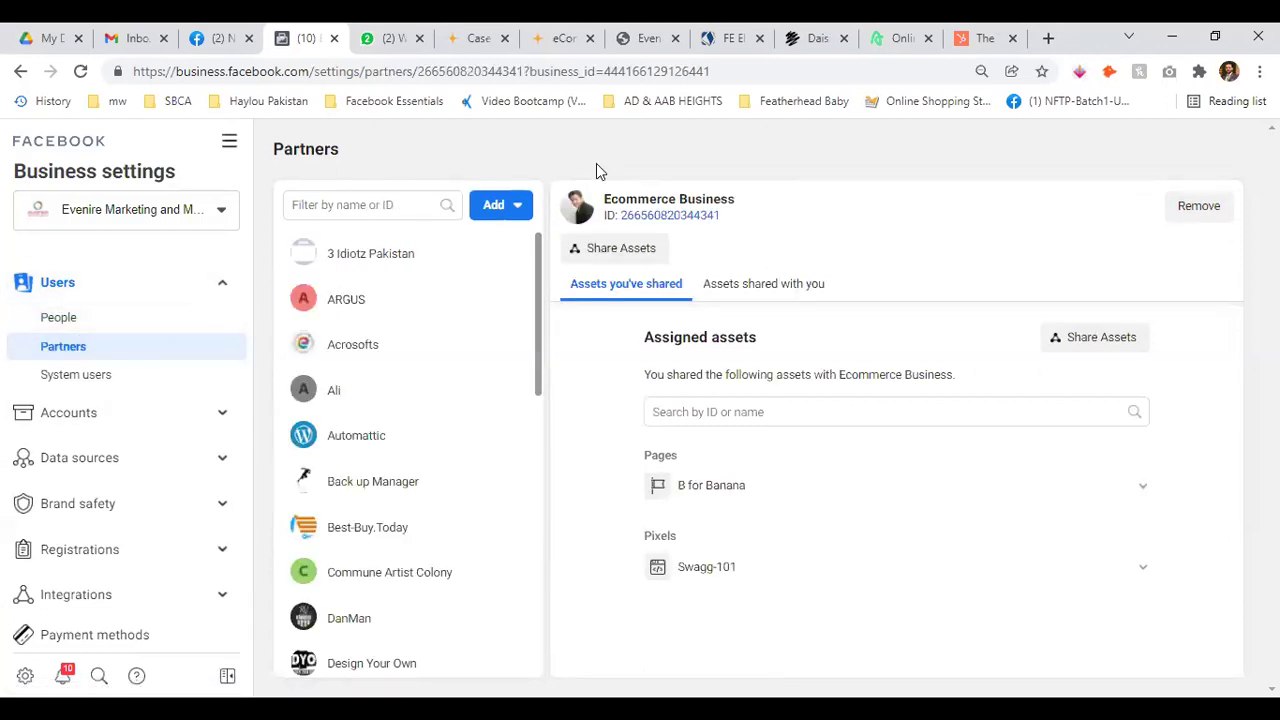
left_click(491, 210)
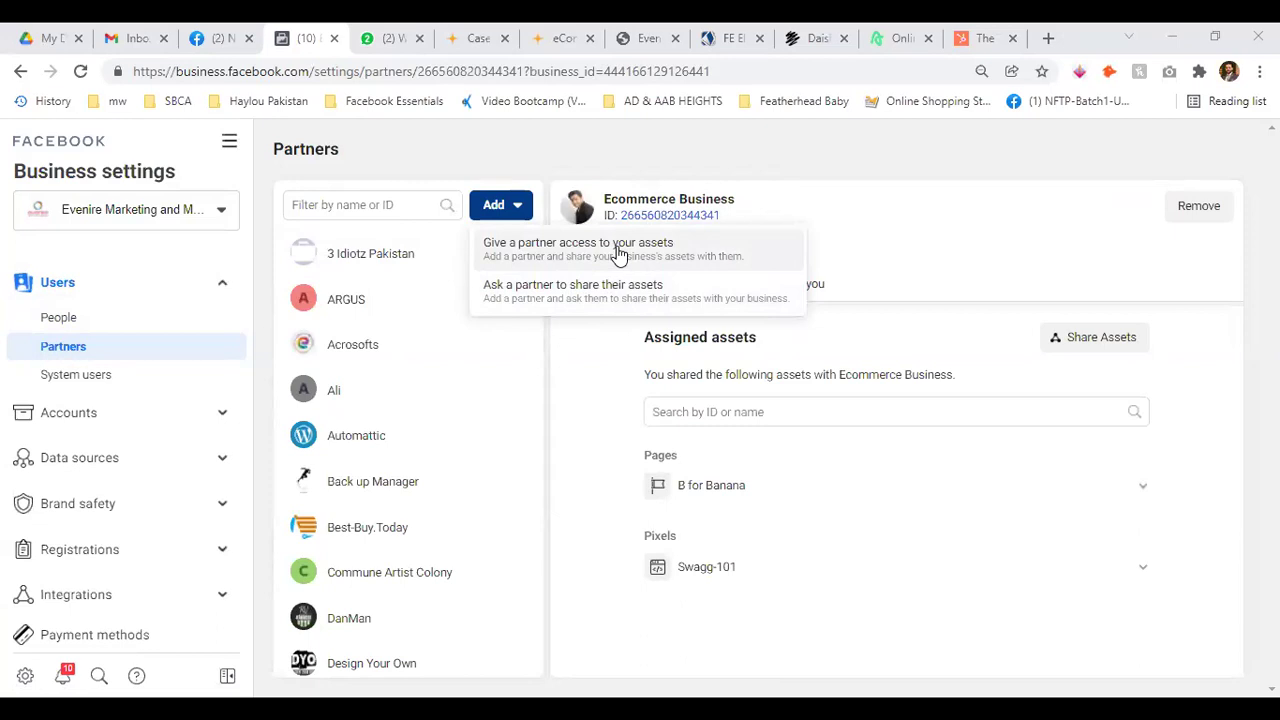
Start 'Ask a partner to share their assets' and step through the partner contact, Business ID and role fields
left_click(601, 287)
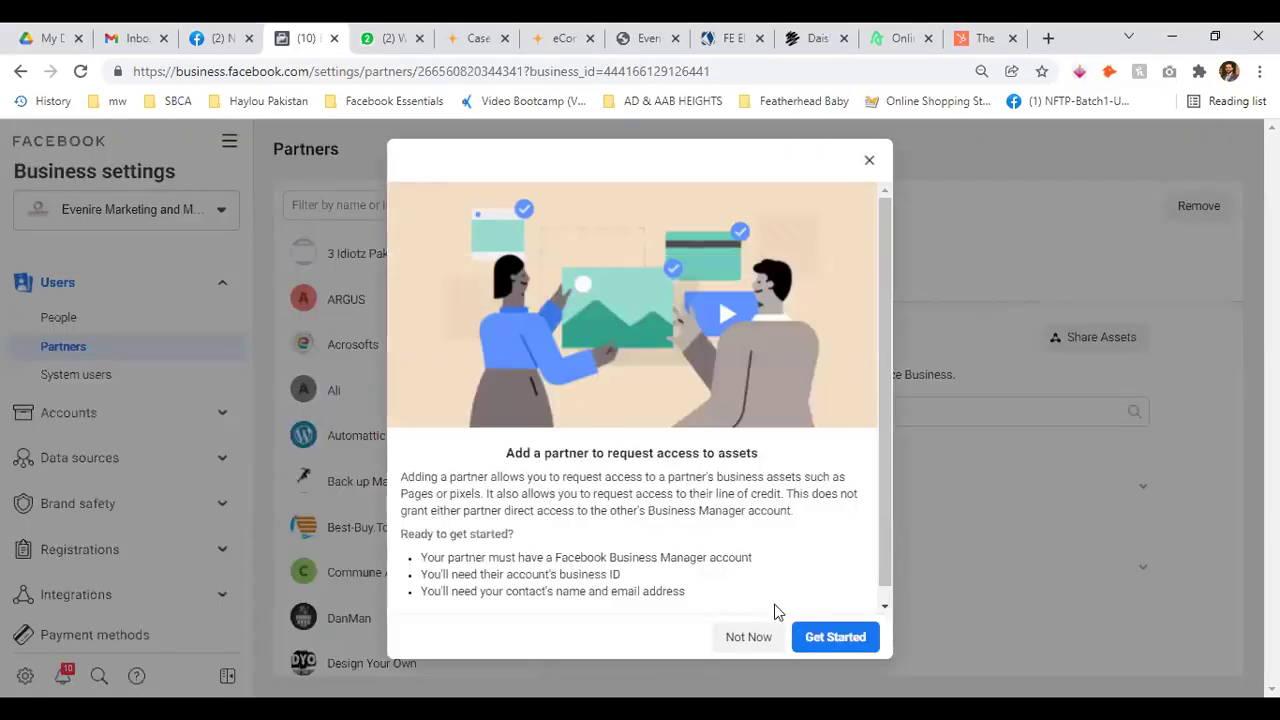
scroll(777, 606, "down", 1)
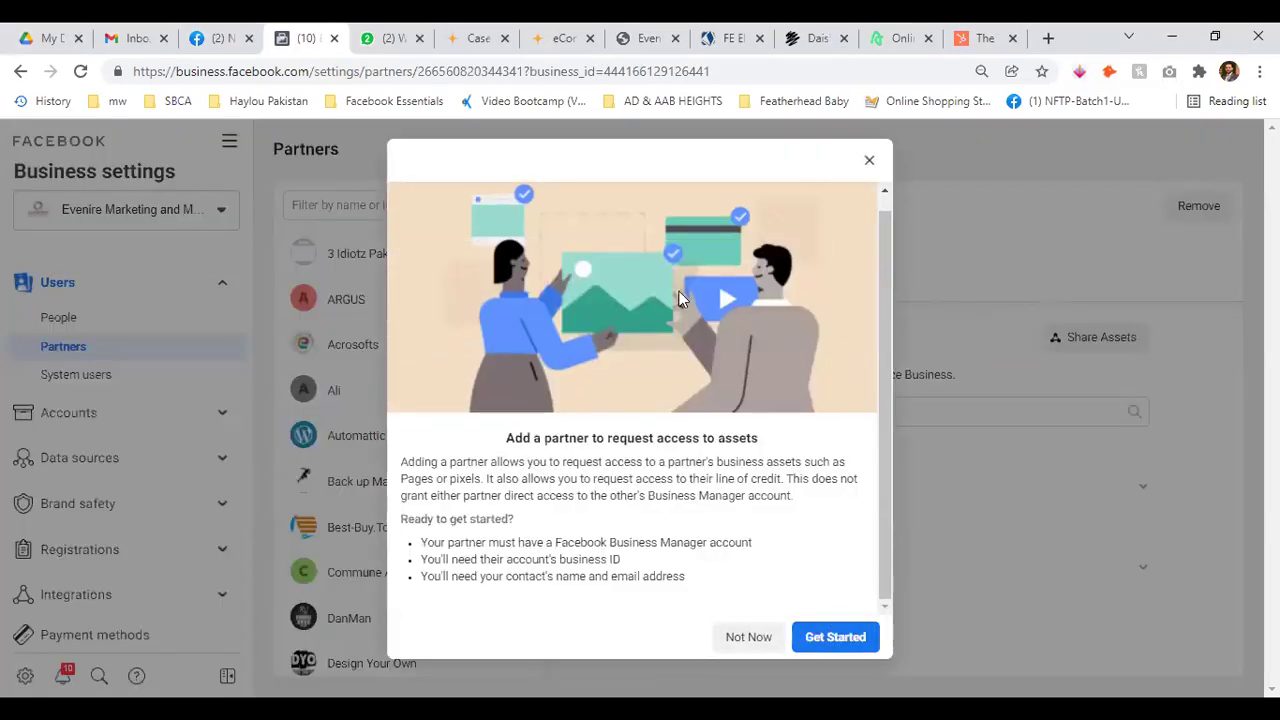
left_click(830, 638)
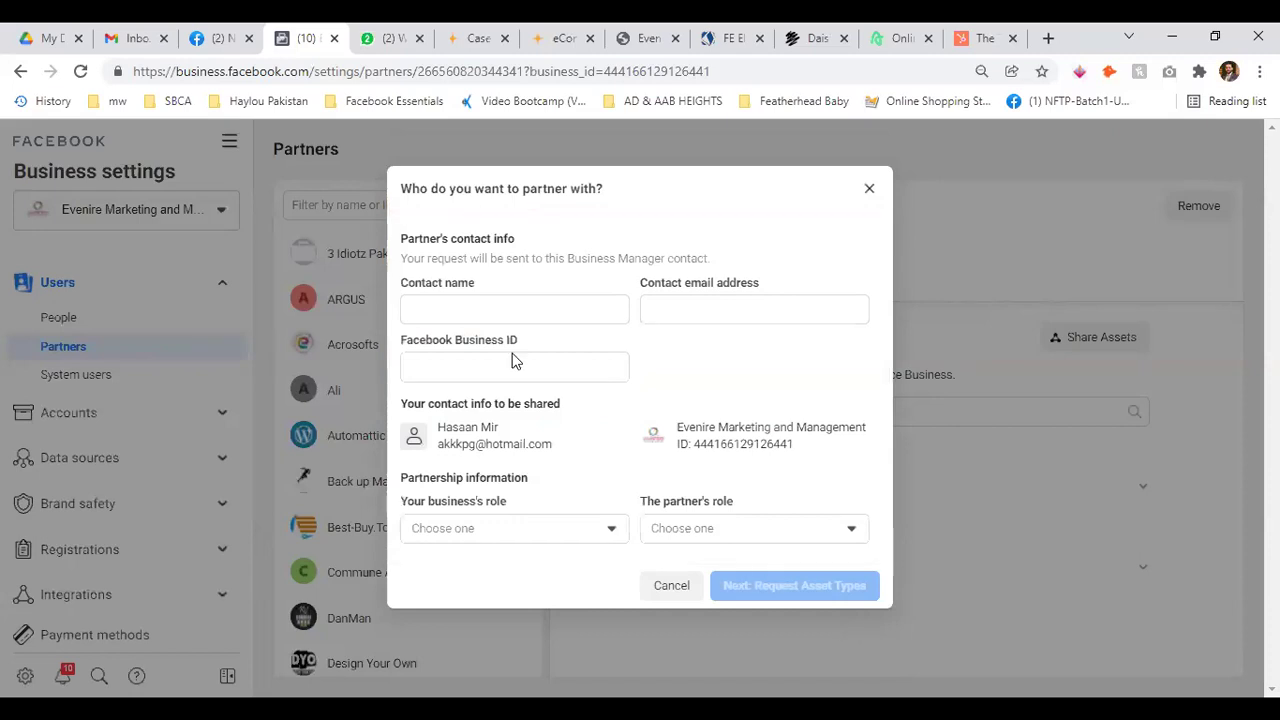
left_click(500, 304)
left_click(688, 316)
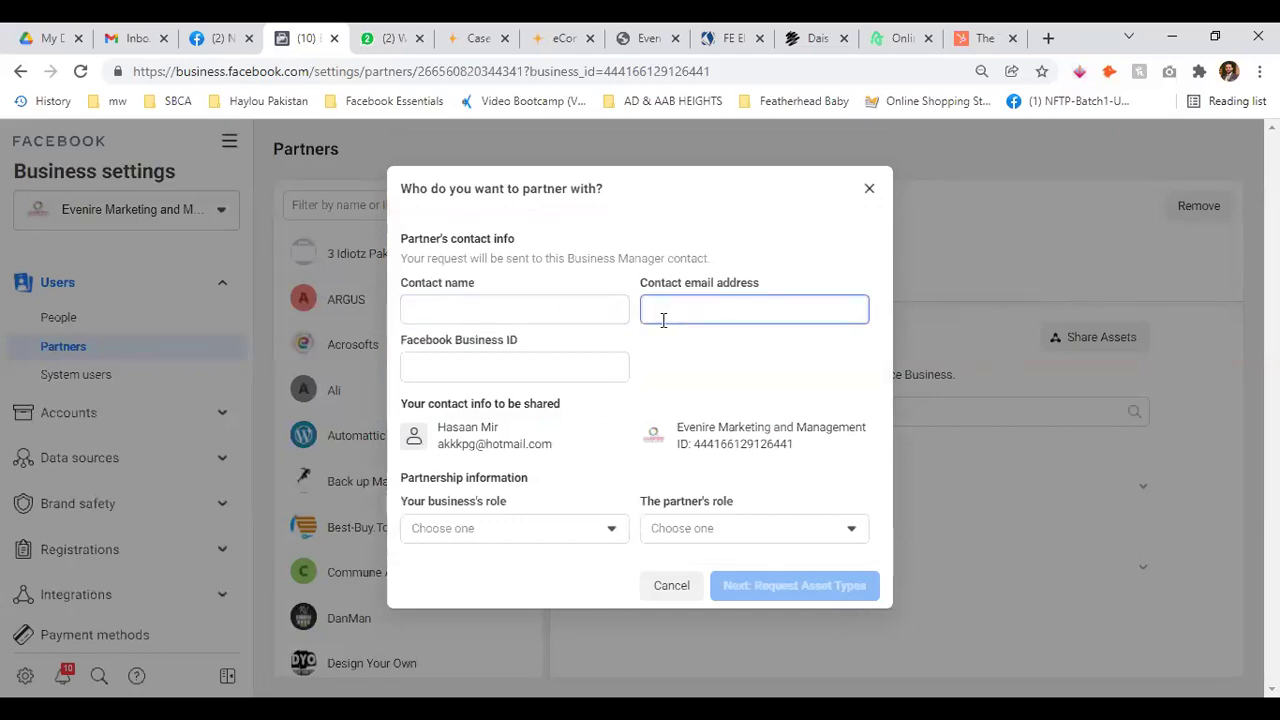
left_click(485, 362)
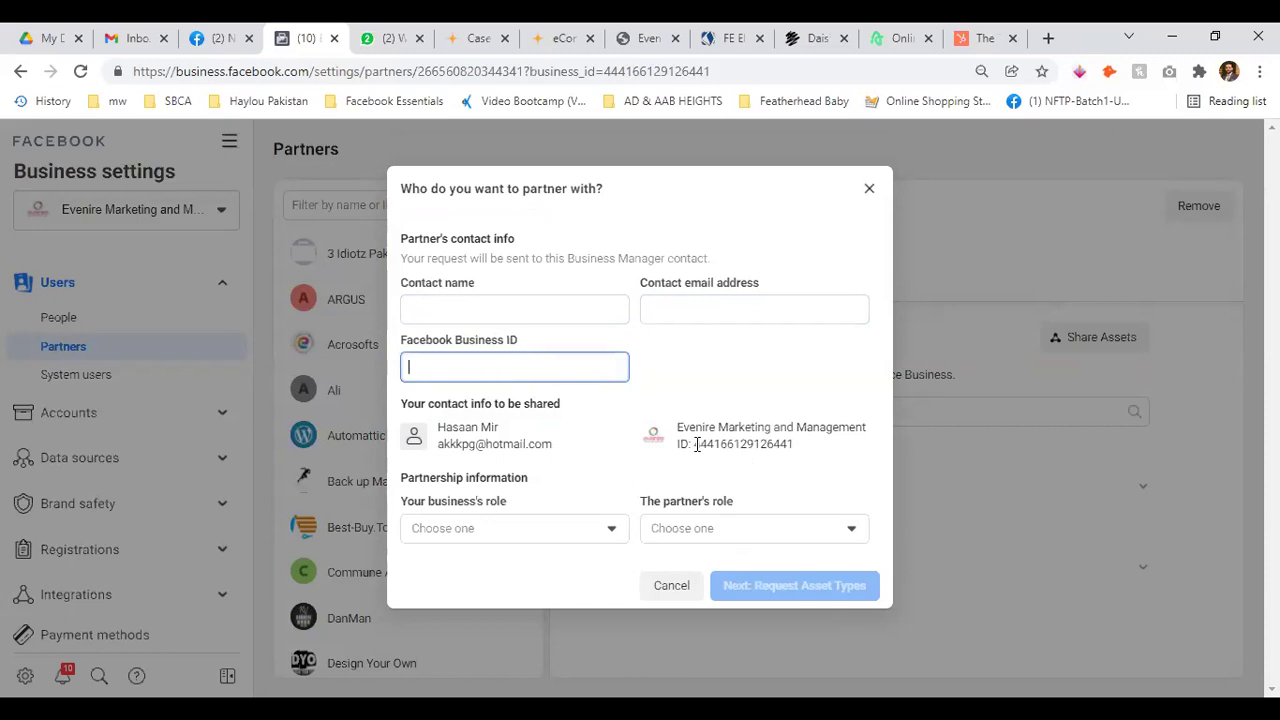
left_click_drag(694, 444, 787, 446)
left_click(808, 463)
left_click(483, 366)
left_click(612, 530)
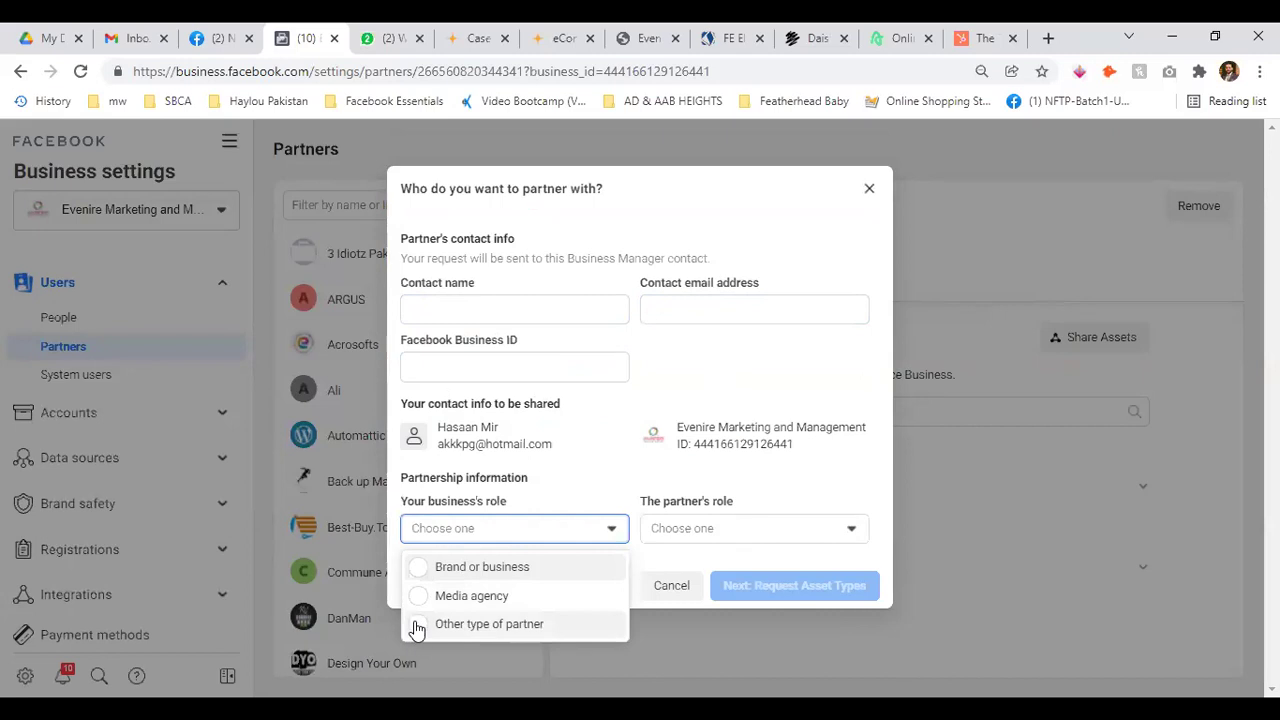
Set your business's role to Media agency and the partner's role to Brand or business
left_click(416, 598)
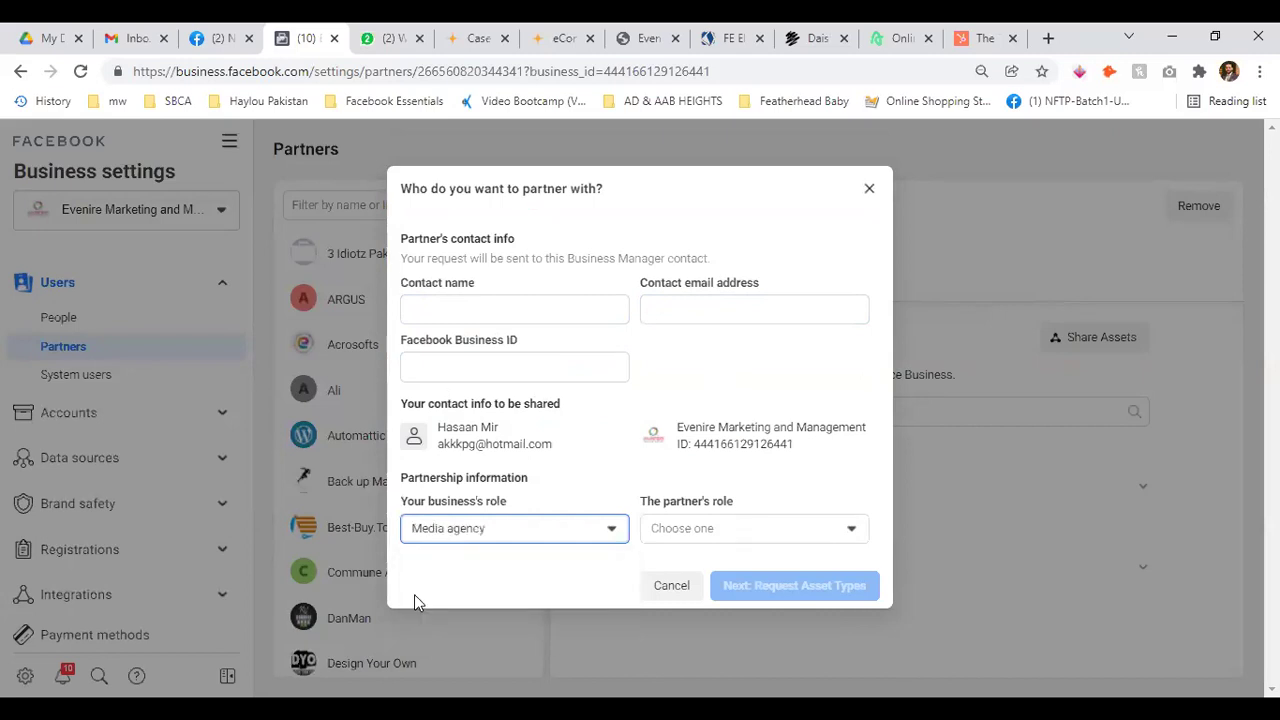
left_click(733, 529)
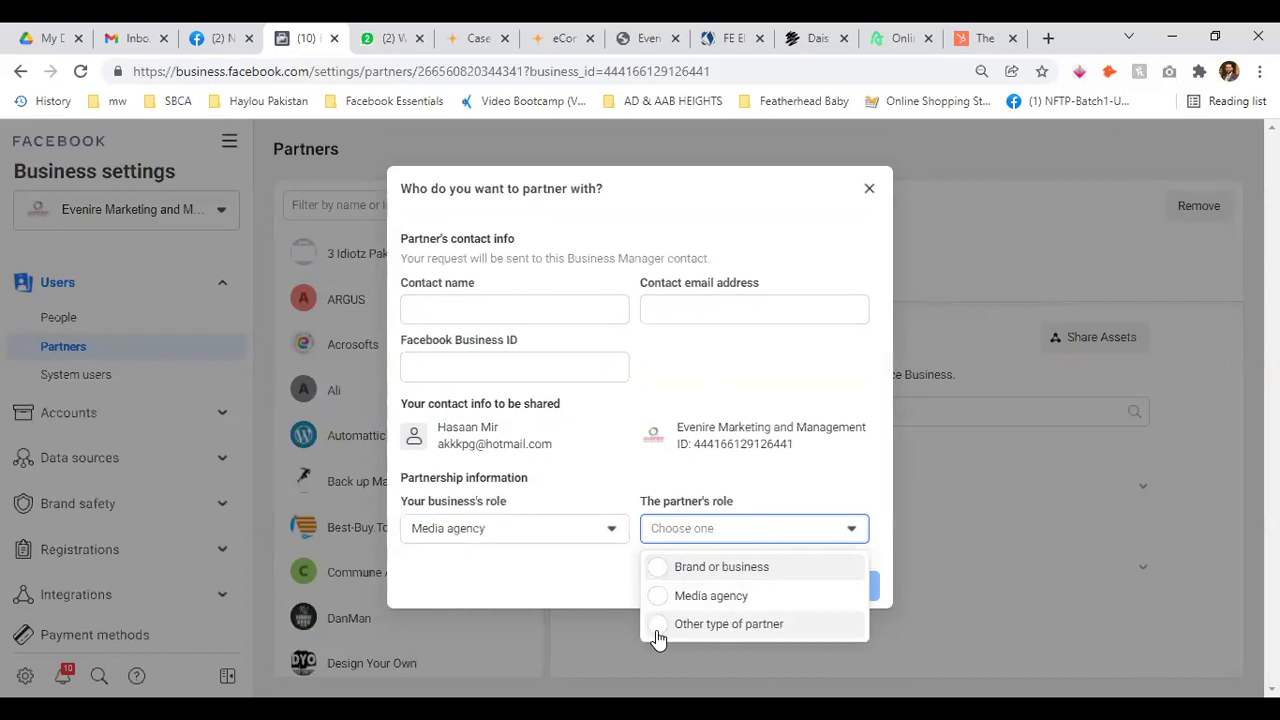
left_click(654, 567)
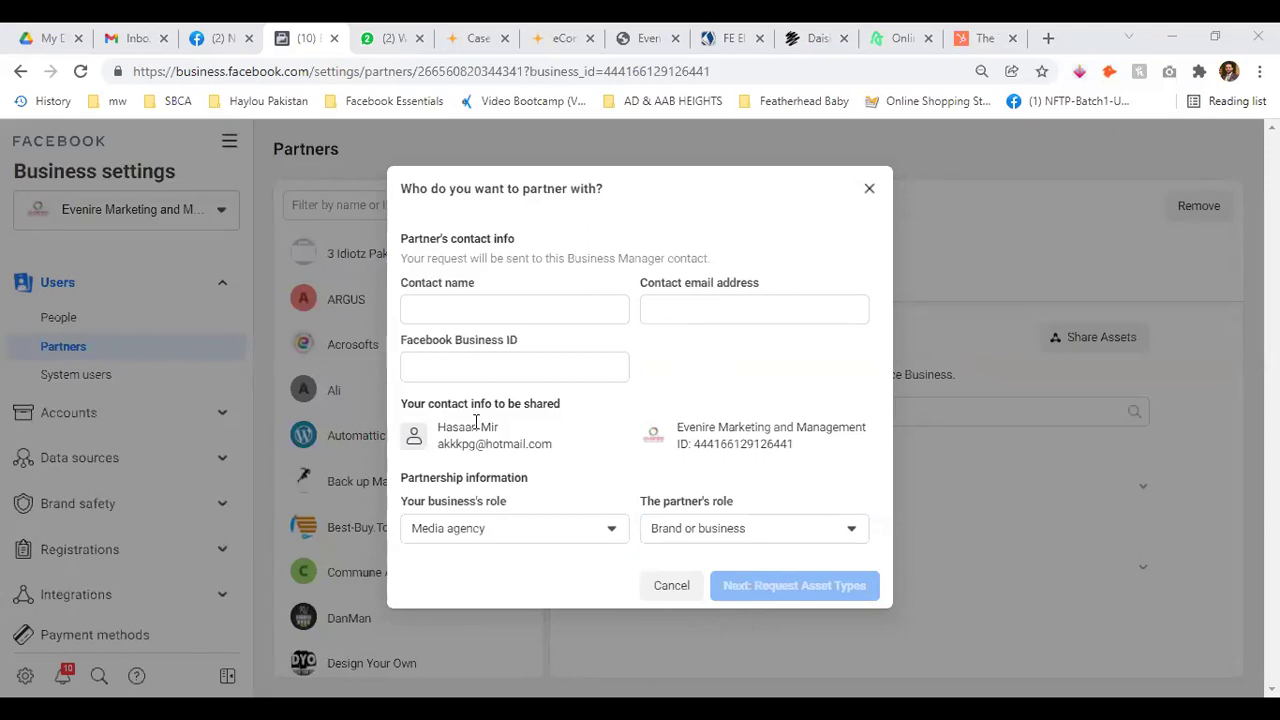
Abandon the partner request unsent and return to the System users list
left_click(870, 190)
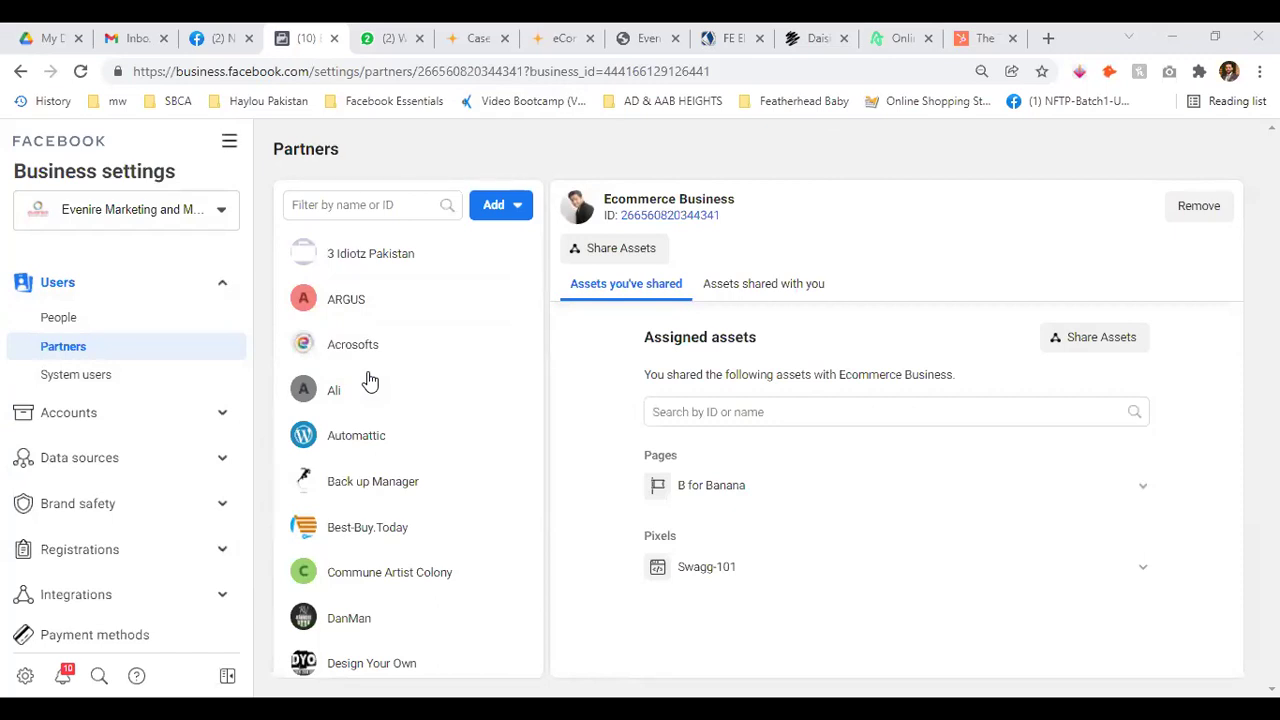
left_click(60, 376)
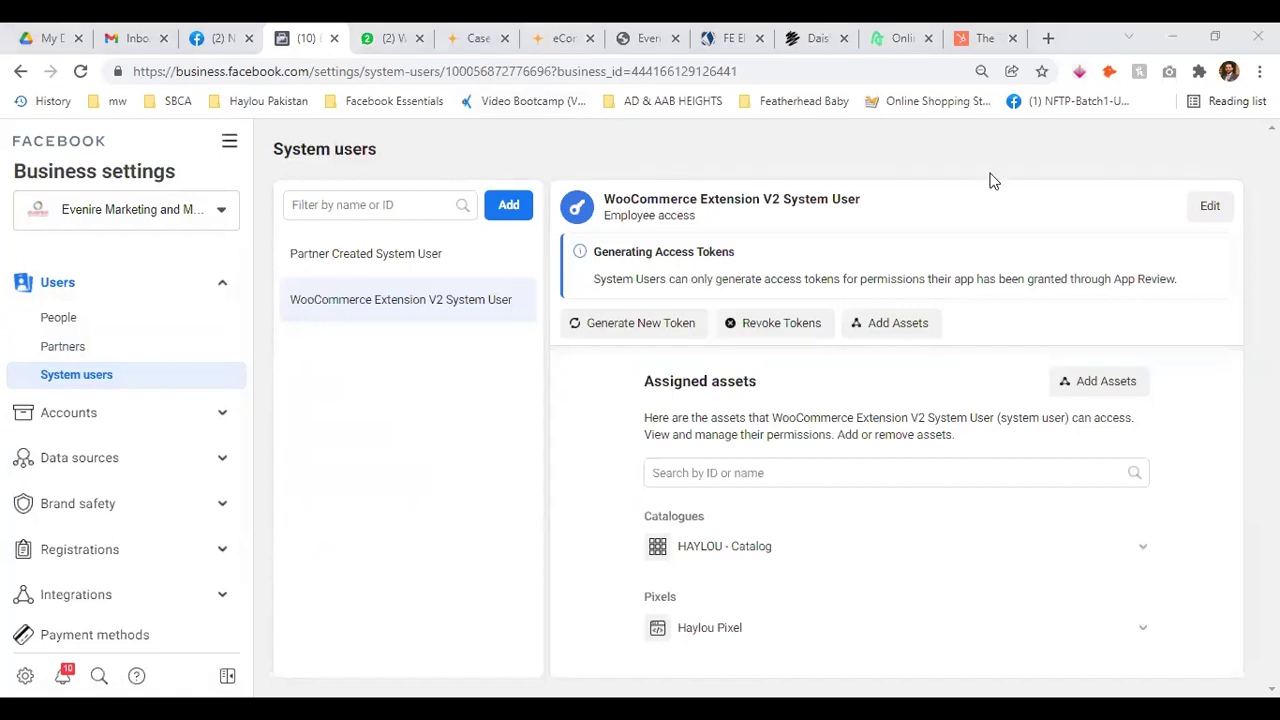
left_click(1049, 38)
Load the Featherhead Baby Shopify admin from bookmarks and open its Facebook sales channel
left_click(792, 101)
left_click(797, 174)
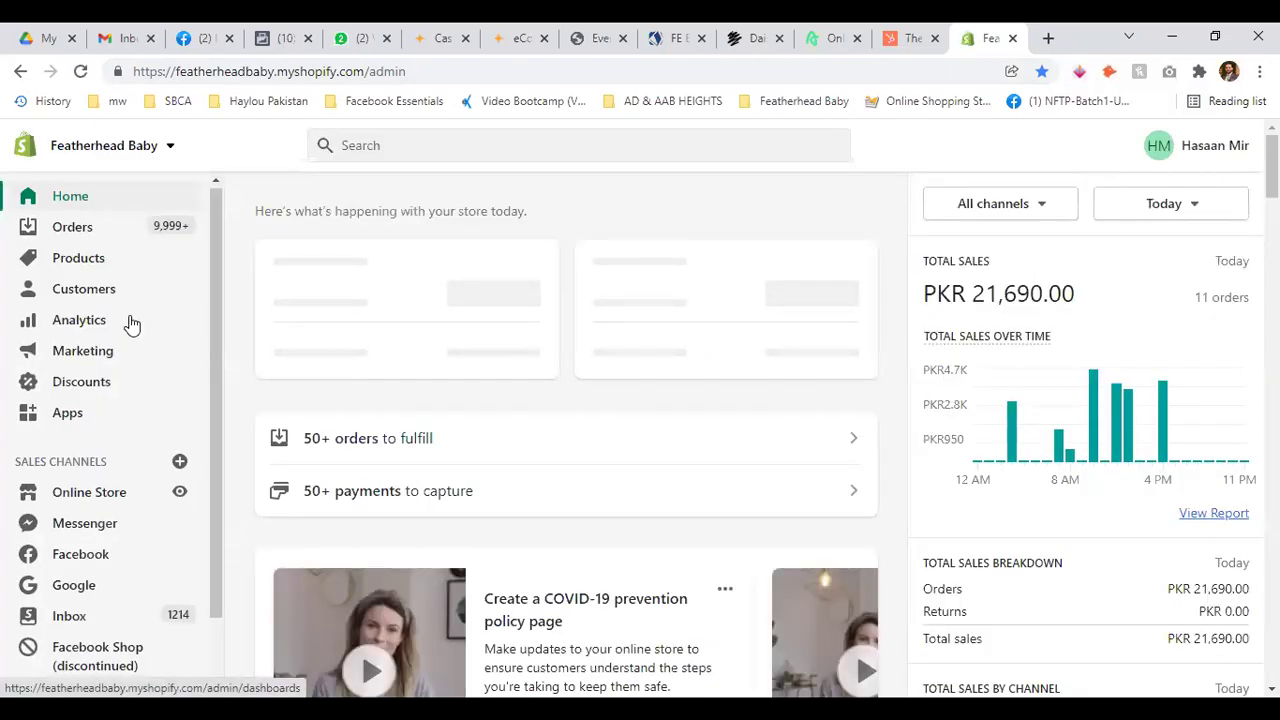
scroll(93, 487, "down", 1)
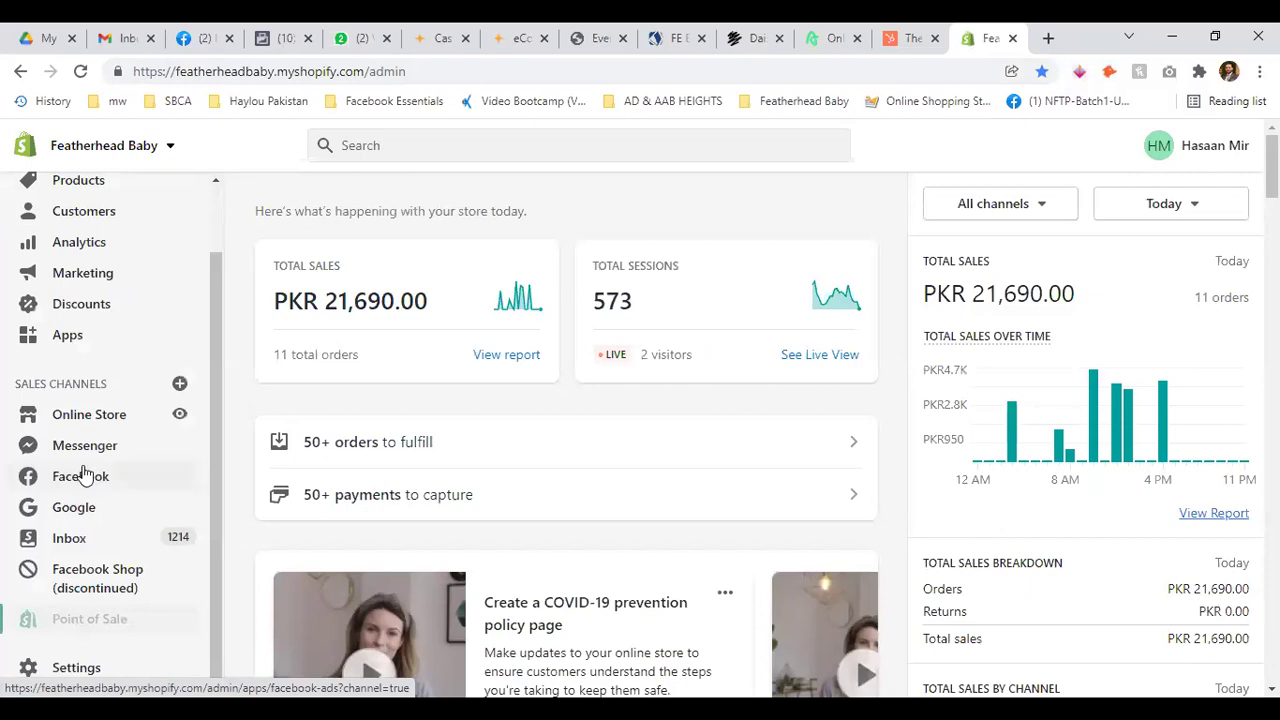
left_click(62, 477)
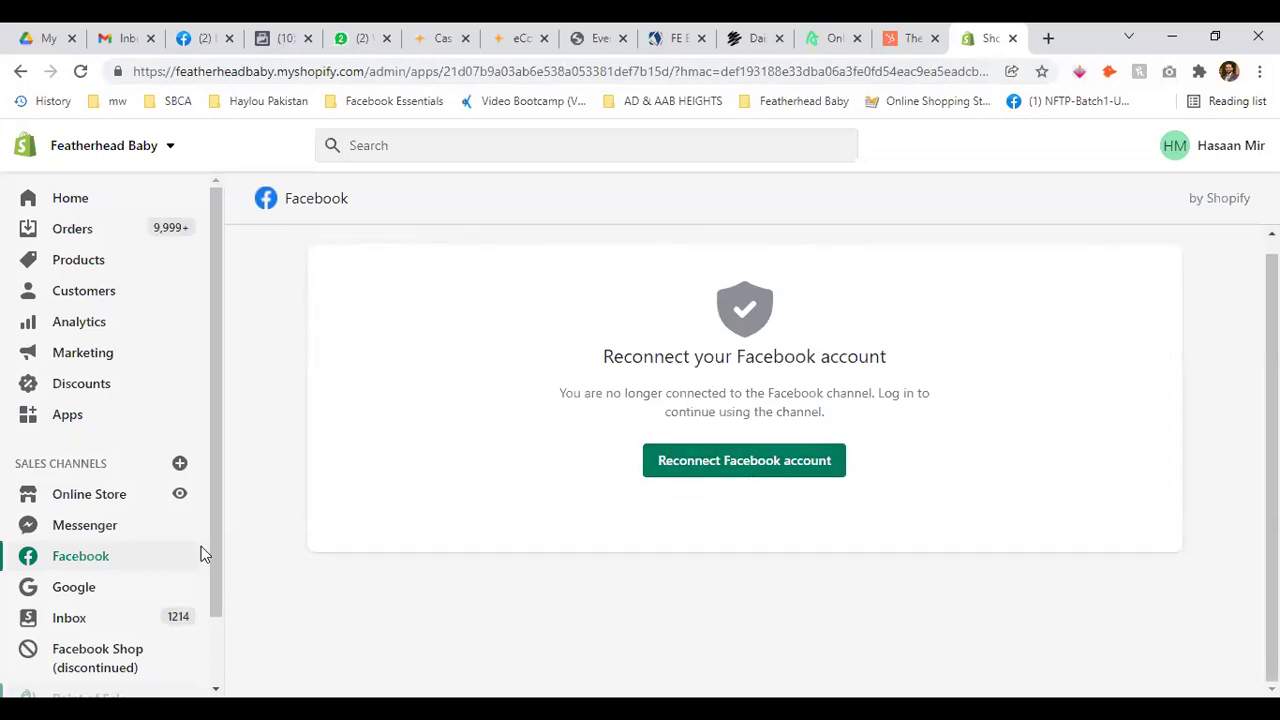
scroll(117, 557, "down", 1)
scroll(120, 560, "down", 1)
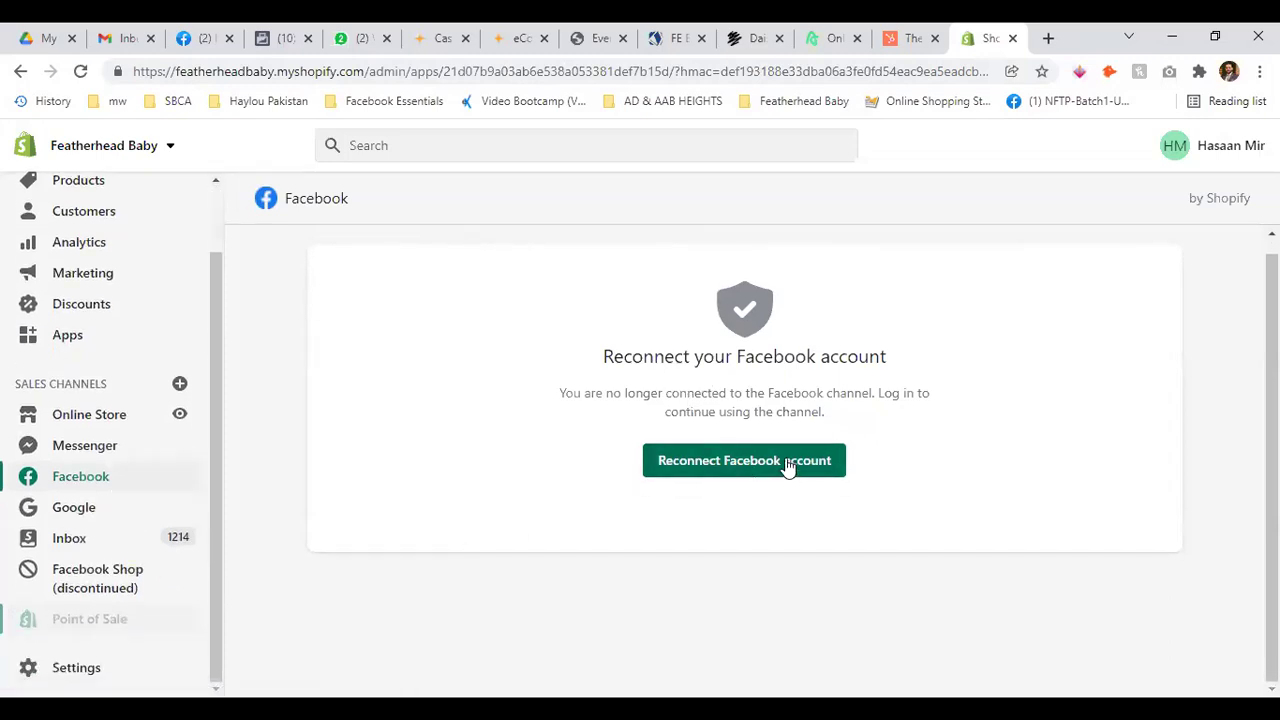
Reconnect the Facebook account and review the Facebook Shop, Instagram Shopping, Marketing and Messenger feature cards
left_click(785, 462)
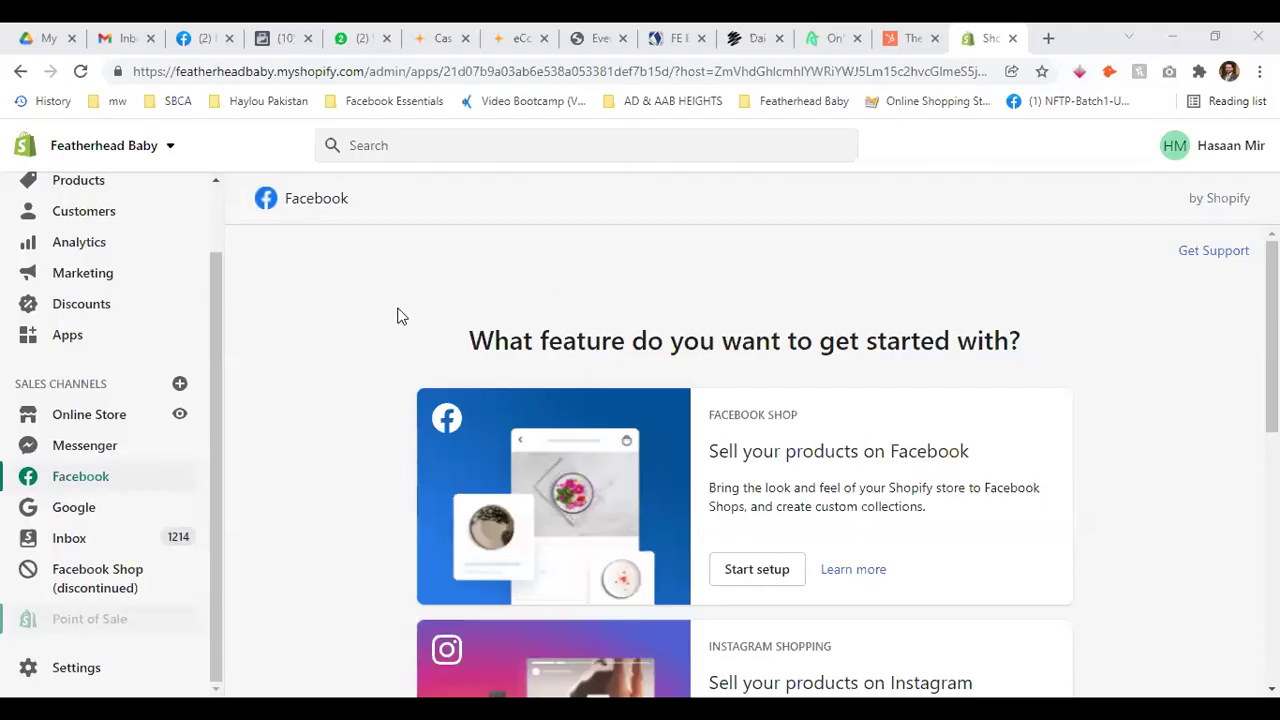
scroll(369, 304, "down", 3)
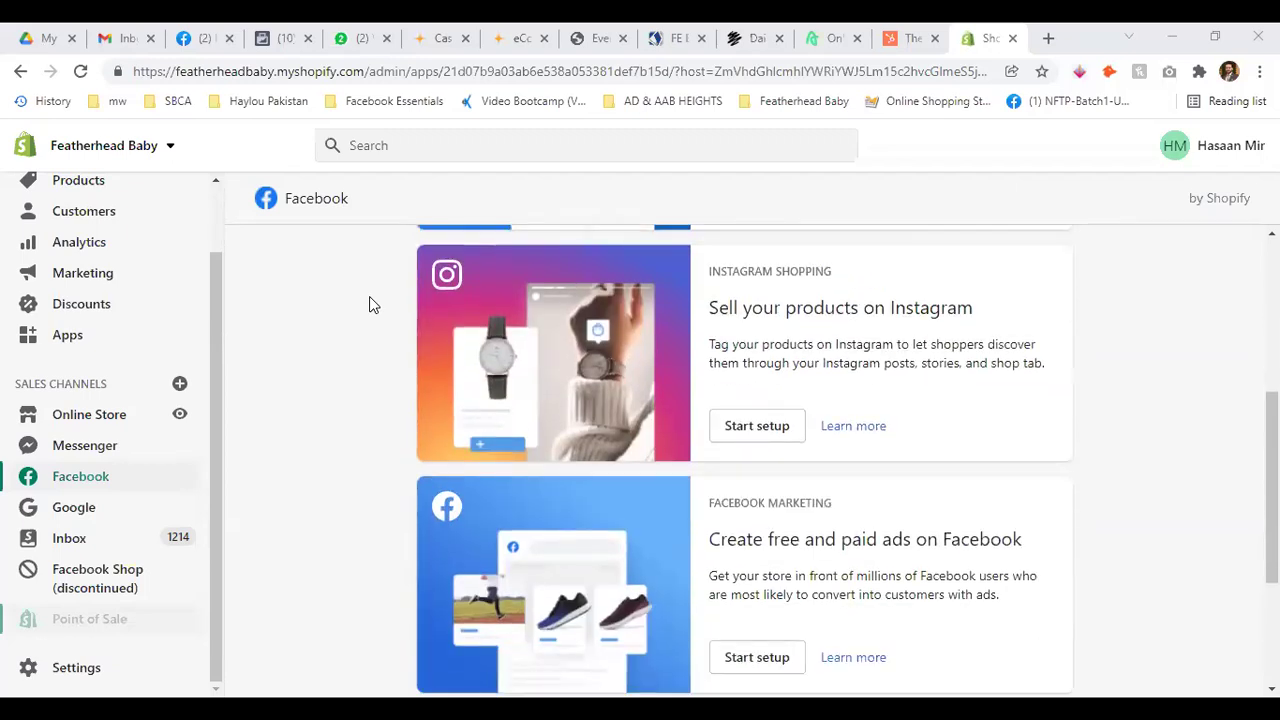
scroll(508, 316, "down", 2)
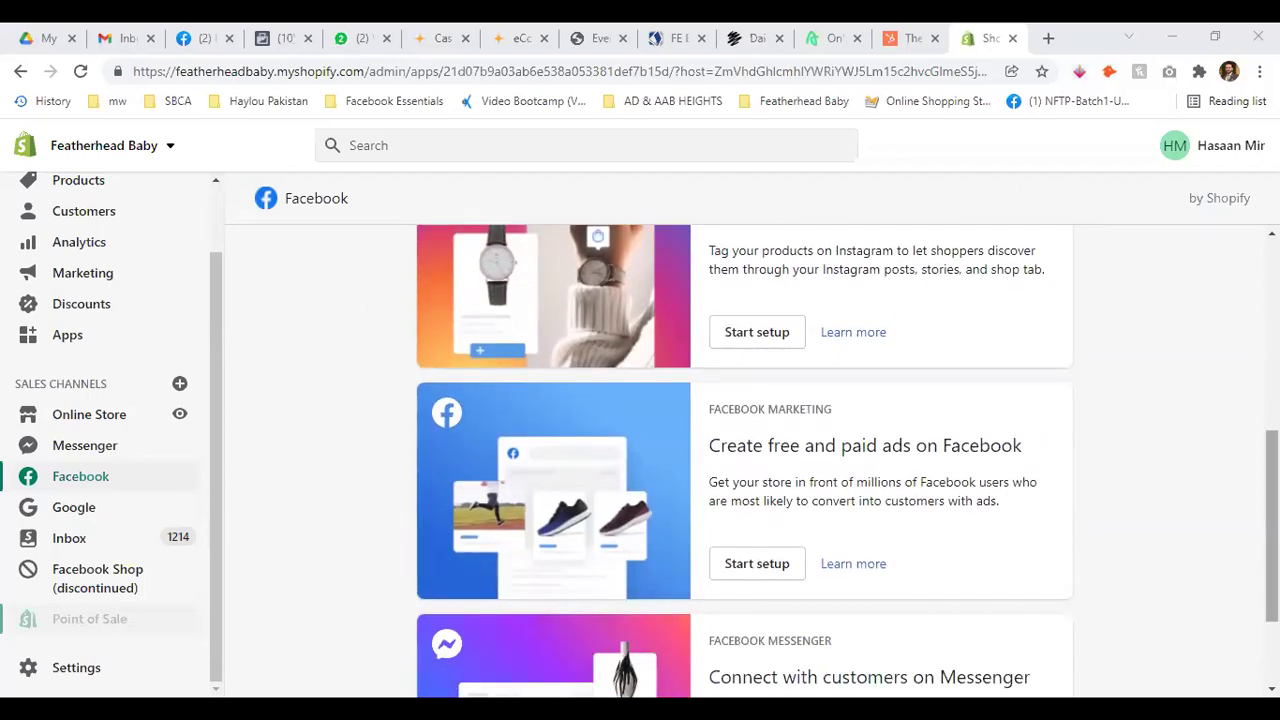
scroll(744, 460, "down", 2)
scroll(744, 460, "up", 6)
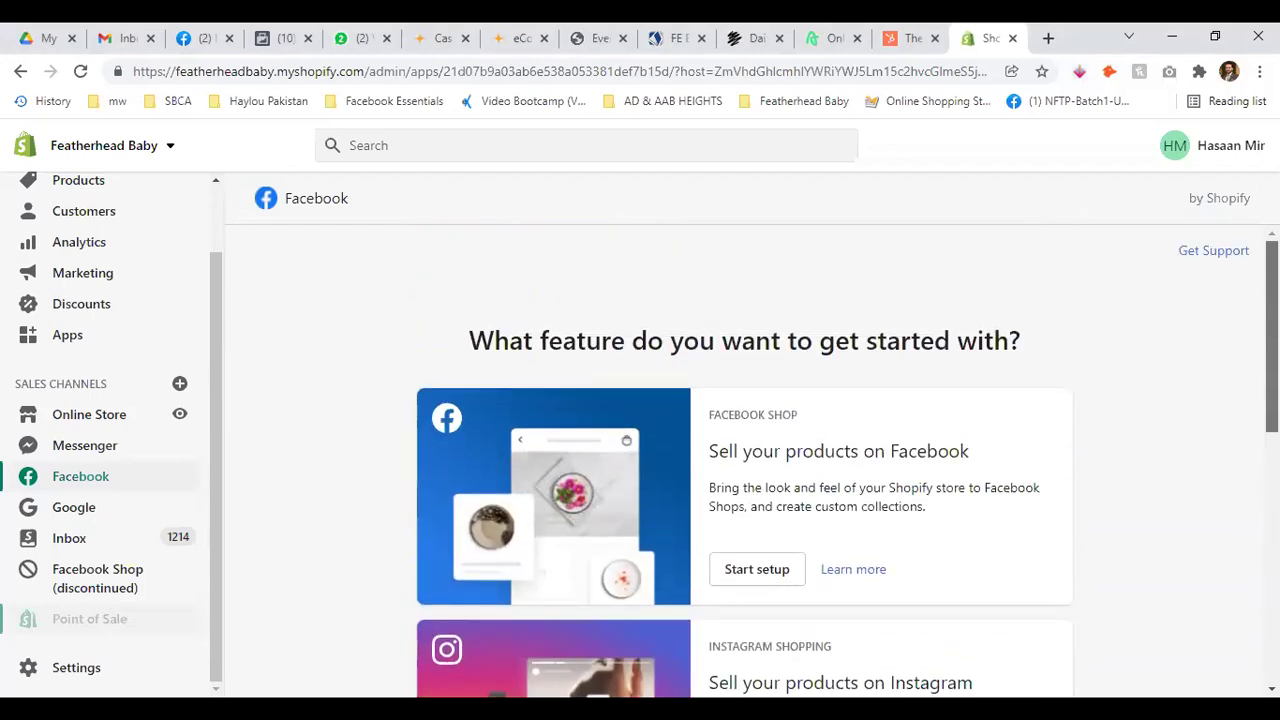
scroll(510, 435, "down", 2)
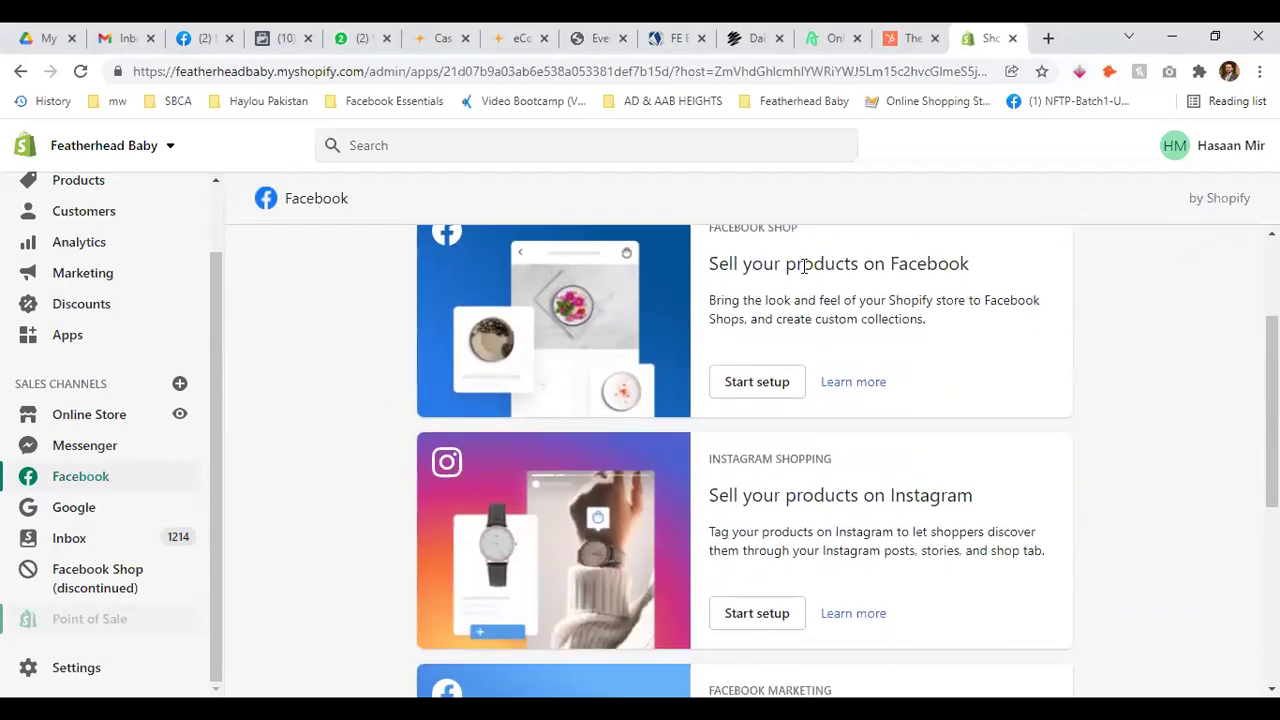
left_click(760, 389)
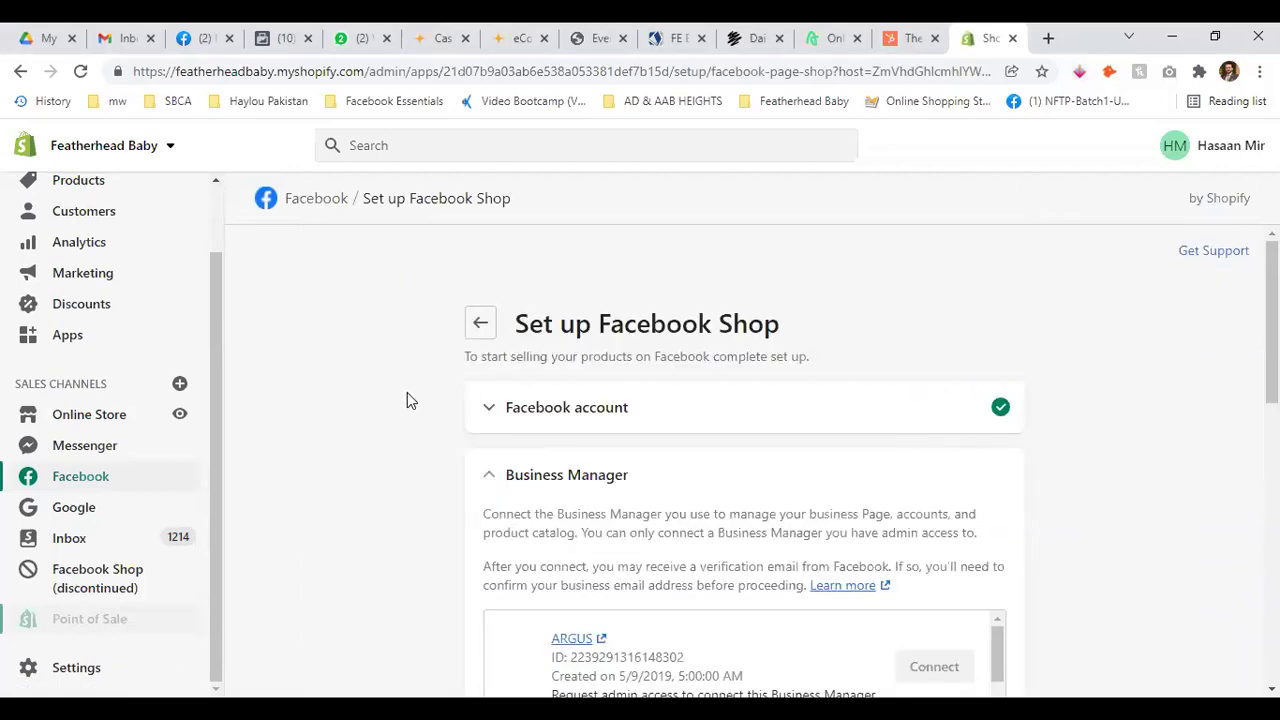
scroll(660, 380, "down", 2)
scroll(540, 310, "down", 5)
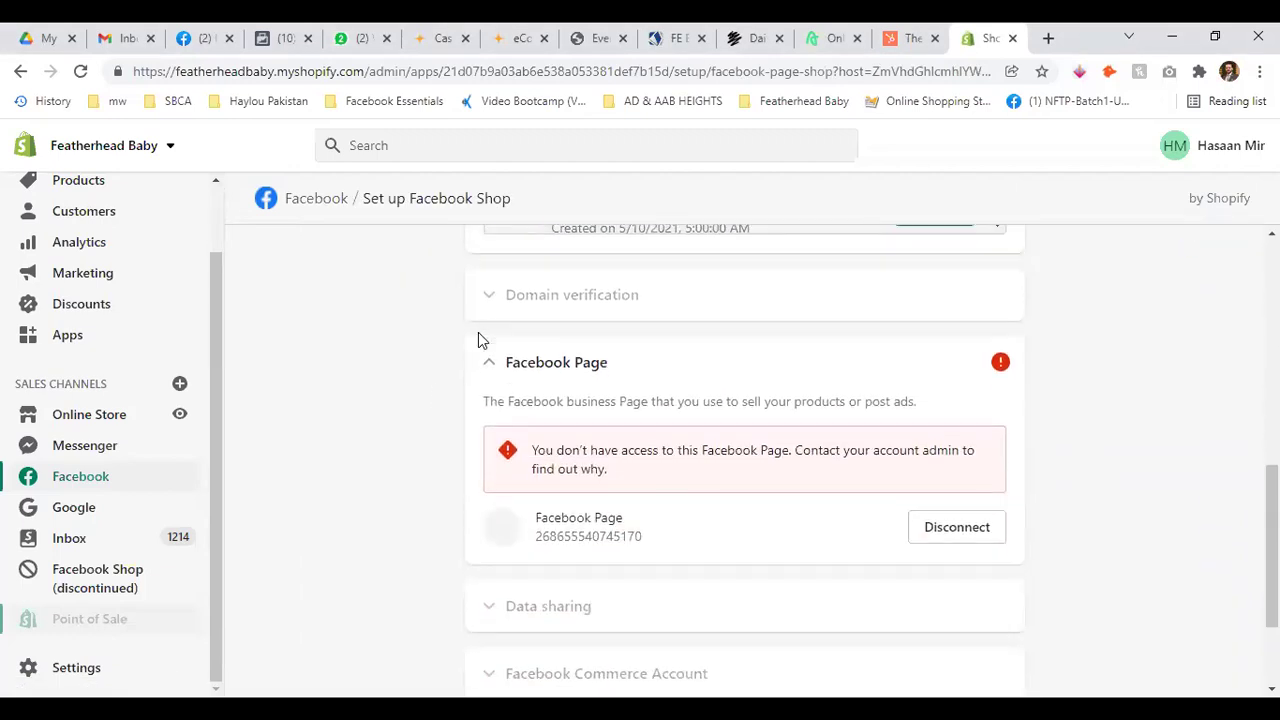
scroll(450, 338, "down", 1)
scroll(420, 337, "down", 1)
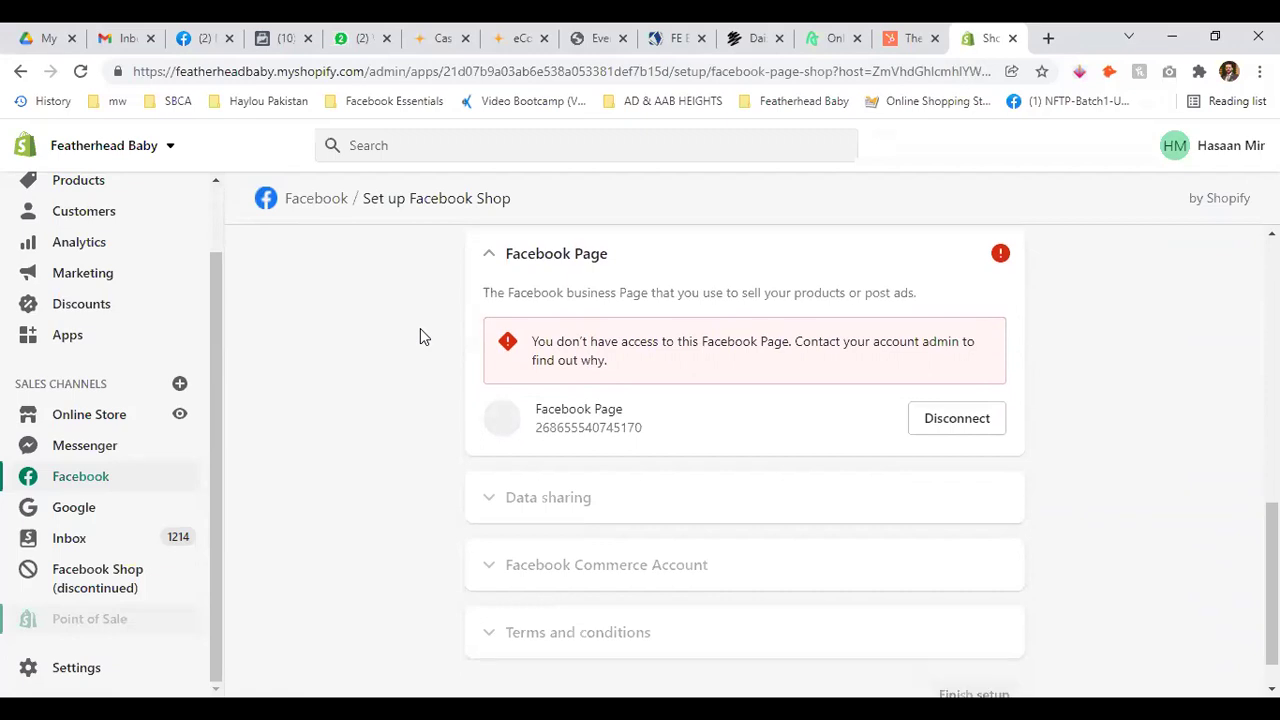
scroll(952, 463, "up", 2)
scroll(975, 478, "down", 2)
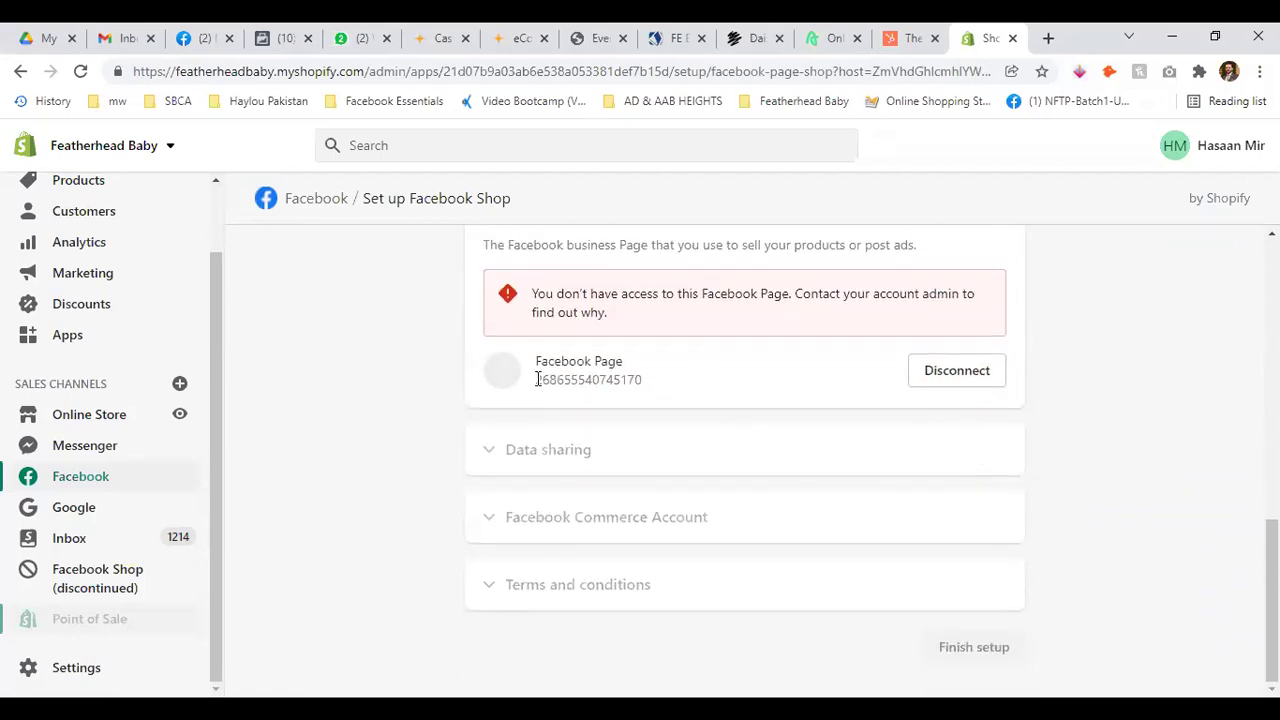
scroll(521, 387, "up", 1)
scroll(521, 383, "up", 2)
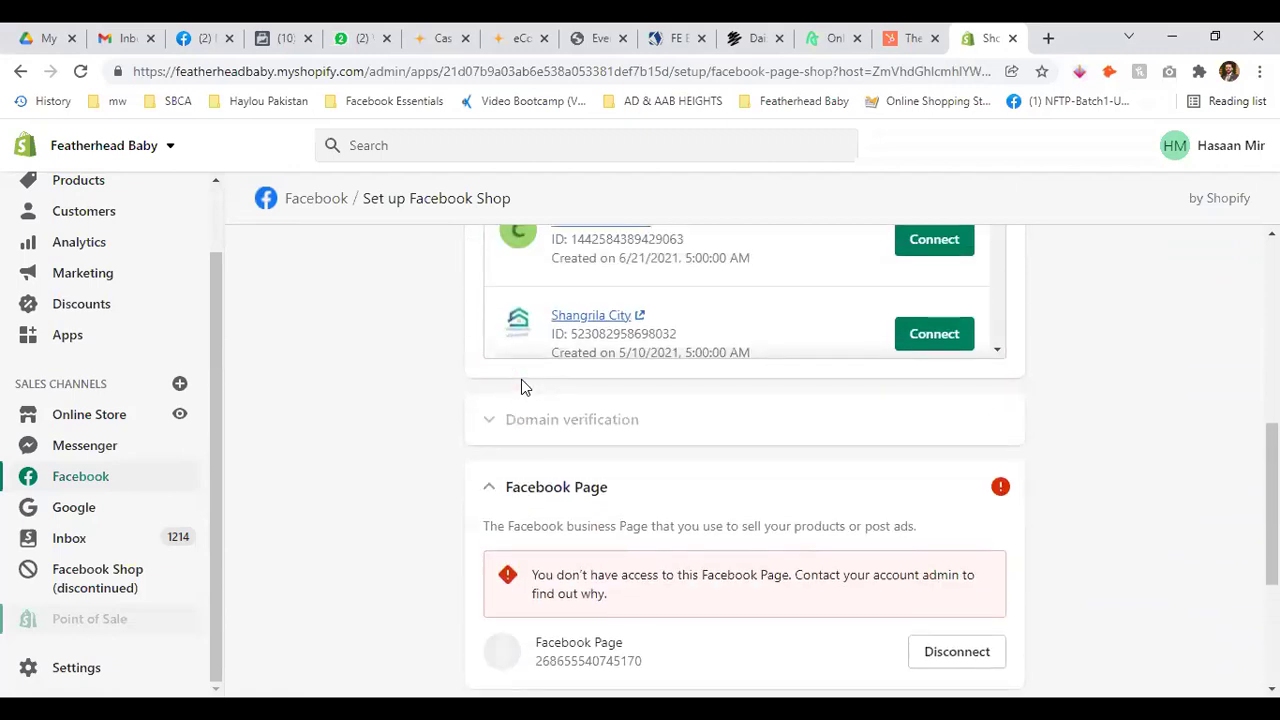
scroll(520, 370, "up", 4)
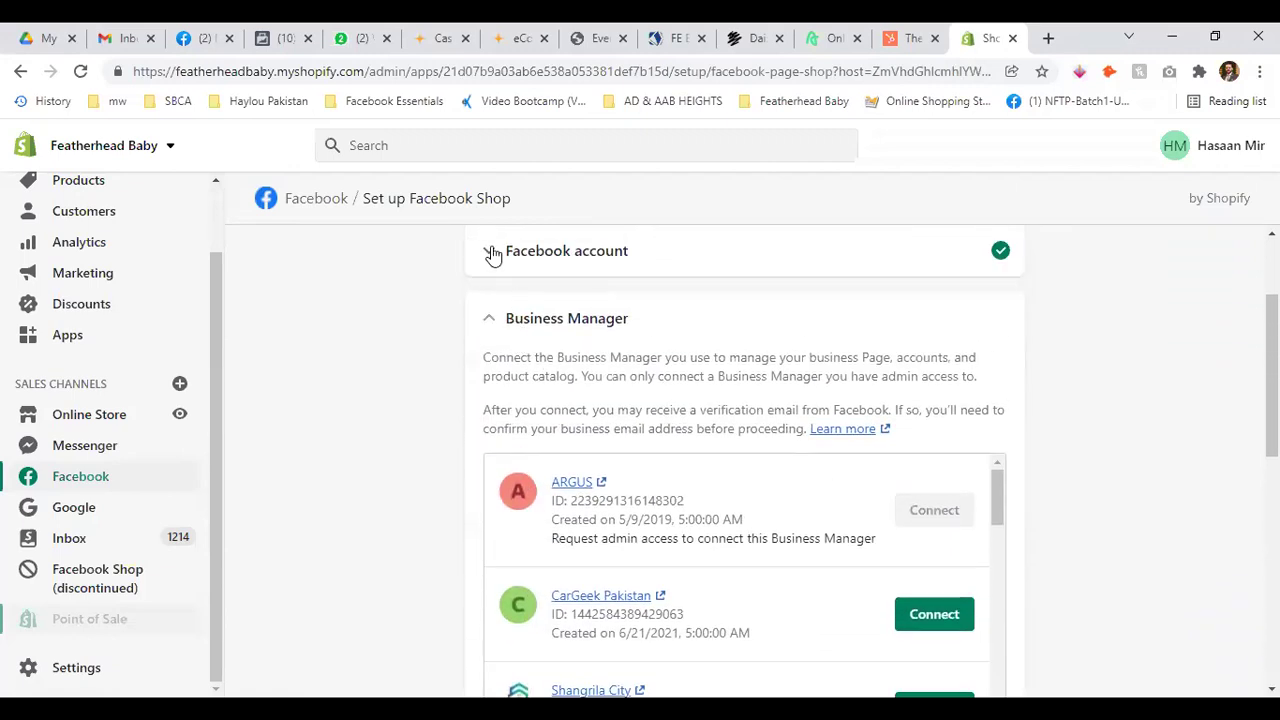
left_click(491, 252)
left_click(491, 252)
scroll(892, 463, "down", 1)
scroll(976, 480, "down", 1)
scroll(1100, 420, "down", 4)
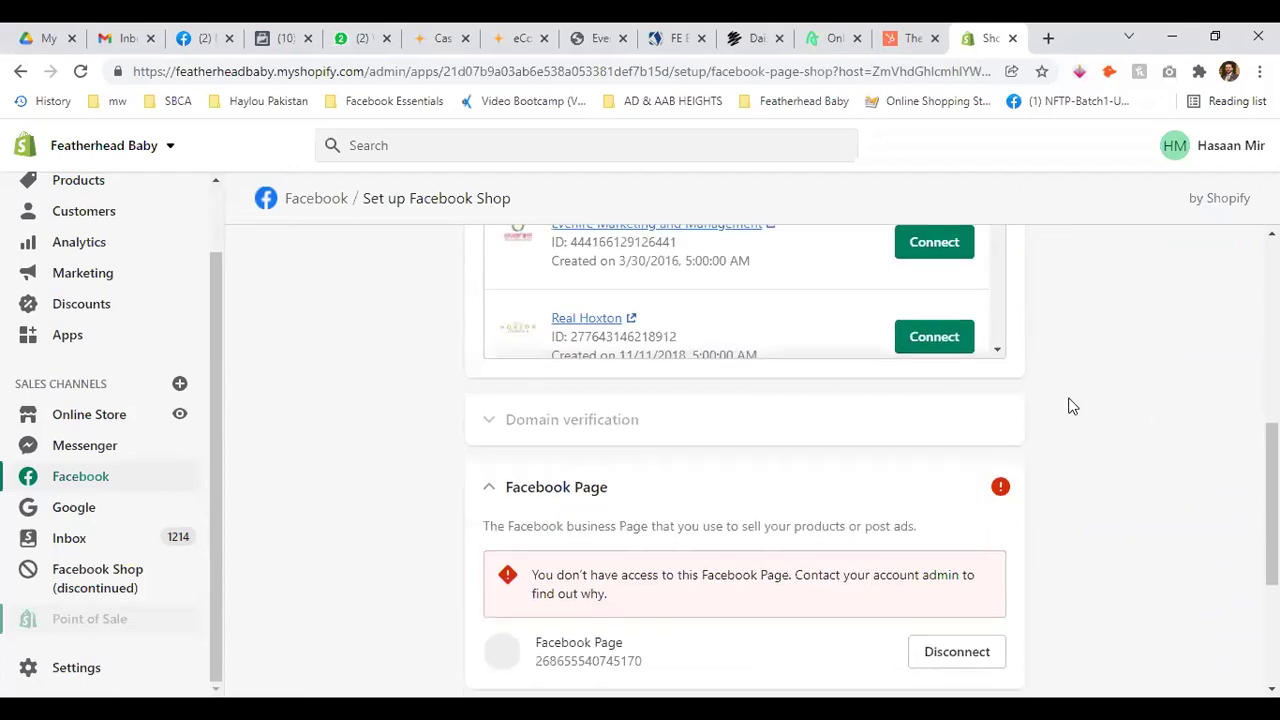
scroll(838, 284, "down", 1)
scroll(845, 284, "down", 5)
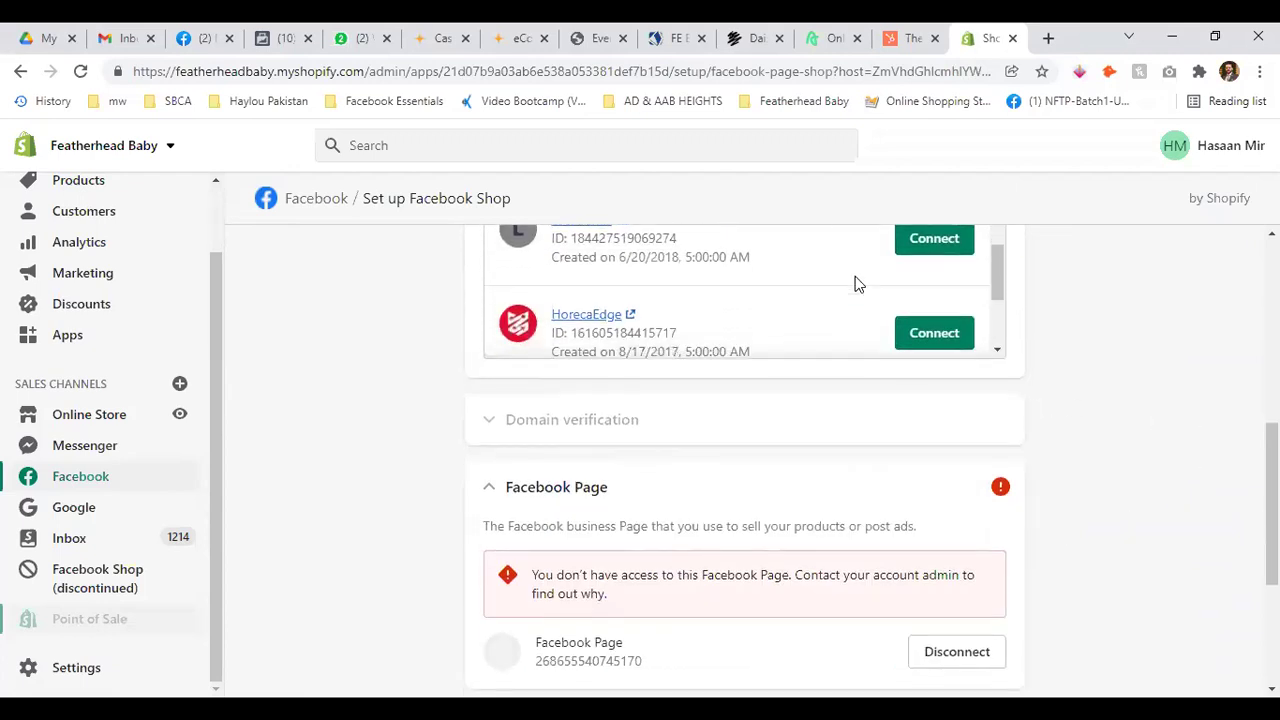
scroll(870, 288, "up", 6)
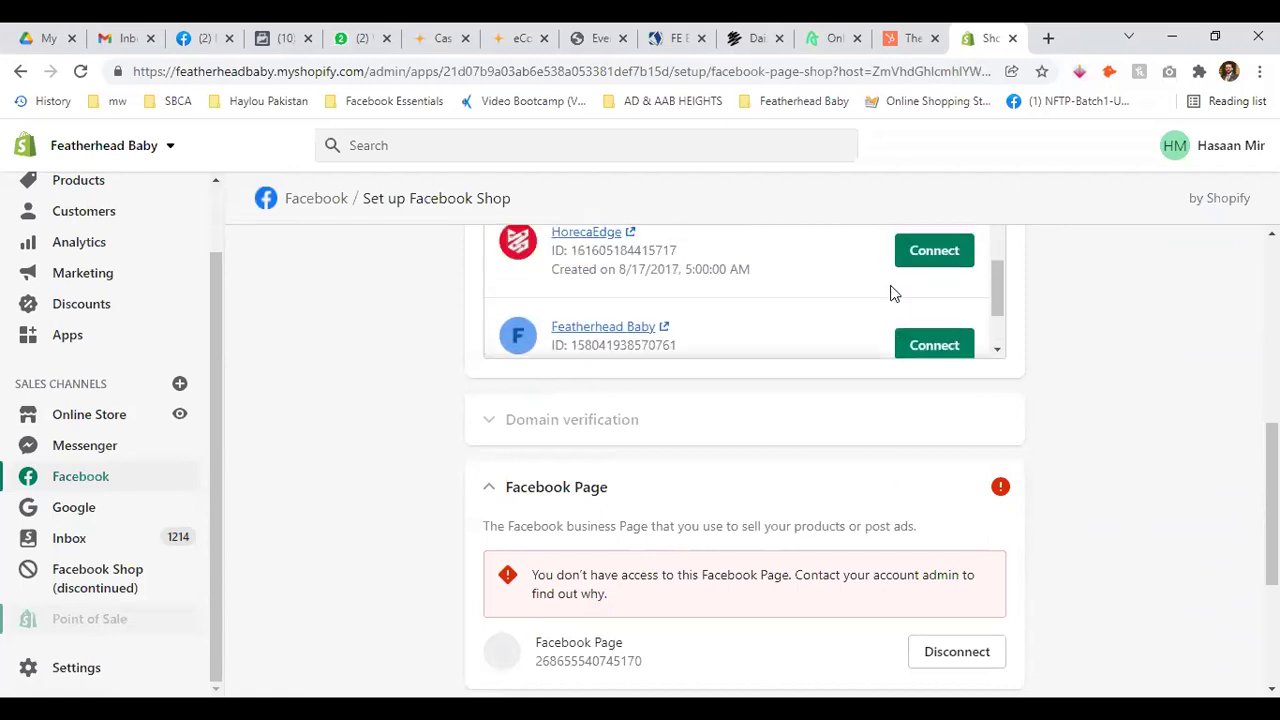
scroll(893, 293, "up", 3)
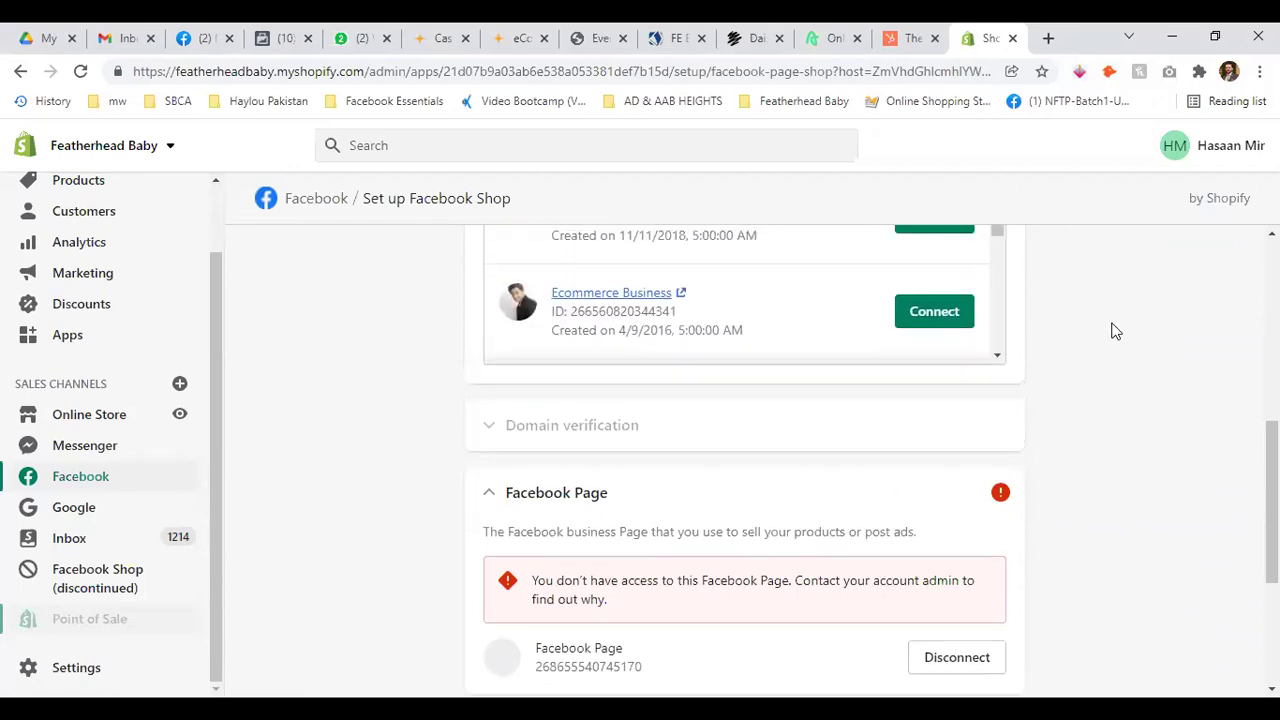
scroll(1114, 331, "up", 2)
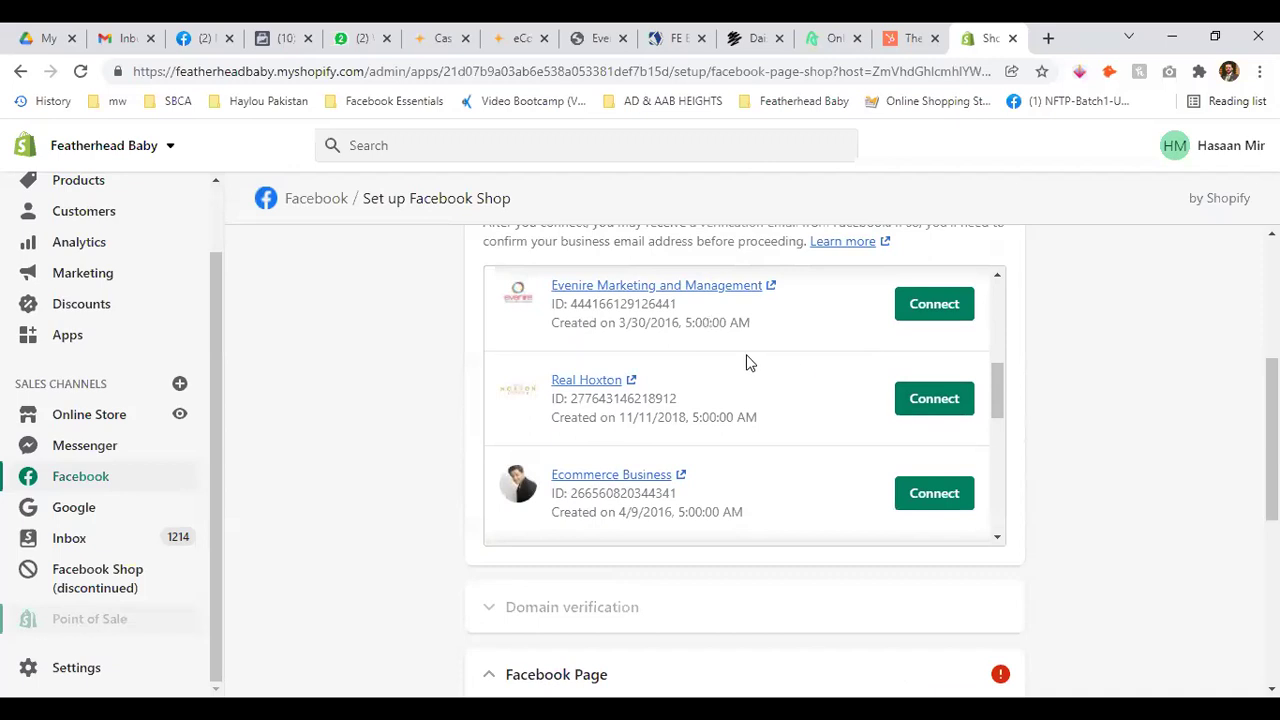
Connect Evenire Marketing, then connect the Ecommerce Business Business Manager instead for the shop setup
left_click(945, 308)
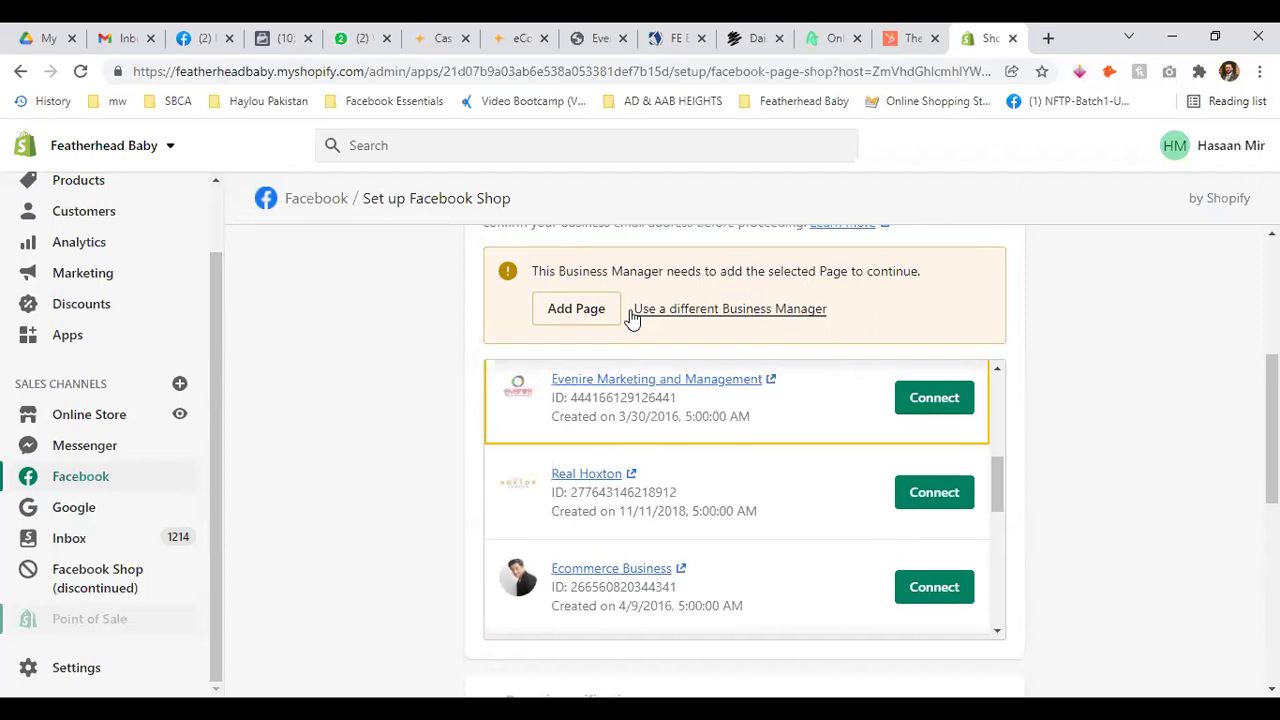
left_click(934, 591)
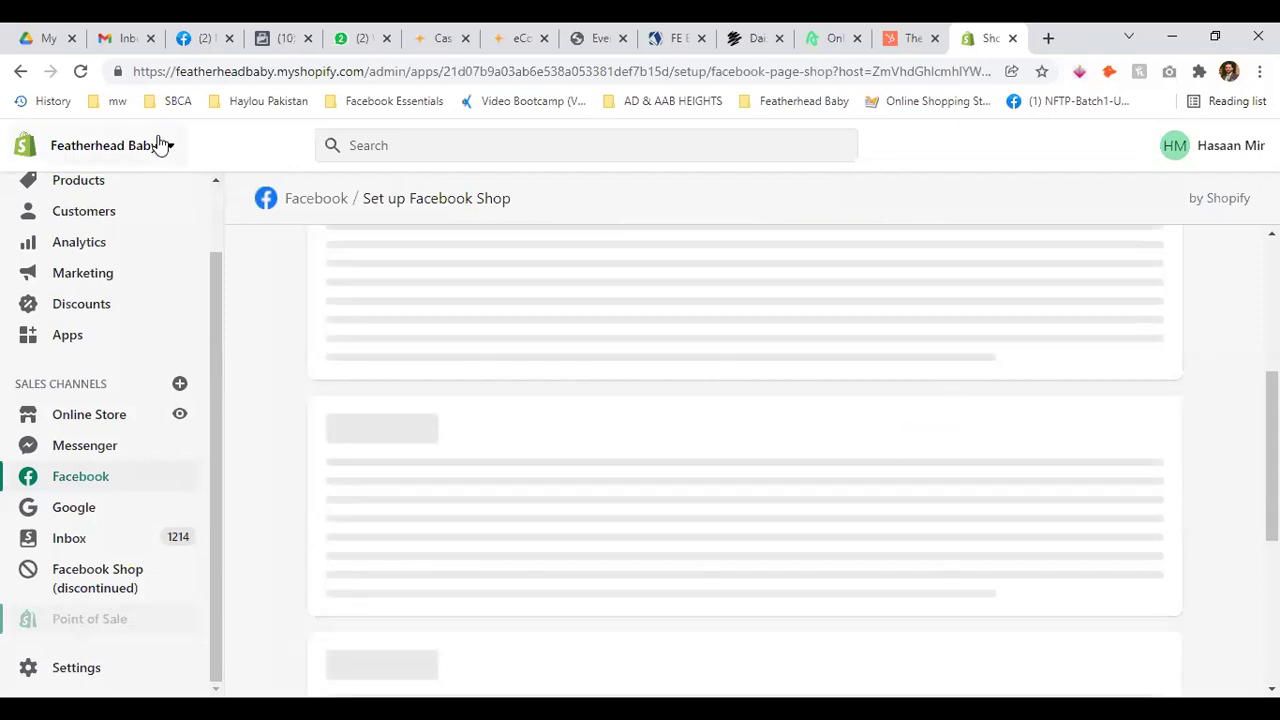
scroll(489, 337, "down", 2)
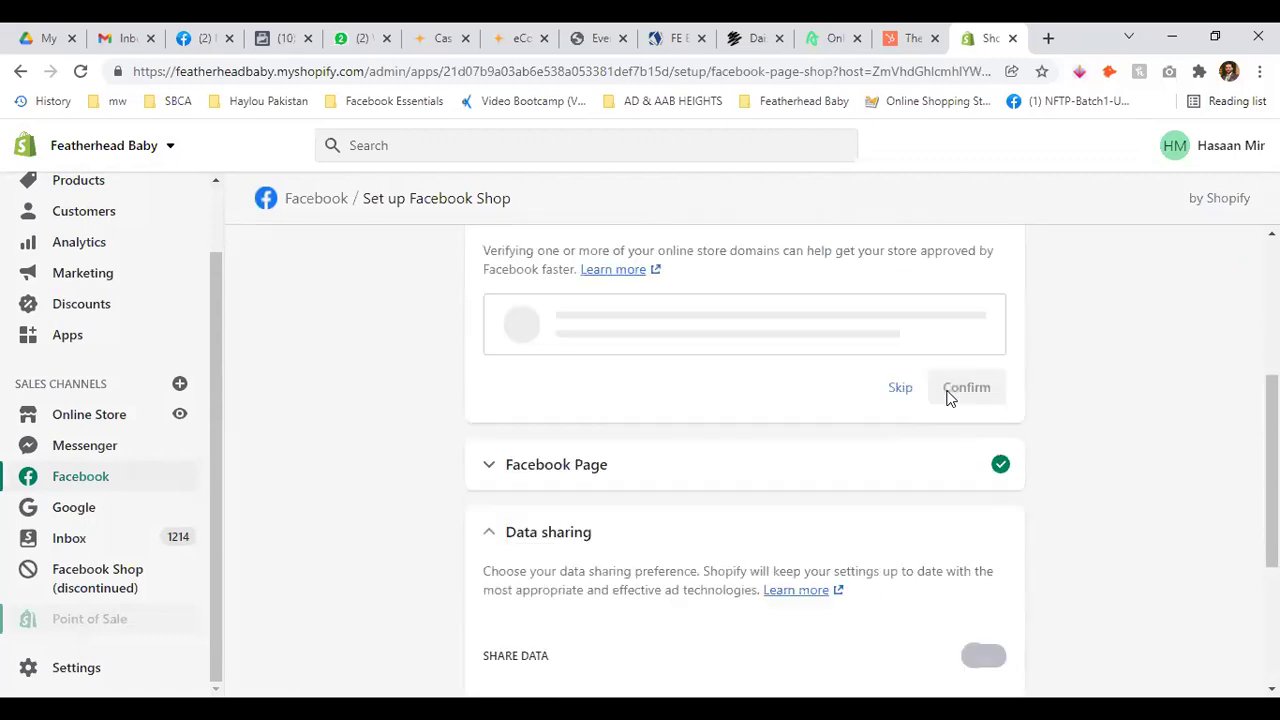
Turn on customer data sharing at the Maximum preference and review the Business Manager step
left_click(1002, 375)
scroll(680, 386, "down", 3)
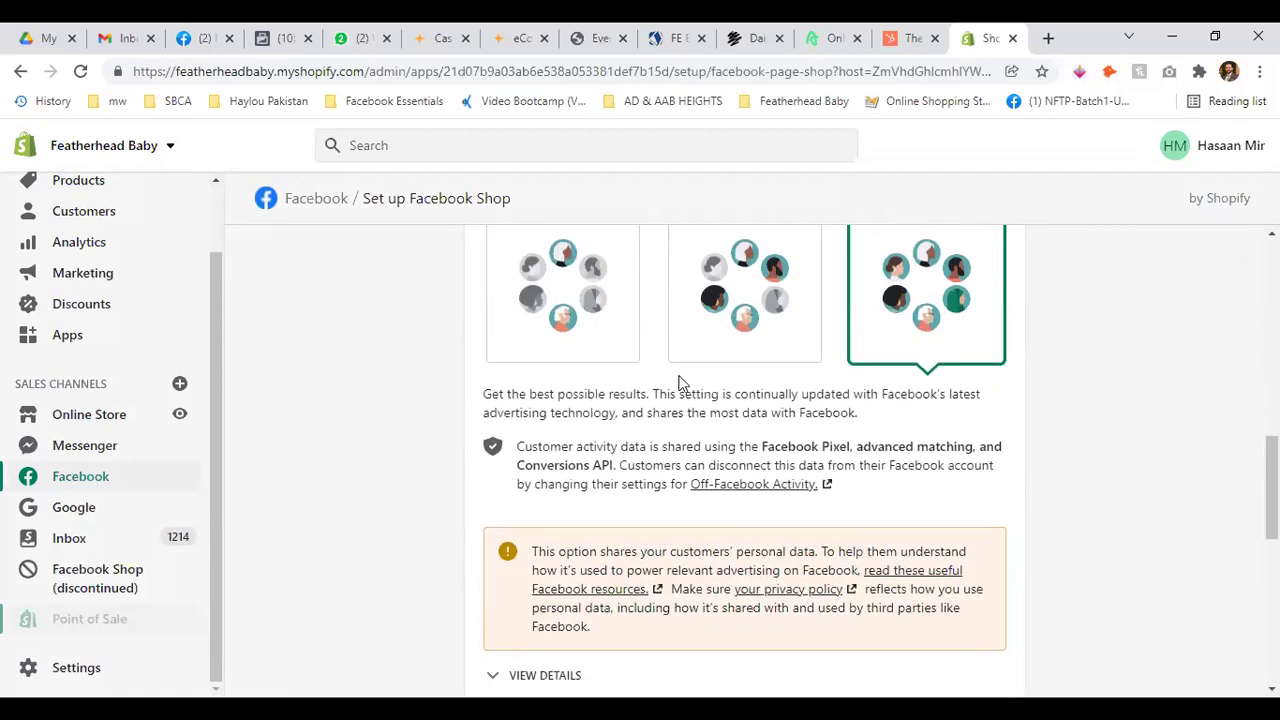
scroll(650, 415, "down", 3)
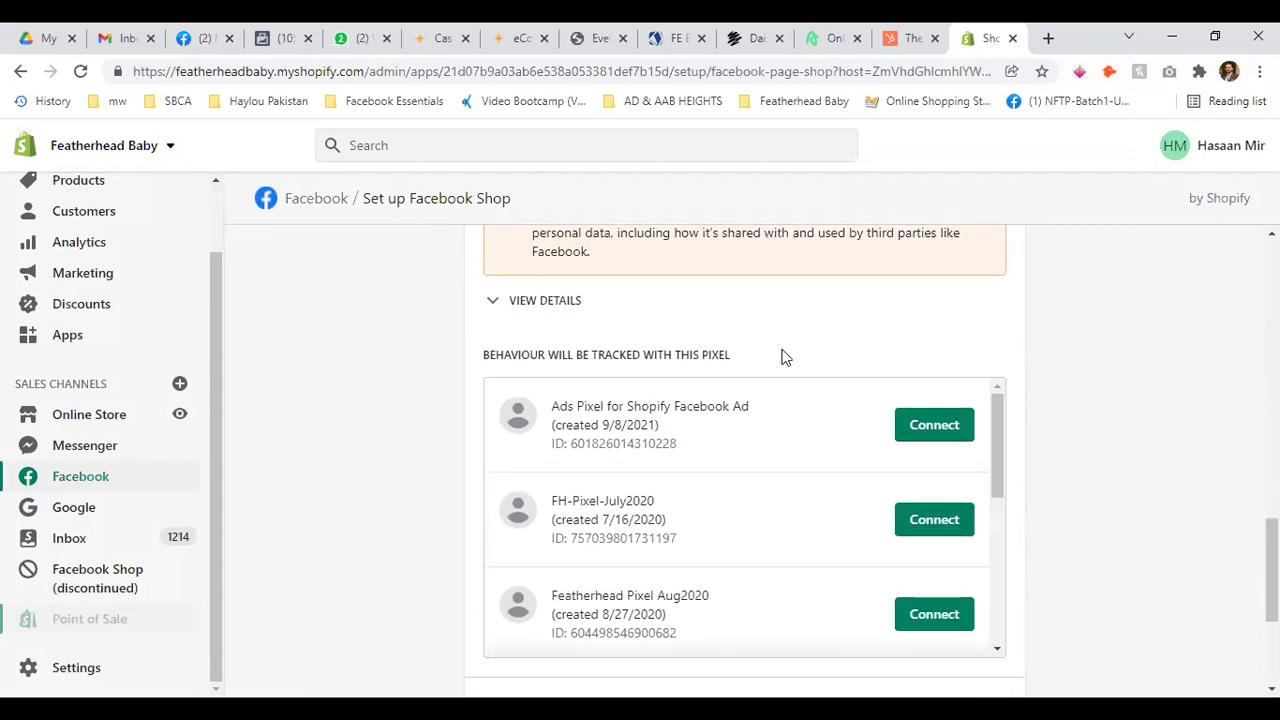
scroll(400, 356, "up", 4)
scroll(488, 380, "down", 5)
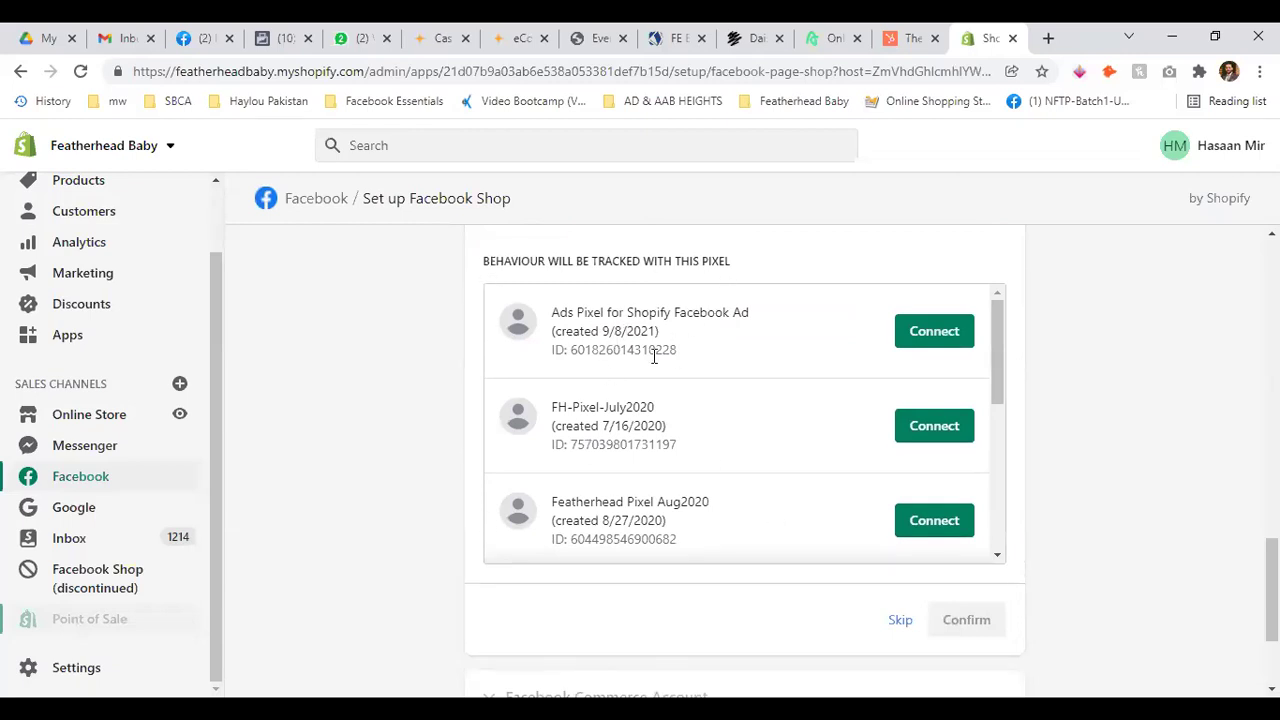
scroll(655, 355, "down", 1)
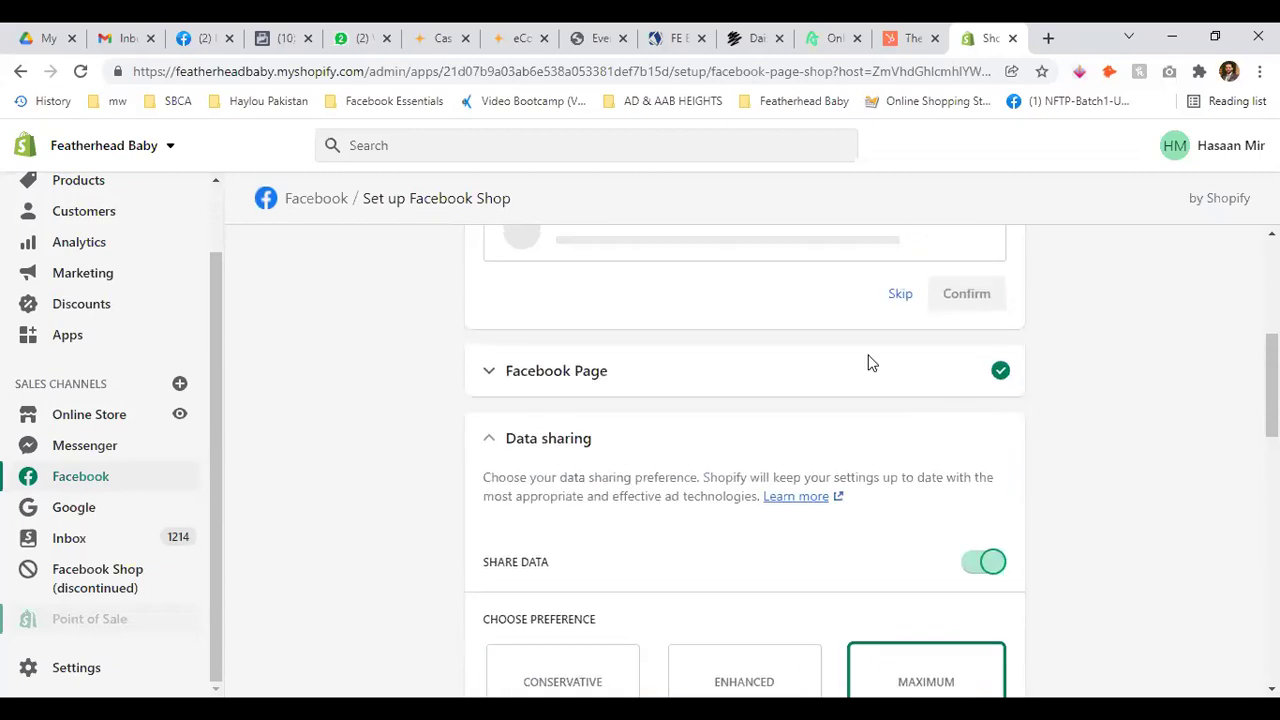
left_click(575, 438)
left_click(590, 440)
Connect the FH-Pixel-July2020 pixel for tracking
scroll(717, 440, "down", 5)
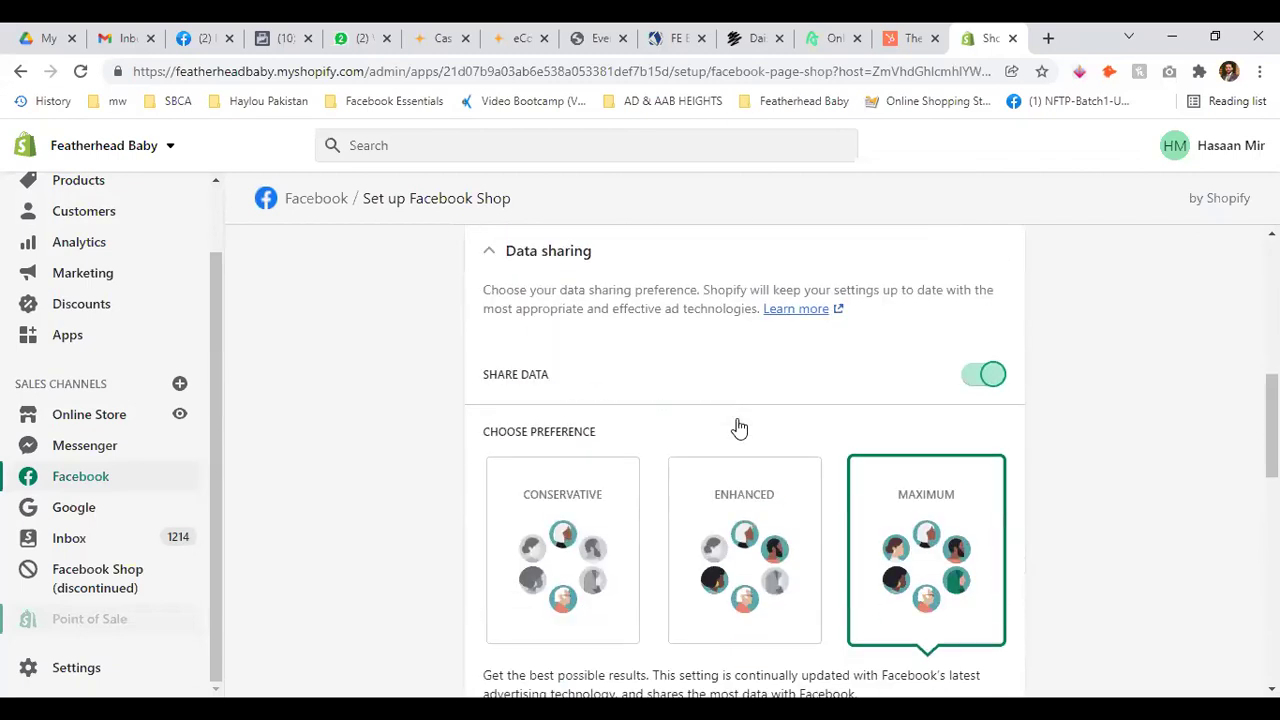
scroll(1109, 277, "down", 5)
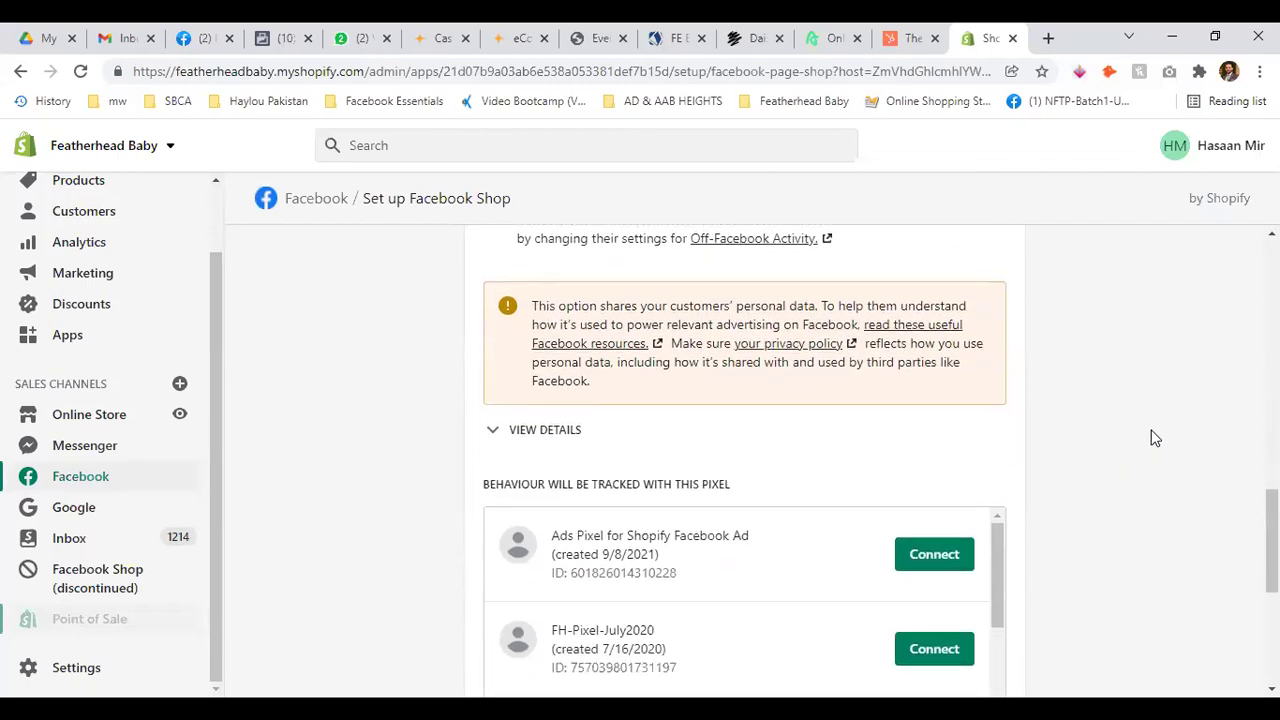
scroll(1150, 438, "down", 2)
scroll(688, 366, "down", 1)
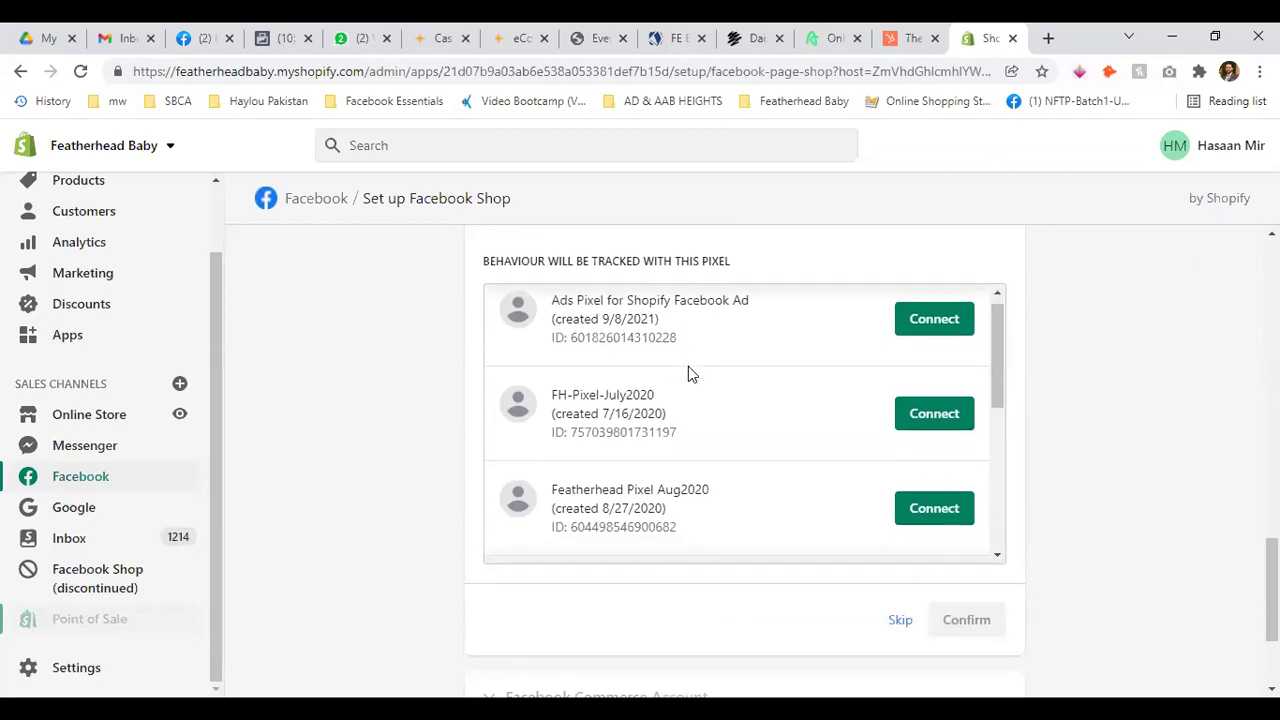
scroll(688, 366, "down", 4)
scroll(765, 440, "up", 3)
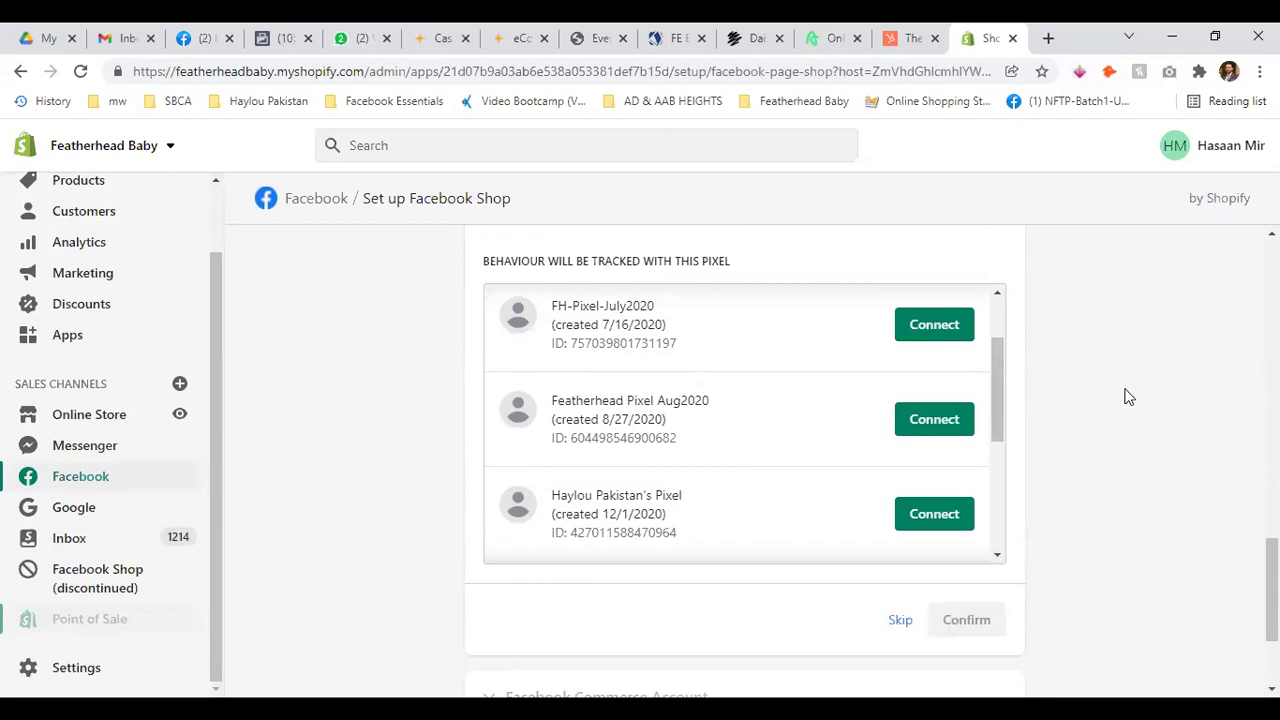
scroll(1125, 392, "up", 1)
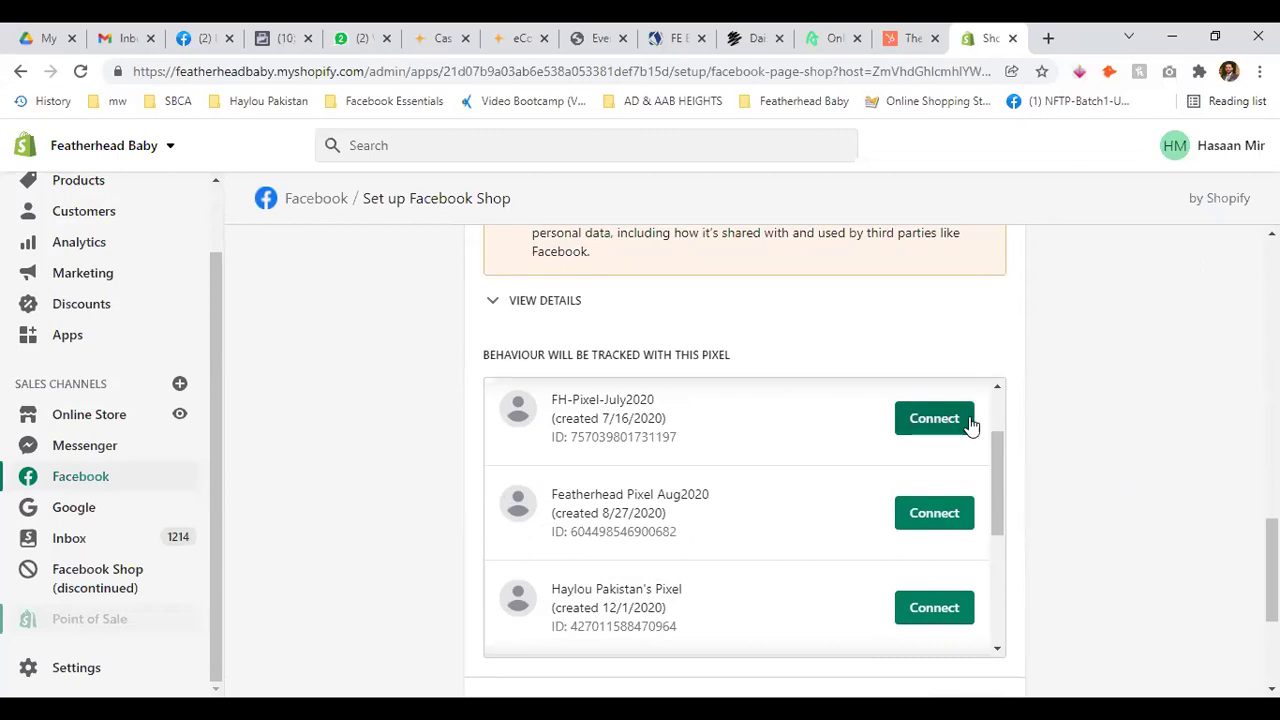
left_click(945, 419)
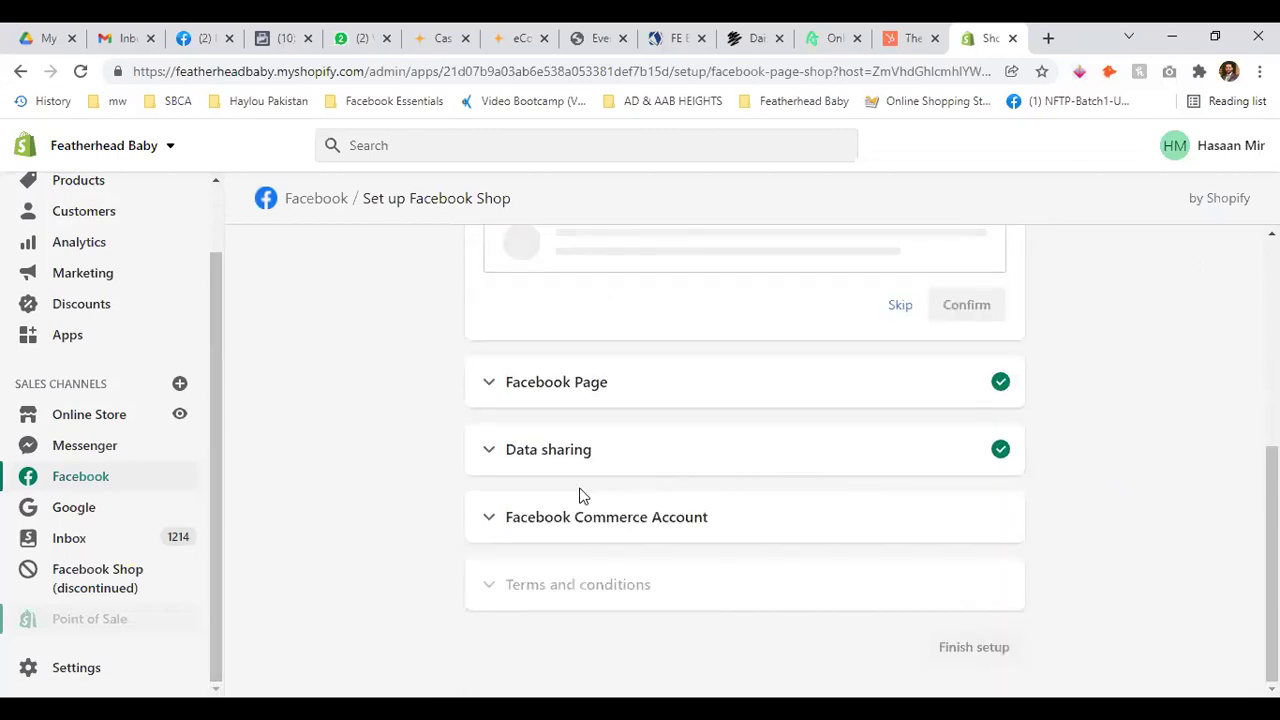
Skip domain verification and create a new Facebook Commerce Account
left_click(485, 514)
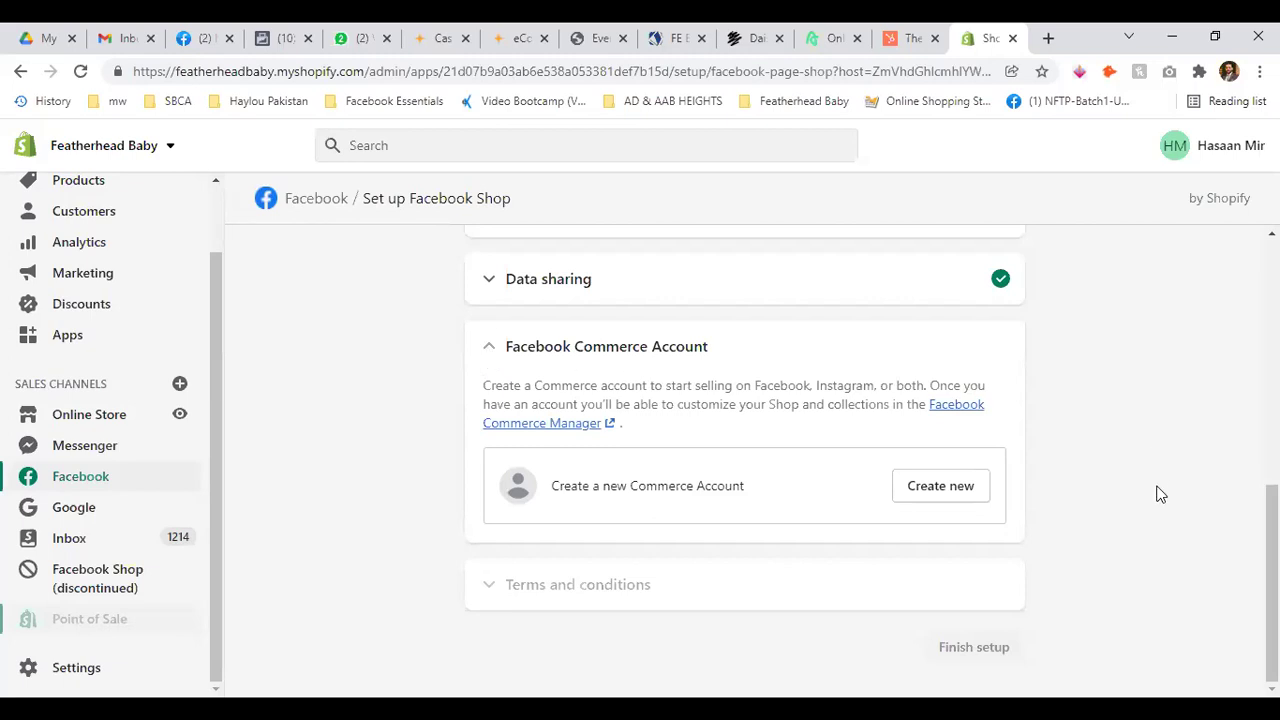
scroll(744, 460, "up", 5)
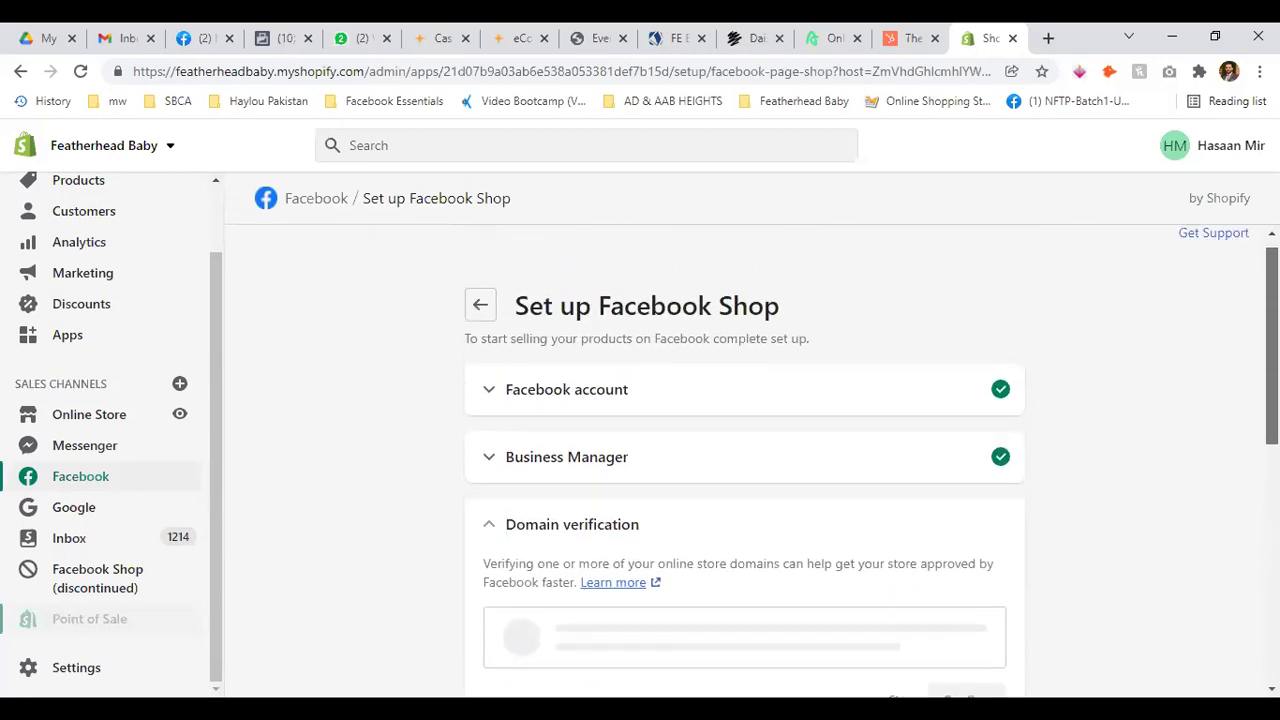
scroll(744, 460, "down", 2)
left_click(900, 446)
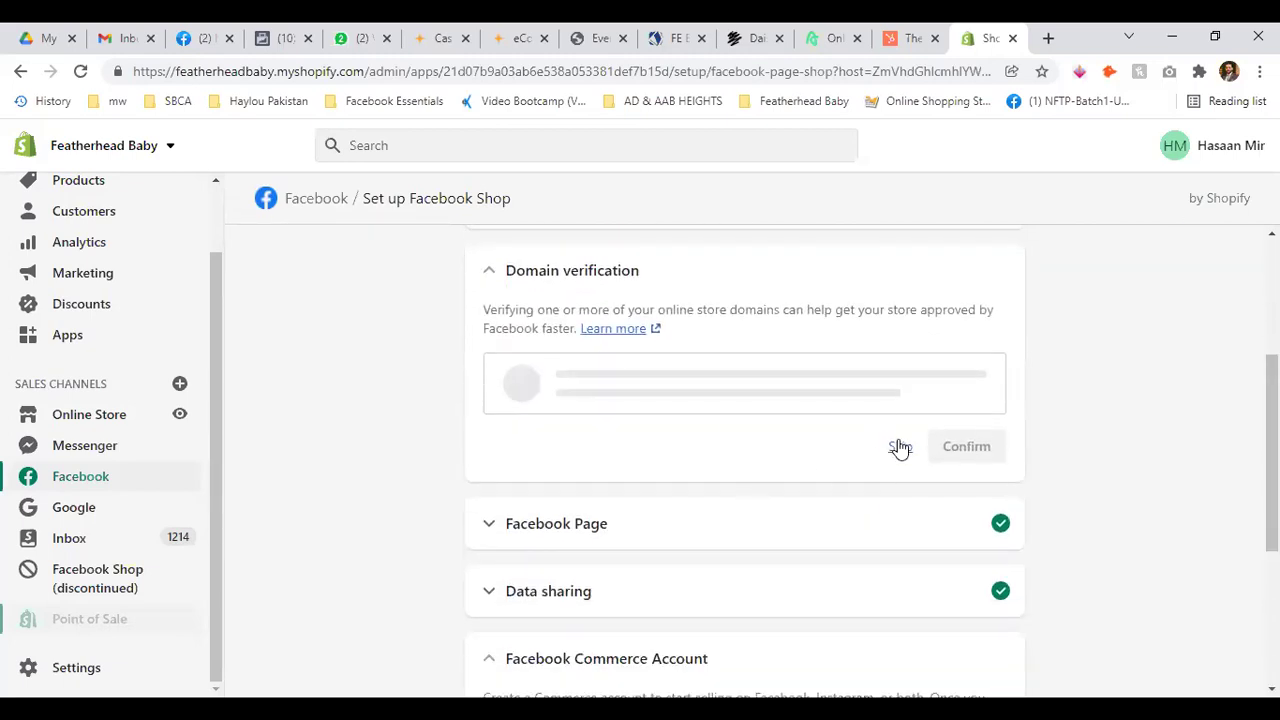
scroll(491, 391, "down", 2)
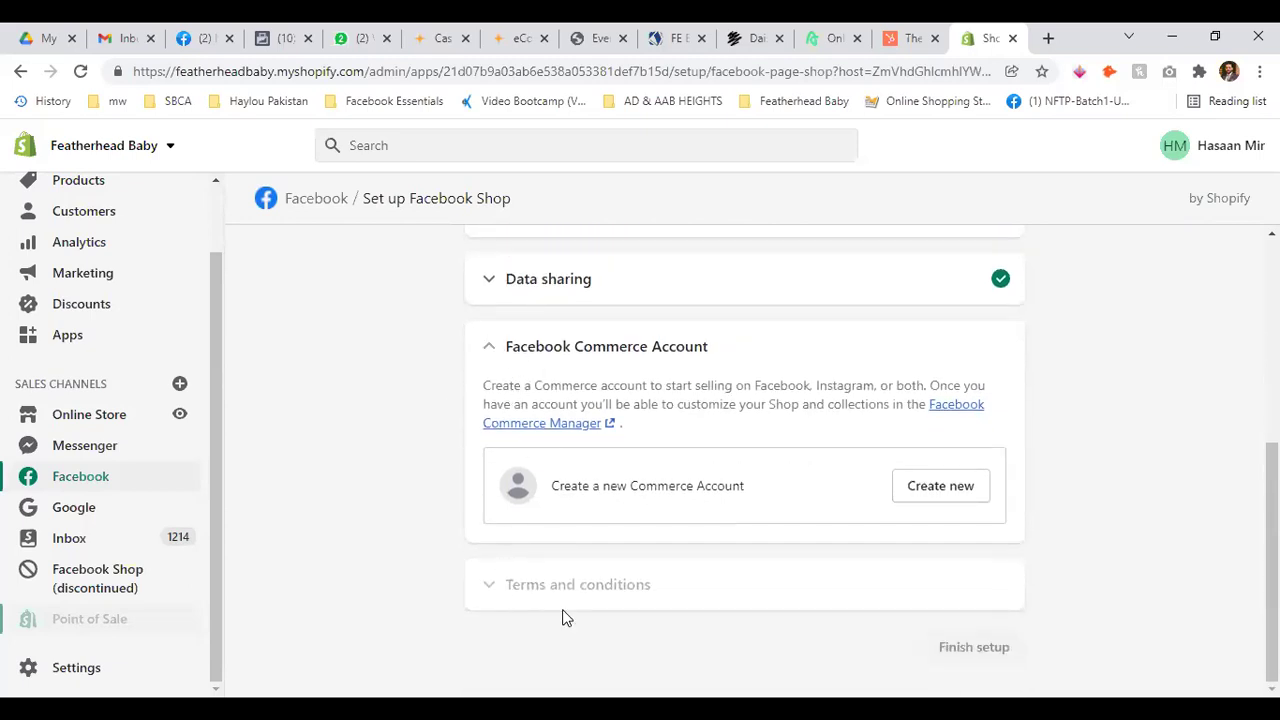
left_click(954, 486)
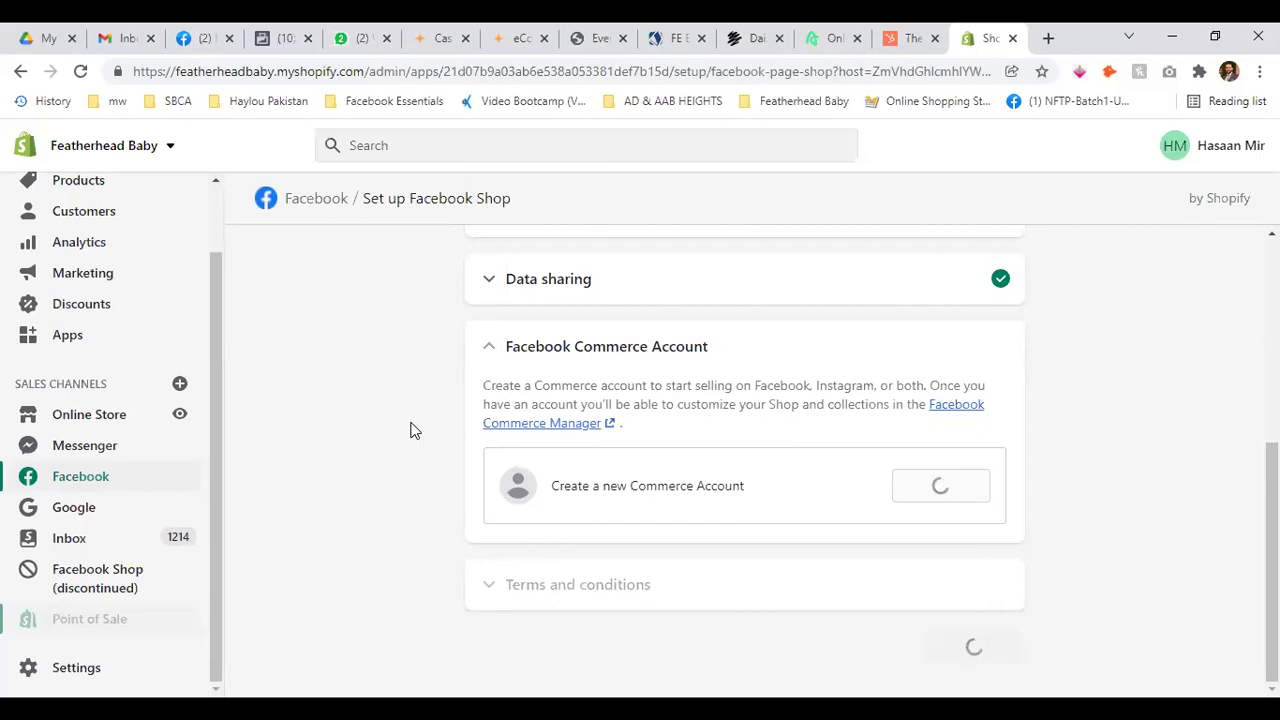
Expand the Domain verification step and skip it again
scroll(410, 430, "up", 4)
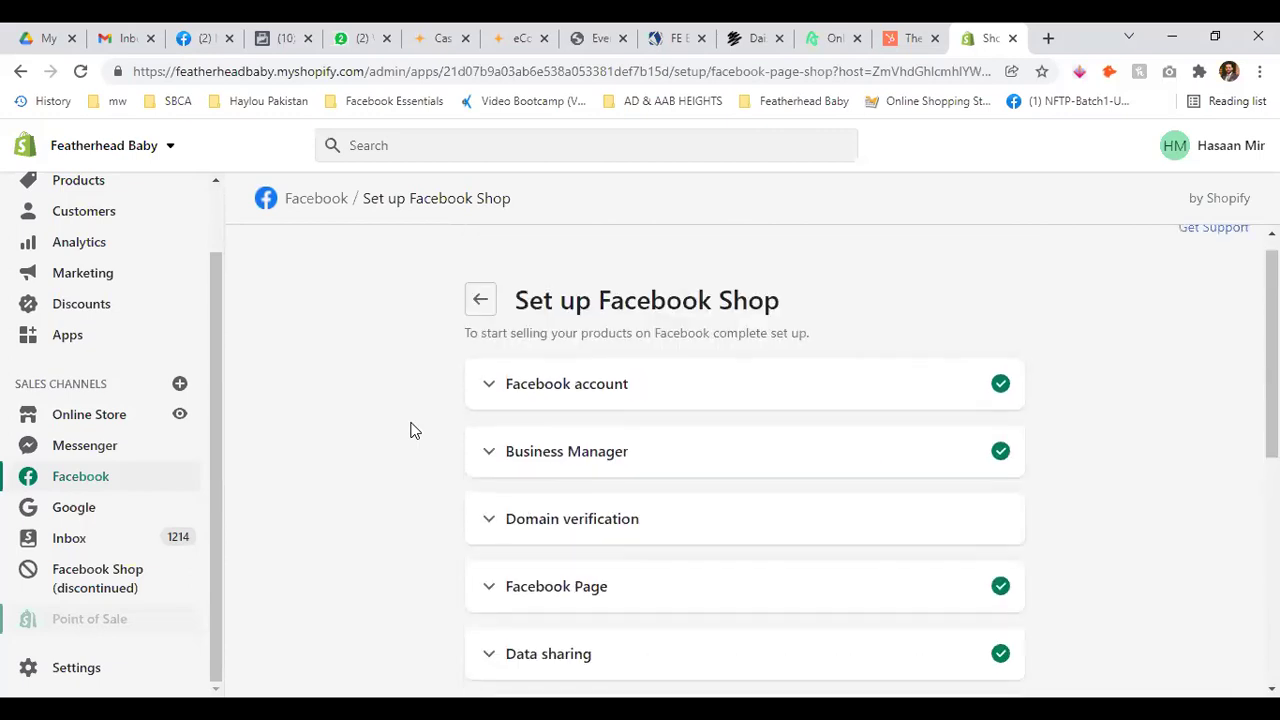
scroll(440, 436, "down", 1)
left_click(486, 427)
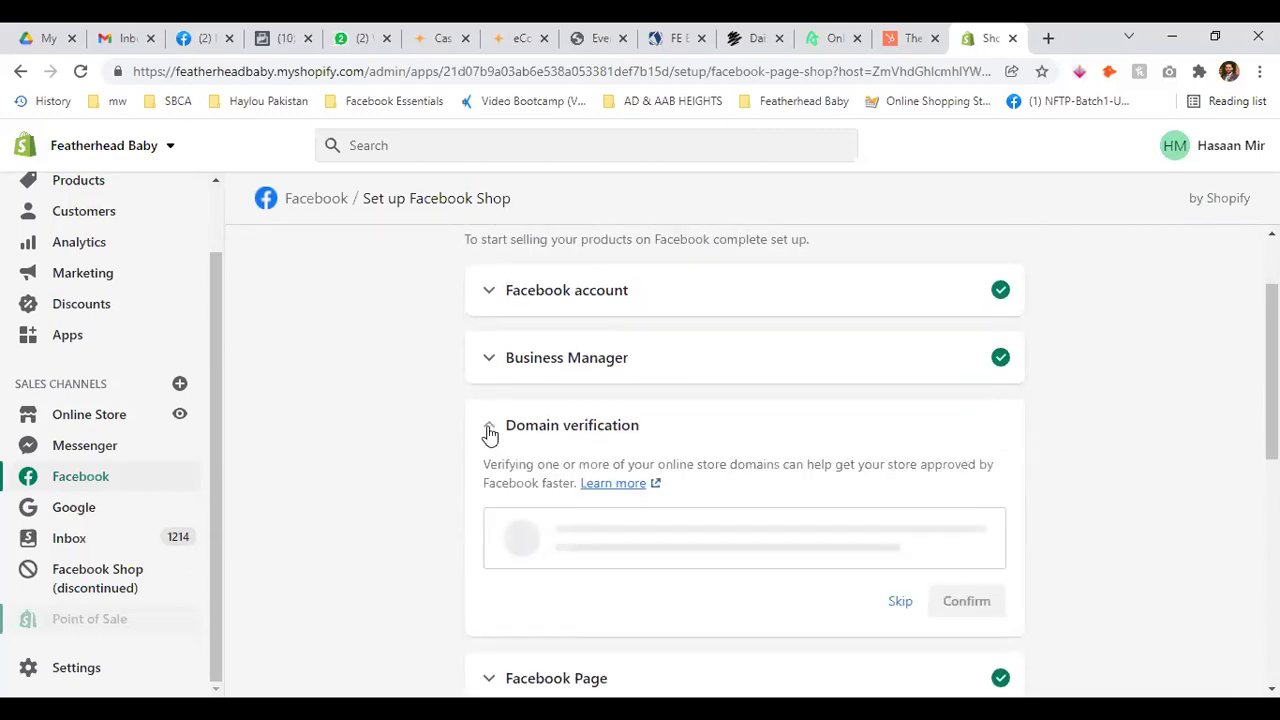
left_click(897, 602)
scroll(416, 414, "down", 4)
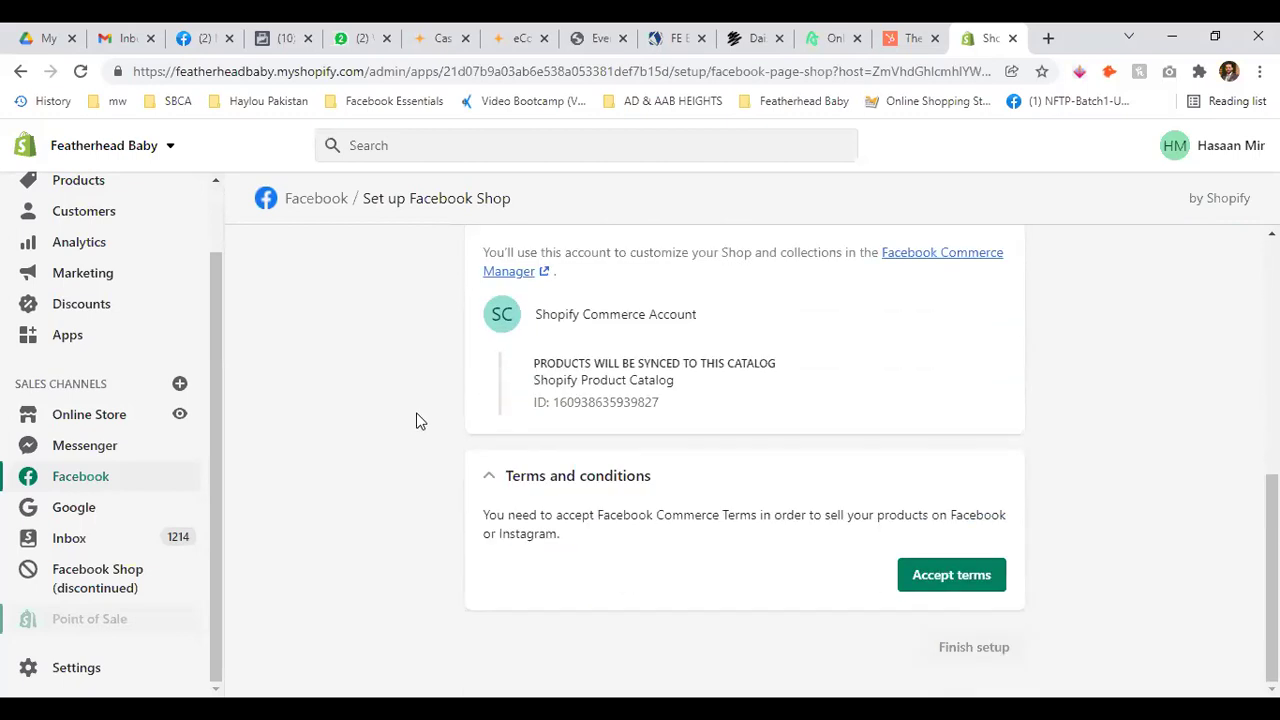
scroll(580, 400, "up", 1)
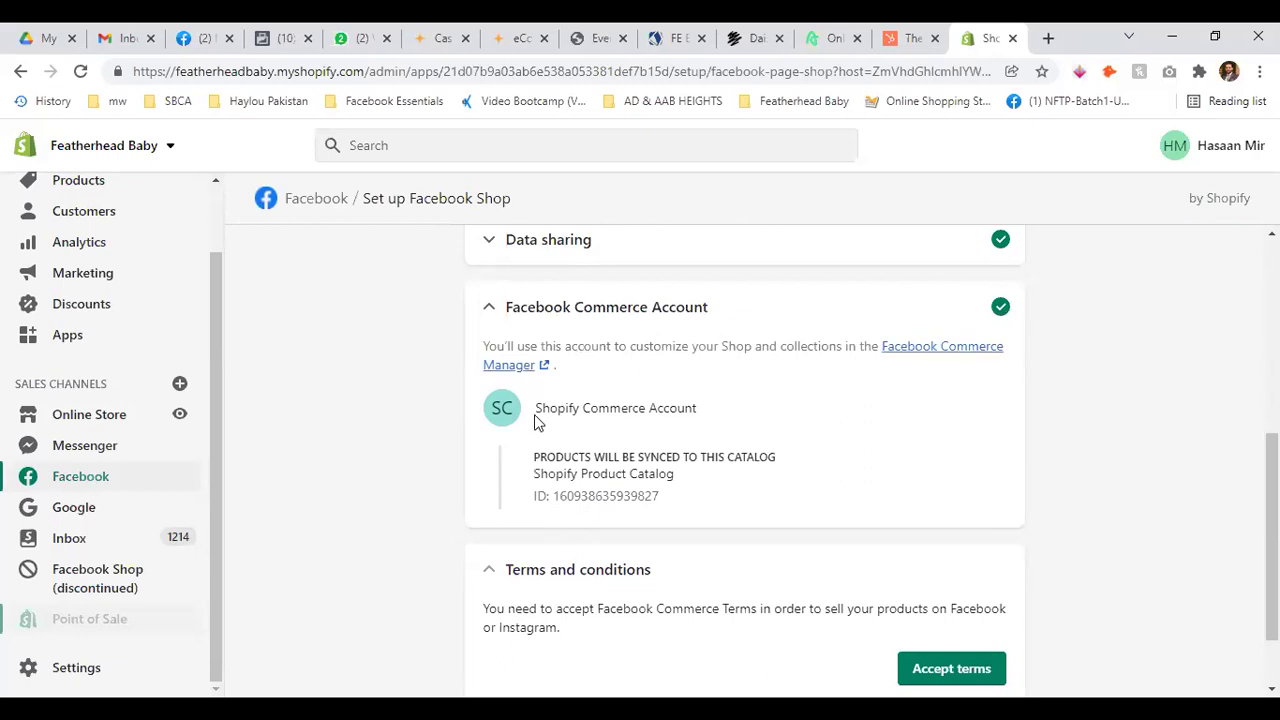
Review the catalog sync ID, collapse the Commerce Account section and accept the Facebook Commerce terms
left_click_drag(533, 457, 783, 475)
left_click(748, 486)
left_click_drag(556, 497, 718, 507)
left_click(718, 507)
left_click(488, 307)
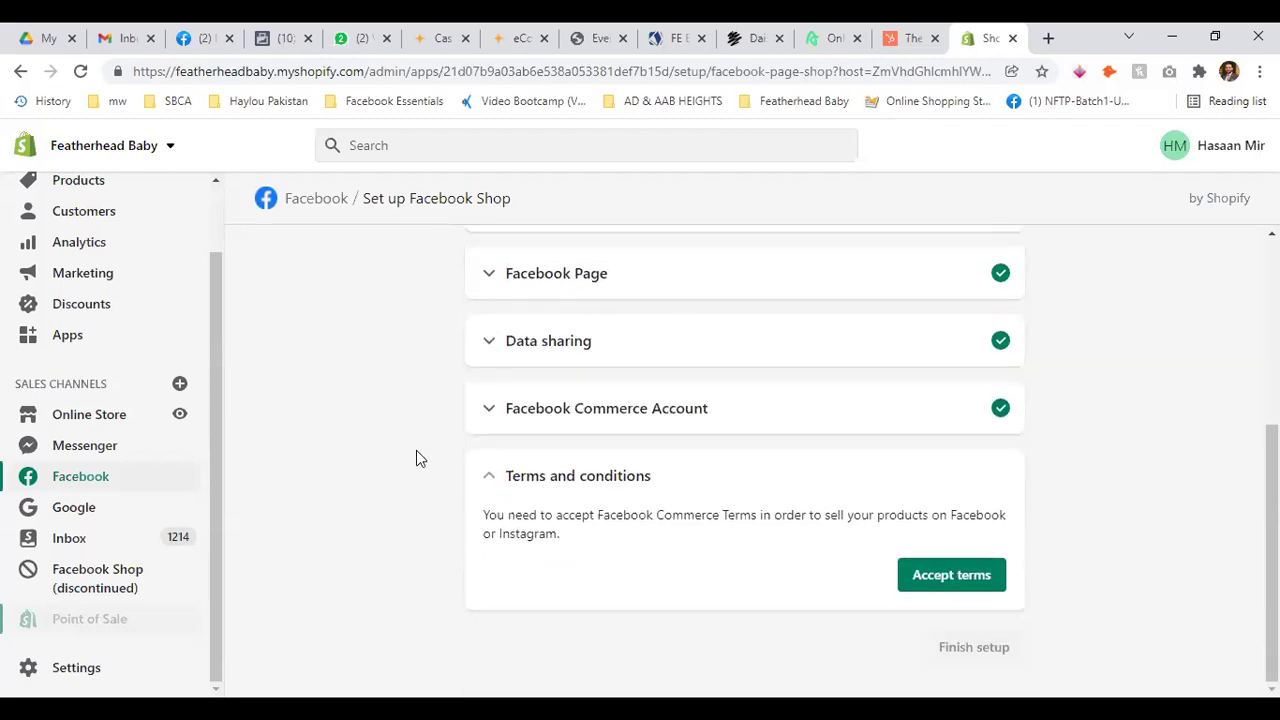
left_click(943, 575)
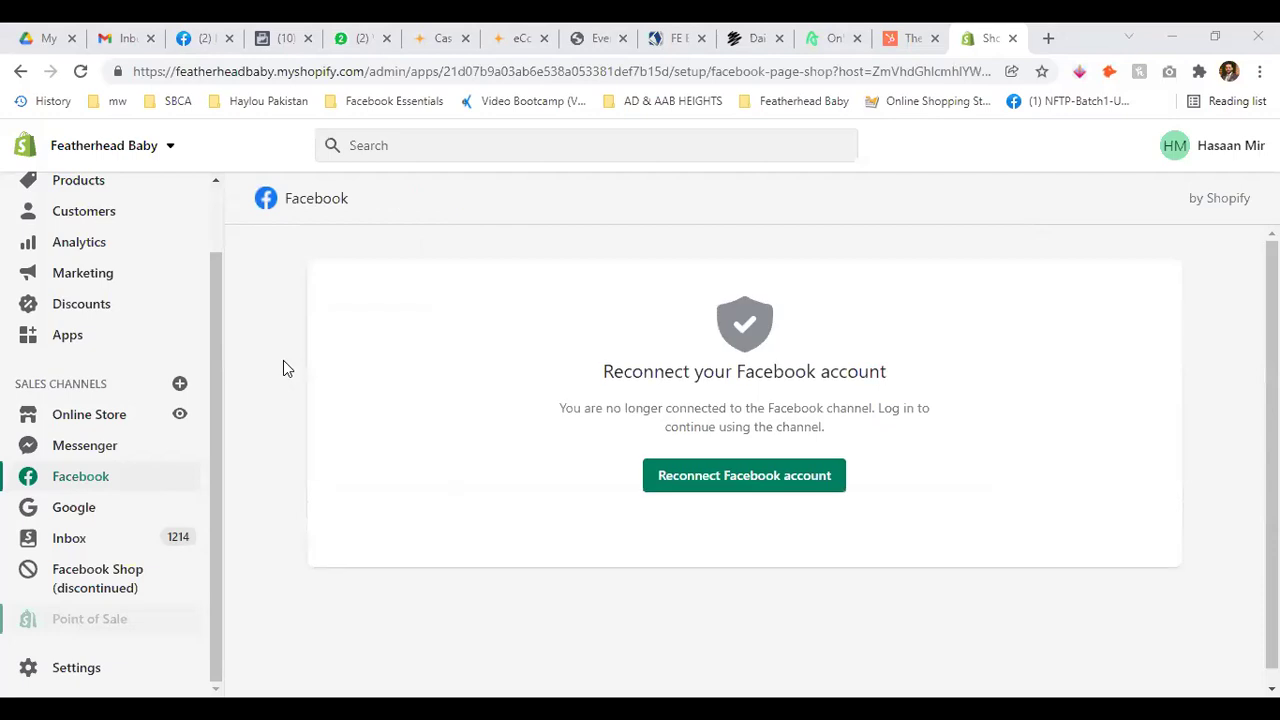
Attempt to reconnect Facebook, then open the Messenger sales channel, which shows a server-not-found error
scroll(308, 360, "down", 1)
scroll(308, 360, "up", 1)
scroll(308, 360, "down", 1)
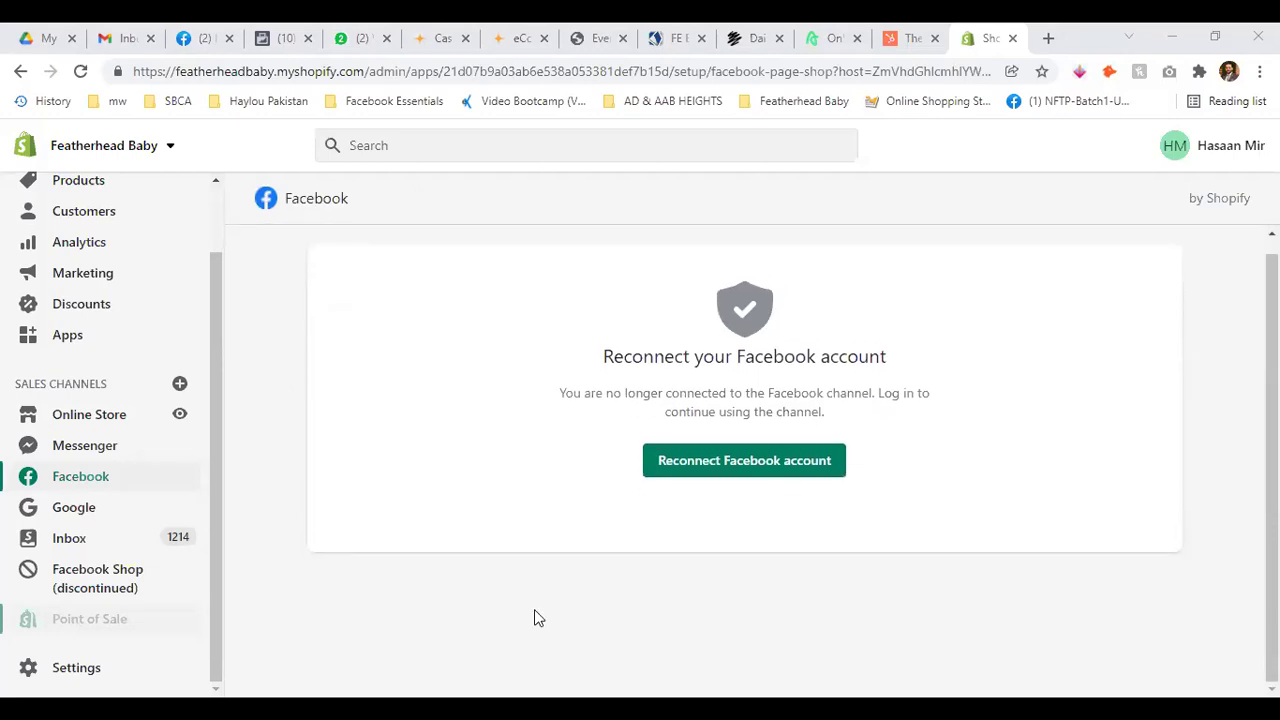
left_click(760, 478)
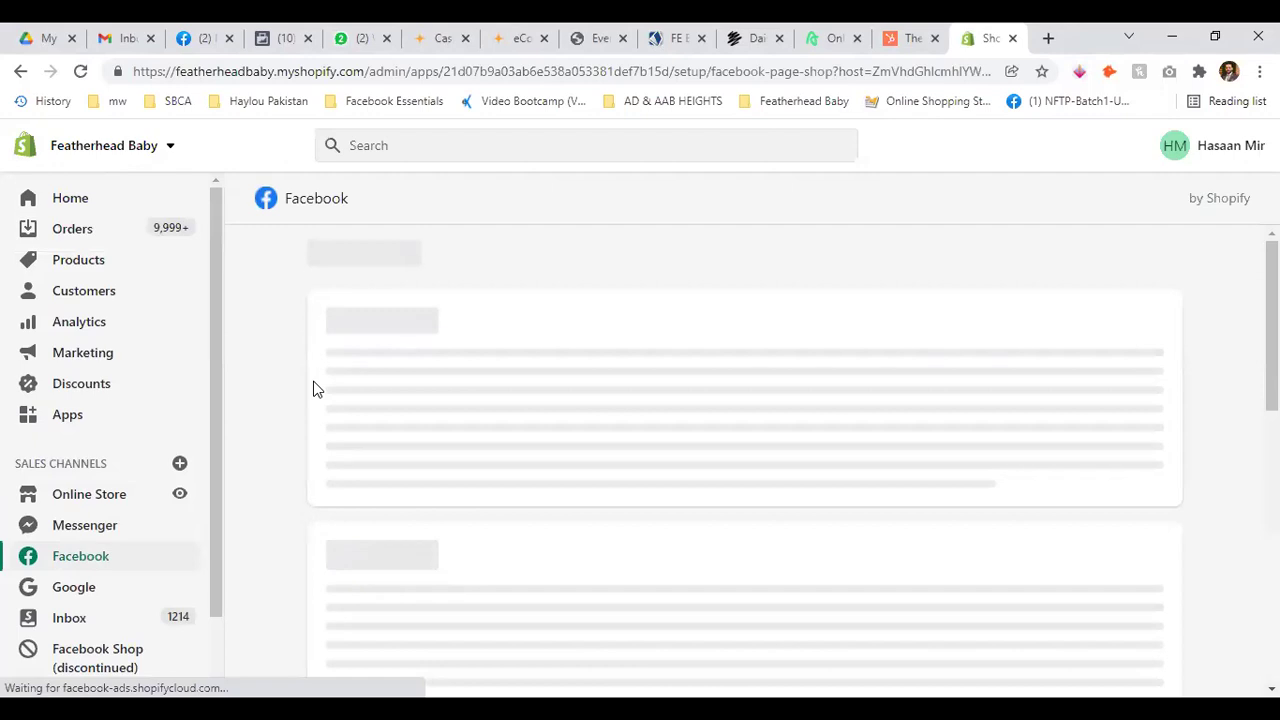
scroll(130, 468, "down", 1)
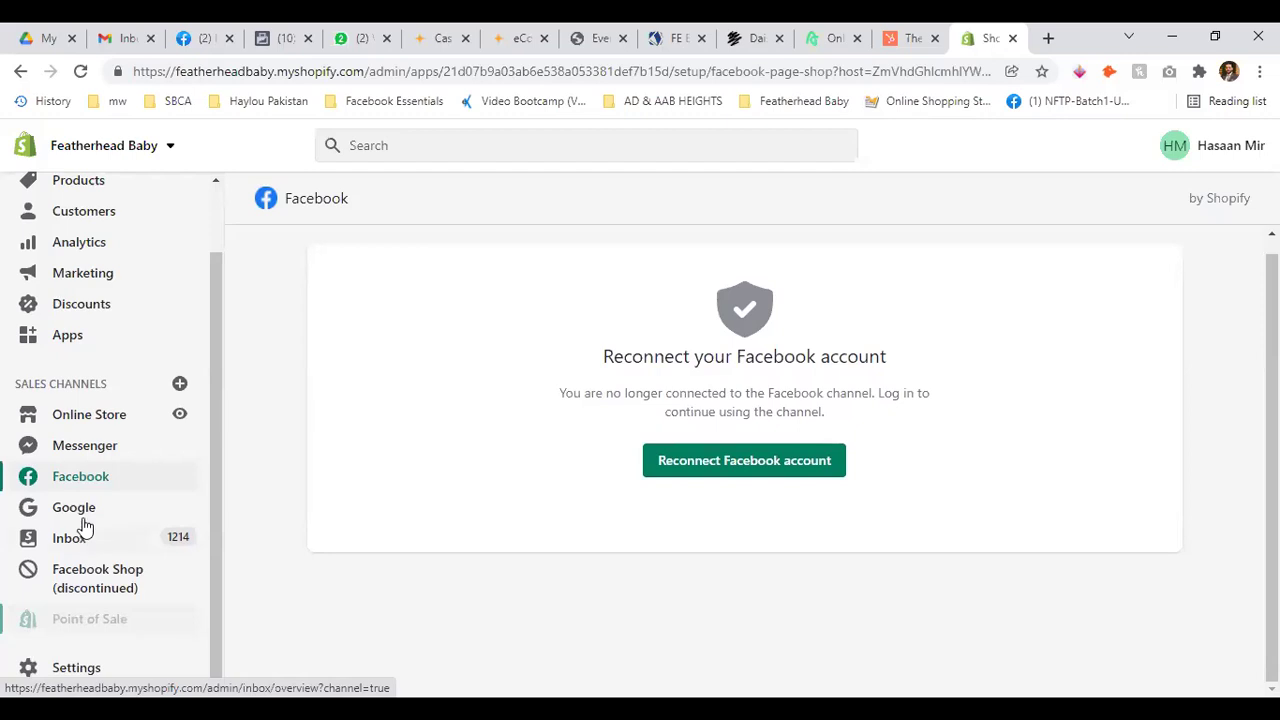
left_click(85, 447)
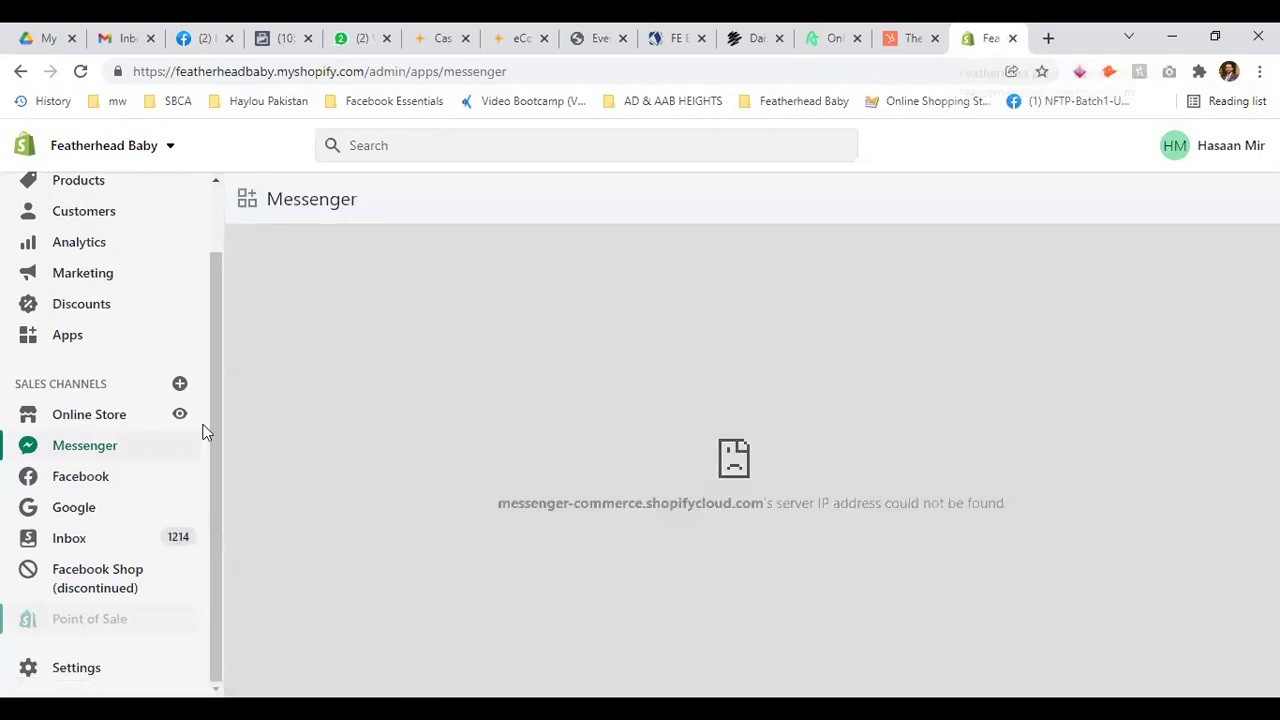
Preview the online store in a new tab and close the store admin tab
left_click(183, 418)
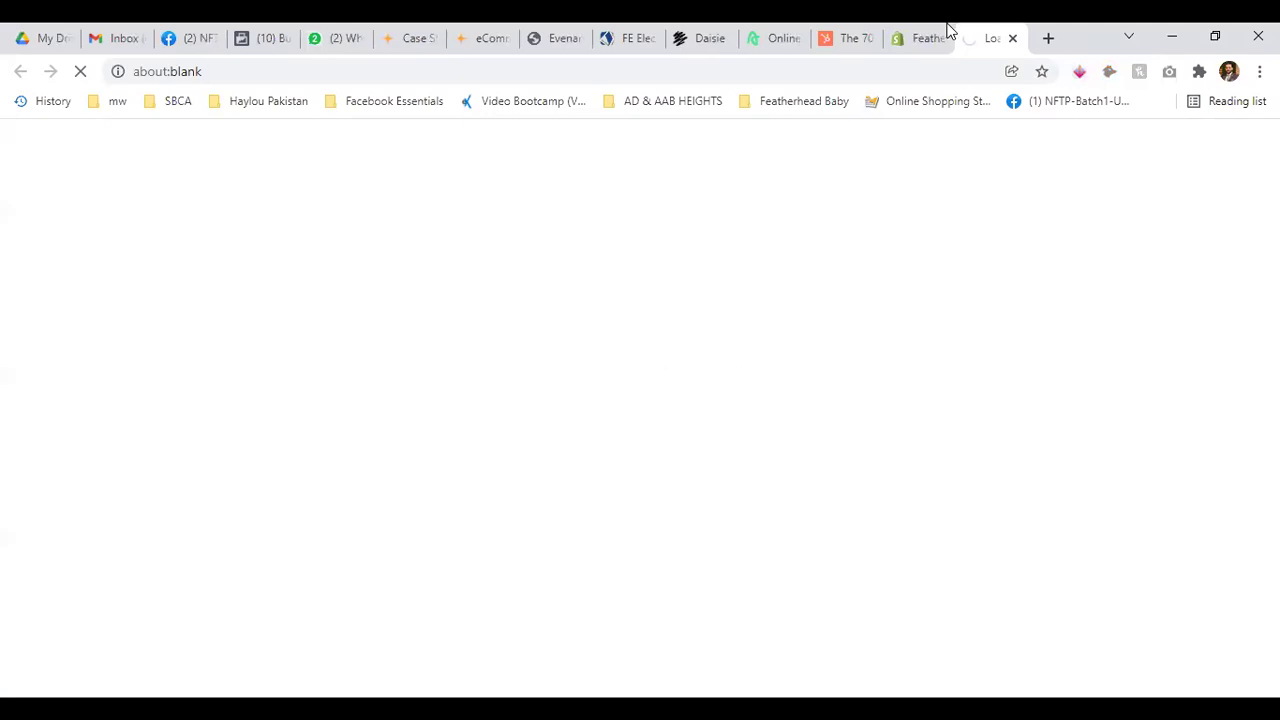
left_click(947, 32)
left_click(940, 38)
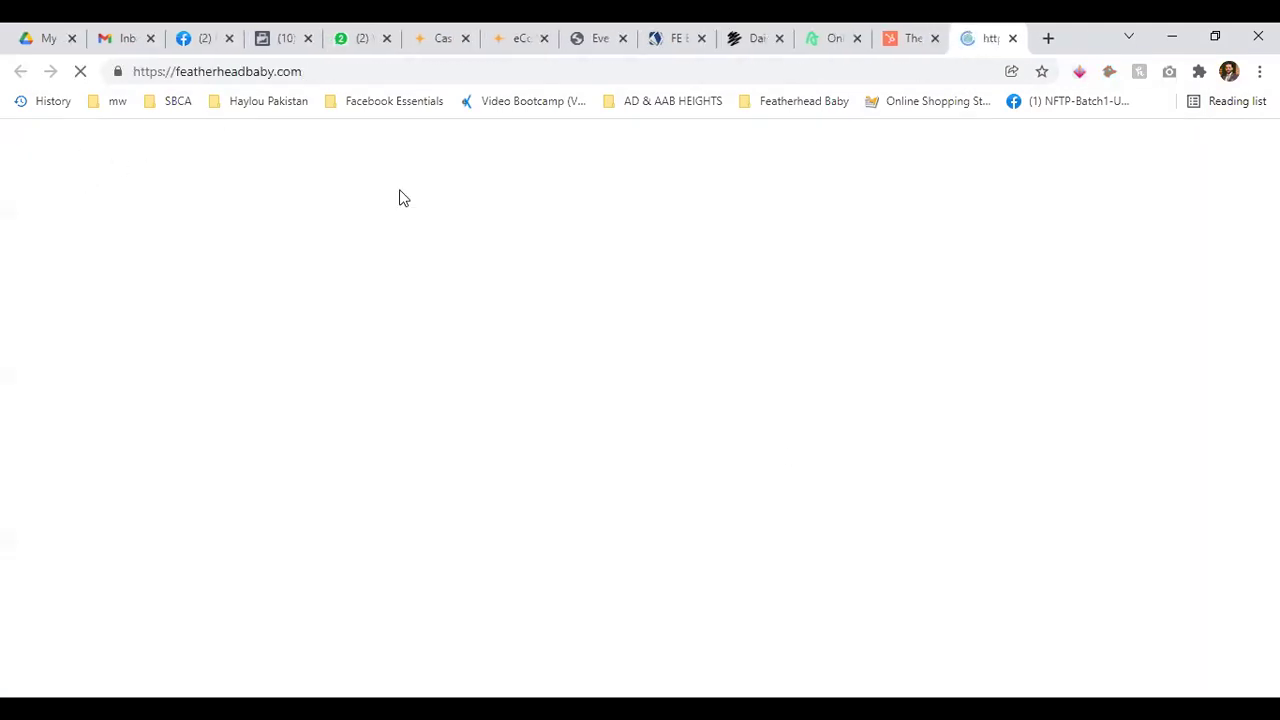
scroll(440, 354, "down", 10)
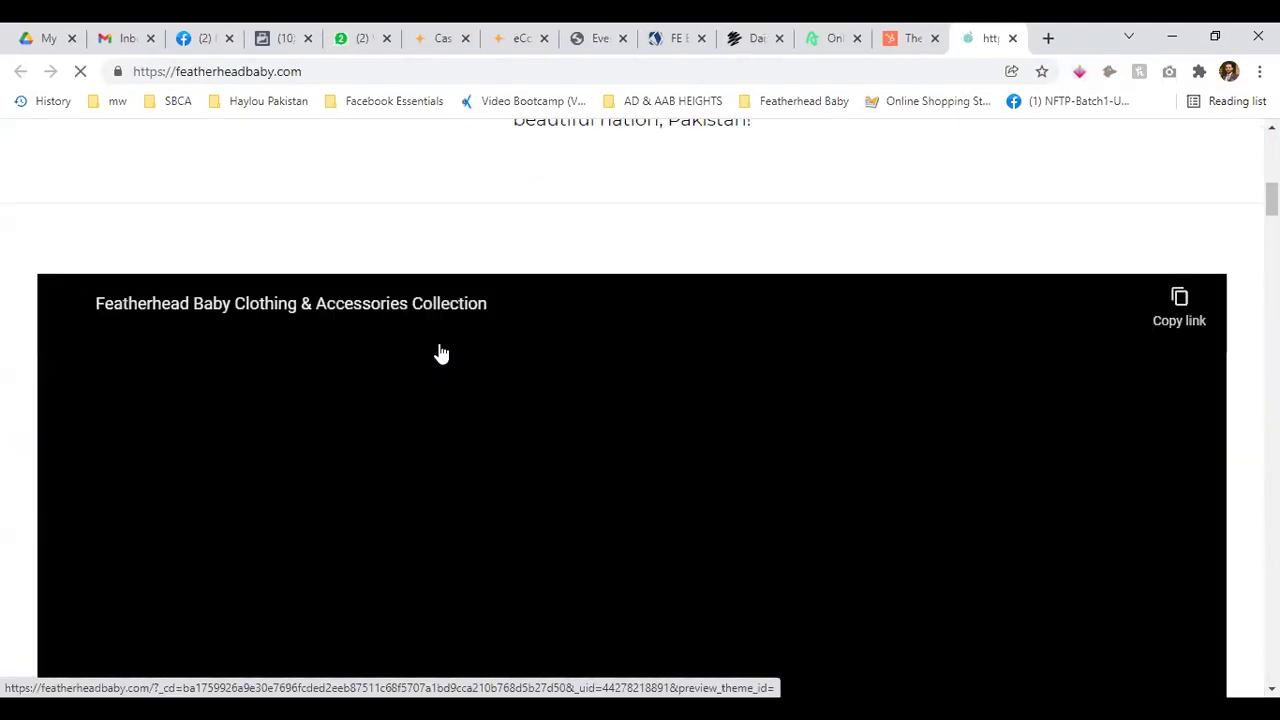
scroll(441, 352, "down", 5)
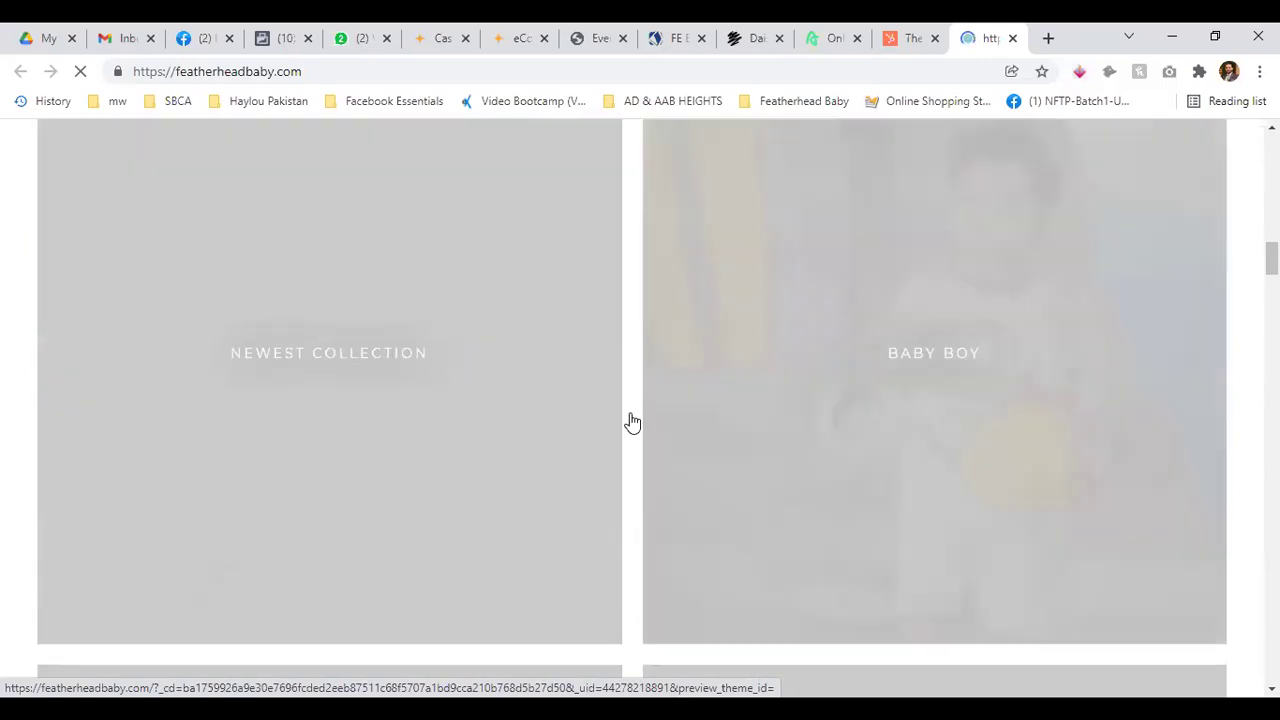
scroll(292, 257, "down", 1)
Add the FG-5512 Multicolor Floral dress from Newest Collection to the cart
left_click(292, 257)
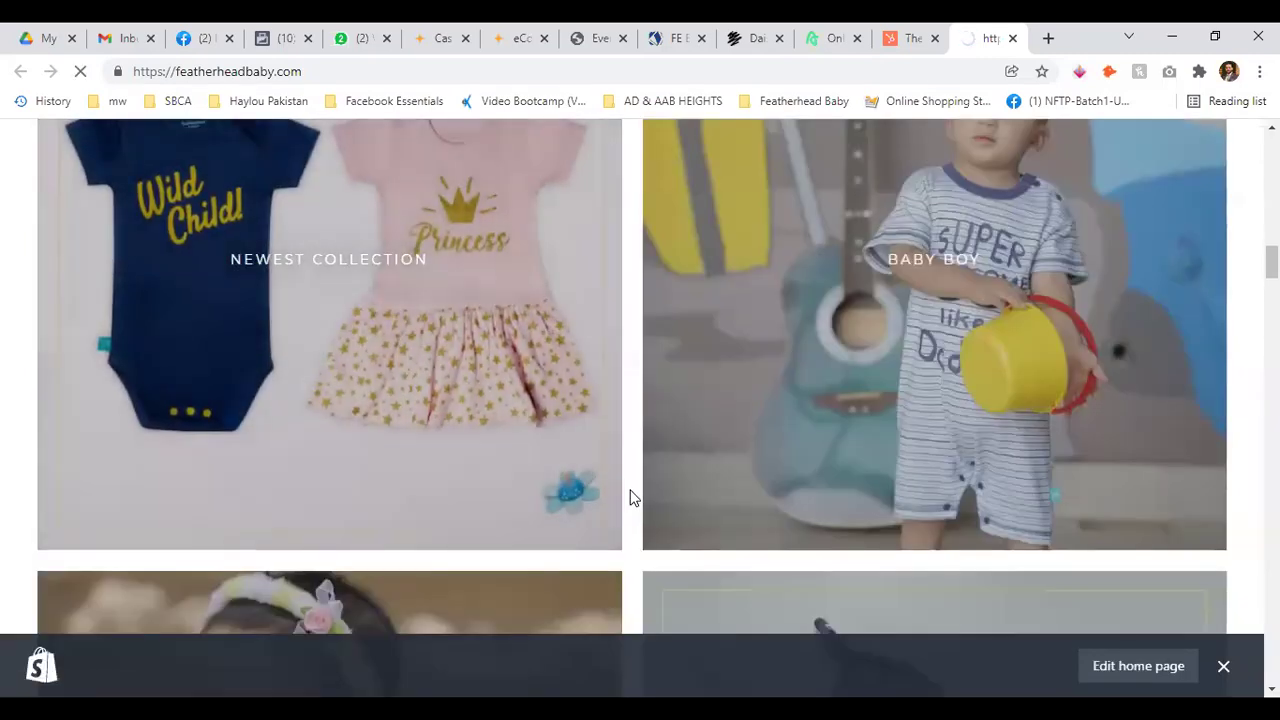
scroll(506, 372, "down", 5)
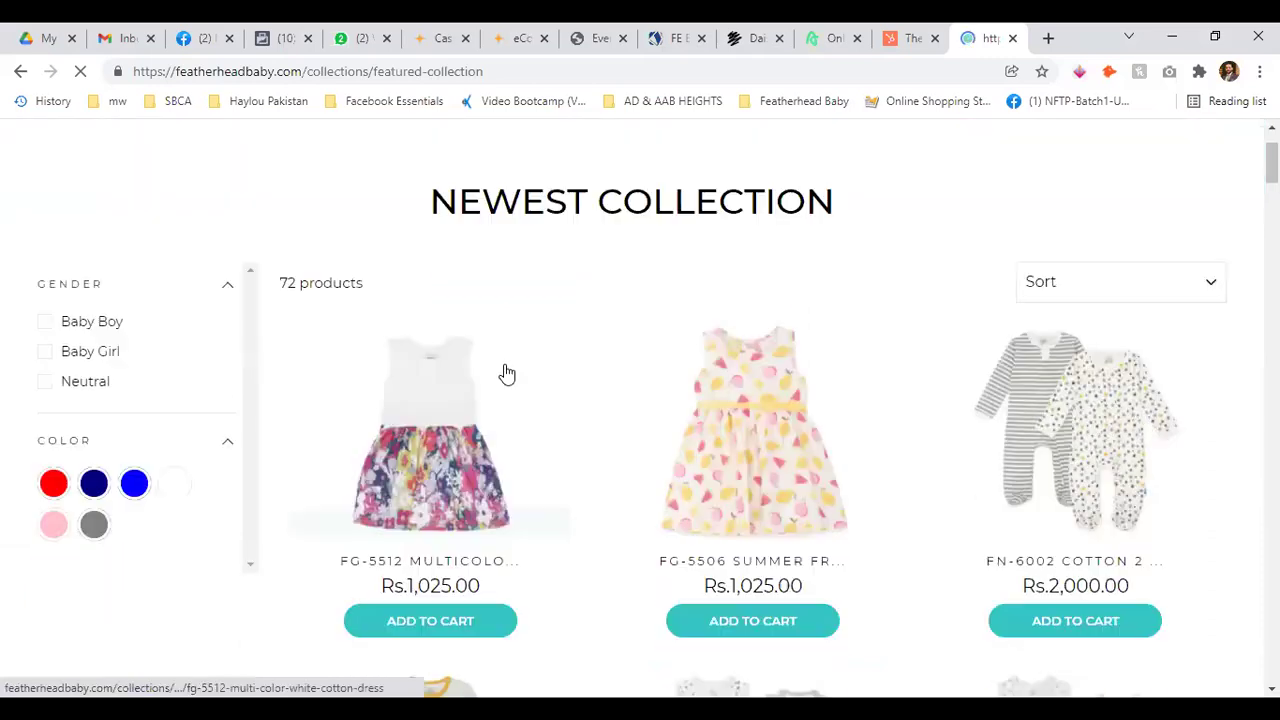
left_click(426, 371)
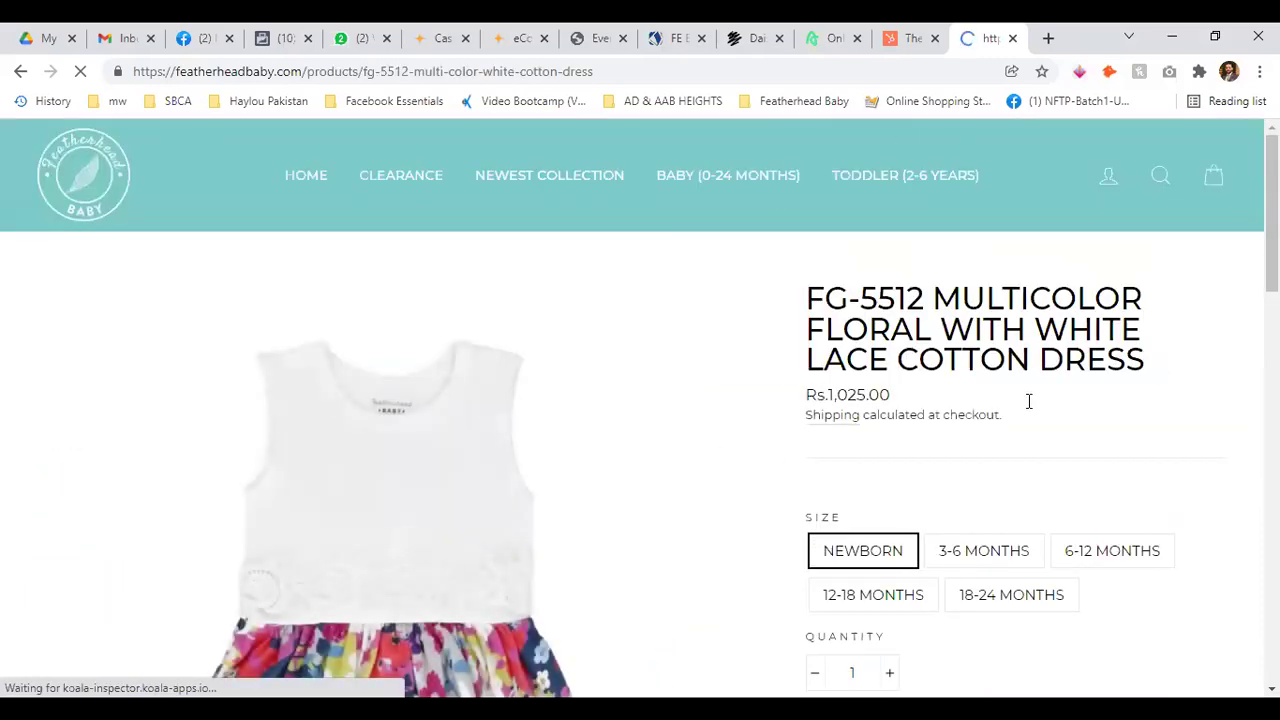
scroll(1131, 350, "down", 3)
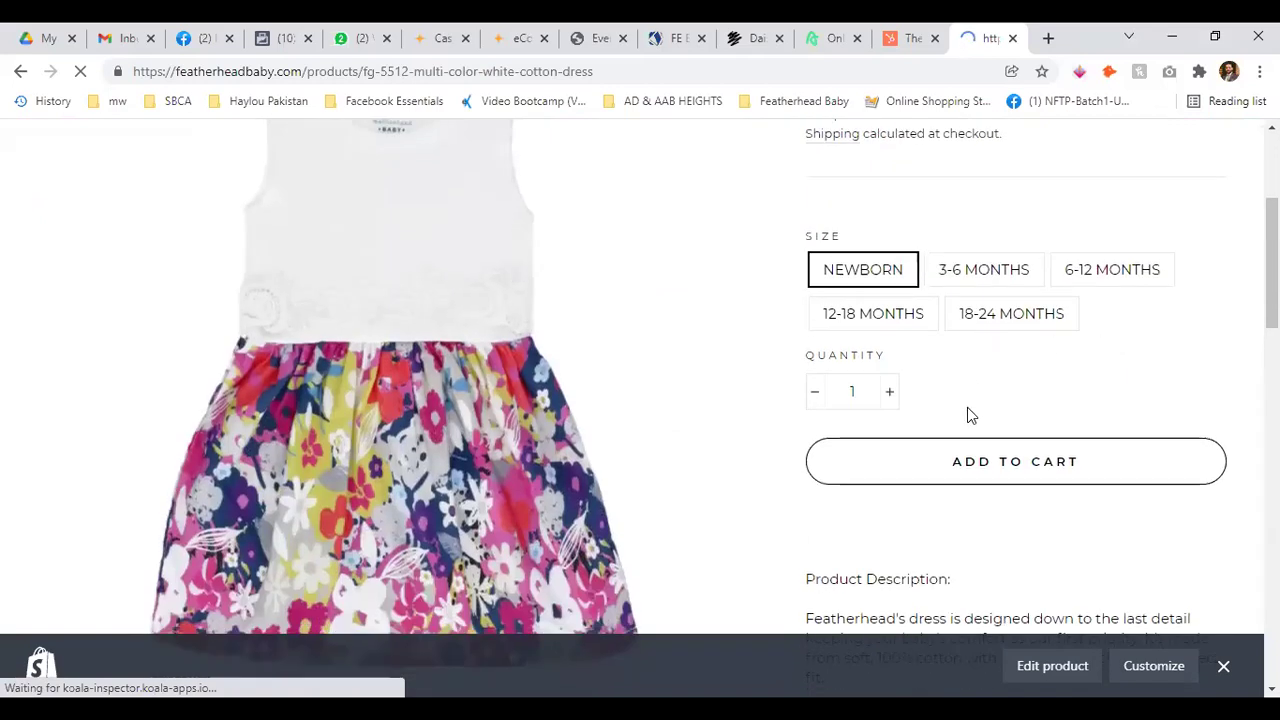
left_click(1033, 483)
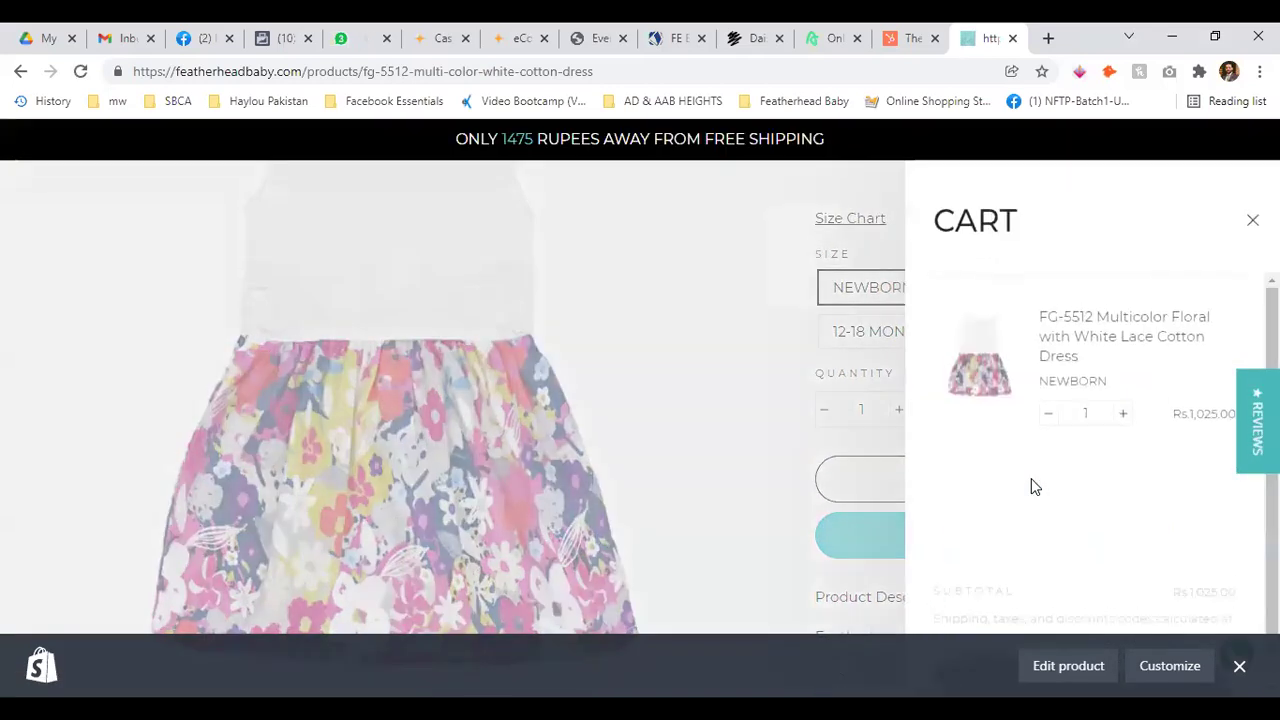
left_click(1239, 666)
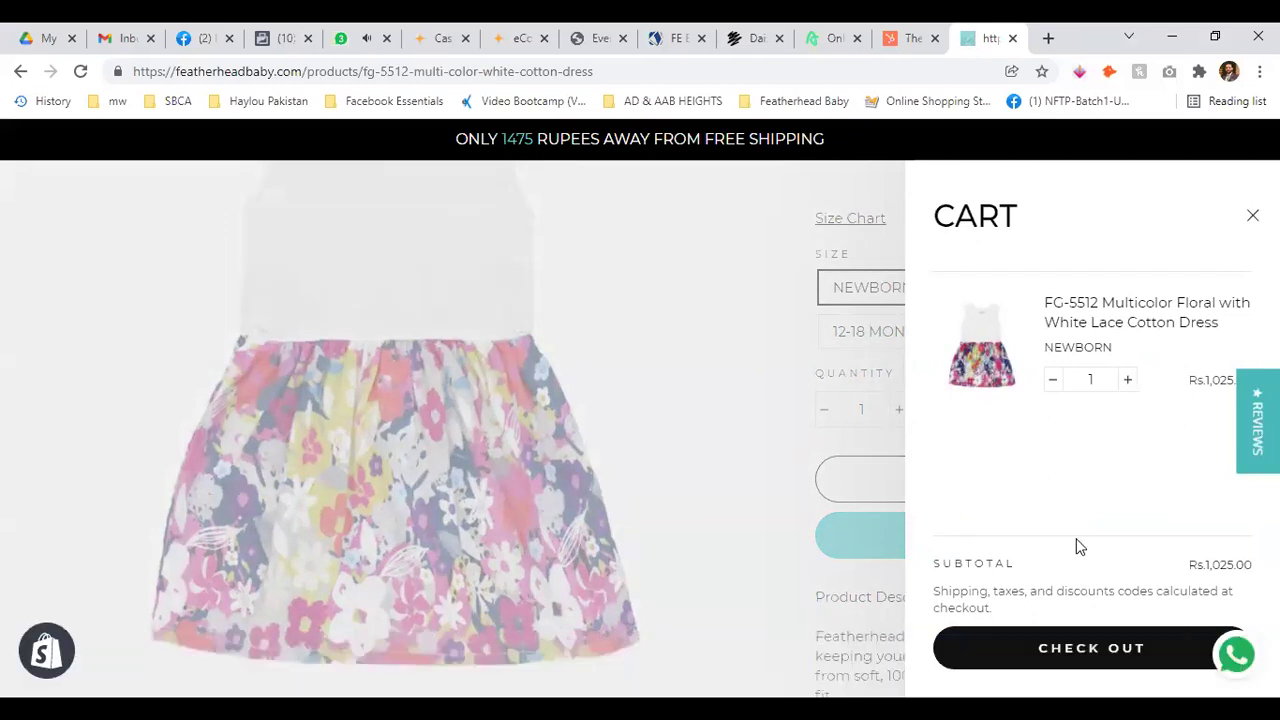
Proceed to checkout with the dress and review the checkout page
left_click(1166, 650)
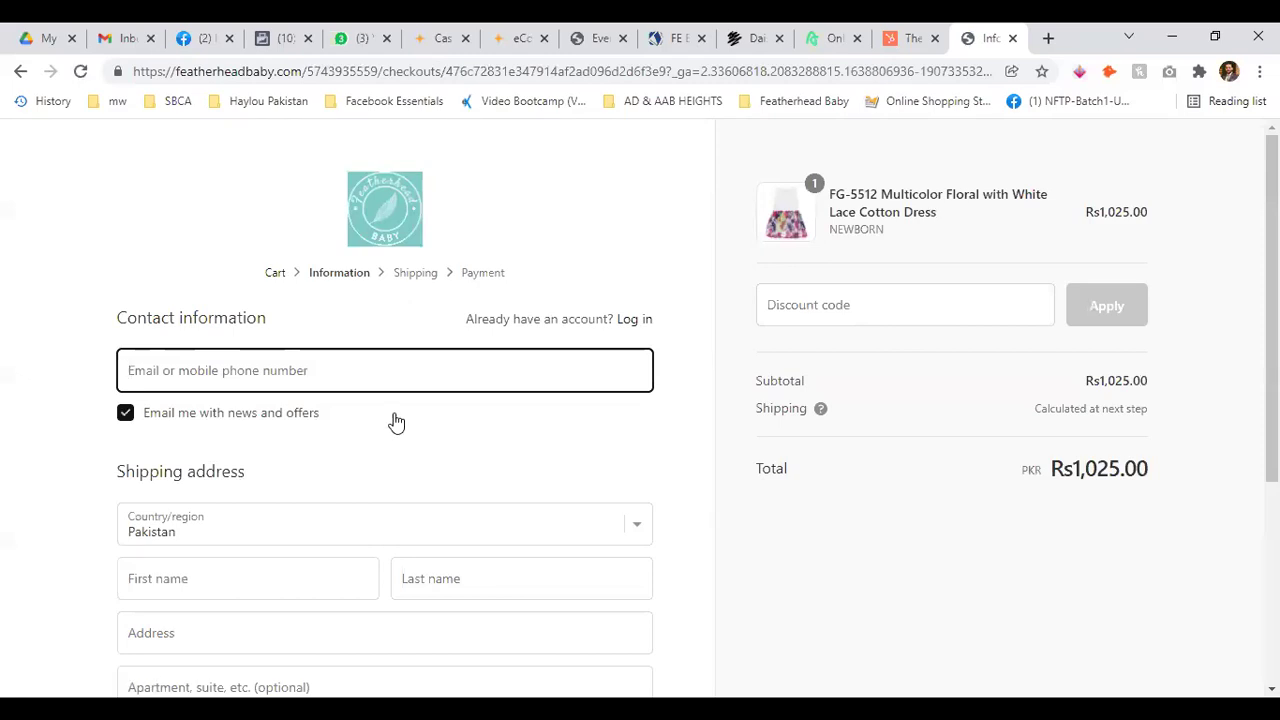
scroll(395, 422, "down", 2)
scroll(606, 323, "down", 2)
scroll(629, 351, "up", 4)
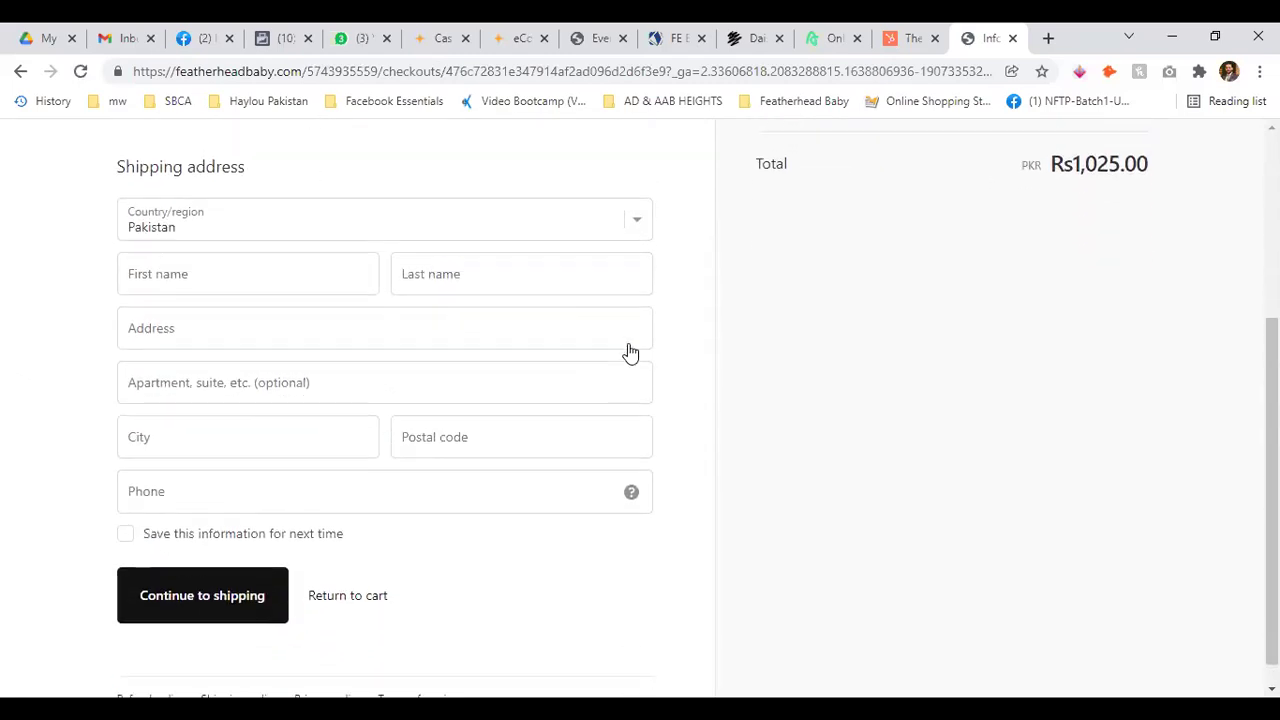
scroll(614, 411, "down", 3)
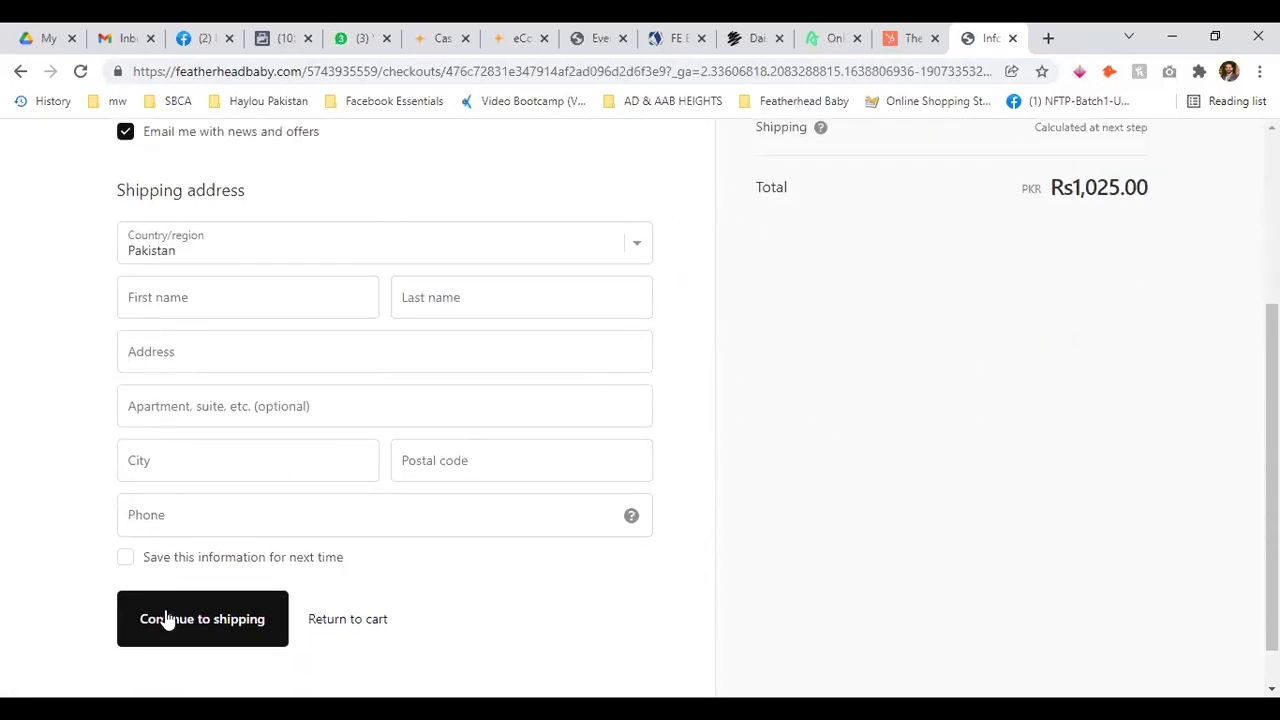
scroll(560, 375, "up", 3)
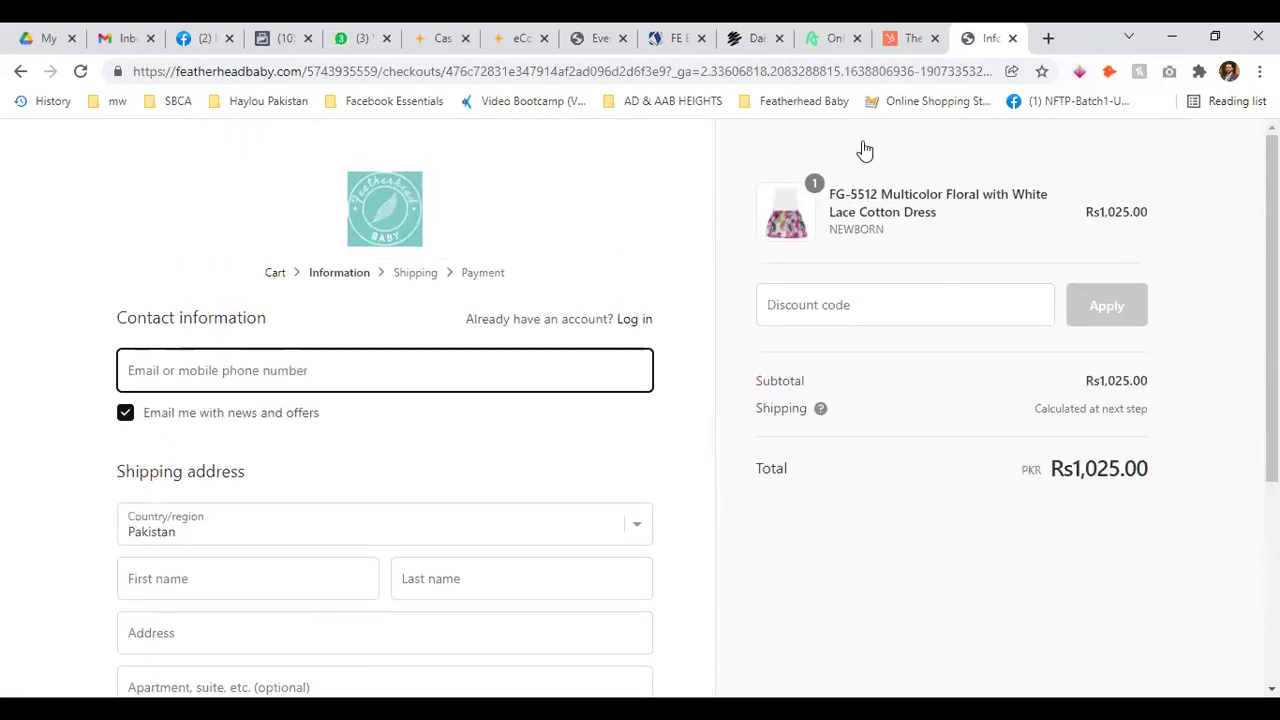
scroll(743, 329, "down", 1)
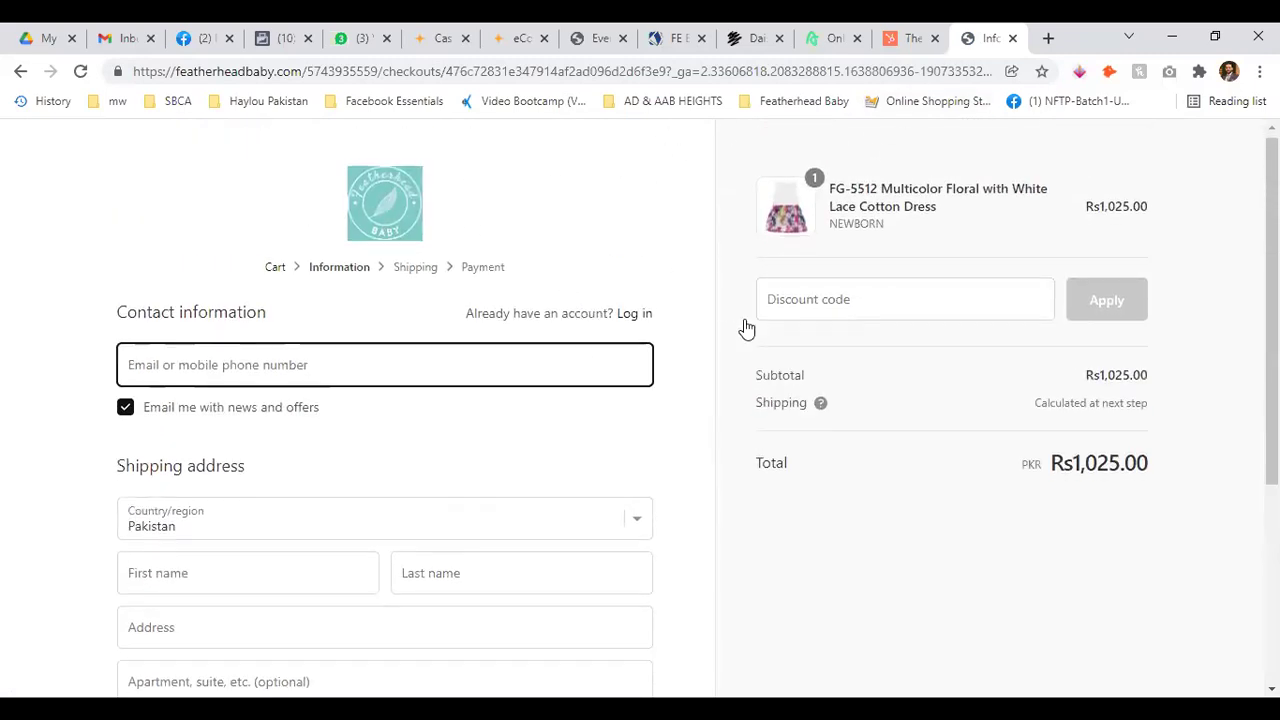
scroll(1090, 285, "up", 1)
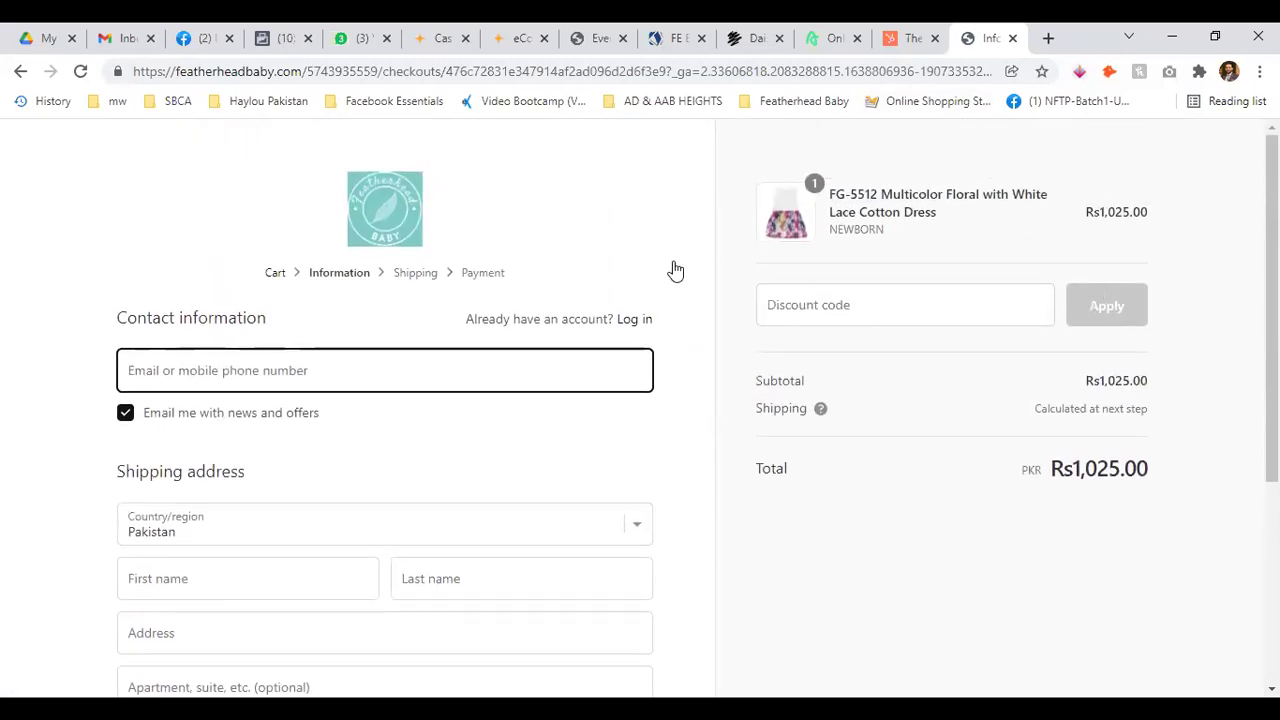
Empty the cart by setting quantity to 0, then return to Business Settings system users
left_click(276, 273)
scroll(874, 397, "down", 4)
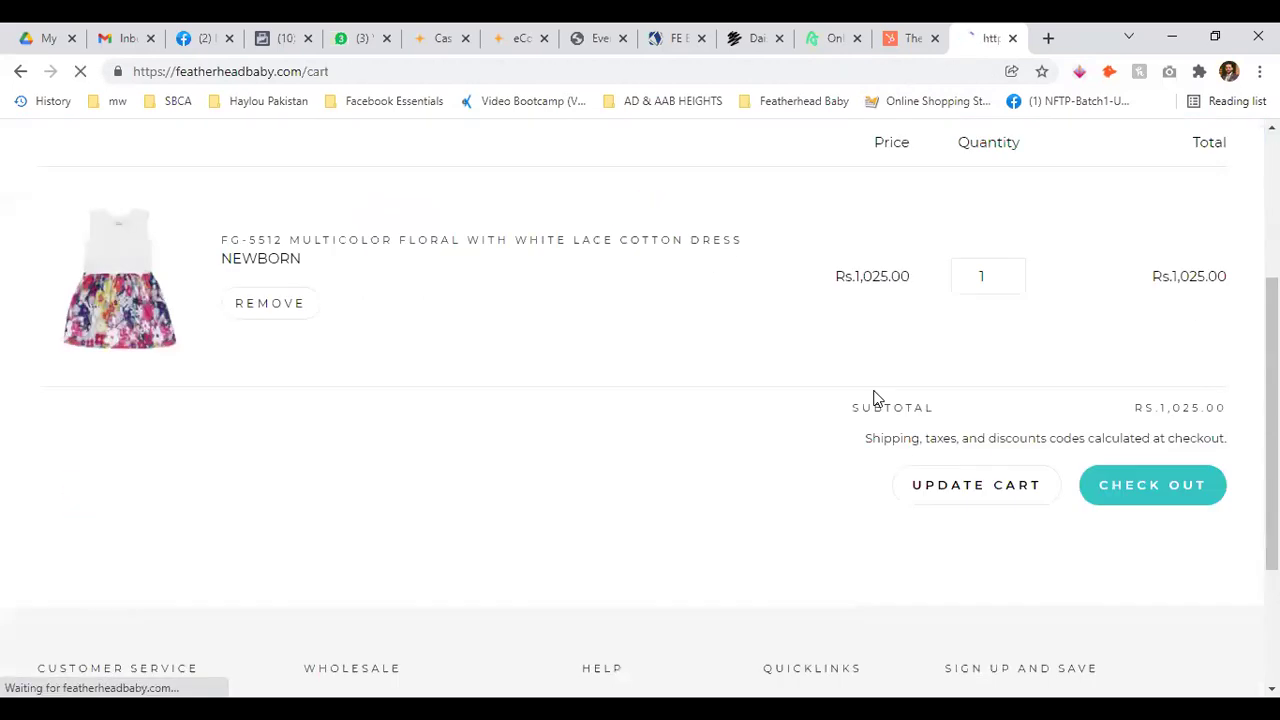
scroll(921, 327, "up", 3)
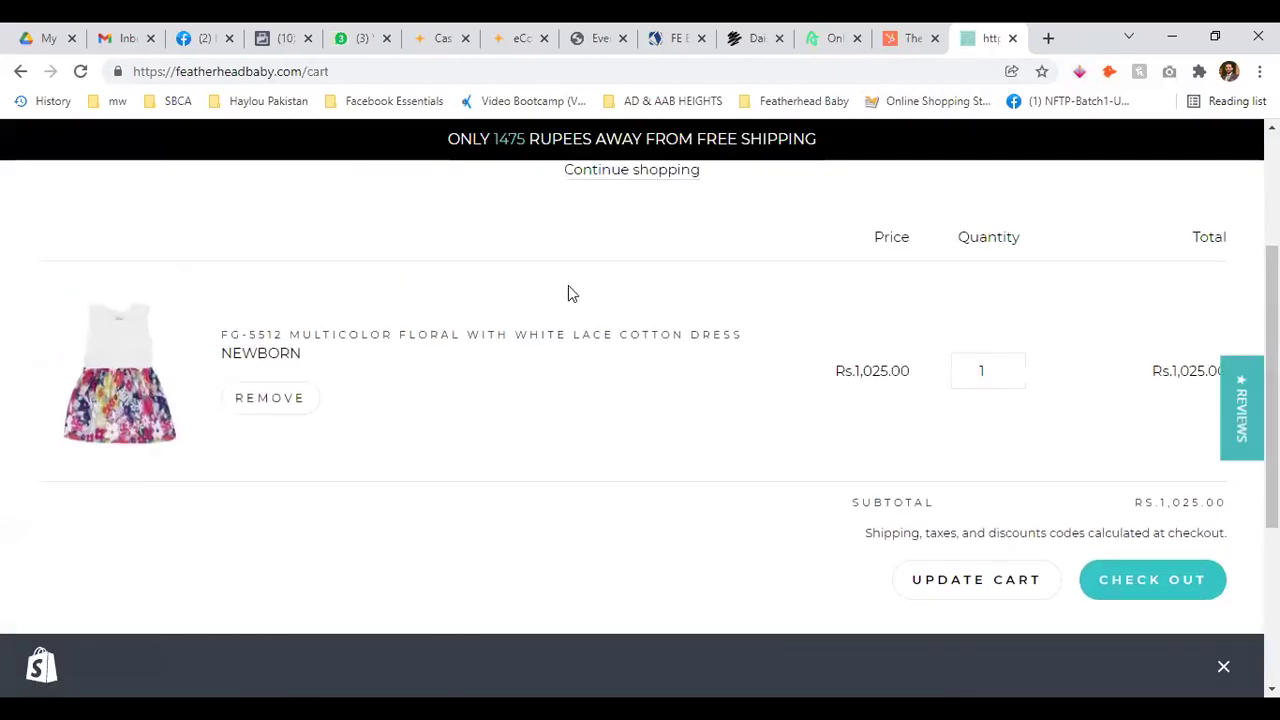
left_click(1008, 377)
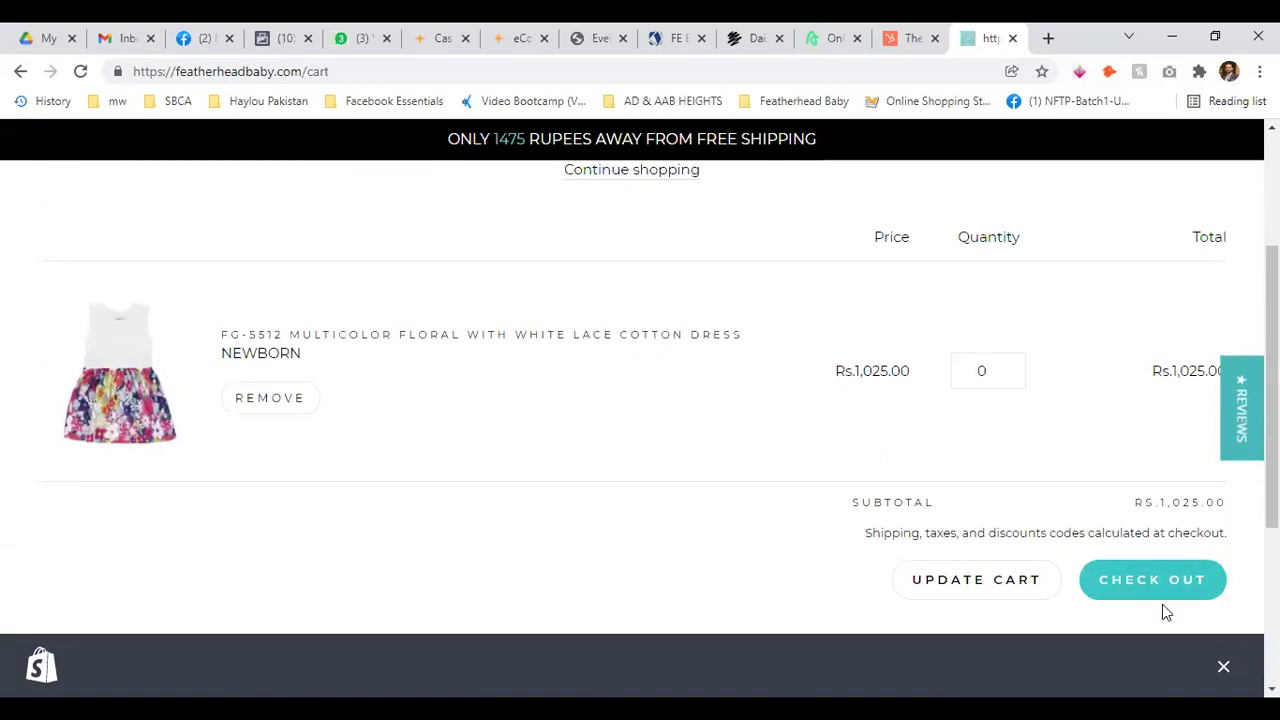
left_click(988, 582)
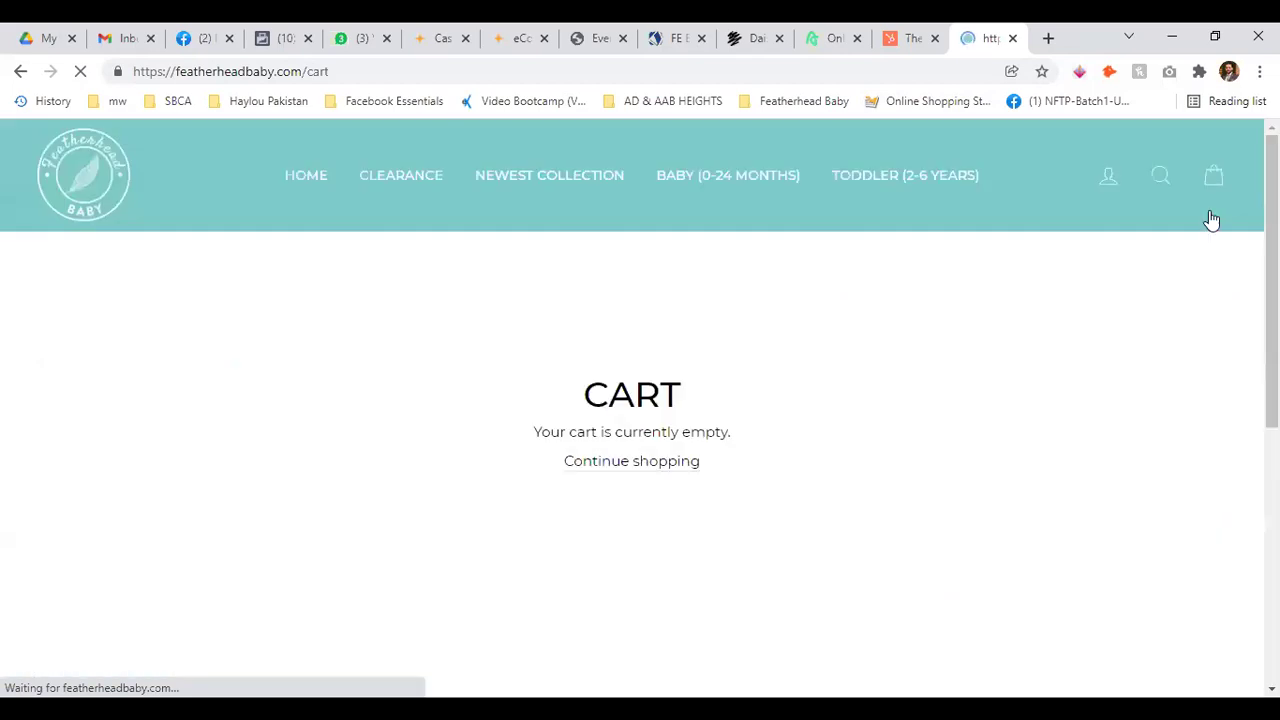
scroll(871, 434, "down", 5)
scroll(873, 430, "up", 4)
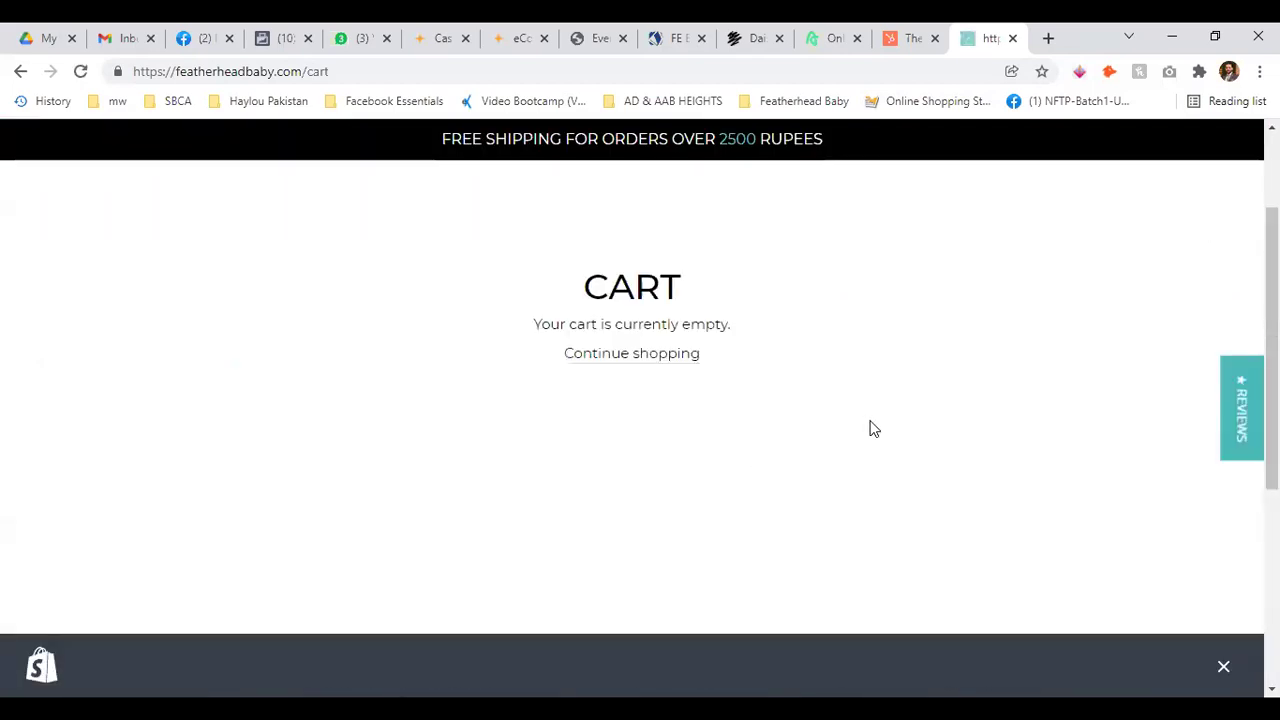
left_click(1012, 38)
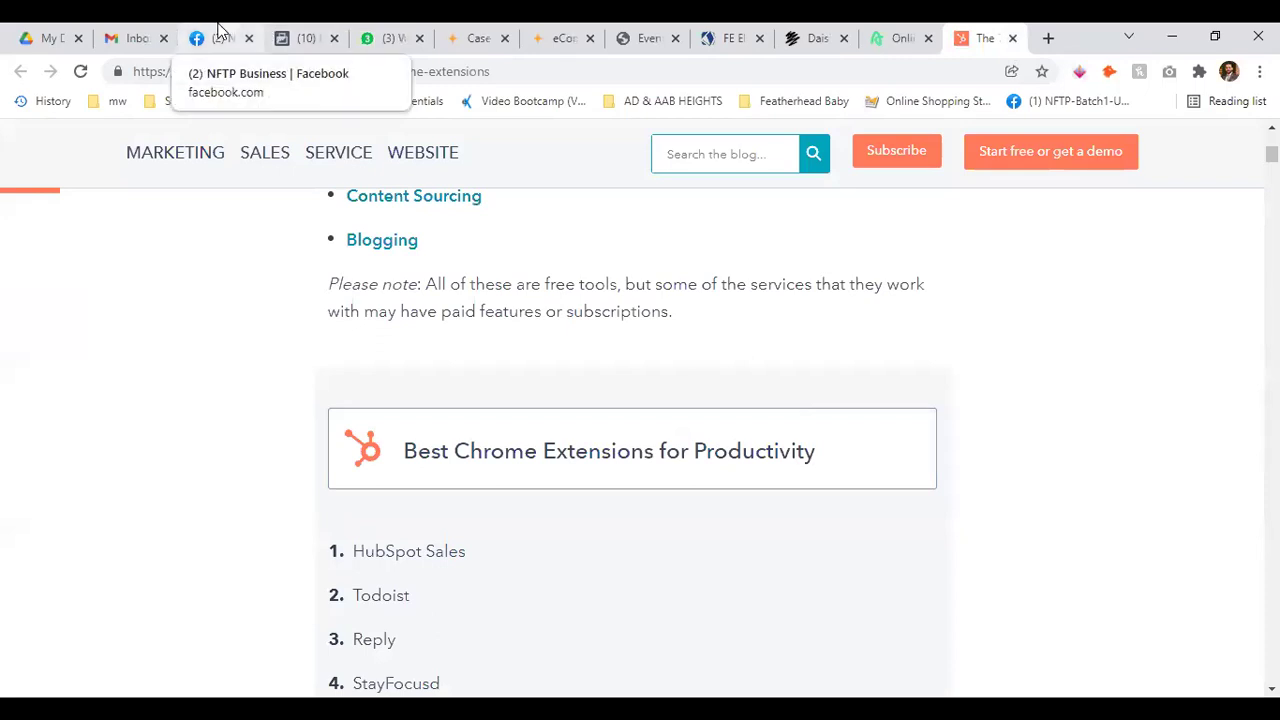
left_click(276, 32)
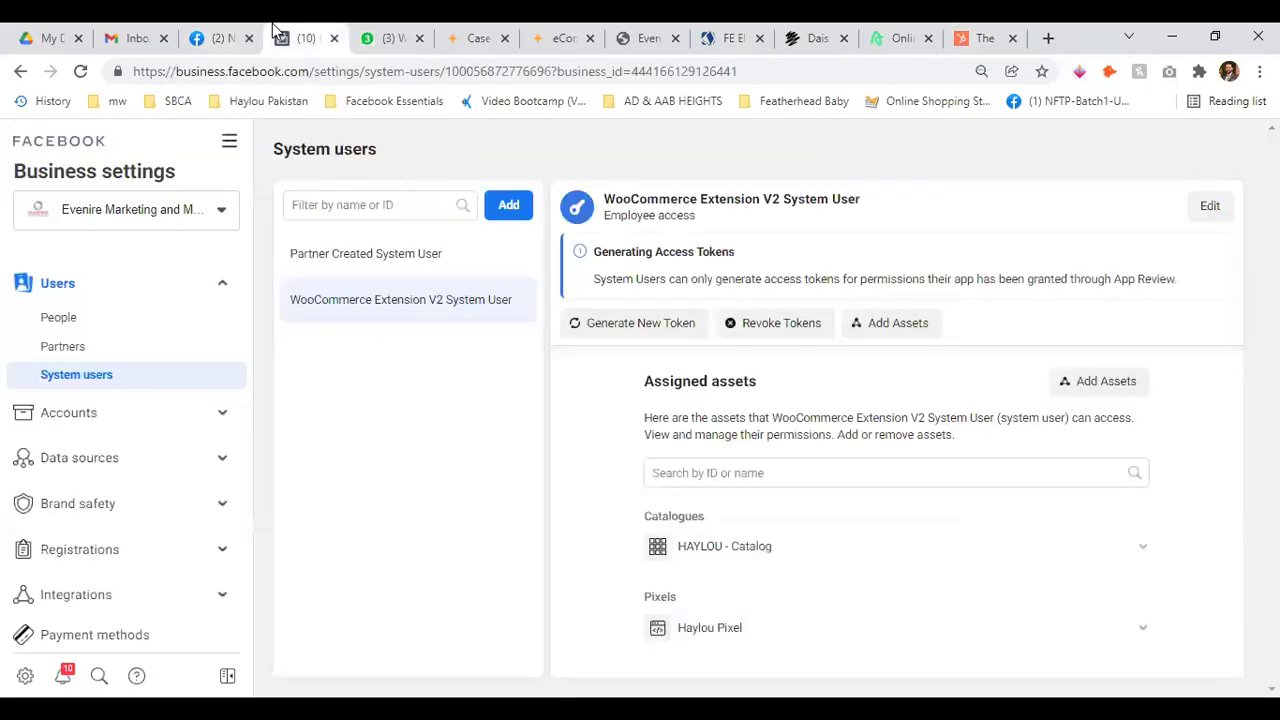
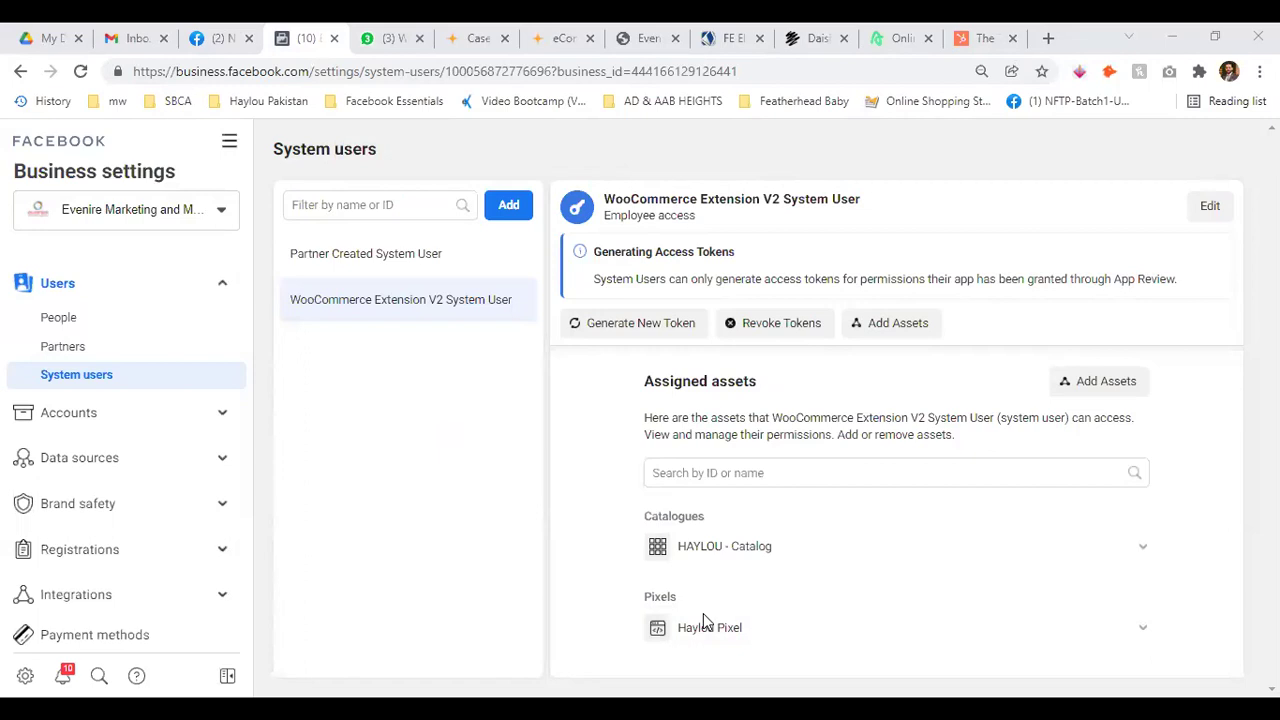
Collapse Users, expand Accounts, show the business Pages list and open its Add options
left_click(224, 284)
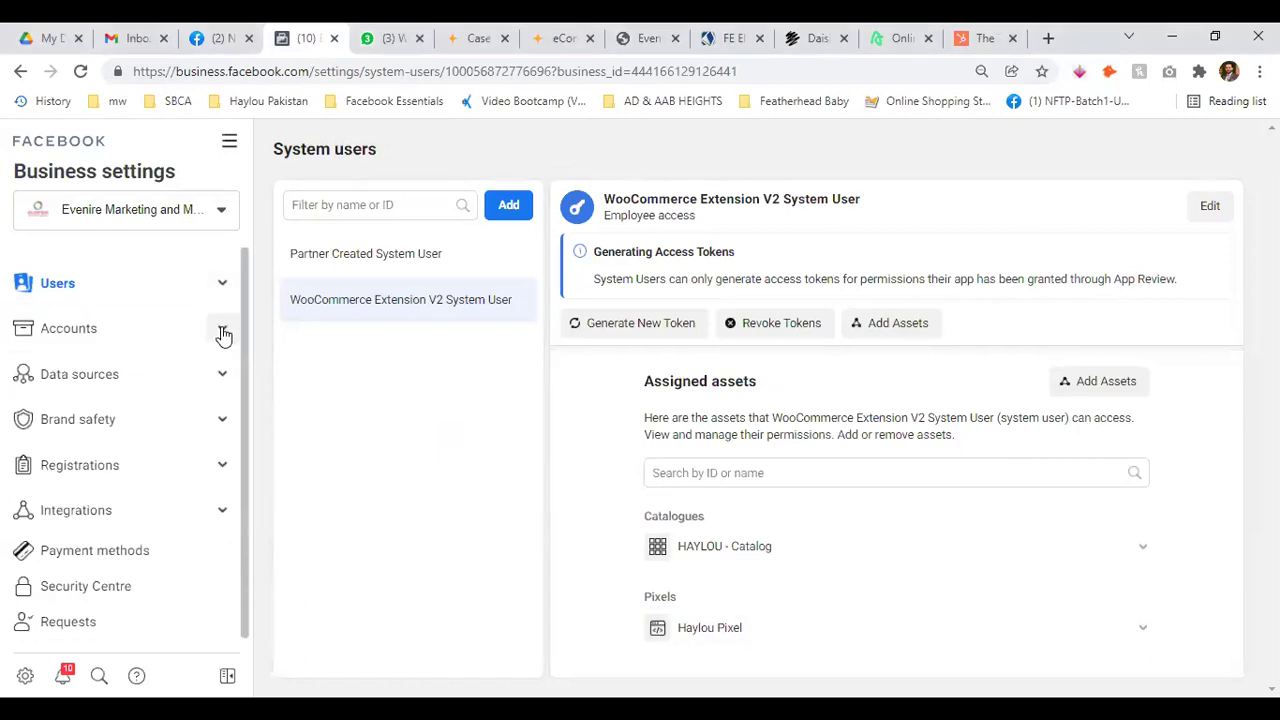
left_click(223, 332)
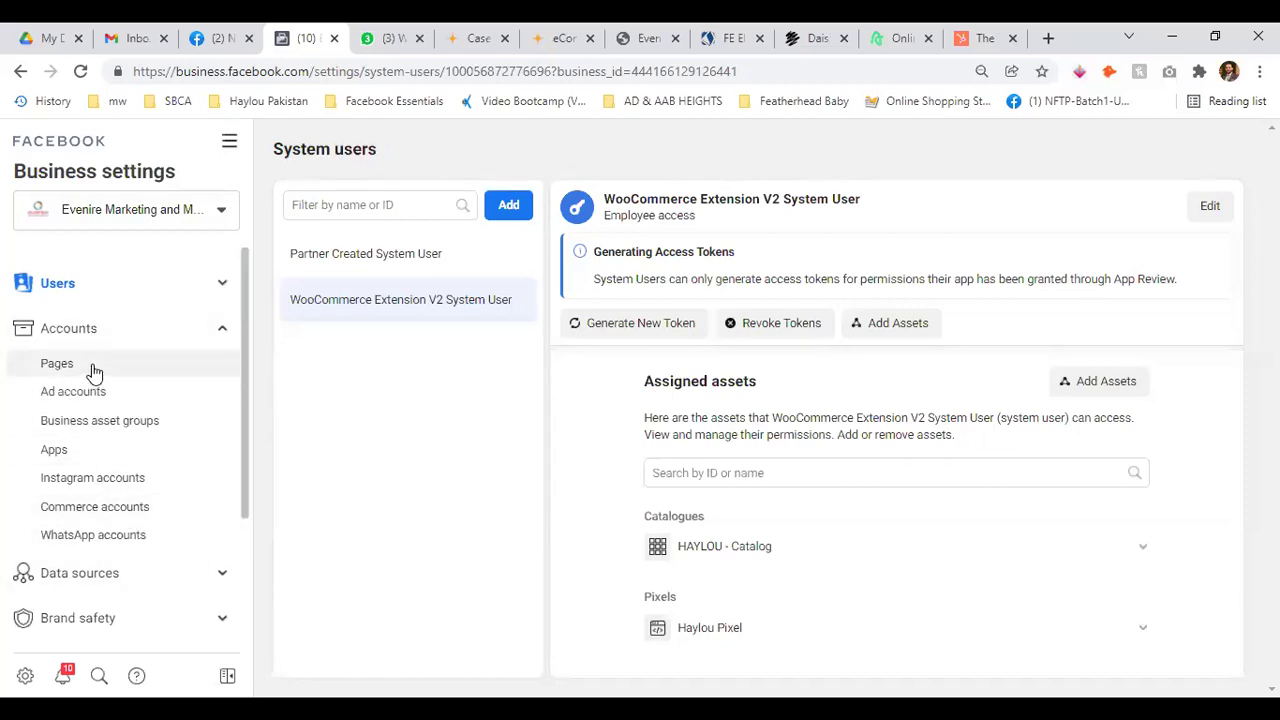
left_click(57, 365)
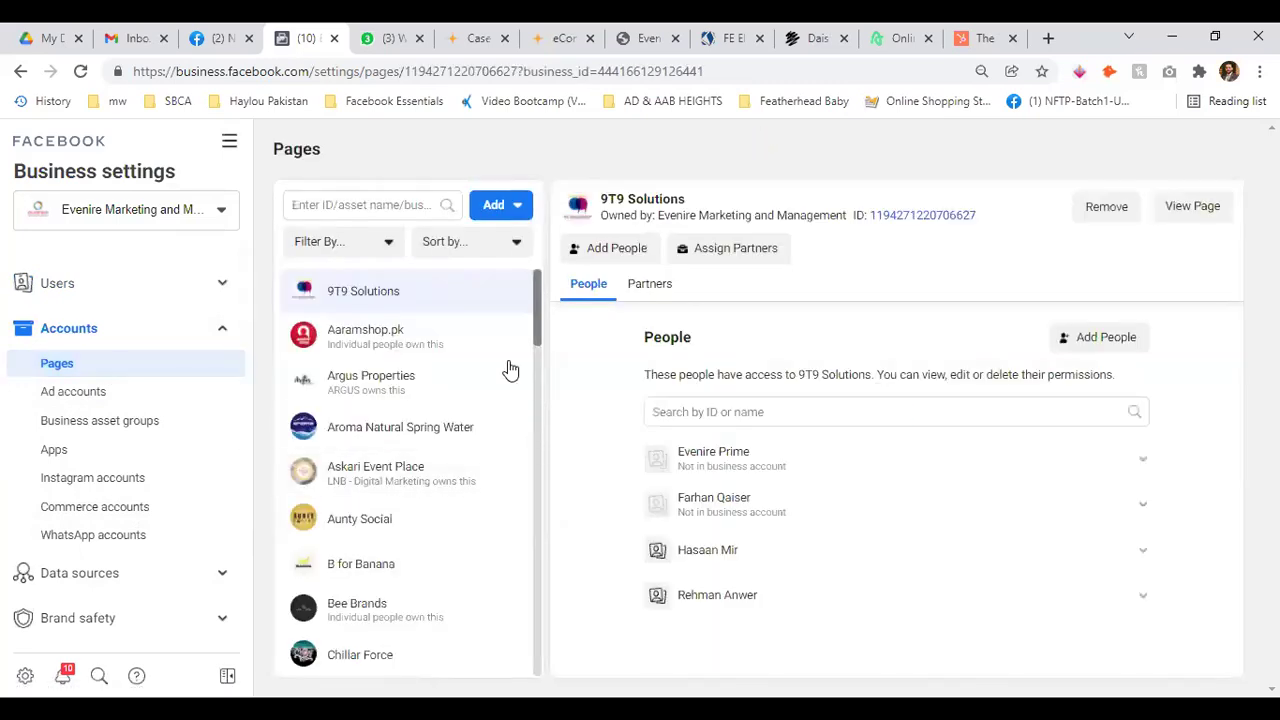
scroll(450, 294, "down", 3)
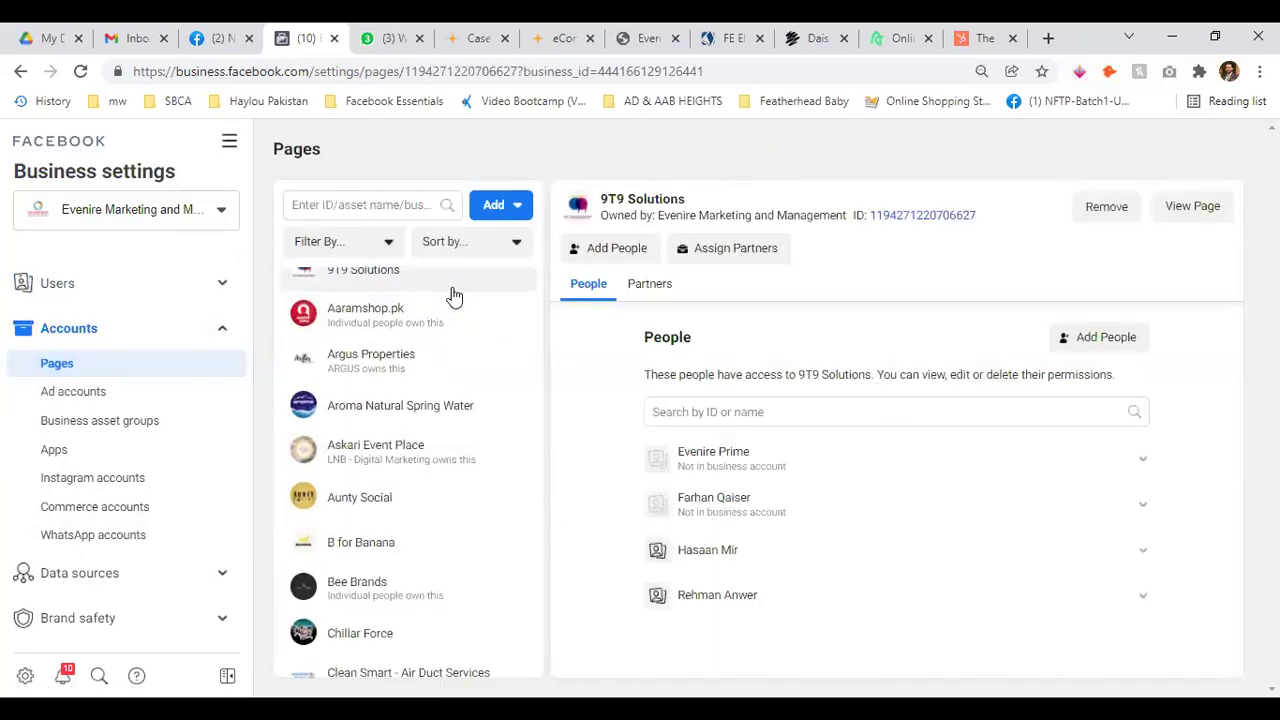
scroll(451, 294, "down", 14)
scroll(462, 471, "up", 11)
scroll(464, 471, "up", 6)
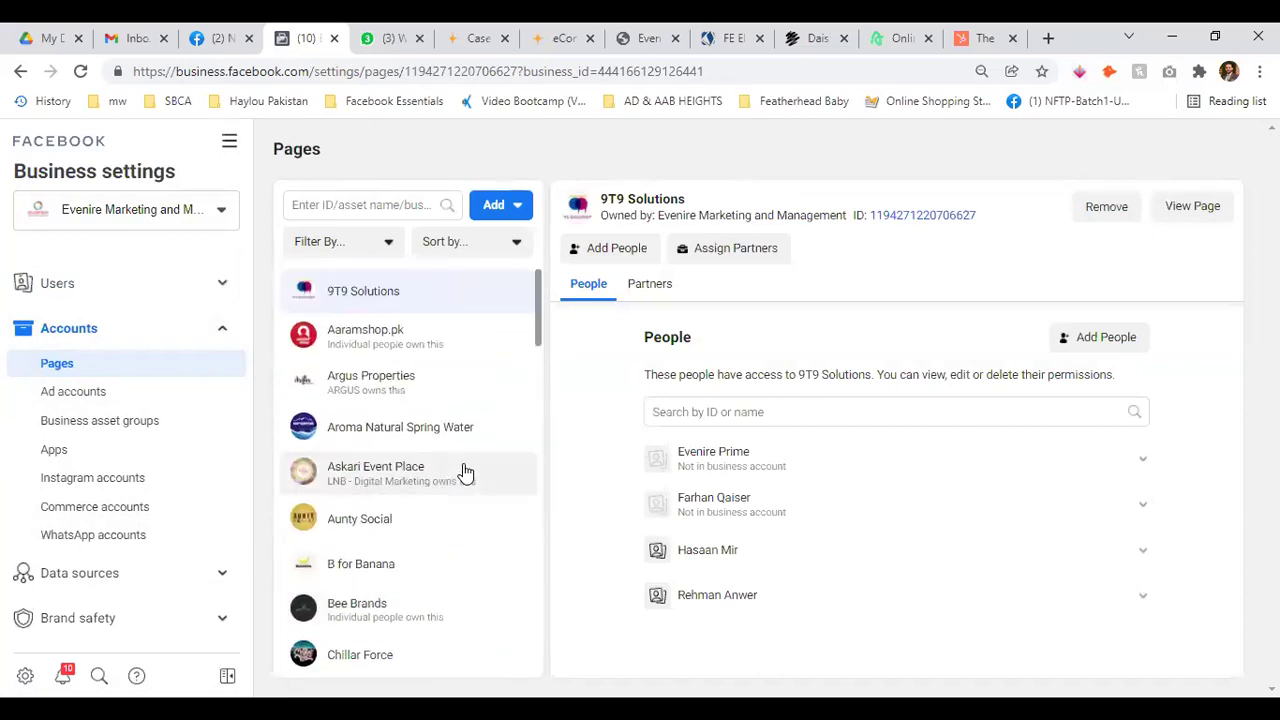
left_click(518, 210)
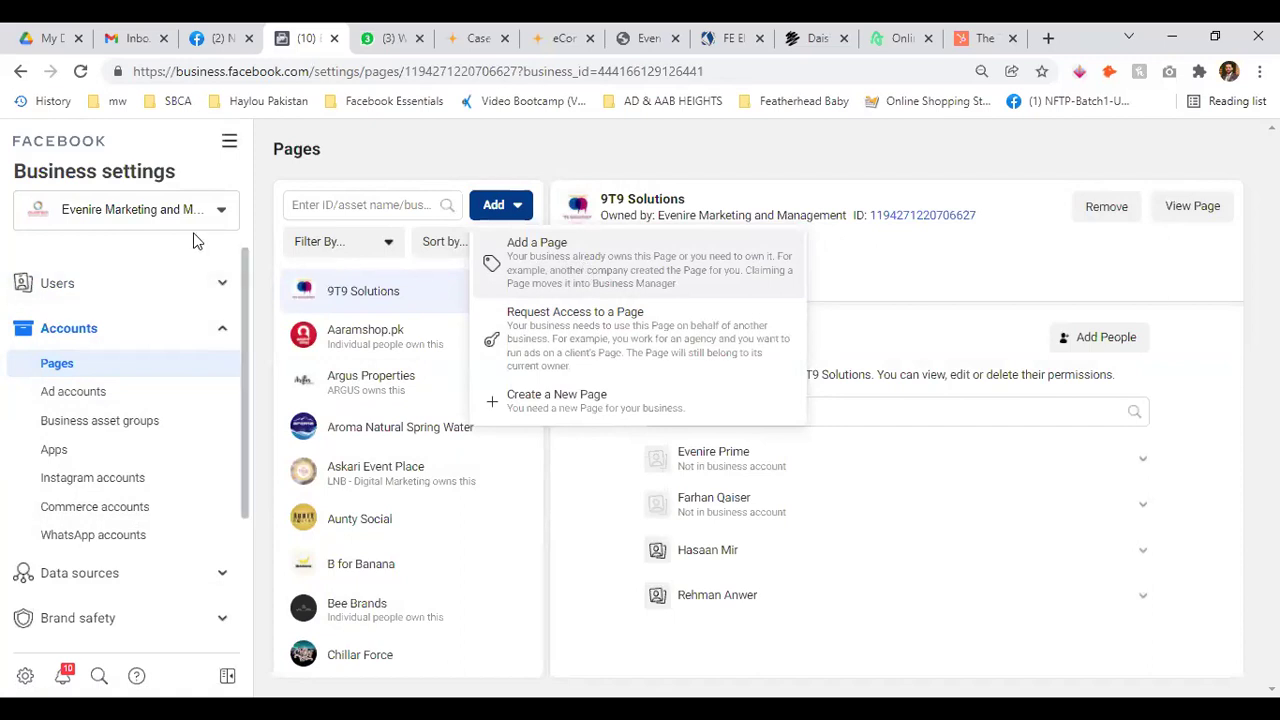
Return to the Pages list, then open and dismiss the Add Page options
left_click(225, 290)
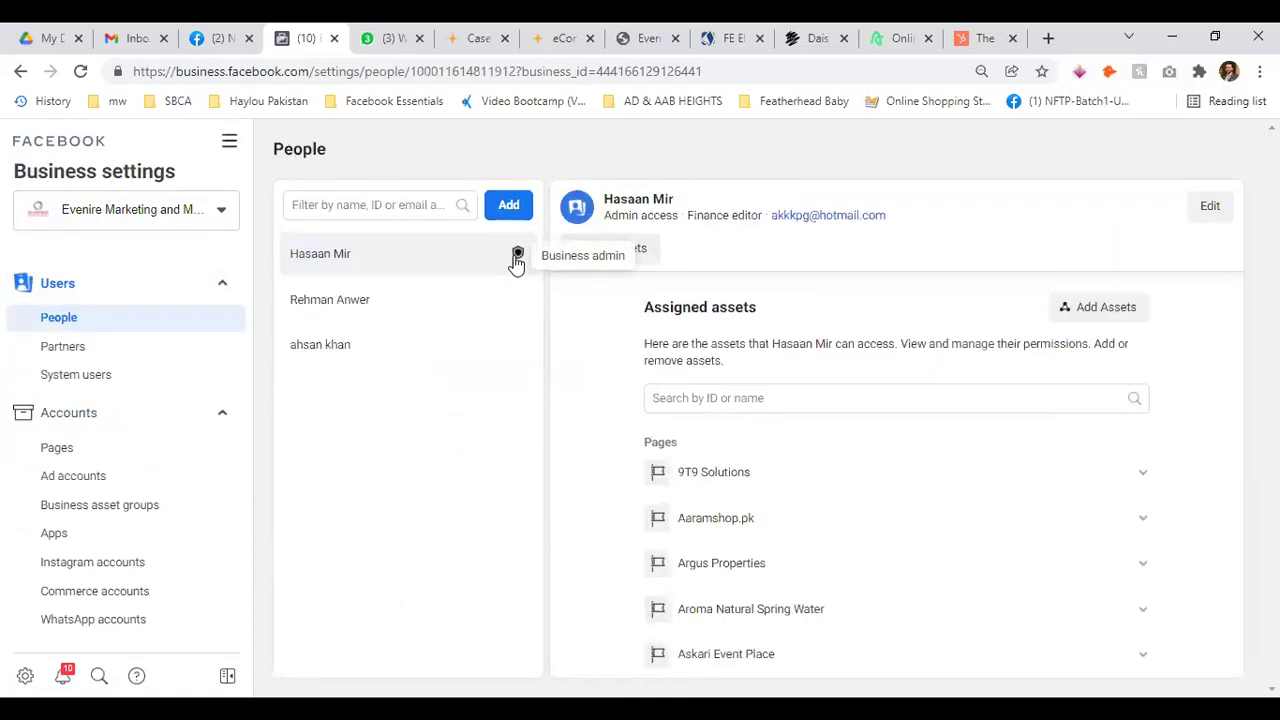
left_click(70, 448)
left_click(517, 210)
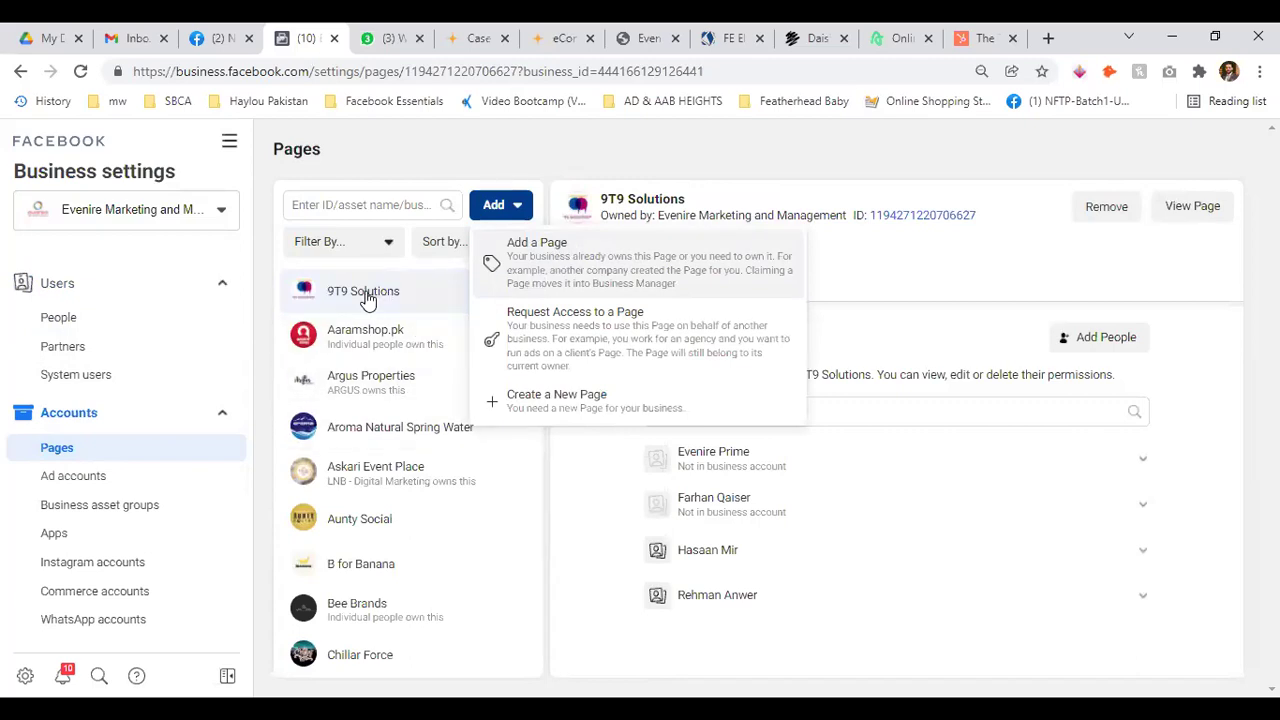
left_click(370, 300)
Review the owners of the 9T9 Solutions, Aaramshop.pk and Argus Properties Pages
left_click_drag(602, 215, 864, 220)
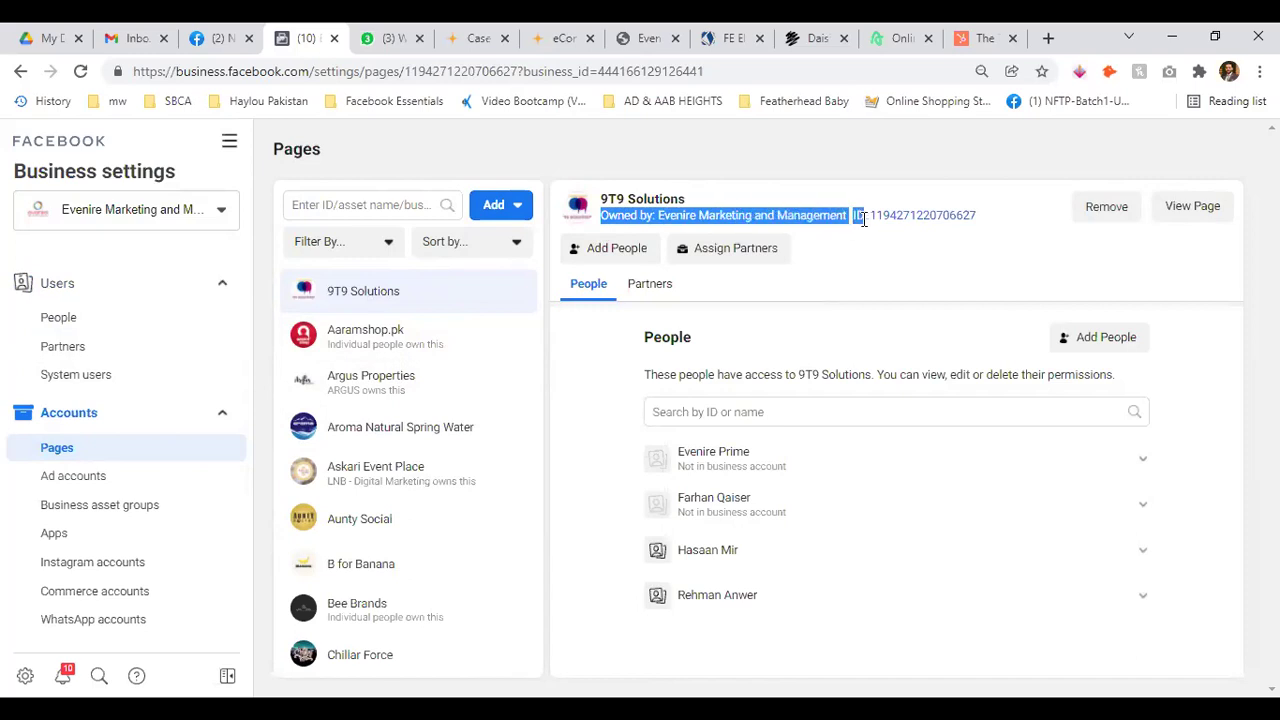
left_click(846, 270)
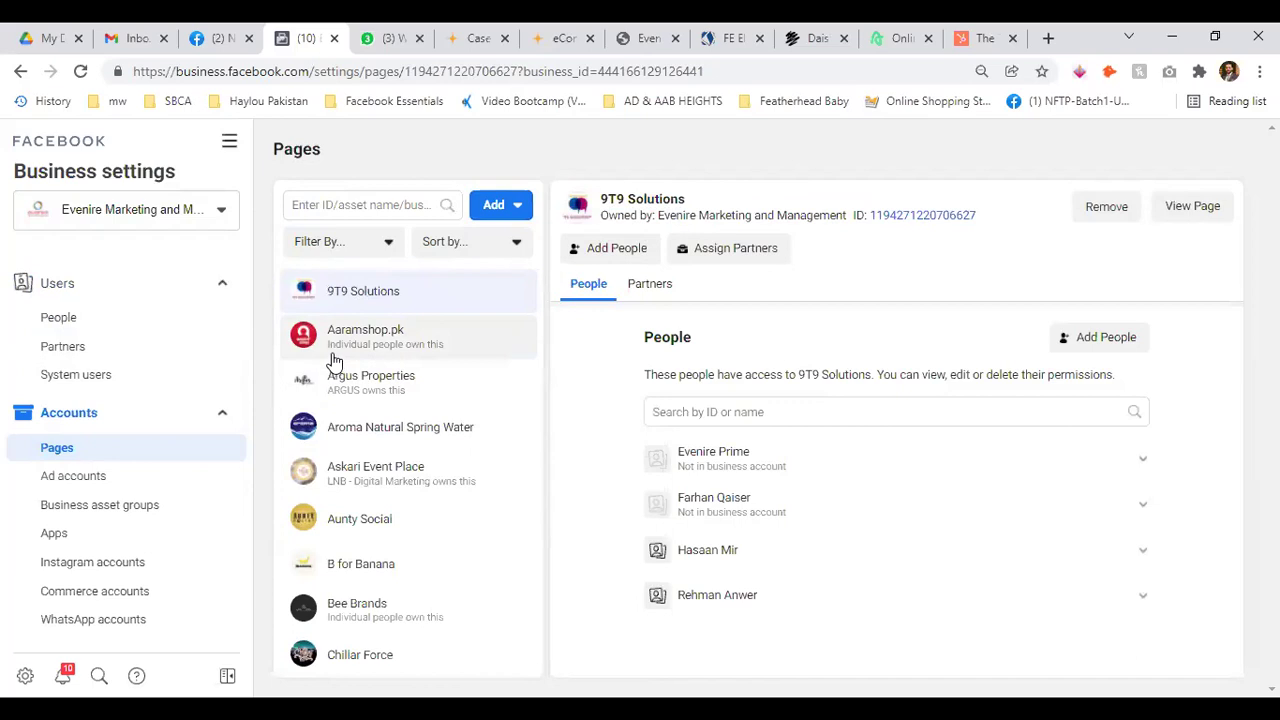
left_click(431, 352)
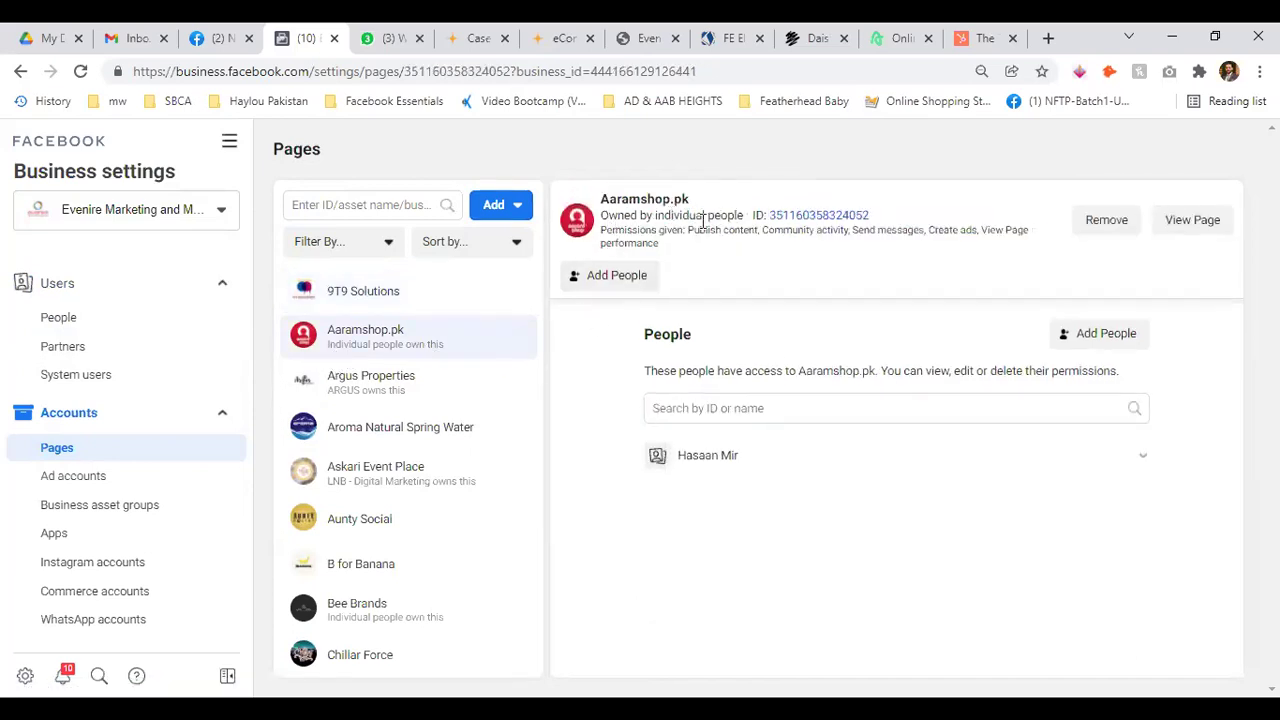
left_click(408, 395)
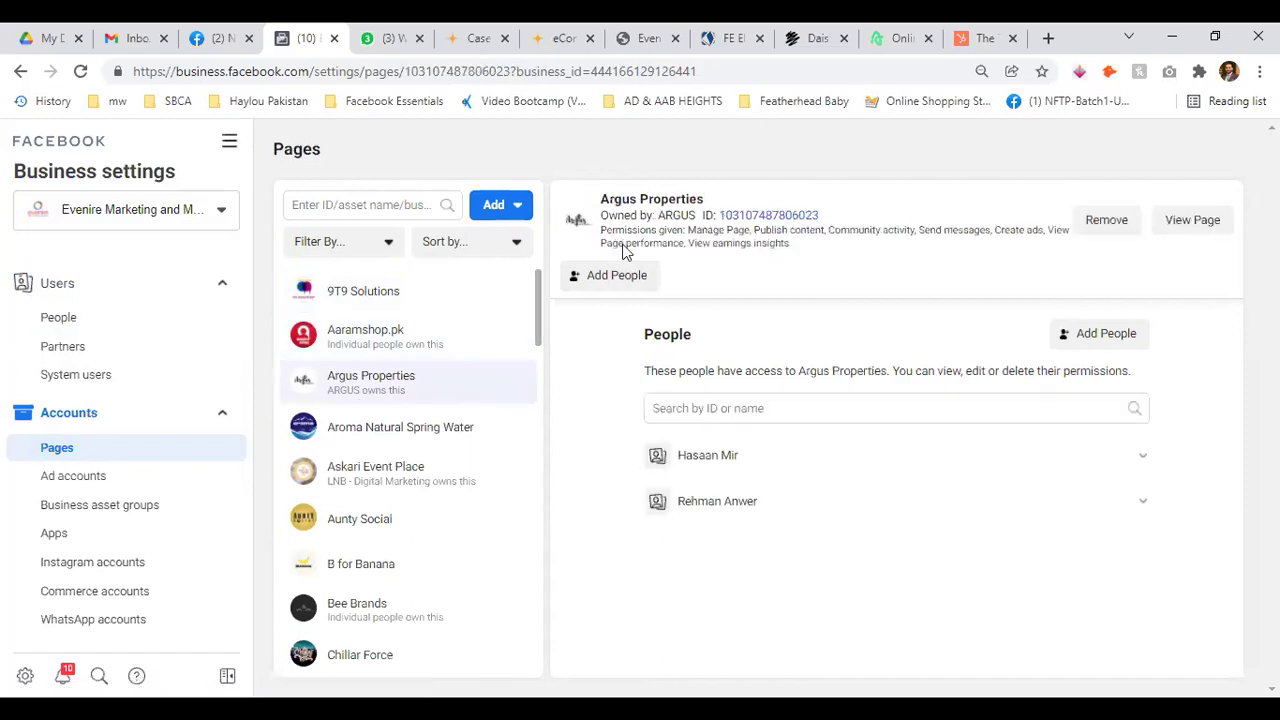
left_click_drag(605, 216, 682, 215)
left_click(688, 298)
Check the Aroma Natural Spring Water Page's owner and people, then reopen the Add options
left_click(428, 428)
left_click_drag(600, 216, 829, 215)
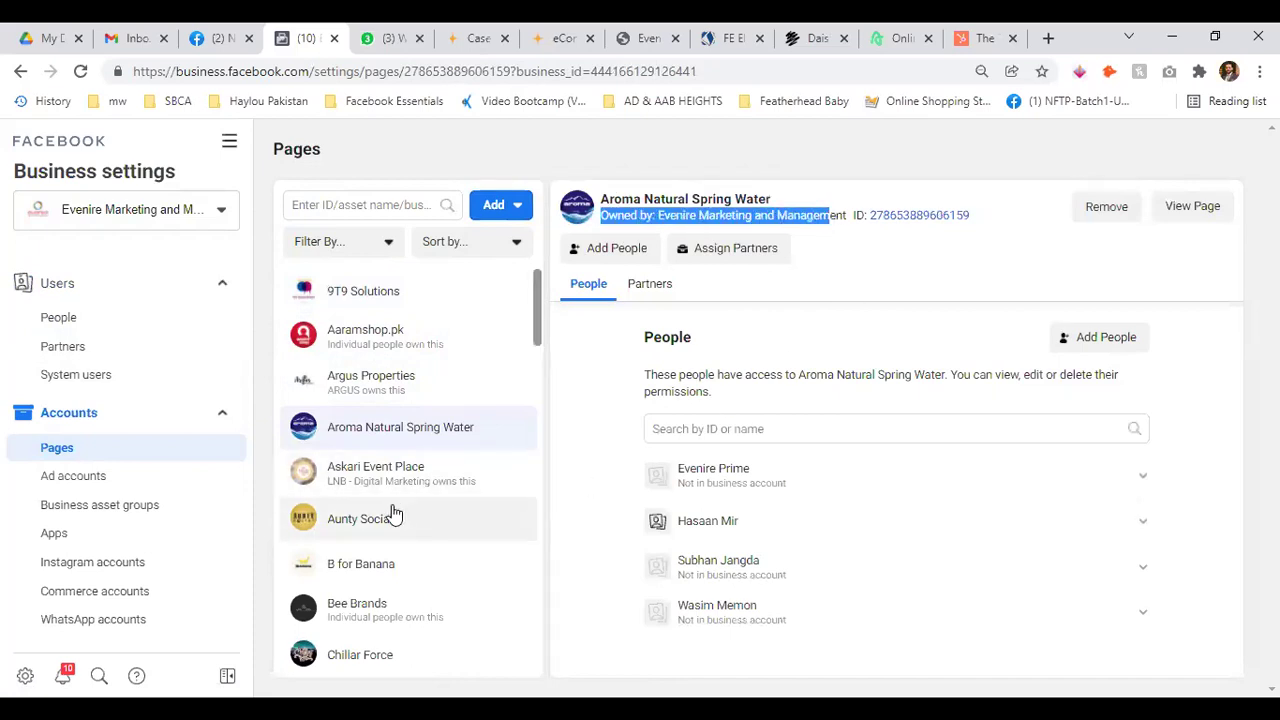
scroll(428, 428, "down", 2)
scroll(428, 428, "up", 2)
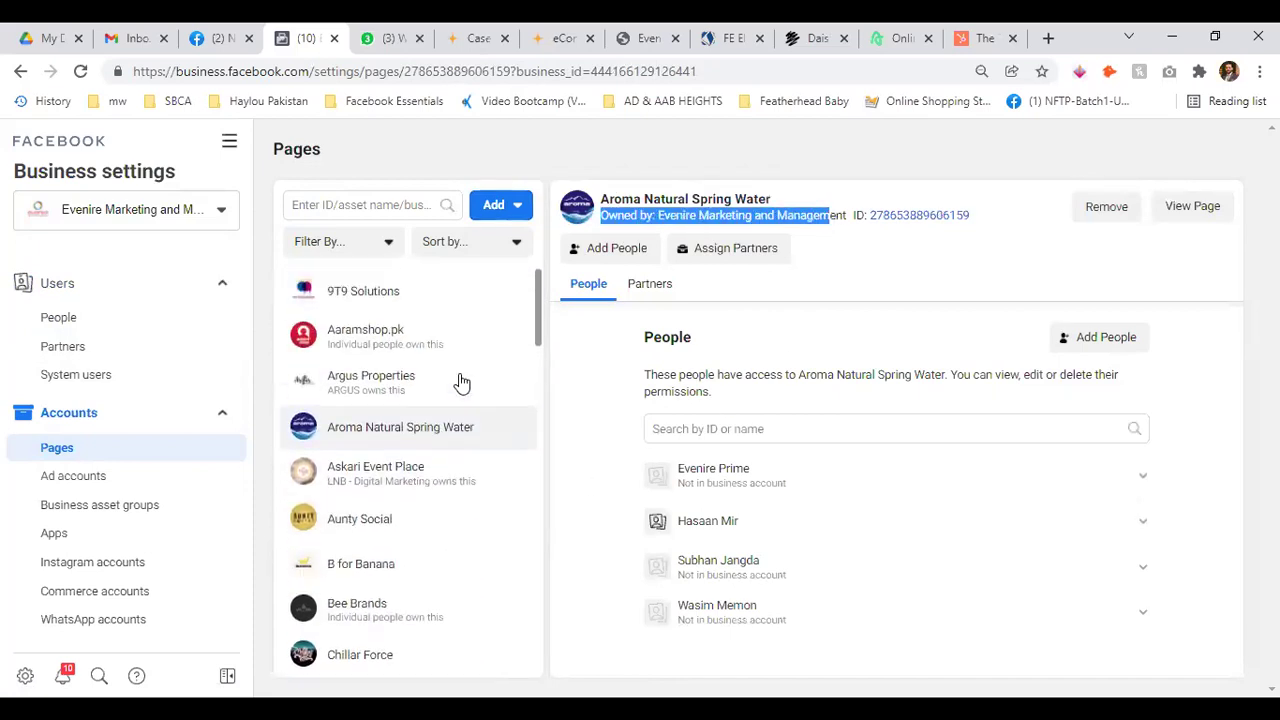
left_click(496, 205)
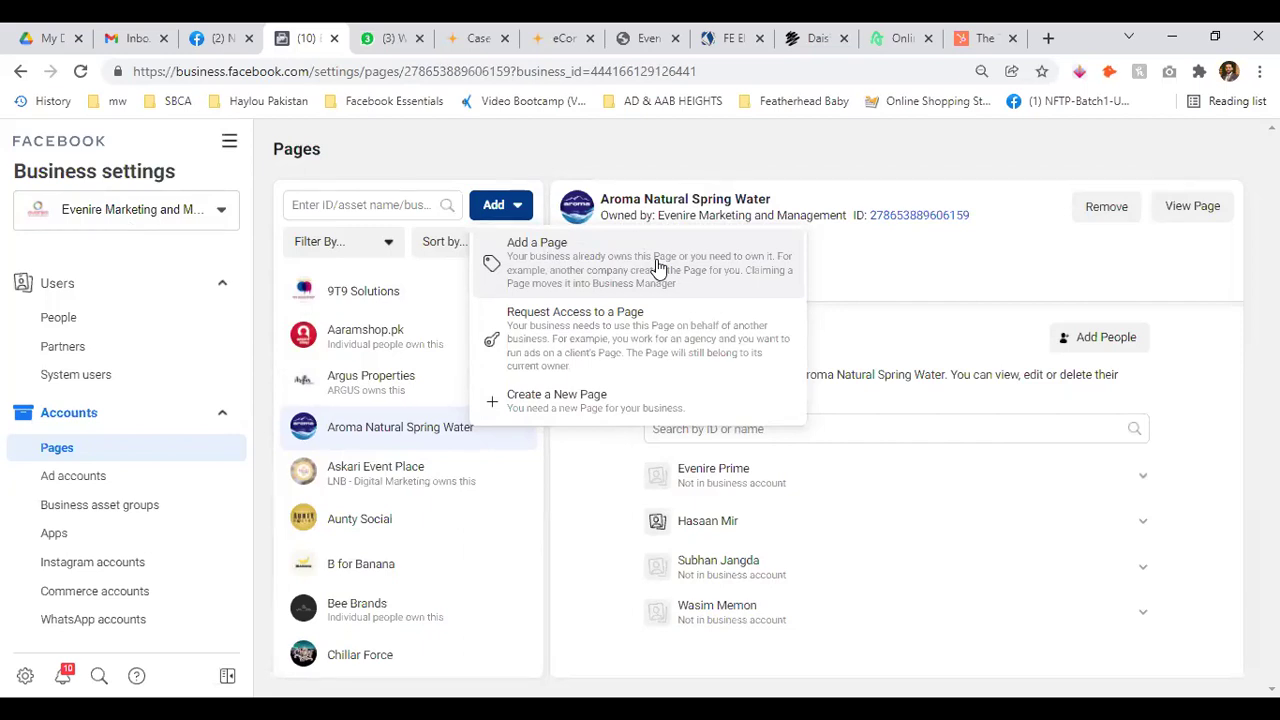
left_click(575, 337)
left_click(508, 355)
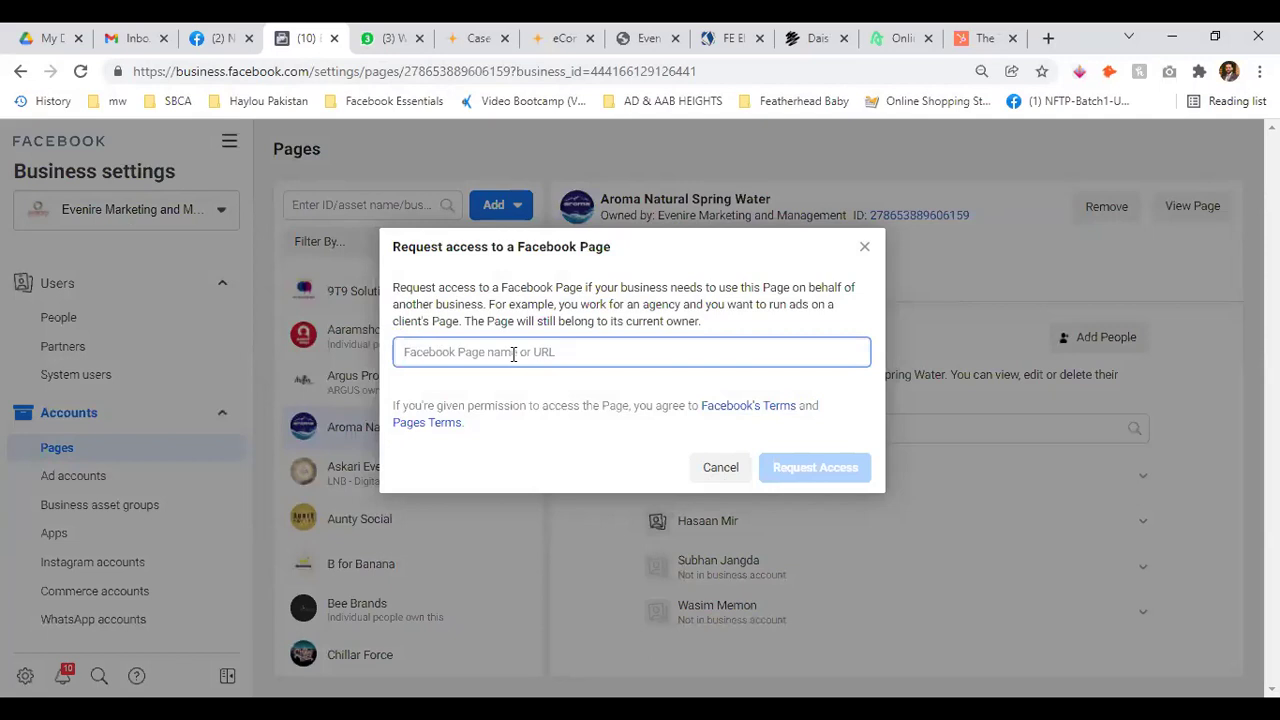
type("karachi busine")
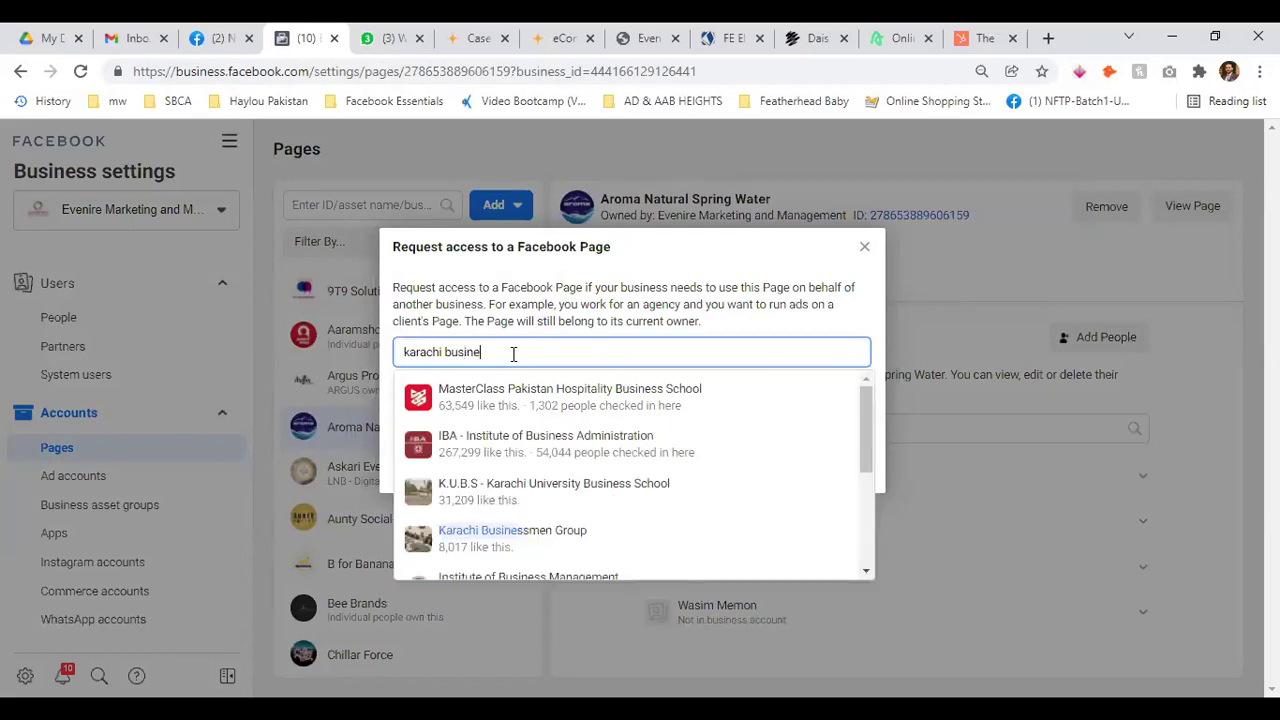
left_click(598, 450)
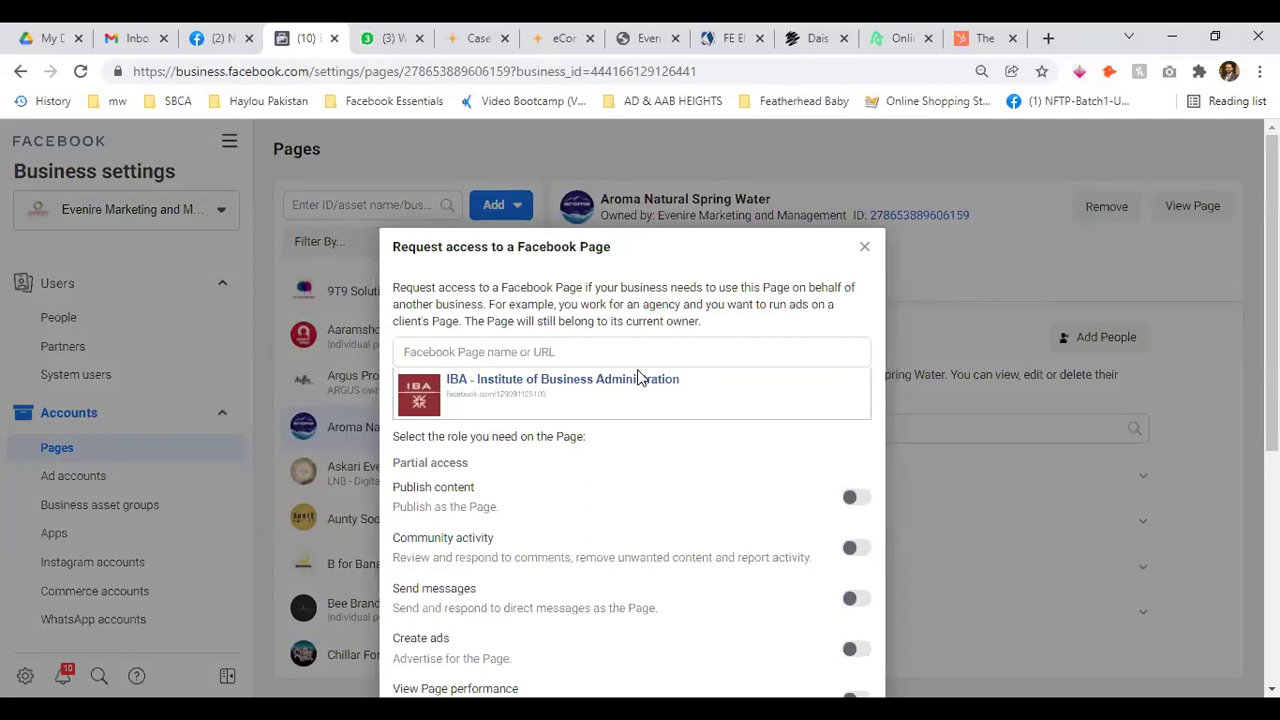
scroll(637, 377, "down", 3)
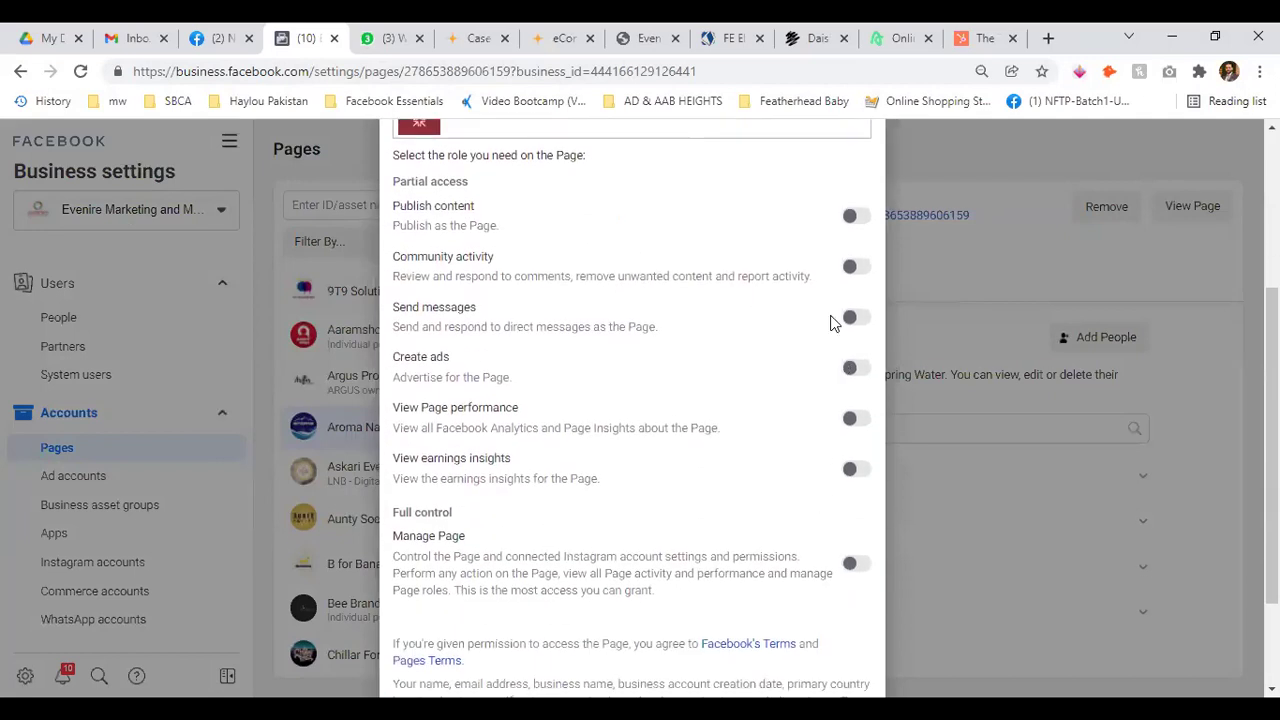
left_click(862, 218)
left_click(853, 470)
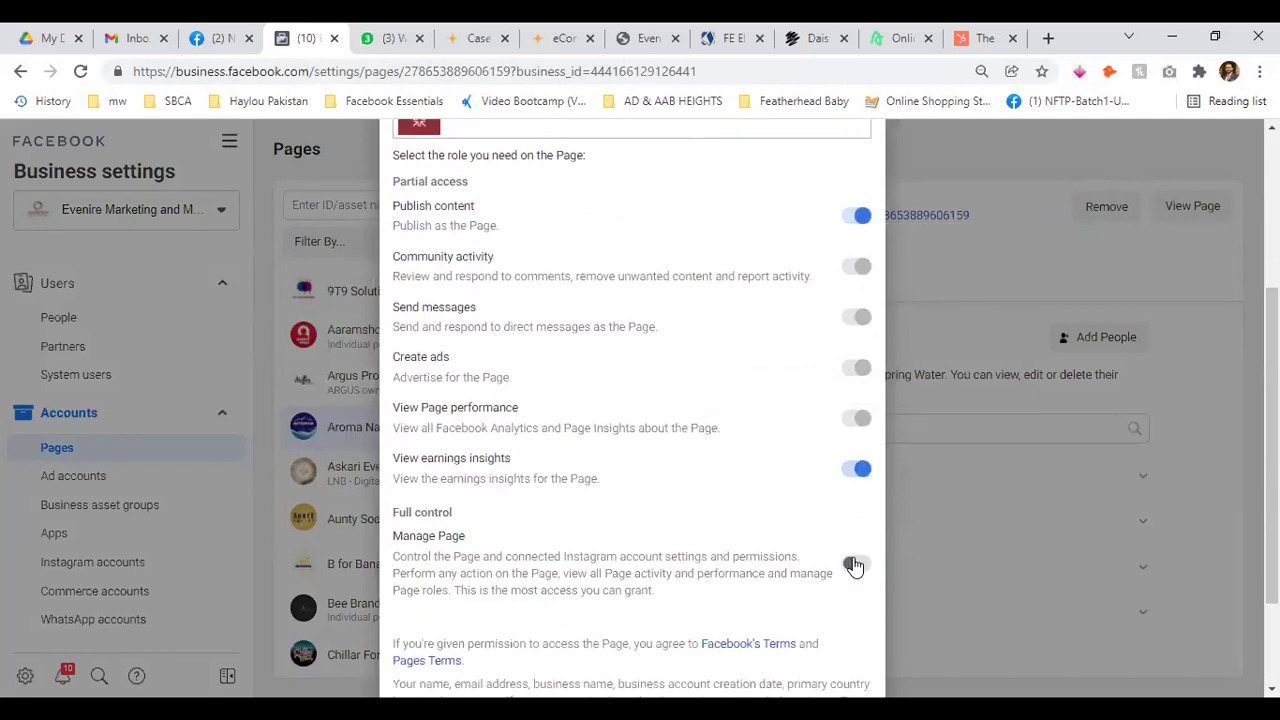
left_click(853, 564)
scroll(716, 450, "down", 2)
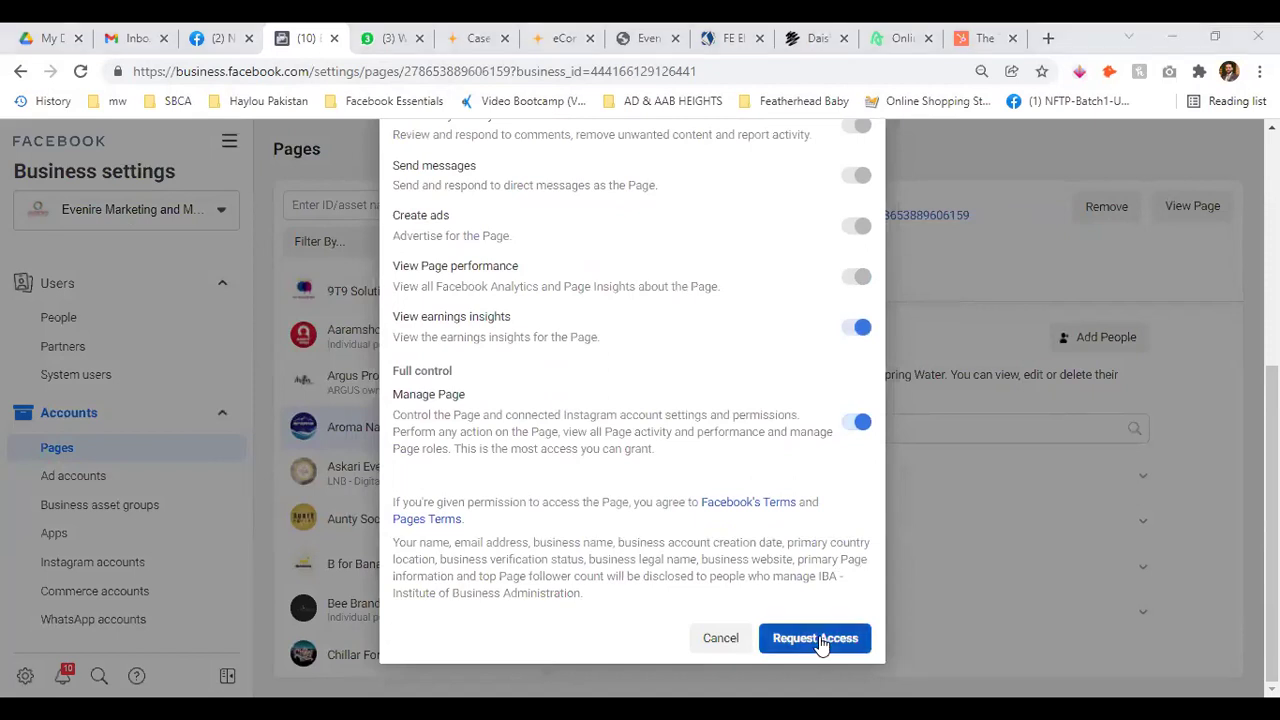
left_click(822, 638)
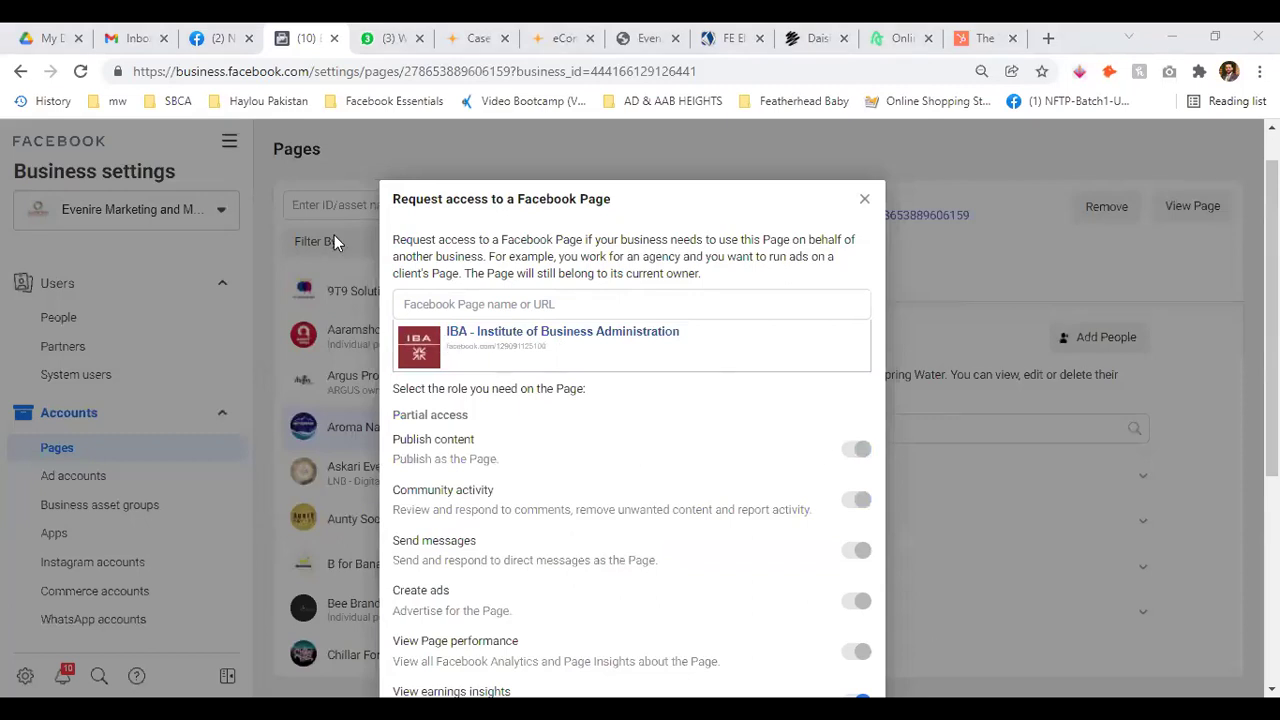
scroll(596, 437, "down", 4)
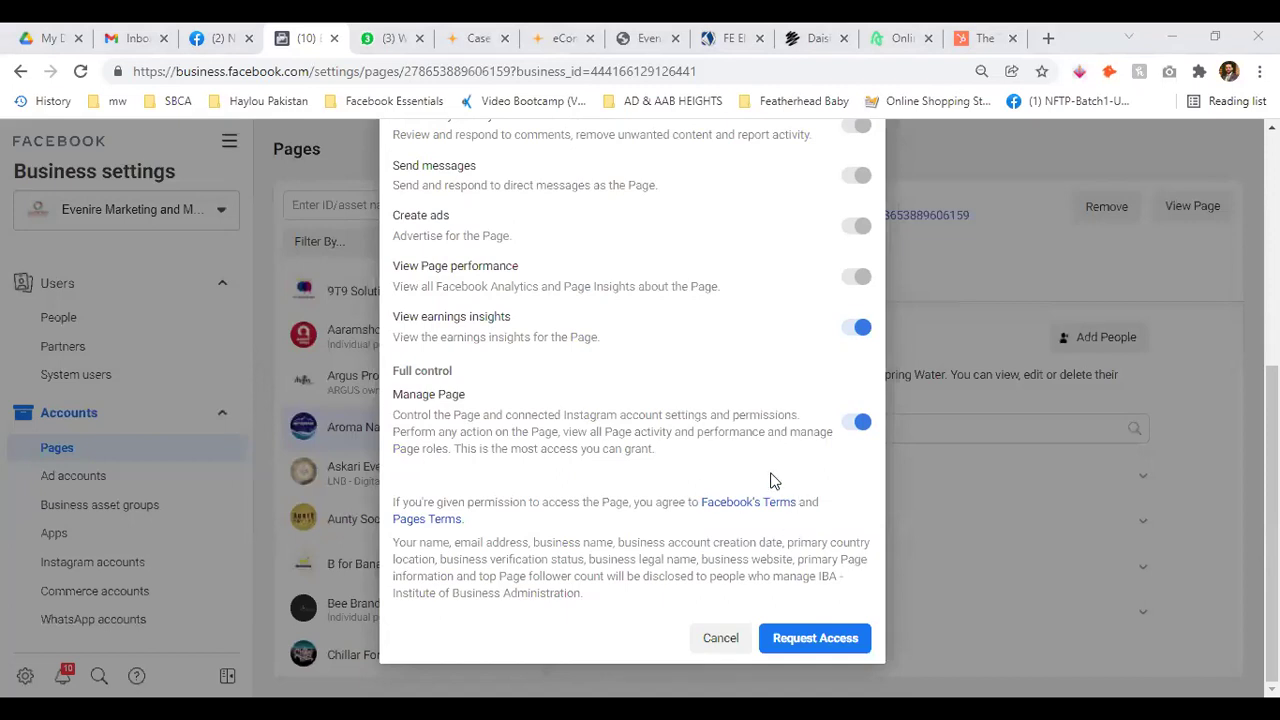
scroll(790, 475, "up", 5)
scroll(745, 545, "down", 5)
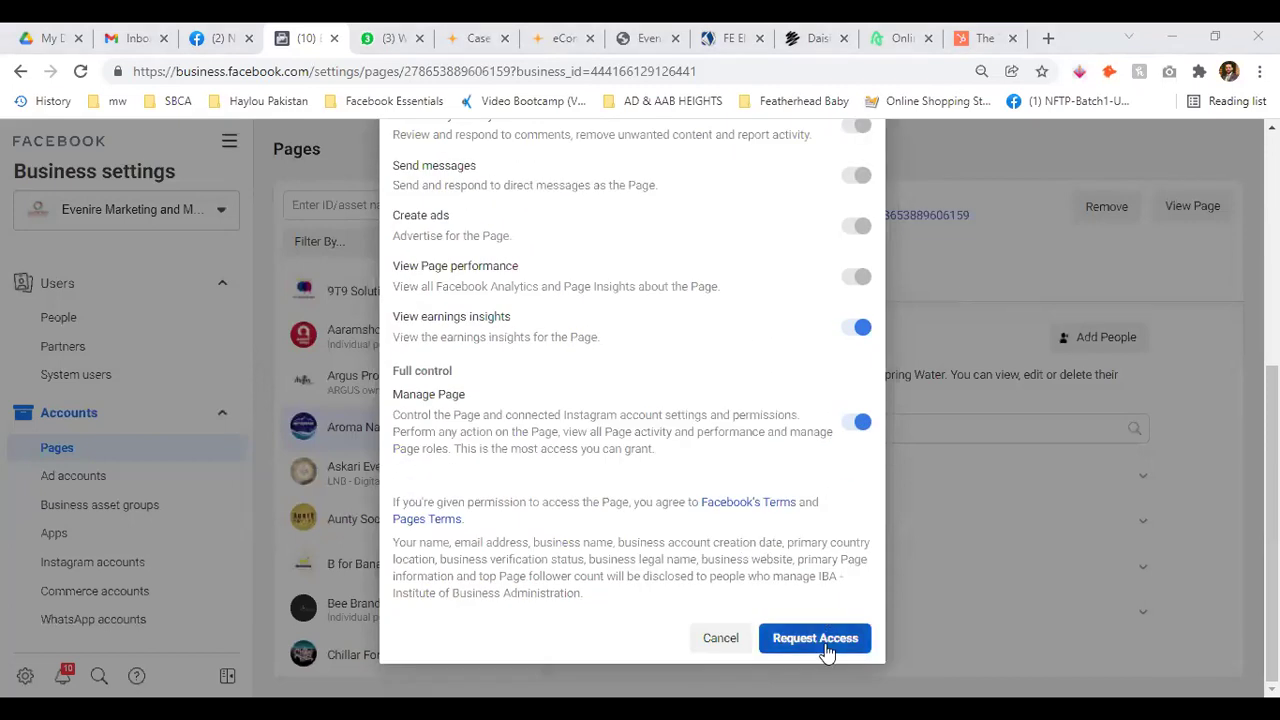
left_click(718, 639)
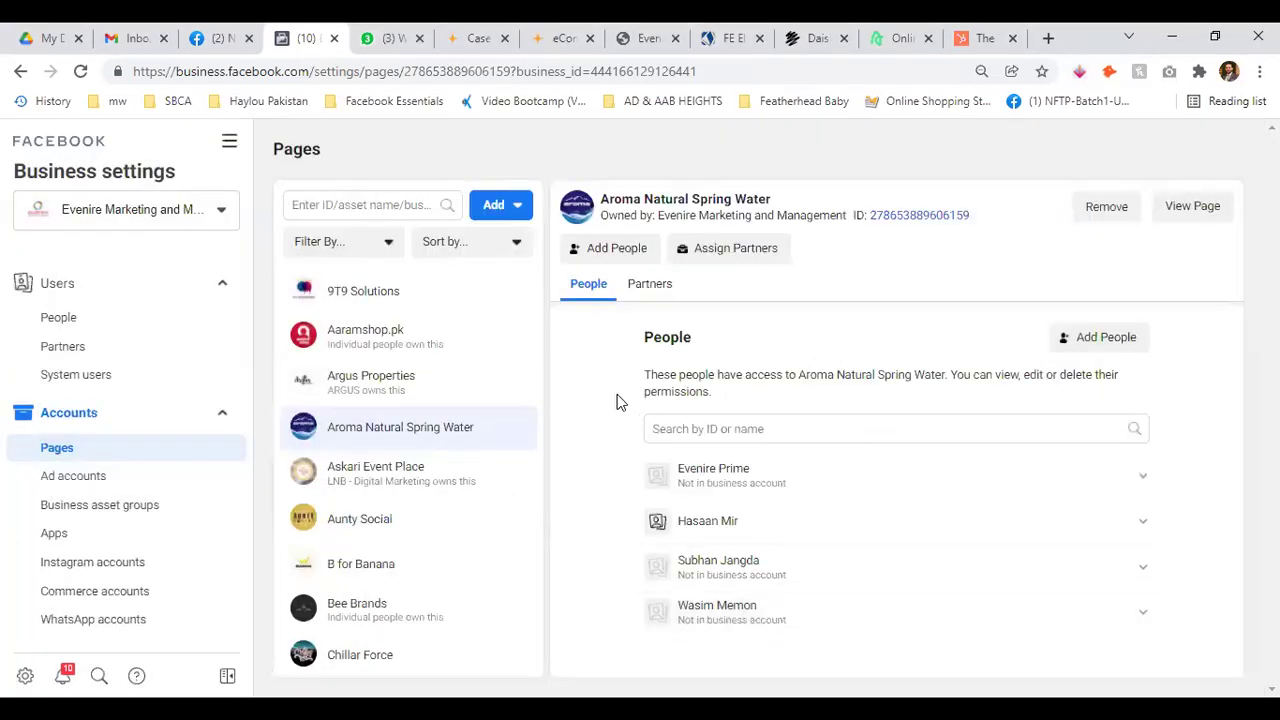
Open and close the request-access form, then dismiss the Add Page options
left_click(517, 204)
left_click(540, 334)
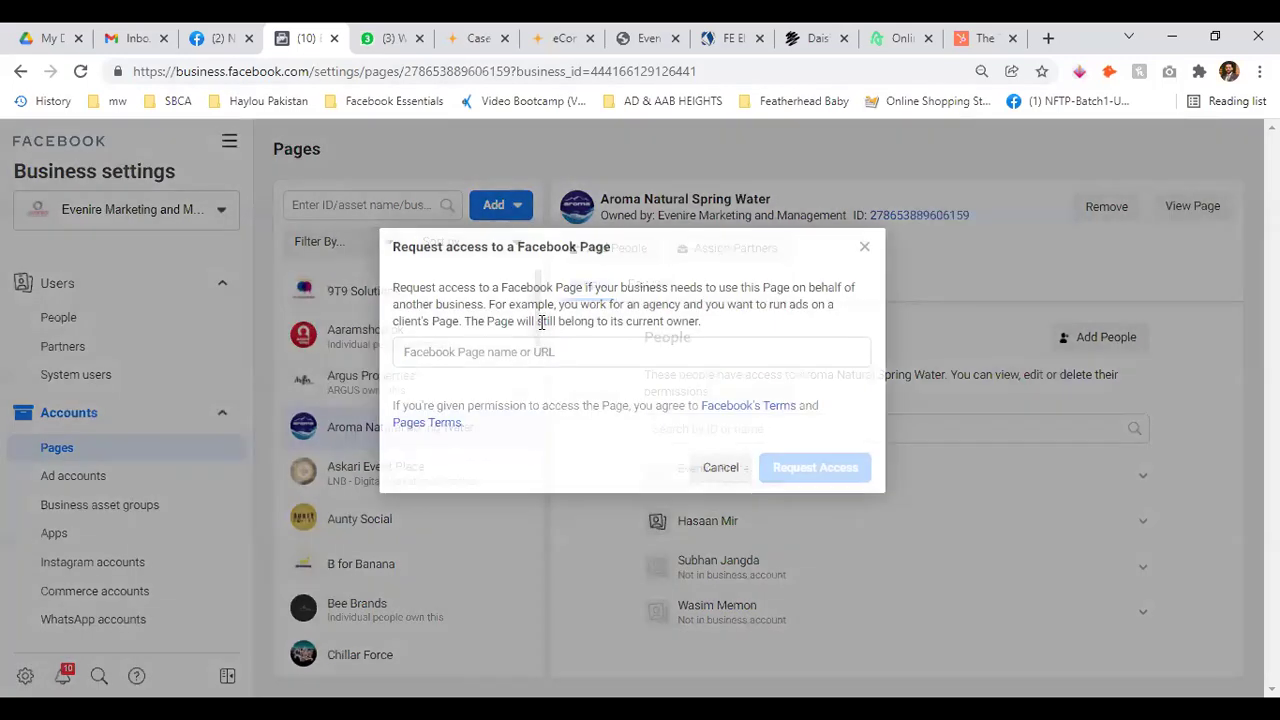
left_click(865, 247)
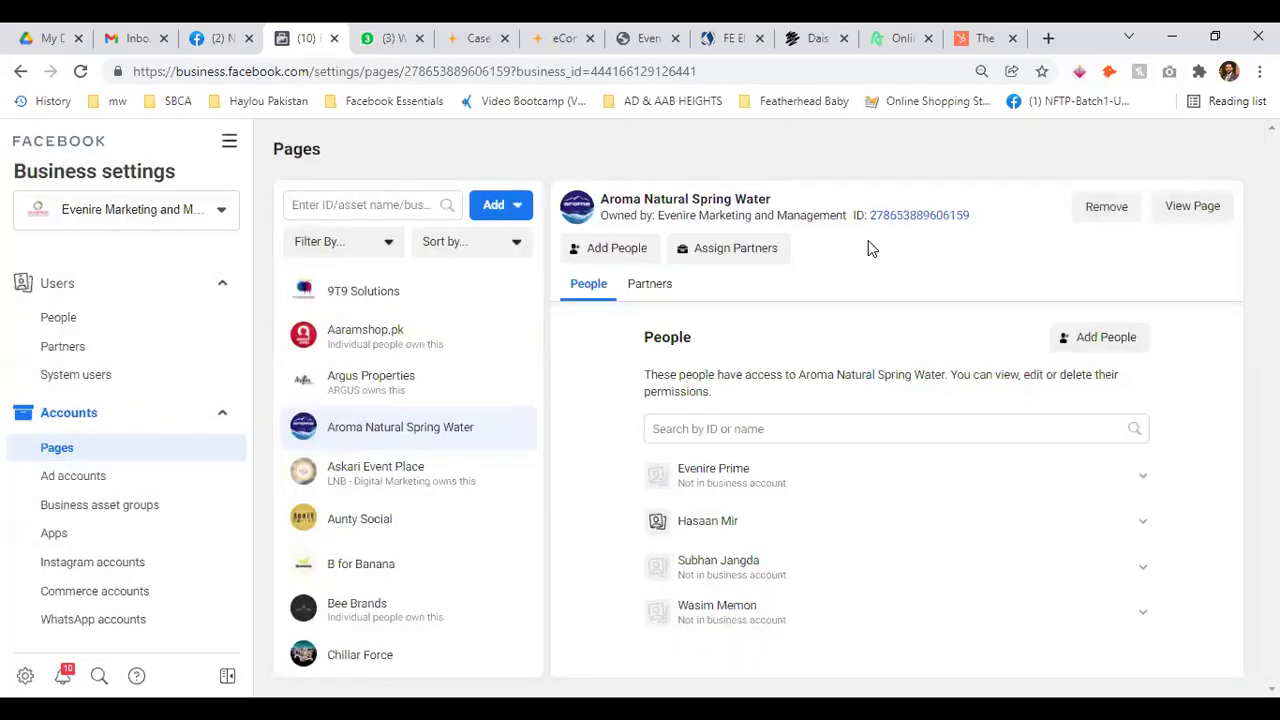
left_click(505, 204)
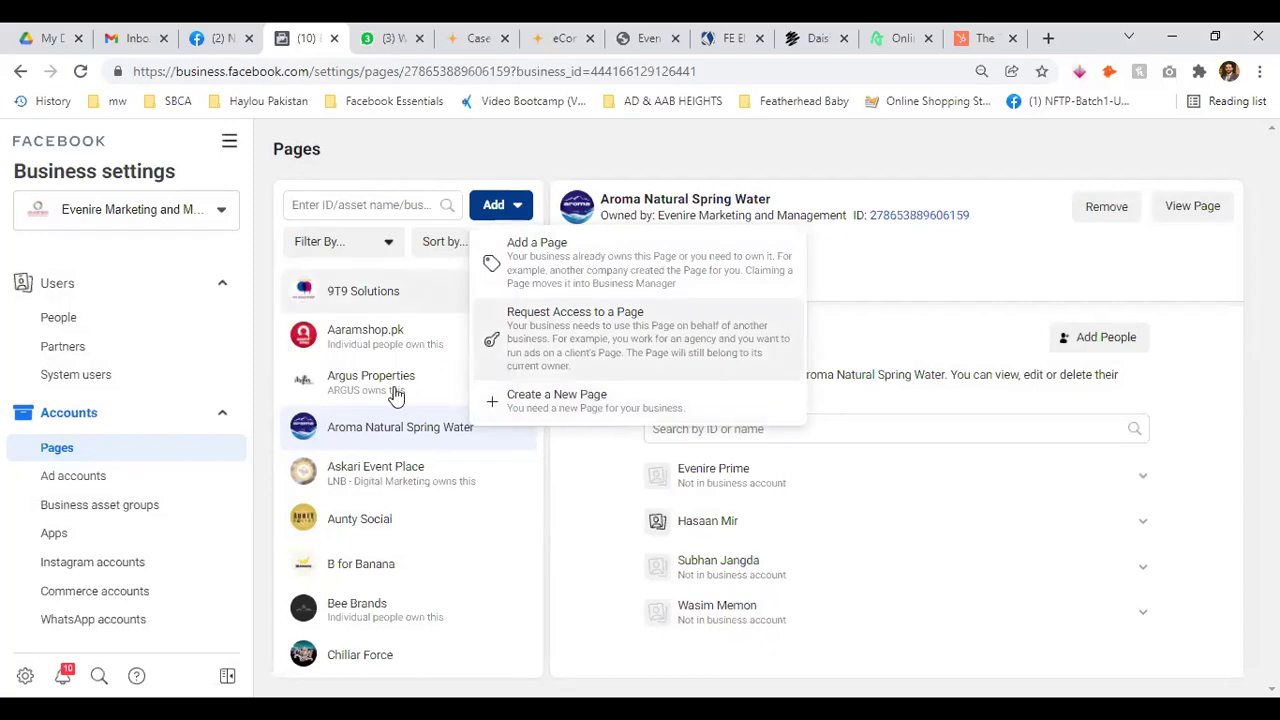
left_click(590, 483)
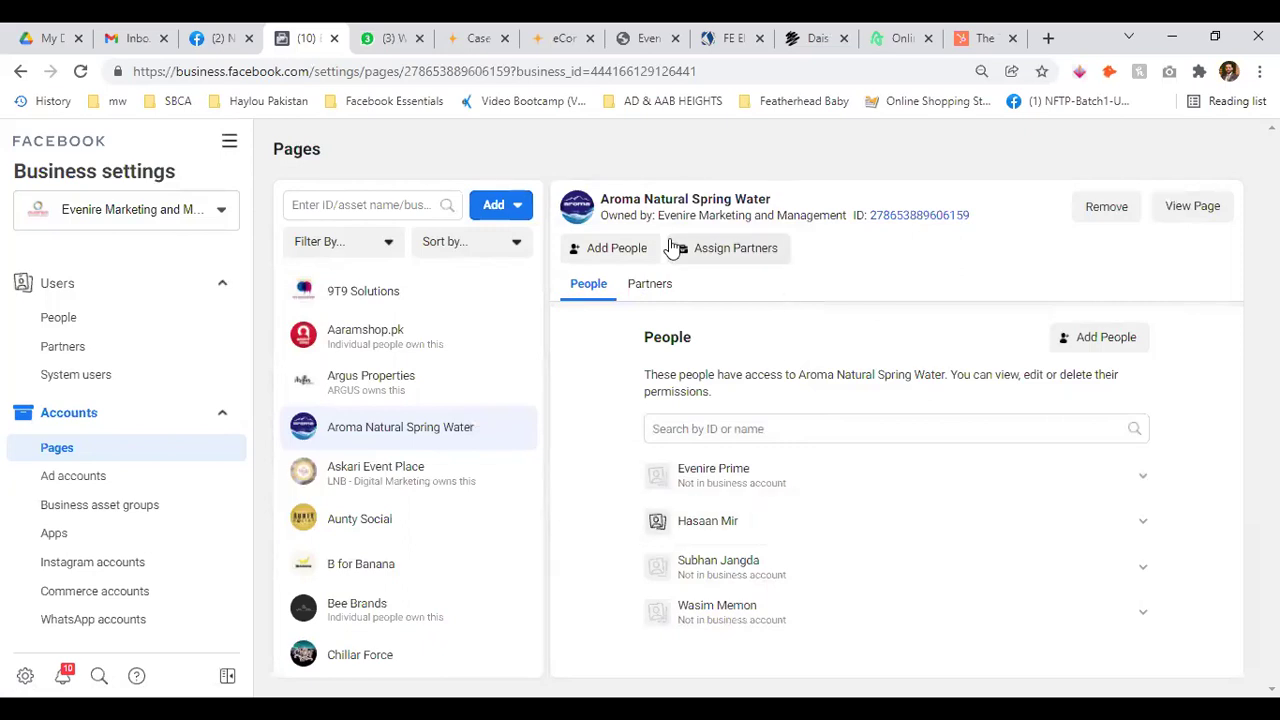
Open the 9T9 Solutions Page in a new tab and return to its People view
left_click(470, 292)
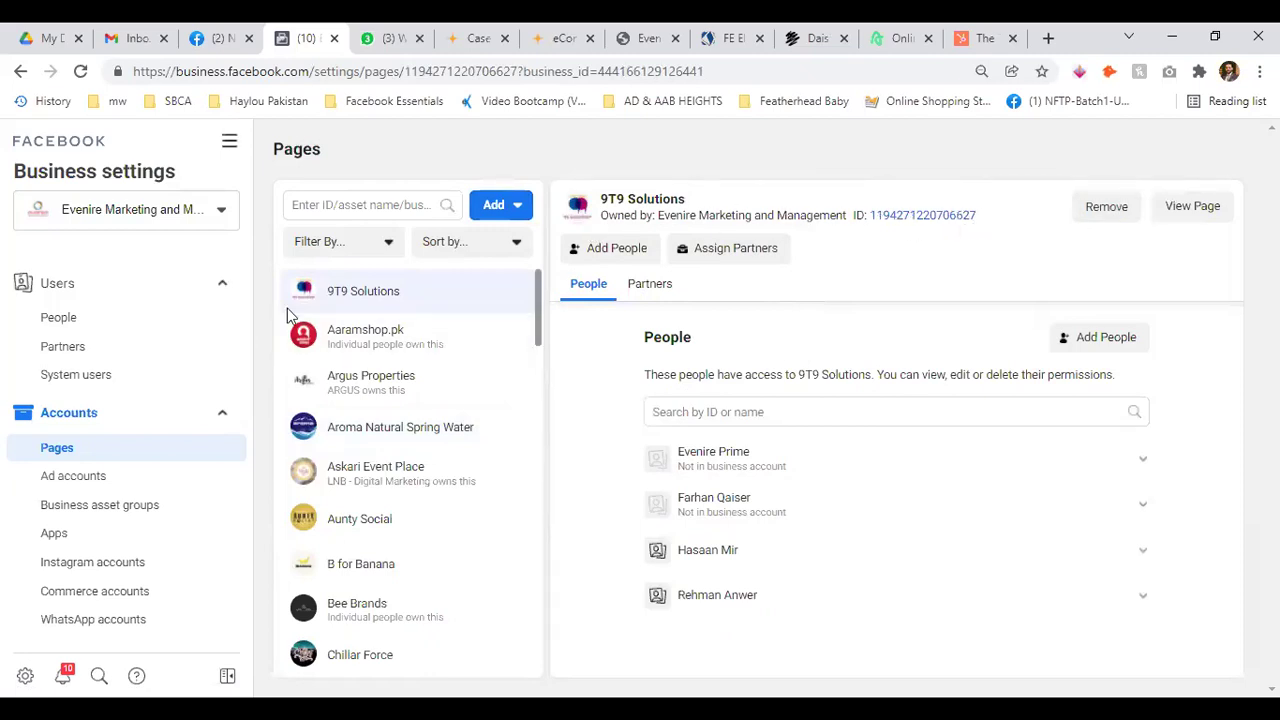
left_click(1192, 207)
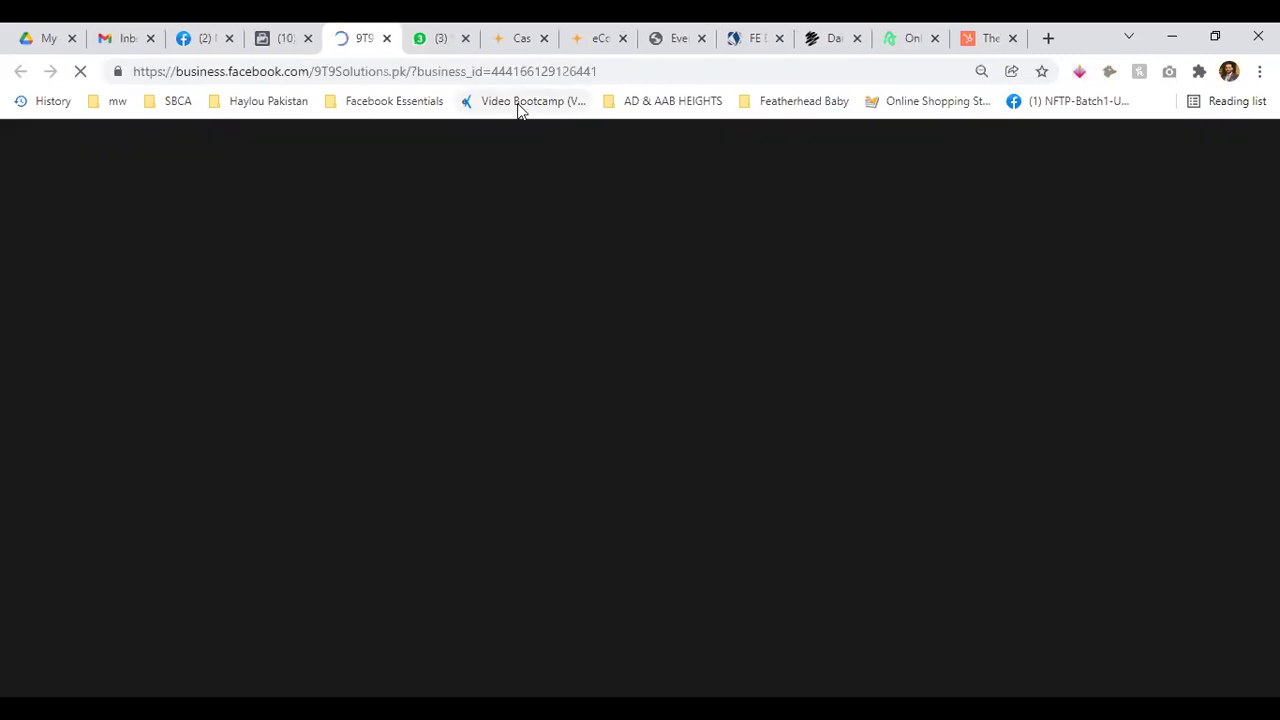
key("ctrl+shift+Tab")
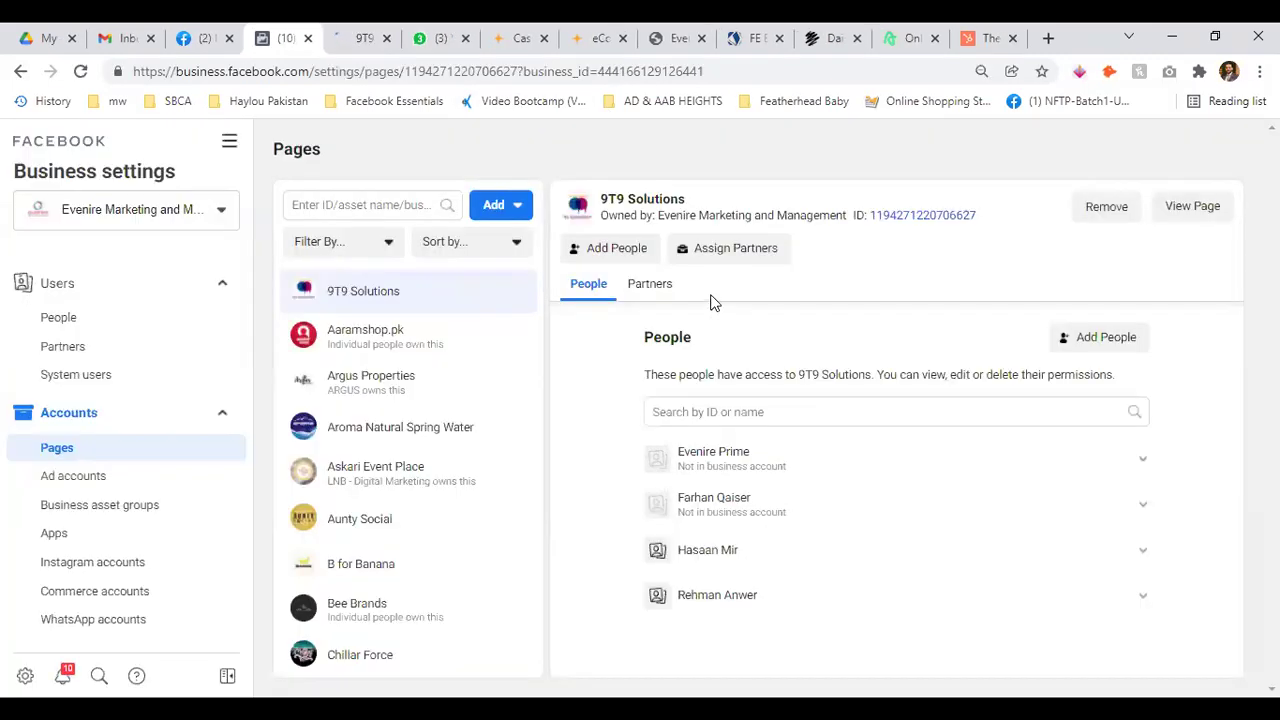
left_click(632, 253)
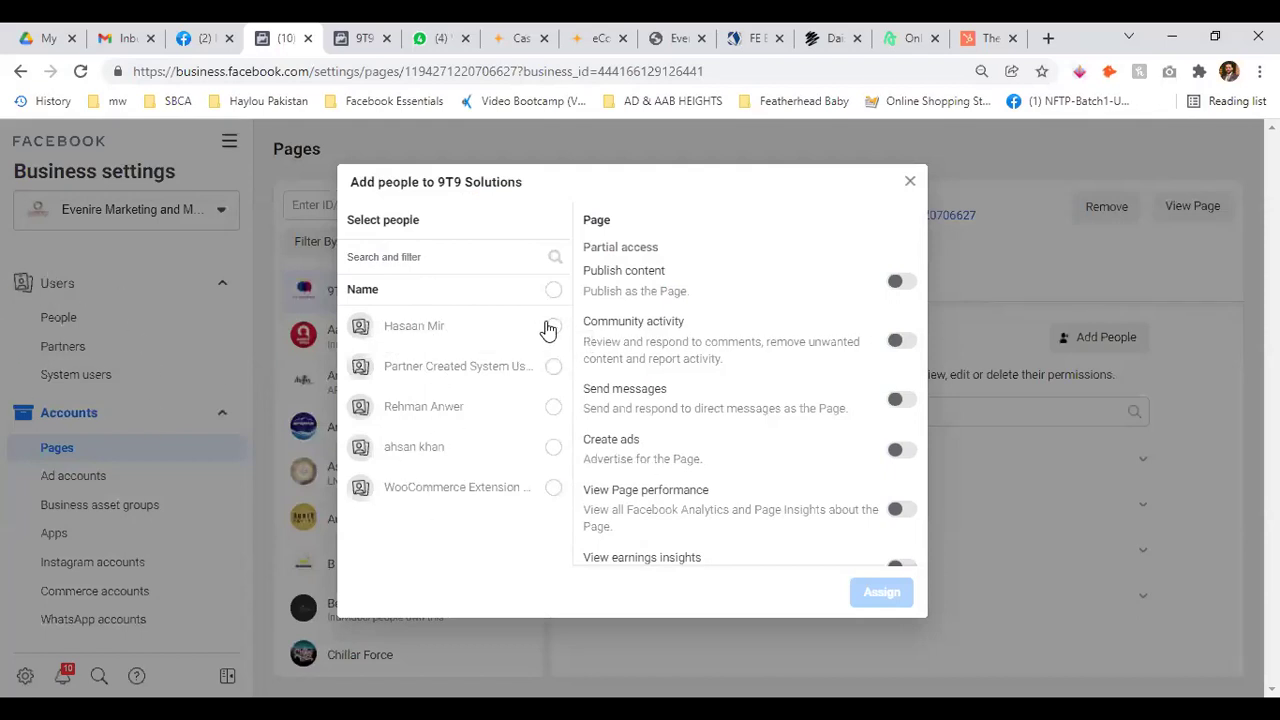
left_click(553, 407)
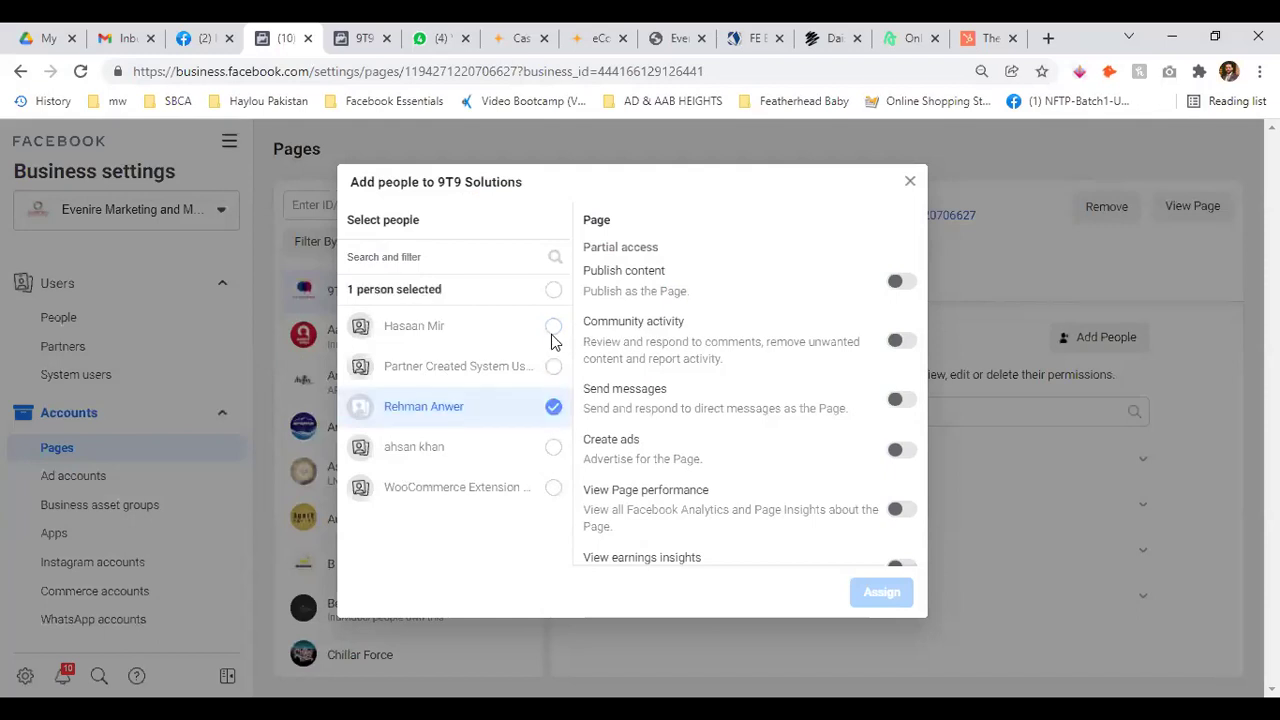
left_click(552, 330)
left_click(552, 448)
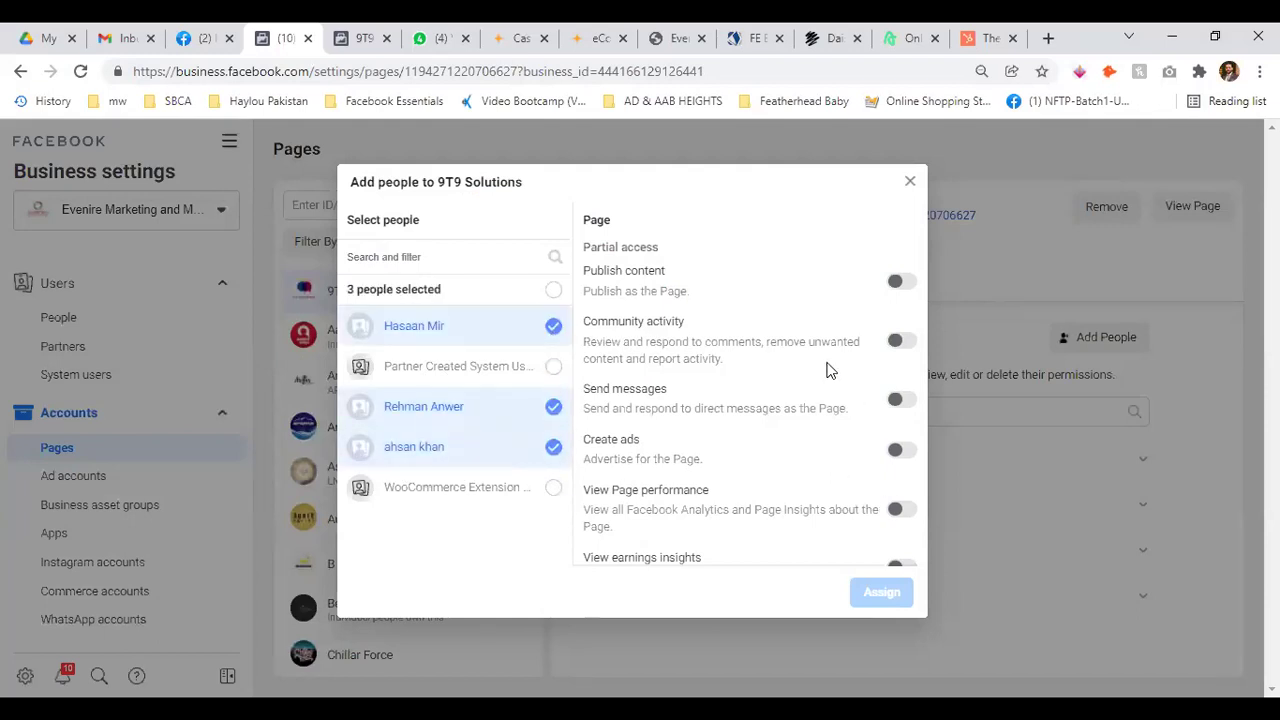
scroll(910, 432, "down", 2)
scroll(910, 432, "up", 4)
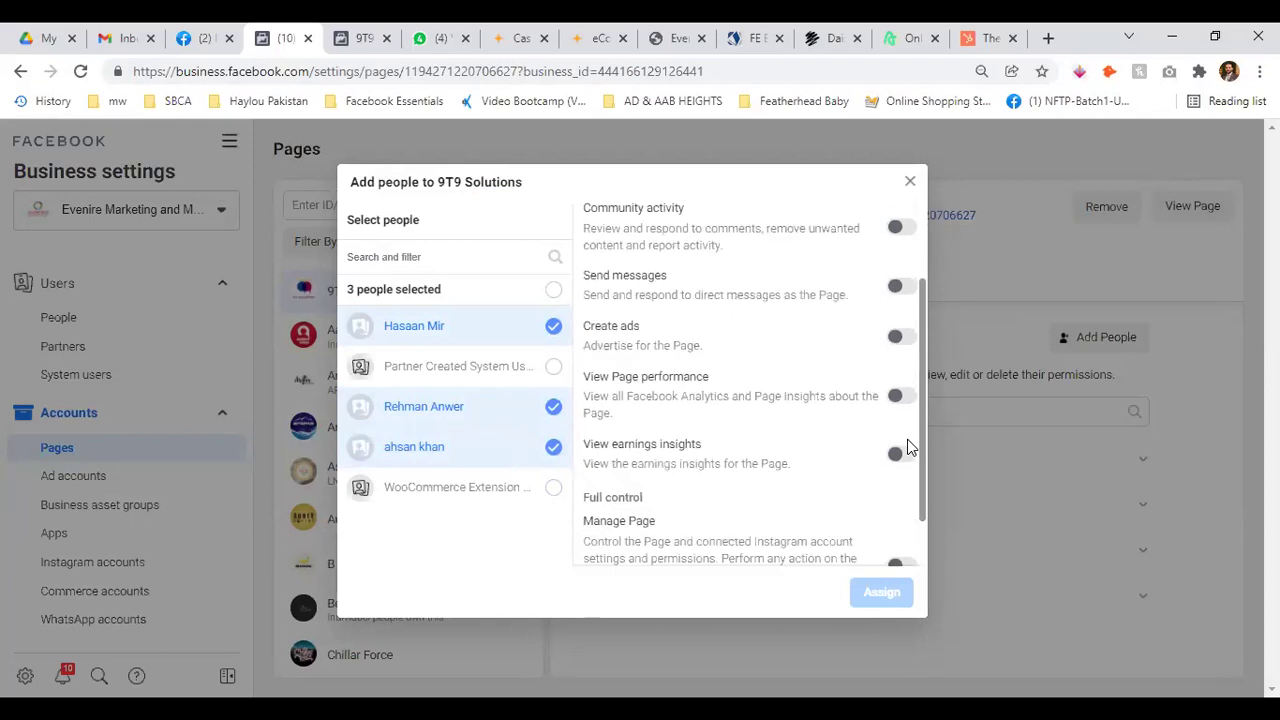
left_click(553, 327)
left_click(553, 408)
left_click(553, 447)
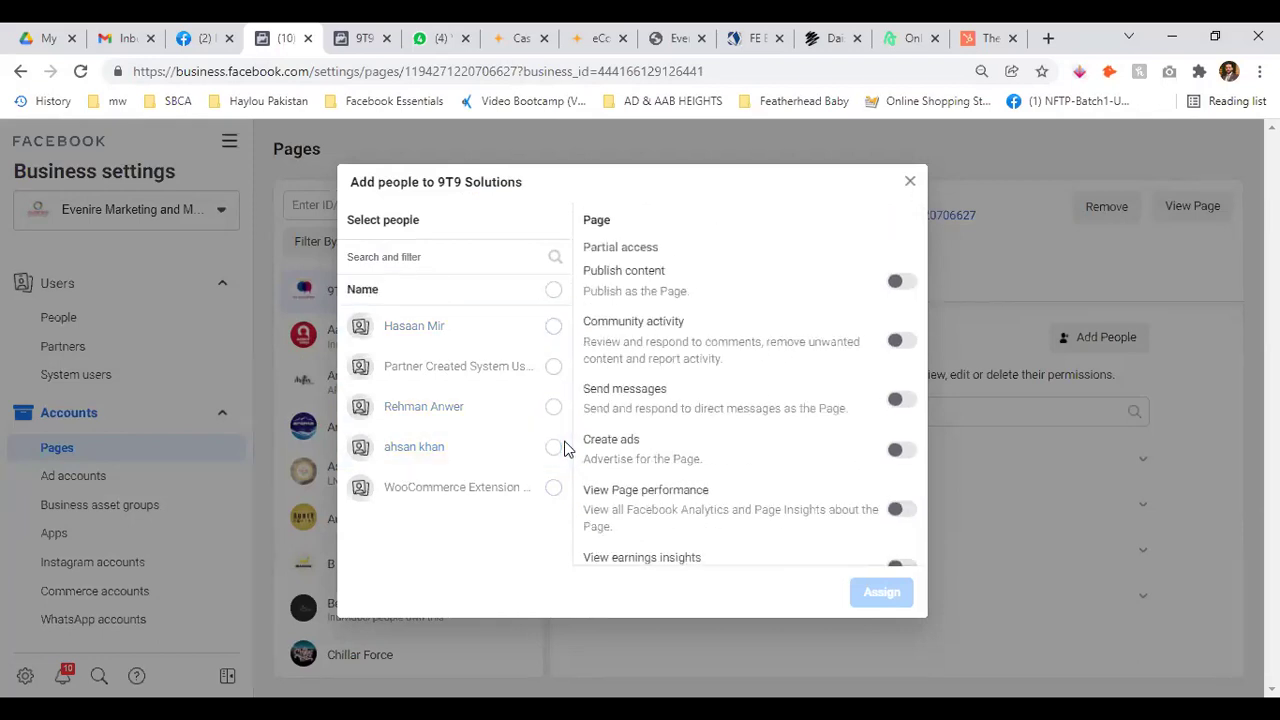
left_click(897, 284)
left_click(897, 284)
scroll(855, 390, "down", 3)
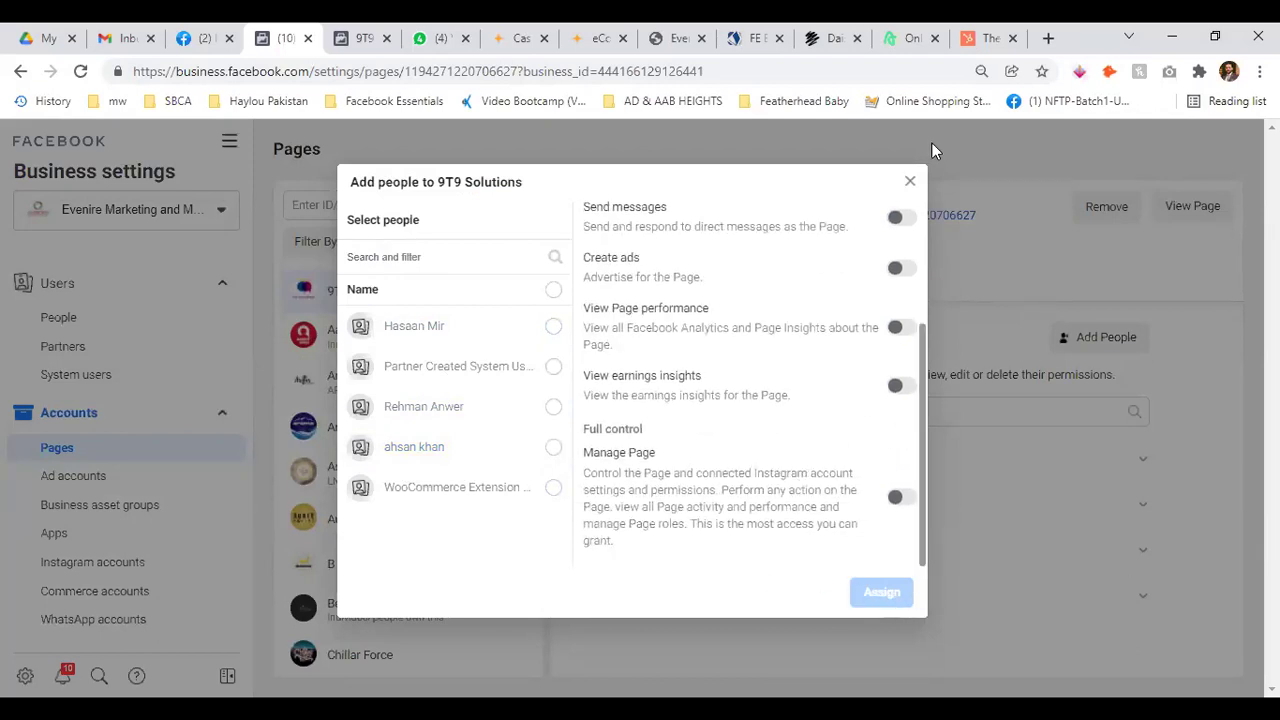
left_click(910, 182)
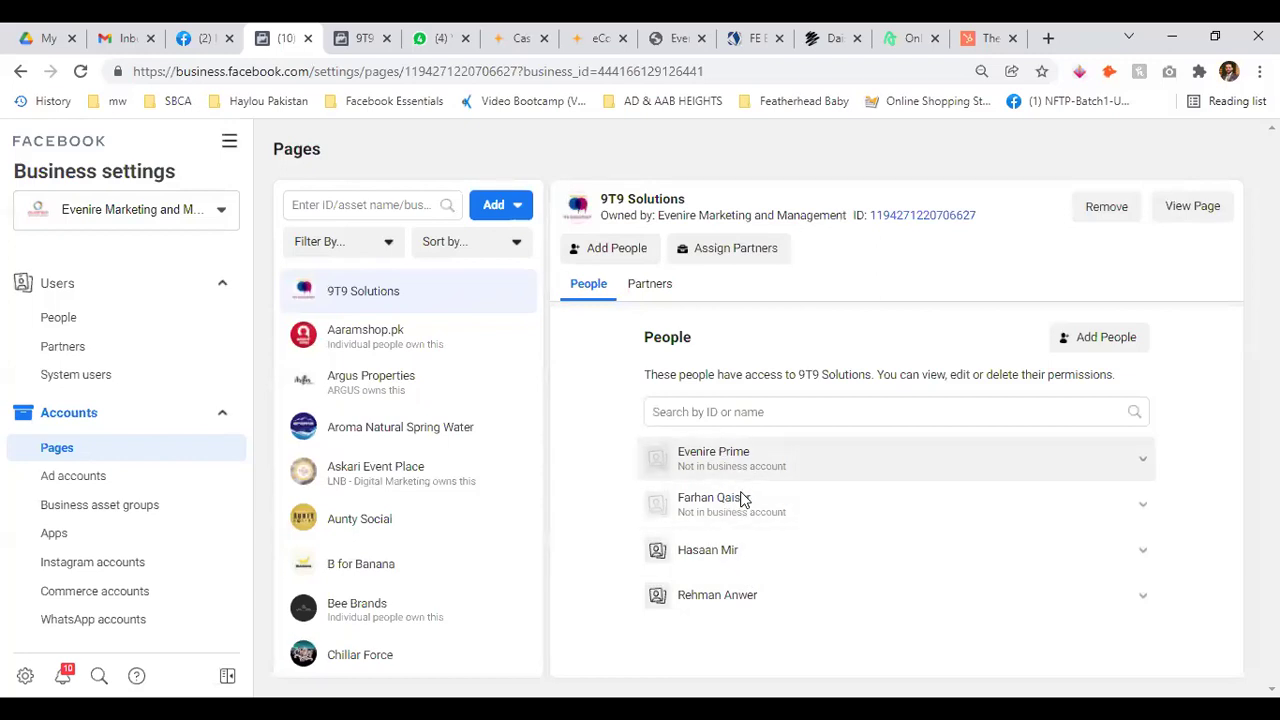
left_click(1143, 460)
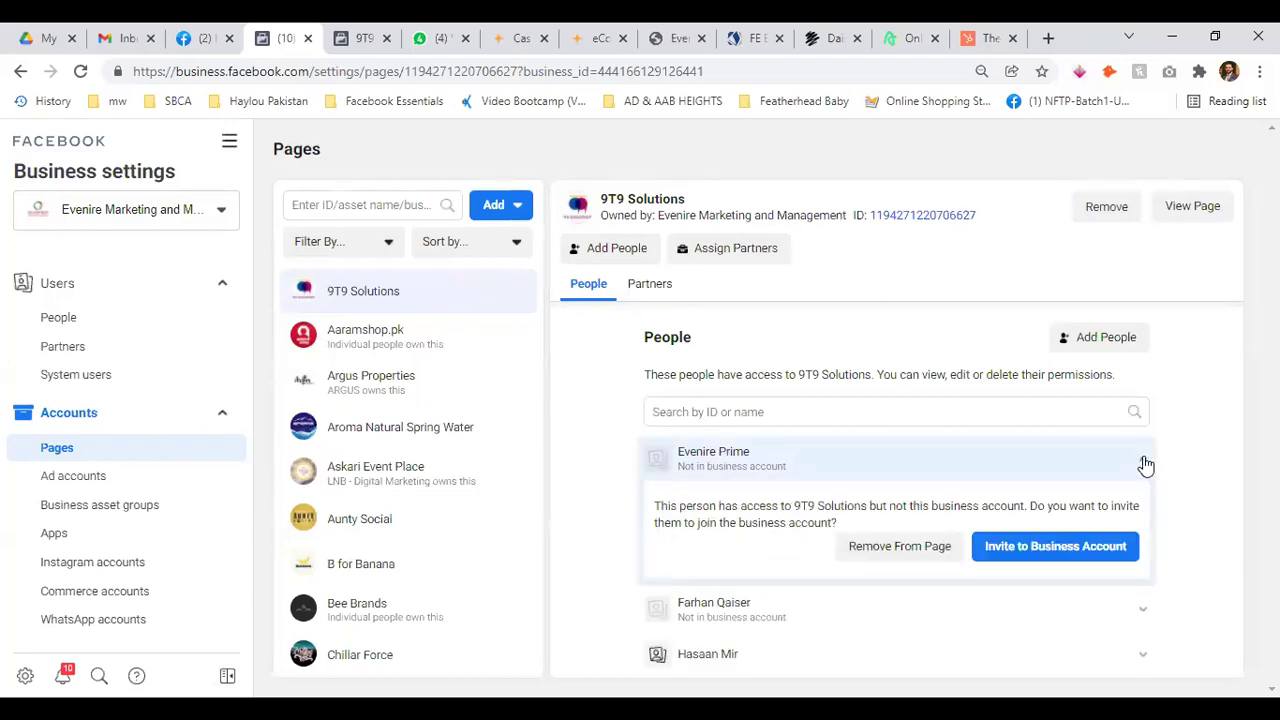
left_click(1146, 463)
Check the third person's Page permissions, then view the 9T9 Solutions Page's partners, none connected
left_click(1143, 553)
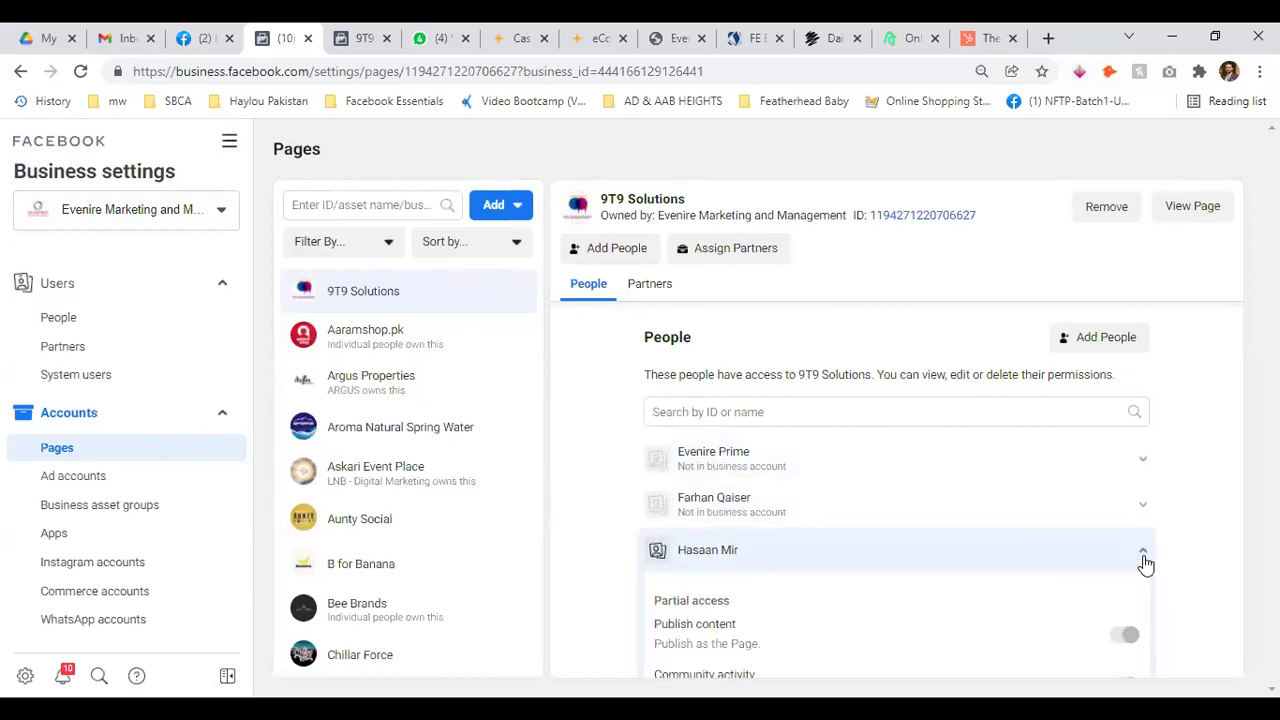
scroll(1046, 520, "down", 3)
scroll(1100, 515, "down", 2)
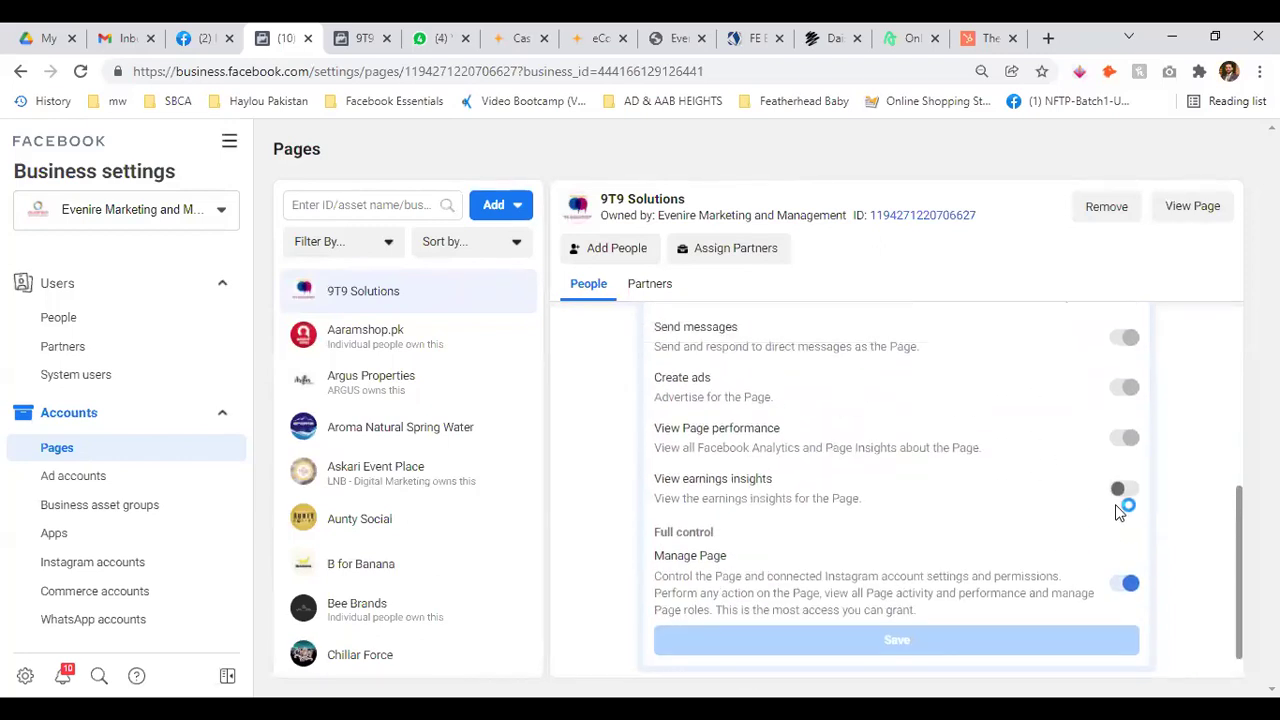
scroll(1120, 505, "up", 5)
left_click(1138, 544)
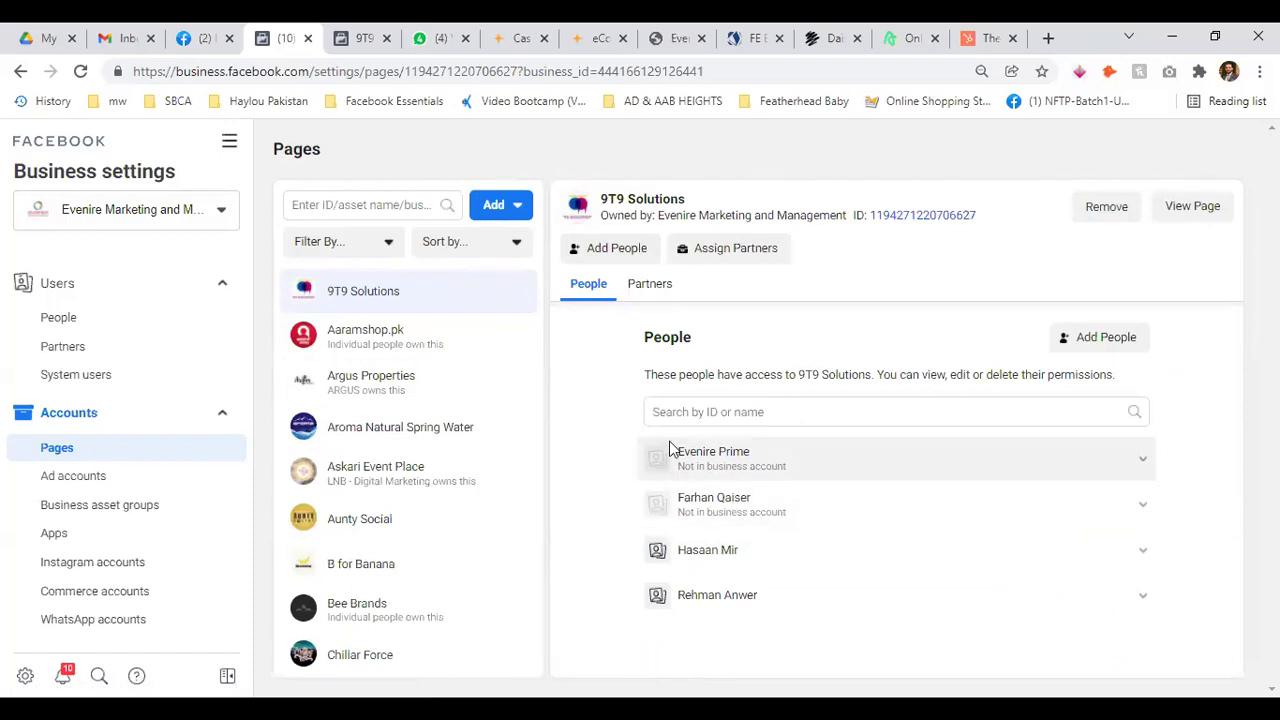
left_click(652, 288)
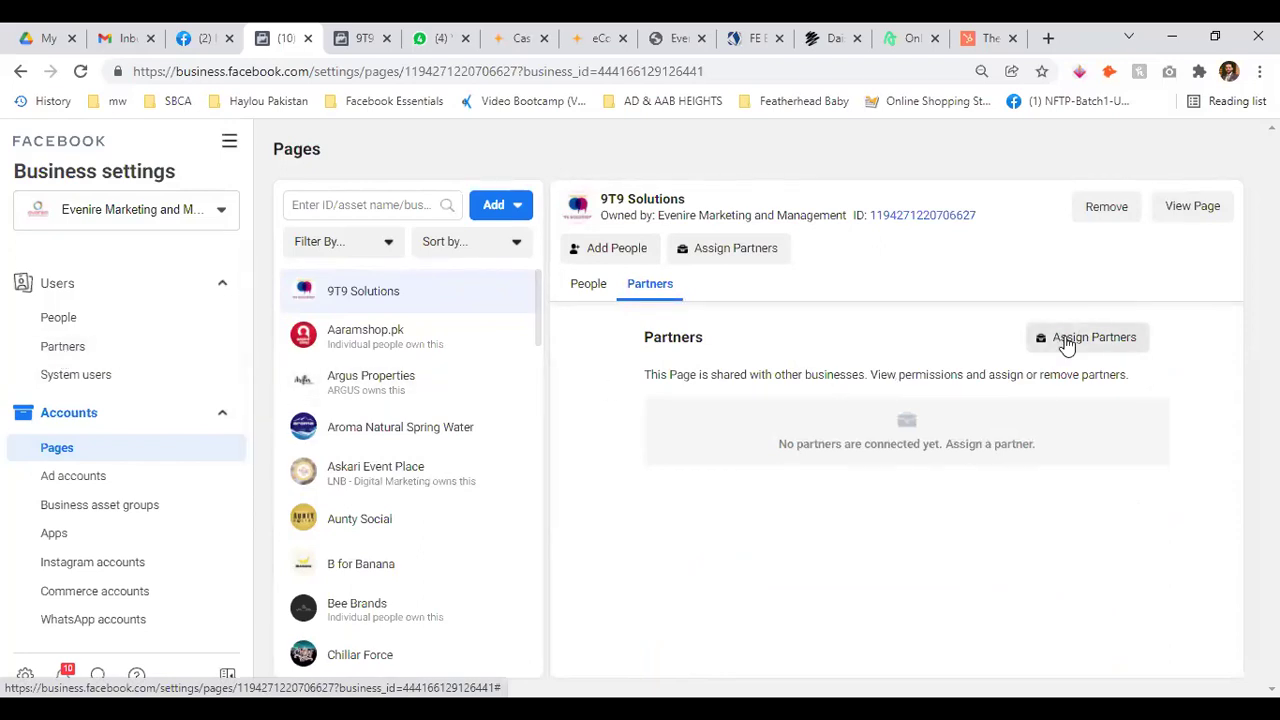
Cancel the Assign partner dialog and switch to the 9T9 Solutions Facebook Page tab
left_click(1068, 341)
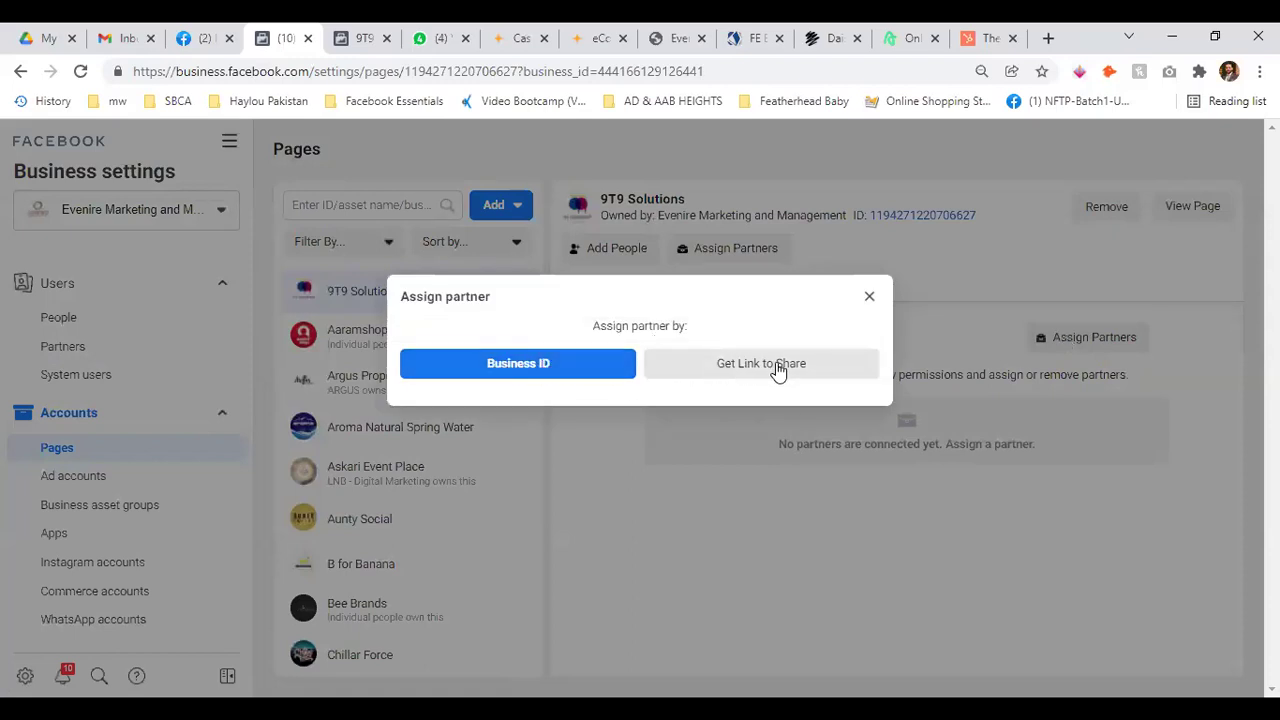
left_click(870, 296)
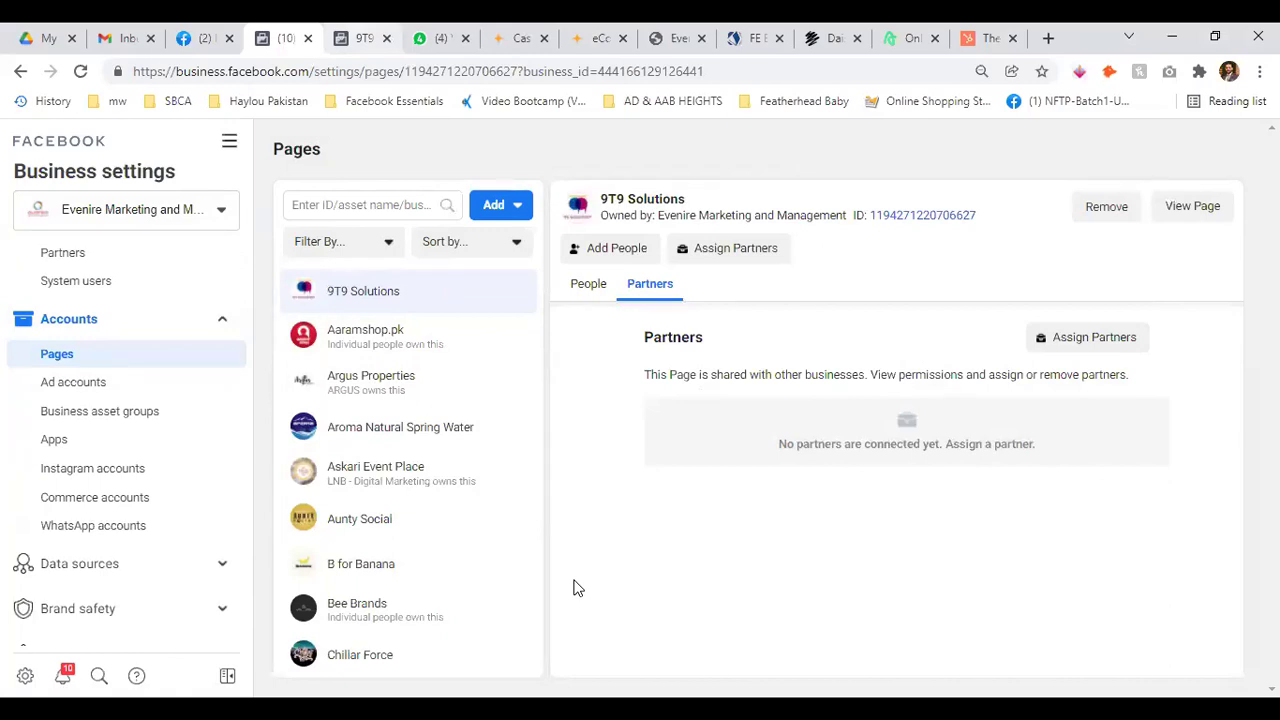
key("ctrl+Tab")
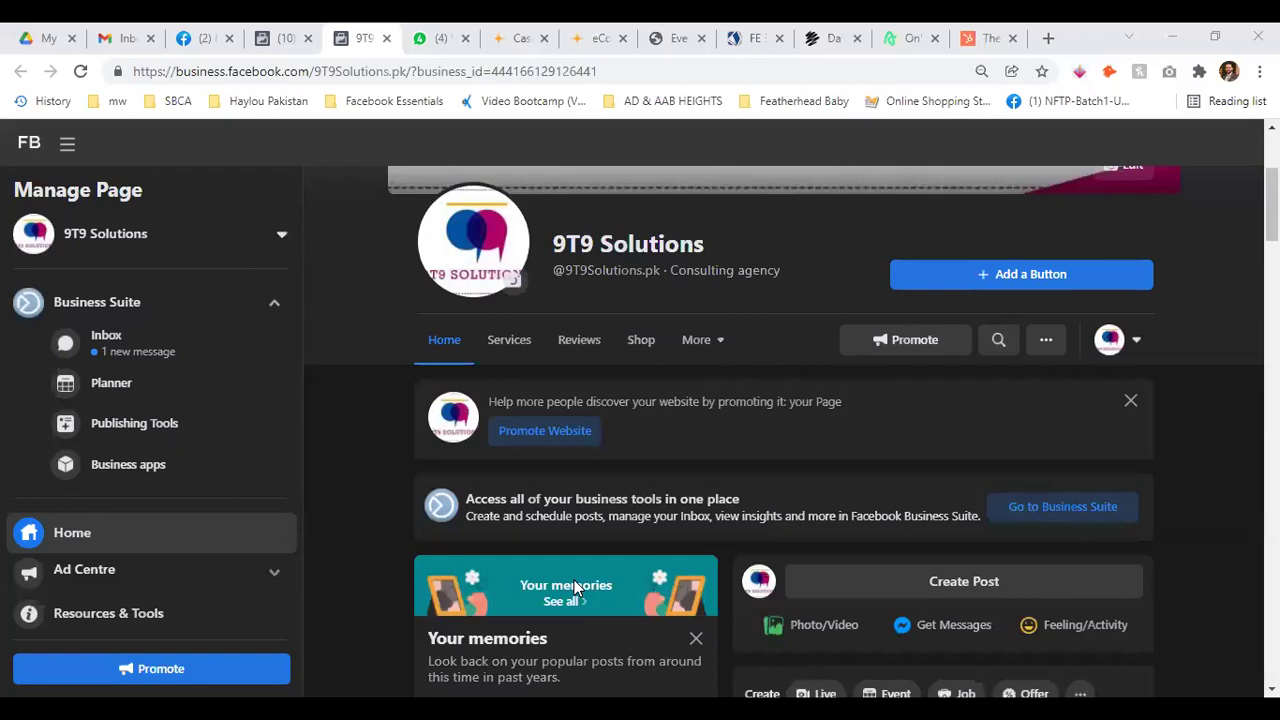
Scroll through the 9T9 Solutions Page feed, then close that tab
scroll(390, 424, "up", 3)
scroll(390, 422, "down", 5)
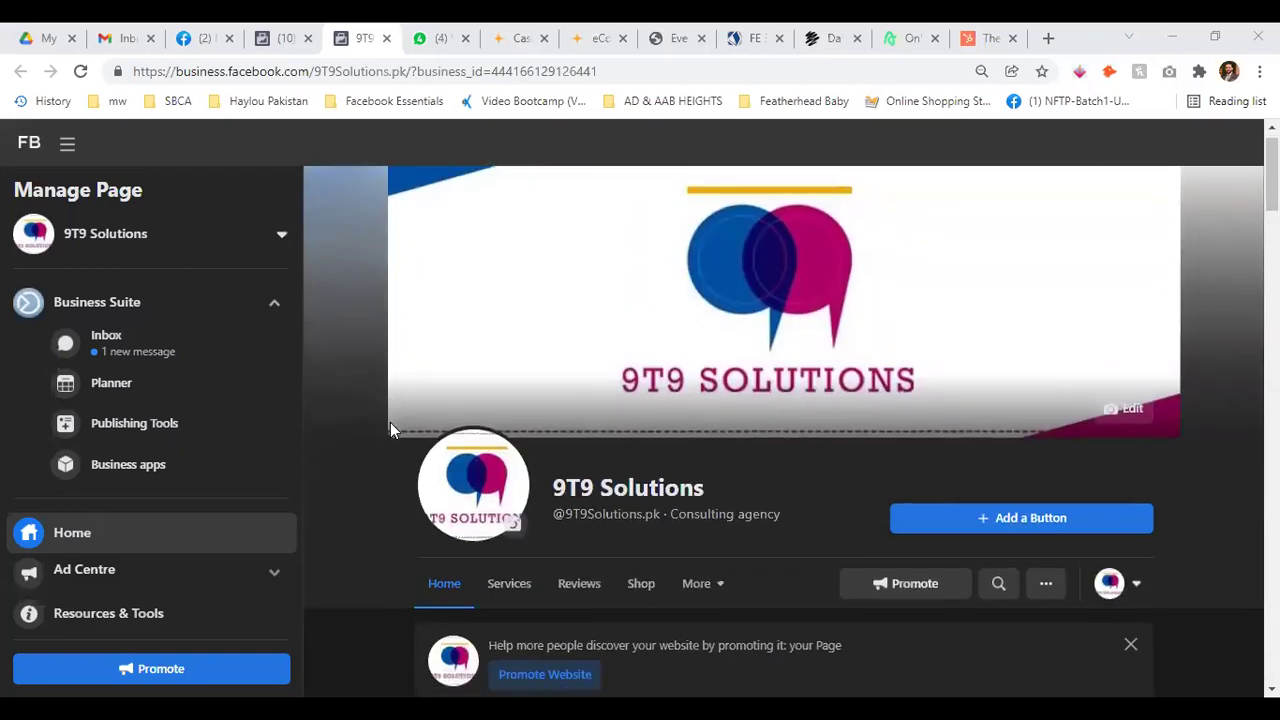
scroll(390, 422, "down", 10)
scroll(165, 397, "down", 1)
scroll(165, 400, "down", 2)
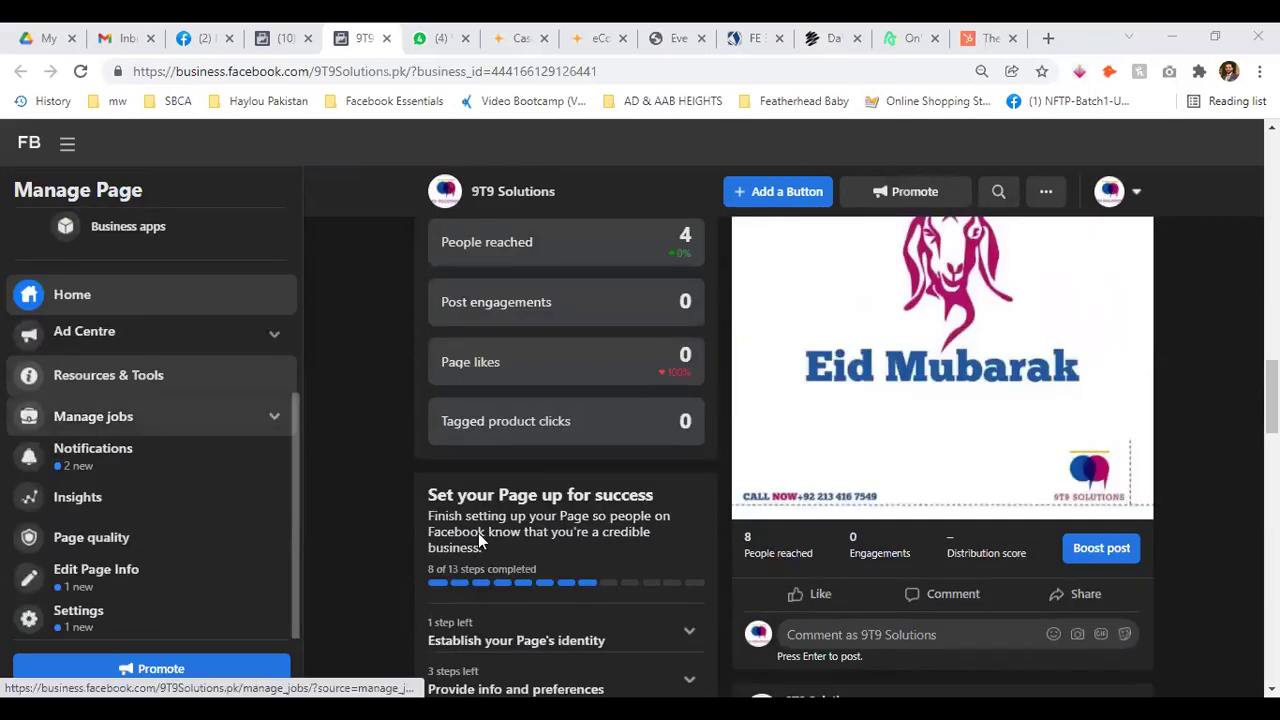
scroll(937, 571, "down", 10)
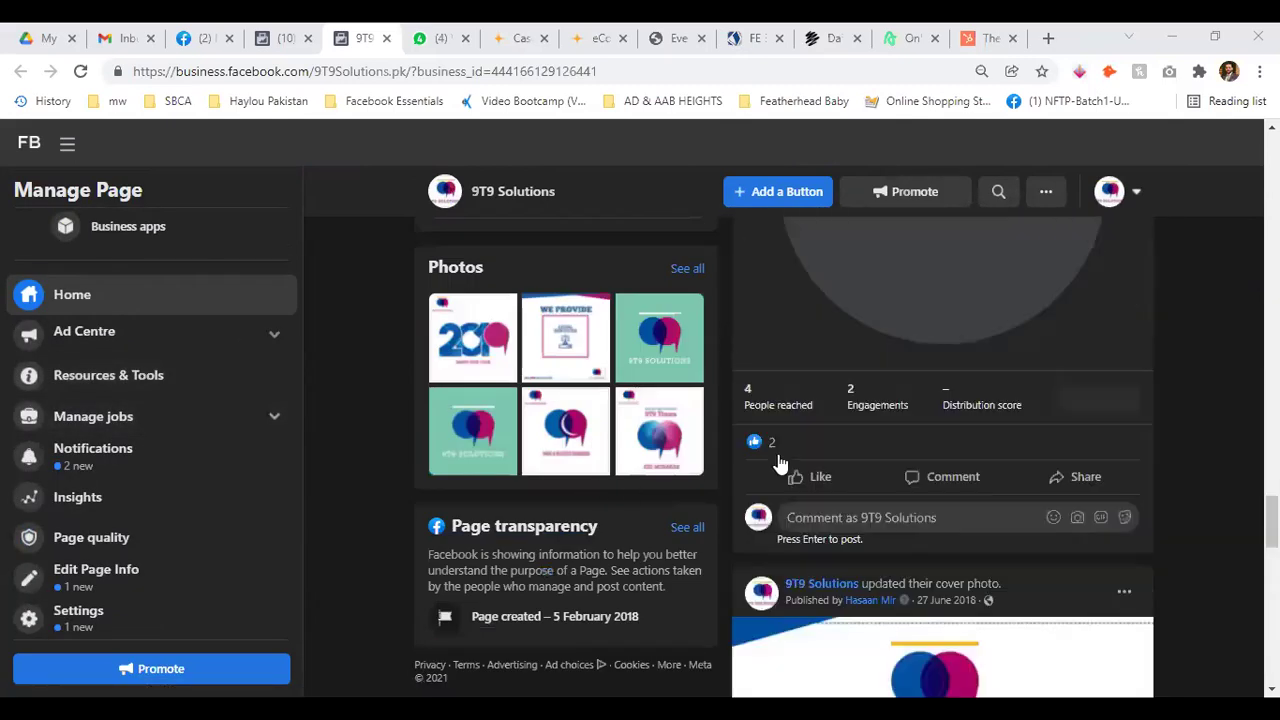
scroll(940, 430, "up", 5)
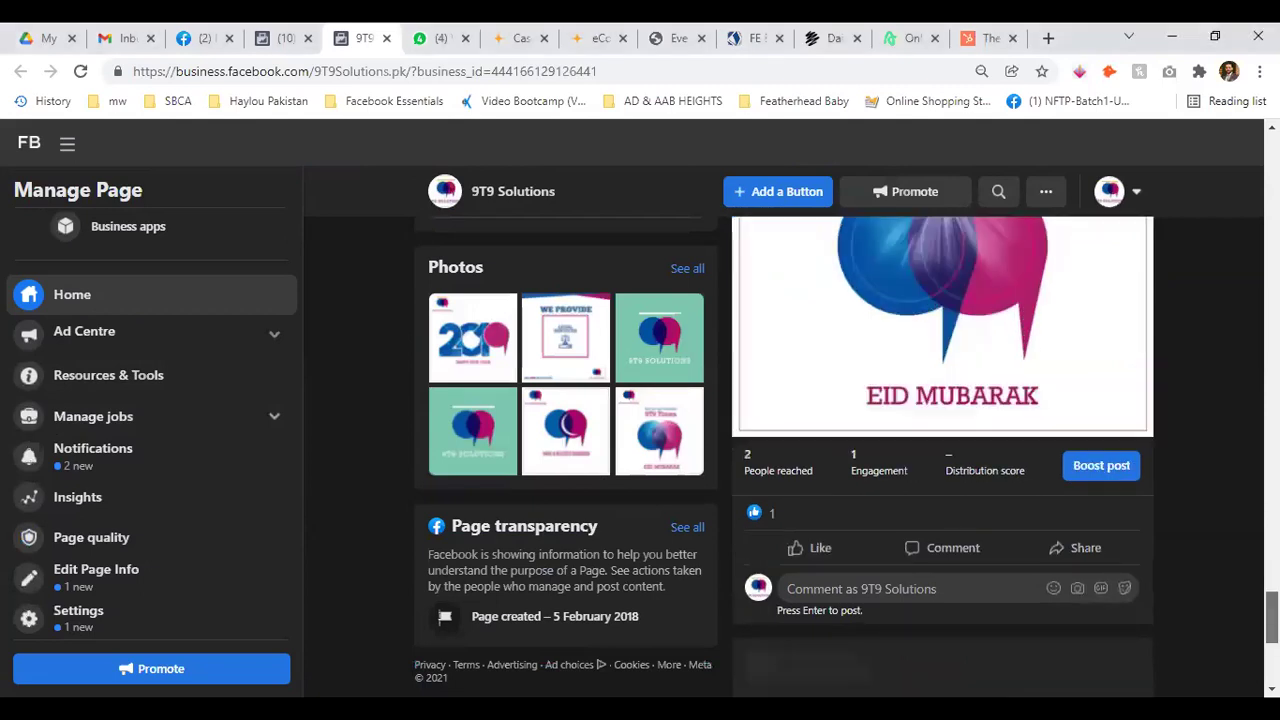
left_click(386, 38)
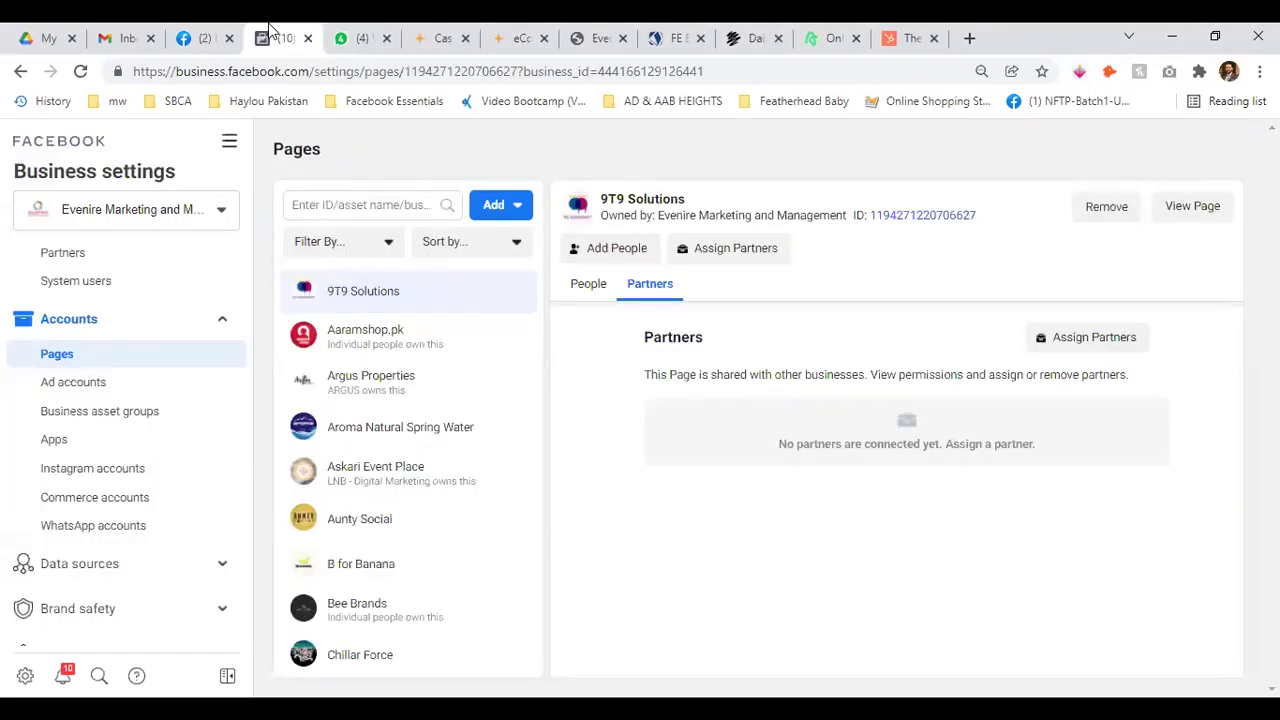
Show the ad accounts list, open Aman Golf View in Ads Manager and return
left_click(101, 386)
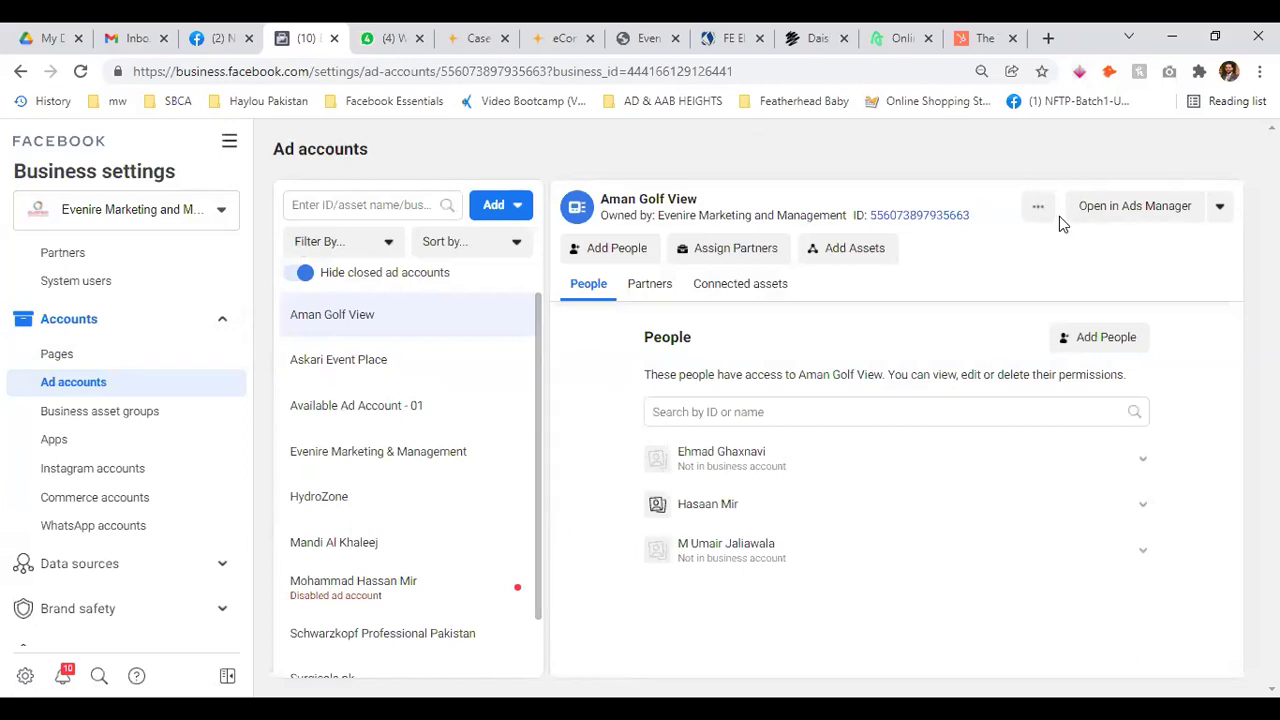
left_click(1103, 222)
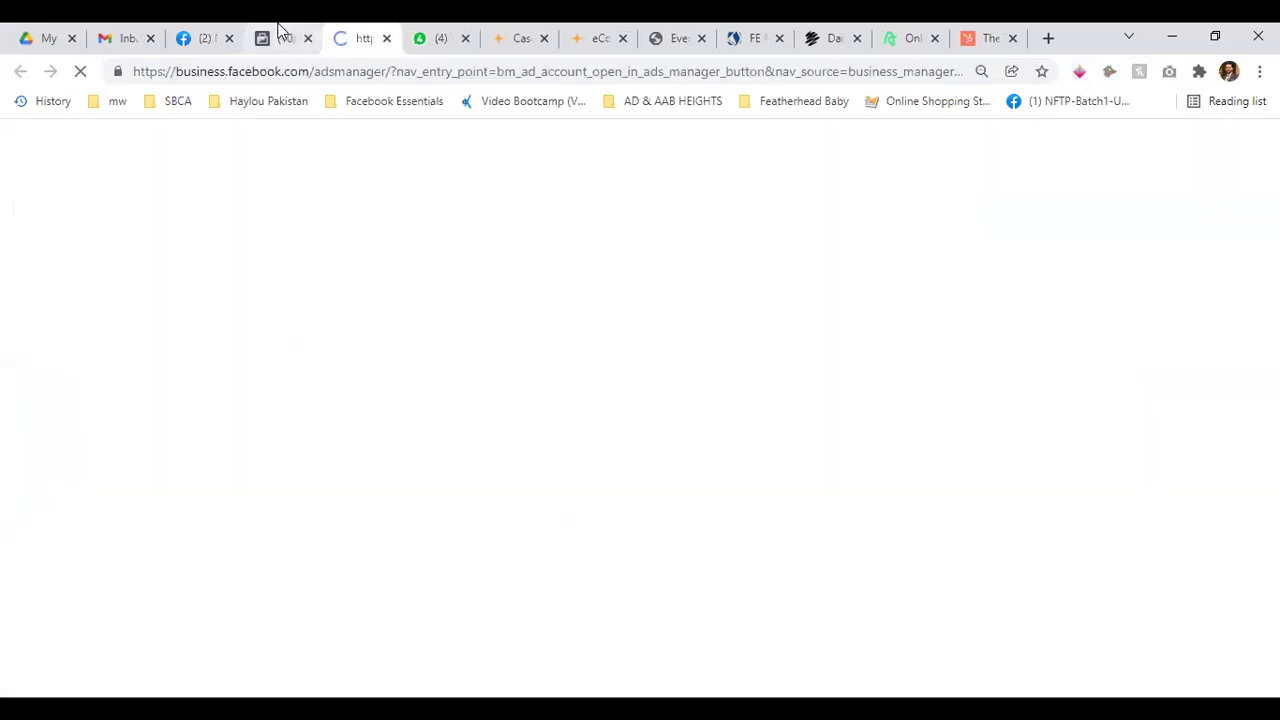
left_click(280, 36)
left_click(500, 205)
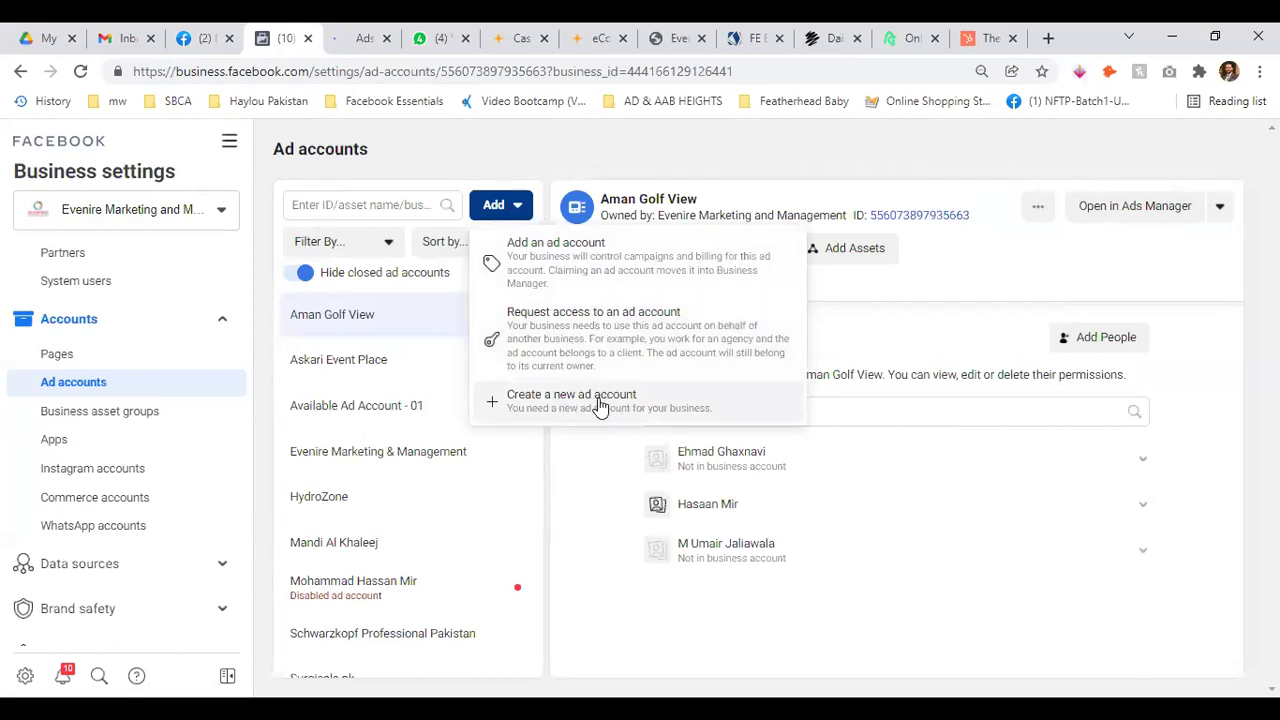
left_click(571, 143)
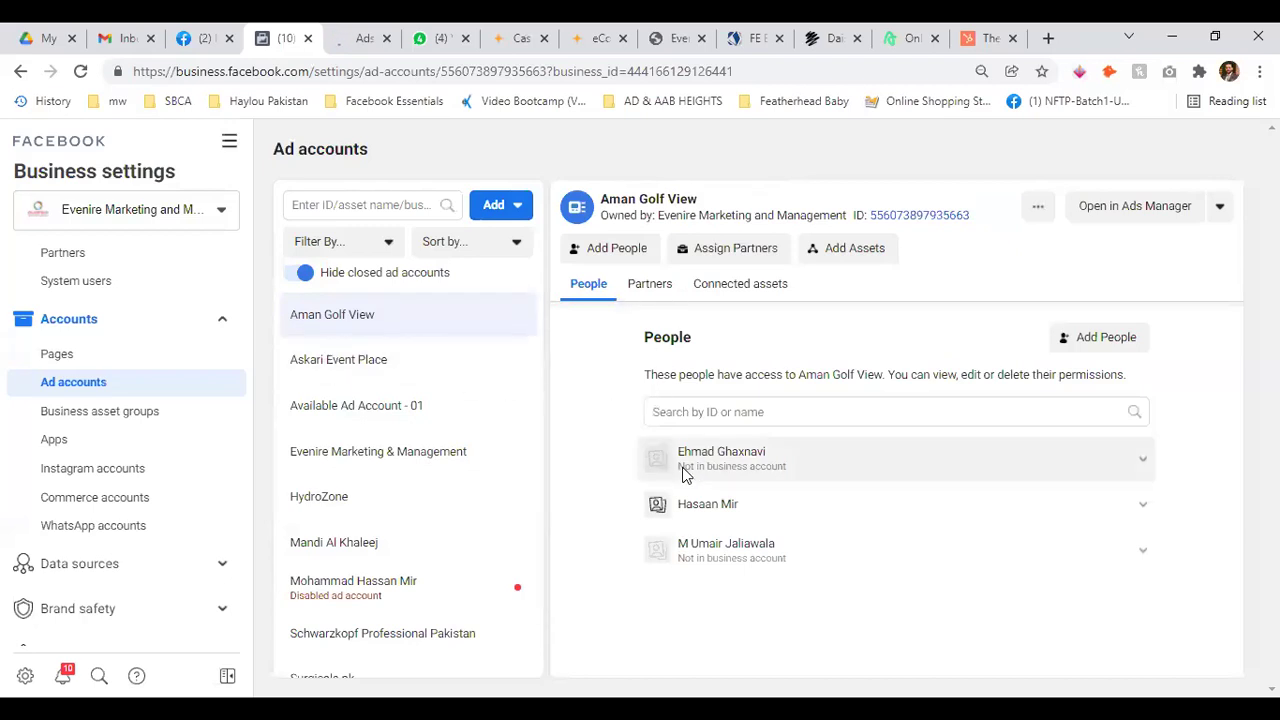
View Aman Golf View's Partners and Connected assets tabs, both empty
left_click(643, 287)
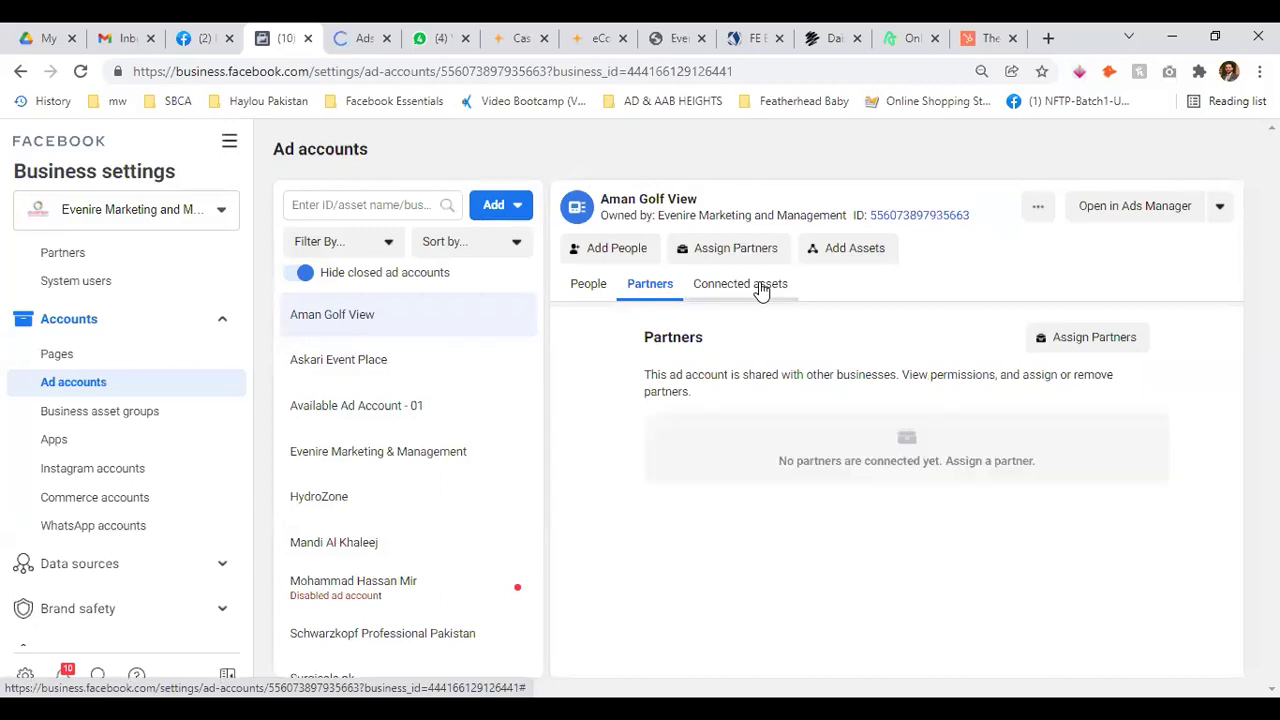
left_click(760, 289)
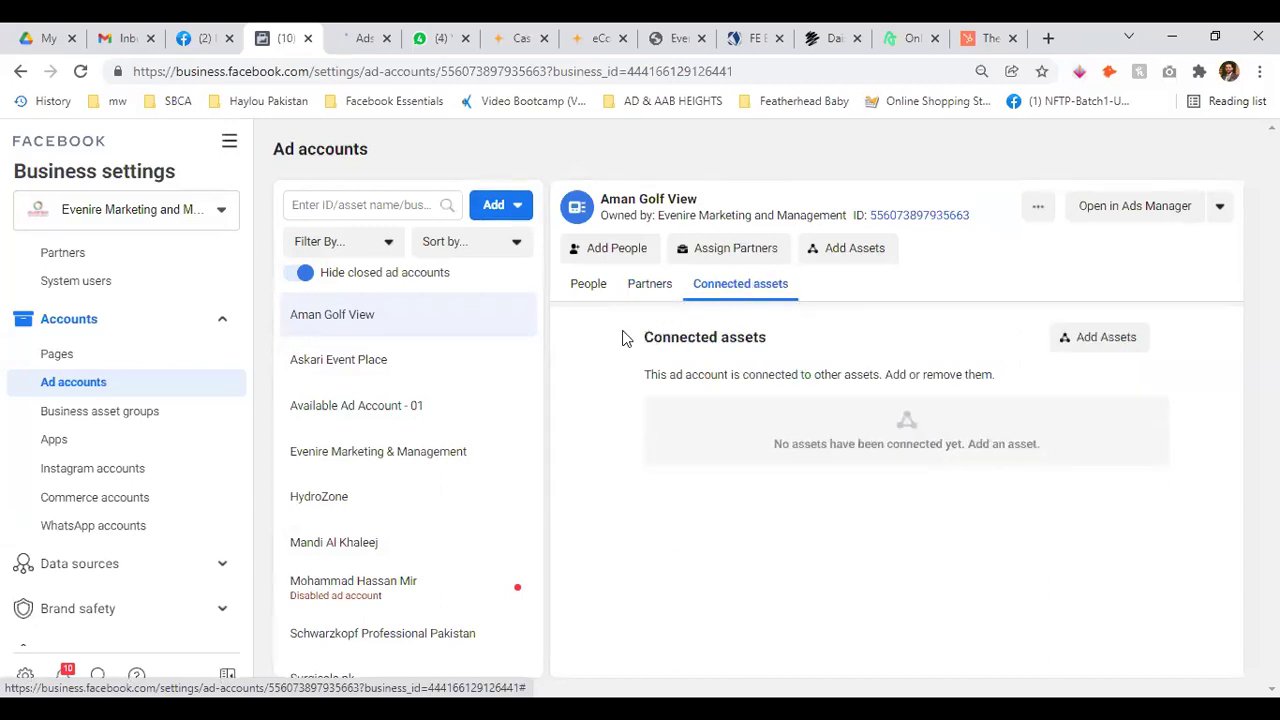
scroll(150, 495, "down", 3)
scroll(229, 491, "up", 3)
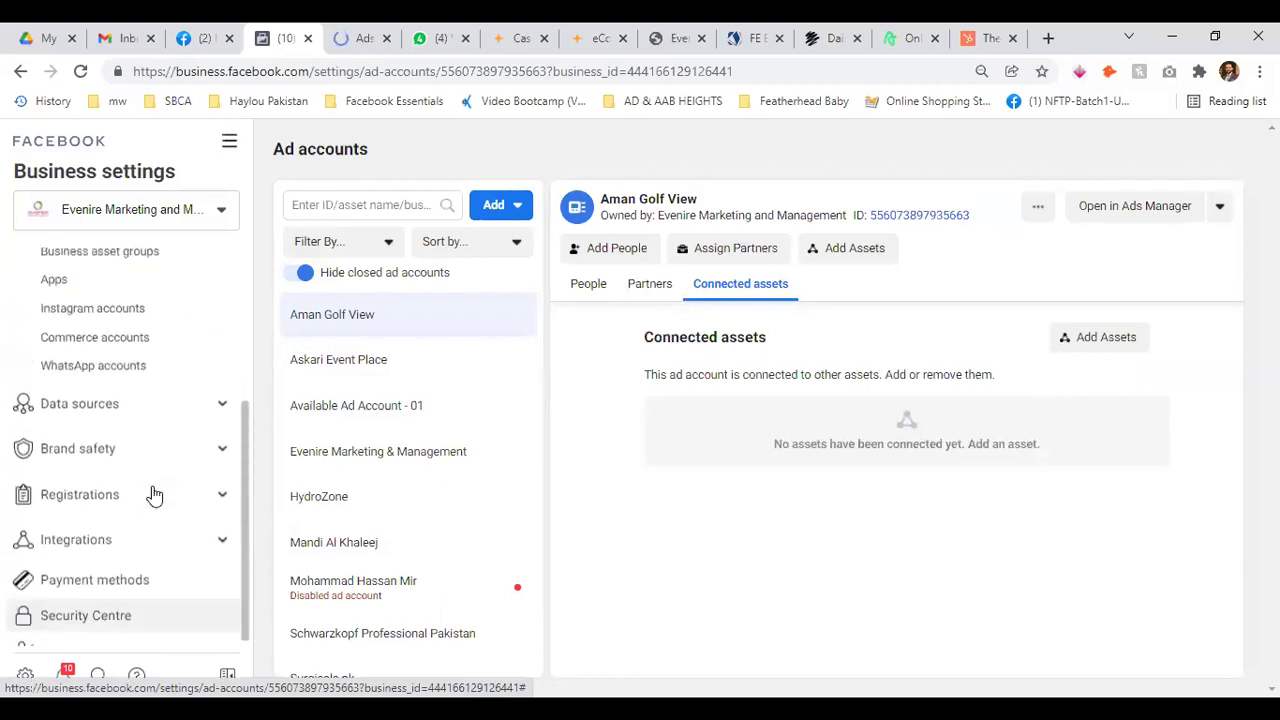
Open and cancel the add-asset dialogs for Aman Golf View without changes
left_click(1080, 338)
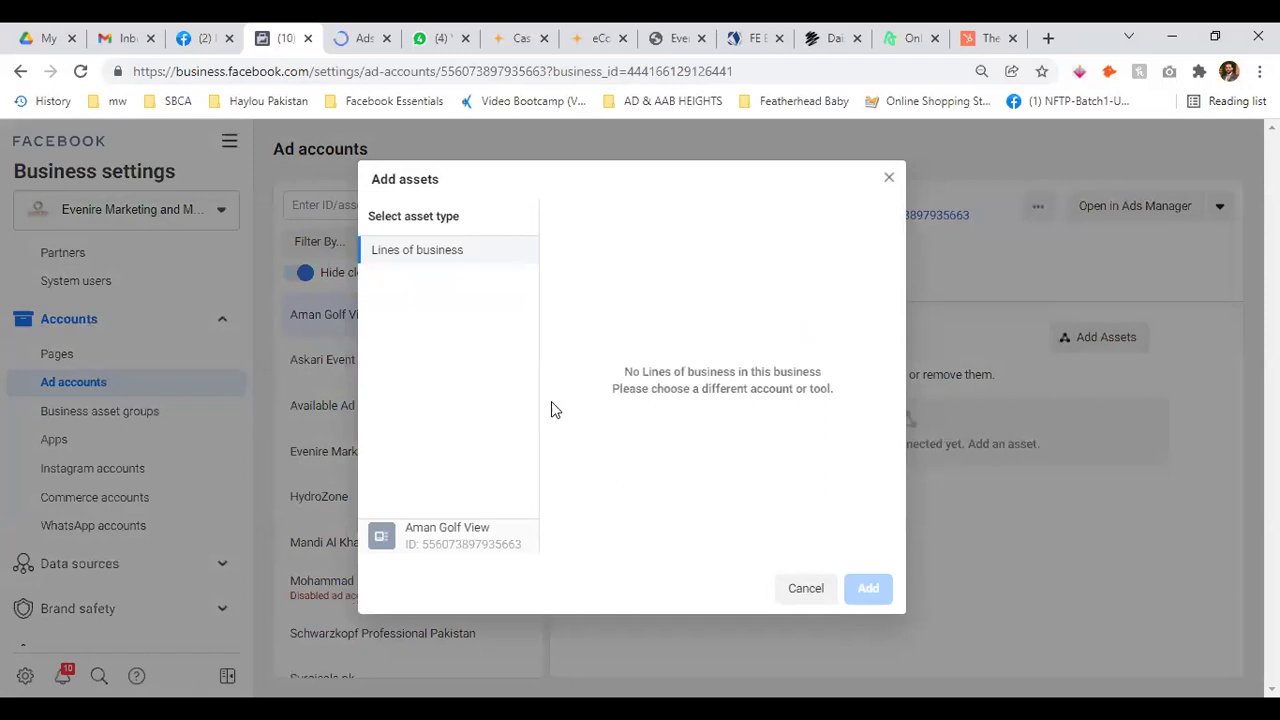
left_click(806, 588)
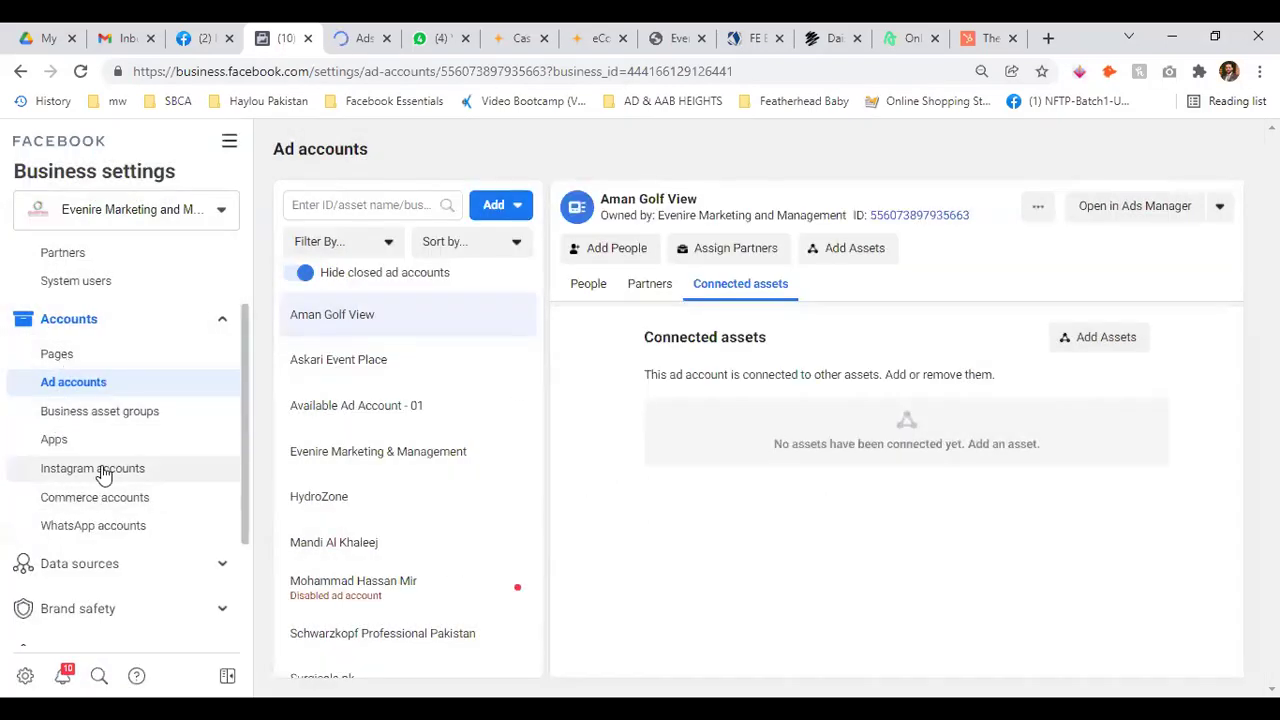
scroll(150, 520, "down", 1)
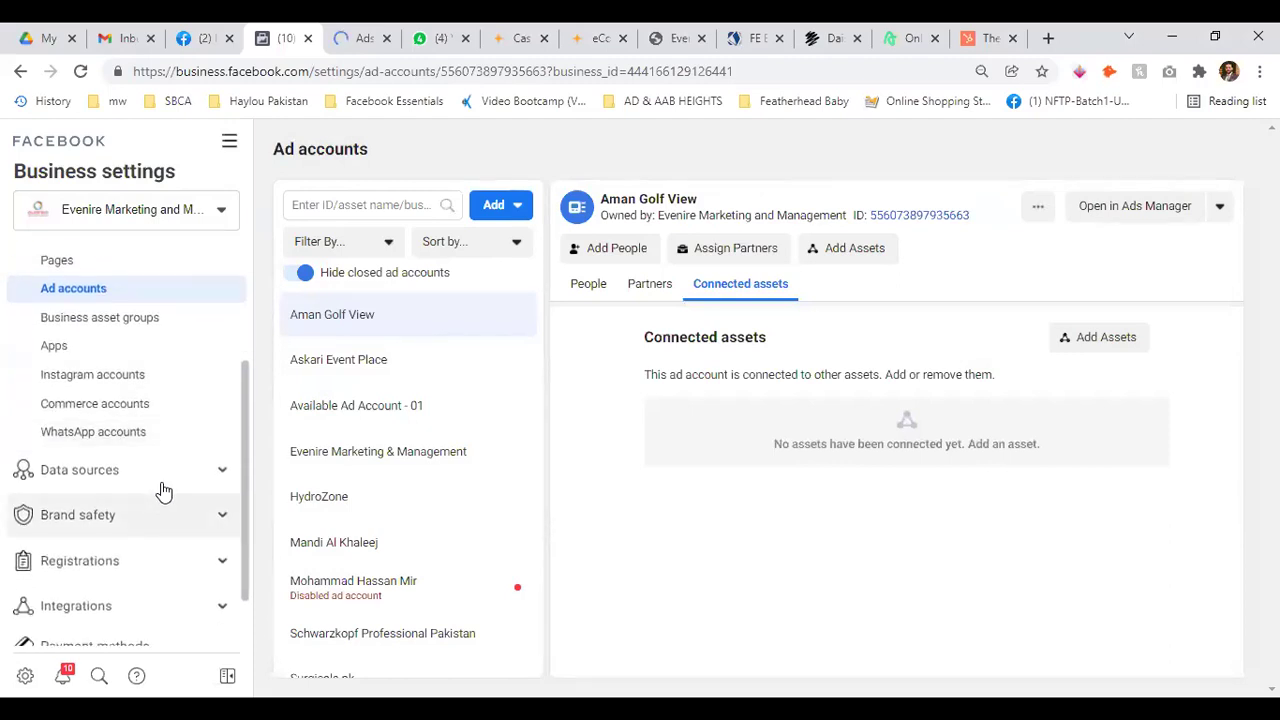
left_click(222, 470)
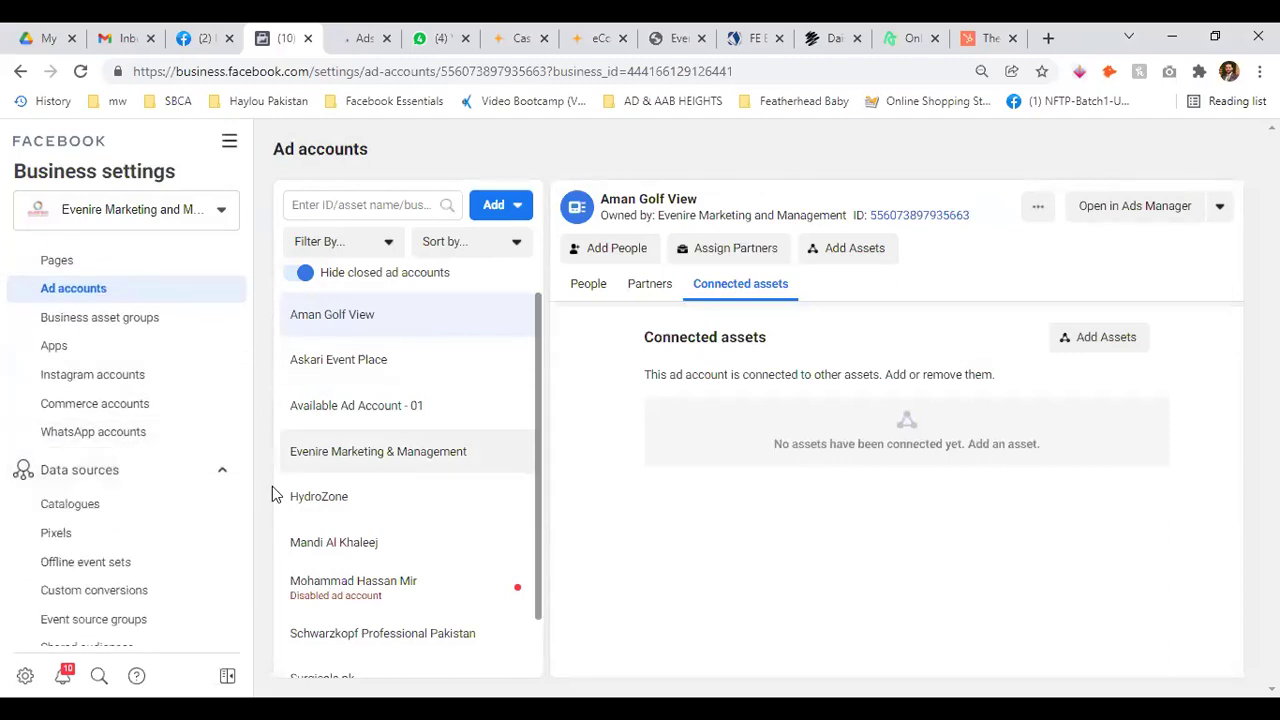
left_click(217, 471)
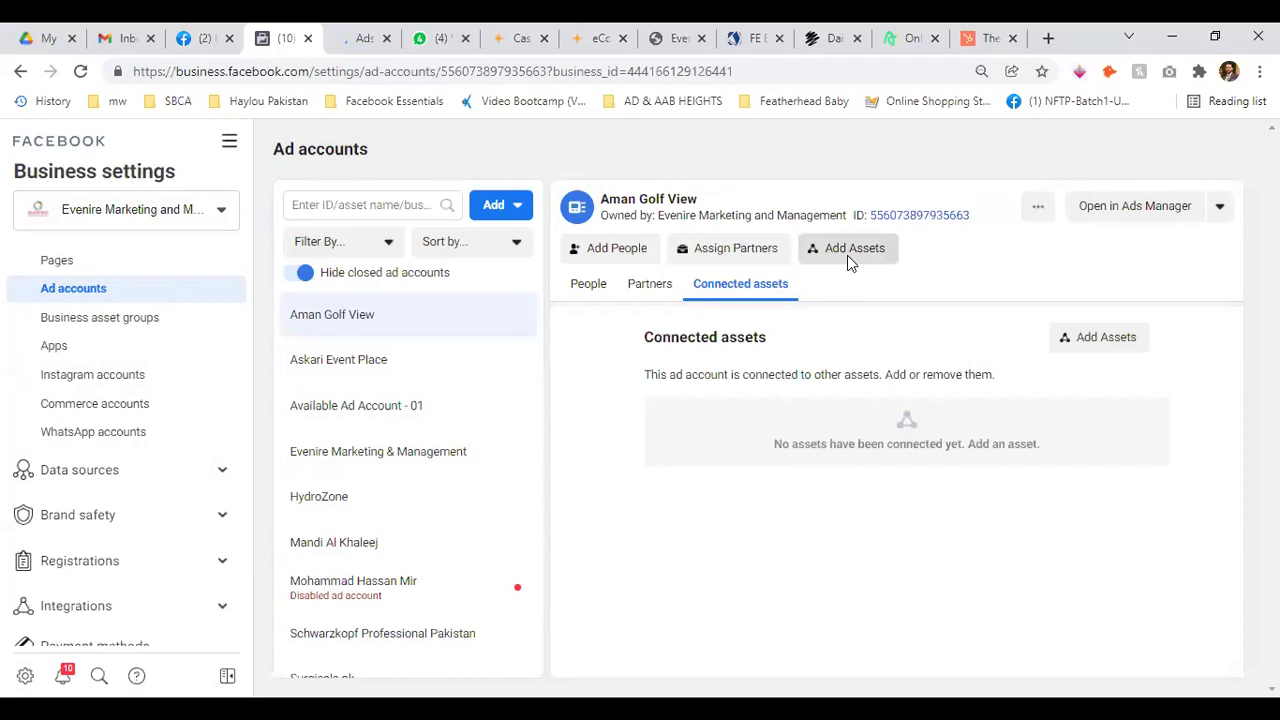
left_click(847, 252)
left_click(889, 180)
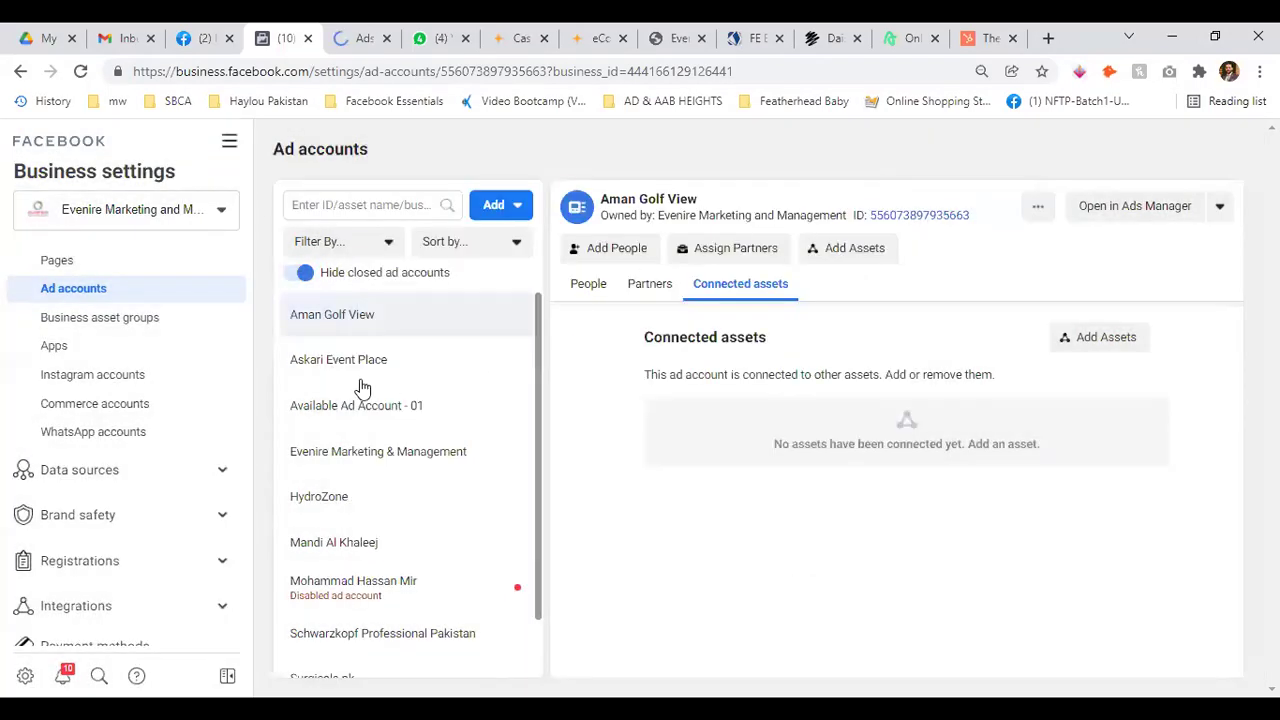
Review Evenire Marketing & Management's connected assets, partners and people
left_click(366, 446)
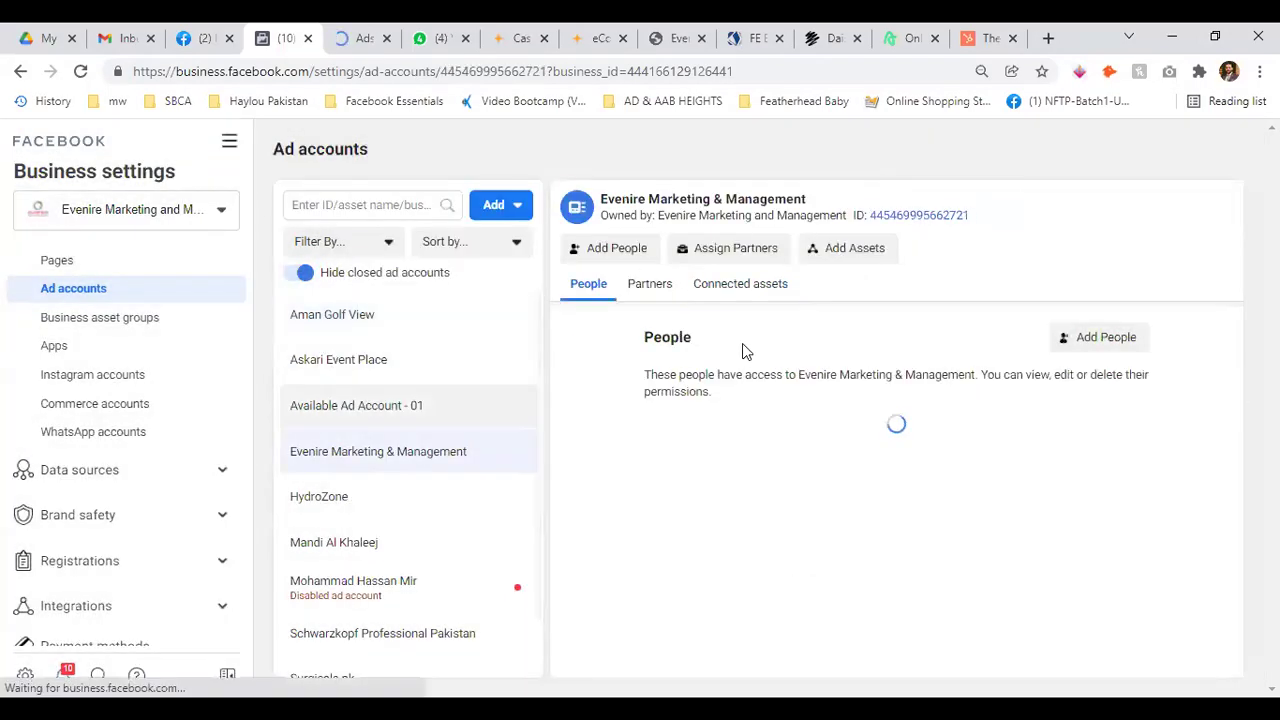
left_click(733, 286)
left_click(636, 286)
left_click(587, 287)
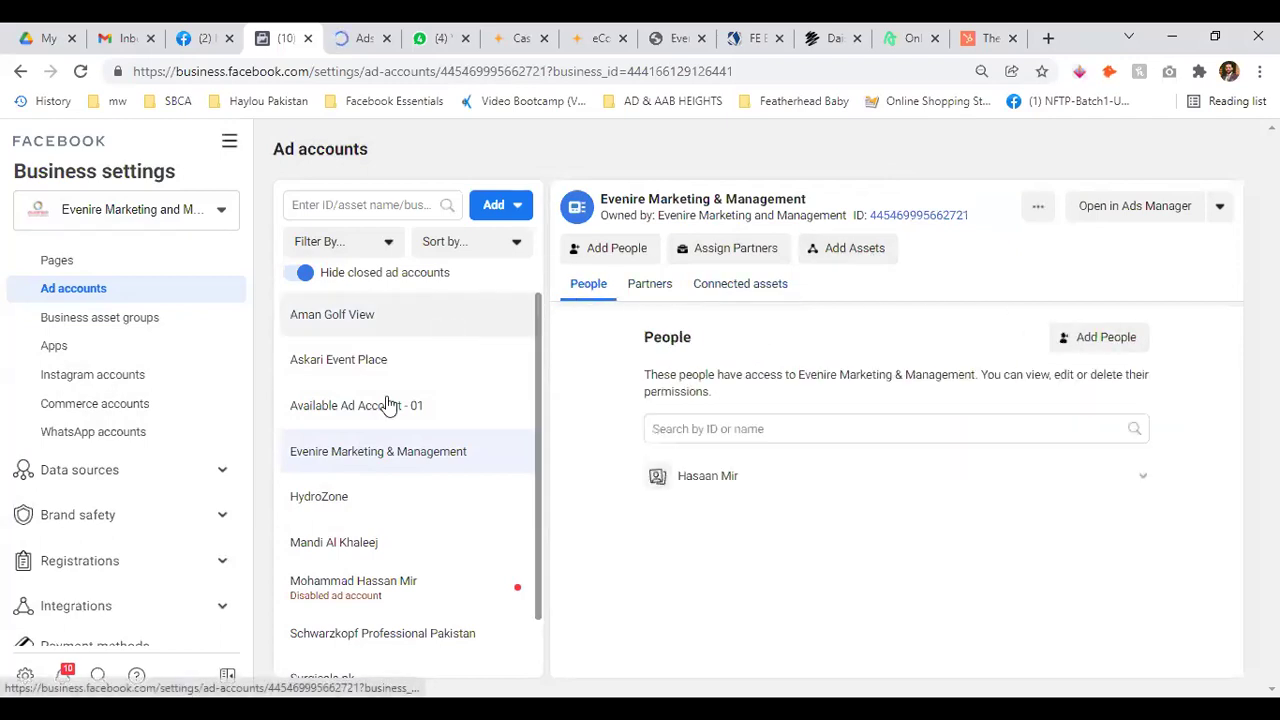
scroll(390, 557, "down", 1)
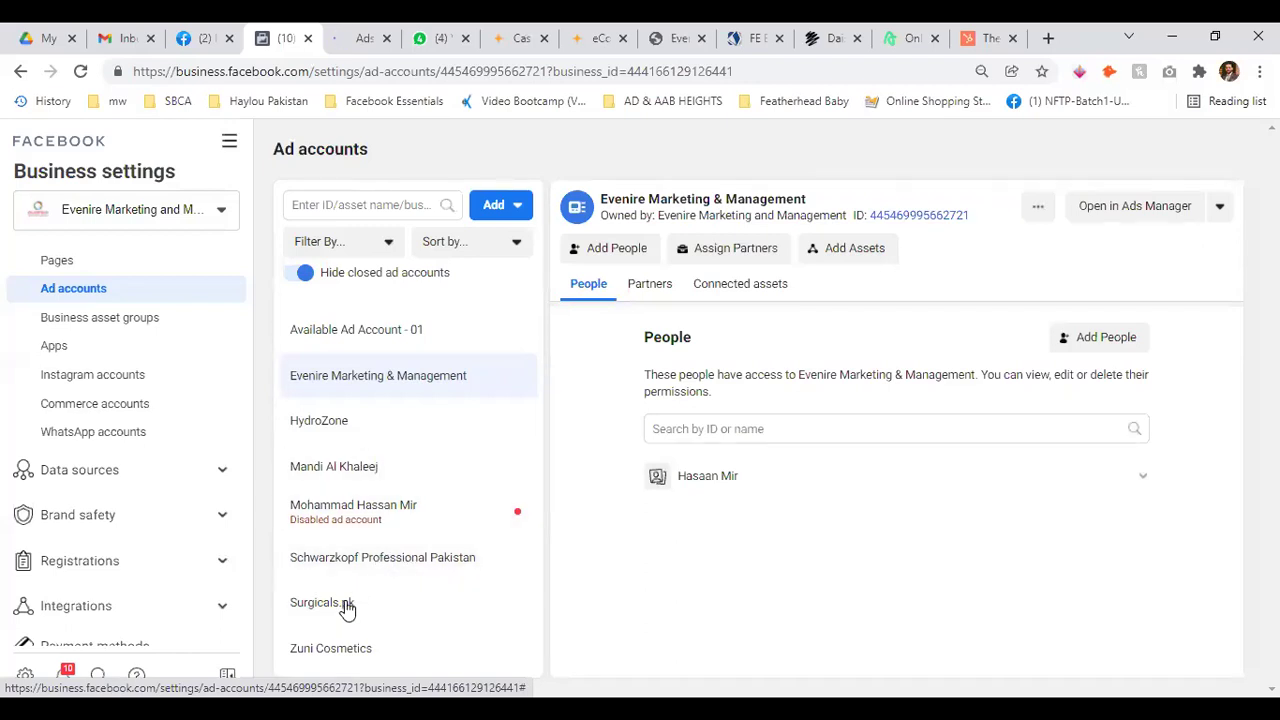
Review Zuni Cosmetics' assets and partners, then open Aman Golf View in Ads Manager
left_click(340, 646)
left_click(740, 285)
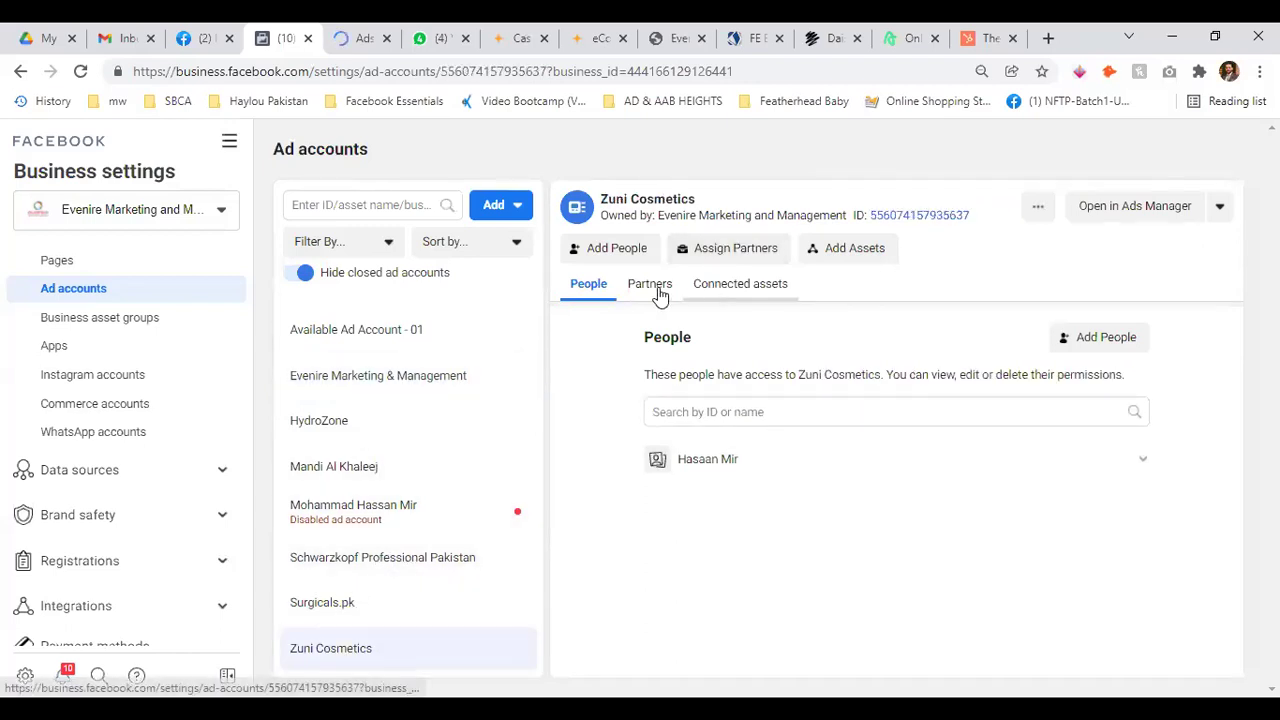
left_click(645, 288)
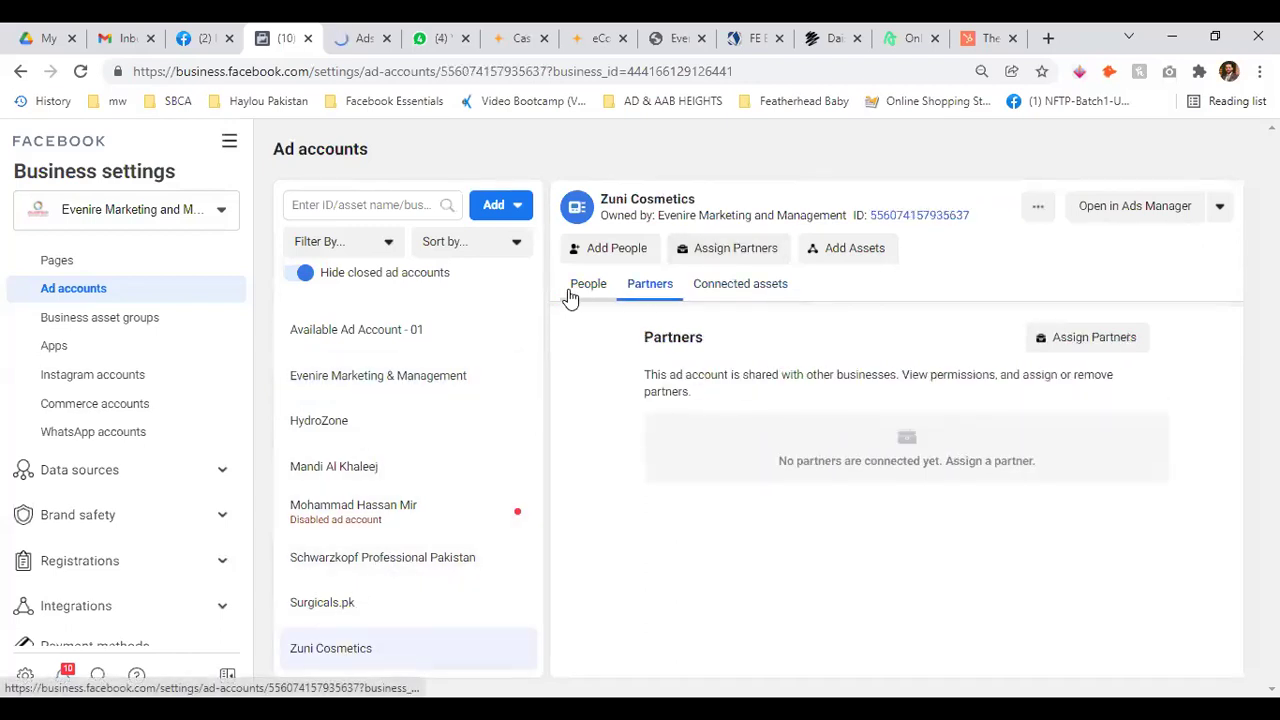
left_click(1136, 216)
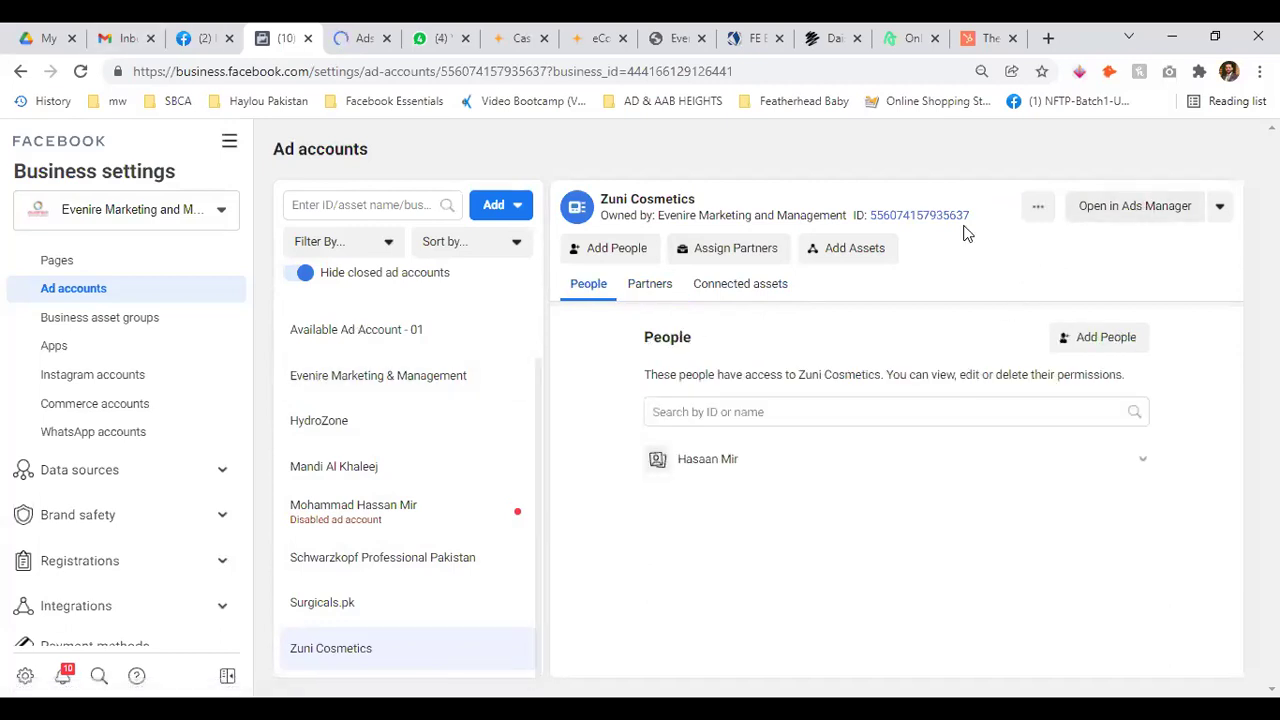
scroll(337, 337, "up", 2)
left_click(332, 314)
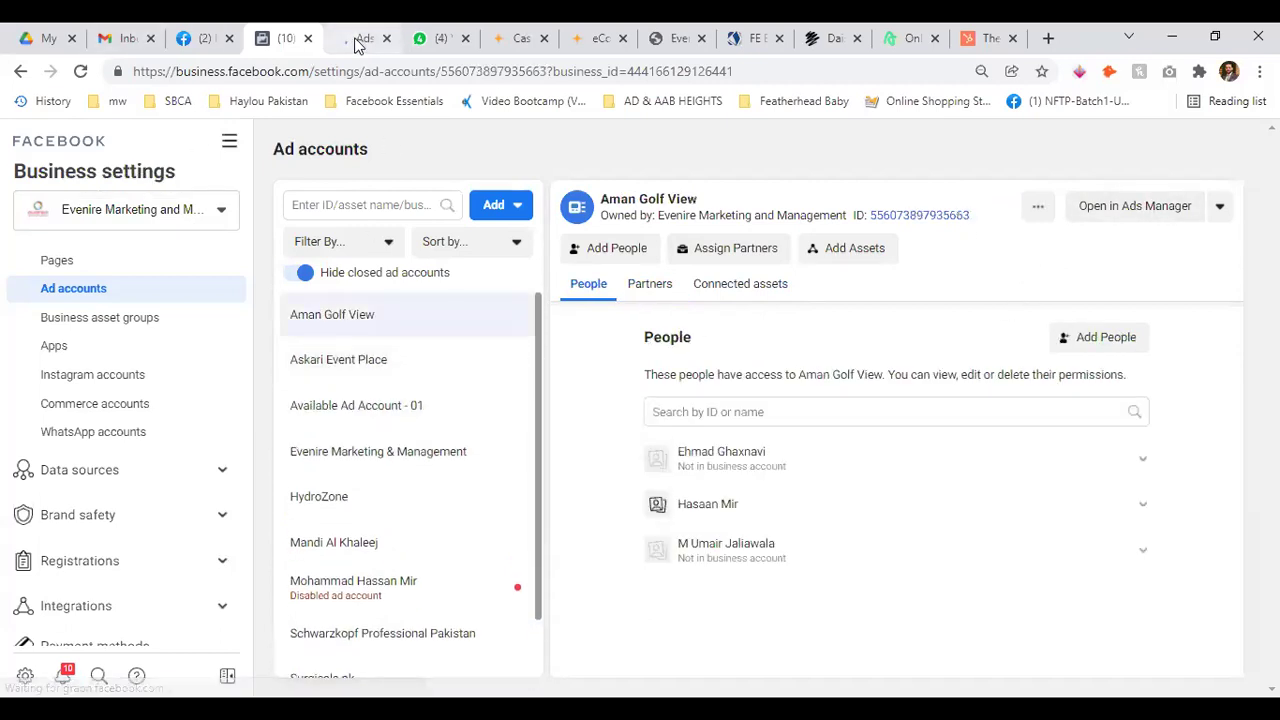
left_click(360, 40)
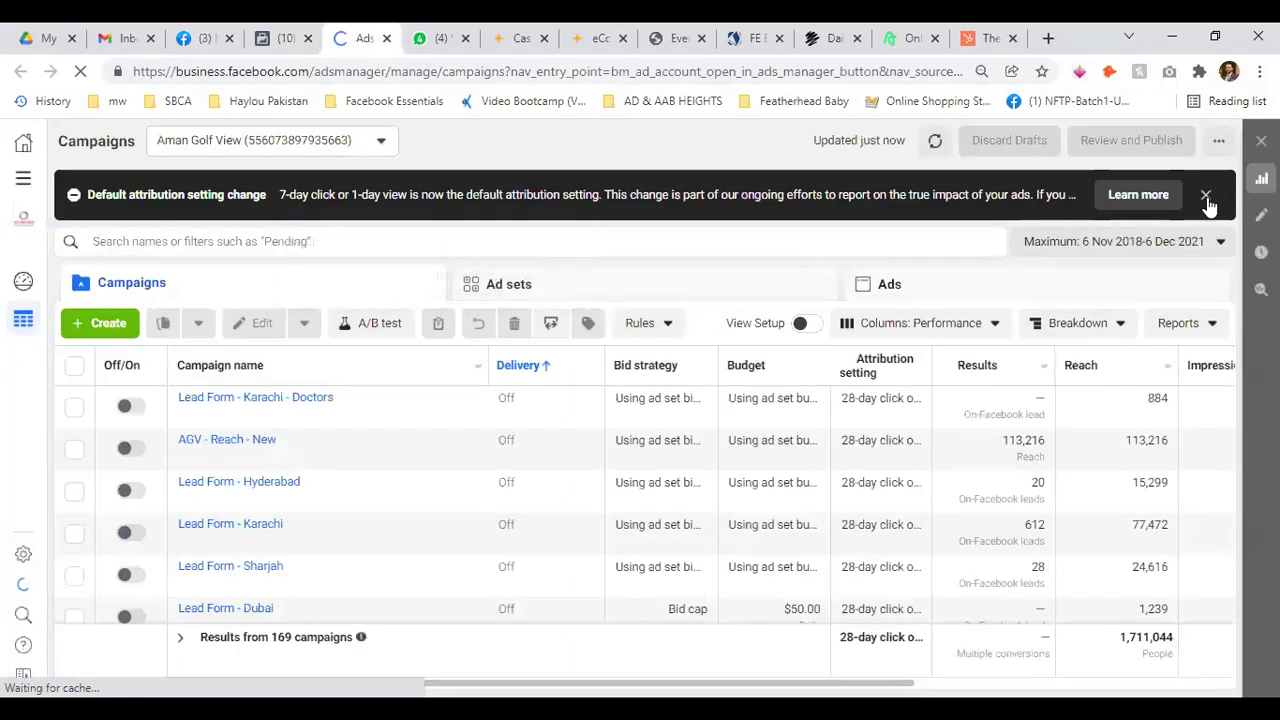
Switch Ads Manager to the Evenire Marketing & Management account, dismissing the notices
left_click(1206, 196)
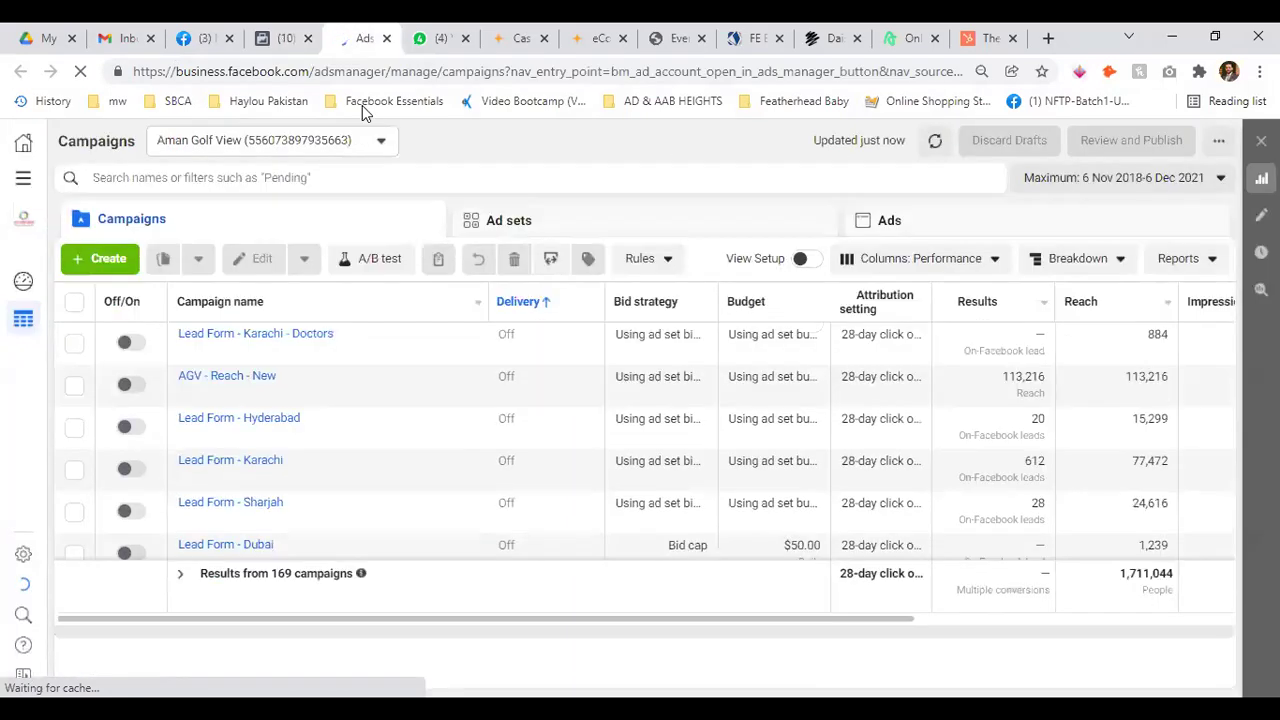
left_click(318, 150)
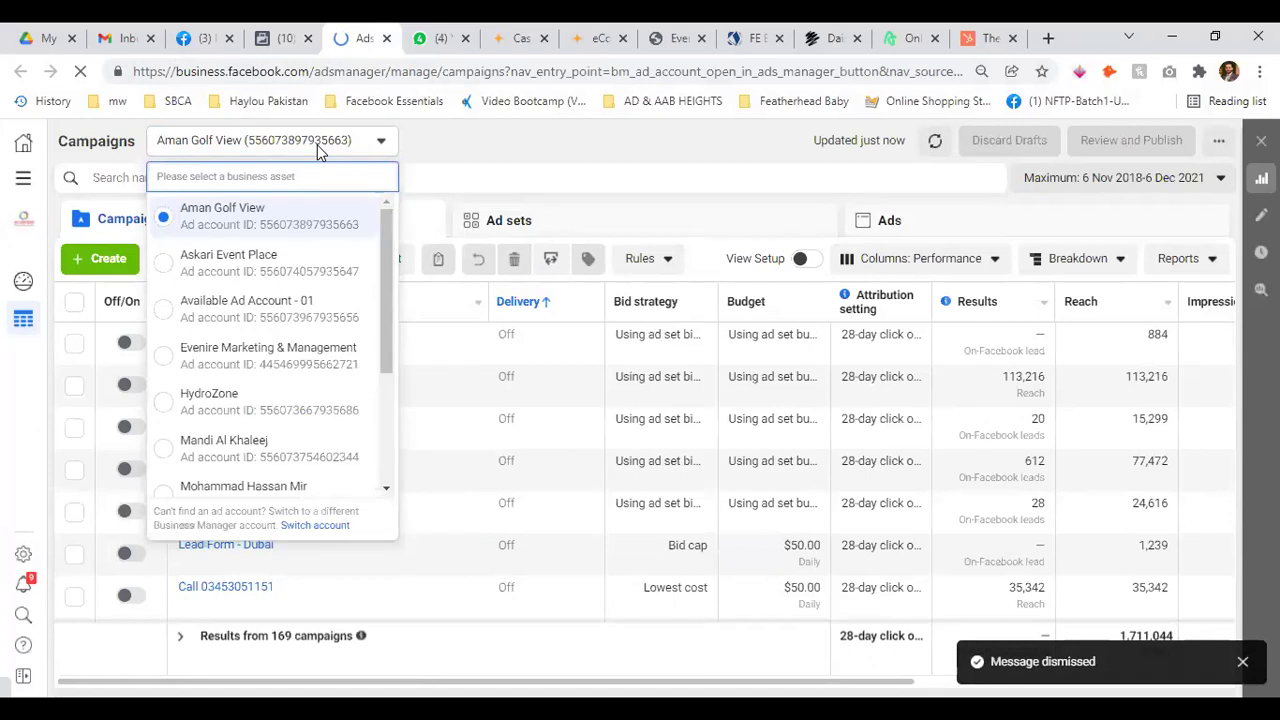
left_click(286, 352)
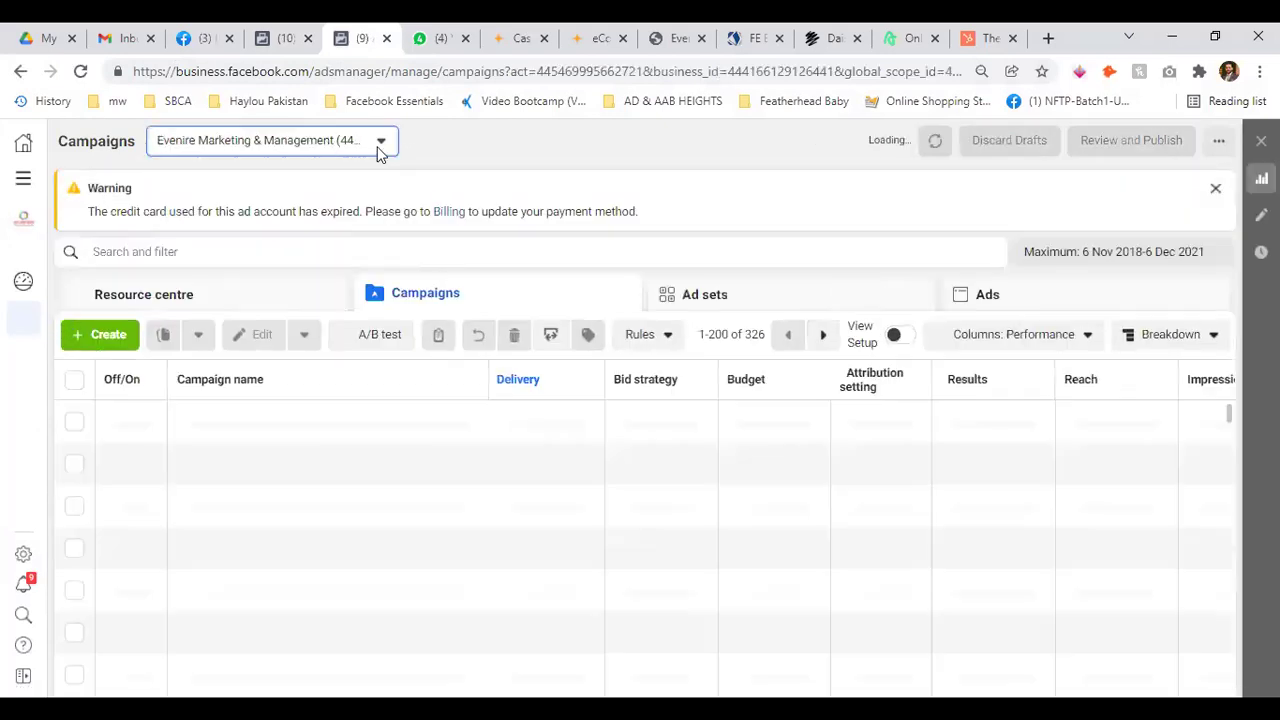
left_click(1215, 188)
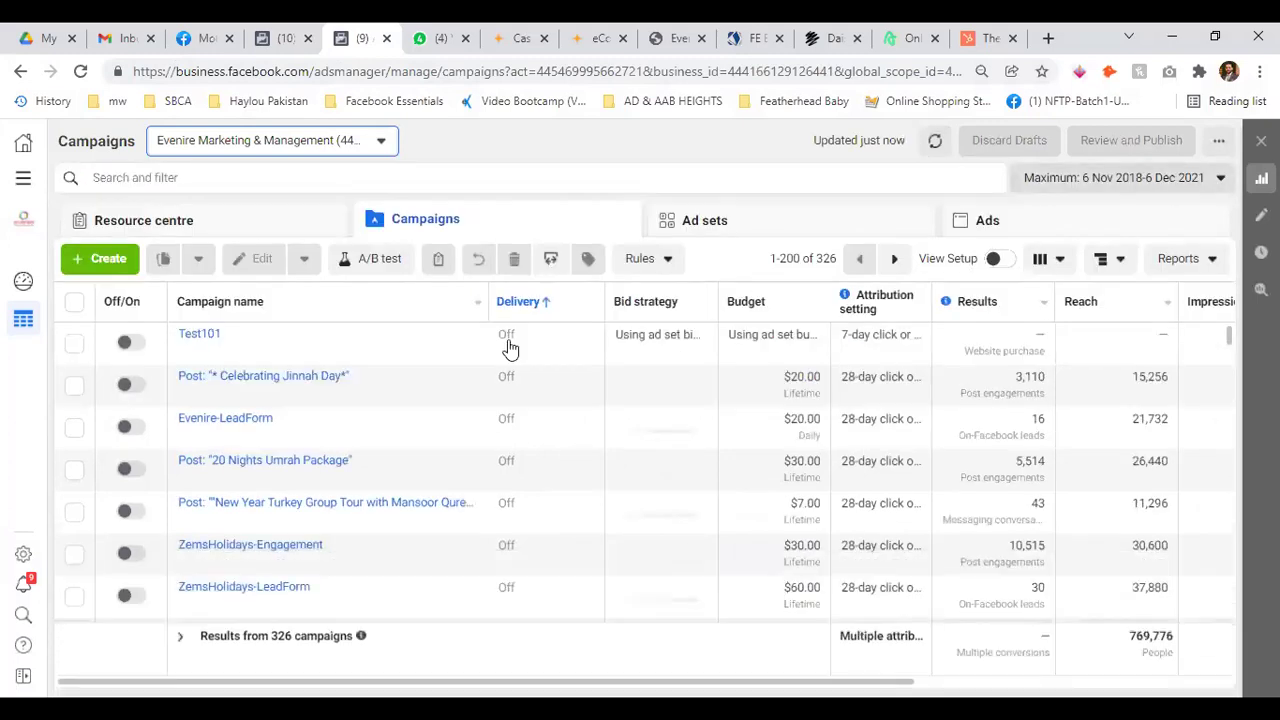
Browse Evenire's campaigns and ad sets, then return to the Business settings tab
scroll(390, 330, "down", 1)
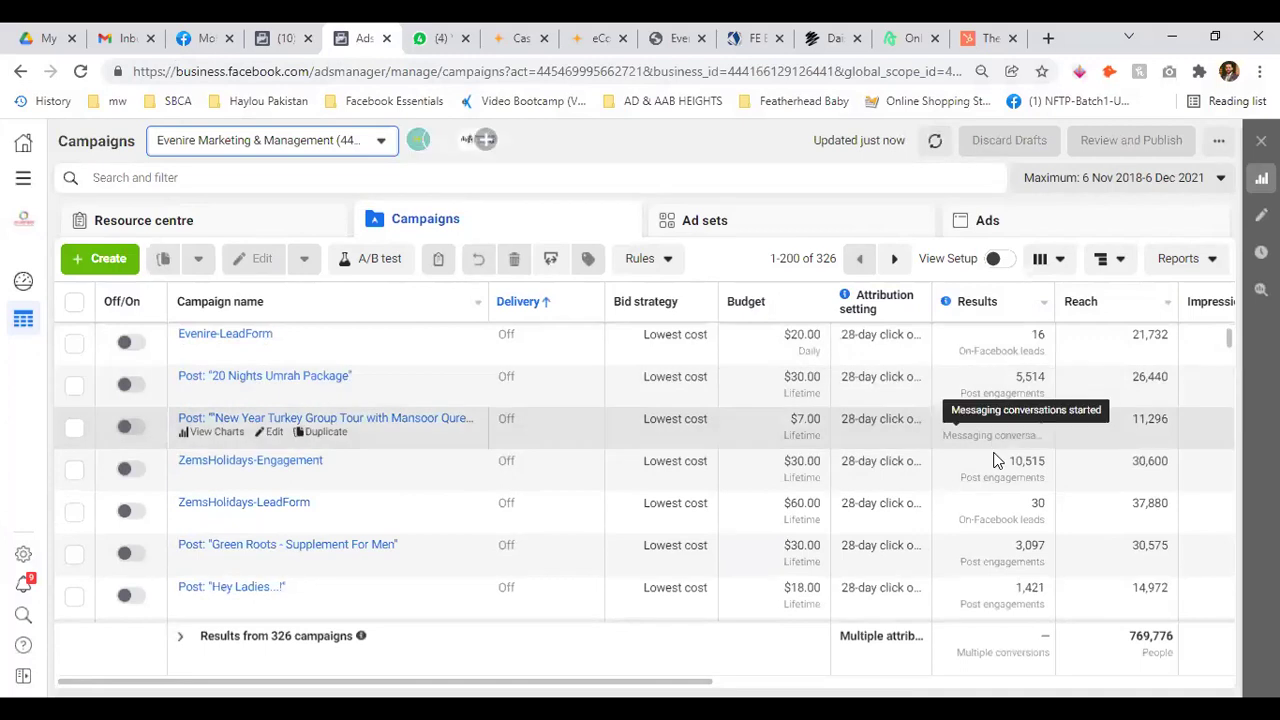
scroll(812, 459, "down", 3)
scroll(864, 495, "down", 3)
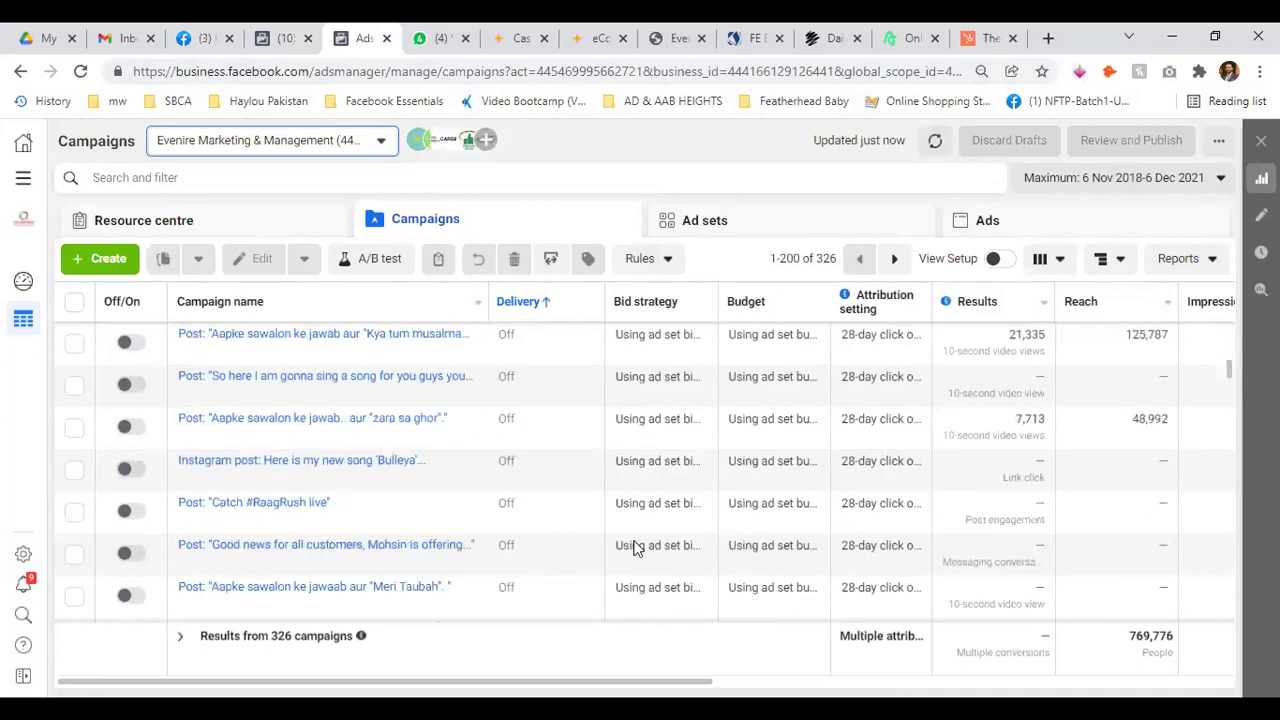
scroll(726, 531, "down", 3)
scroll(726, 531, "up", 3)
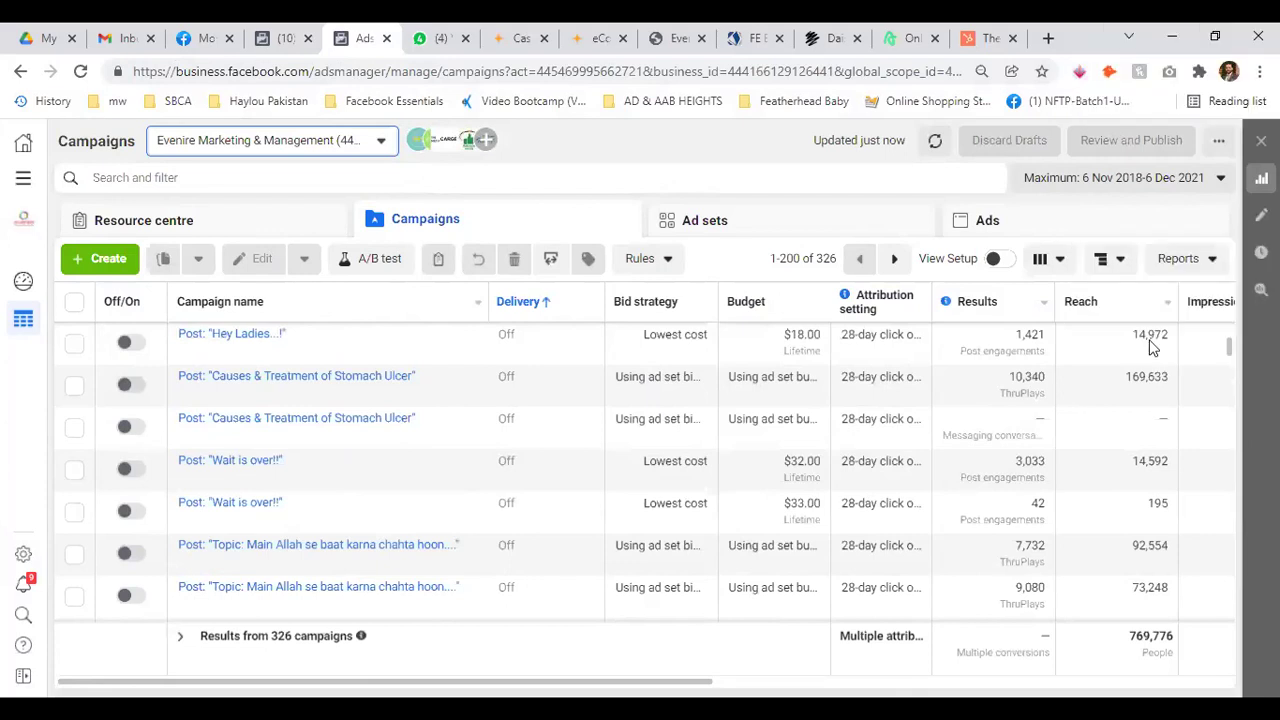
scroll(1150, 345, "up", 5)
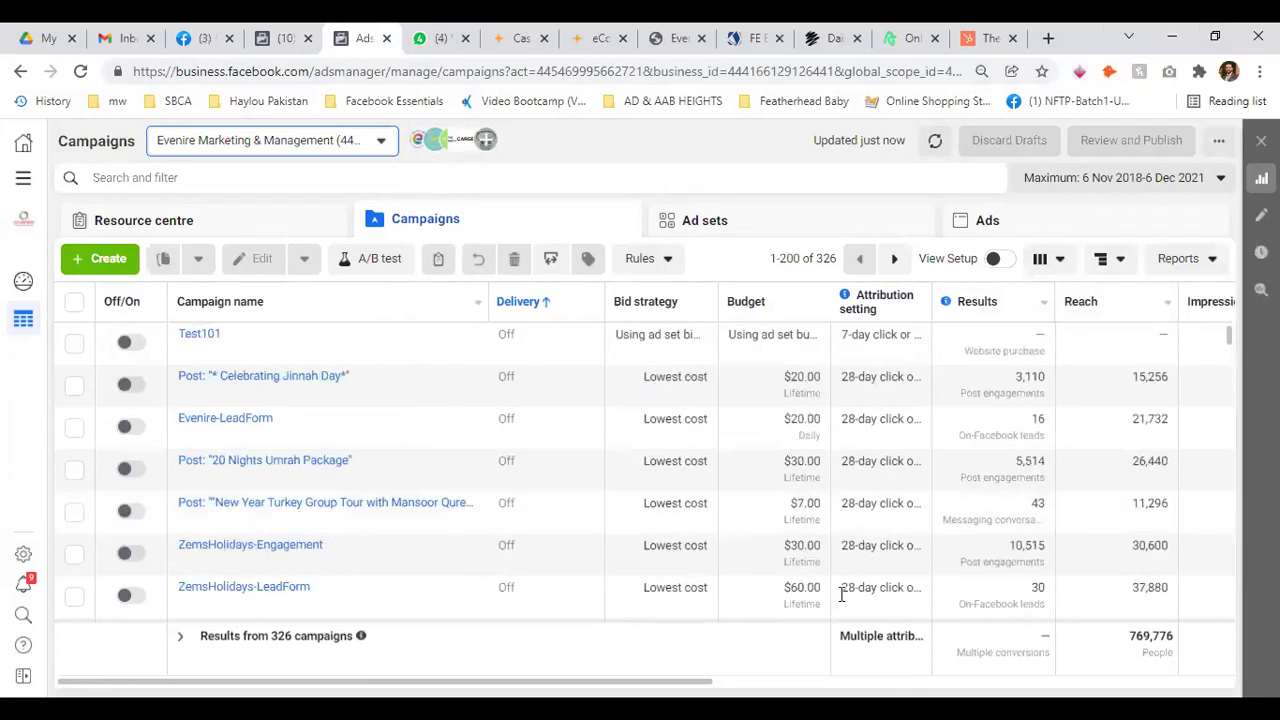
left_click_drag(709, 690, 1049, 690)
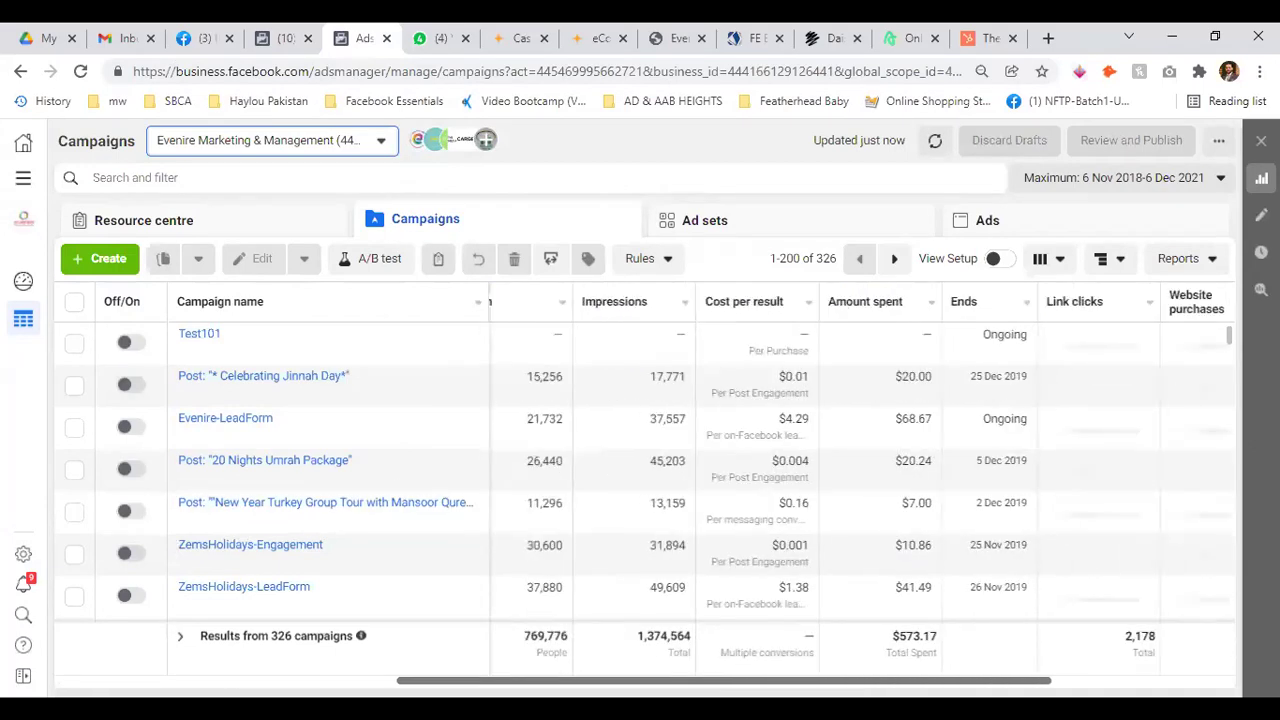
scroll(335, 435, "left", 5)
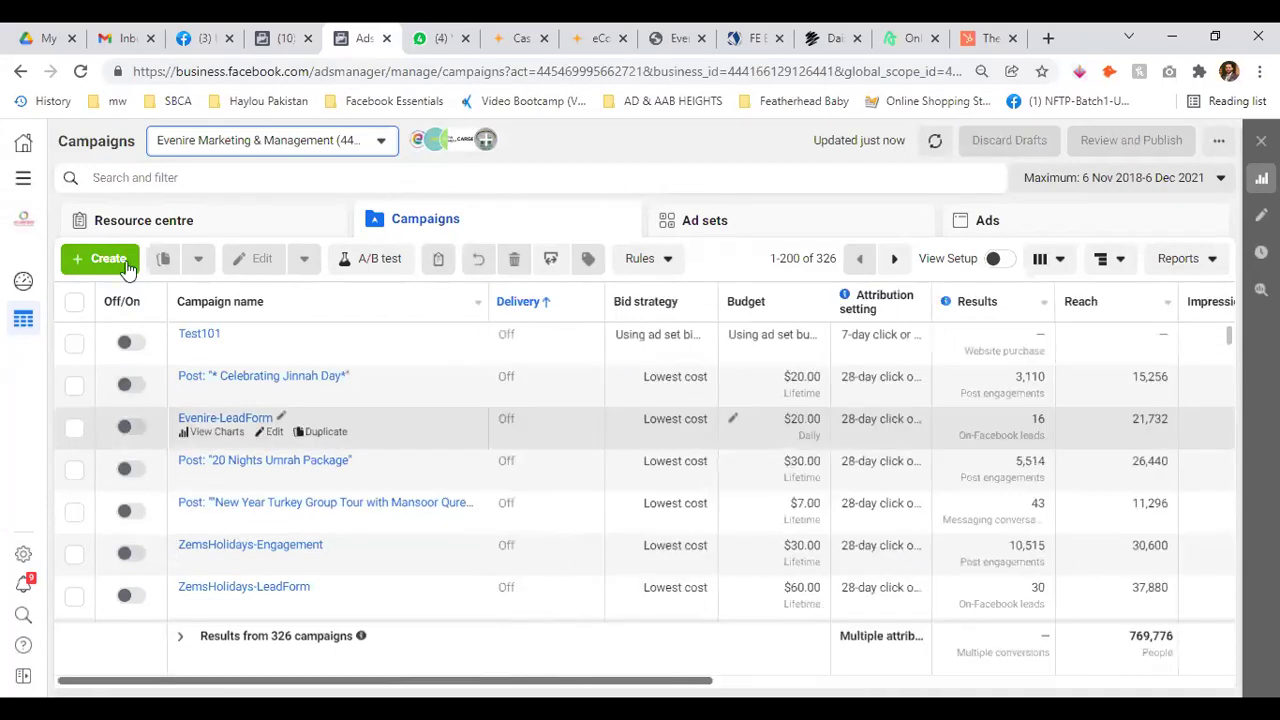
left_click(788, 237)
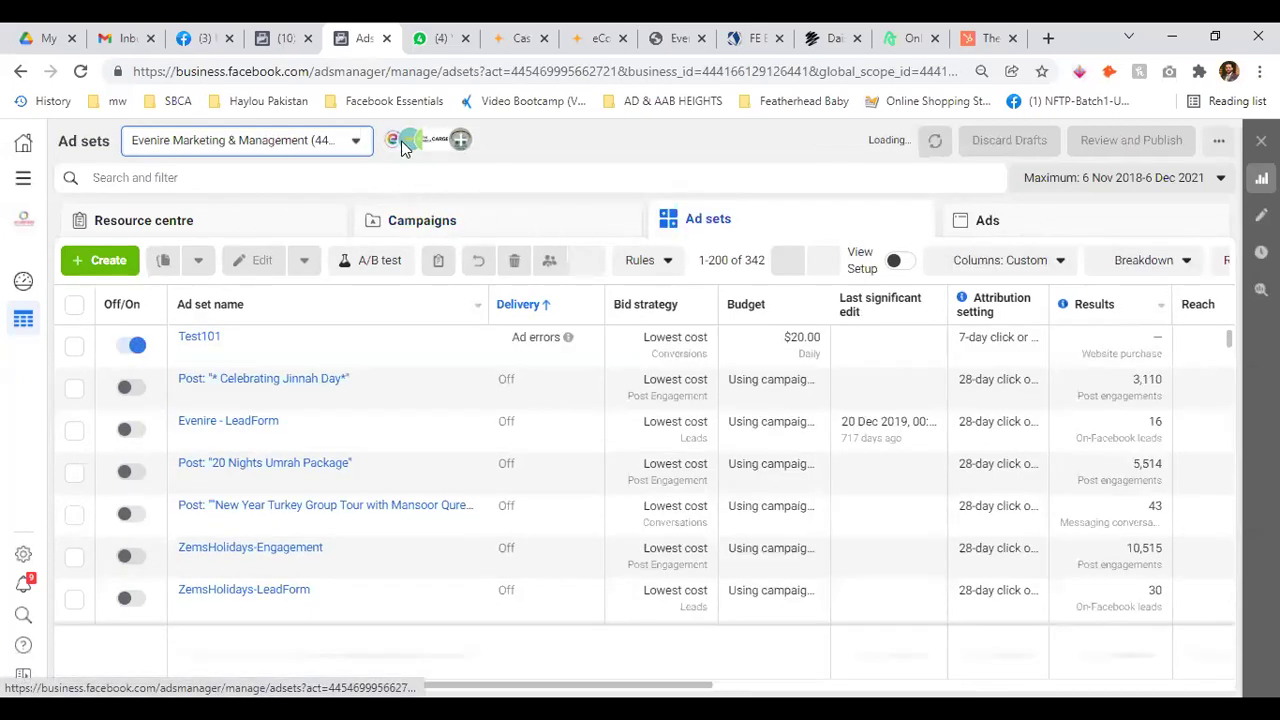
left_click(285, 37)
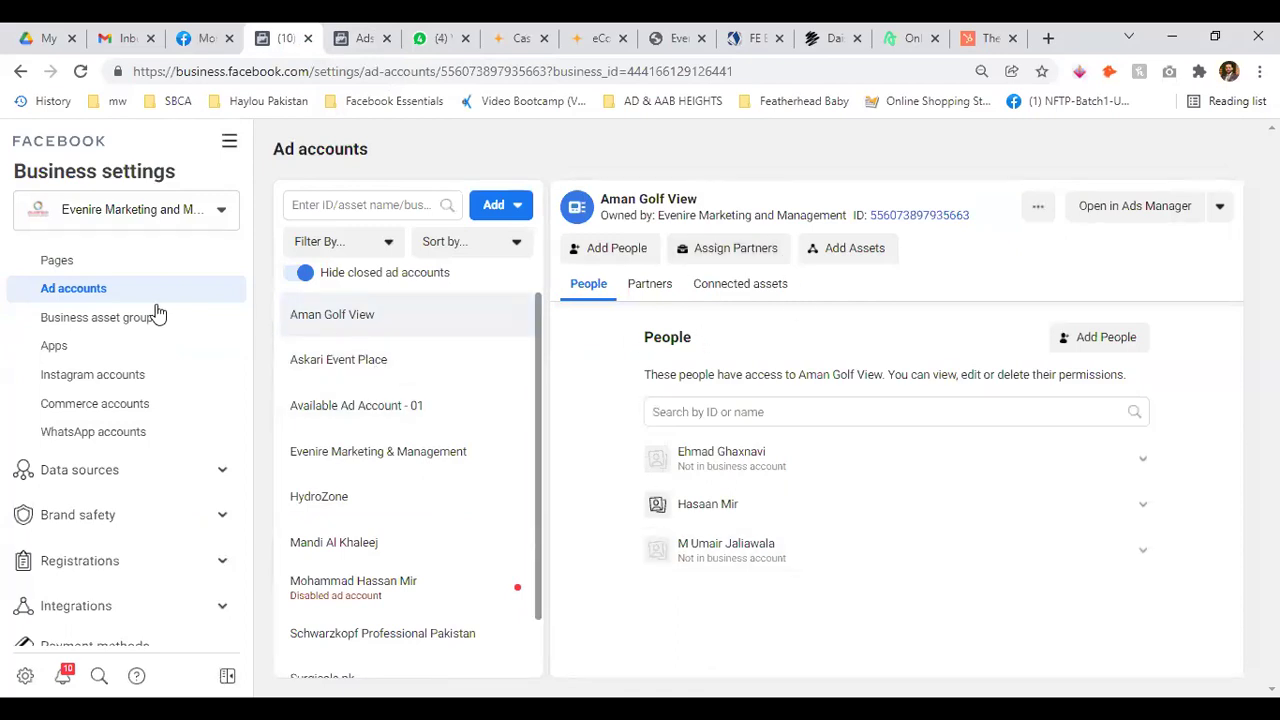
Show the Business asset groups page and its Create Business Asset Group button
left_click(103, 318)
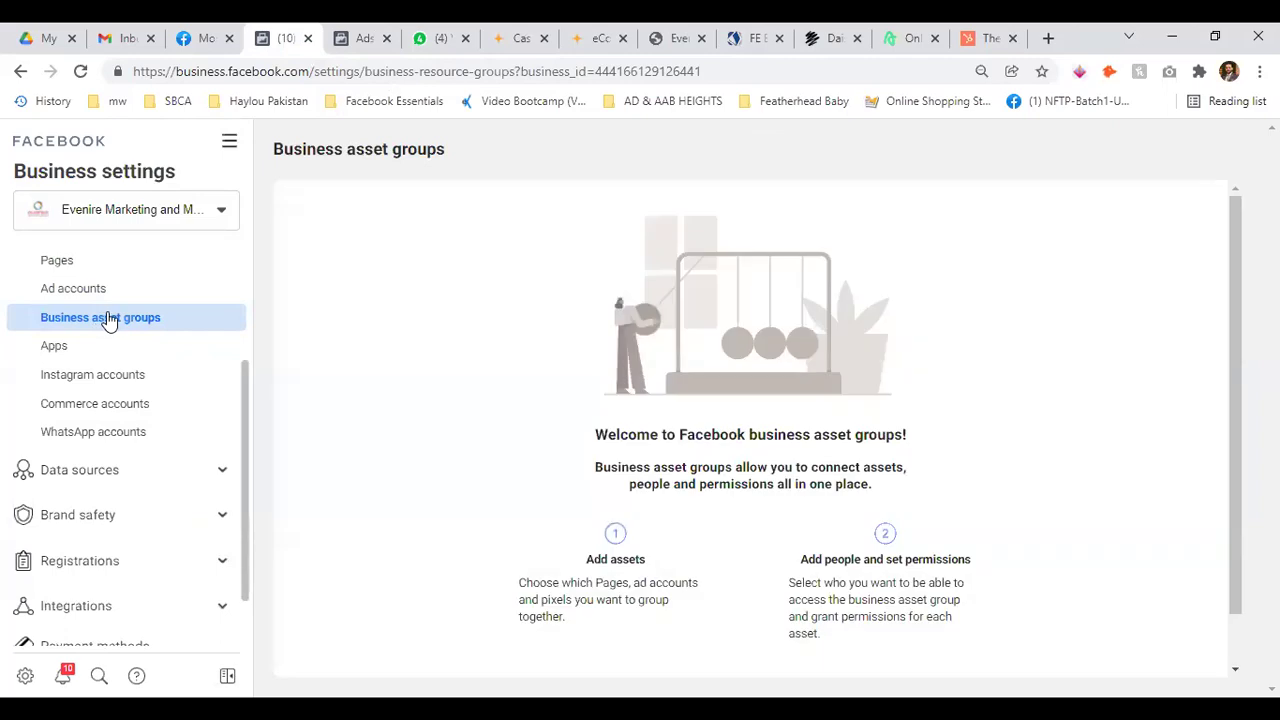
scroll(380, 310, "down", 1)
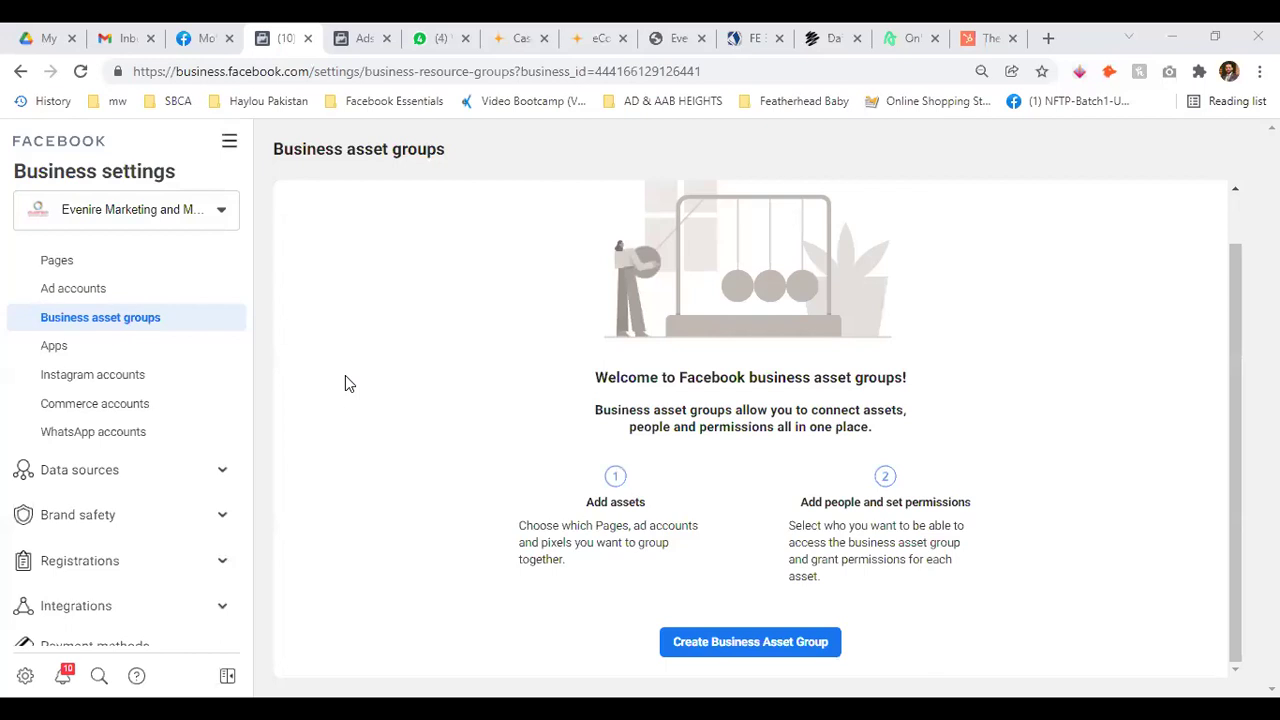
scroll(123, 345, "up", 2)
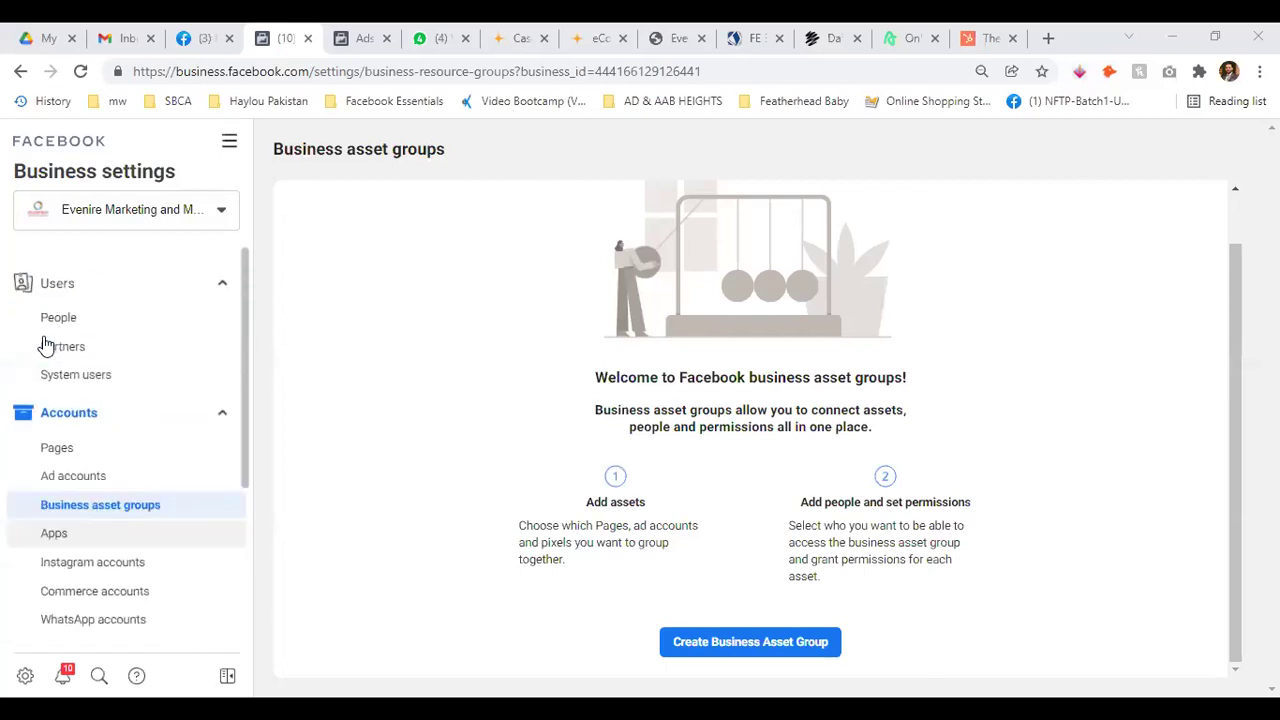
Open the People list and collapse and re-expand the Users sidebar group
left_click(91, 306)
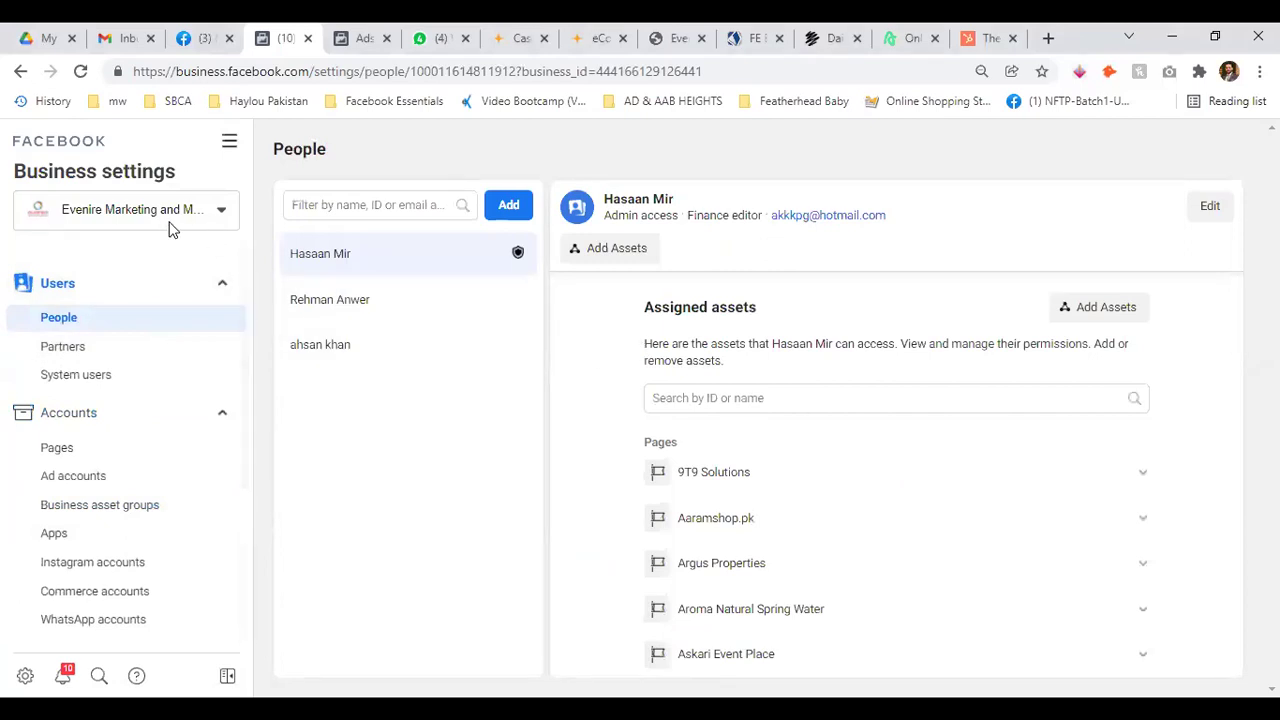
left_click(226, 283)
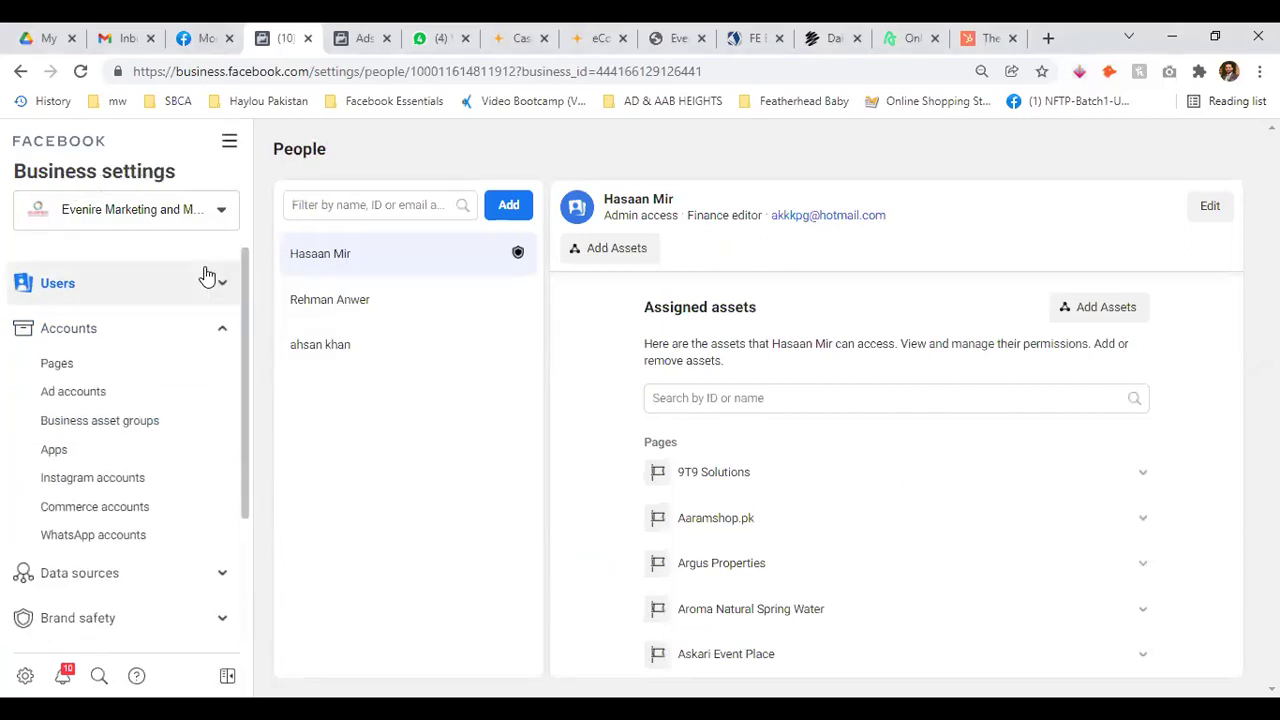
left_click(222, 282)
left_click(217, 282)
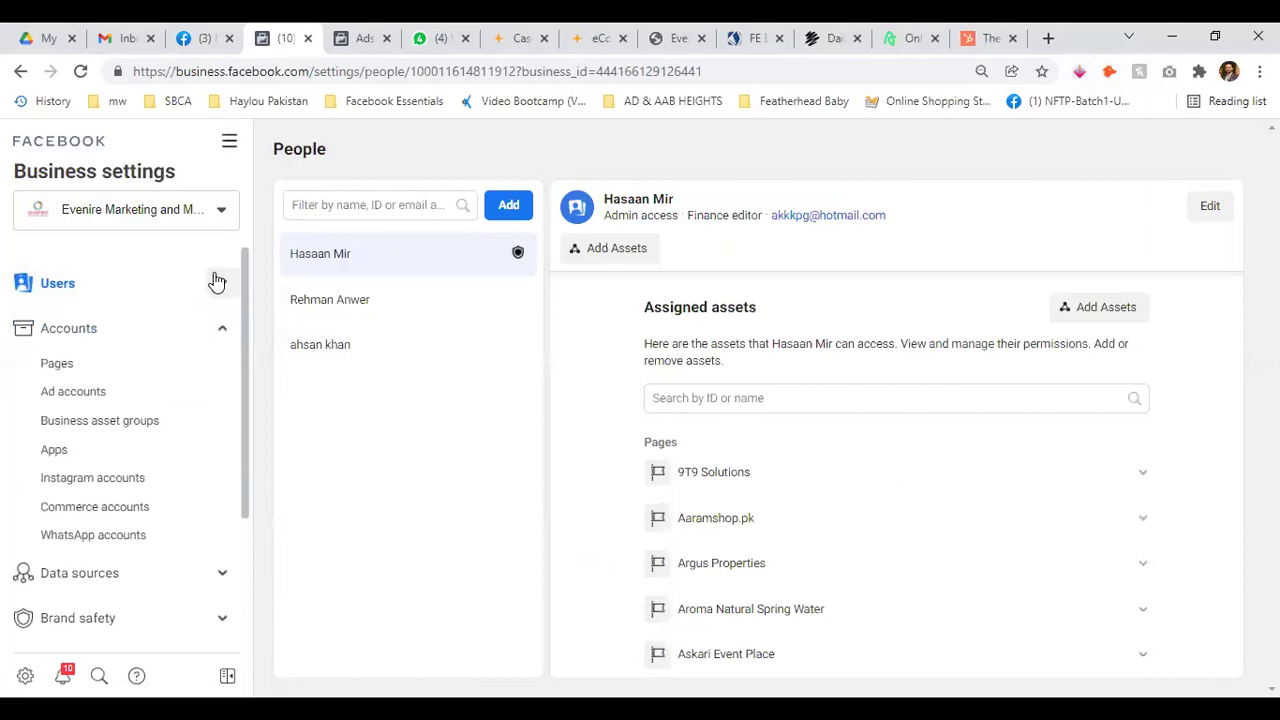
left_click(217, 282)
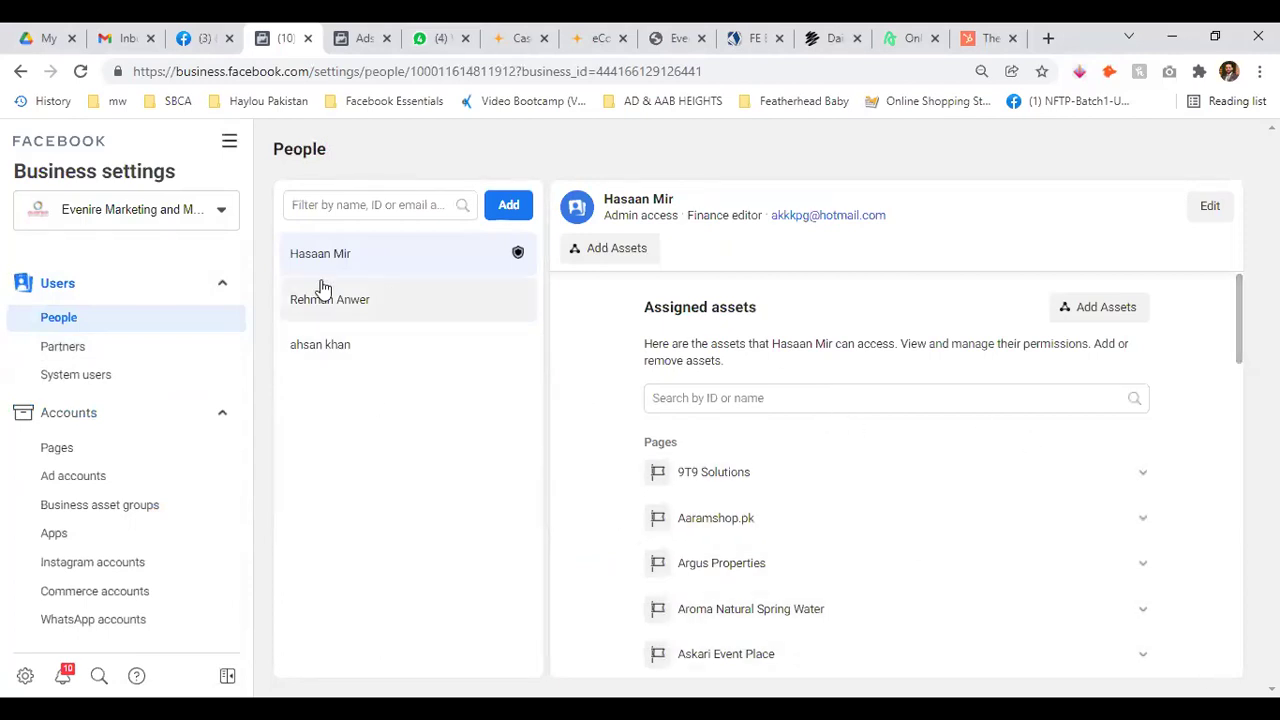
left_click(221, 285)
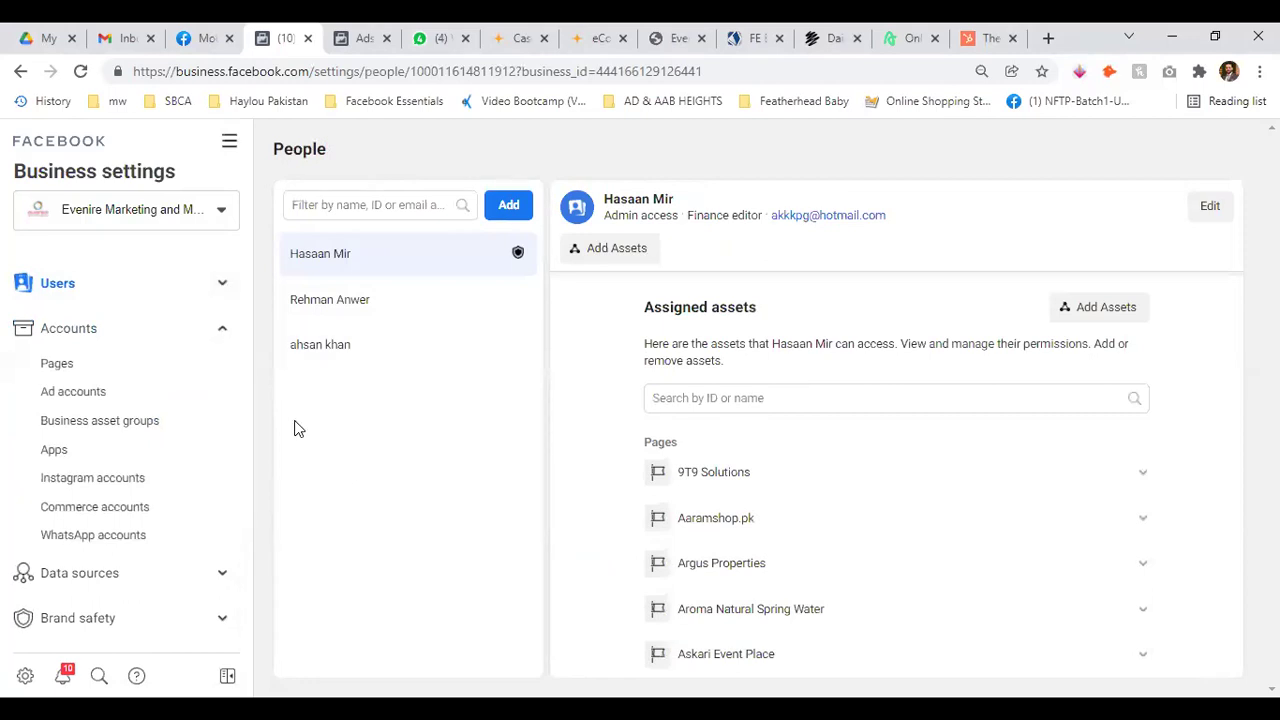
left_click(222, 283)
View Partners and People, then open the Apps page showing no apps added
left_click(100, 346)
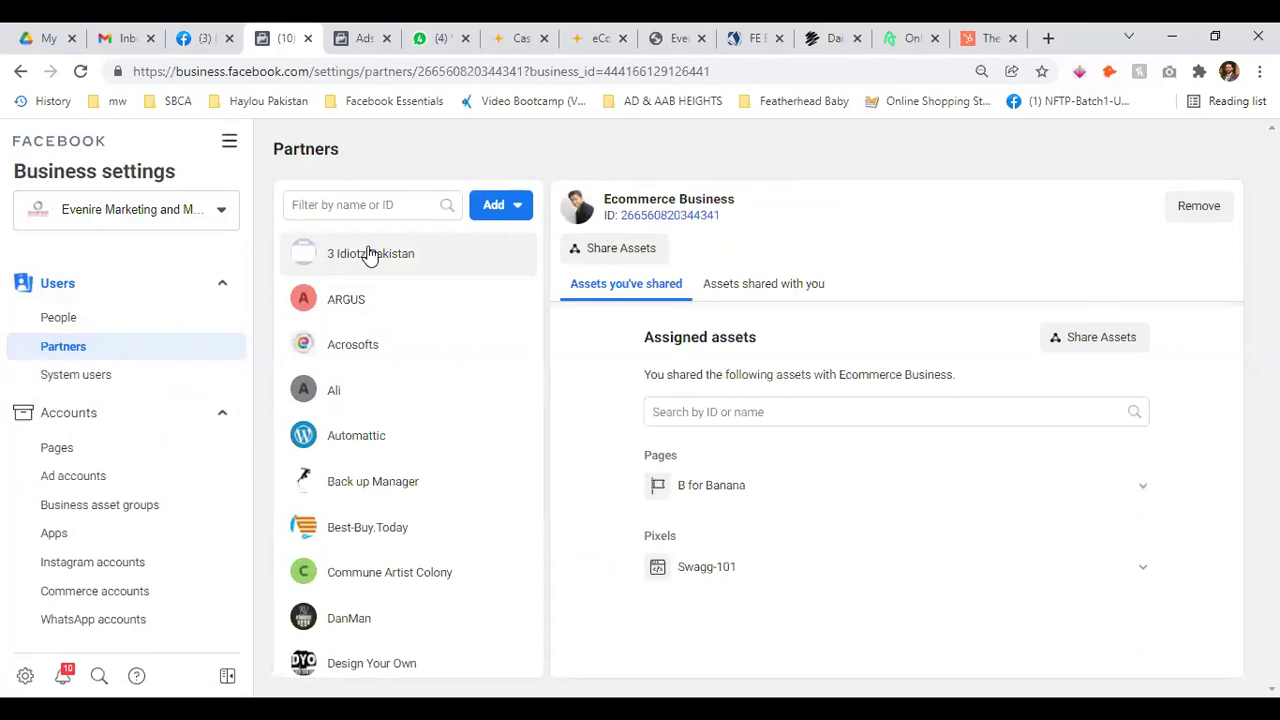
left_click(65, 322)
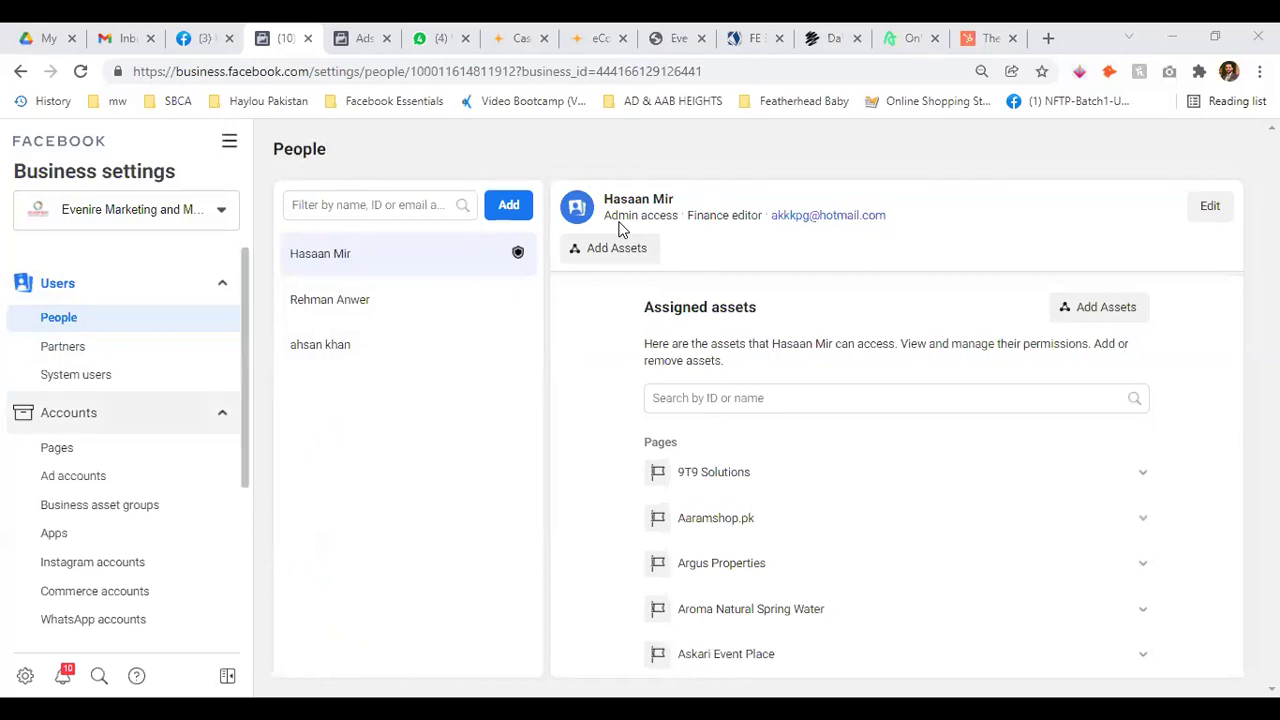
scroll(120, 400, "down", 2)
left_click(54, 345)
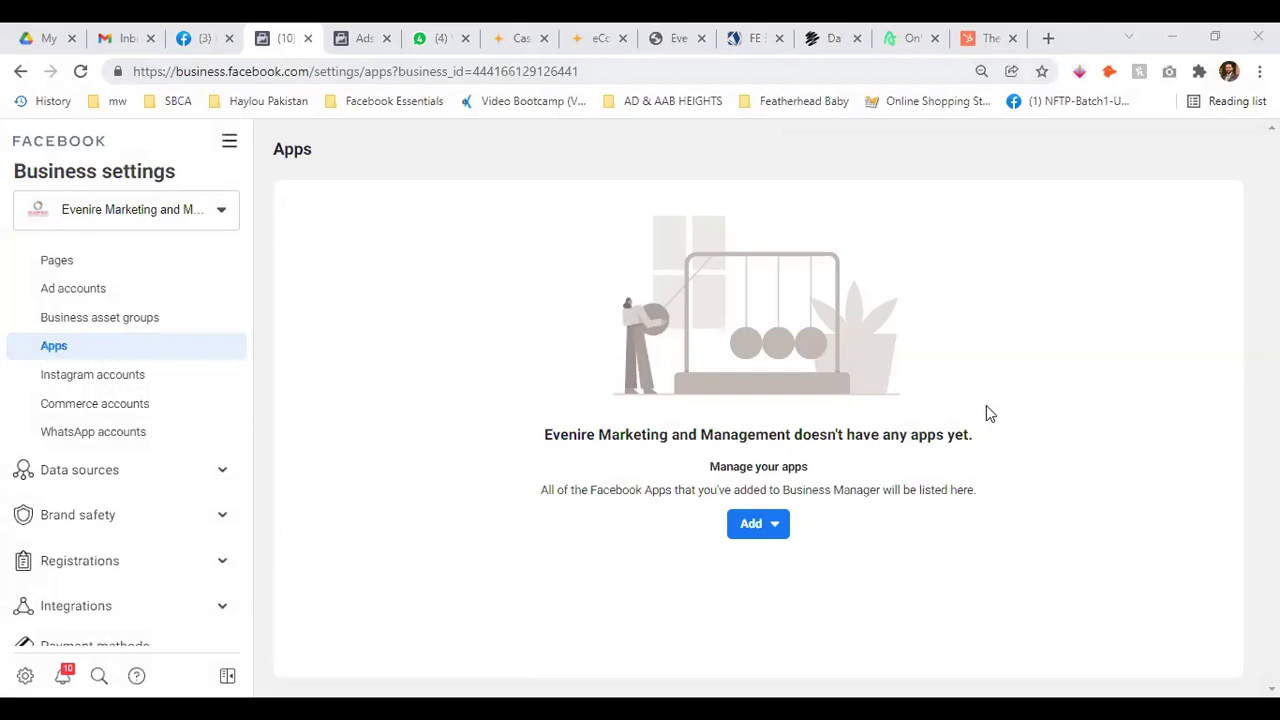
Try the Add menu's Connect an app ID option, then close that dialog
left_click(772, 516)
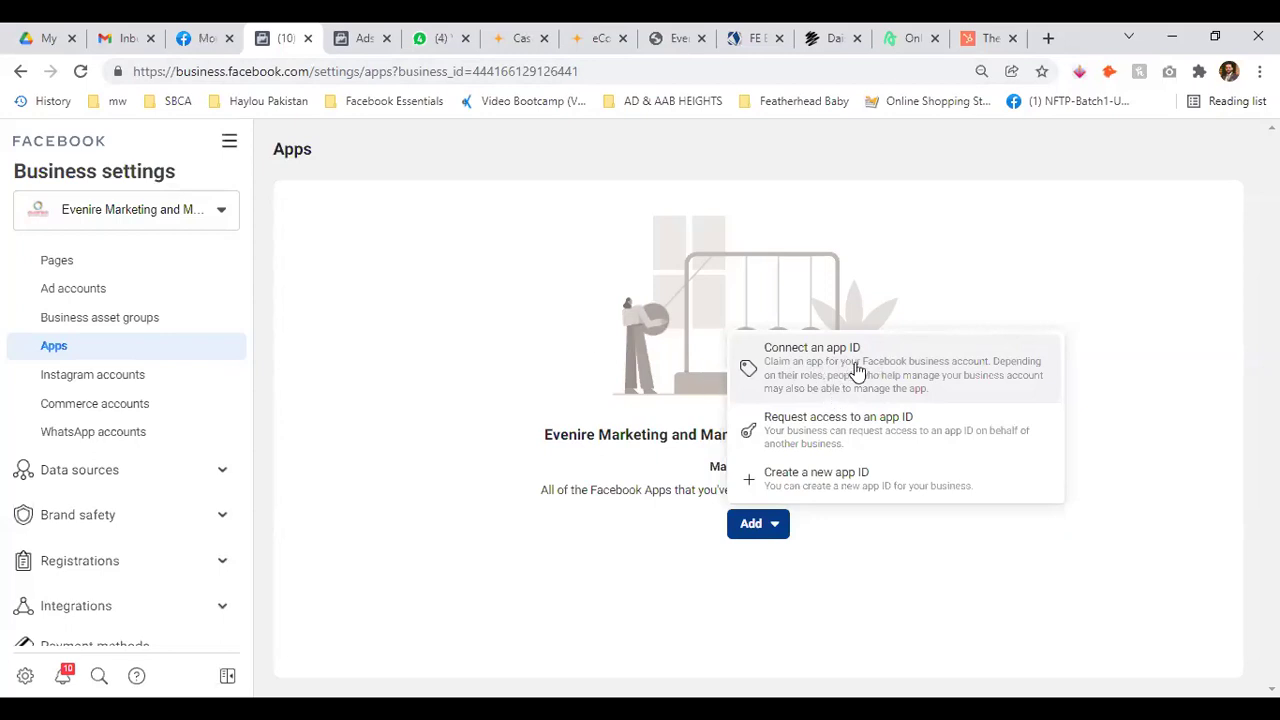
left_click(855, 368)
left_click(677, 366)
left_click(780, 432)
Try Request access to another business's app, then cancel the request
left_click(732, 534)
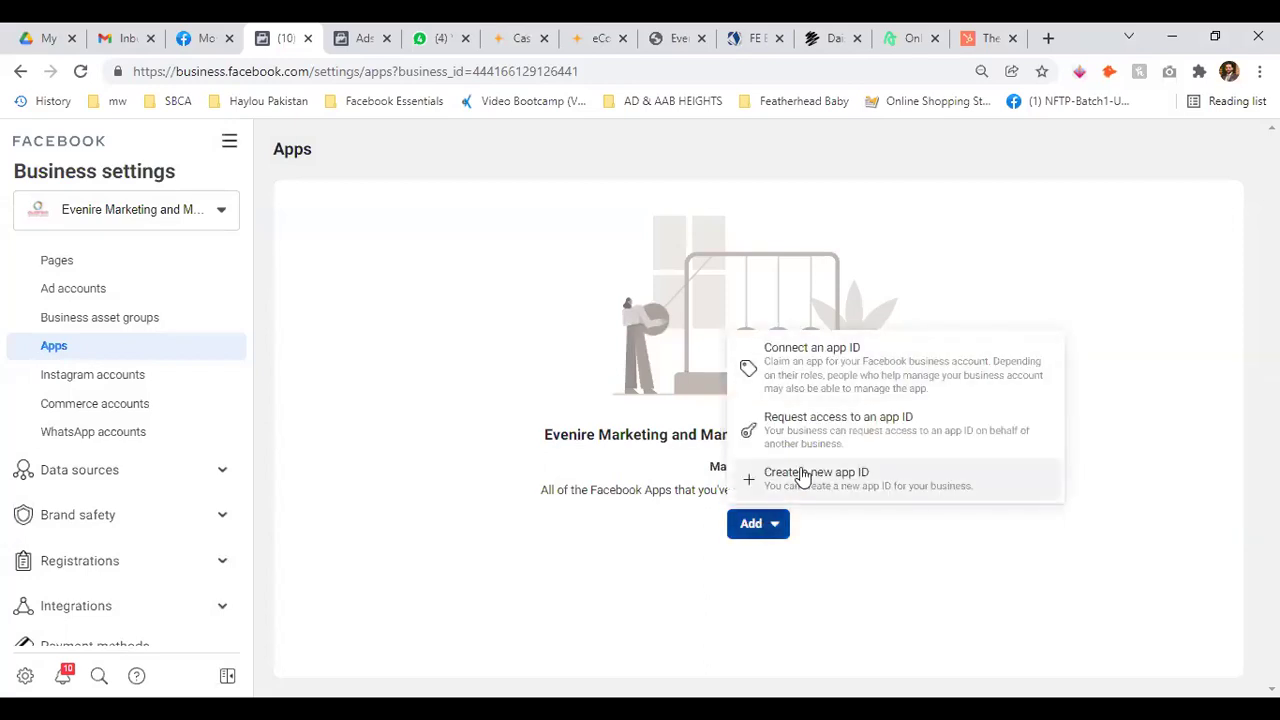
left_click(810, 441)
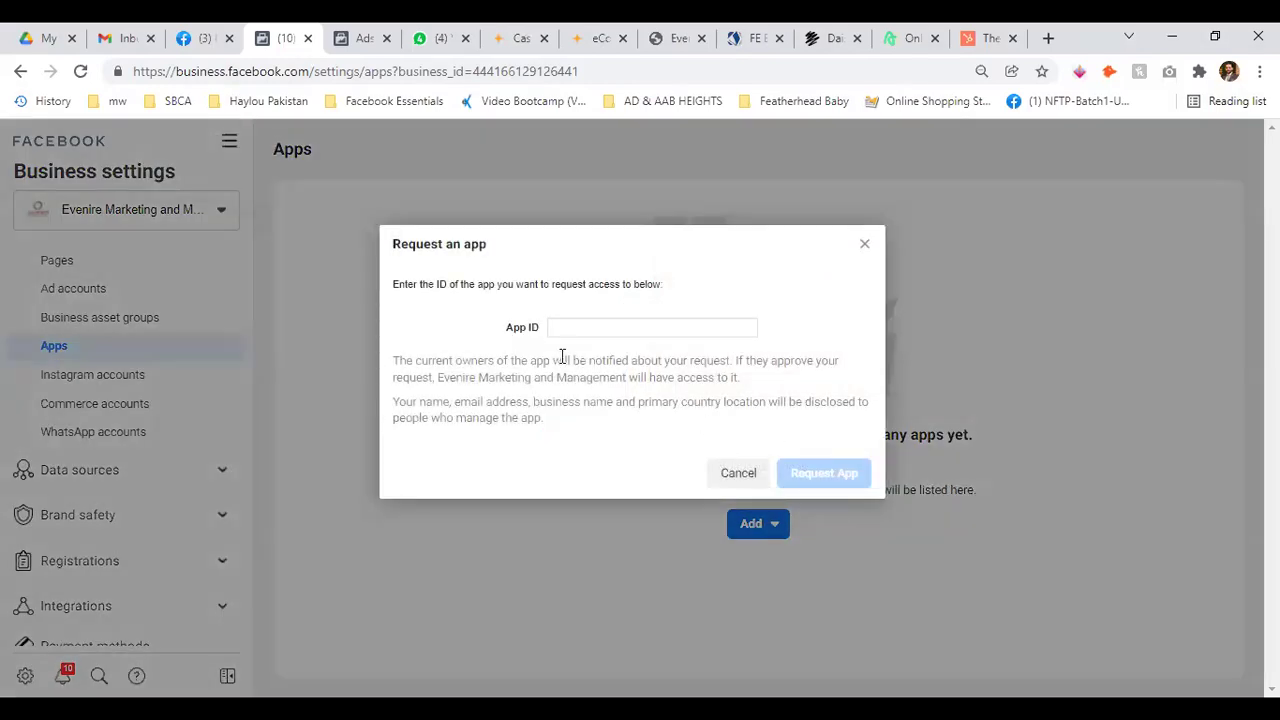
triple_click(421, 286)
left_click(731, 288)
left_click(738, 473)
left_click(774, 530)
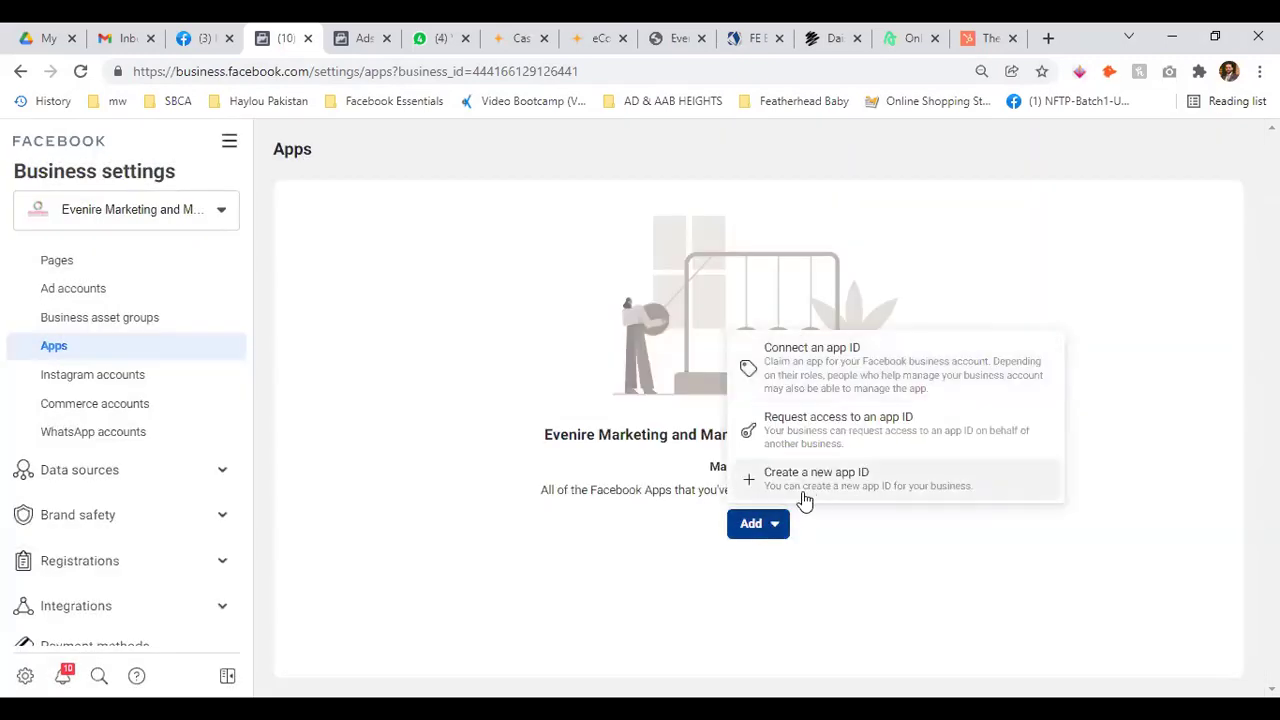
left_click(392, 347)
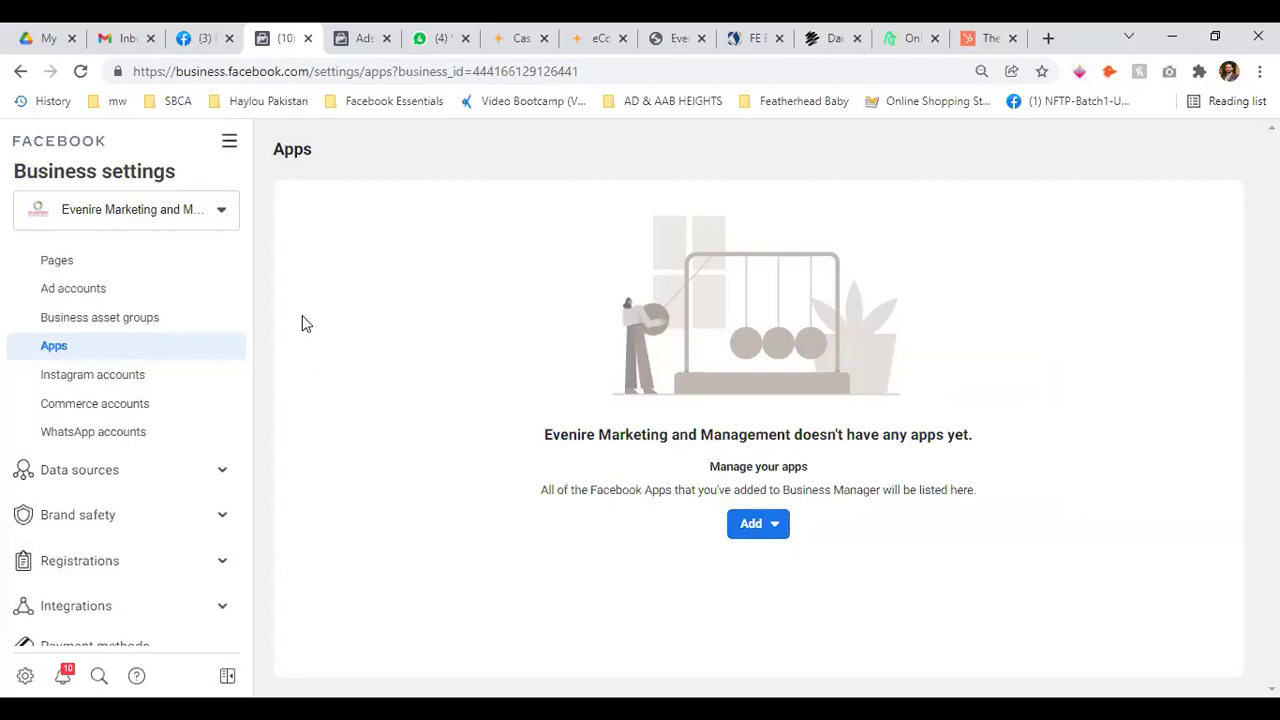
left_click(86, 374)
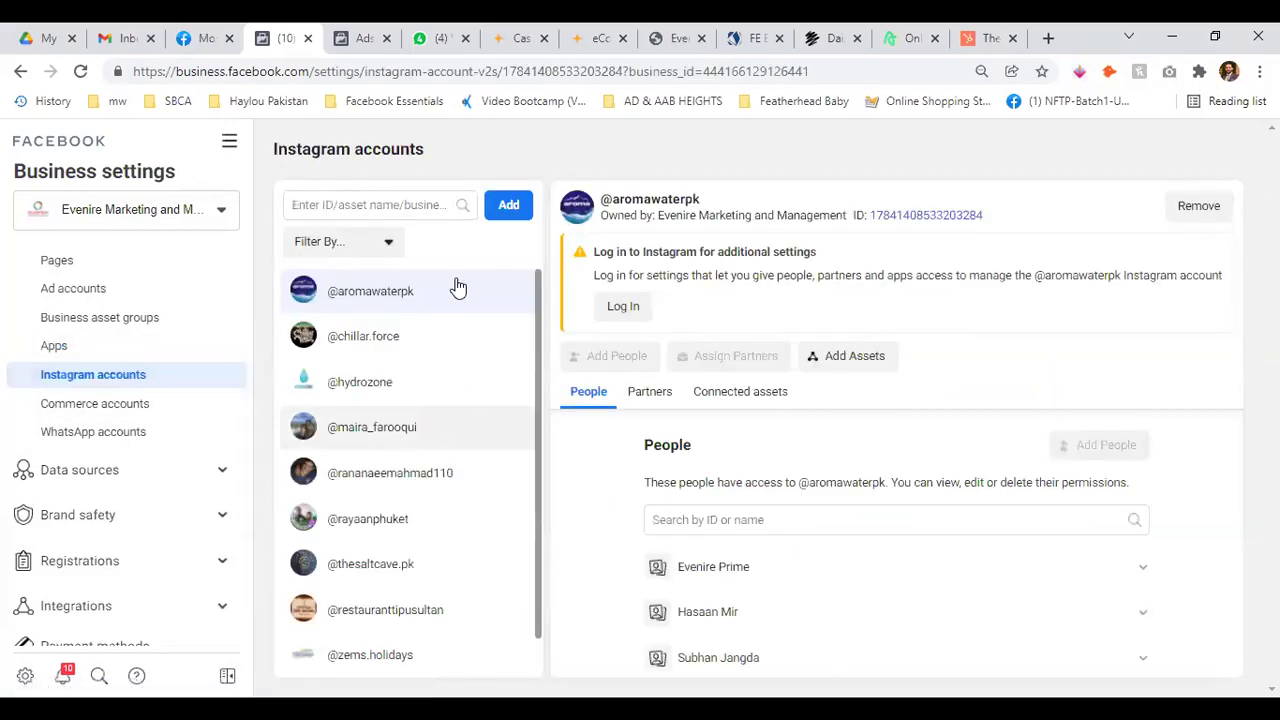
Open and close the Add Instagram account dialog without adding an account
scroll(440, 295, "down", 1)
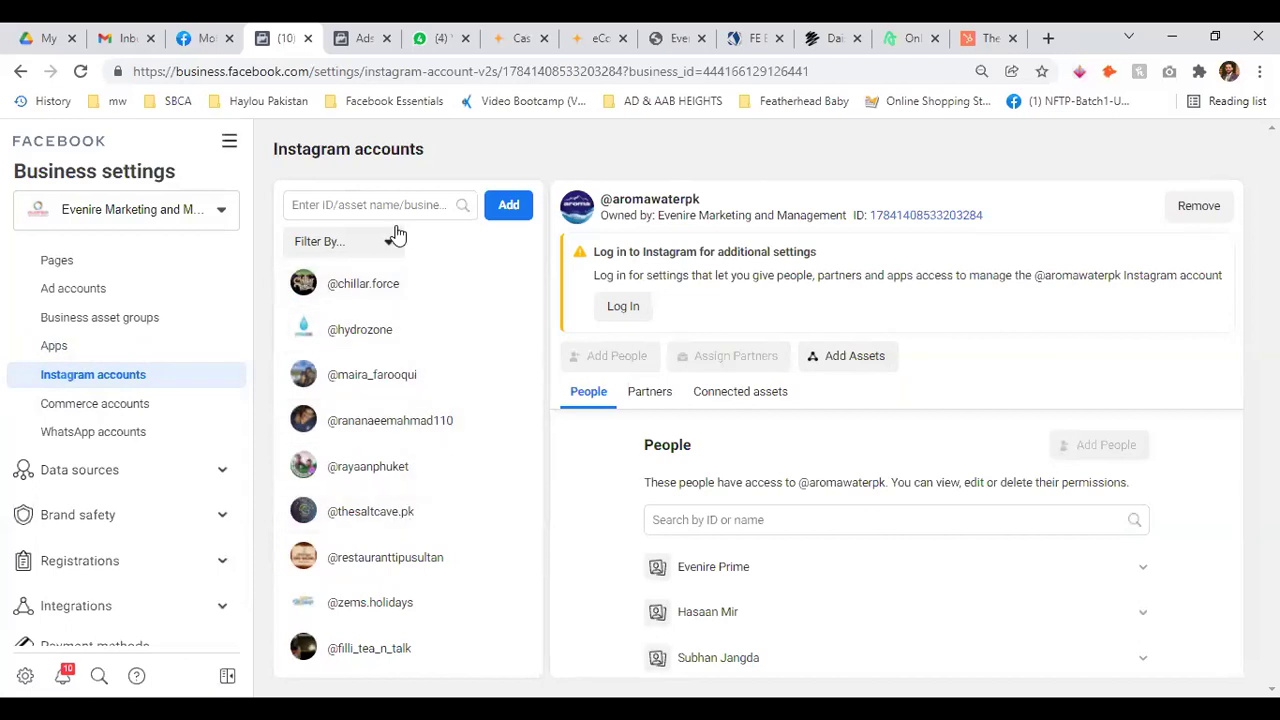
left_click(508, 204)
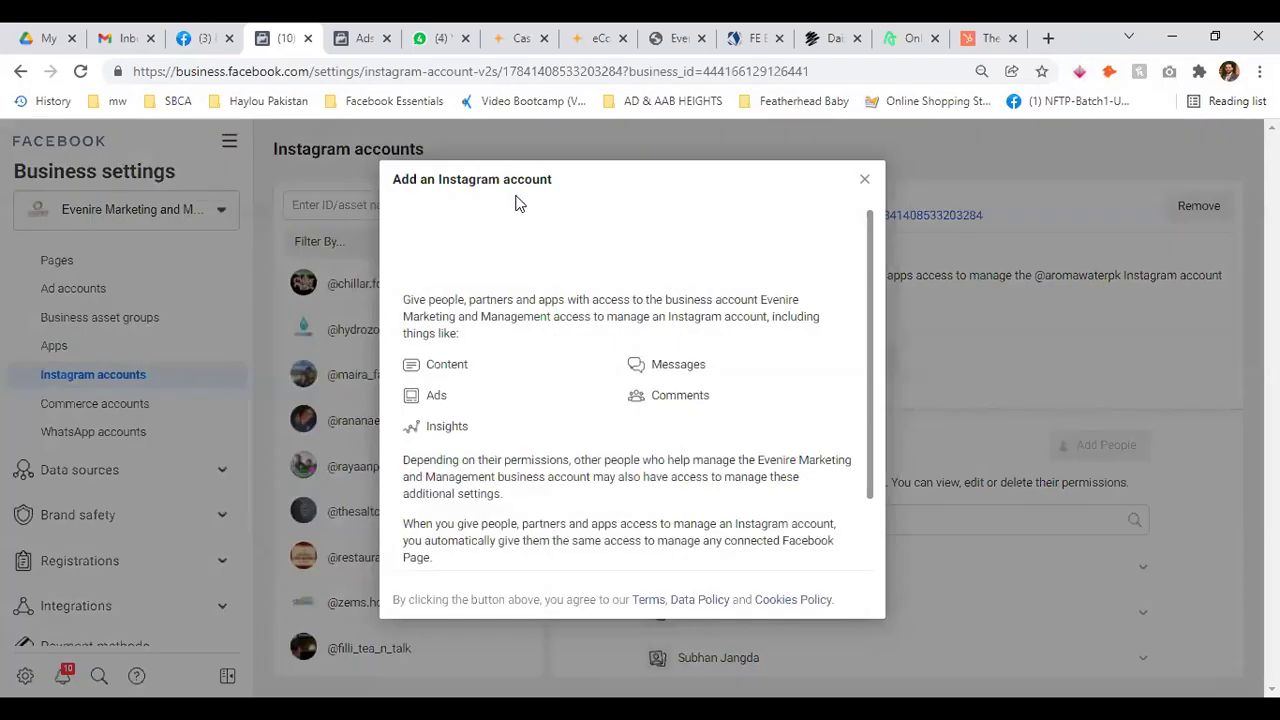
scroll(678, 345, "down", 1)
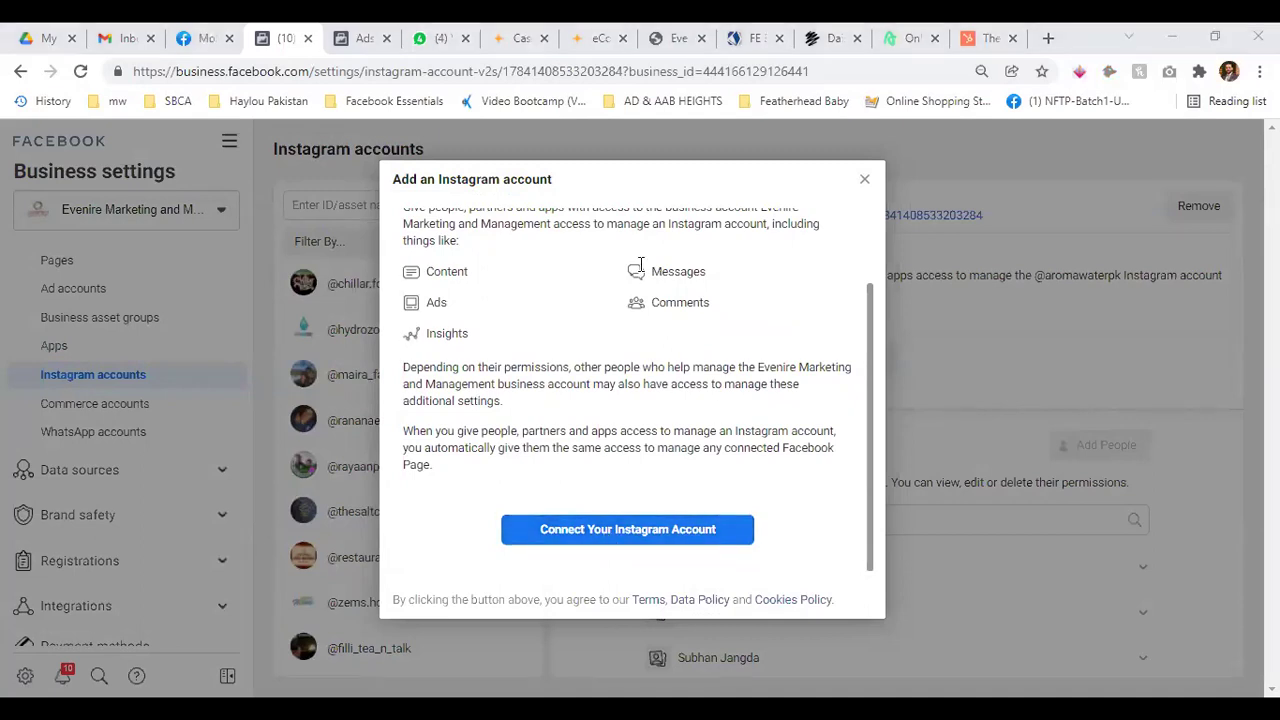
left_click(360, 200)
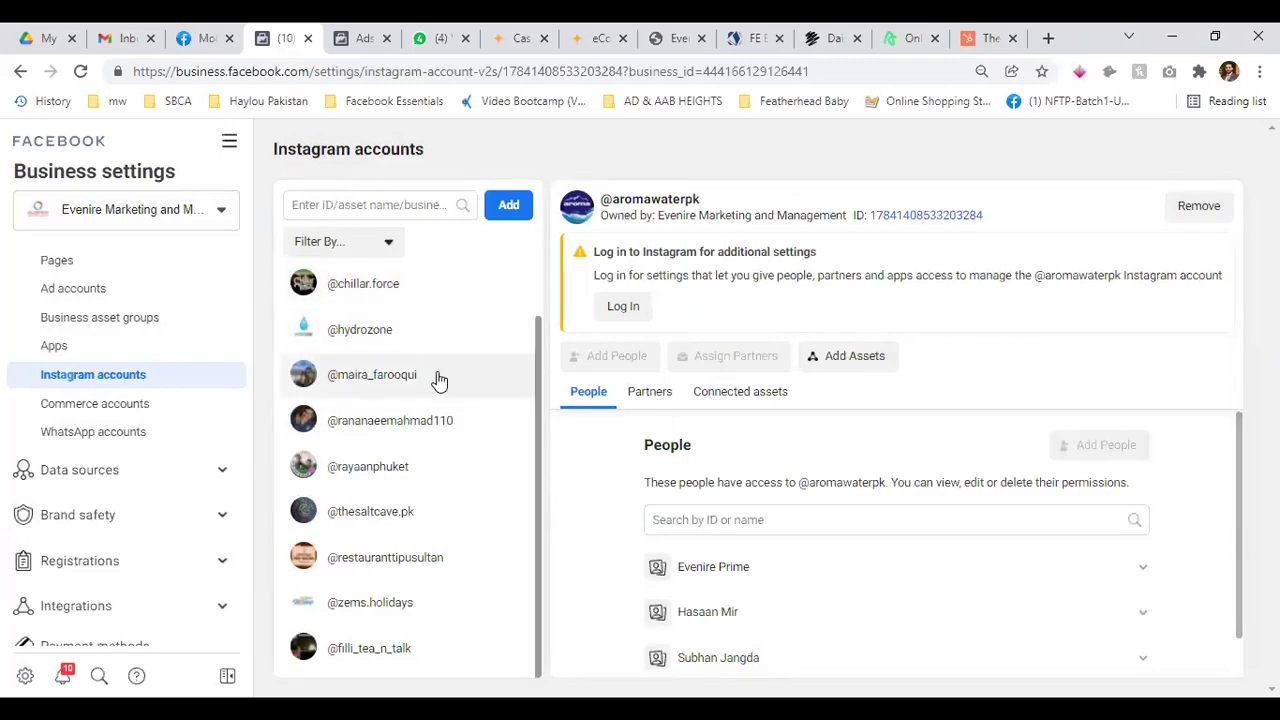
scroll(757, 551, "down", 1)
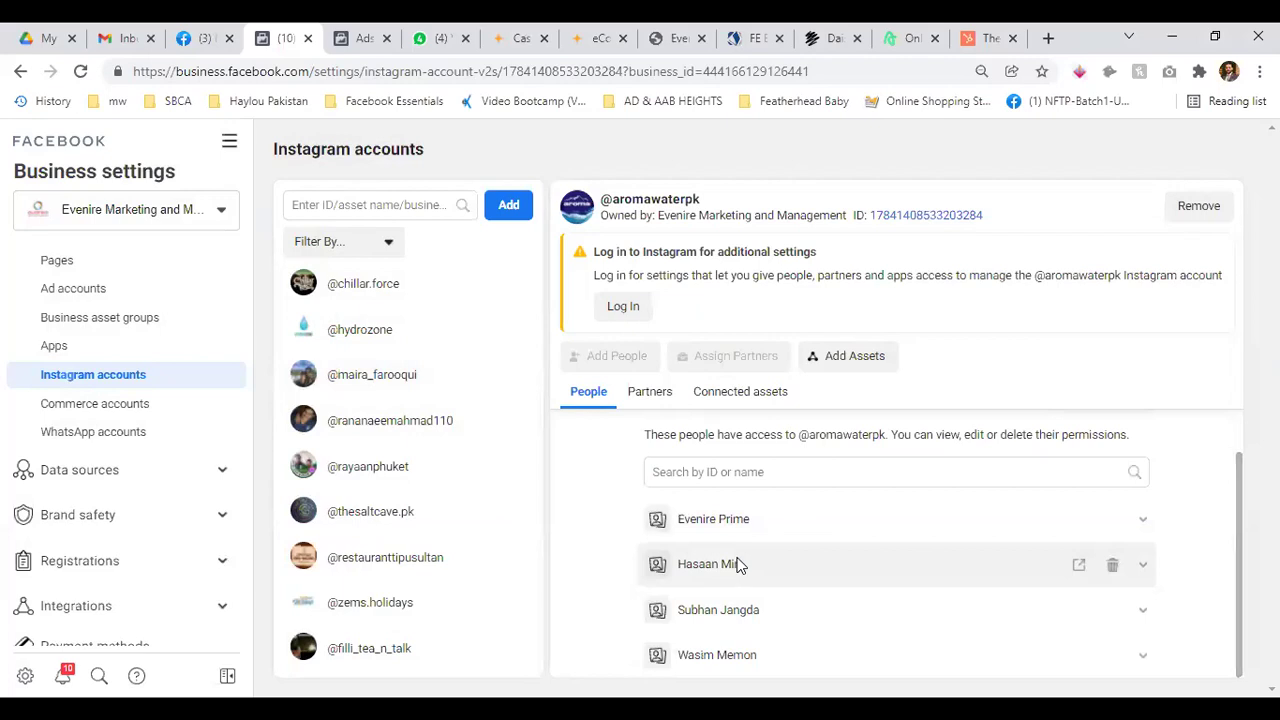
scroll(737, 563, "up", 1)
left_click(650, 392)
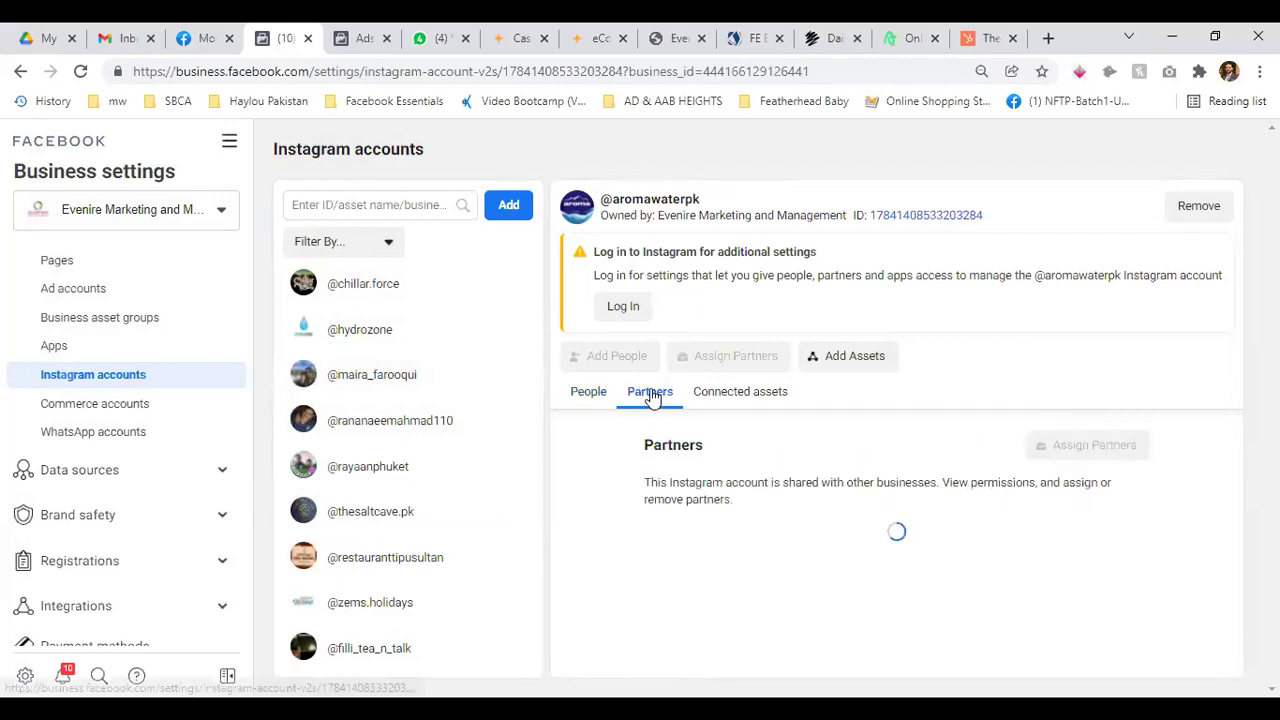
left_click(740, 391)
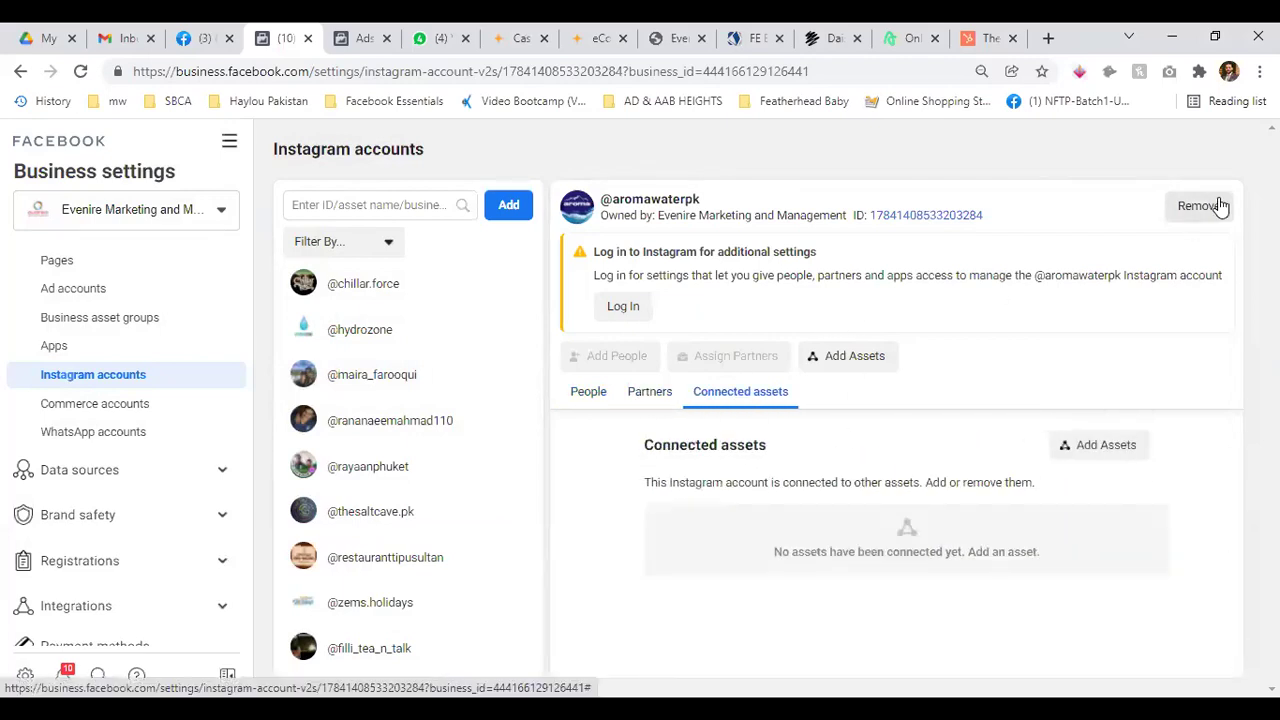
left_click(360, 297)
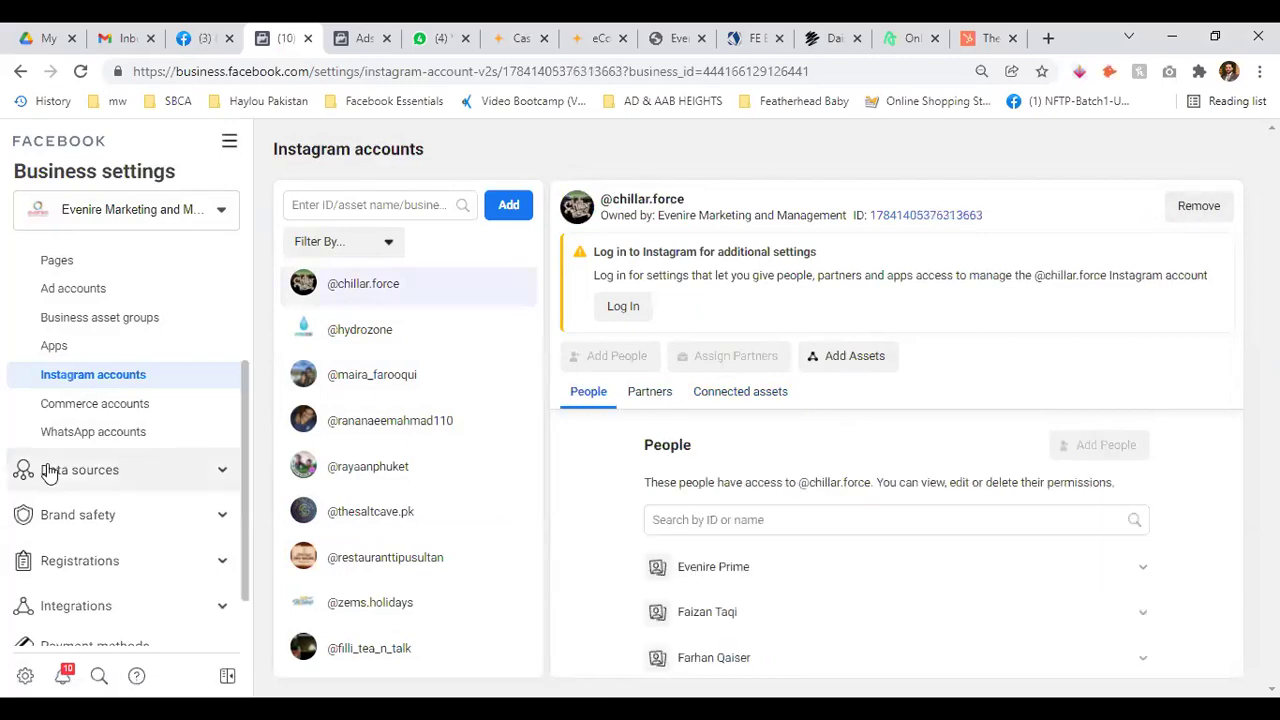
left_click(101, 405)
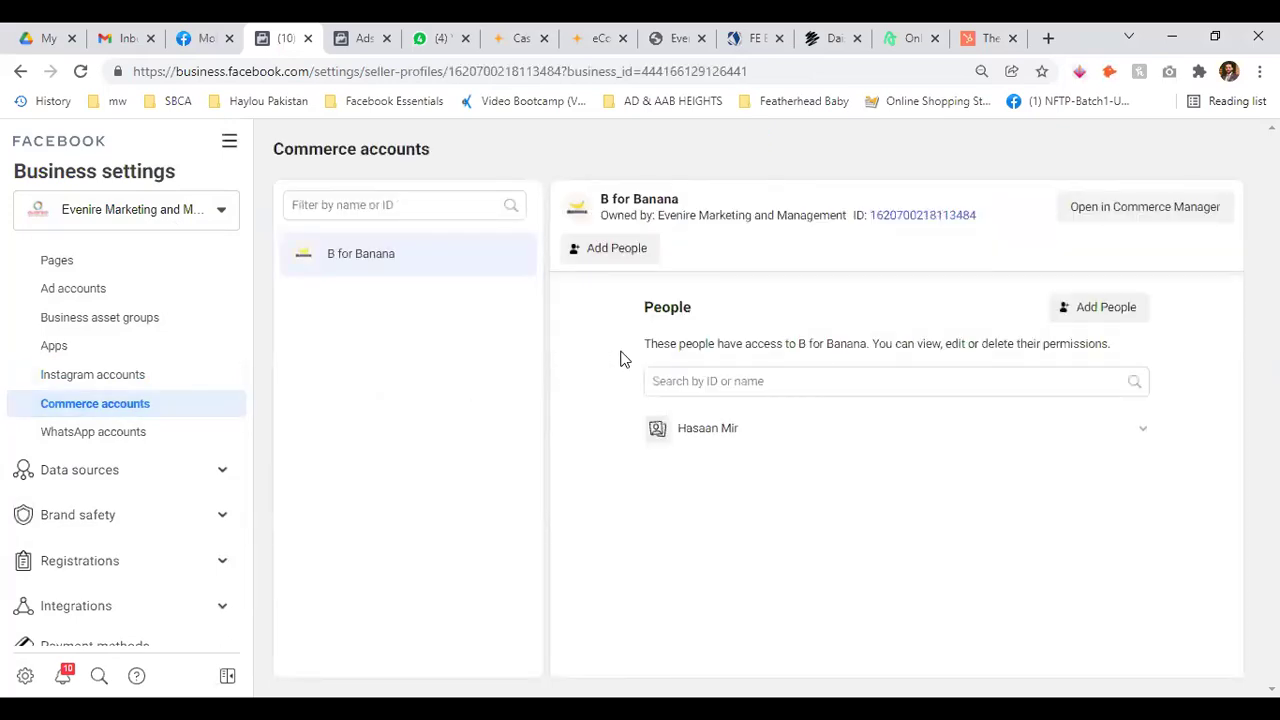
Open B for Banana in Commerce Manager and browse Catalogue Items, Shops and Ads
left_click(1109, 212)
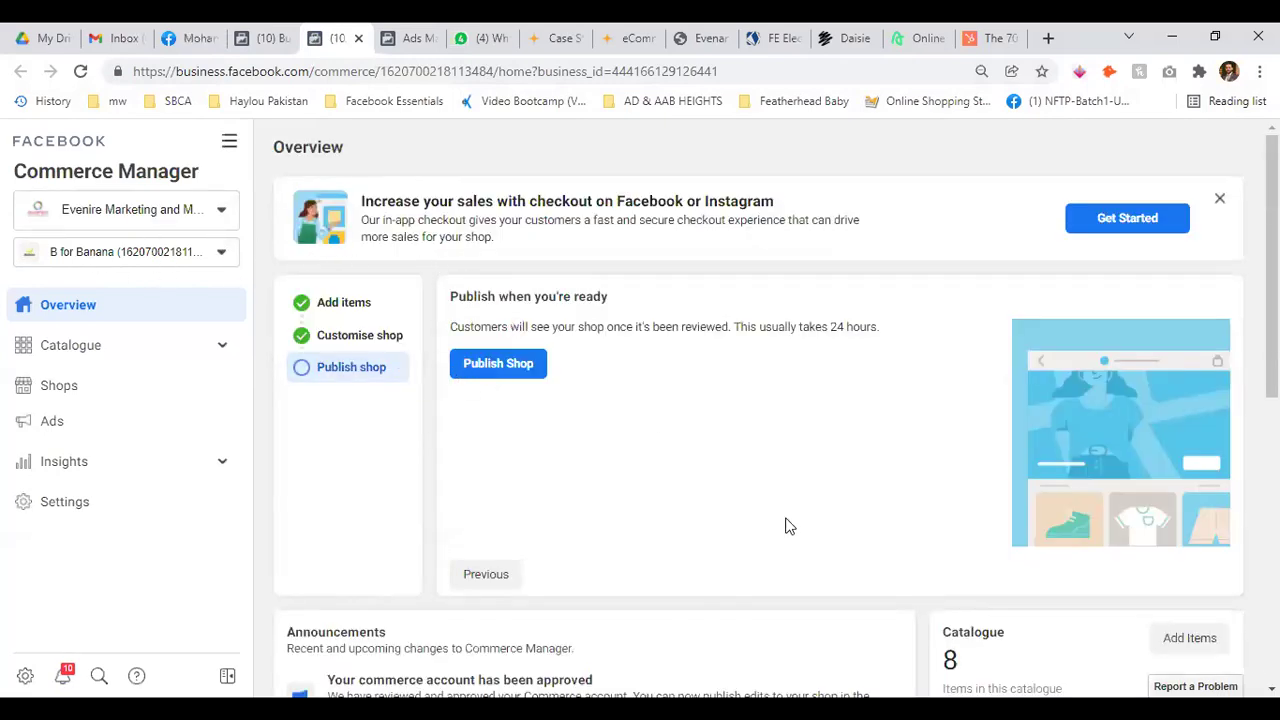
left_click(83, 350)
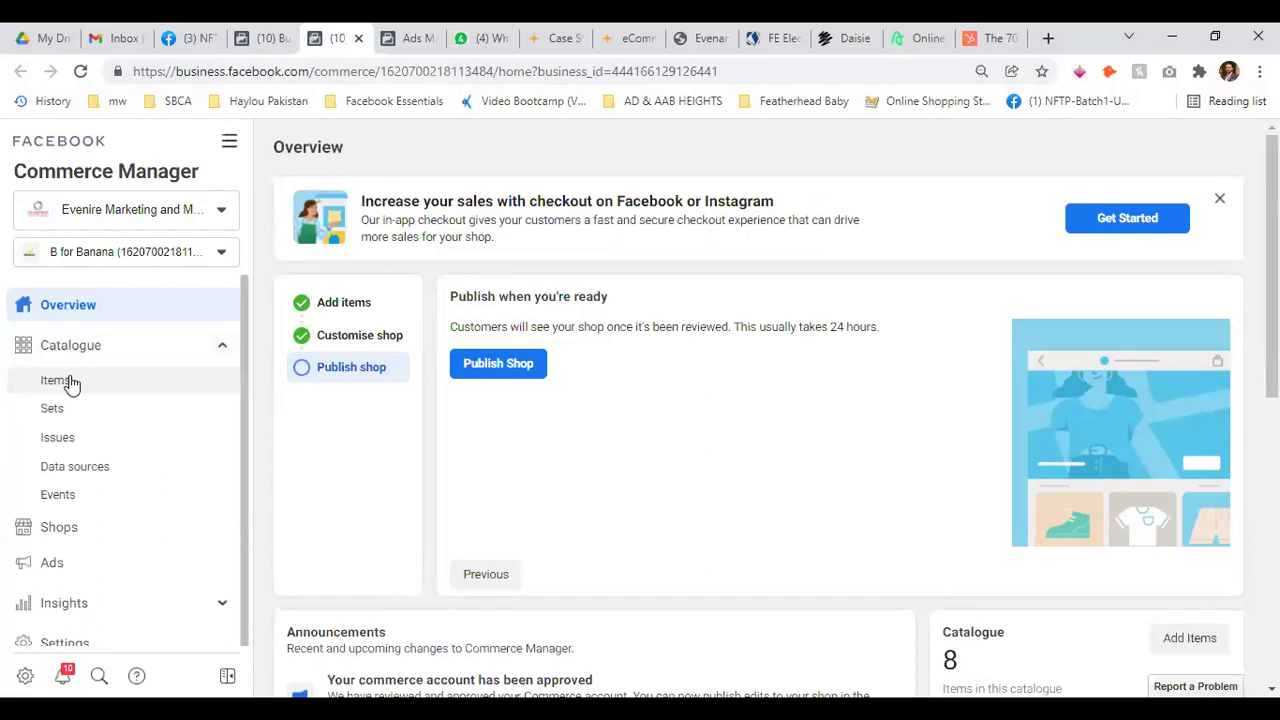
left_click(66, 382)
left_click(57, 412)
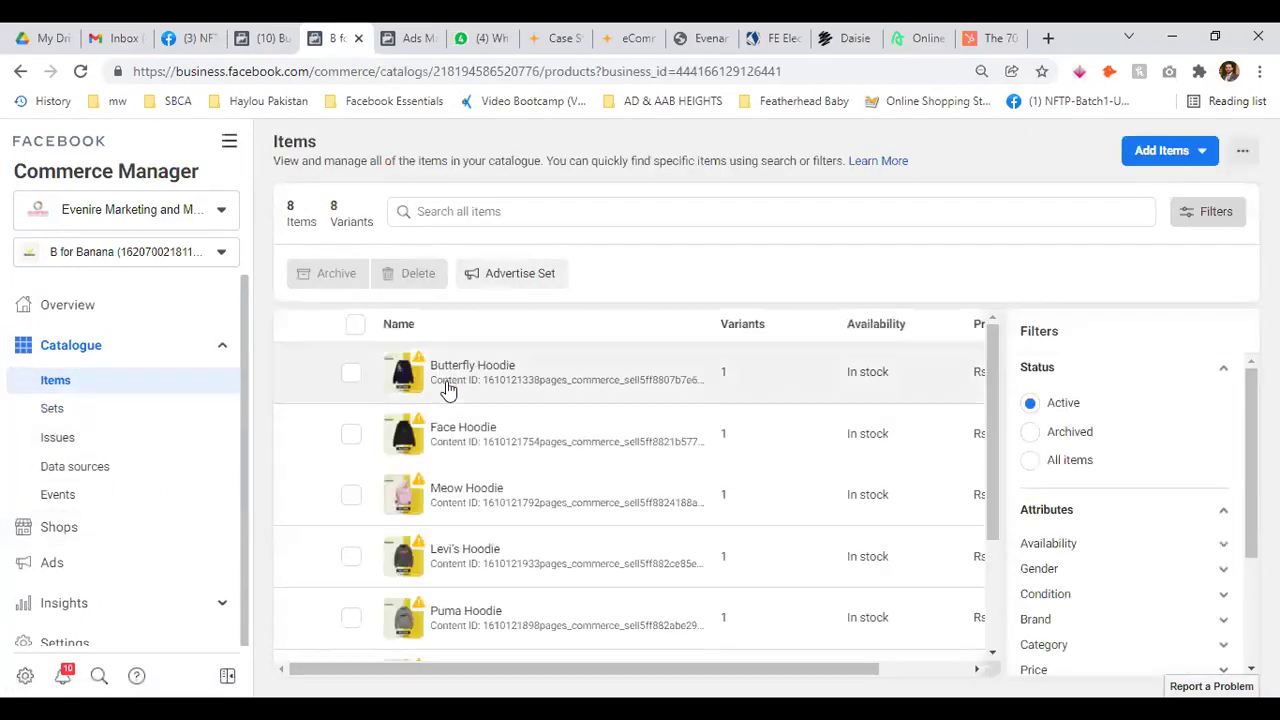
scroll(451, 389, "down", 3)
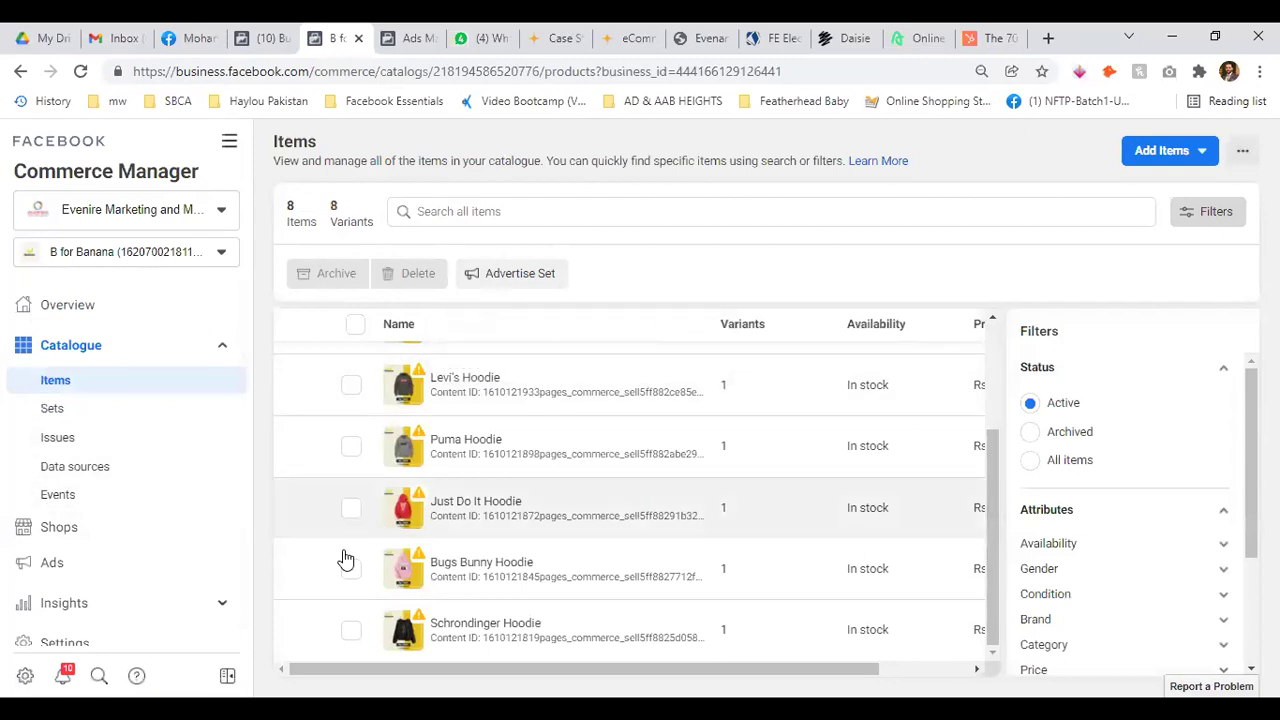
left_click(66, 530)
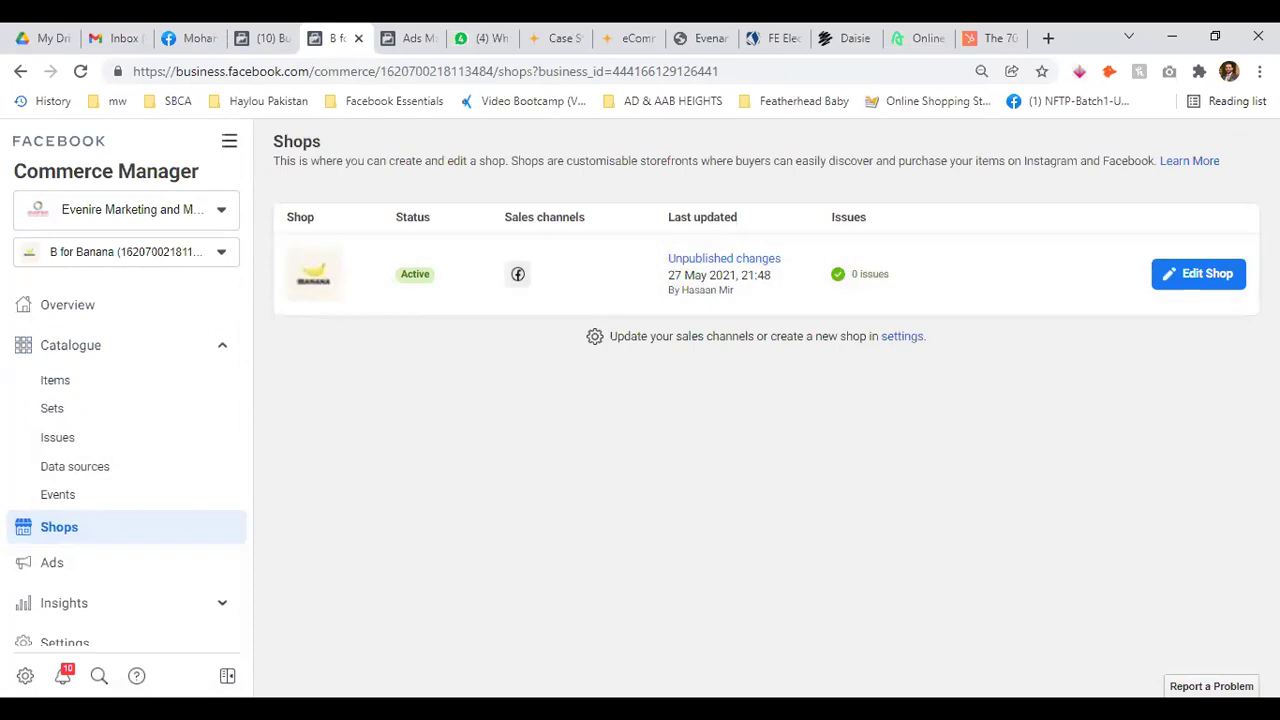
left_click(82, 566)
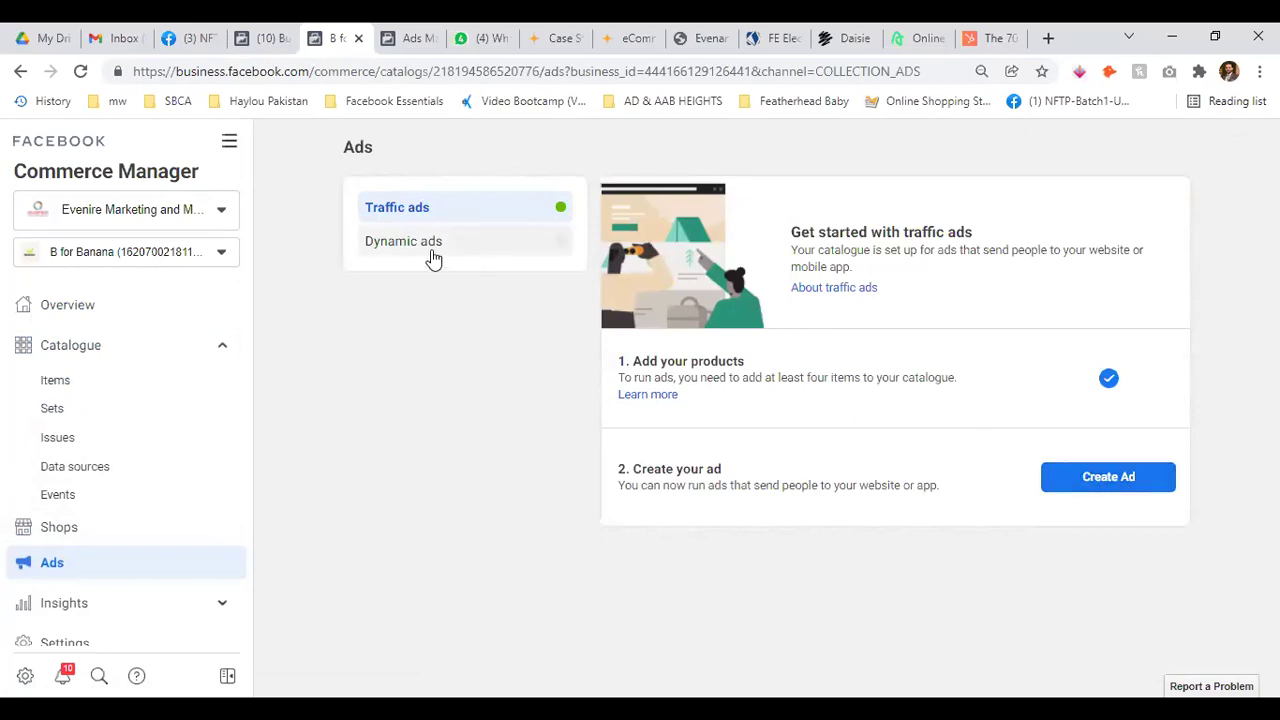
Check the Dynamic ads setup, then view B For Banana under Business settings' WhatsApp accounts
left_click(431, 252)
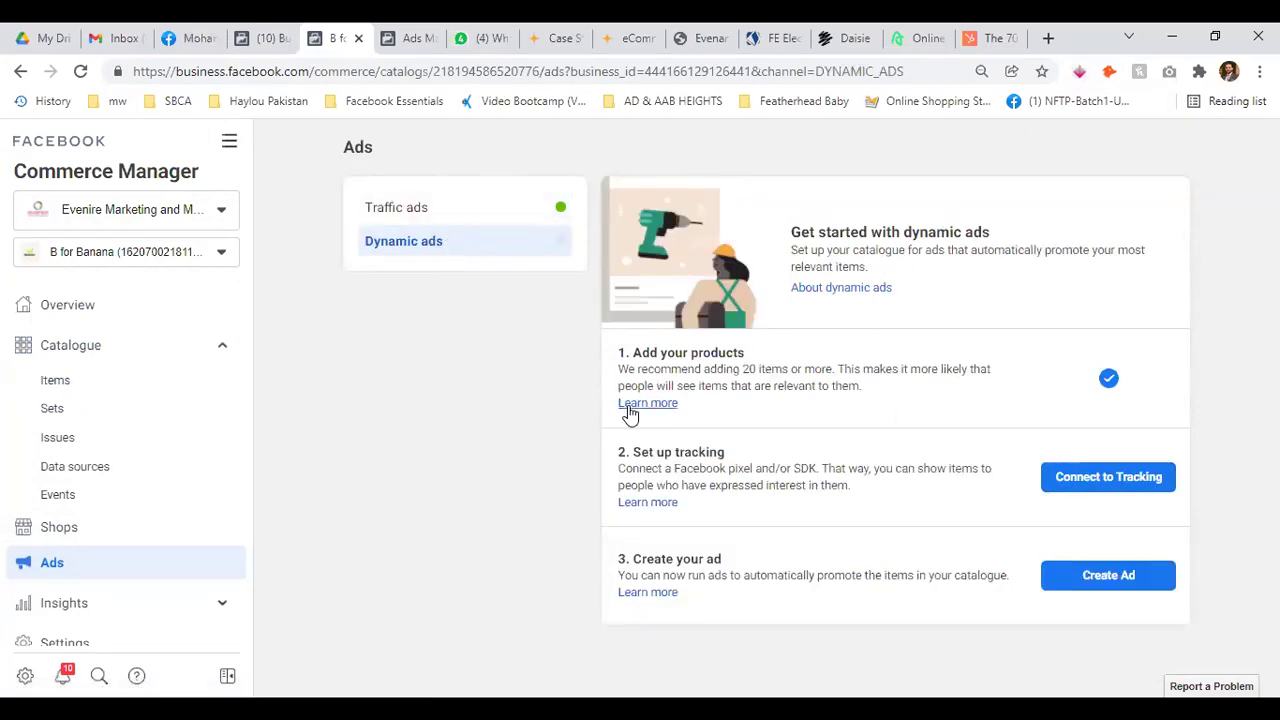
left_click(222, 347)
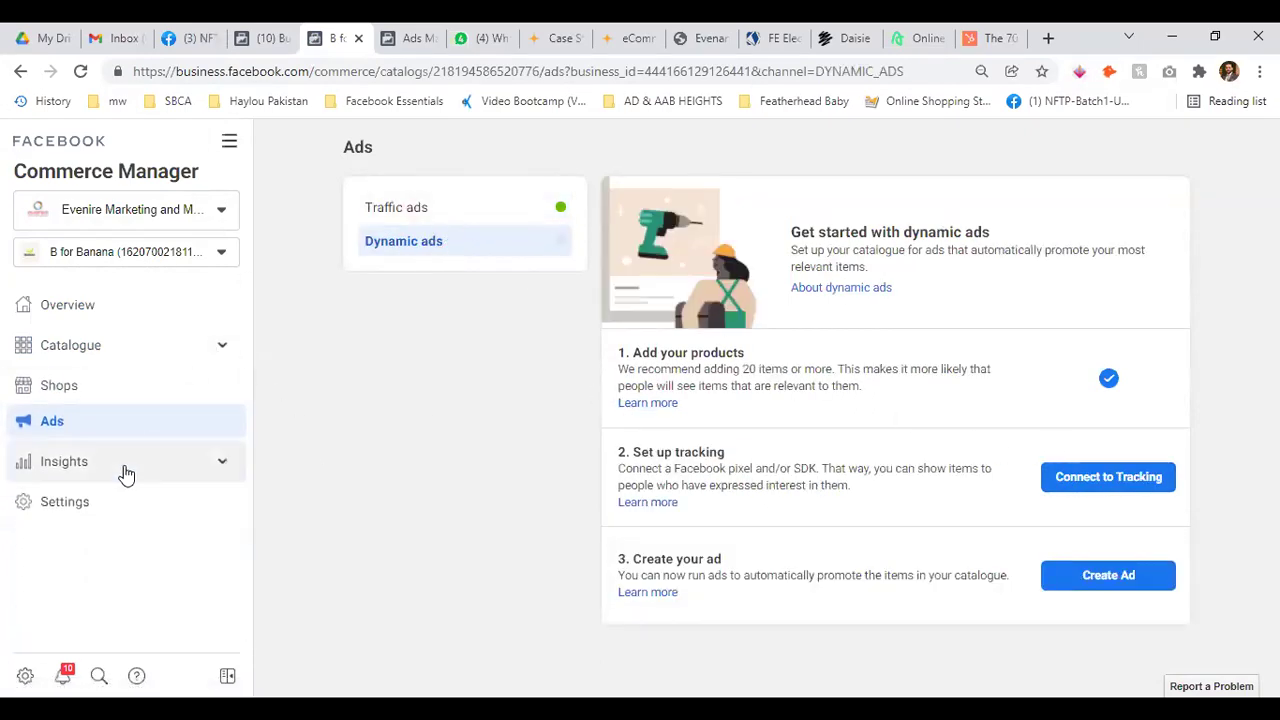
left_click(216, 477)
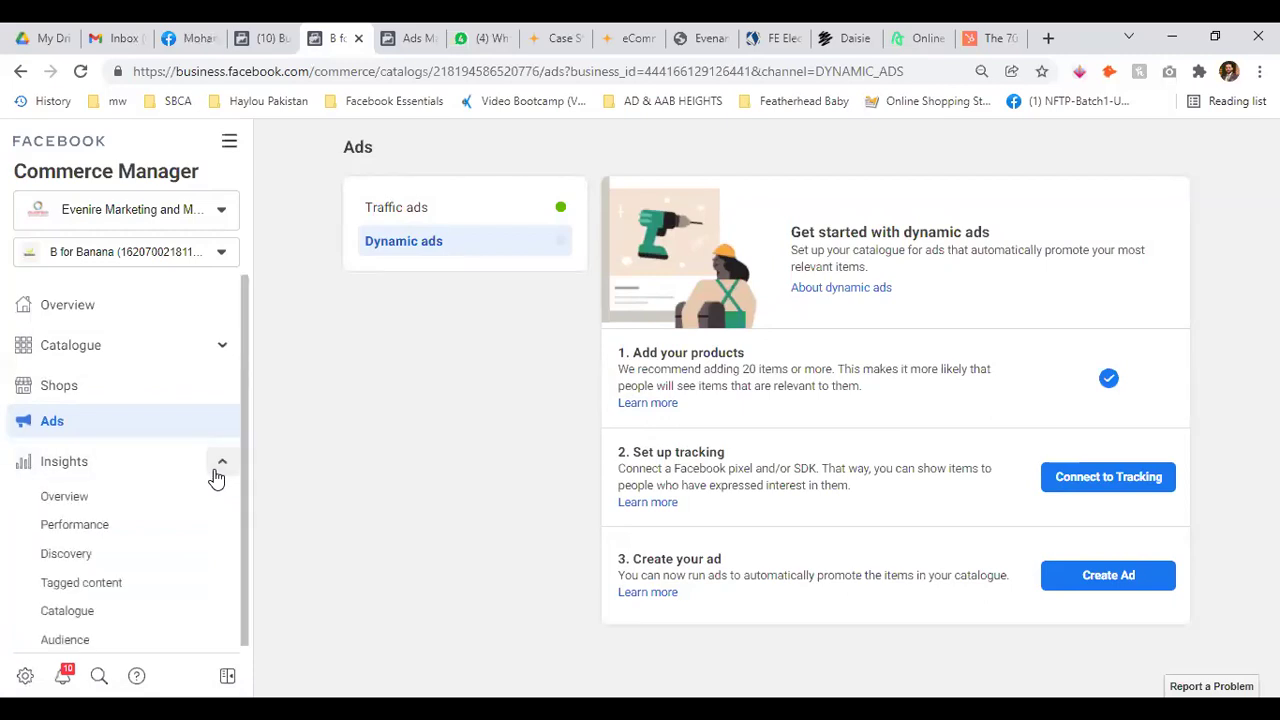
left_click(216, 477)
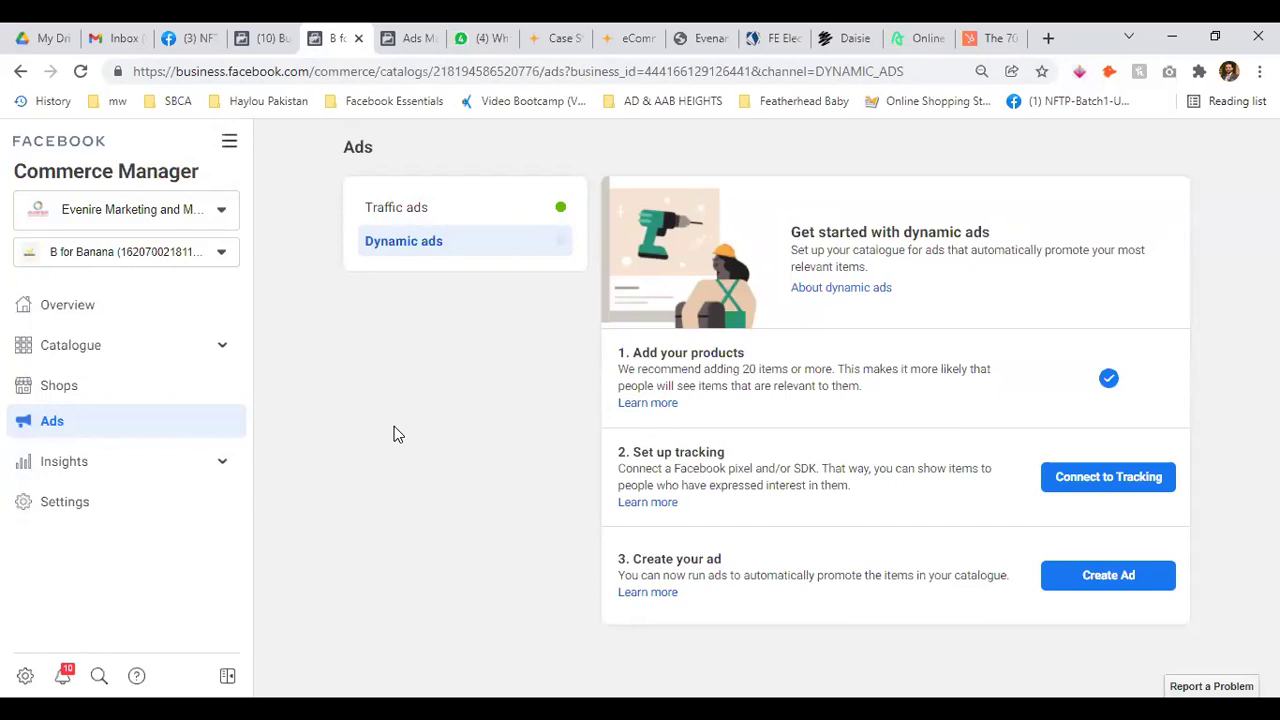
left_click(279, 36)
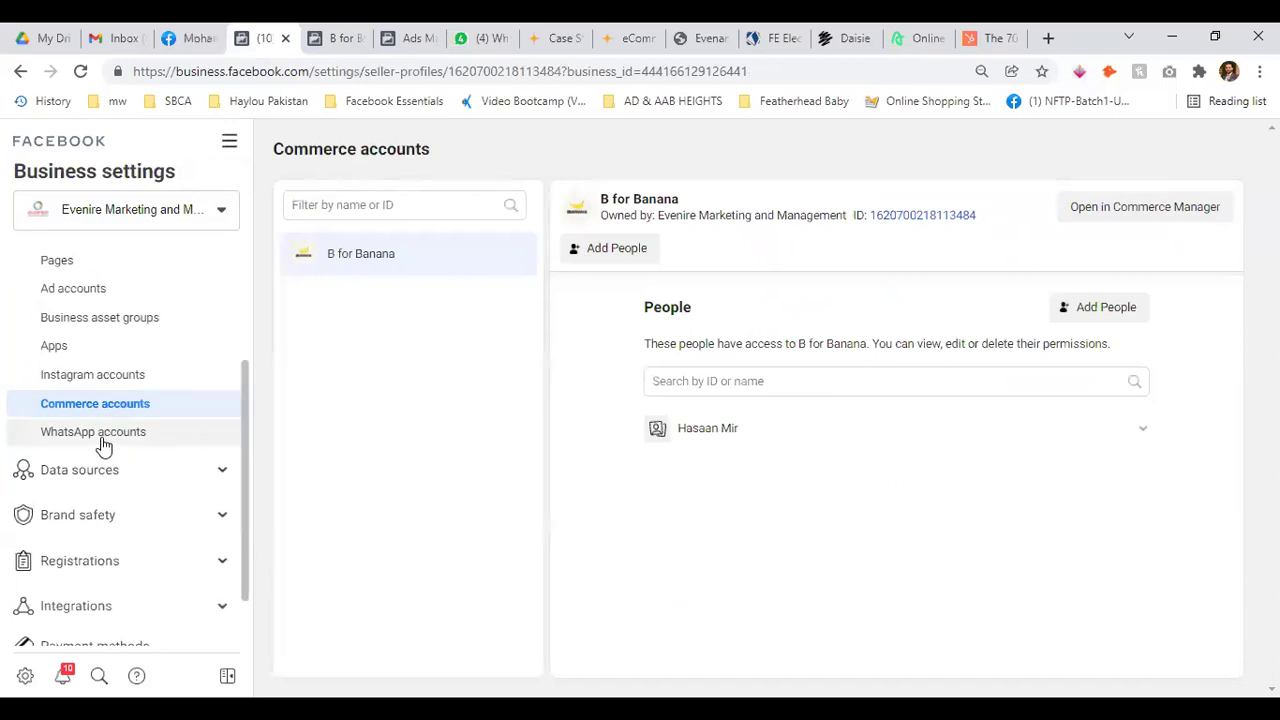
left_click(104, 446)
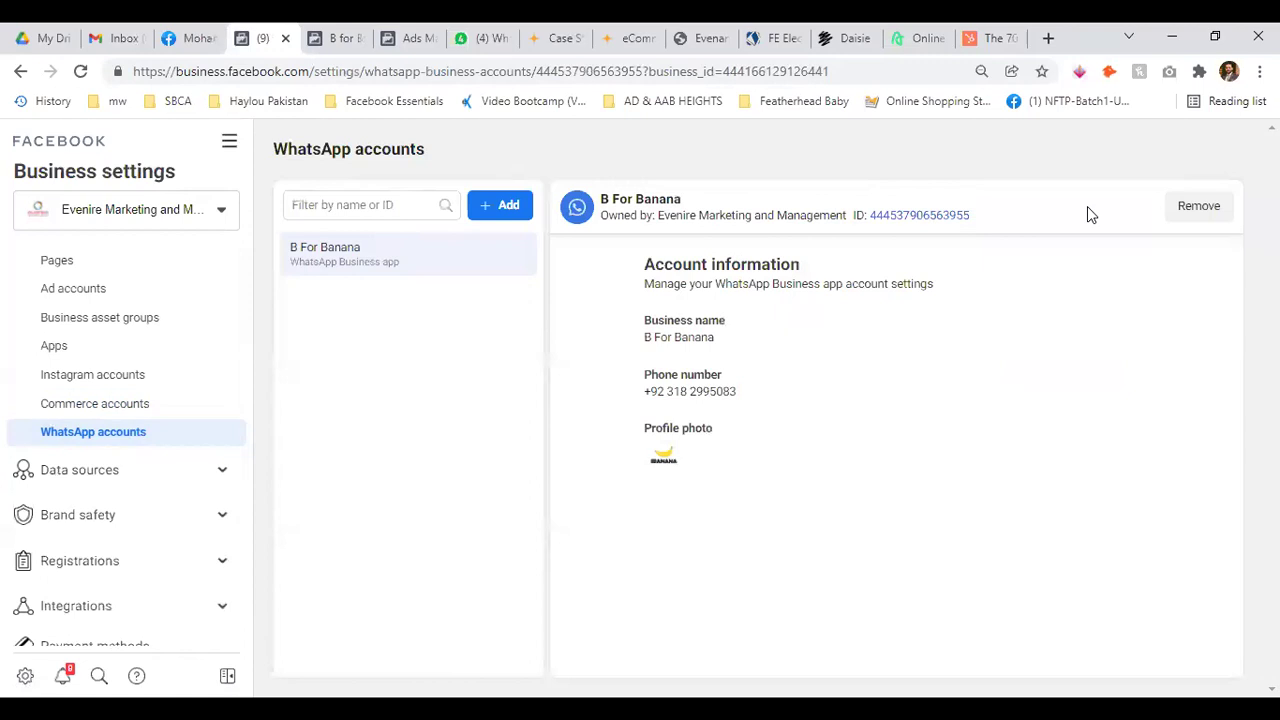
Cancel adding a WhatsApp Business account and collapse the Users and Accounts sidebar groups
left_click(508, 208)
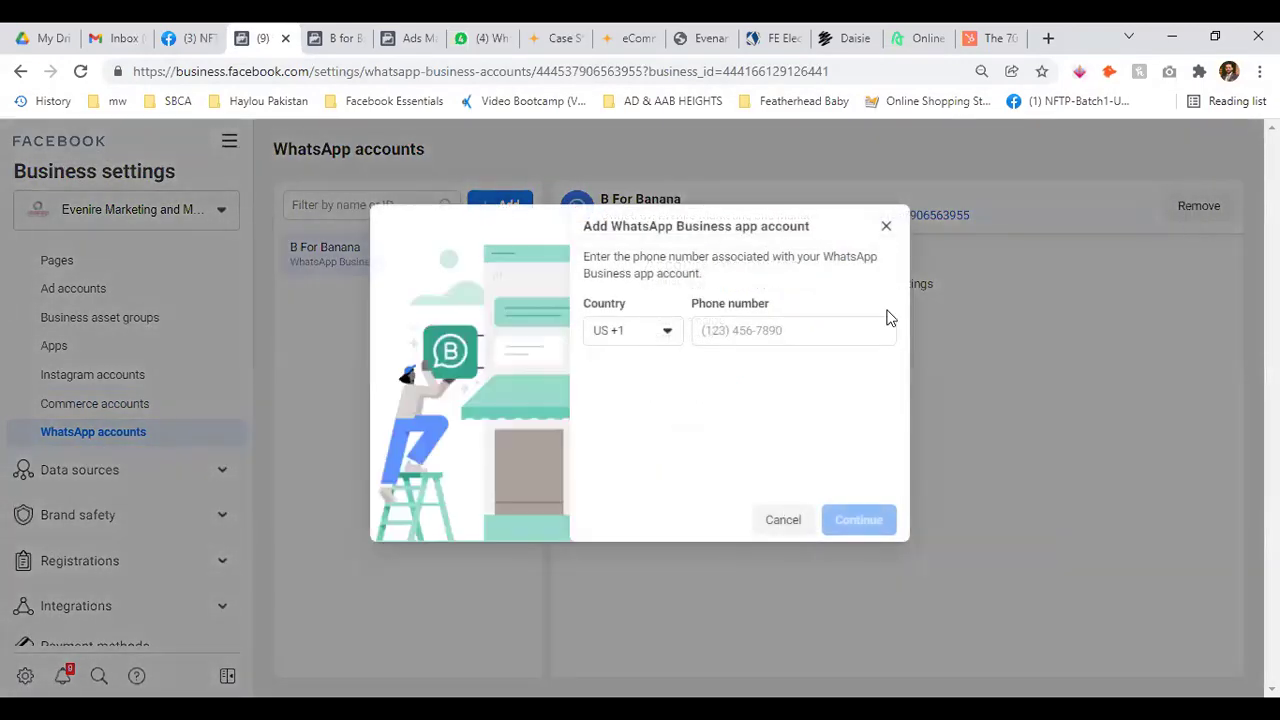
left_click(123, 357)
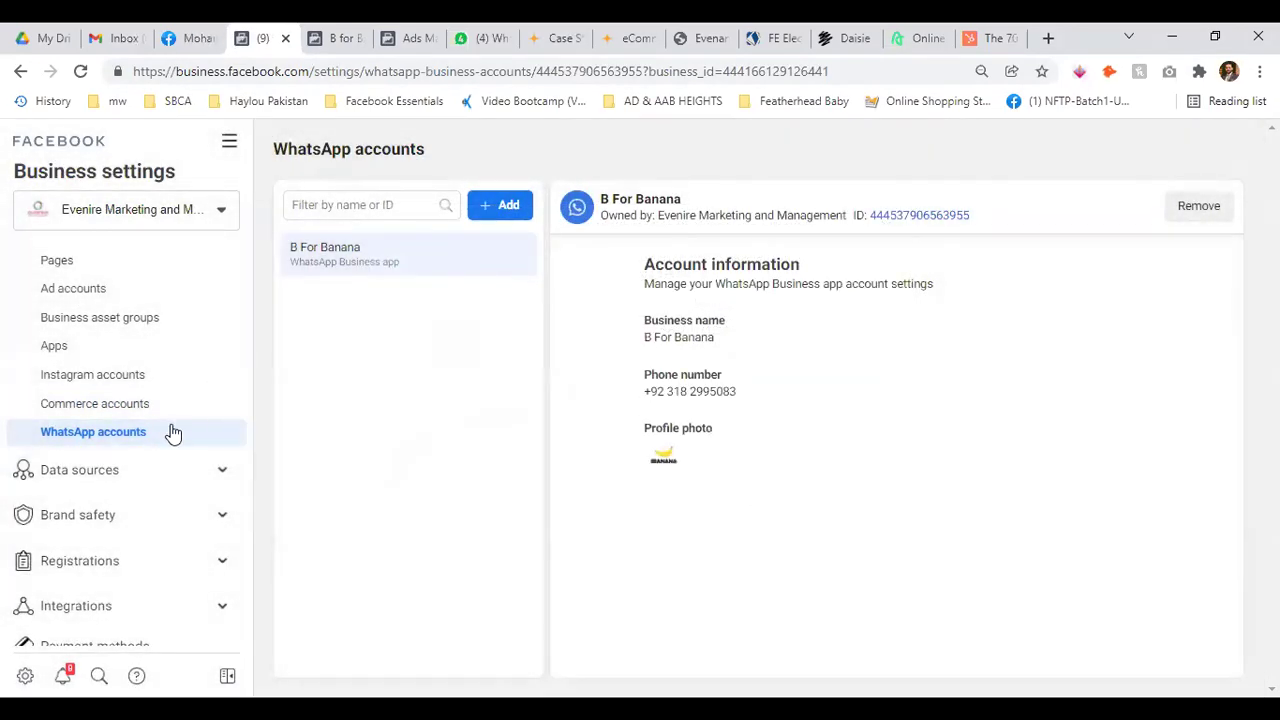
scroll(172, 432, "up", 2)
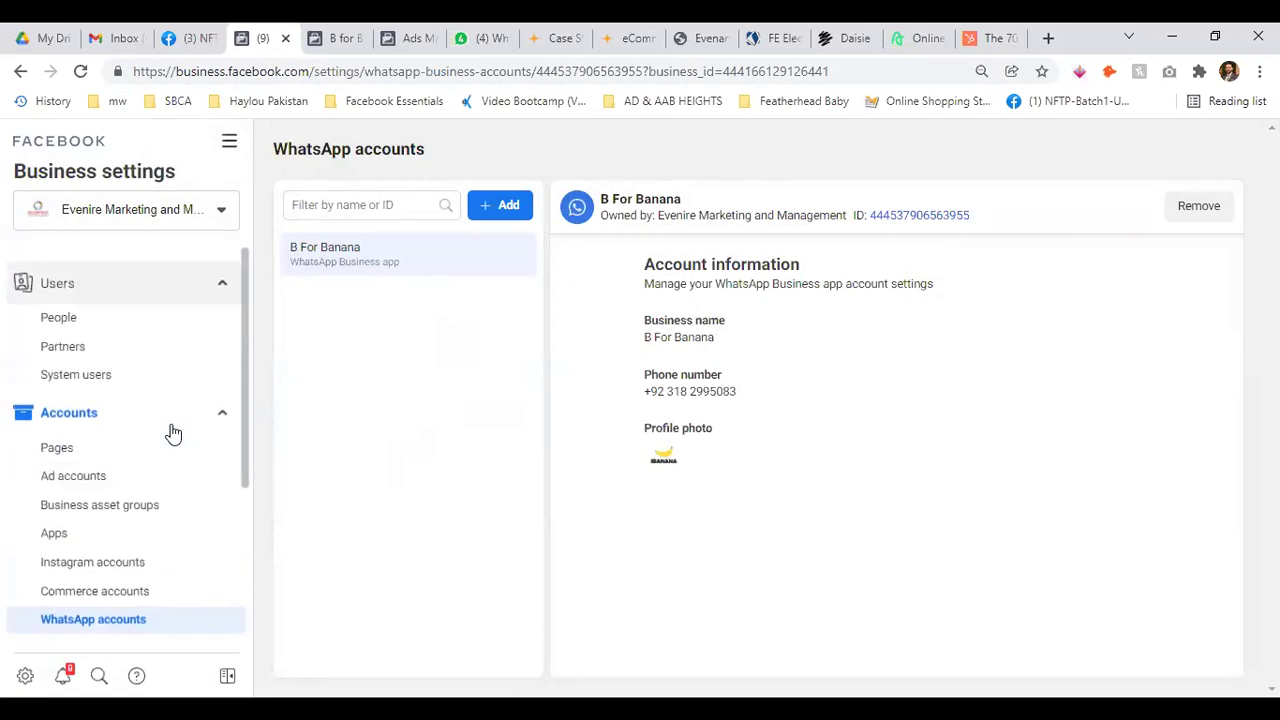
scroll(86, 523, "down", 2)
left_click(224, 320)
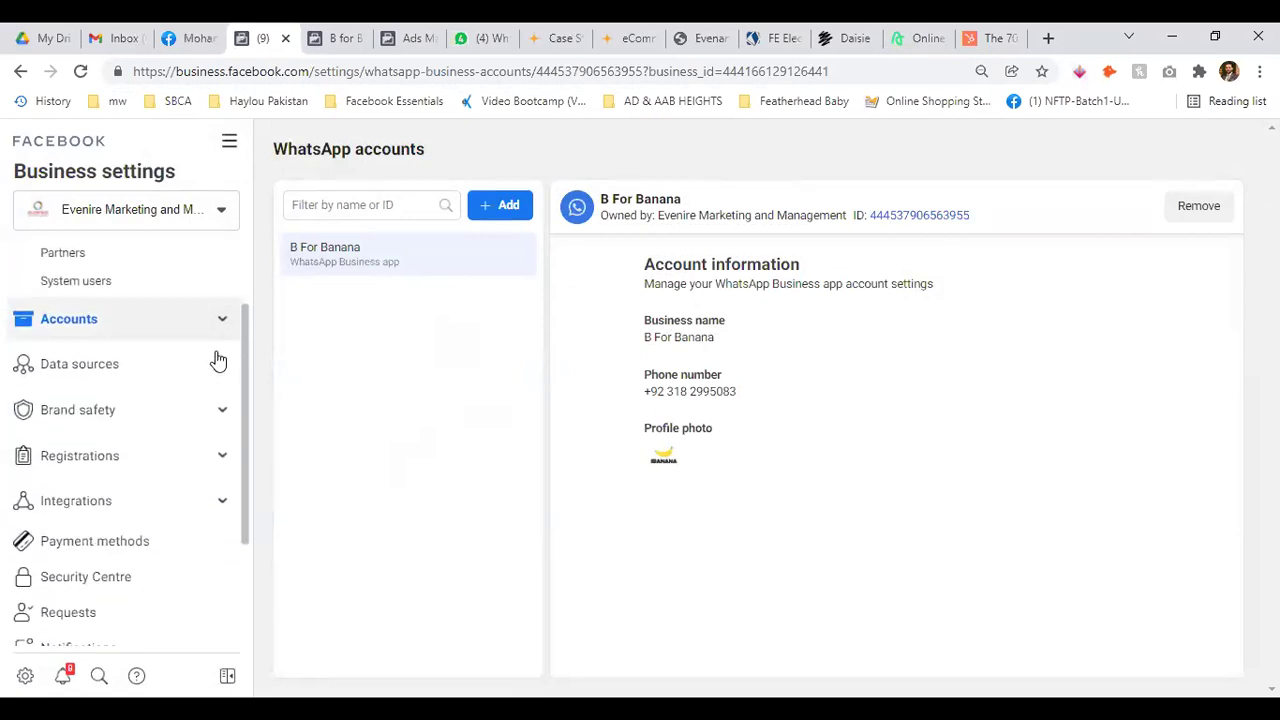
scroll(218, 360, "up", 2)
left_click(220, 290)
left_click(223, 335)
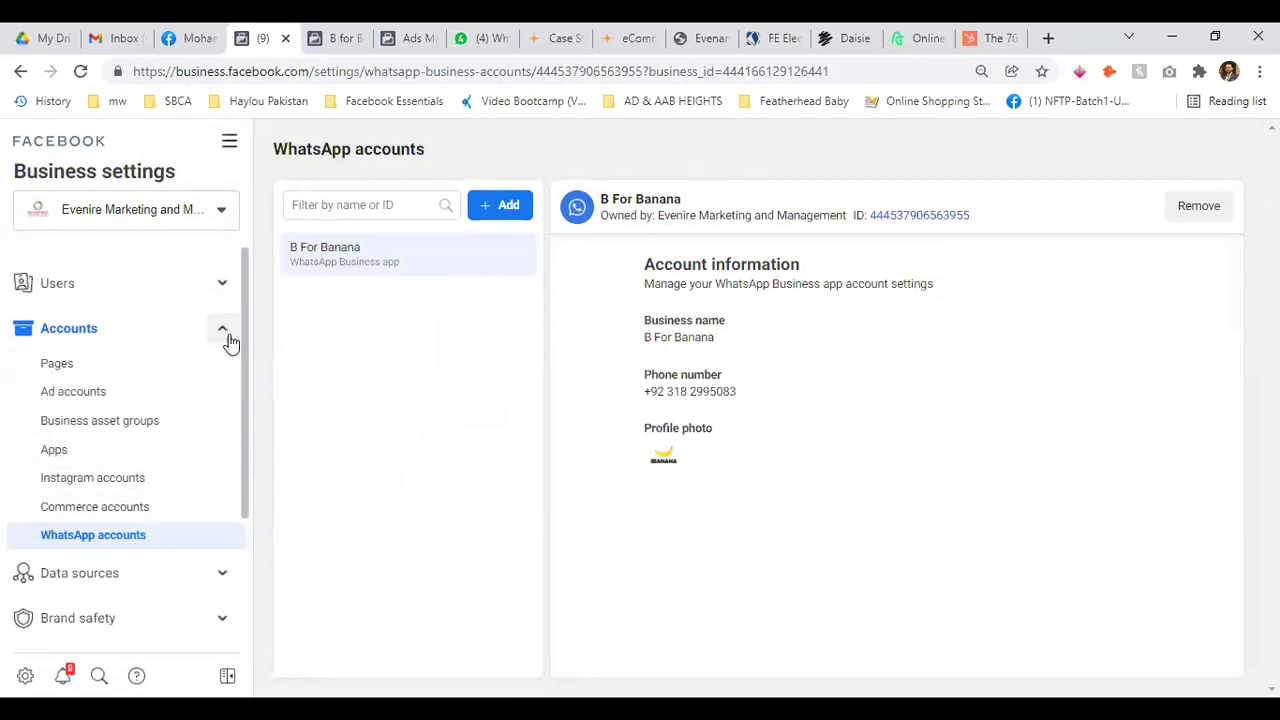
left_click(228, 337)
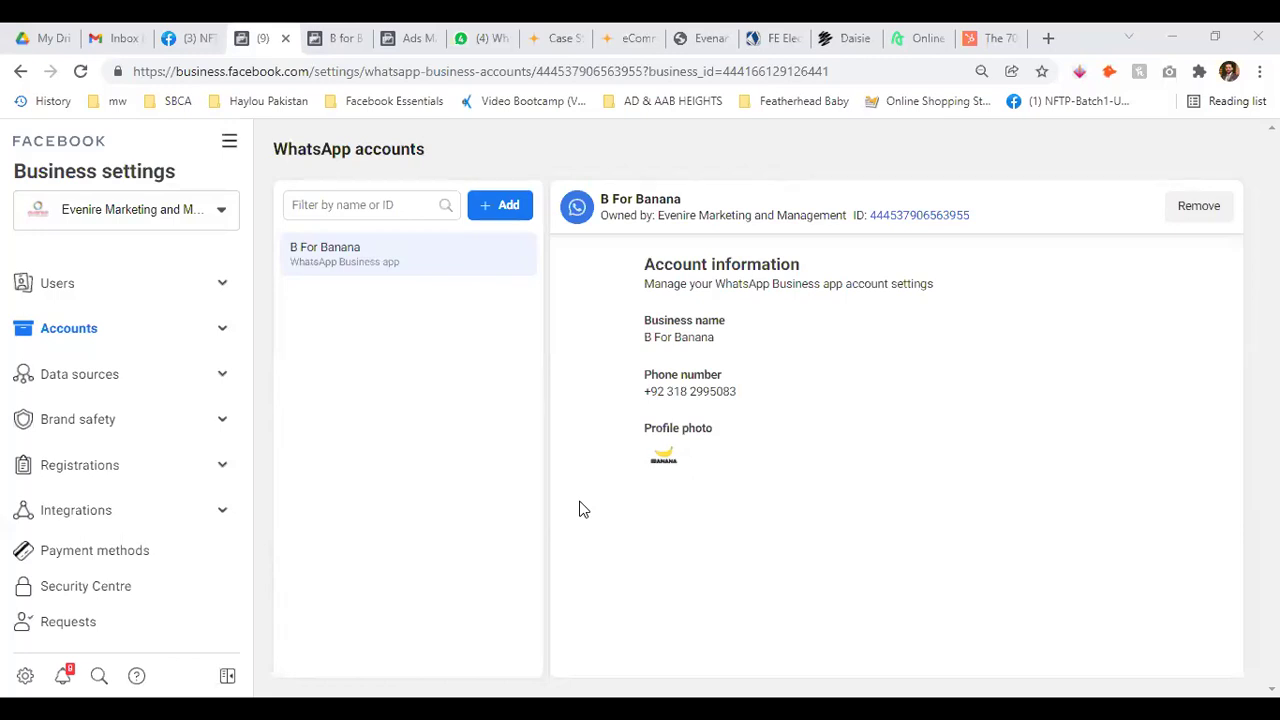
Expand Data sources and open the Catalogues page listing HAYLOU - Catalog
left_click(220, 379)
left_click(220, 379)
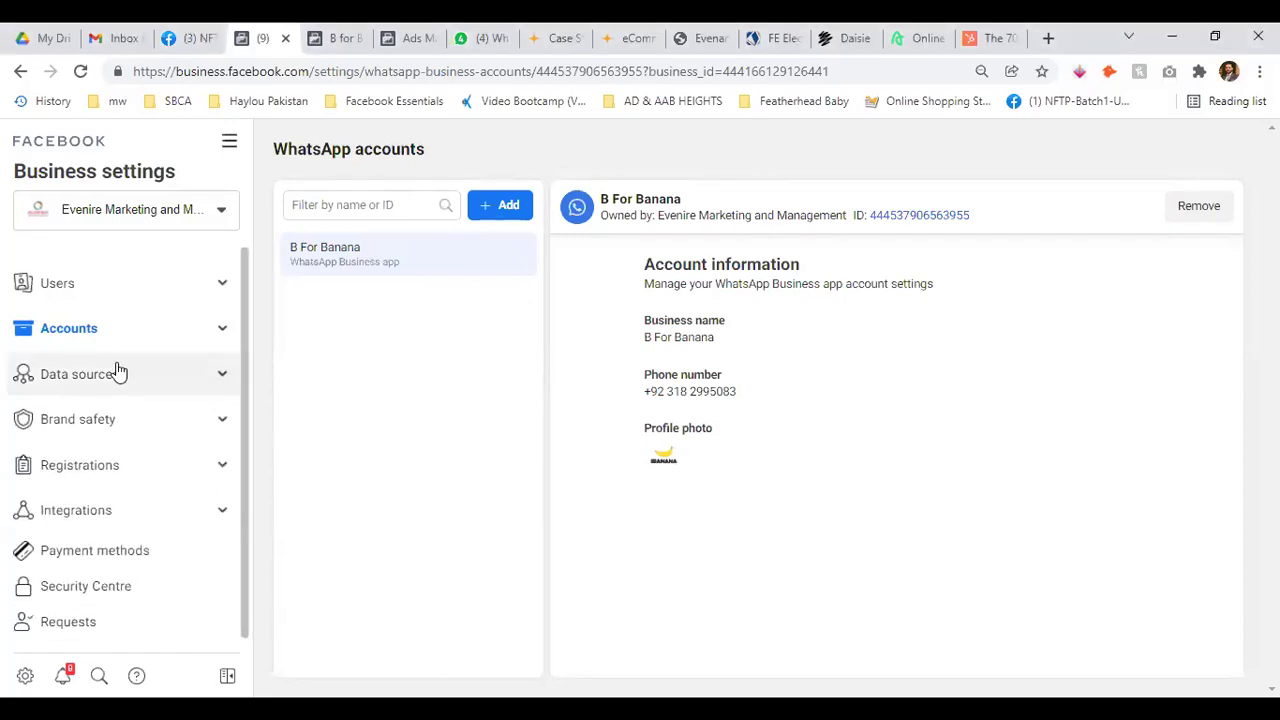
left_click(218, 375)
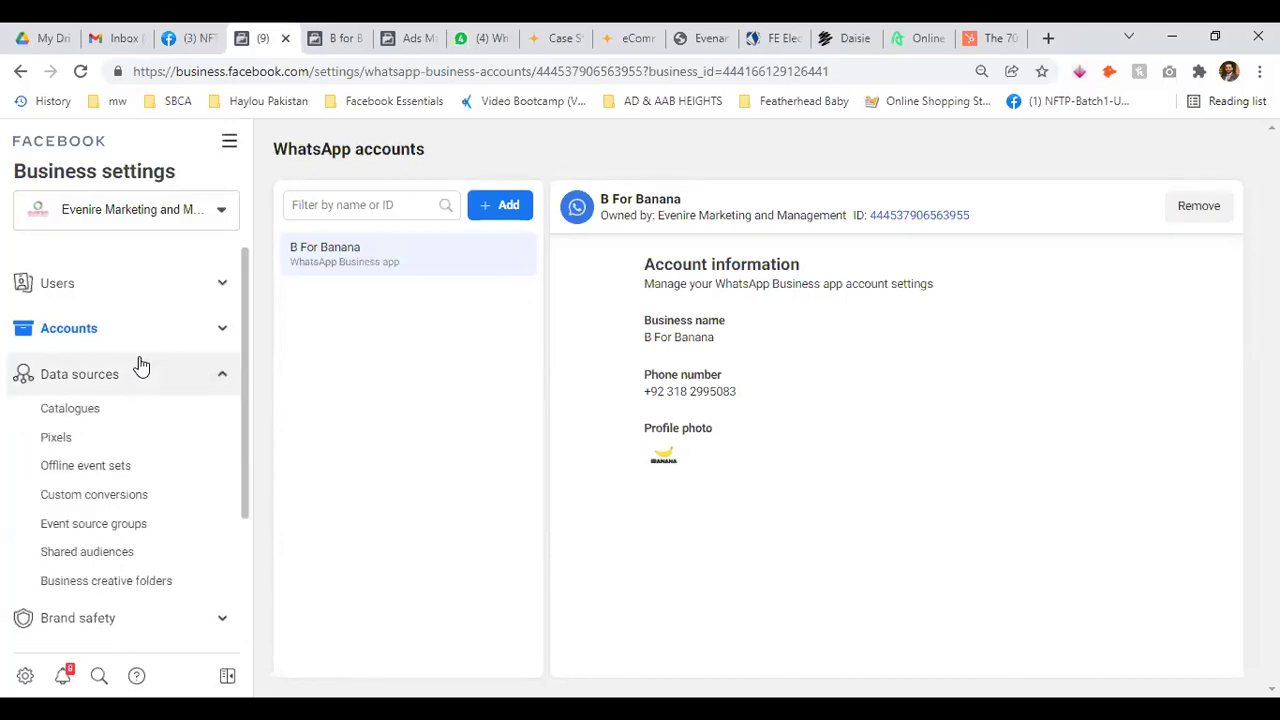
left_click(72, 410)
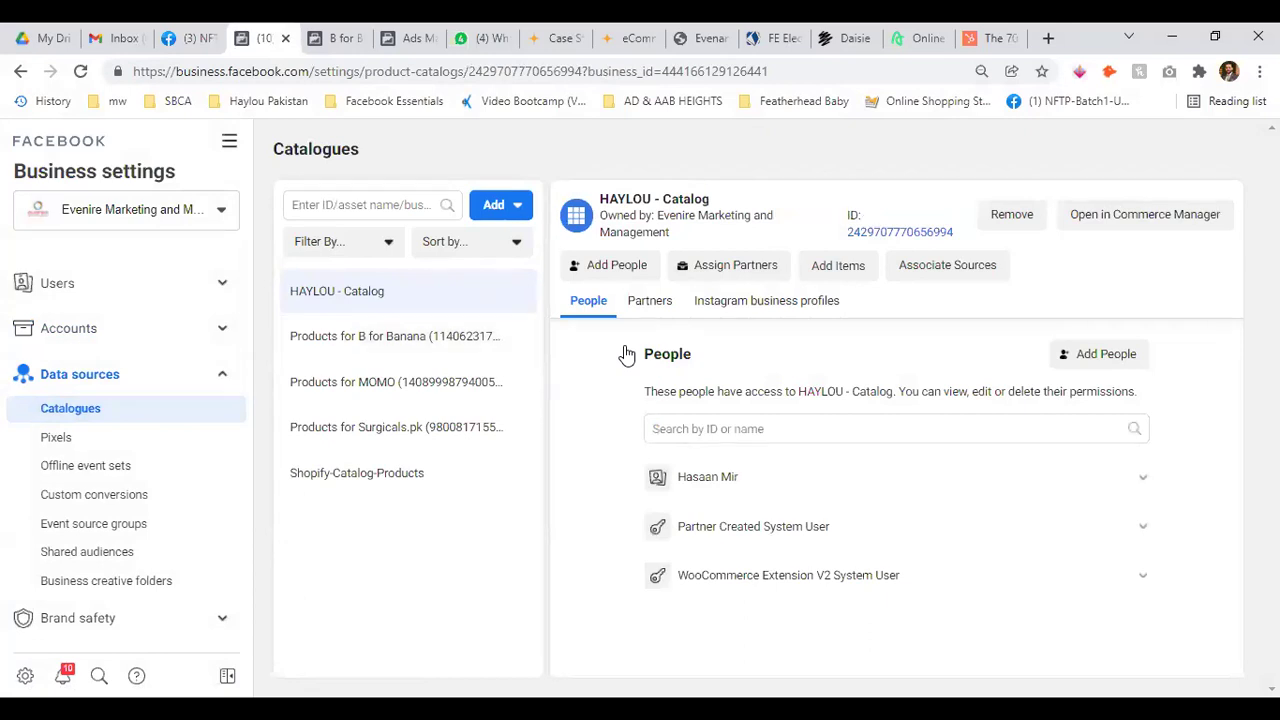
Select the Products for B for Banana catalogue and open it in Commerce Manager
key("Return")
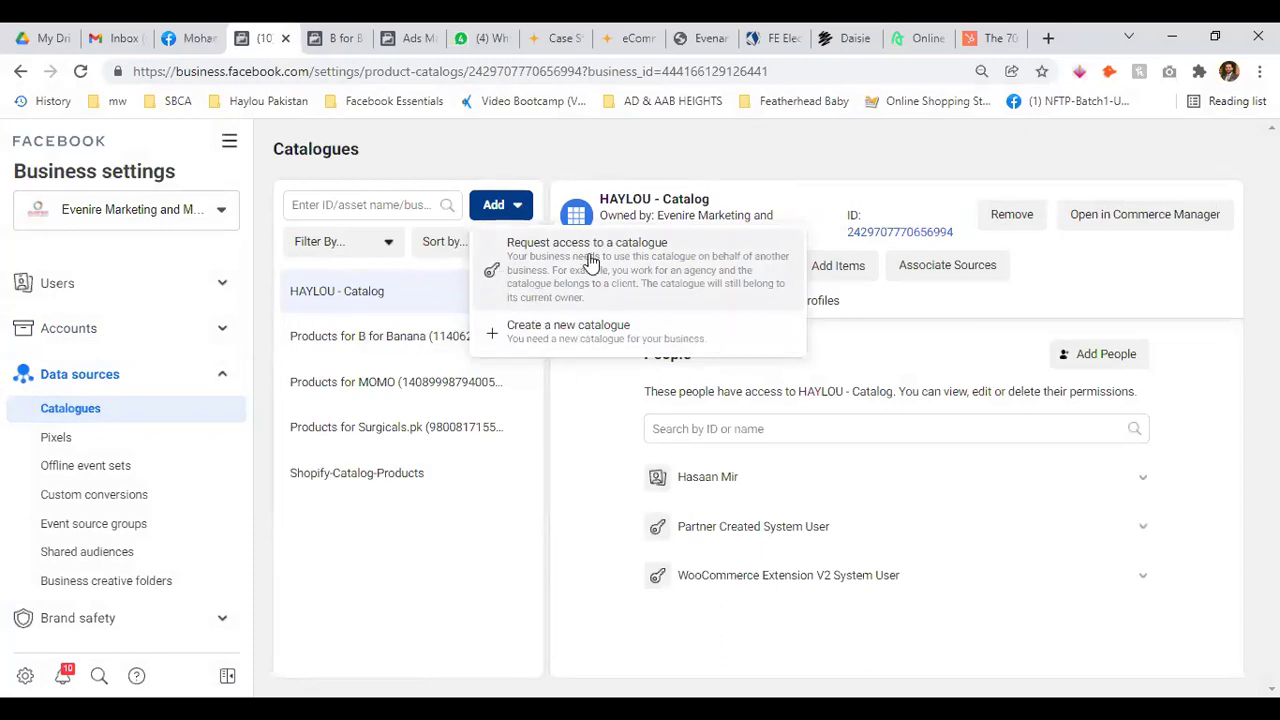
left_click(222, 284)
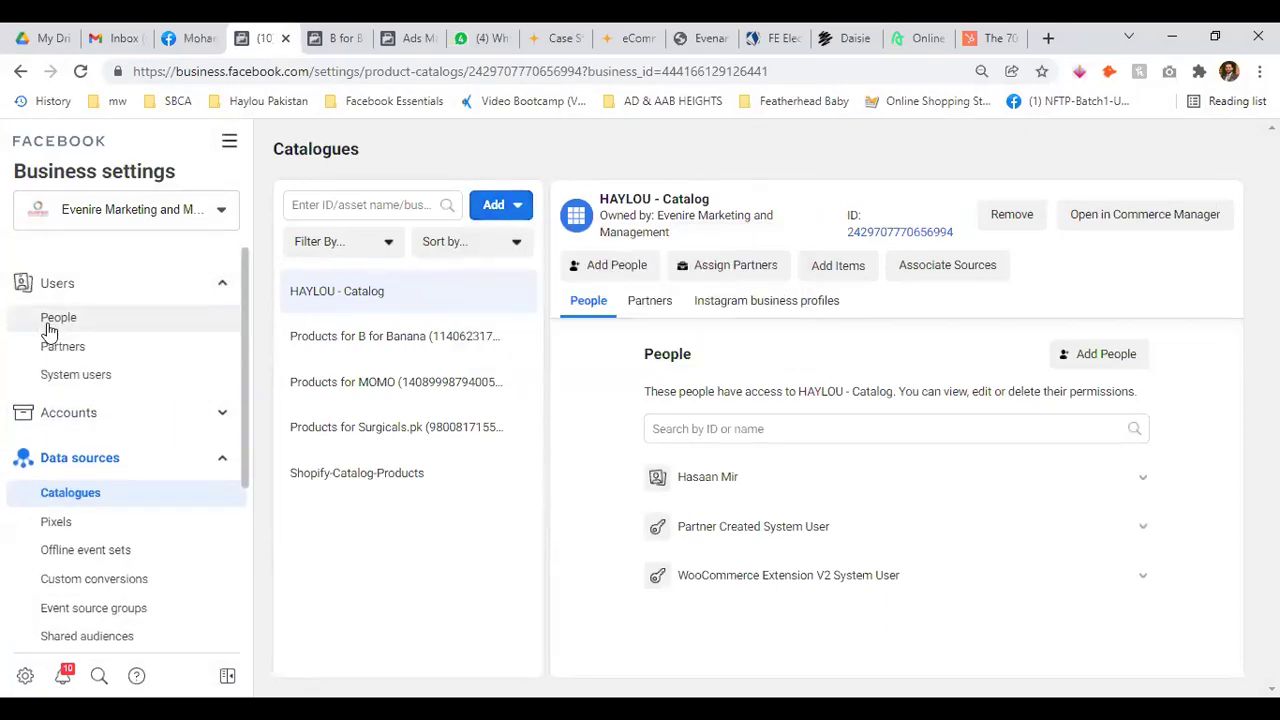
left_click(220, 286)
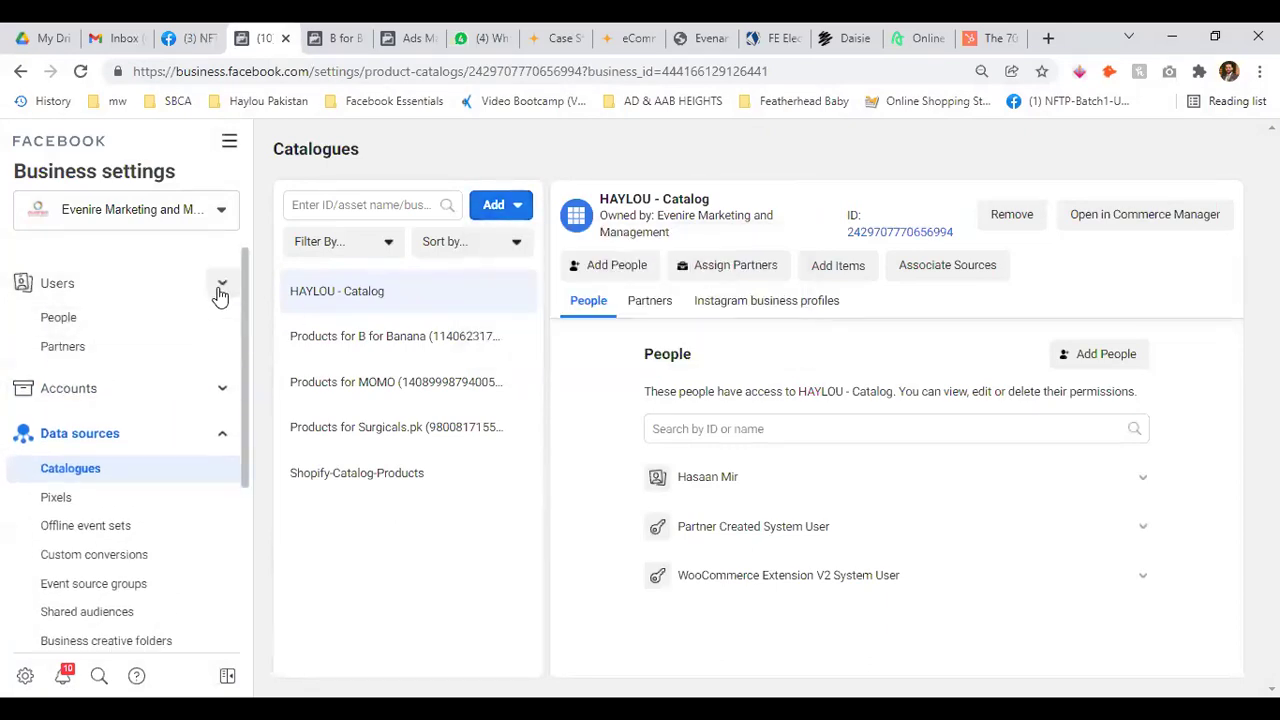
left_click(447, 350)
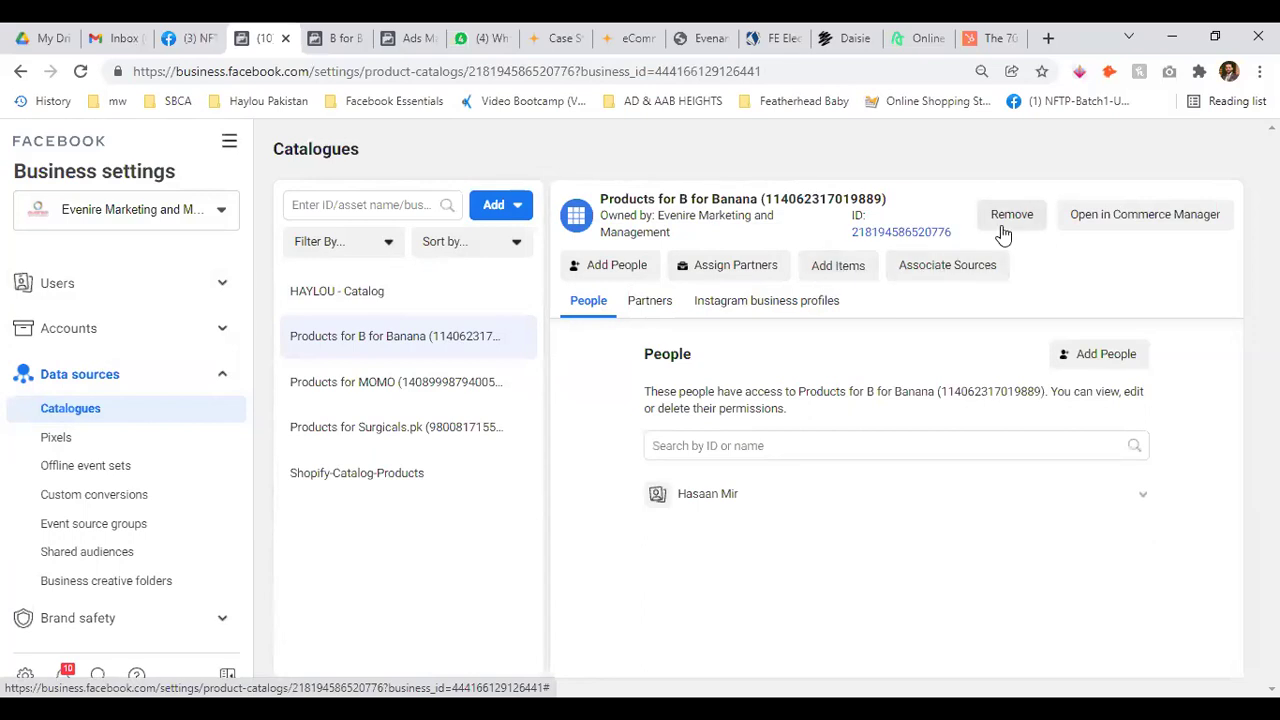
left_click(1145, 214)
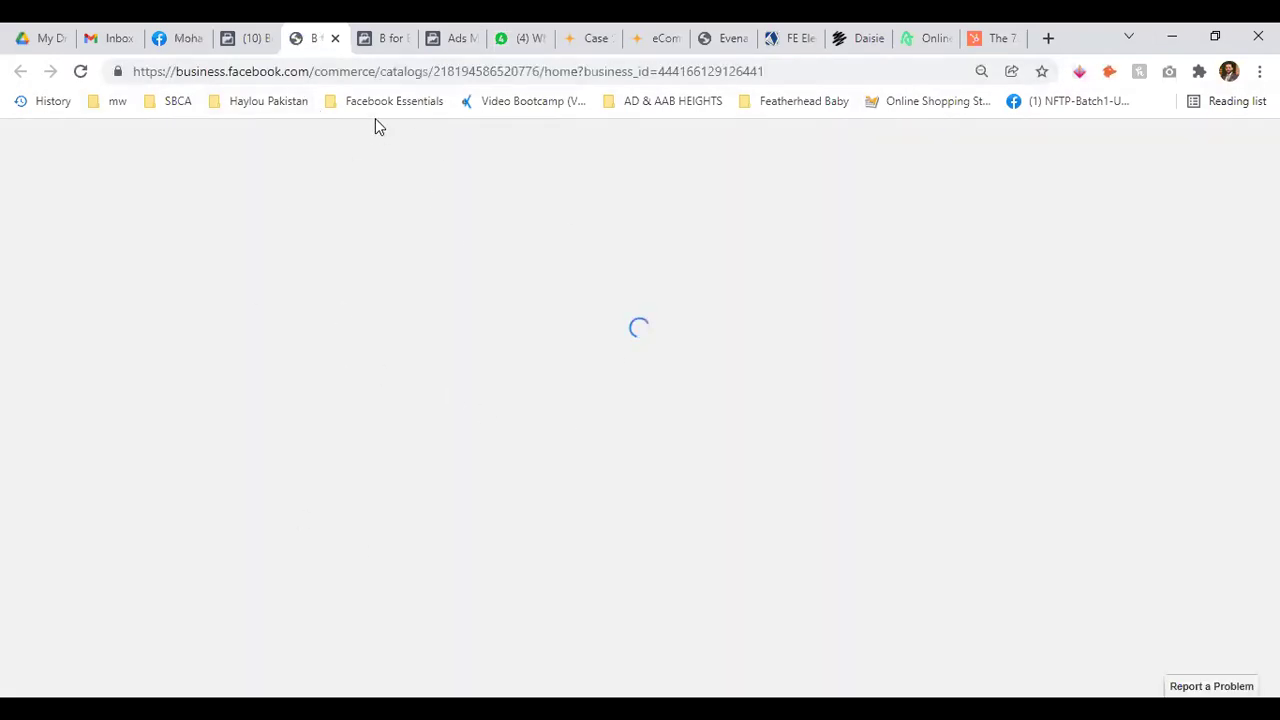
left_click(383, 38)
Close the extra tab, dismiss the checkout banner and scroll the catalogue overview
left_click(409, 38)
left_click(310, 38)
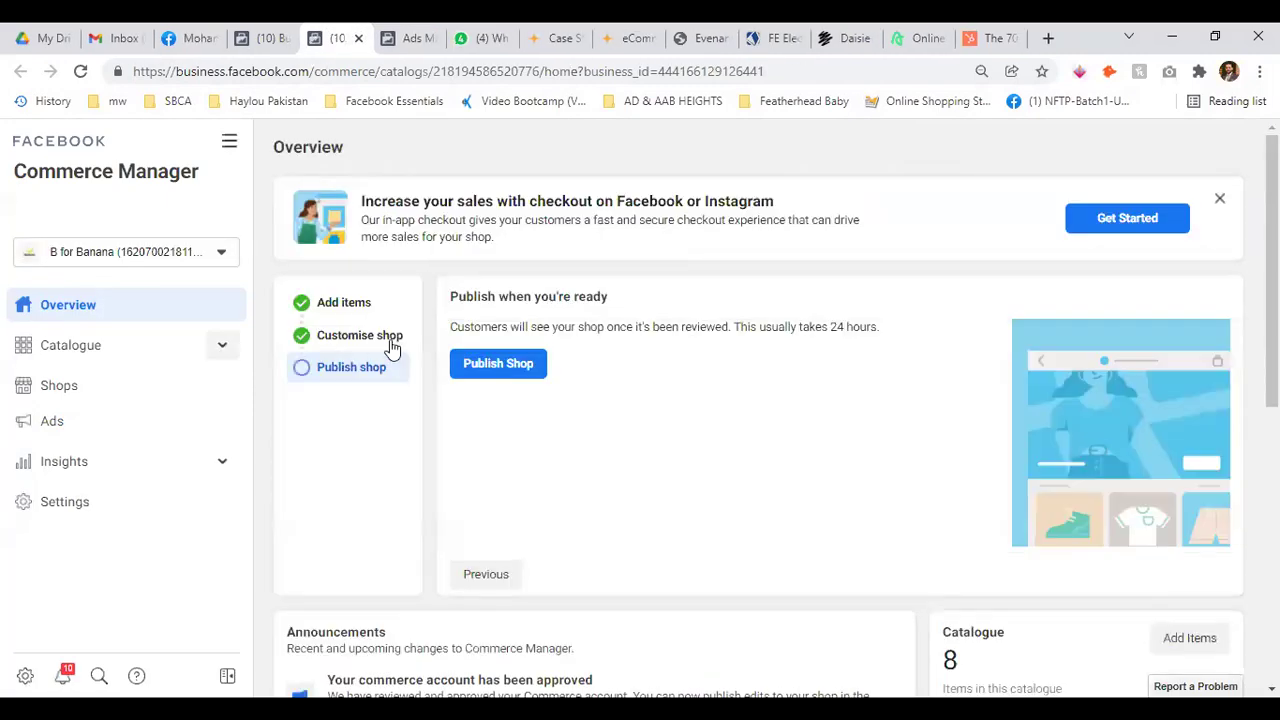
left_click(1222, 201)
scroll(549, 504, "down", 5)
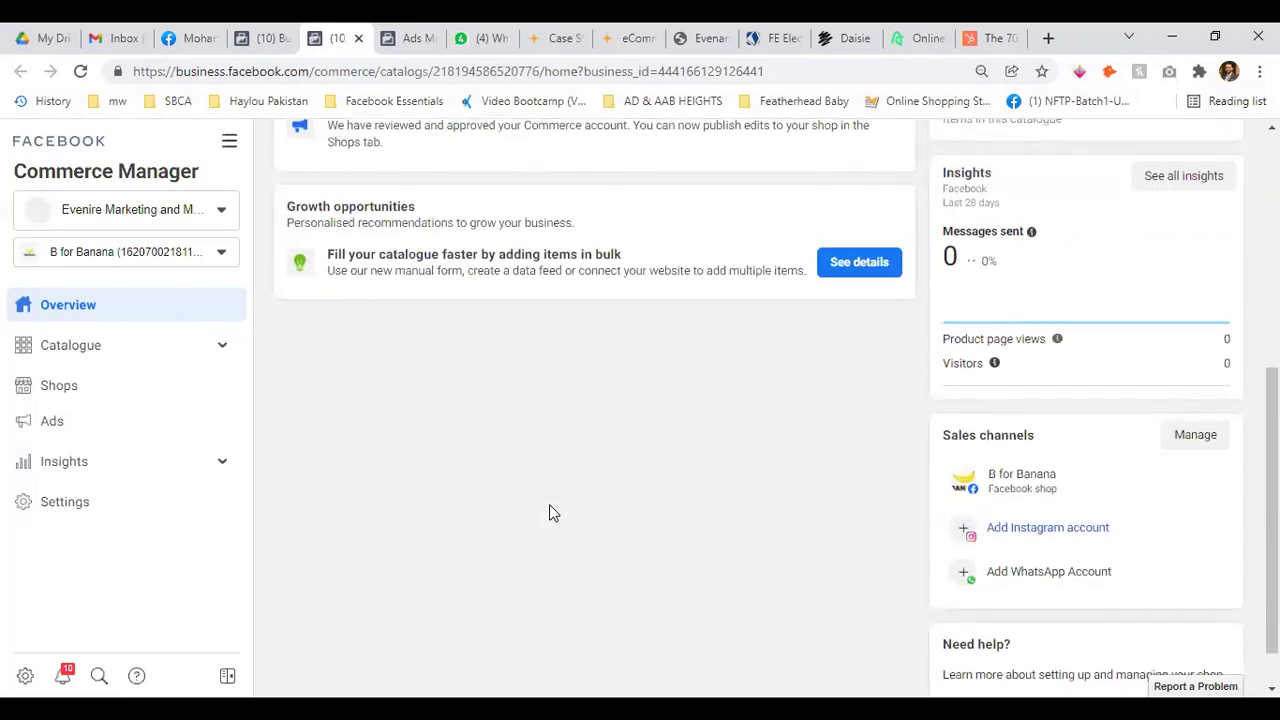
scroll(549, 504, "down", 1)
Close the Commerce Manager tab and open the Pixels page in Business settings
left_click(268, 38)
left_click(336, 38)
left_click(358, 38)
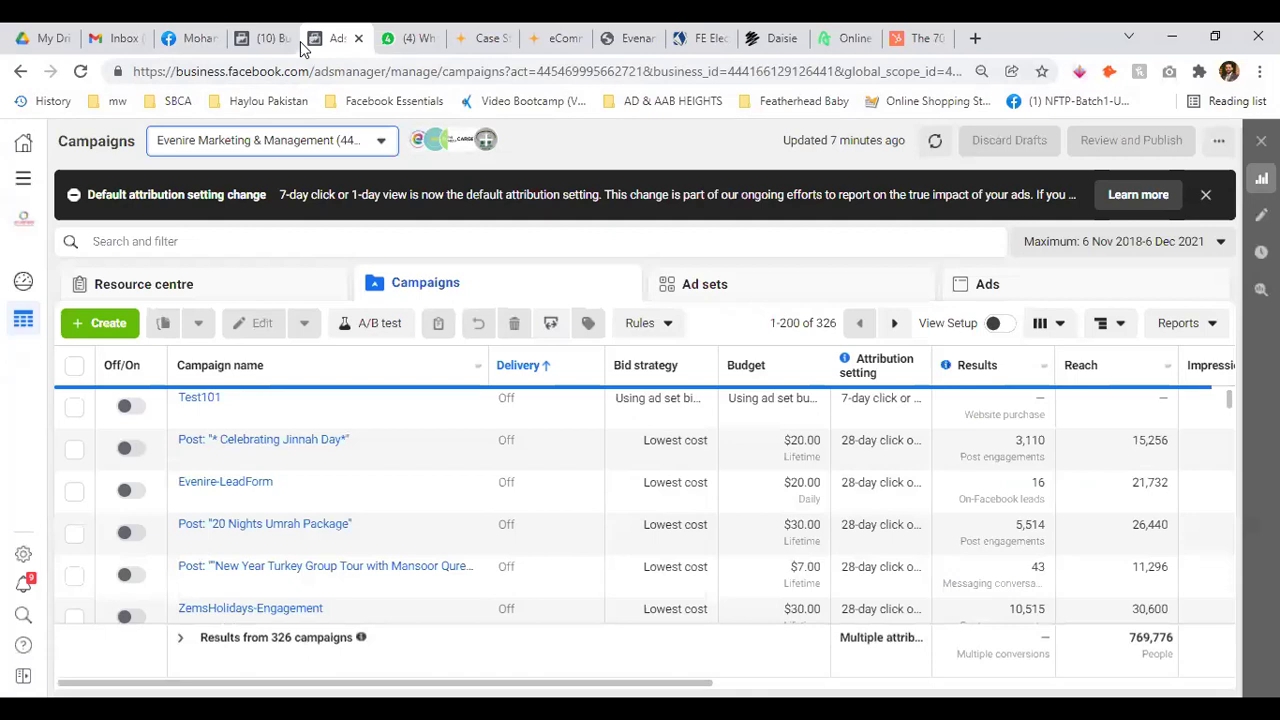
left_click(296, 40)
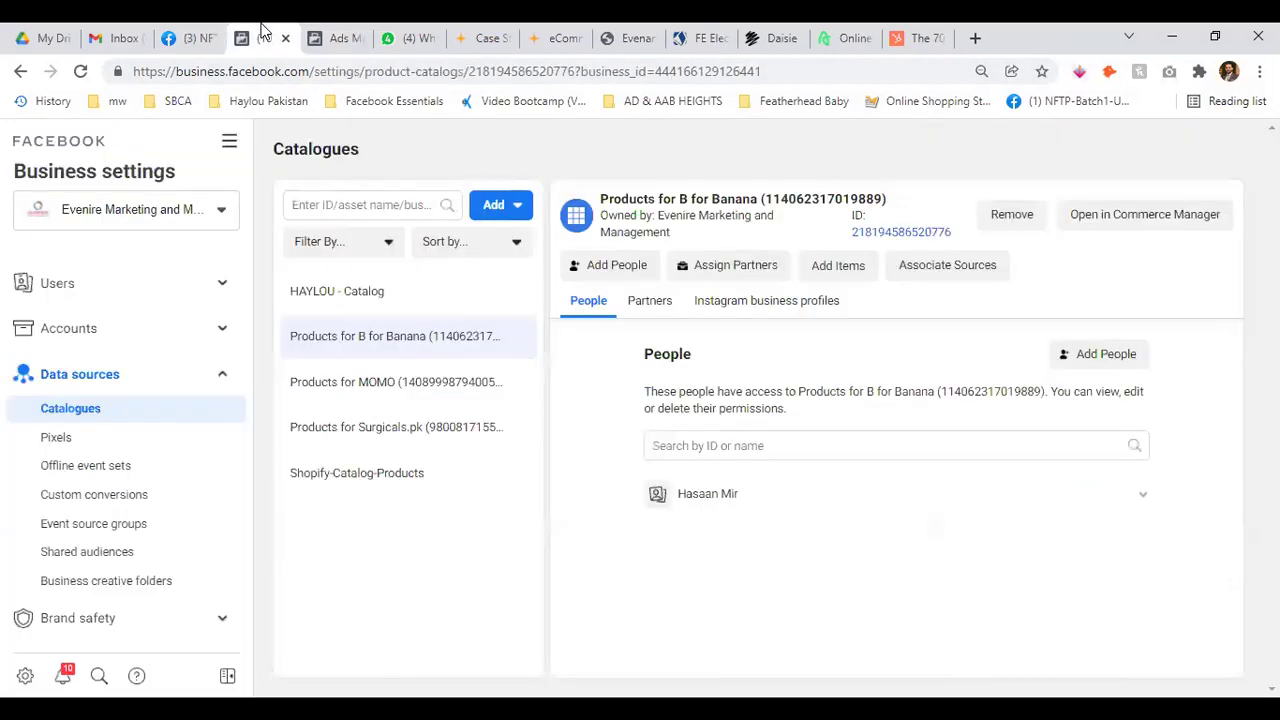
left_click(57, 440)
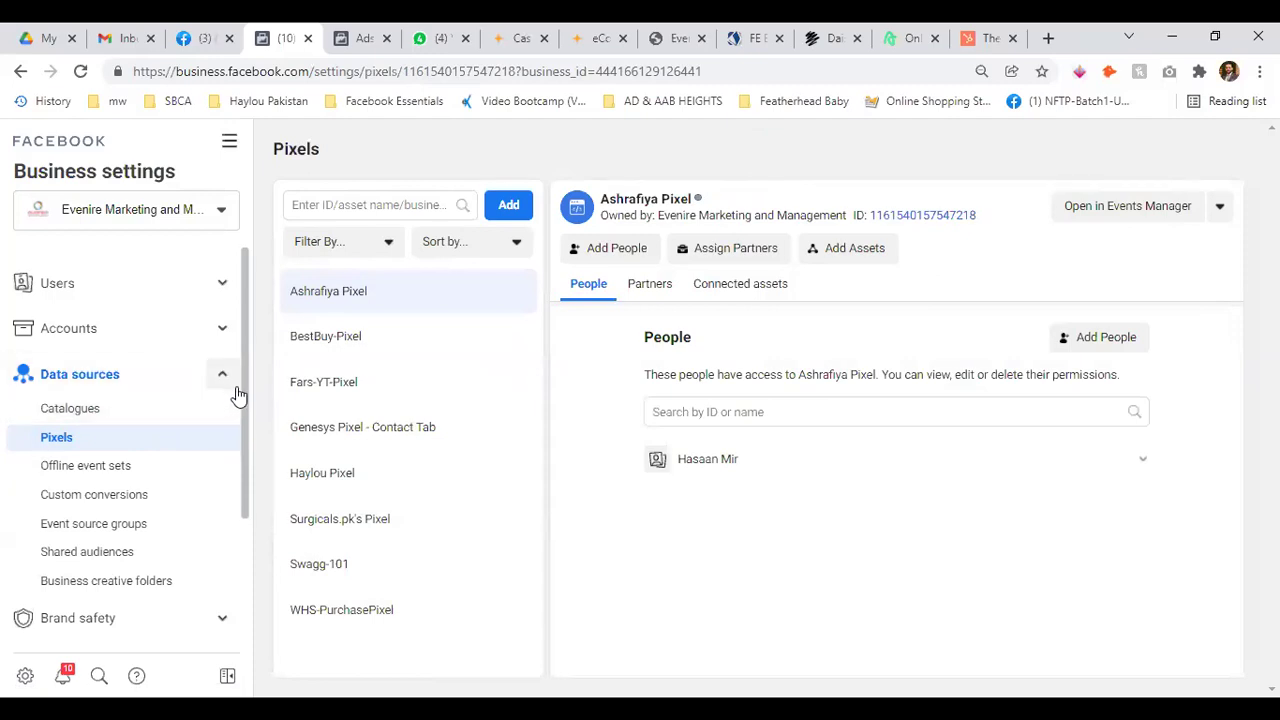
Start connecting a new website pixel, then close the setup dialog without creating it
left_click(508, 206)
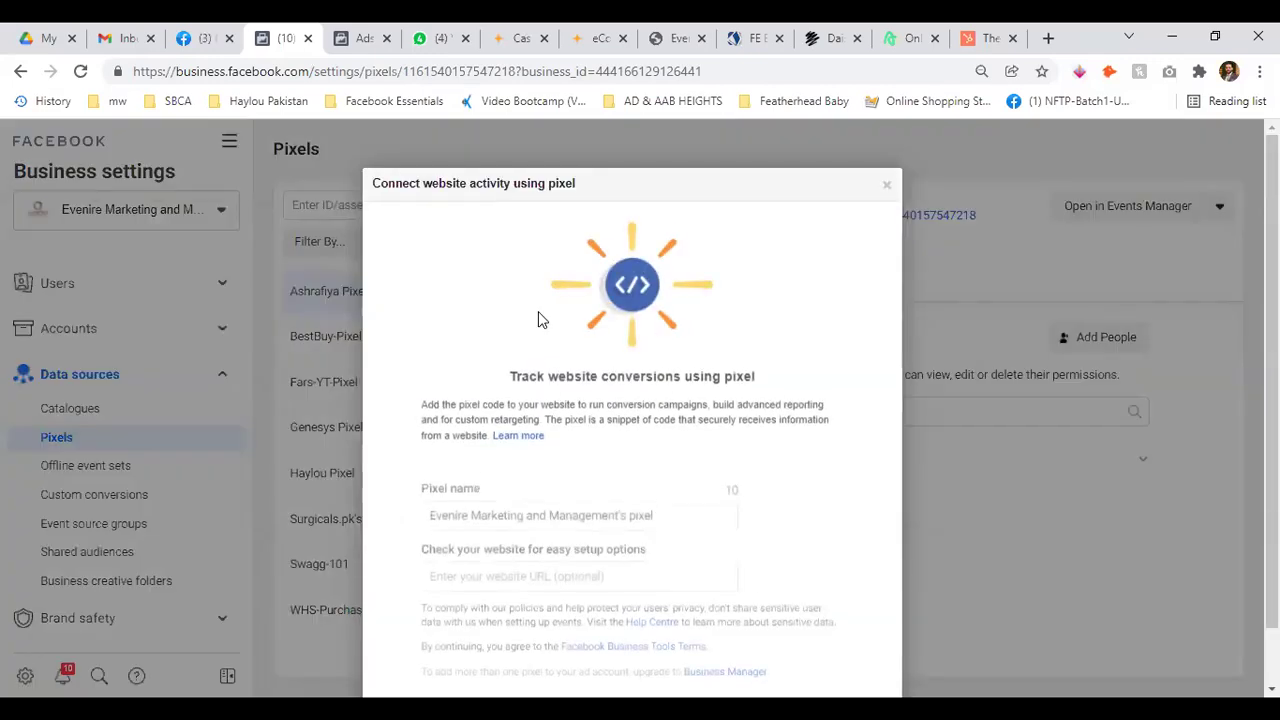
left_click_drag(697, 437, 352, 452)
left_click(455, 481)
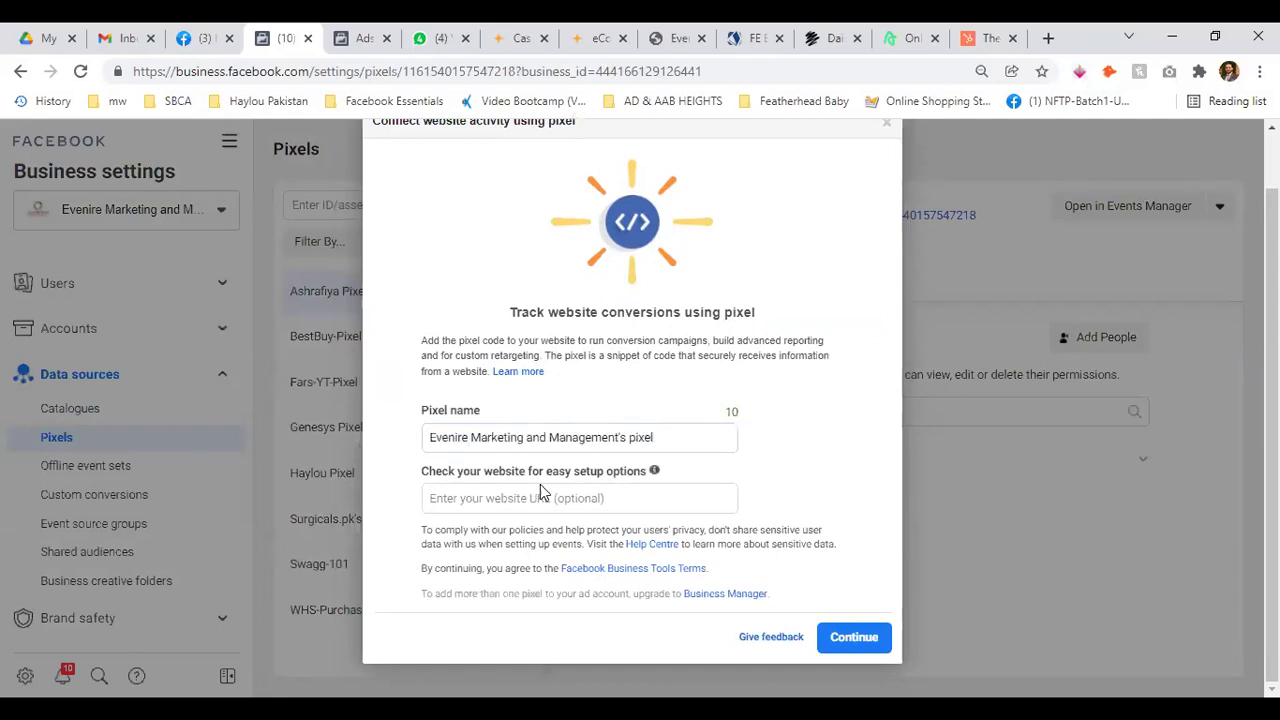
left_click(632, 497)
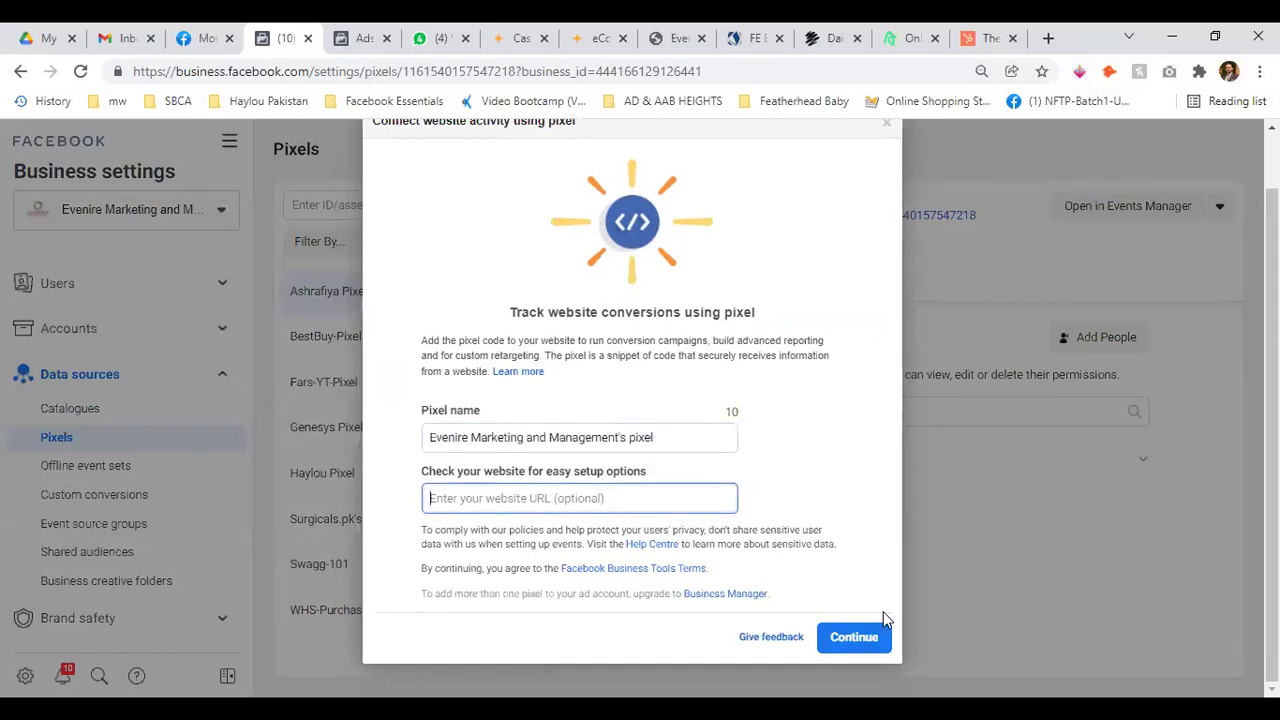
left_click(854, 642)
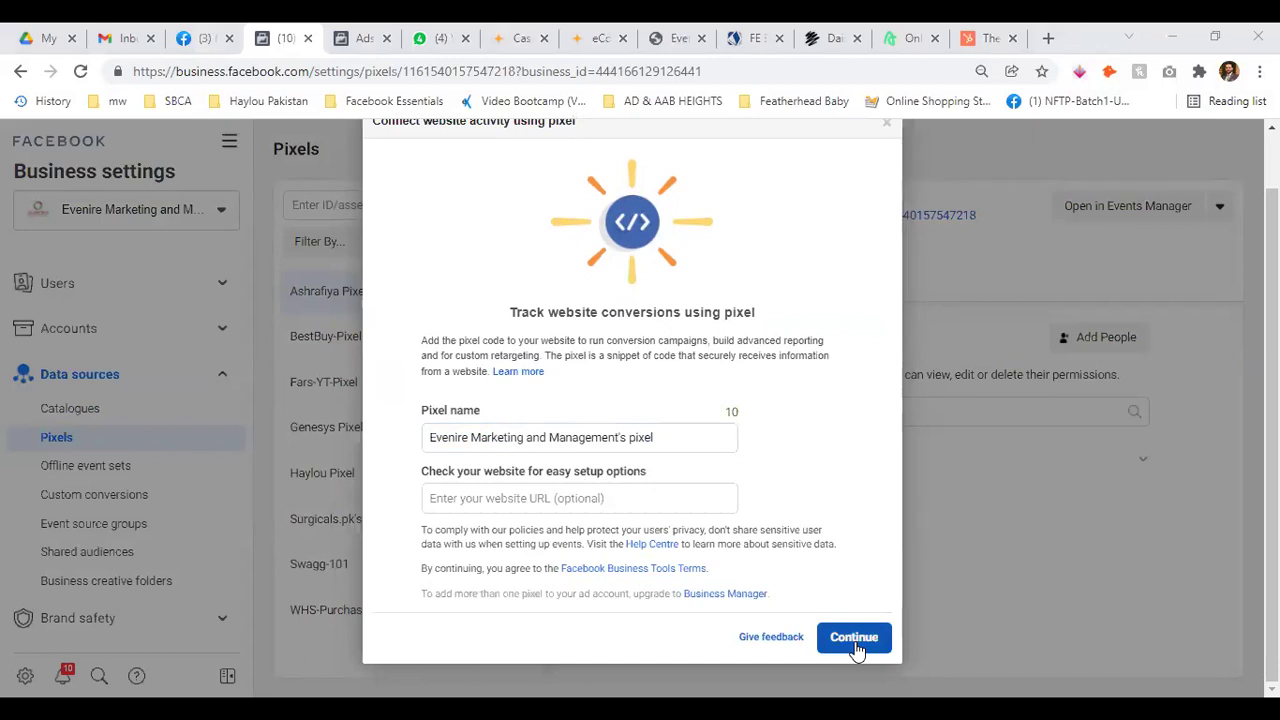
scroll(830, 500, "up", 1)
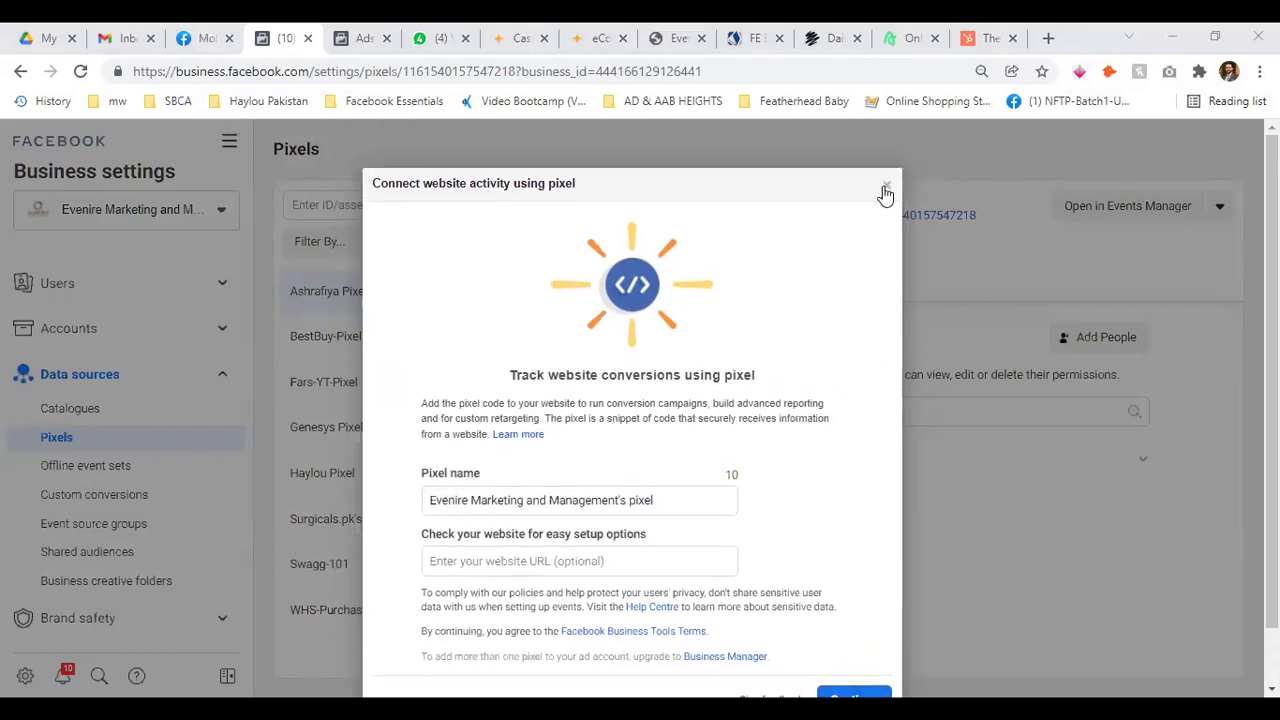
left_click(885, 192)
Browse BestBuy-Pixel, Fars-YT-Pixel, Ashrafiya Pixel and Surgicals.pk's Pixel, ending on Swagg-101
left_click(356, 336)
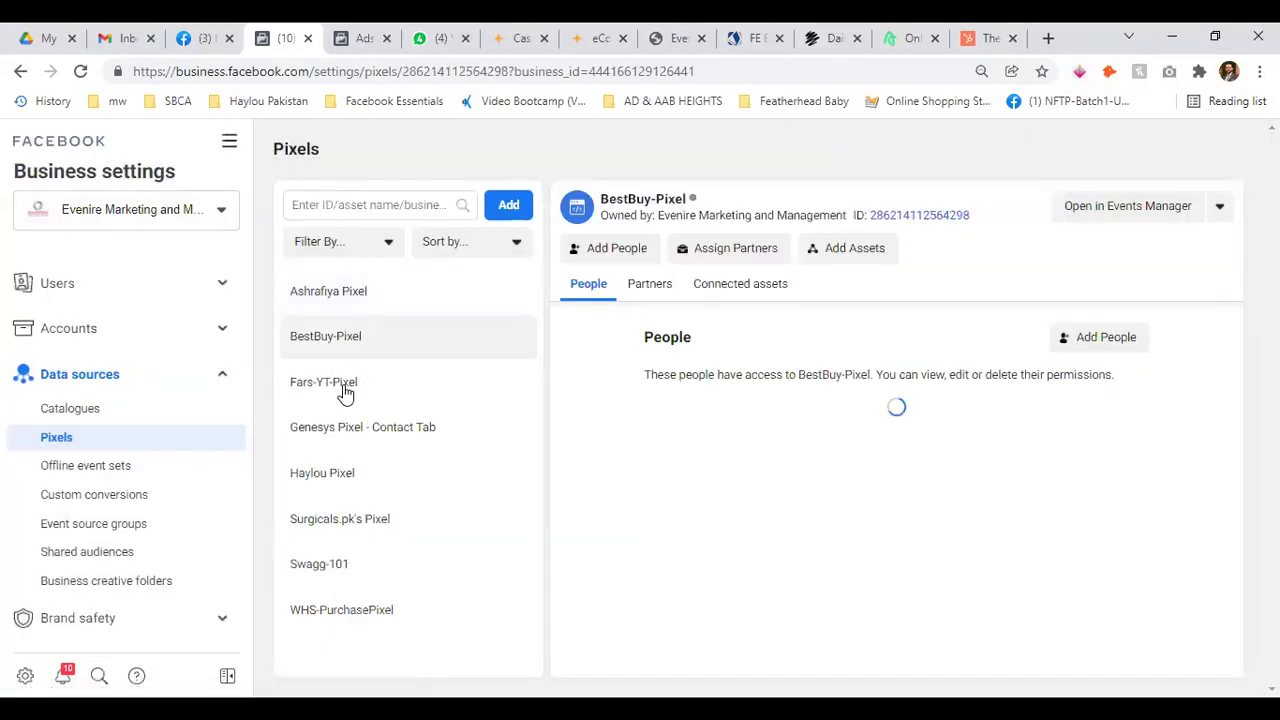
left_click(344, 390)
left_click(375, 293)
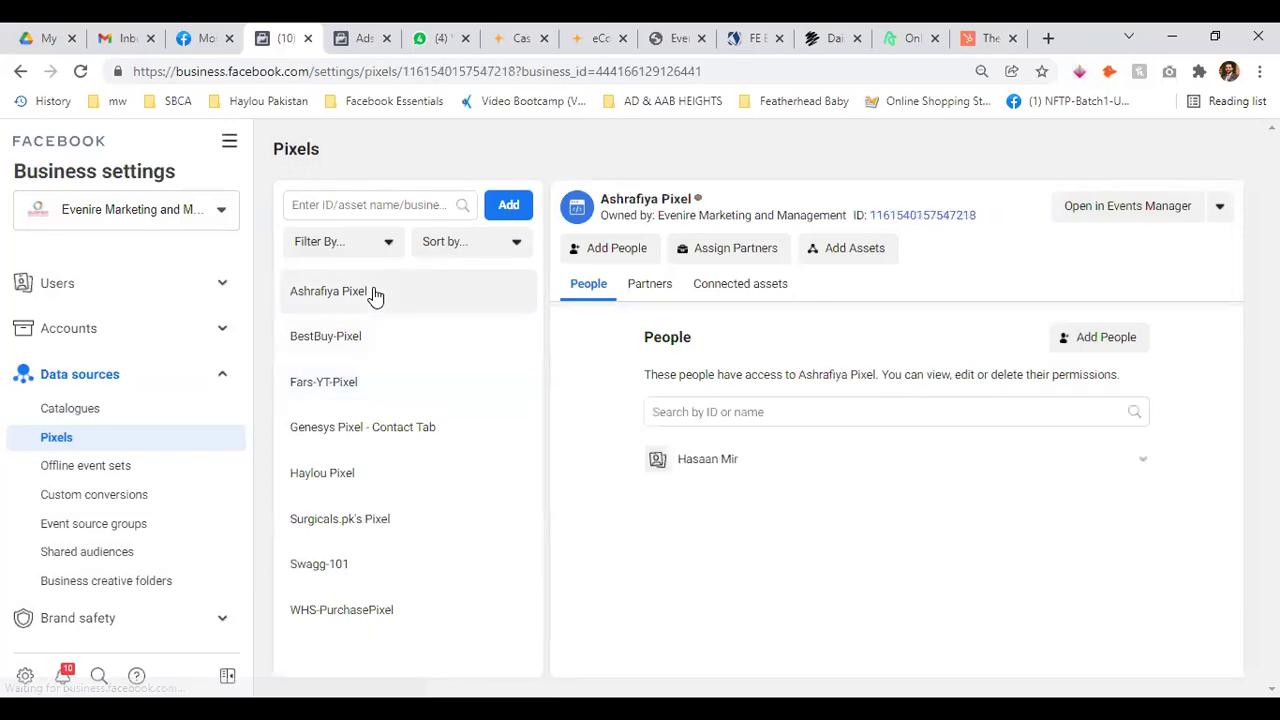
left_click(368, 324)
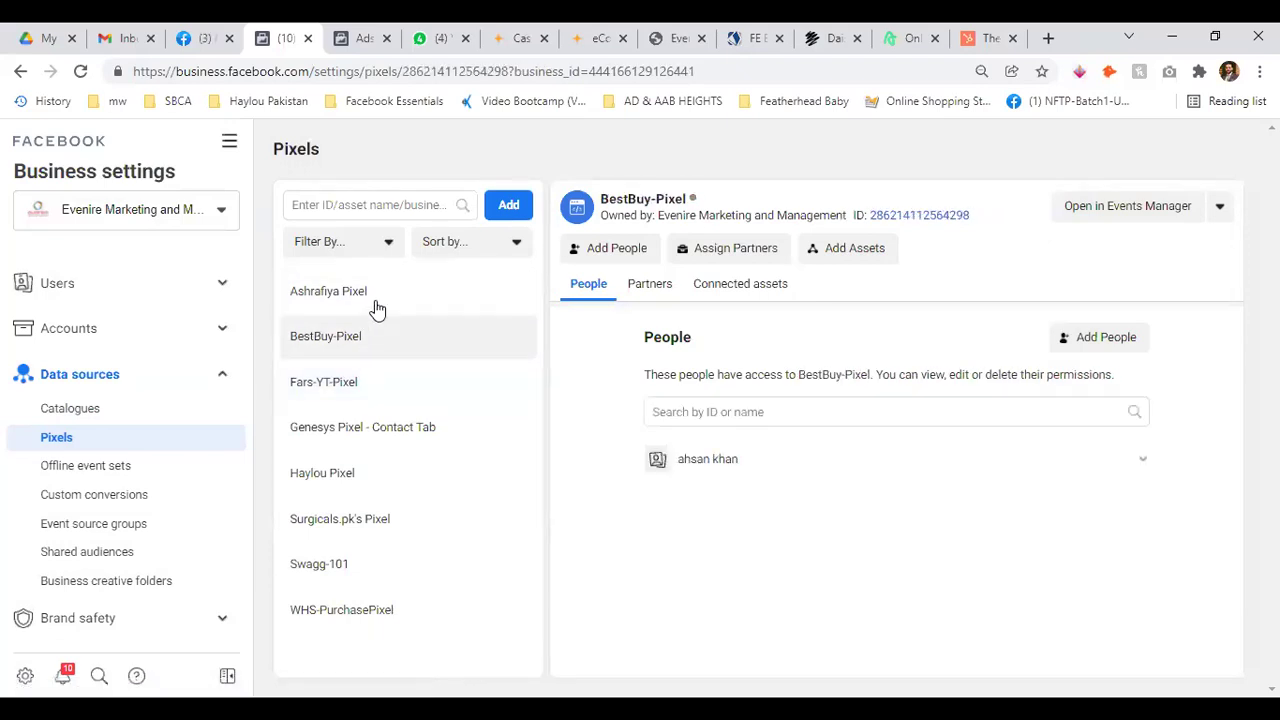
left_click(371, 304)
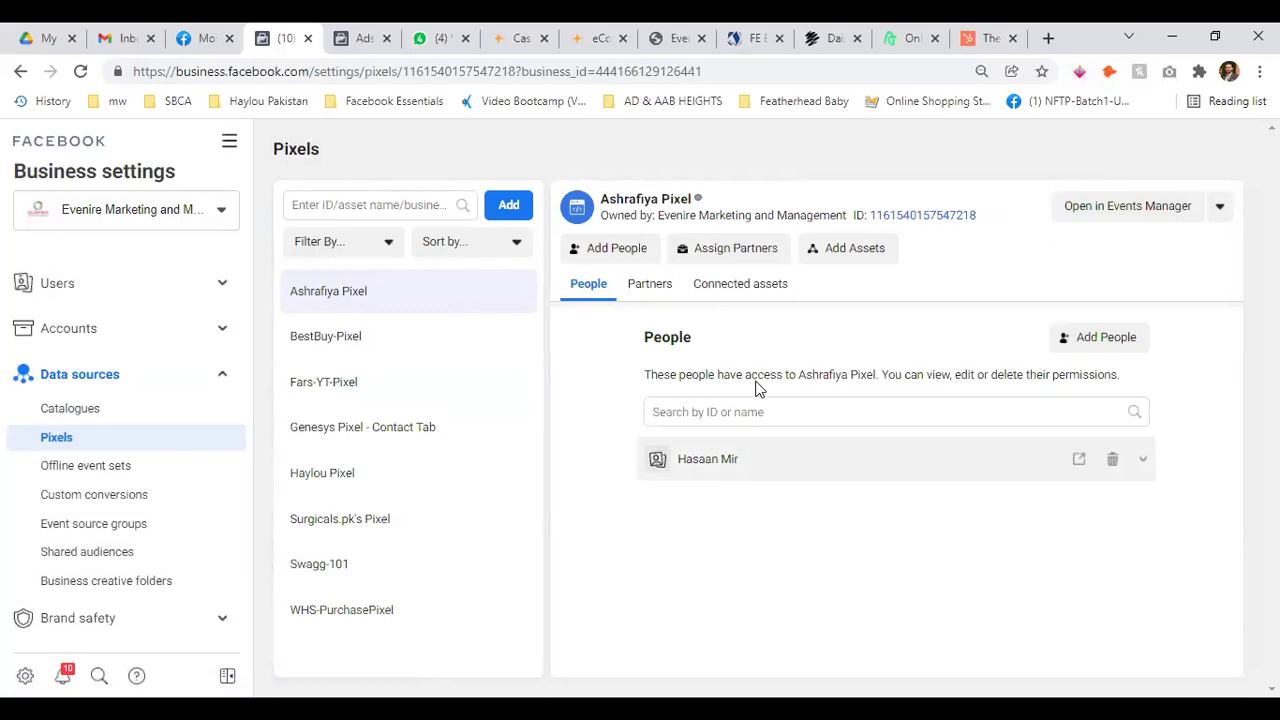
left_click(1220, 208)
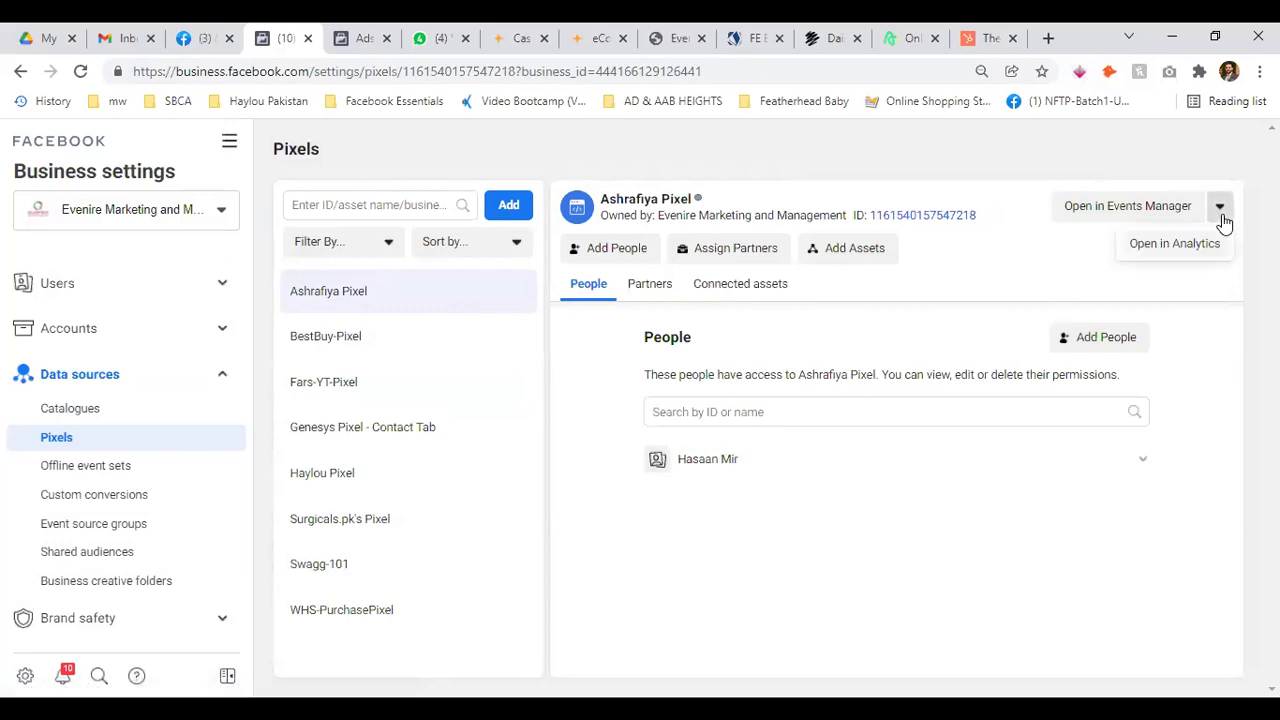
left_click(1220, 212)
left_click(414, 524)
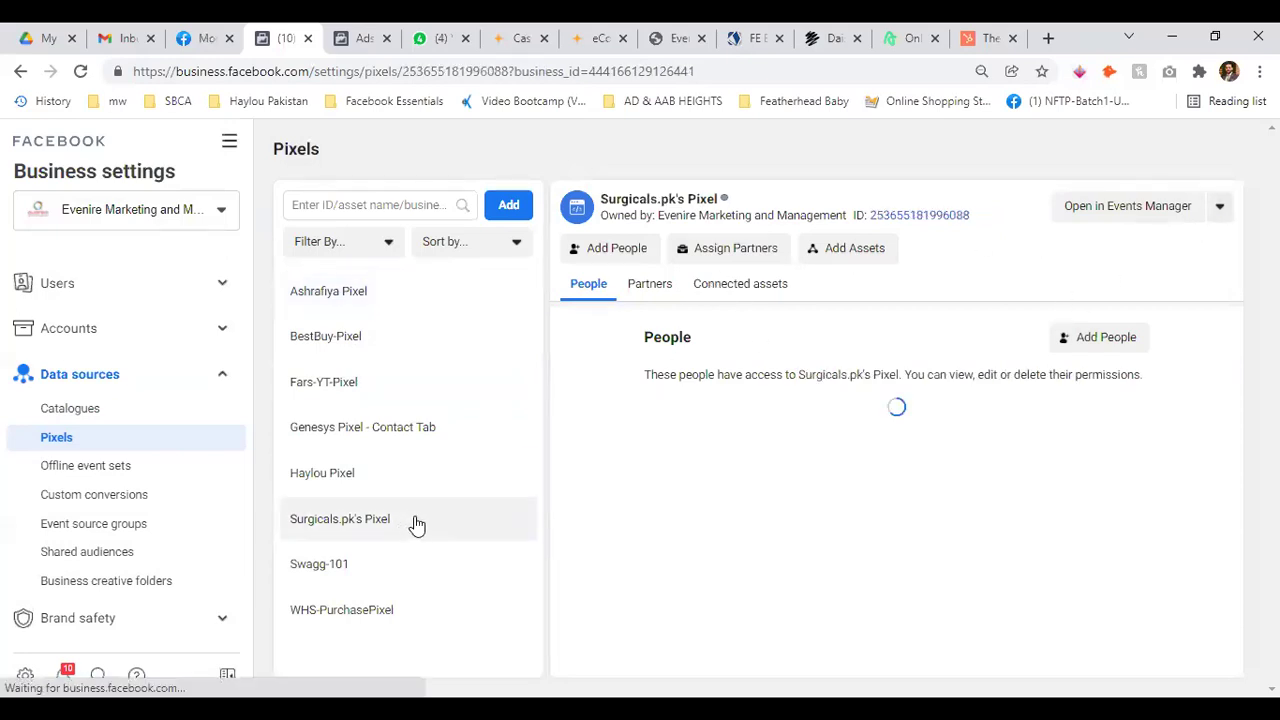
left_click(333, 575)
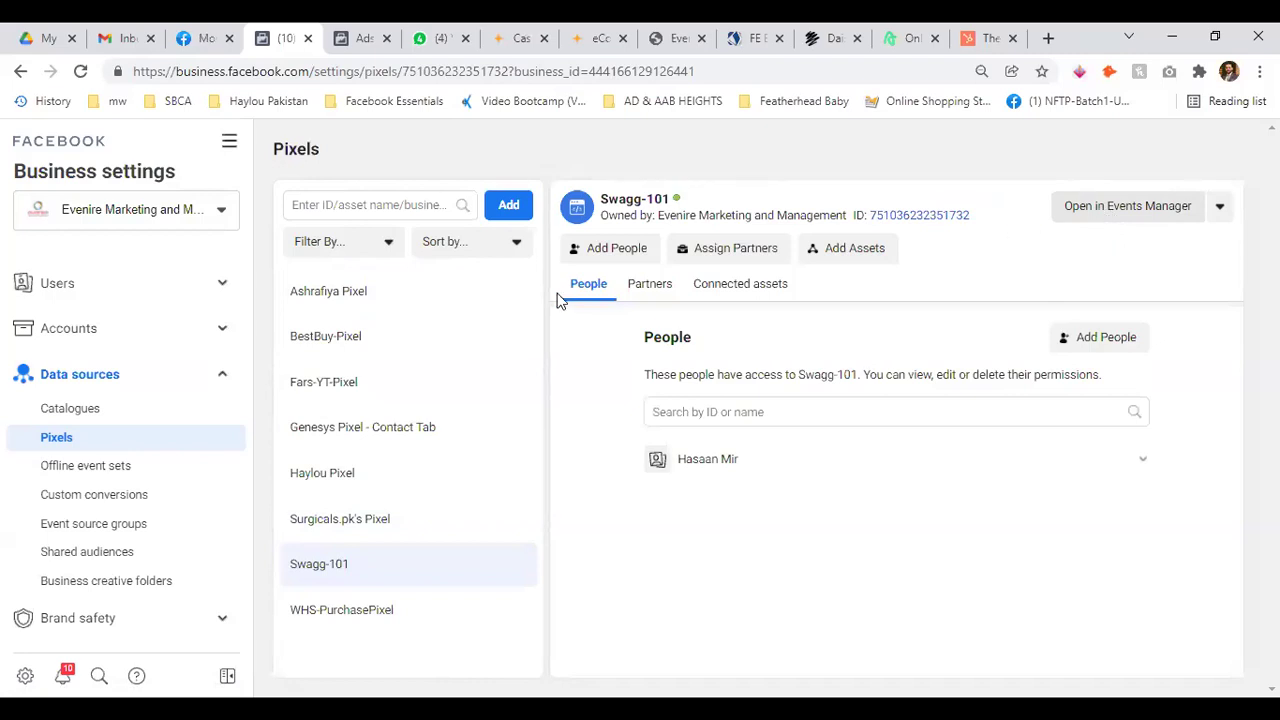
Expand and collapse Brand safety, Registrations and Integrations, then open Swagg-101 in Events Manager
scroll(200, 420, "down", 2)
scroll(203, 420, "down", 3)
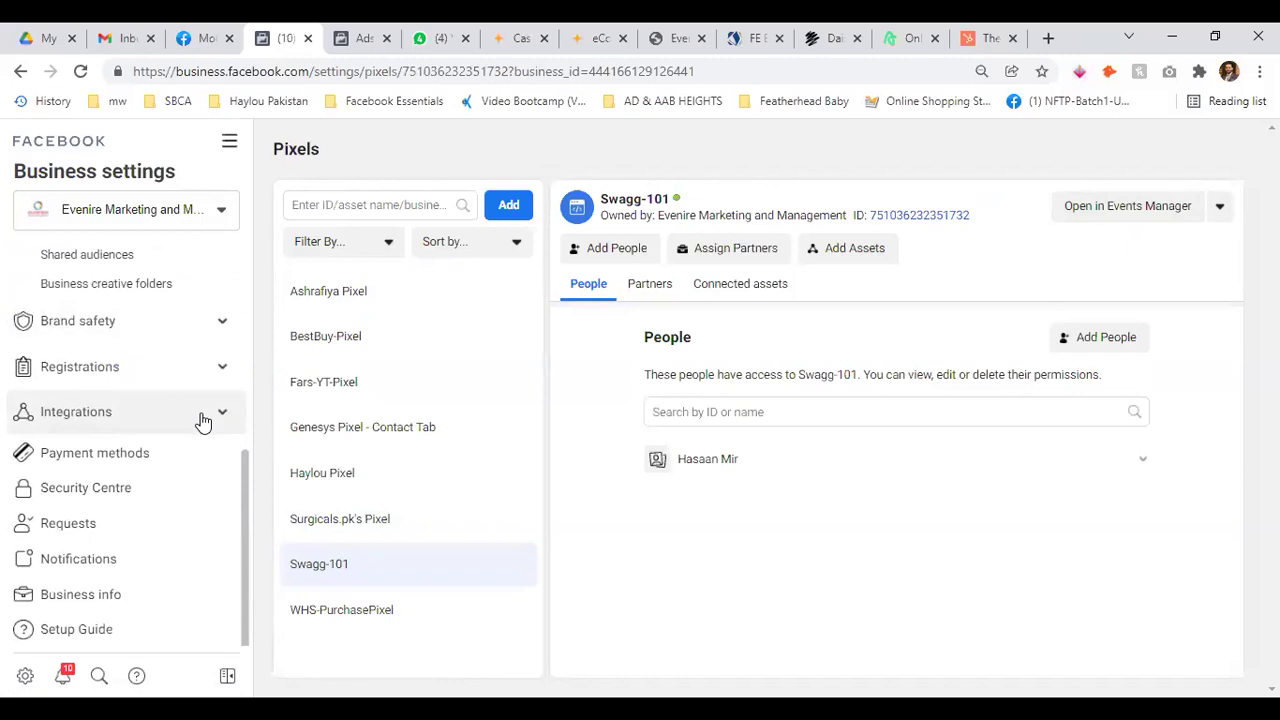
scroll(200, 420, "up", 3)
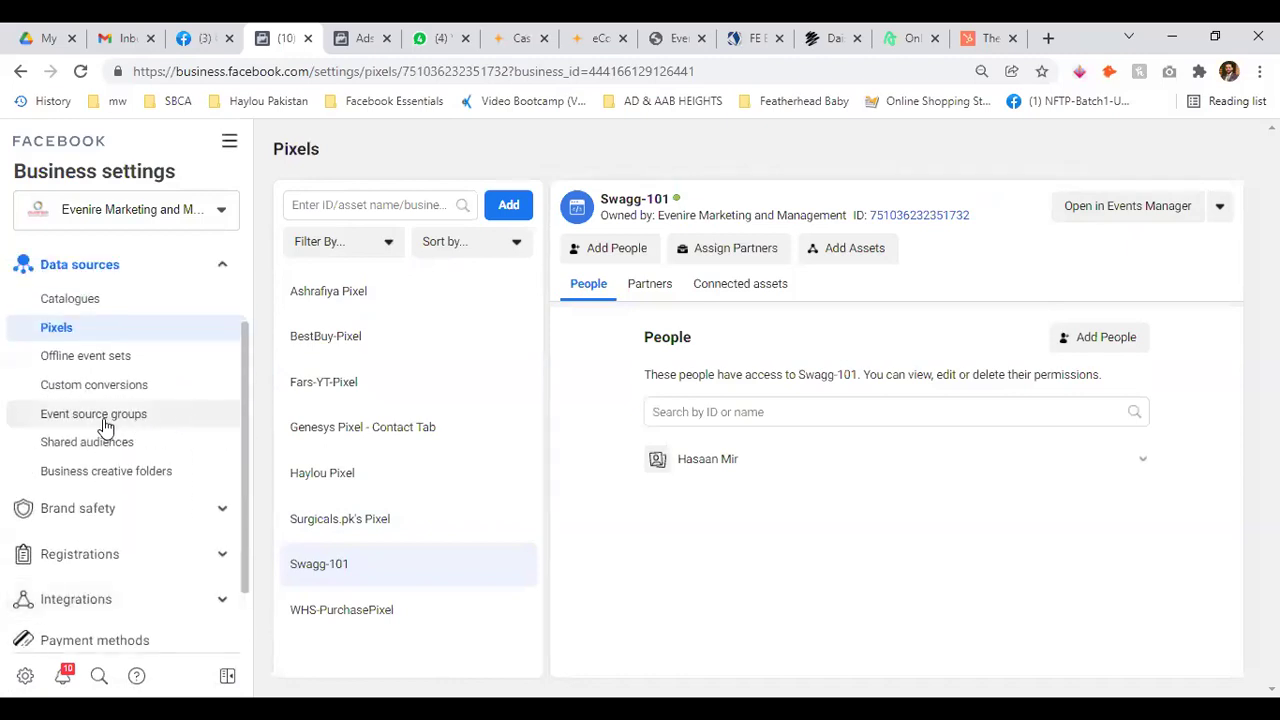
left_click(222, 512)
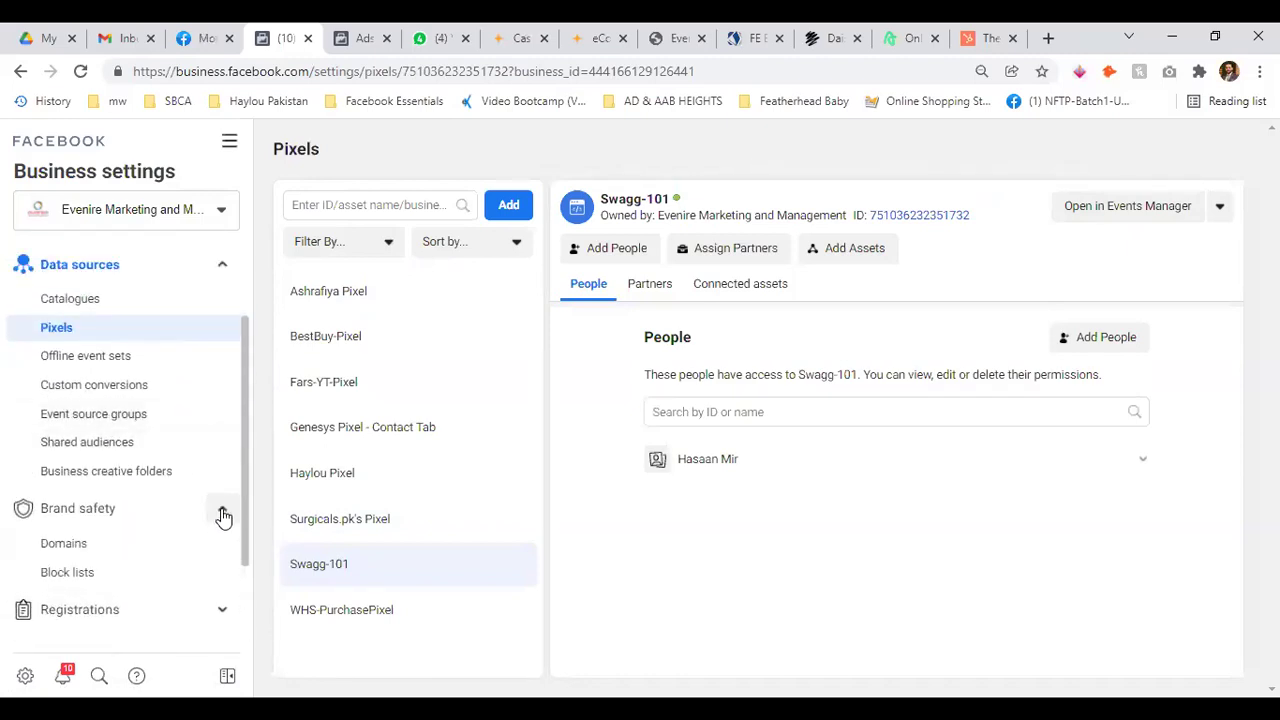
left_click(222, 512)
left_click(215, 545)
left_click(215, 545)
scroll(222, 507, "down", 1)
left_click(221, 505)
left_click(221, 505)
scroll(140, 320, "up", 2)
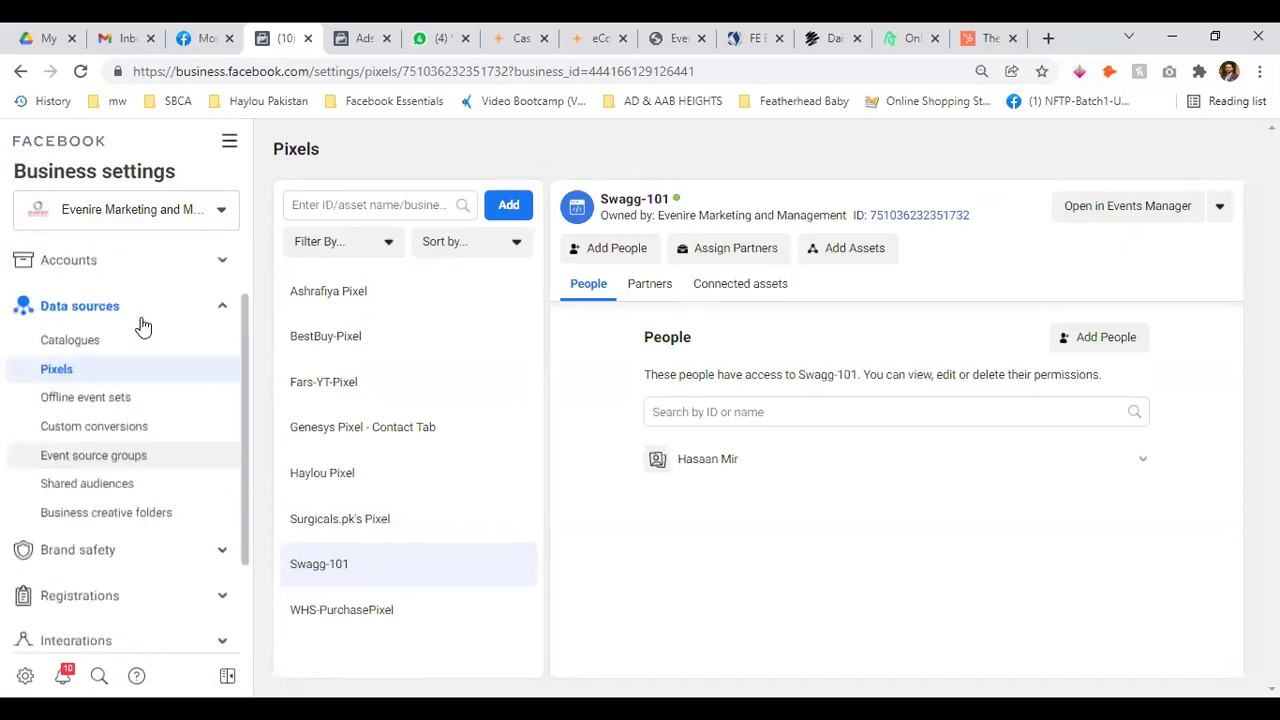
scroll(140, 330, "up", 1)
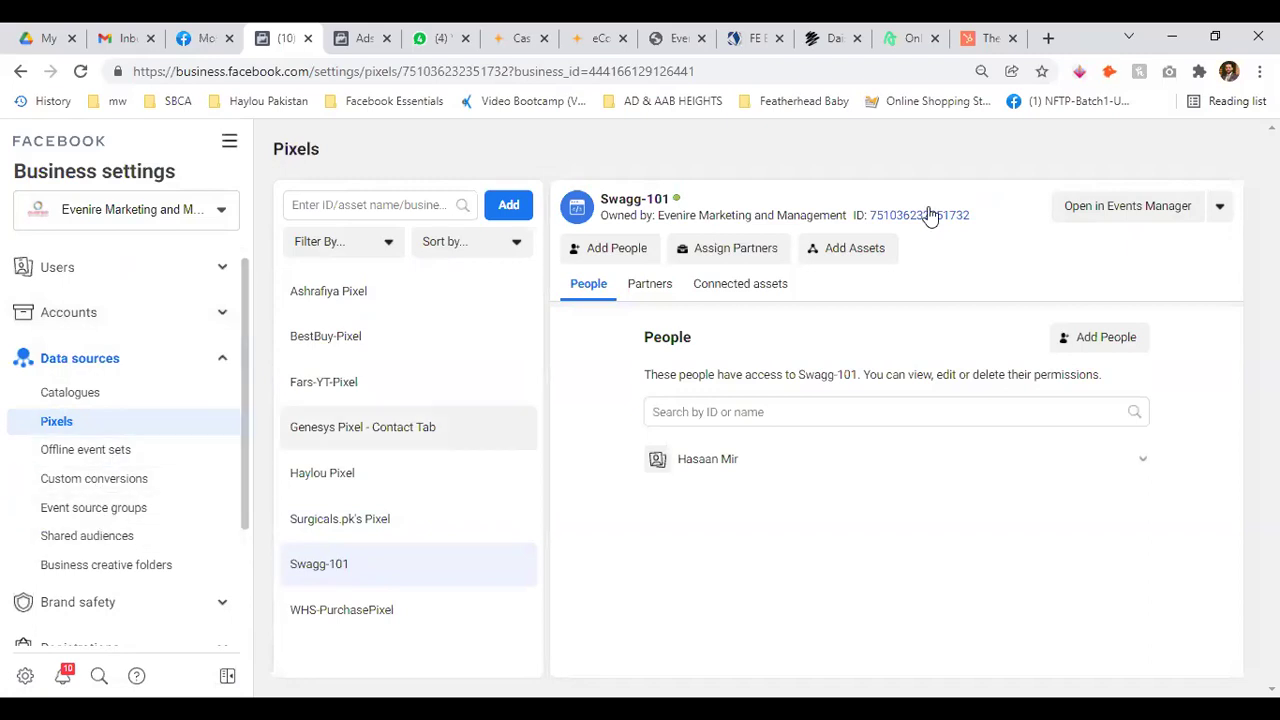
left_click(1106, 207)
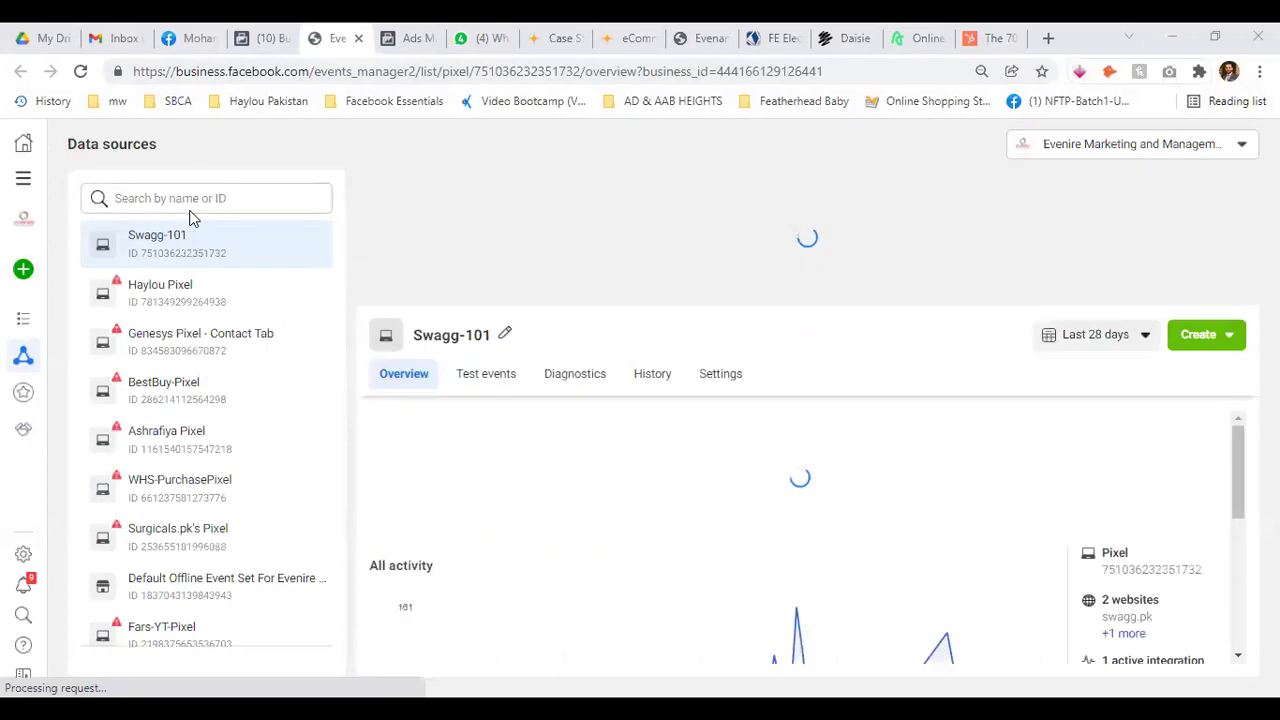
Copy the Swagg-101 pixel ID from the Events Manager info panel
scroll(170, 366, "down", 1)
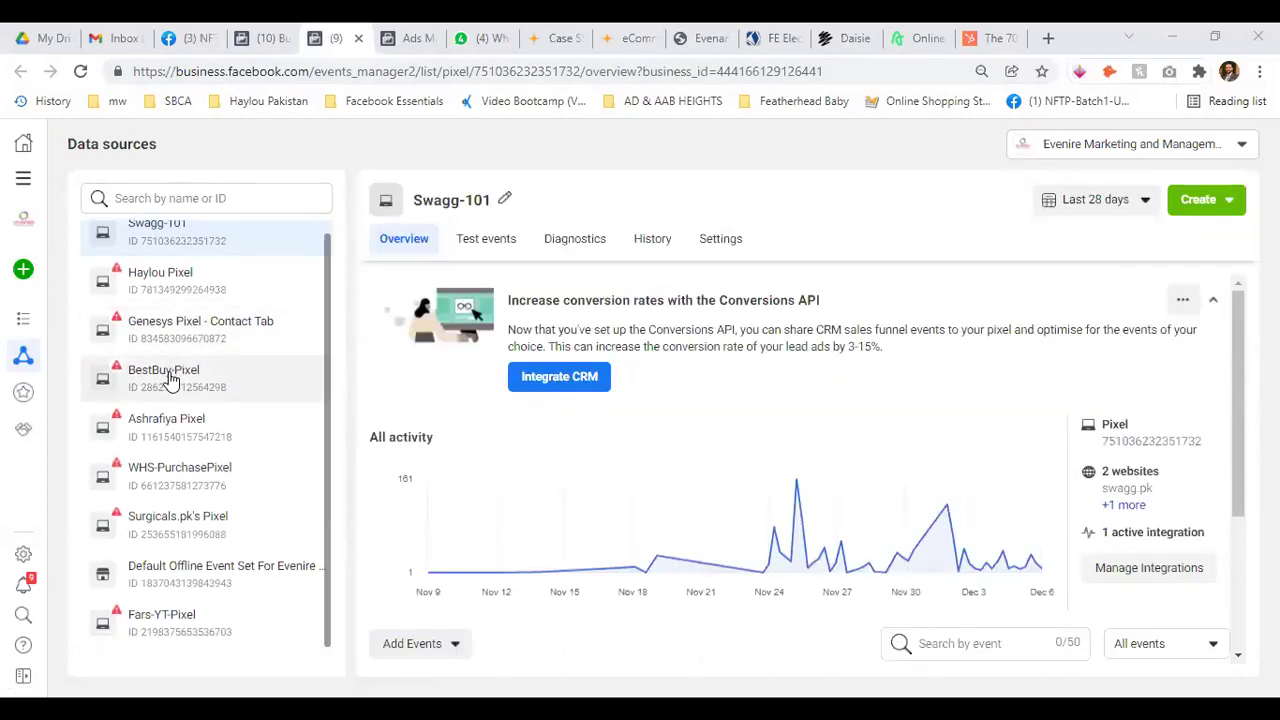
scroll(183, 449, "up", 1)
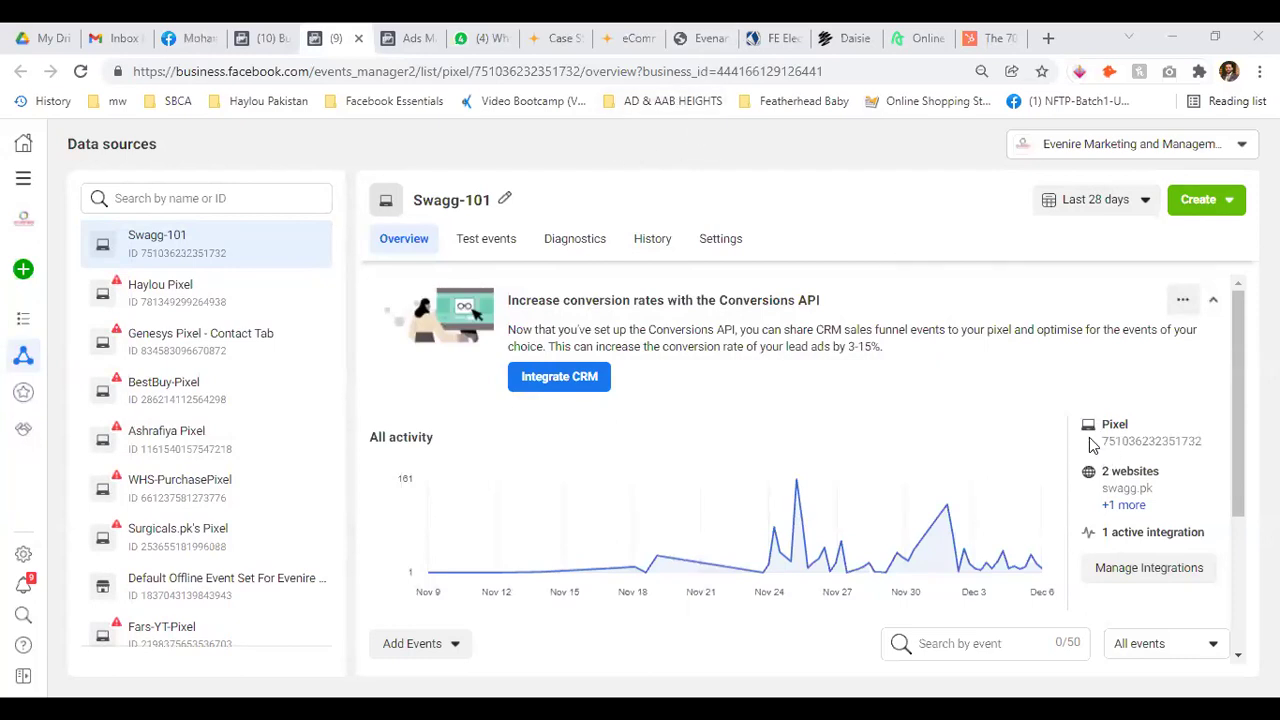
double_click(1188, 443)
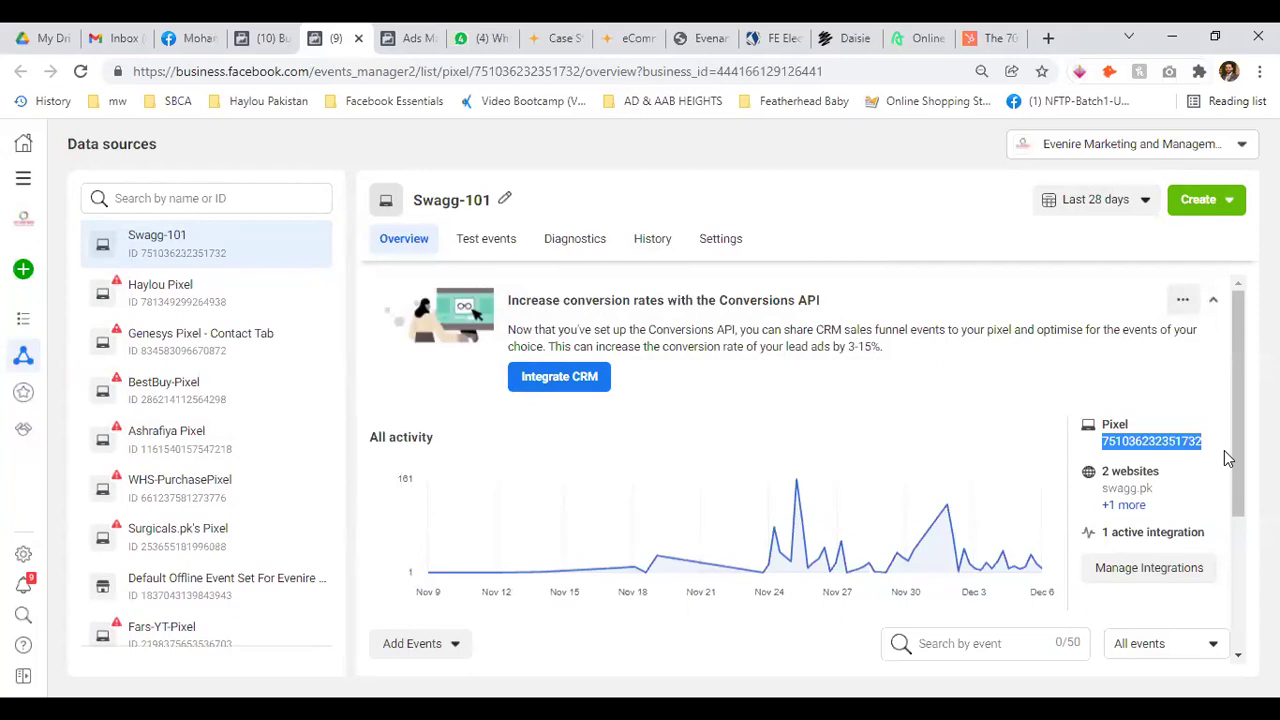
right_click(1172, 447)
left_click(1010, 457)
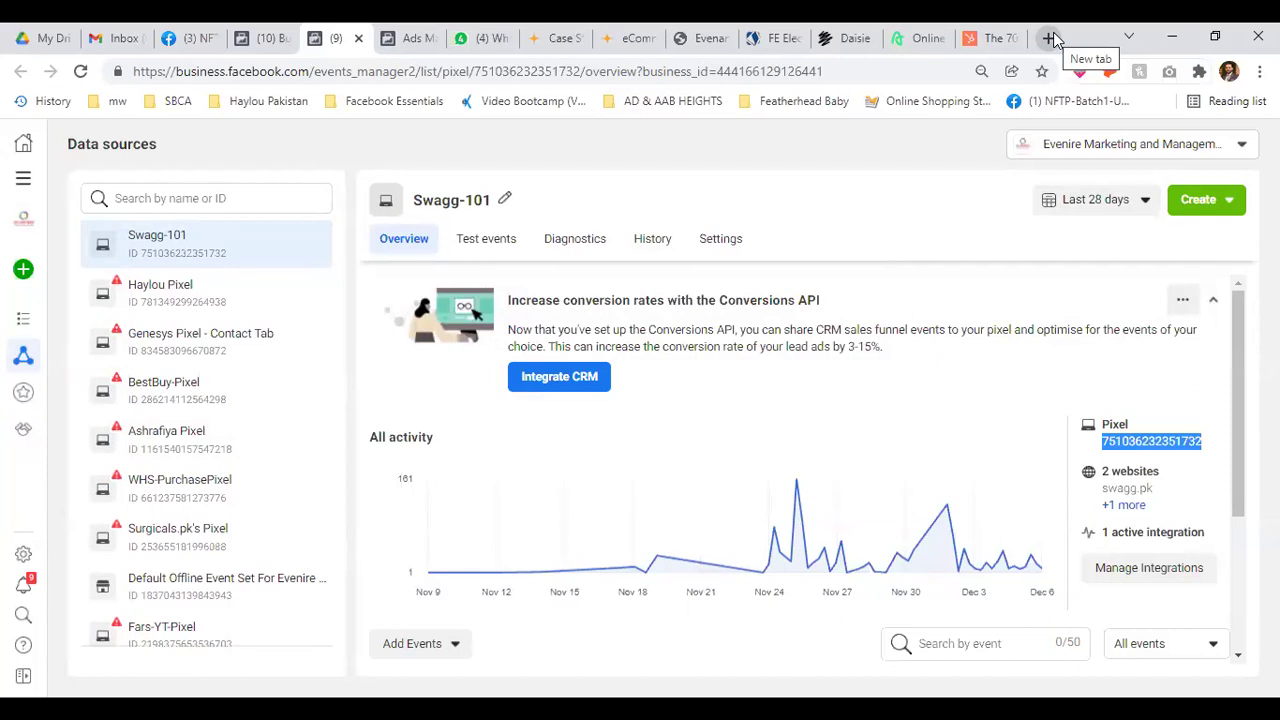
Open a new browser tab and go to YouTube
left_click(1049, 38)
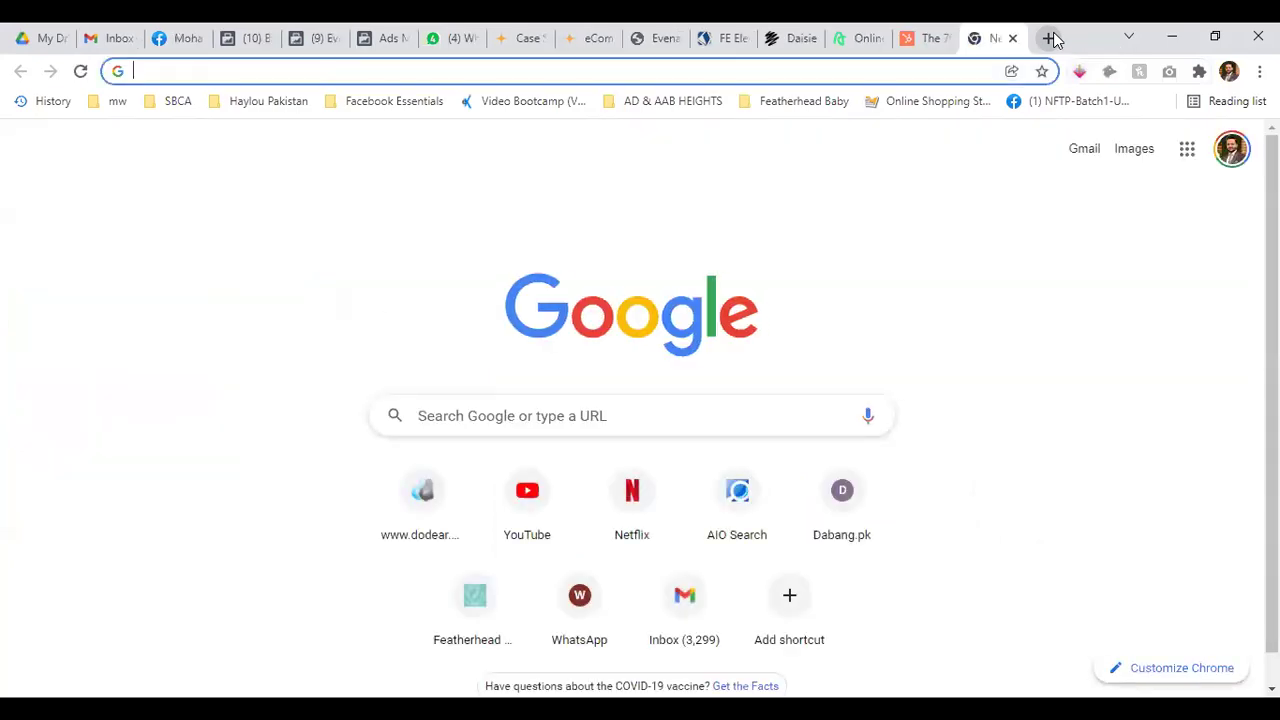
type("y")
key("Return")
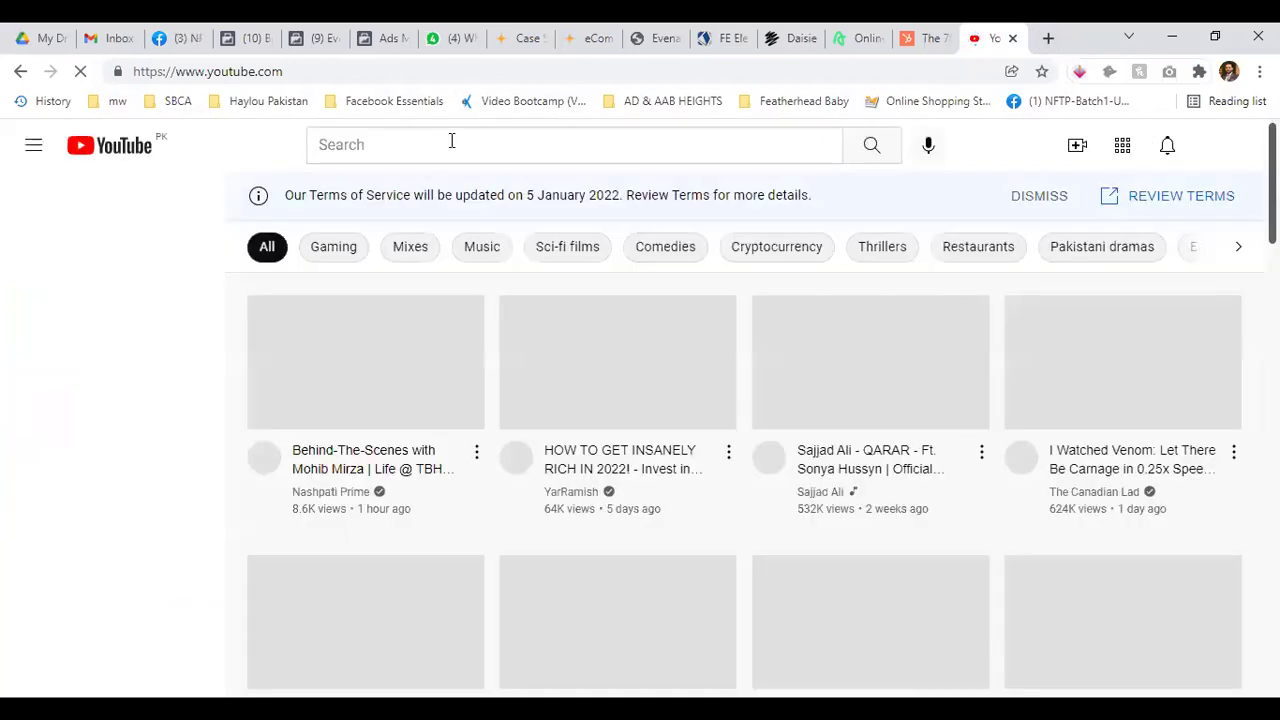
Search 'how to install facebook pixel on wordpress' and play the 2020 '3 easy steps' tutorial
left_click(450, 142)
type("how to install fadcebo")
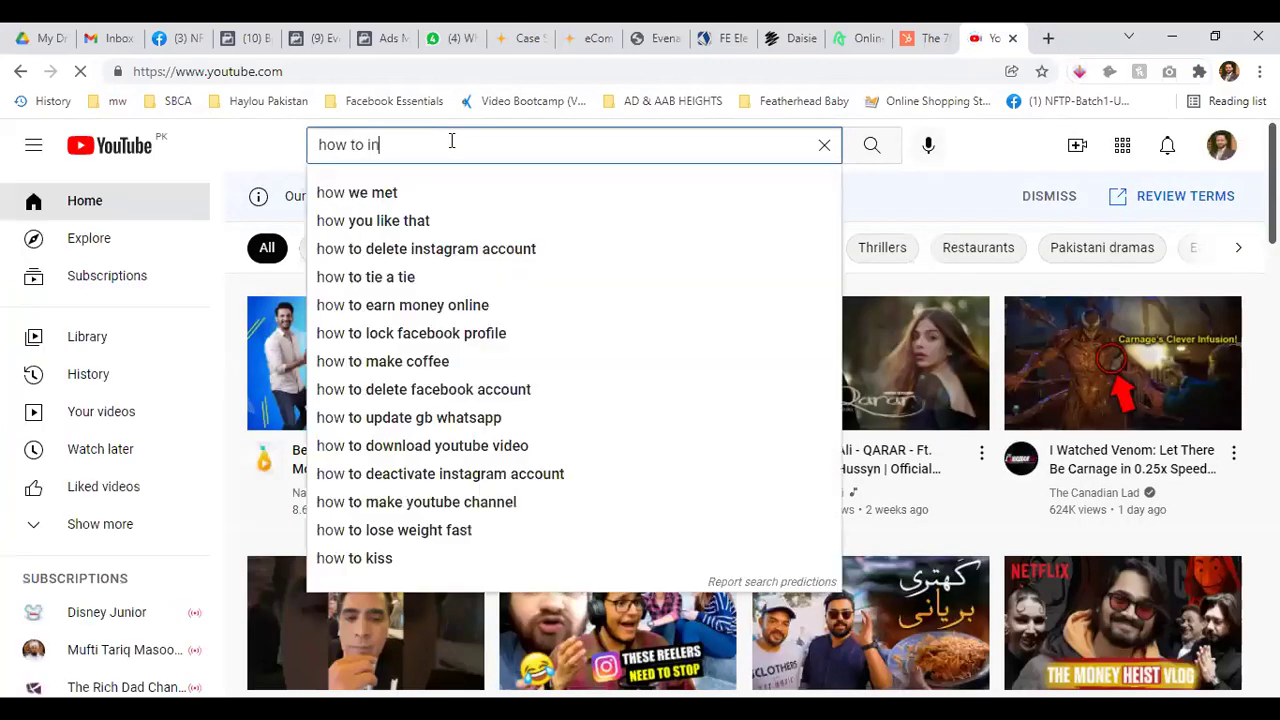
key("BackSpace")
key("BackSpace")
key("BackSpace")
key("BackSpace")
key("BackSpace")
type("cebook pixel in")
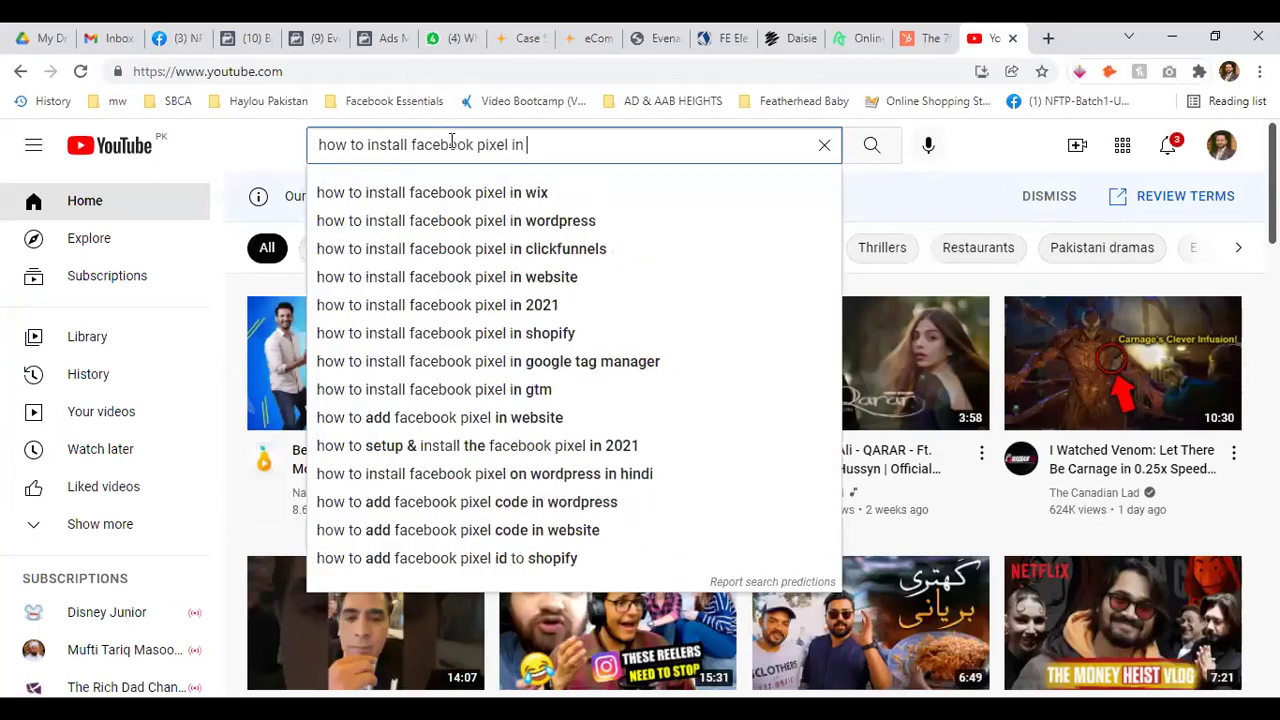
key("BackSpace")
key("BackSpace")
key("Down")
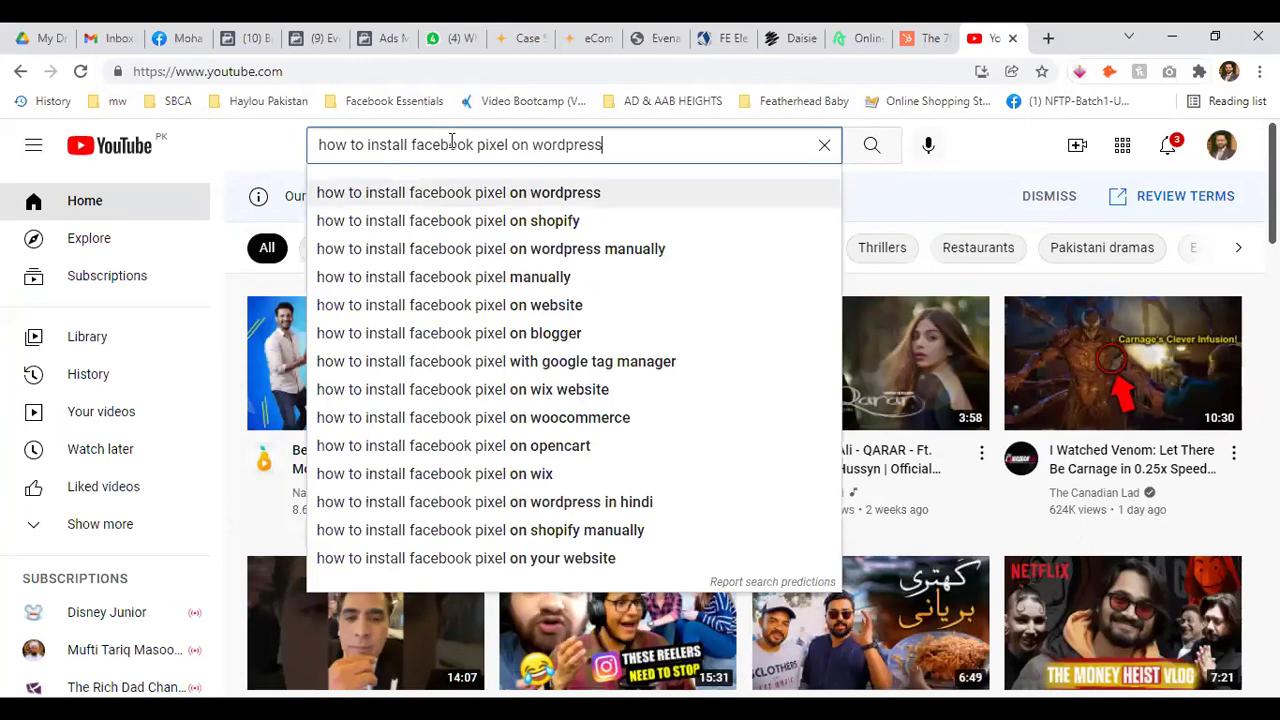
key("Return")
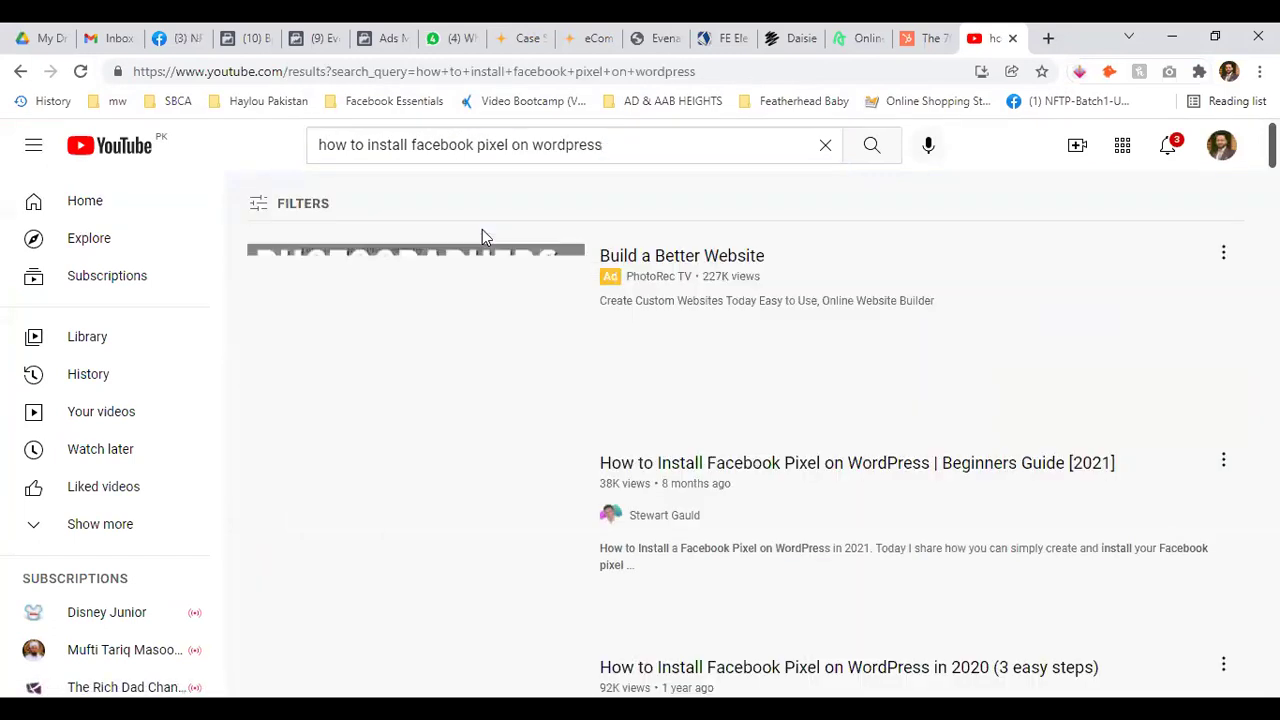
scroll(806, 349, "down", 2)
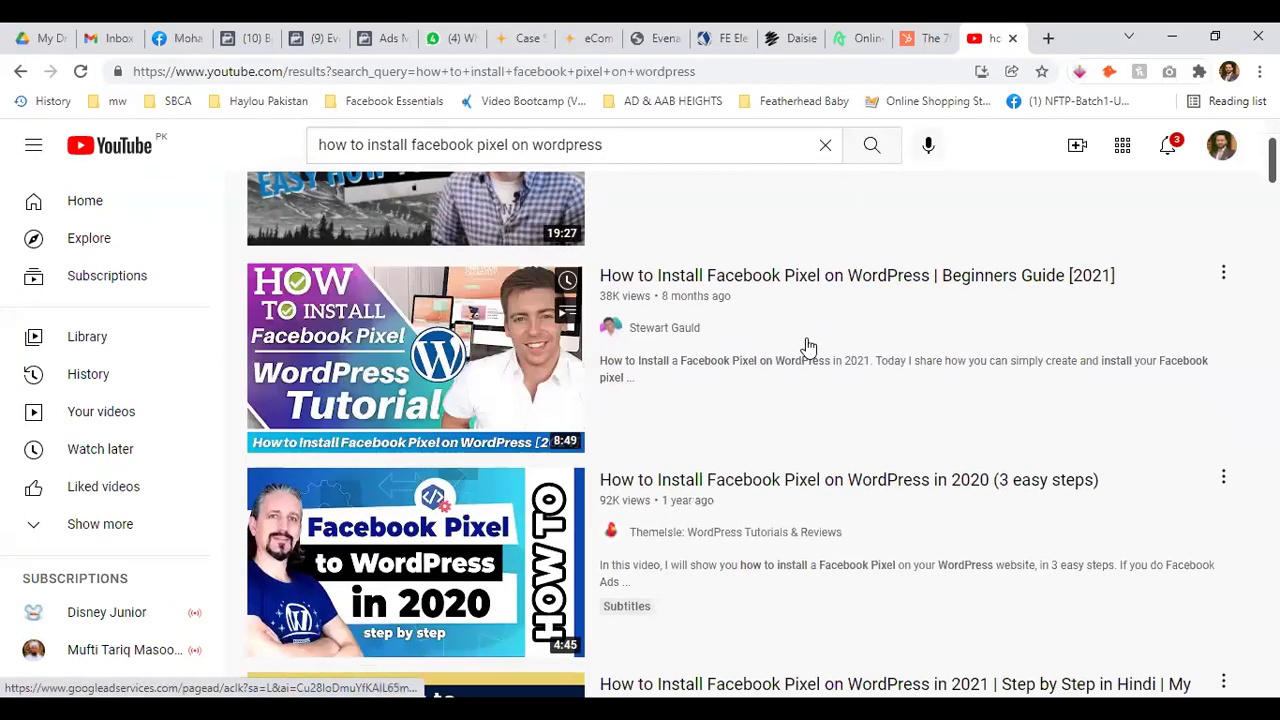
scroll(842, 323, "down", 3)
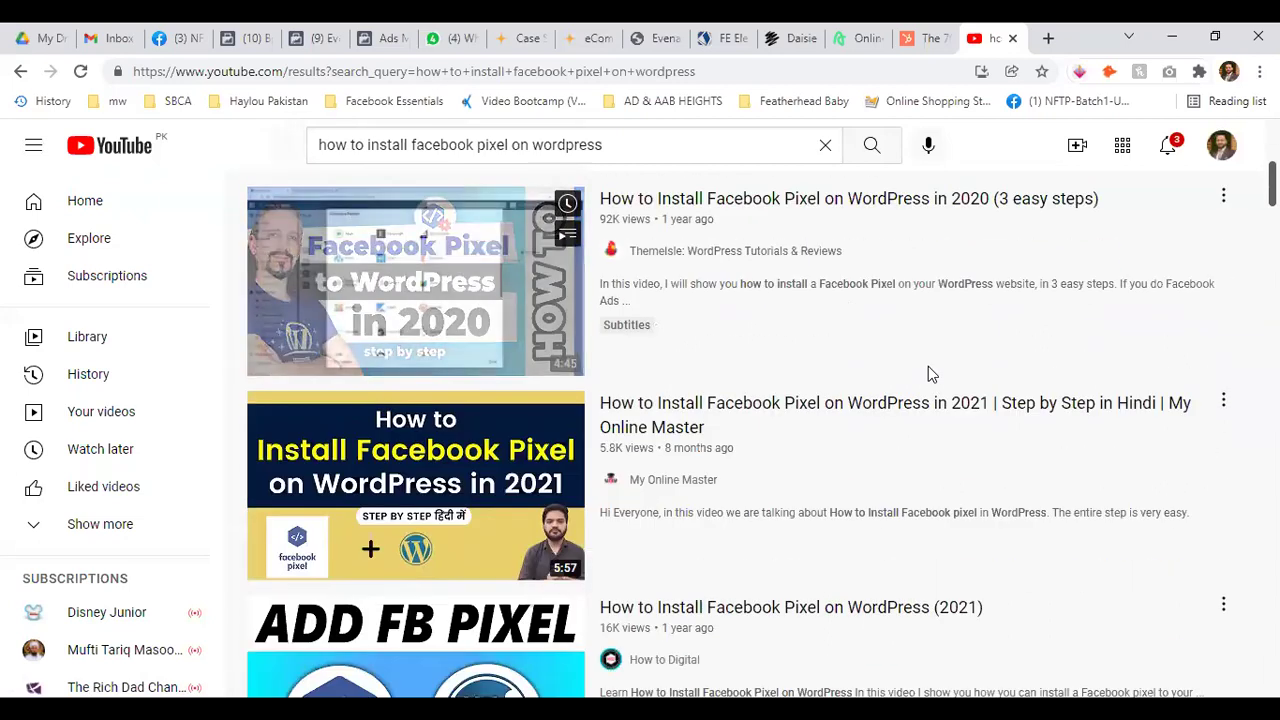
left_click(536, 301)
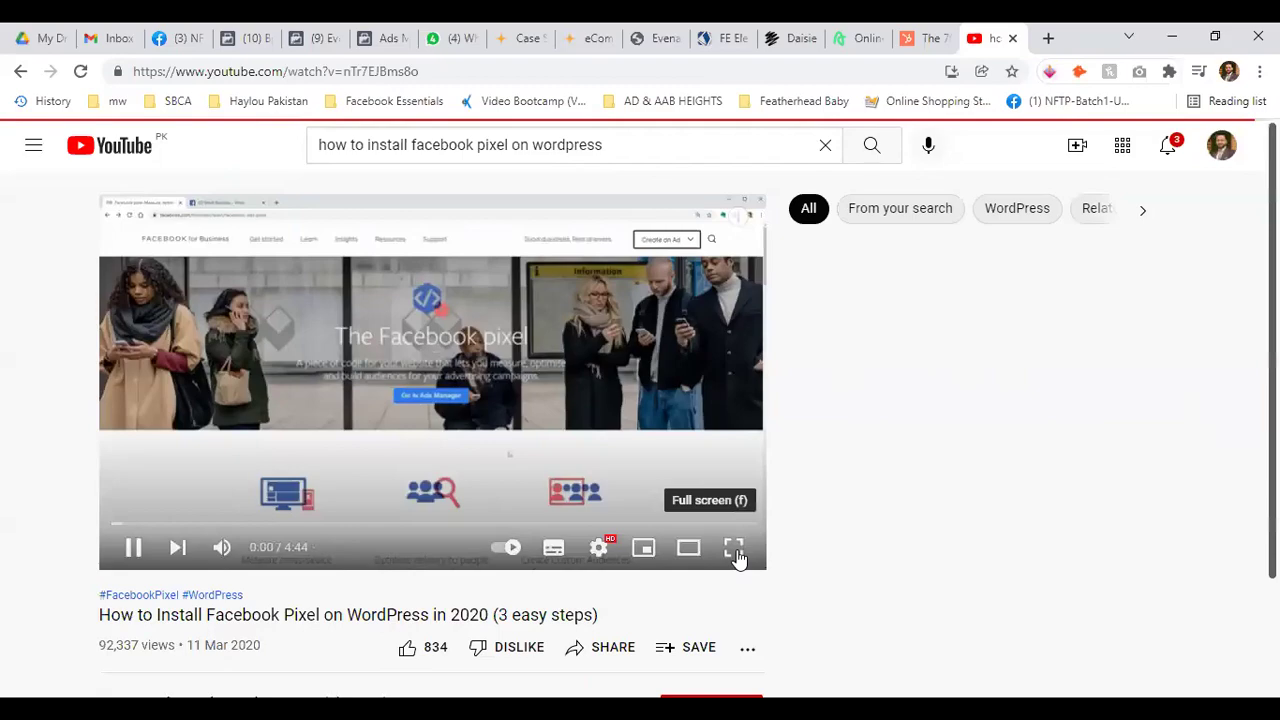
Watch the pixel tutorial full screen and skip ahead from 1:12 toward the pixel setup section
left_click(735, 550)
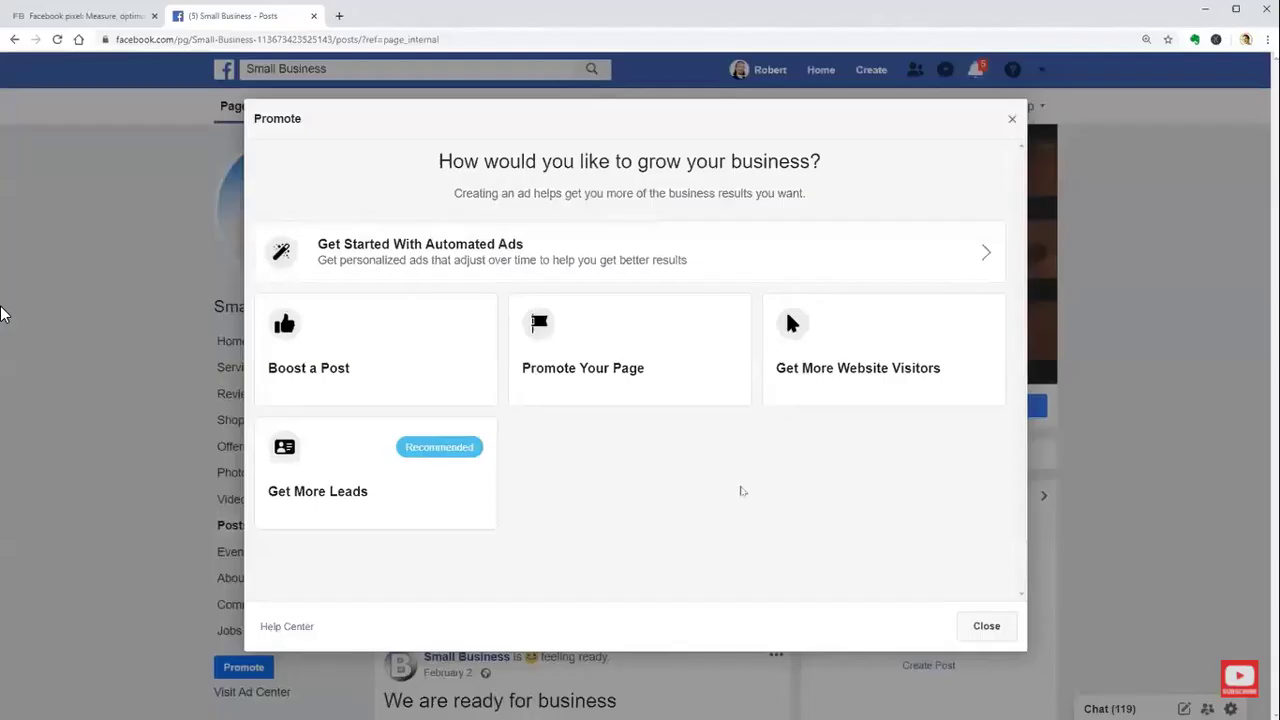
left_click(984, 627)
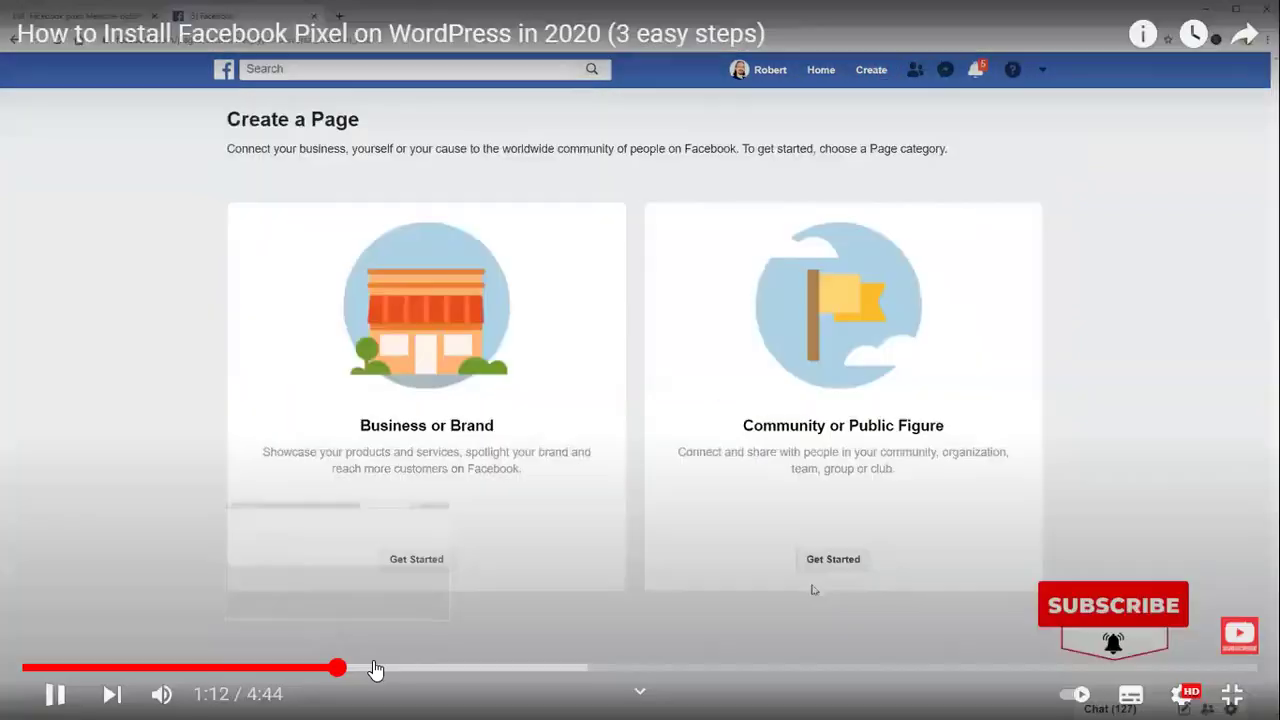
left_click(457, 668)
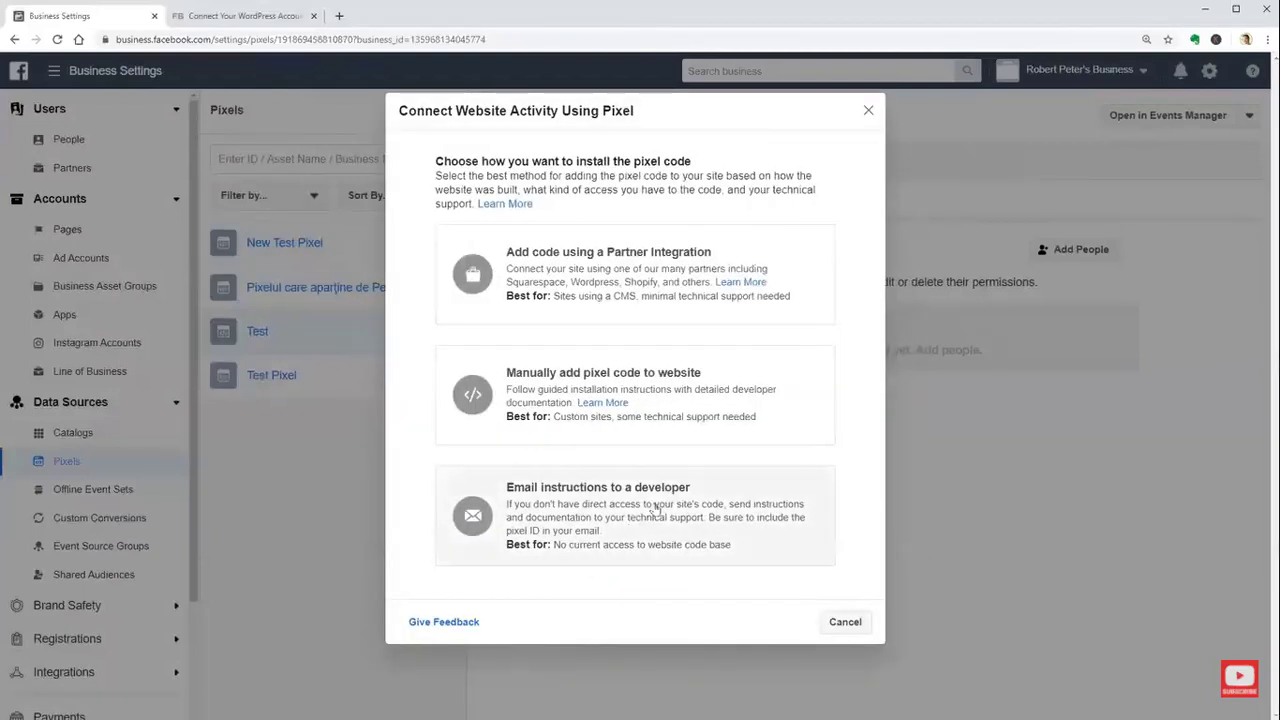
Follow the tutorial through Choose a Partner and WordPress until its Test pixel shows active
left_click(626, 272)
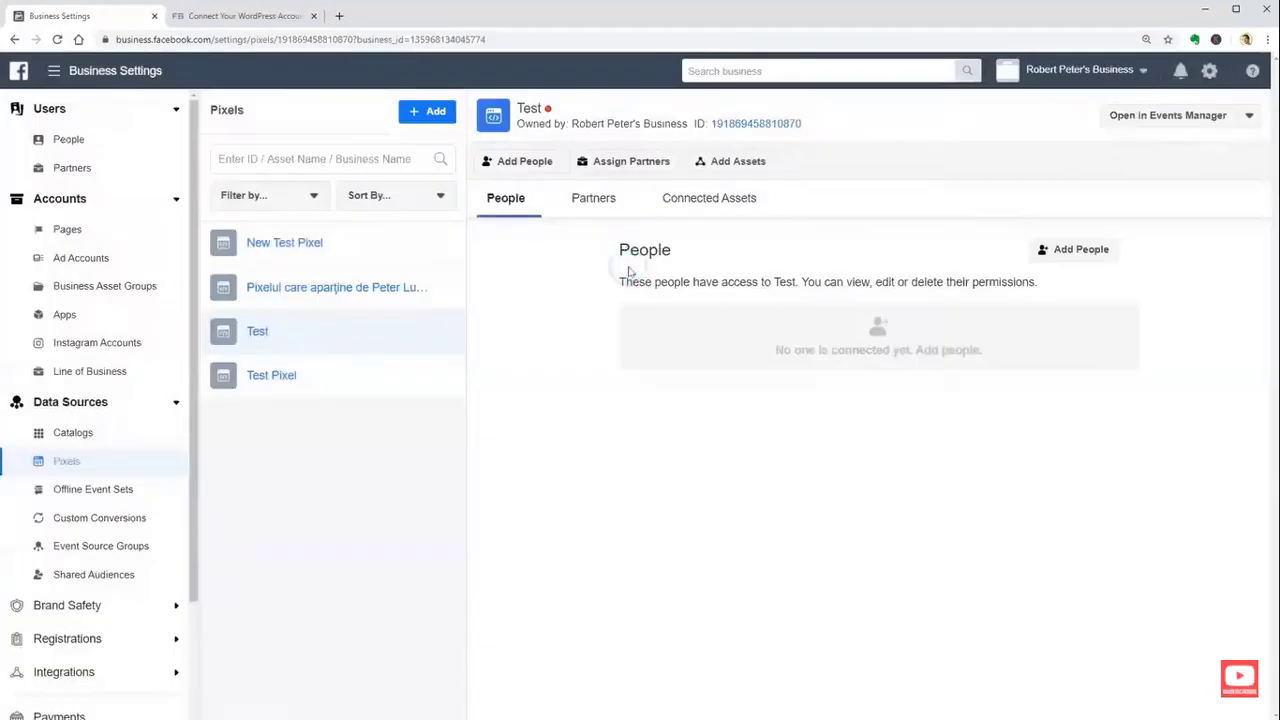
scroll(950, 320, "down", 4)
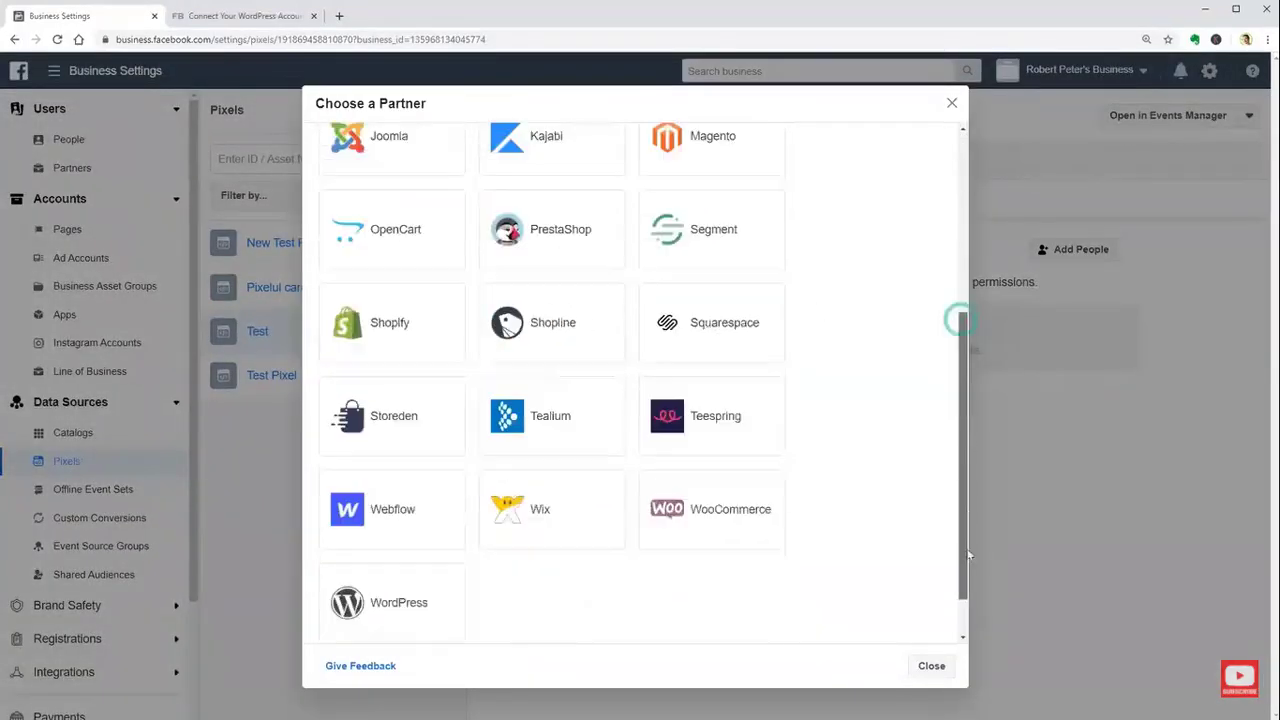
left_click(373, 548)
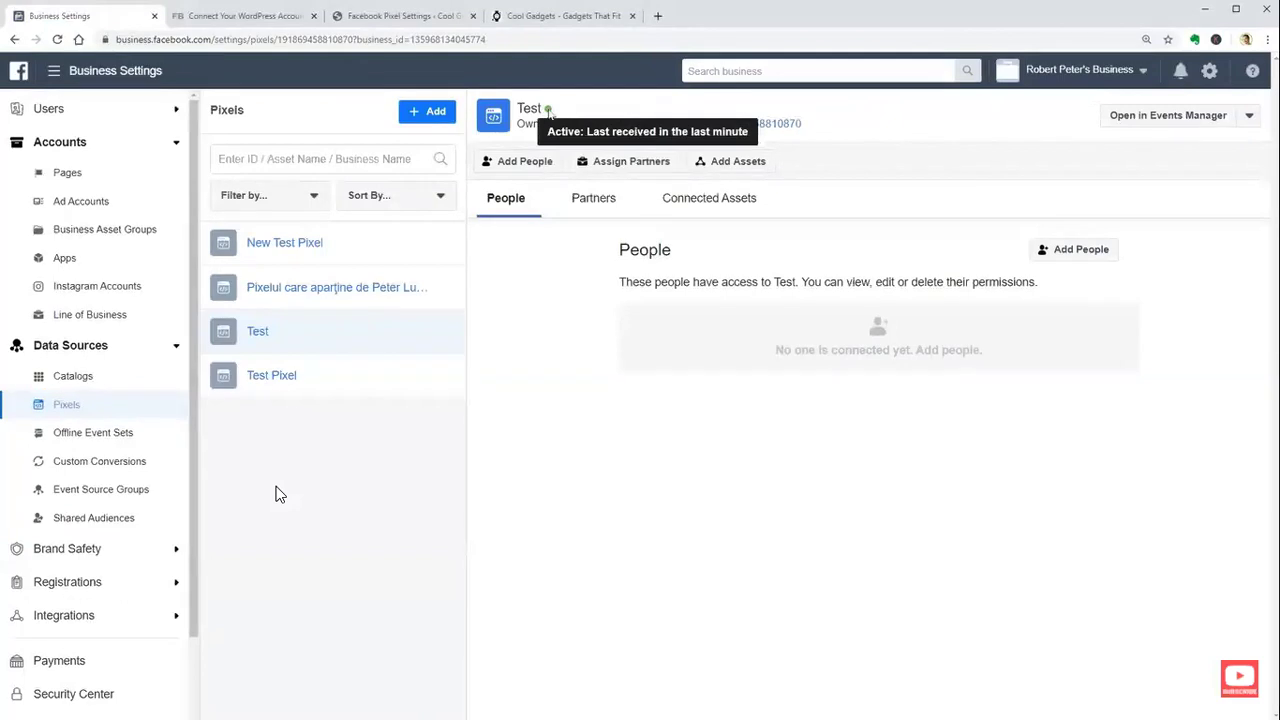
mouse_move(287, 430)
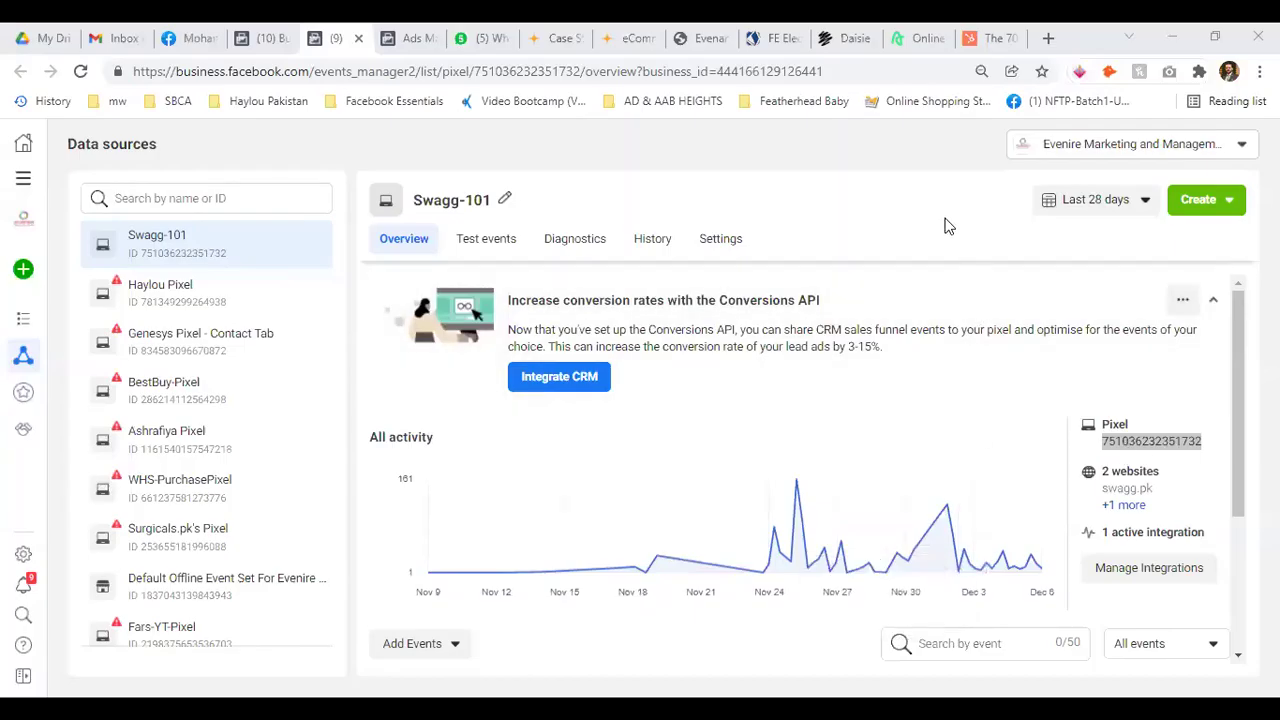
left_click(1150, 441)
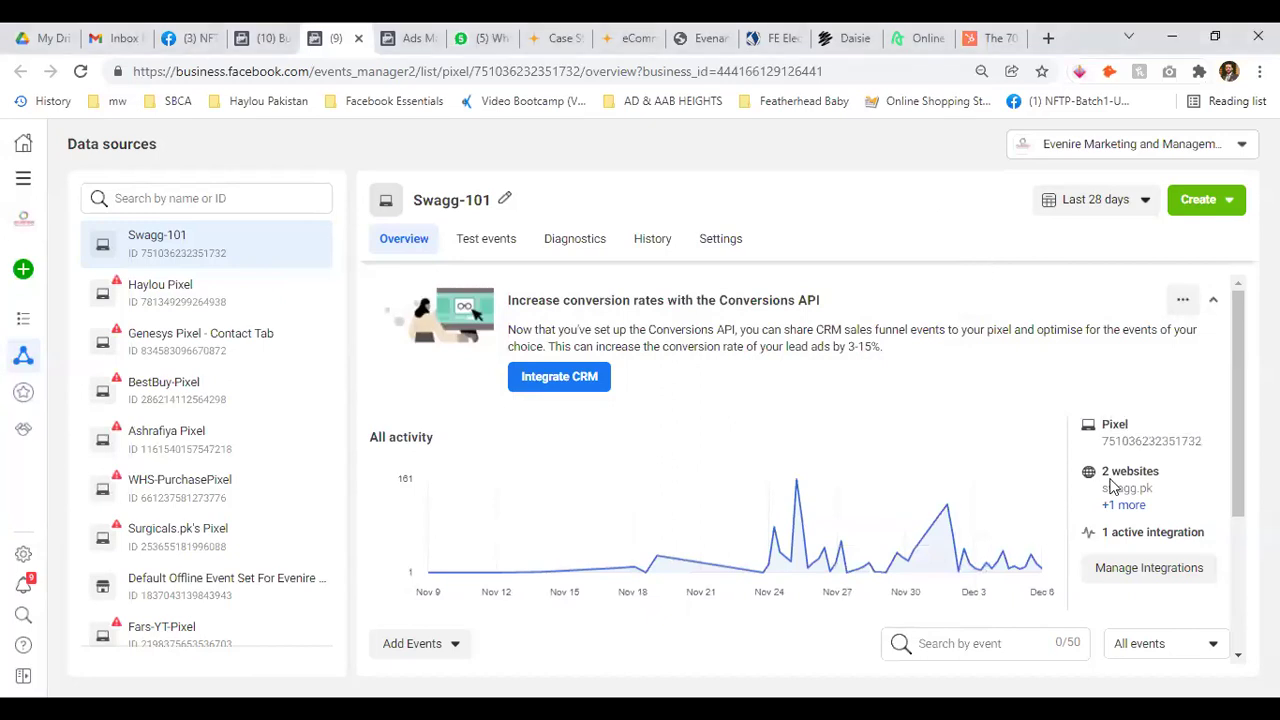
scroll(1177, 484, "down", 1)
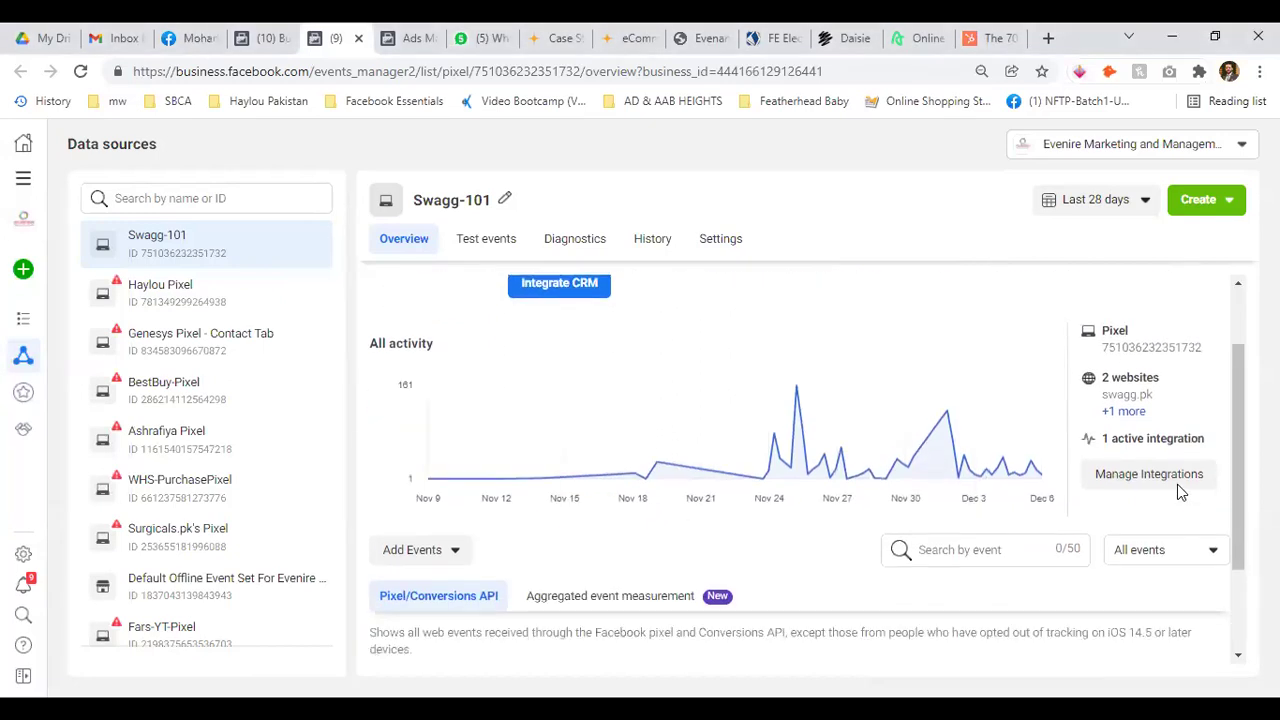
left_click(1118, 411)
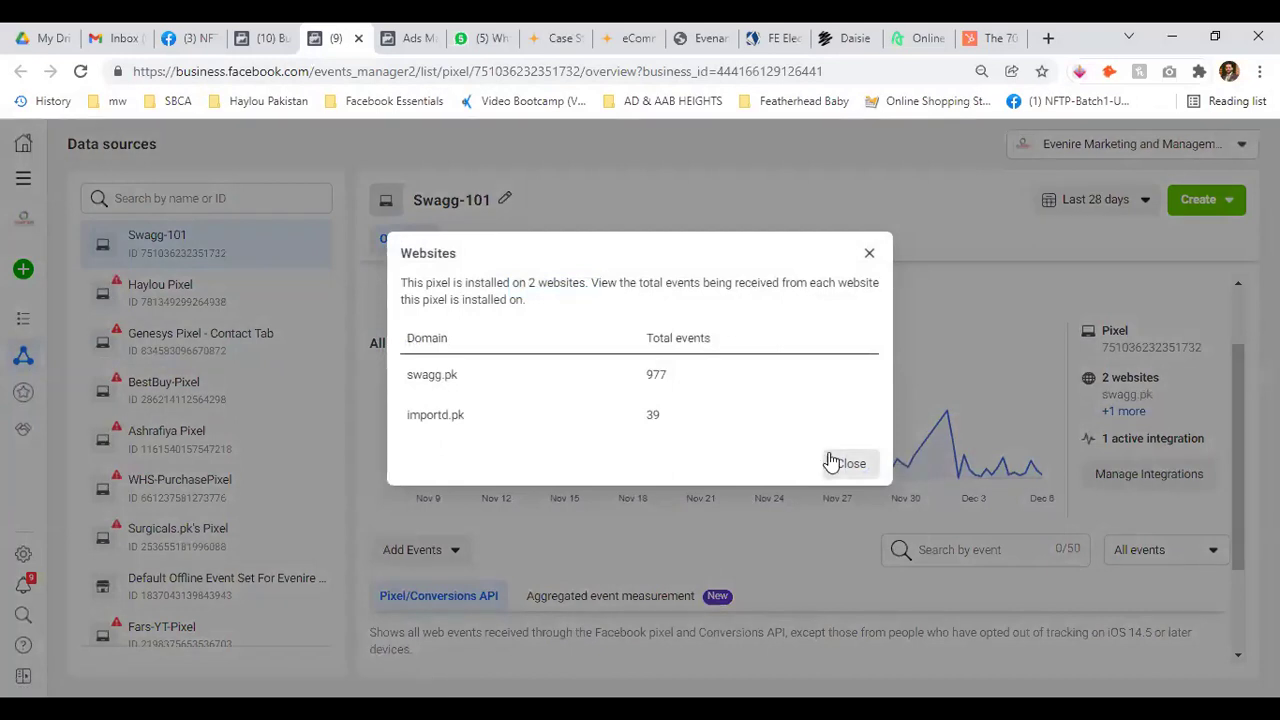
left_click(851, 466)
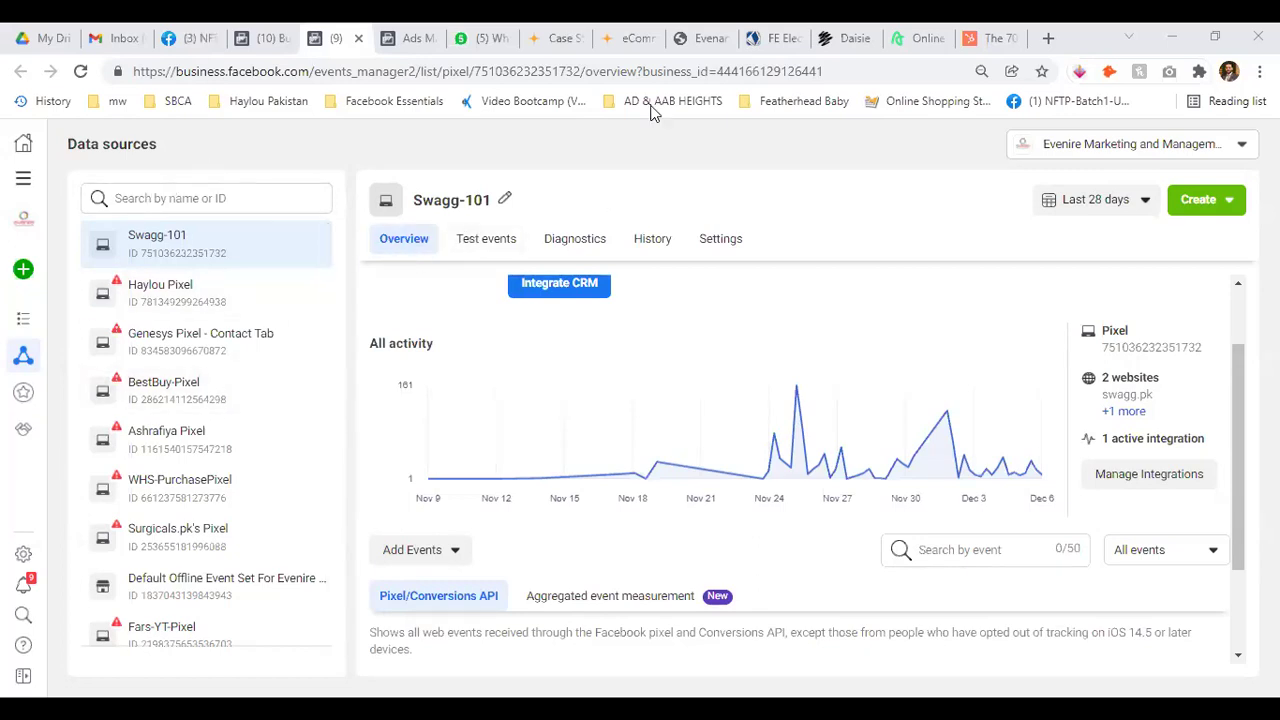
Return to the Swagg-101 pixel overview and scroll down through its activity
left_click(262, 38)
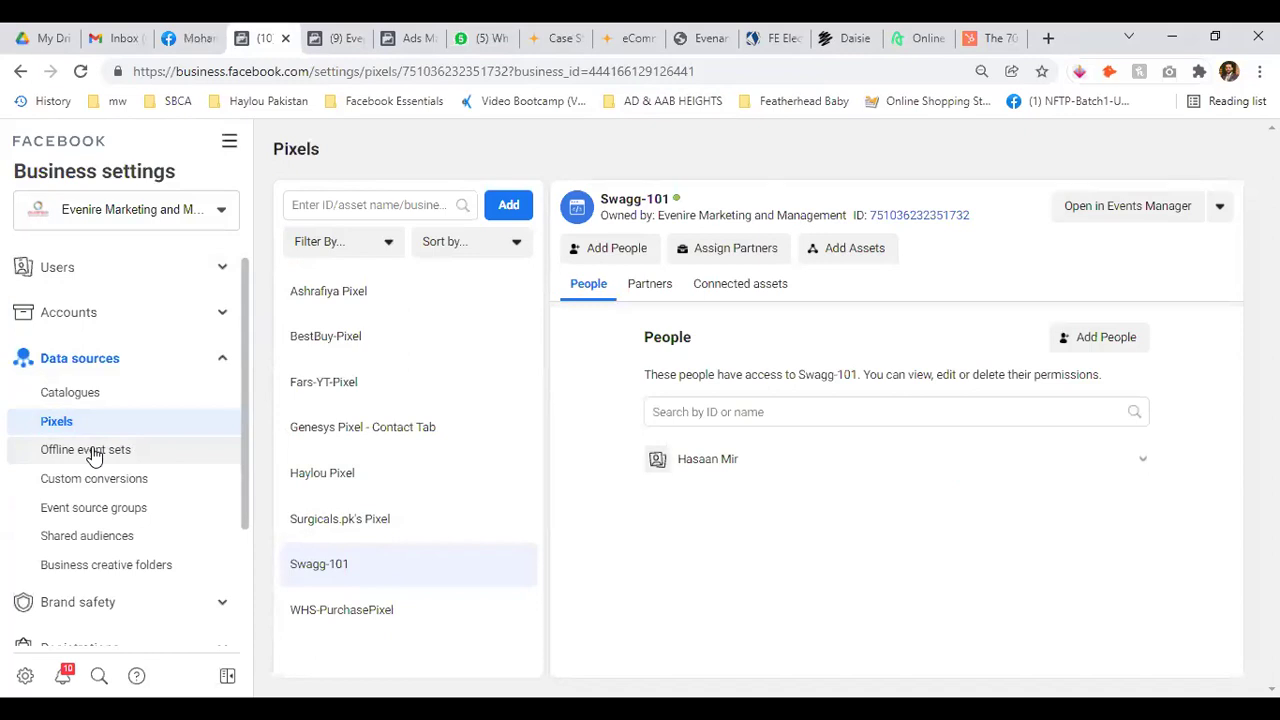
left_click(337, 36)
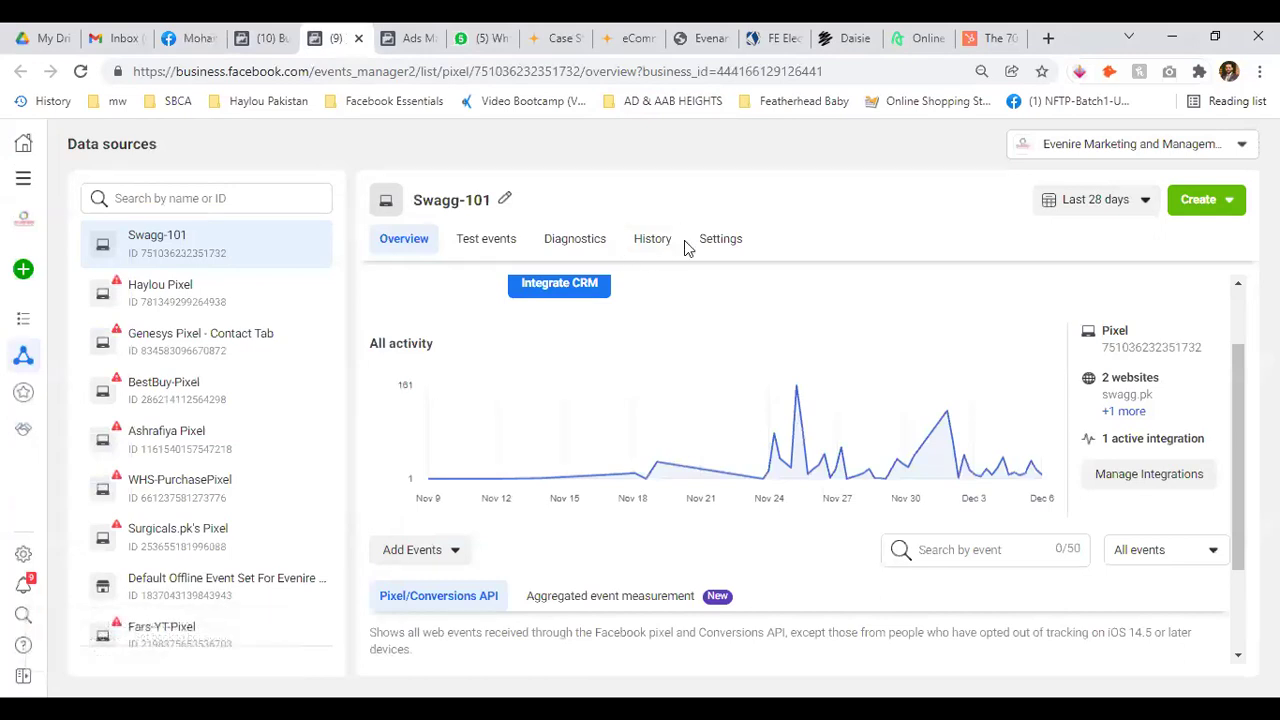
scroll(560, 470, "down", 3)
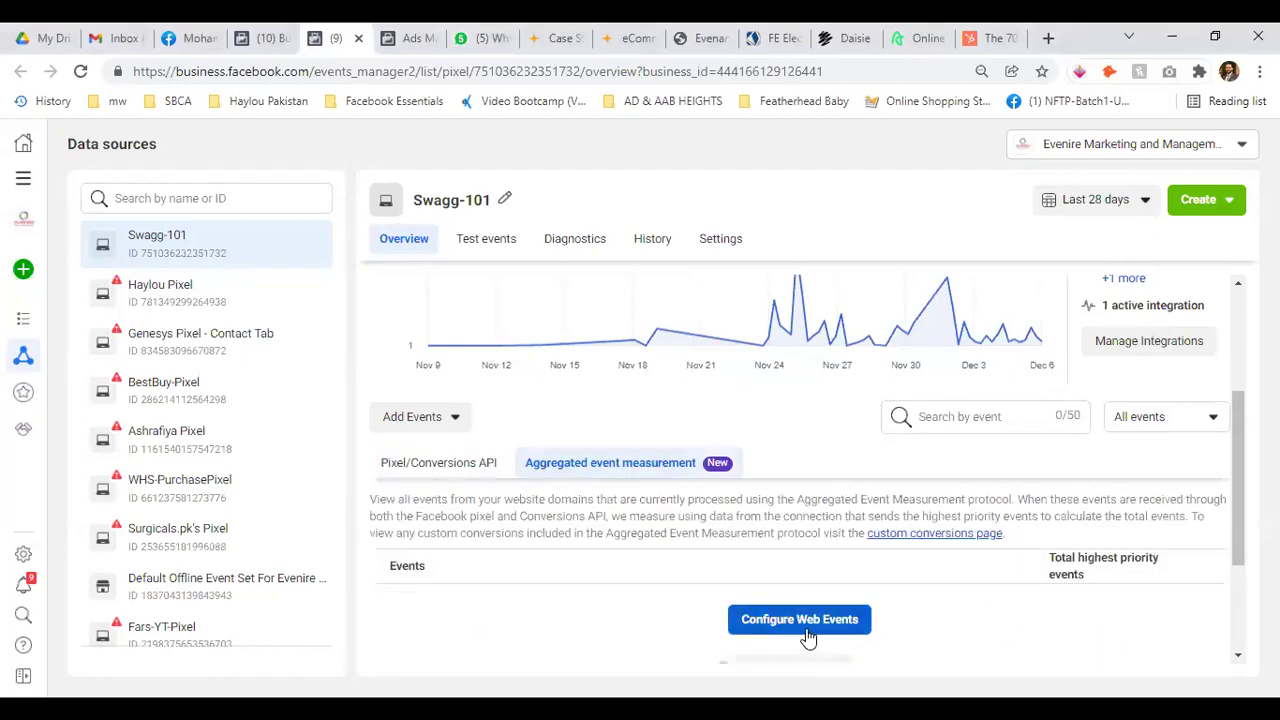
Browse the Swagg-101 pixel's Test events, History and Settings pages, then close Events Manager
left_click(440, 462)
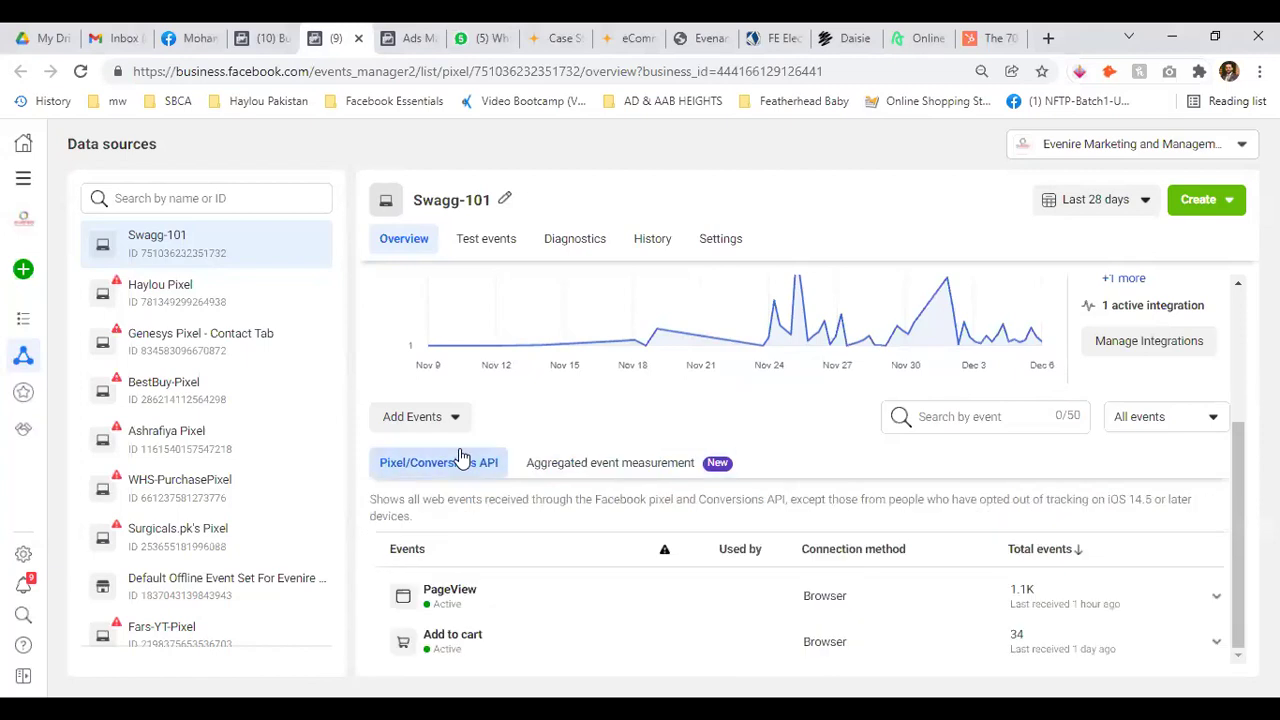
left_click(486, 243)
left_click(640, 243)
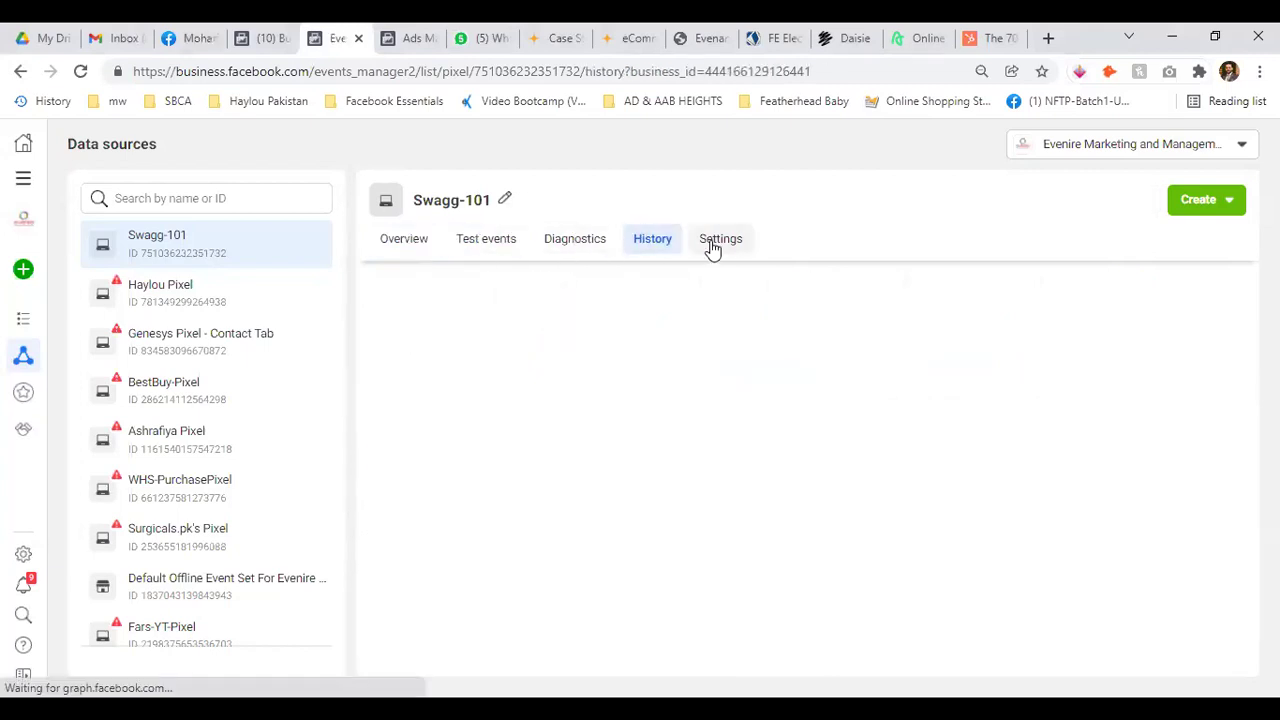
left_click(730, 242)
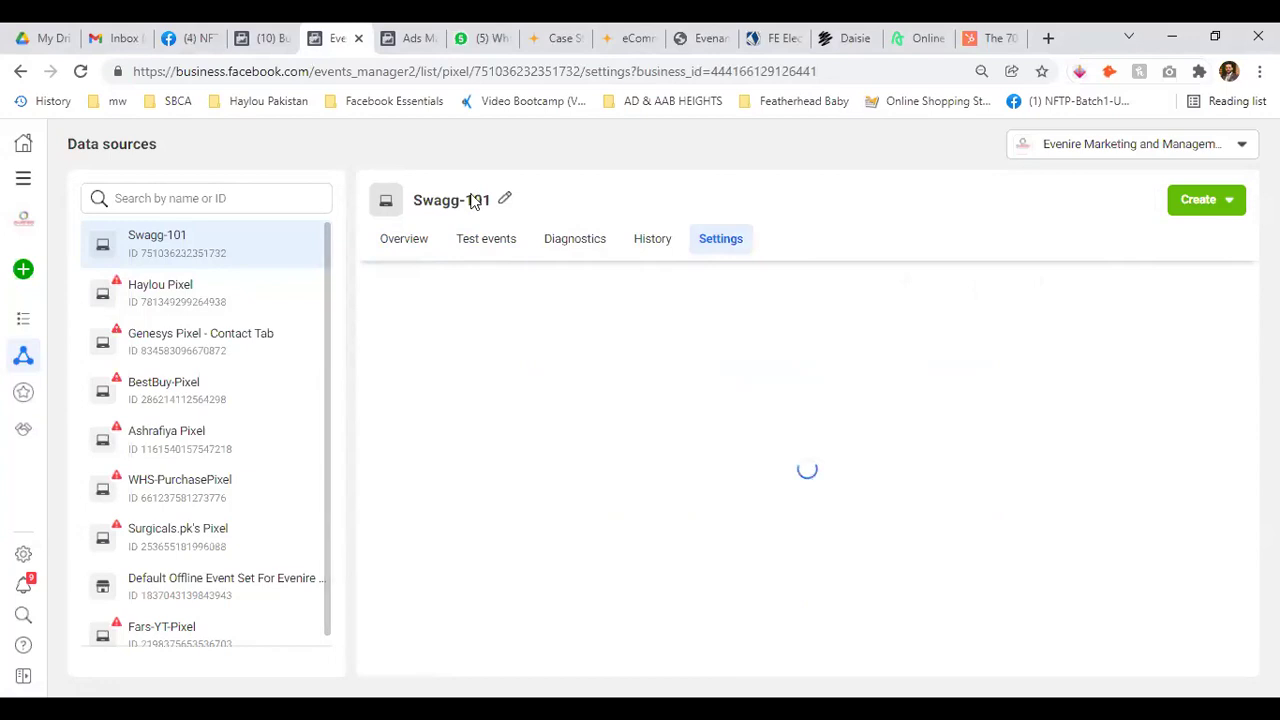
scroll(616, 511, "down", 1)
scroll(616, 511, "down", 15)
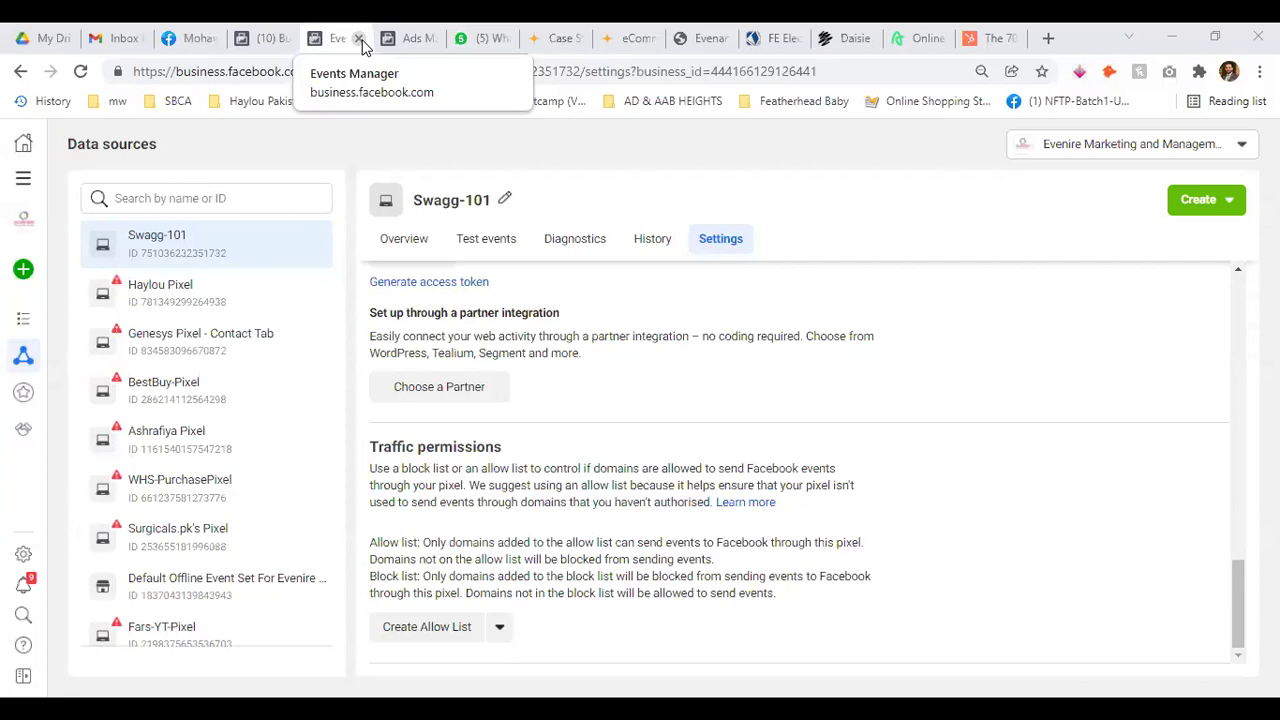
left_click(358, 38)
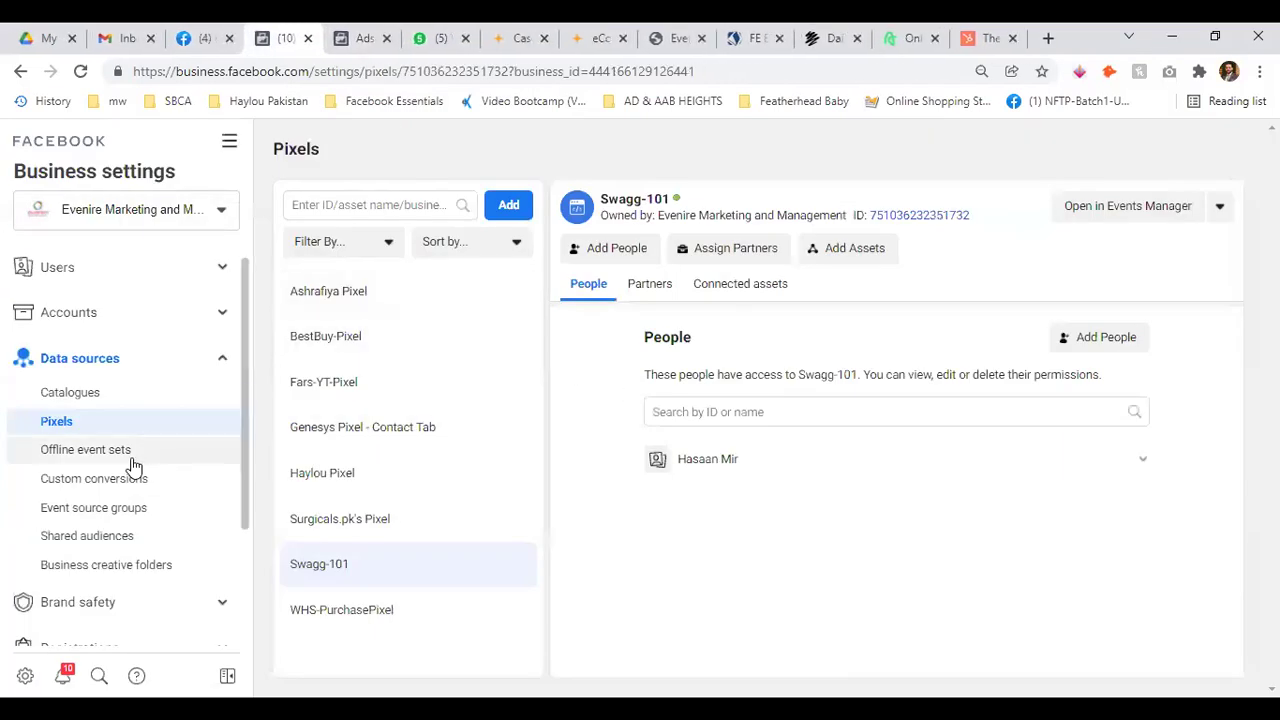
Open the Default Offline Event Set from Offline event sets in Events Manager
left_click(126, 452)
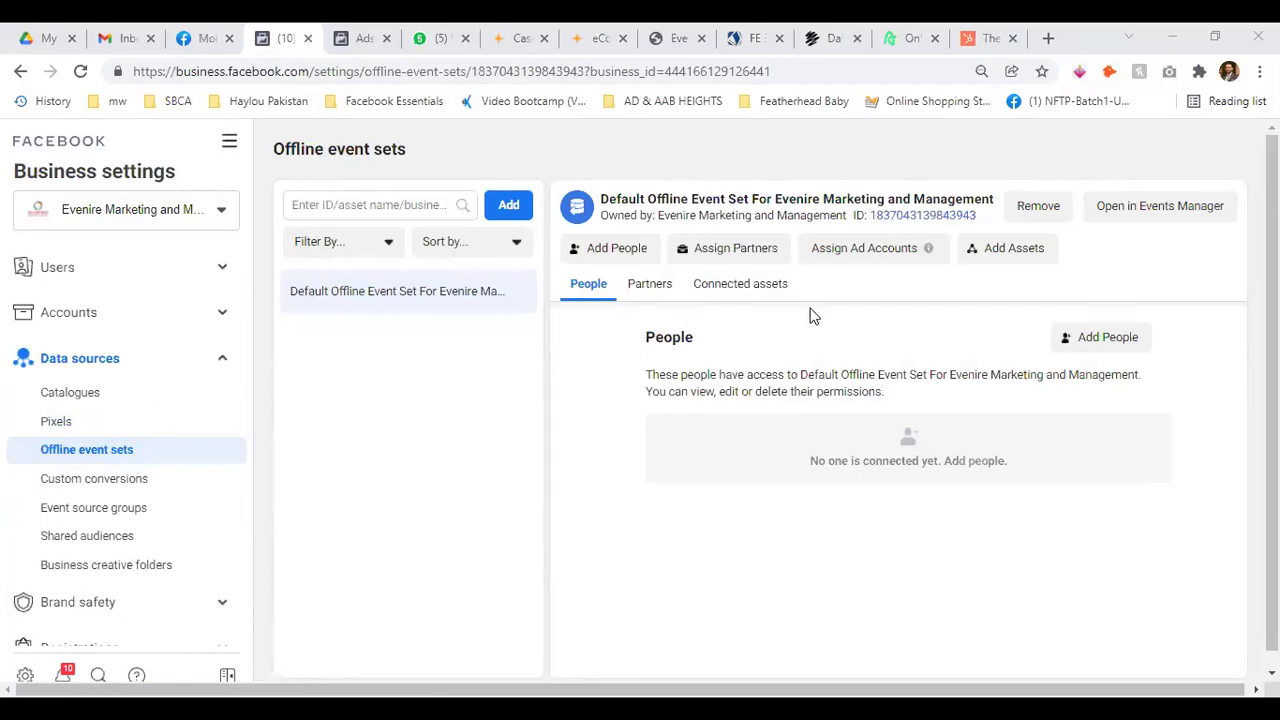
left_click(1157, 212)
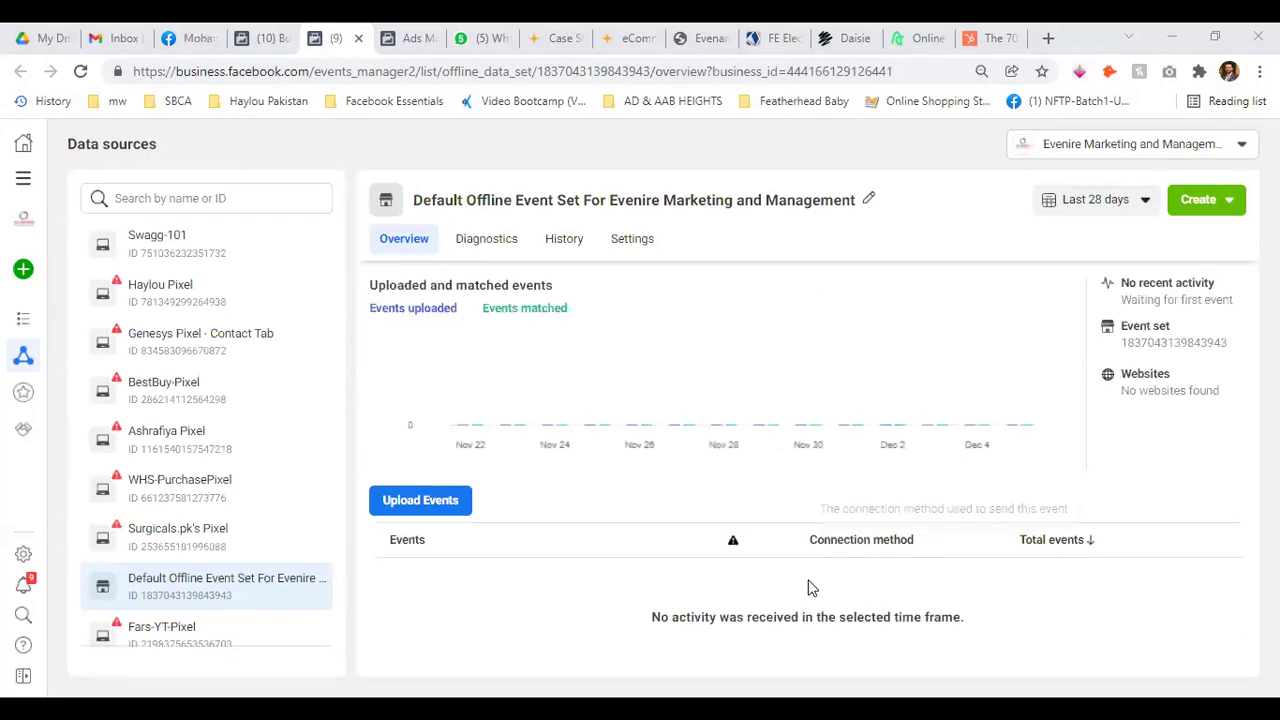
Start an offline events upload and accept the Facebook Business Tools Terms
left_click(440, 500)
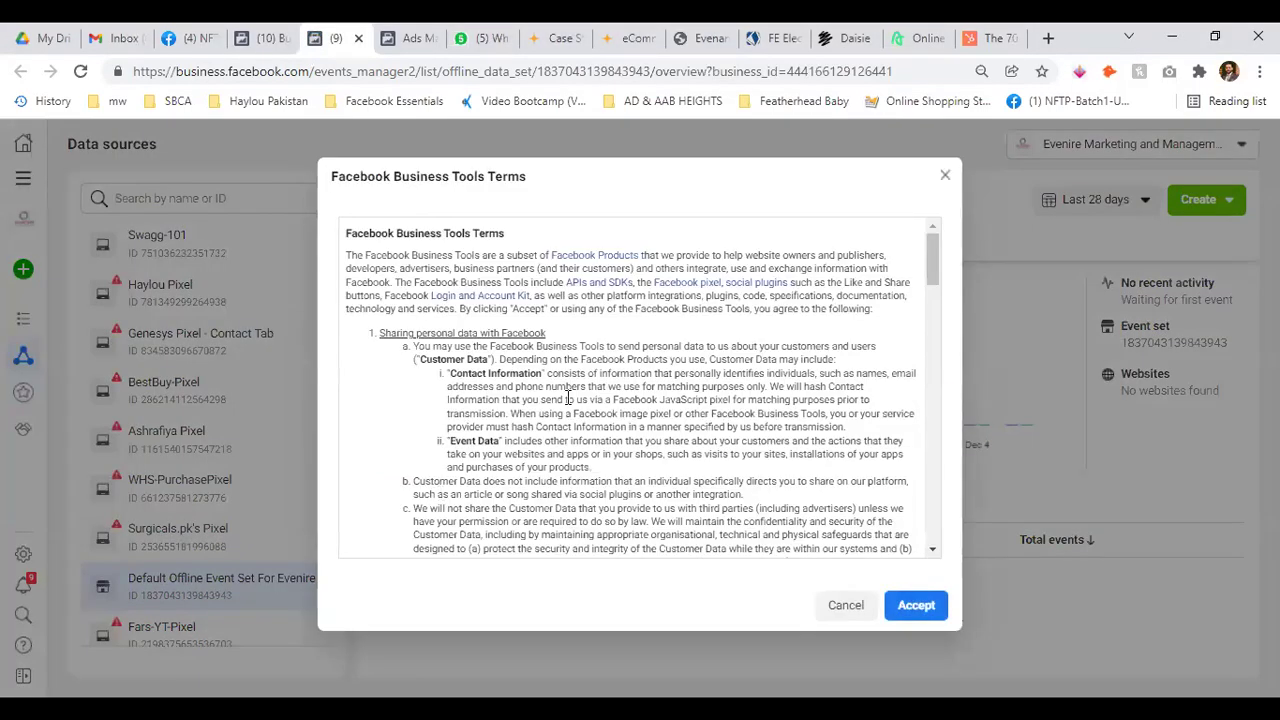
scroll(600, 400, "down", 10)
scroll(650, 400, "down", 5)
left_click(918, 606)
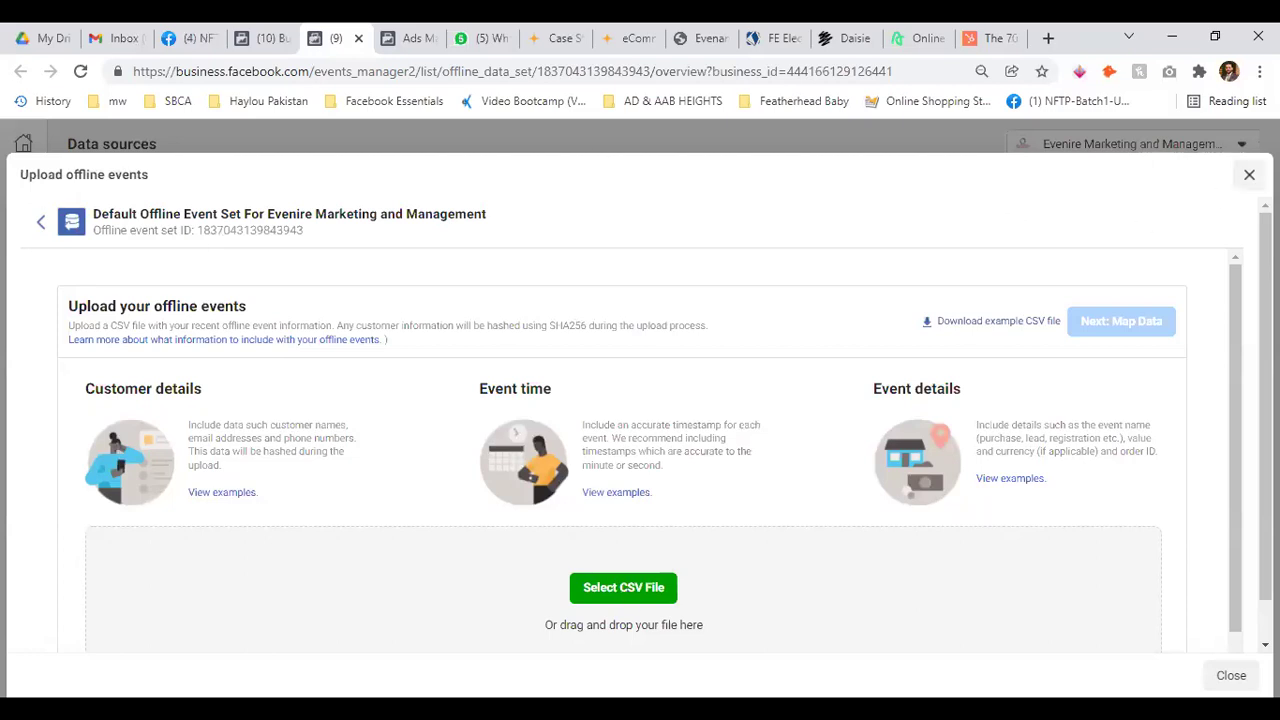
Cancel the offline event upload and return to the Business settings tab
left_click(1249, 174)
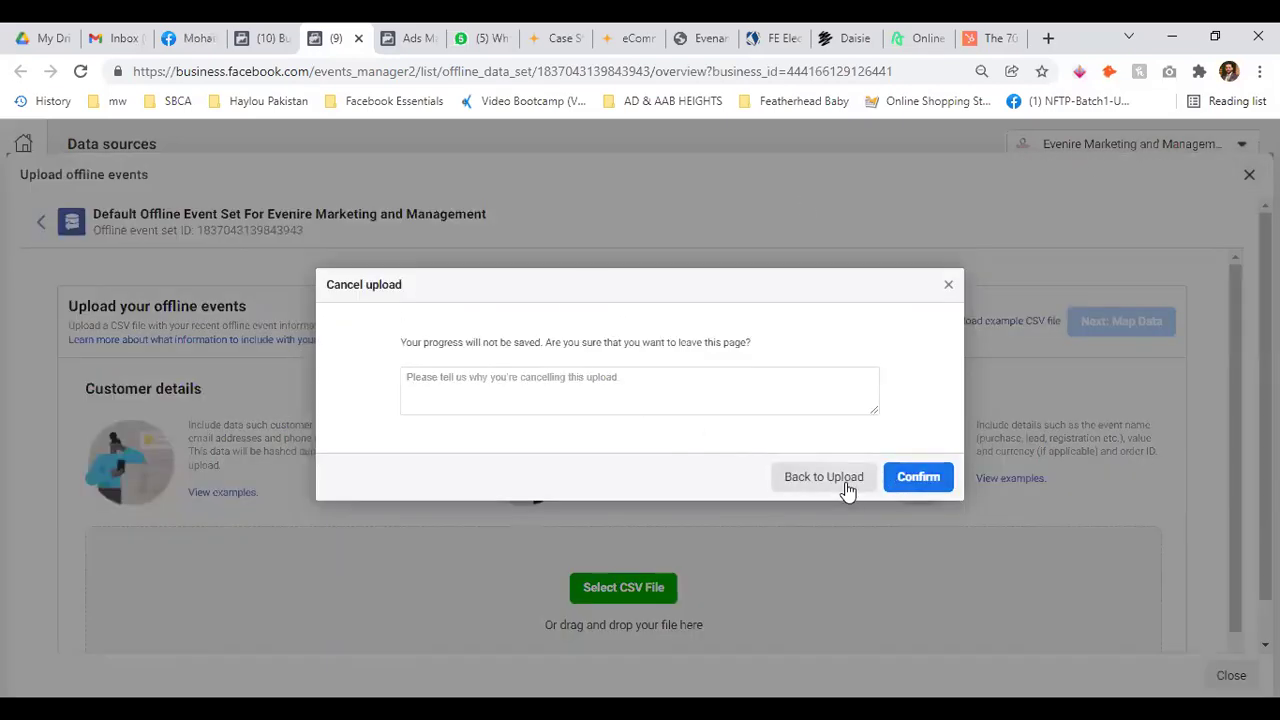
left_click(950, 287)
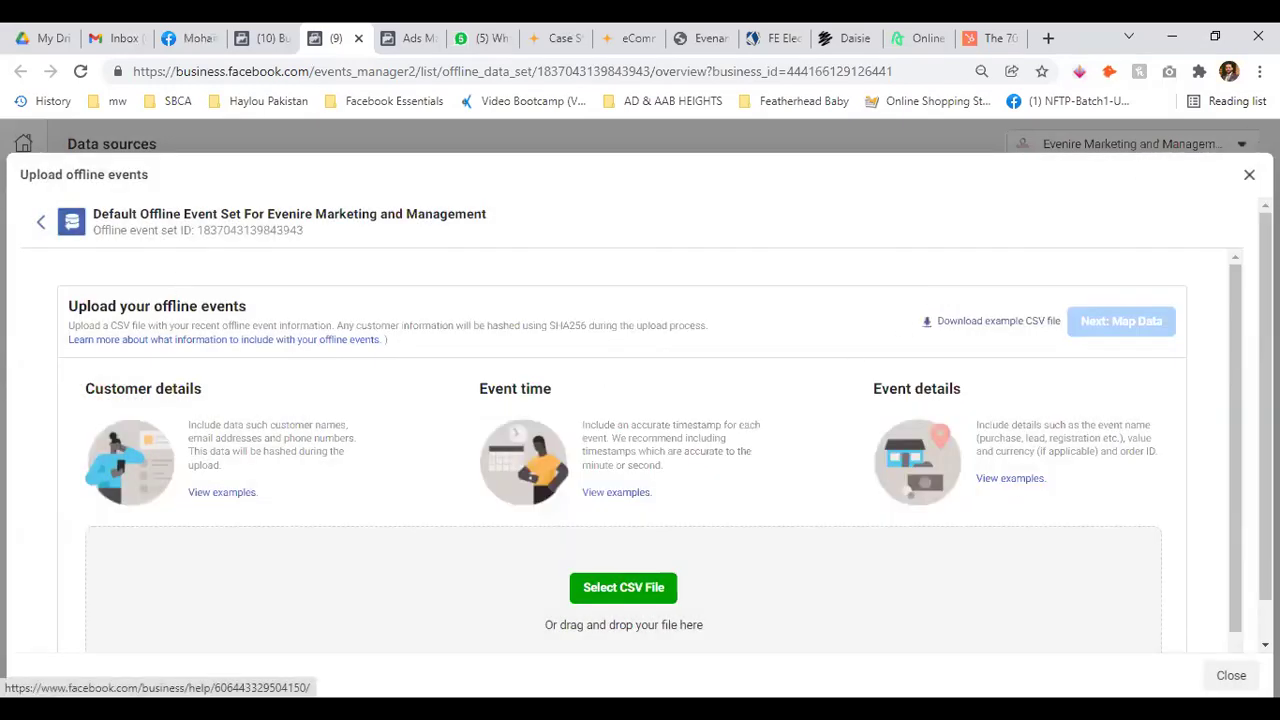
left_click(1249, 174)
left_click(915, 477)
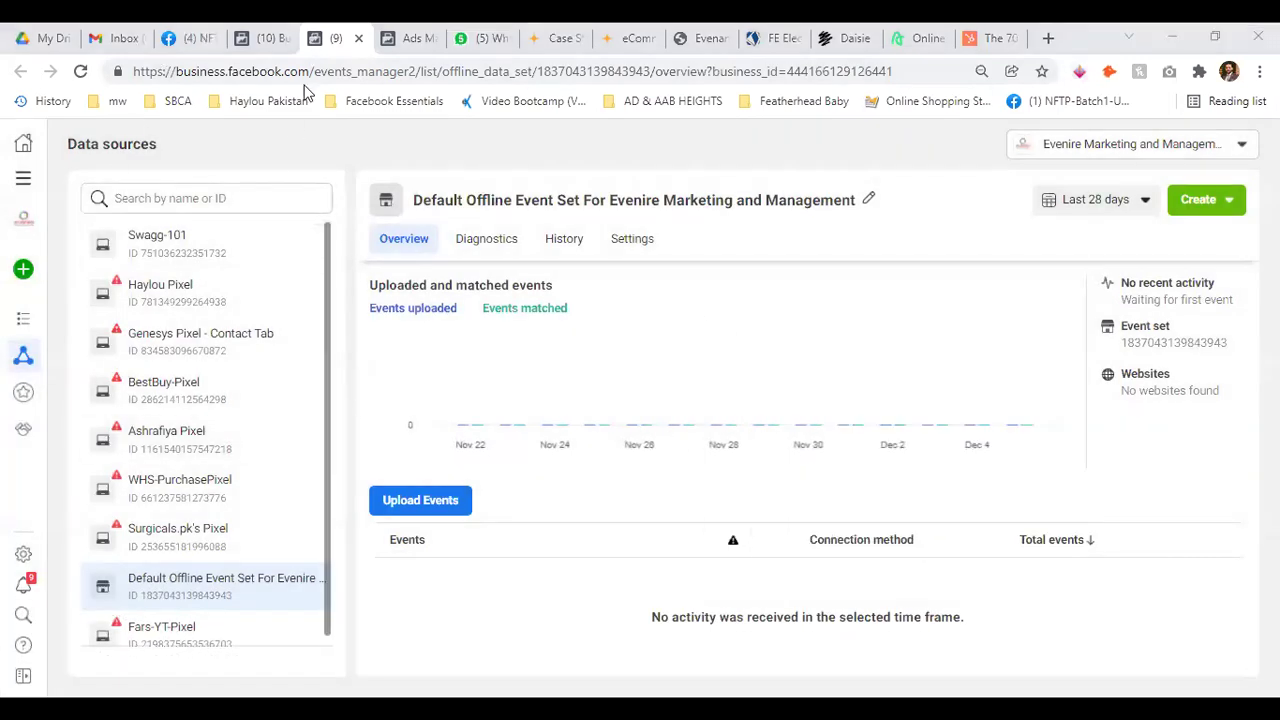
left_click(265, 36)
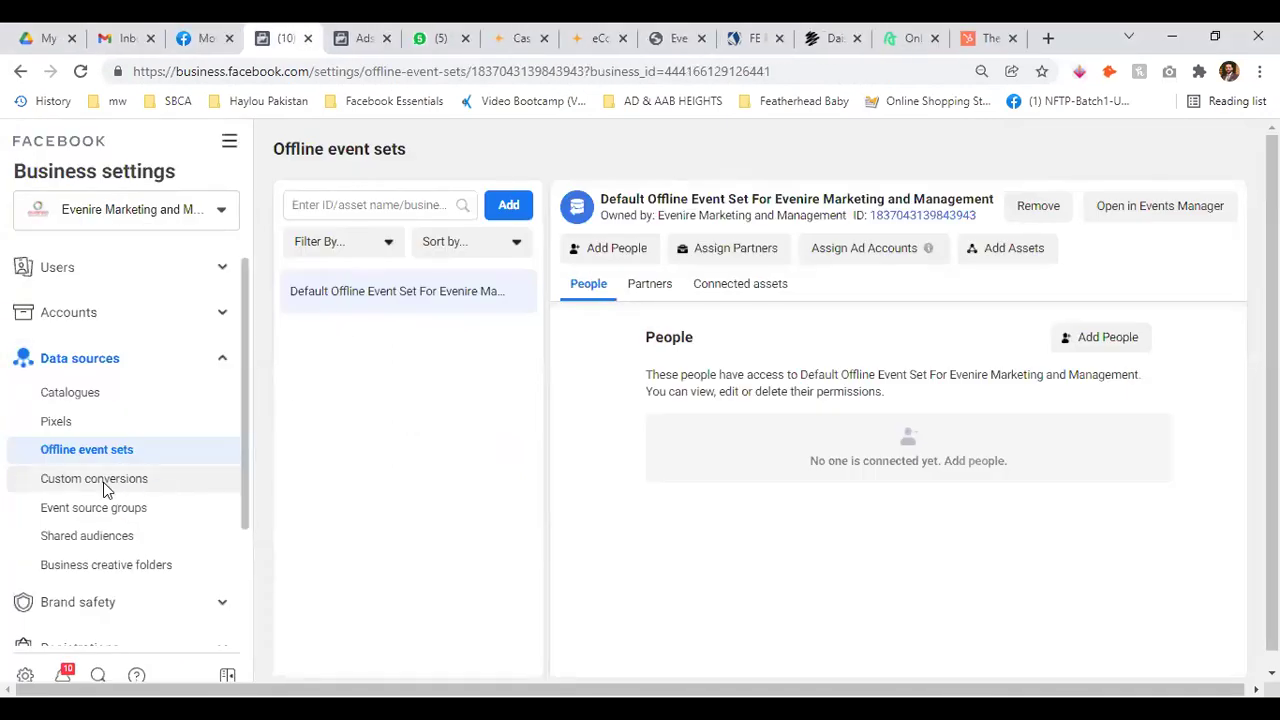
Open the Custom conversions page under Data sources
left_click(112, 480)
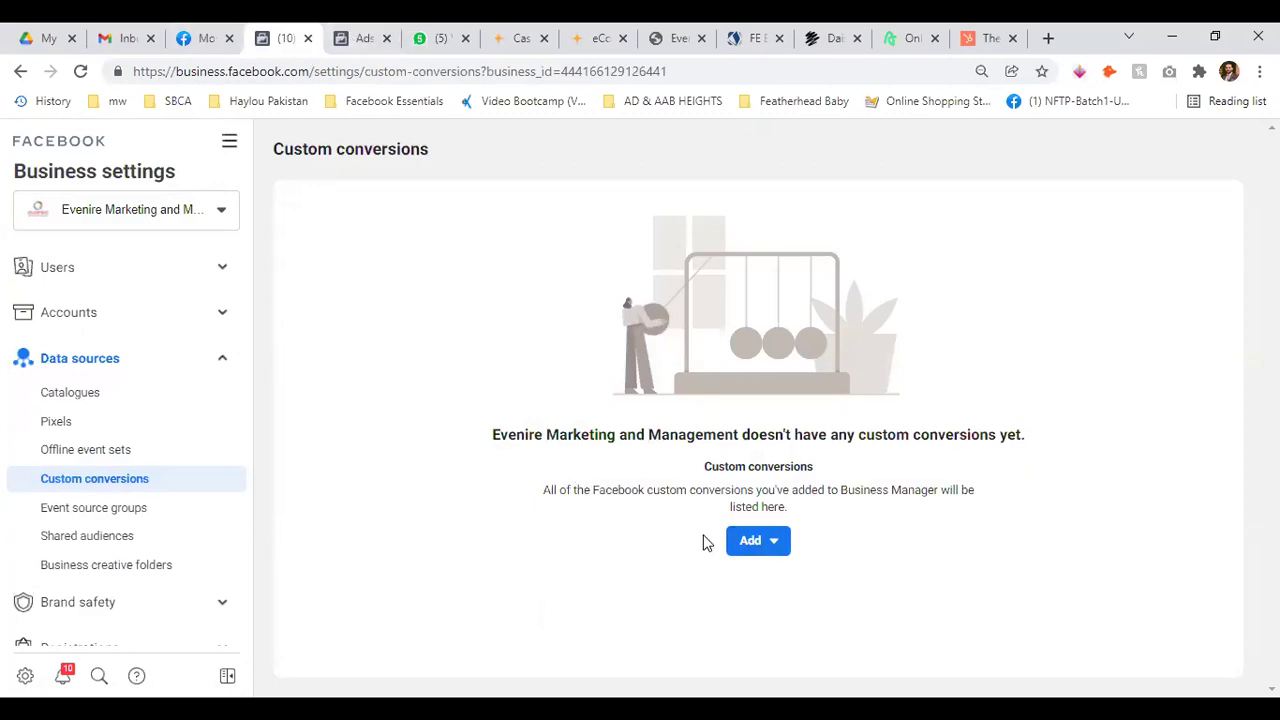
Begin adding an existing custom conversion by ID, then cancel the dialog
left_click(752, 540)
left_click(820, 420)
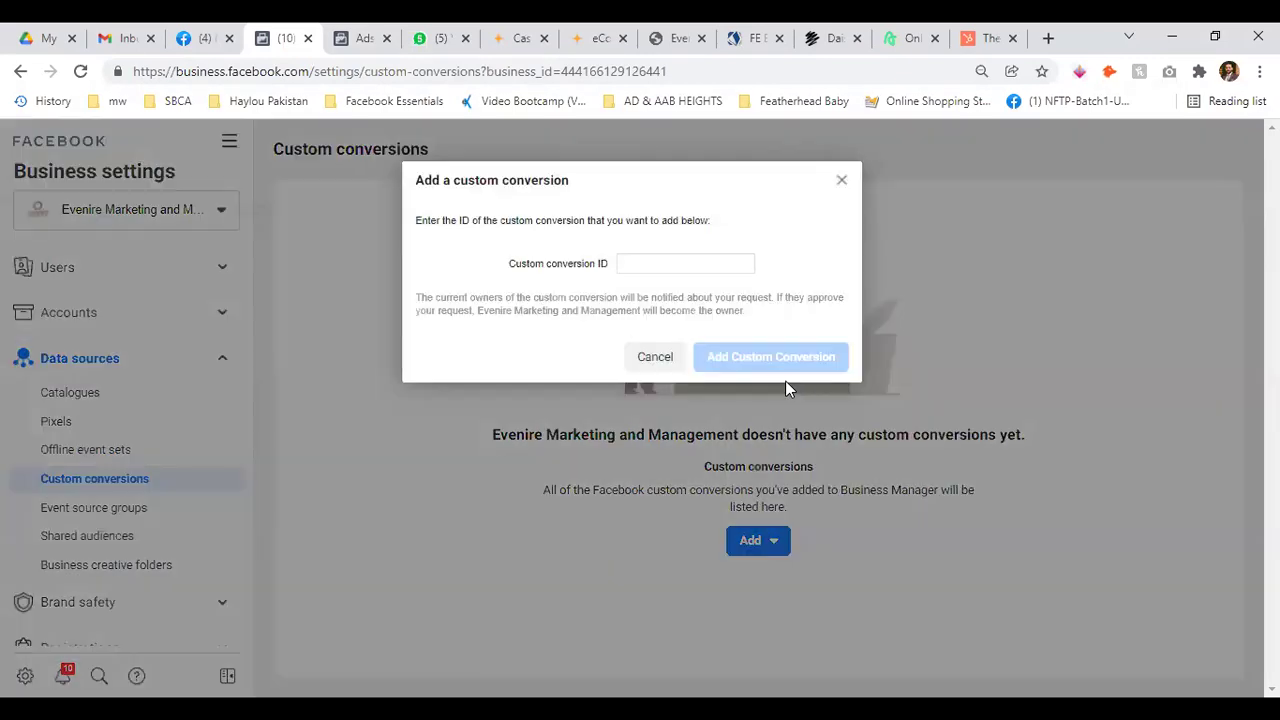
left_click(652, 263)
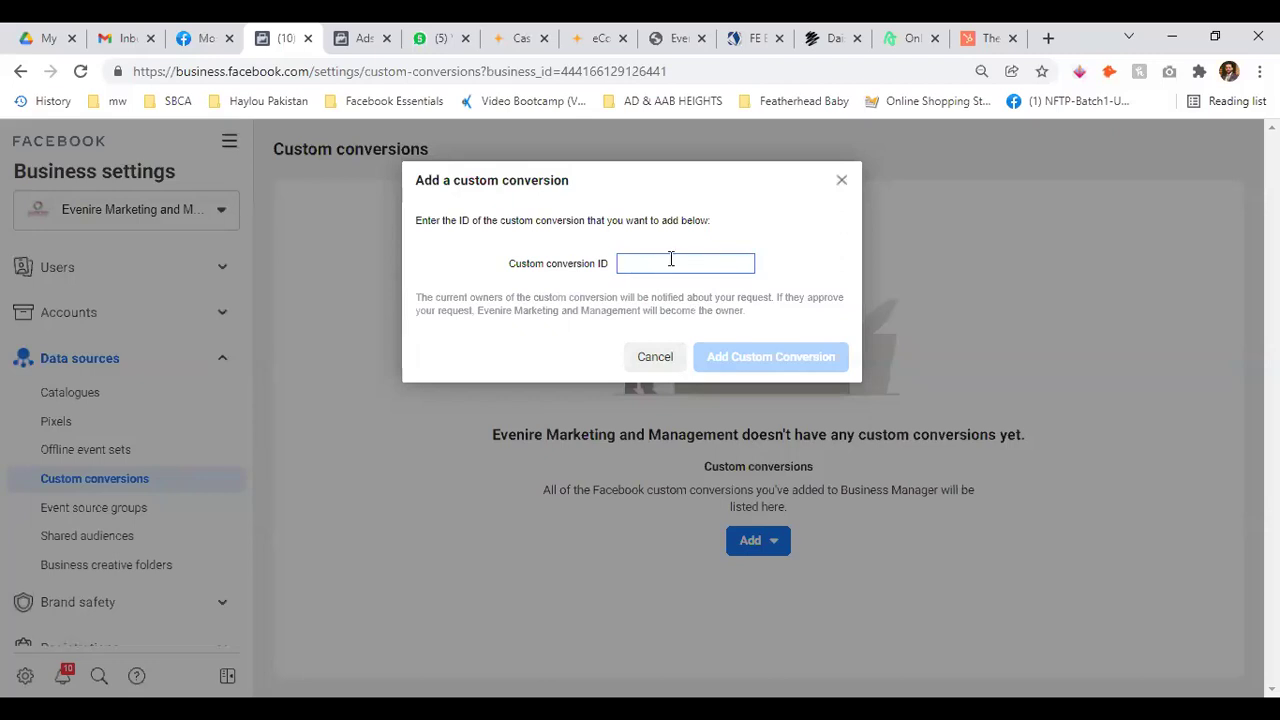
left_click(655, 360)
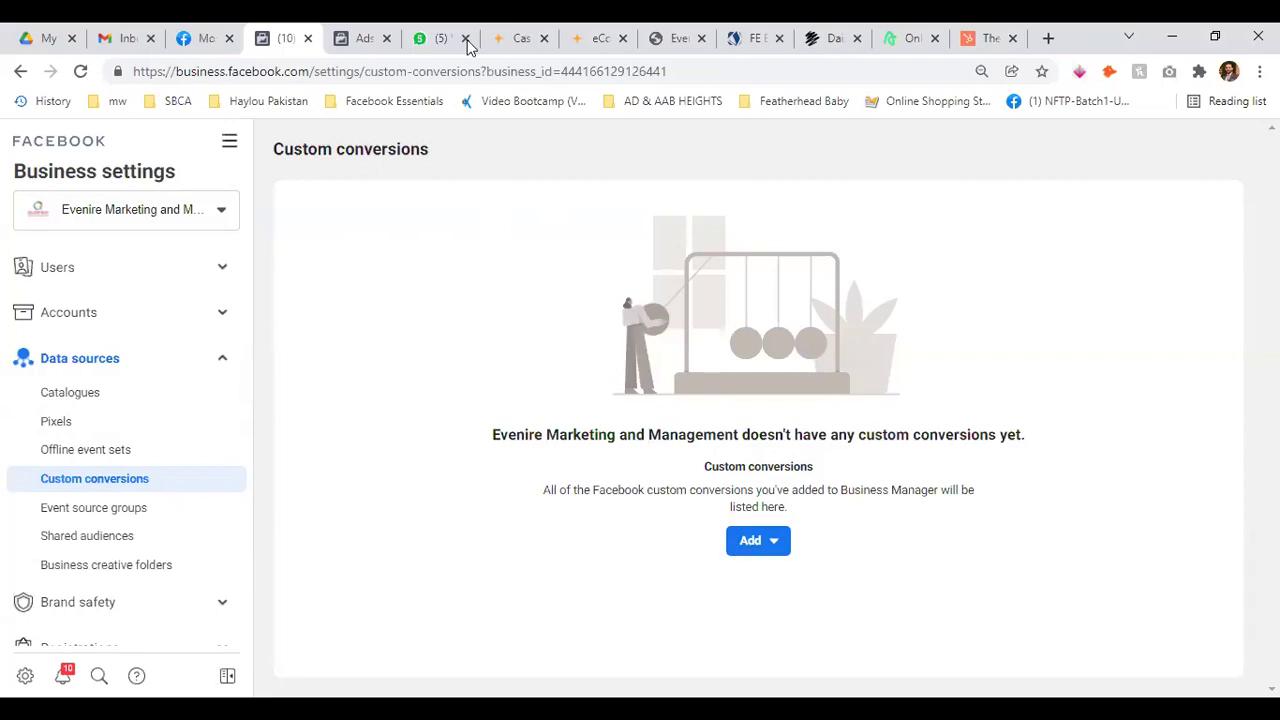
Glance at the Ads Manager campaigns tab, then open Event source groups in Business settings
left_click(356, 38)
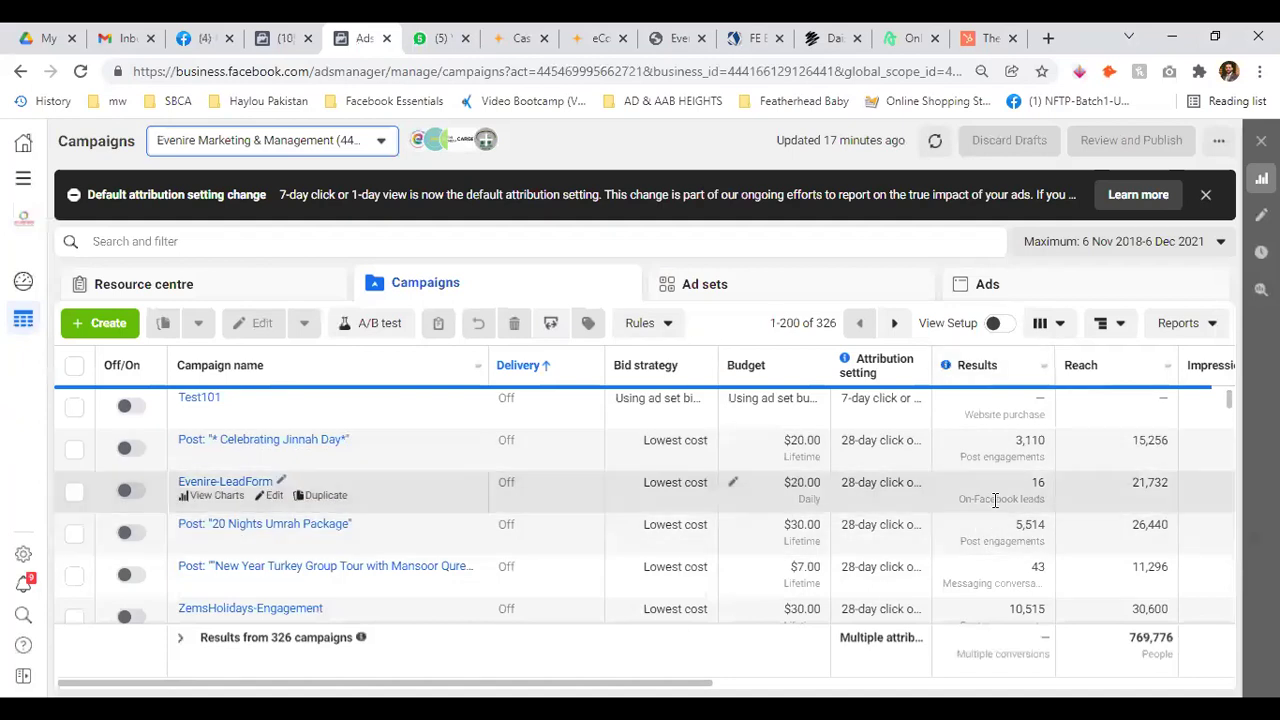
left_click(290, 38)
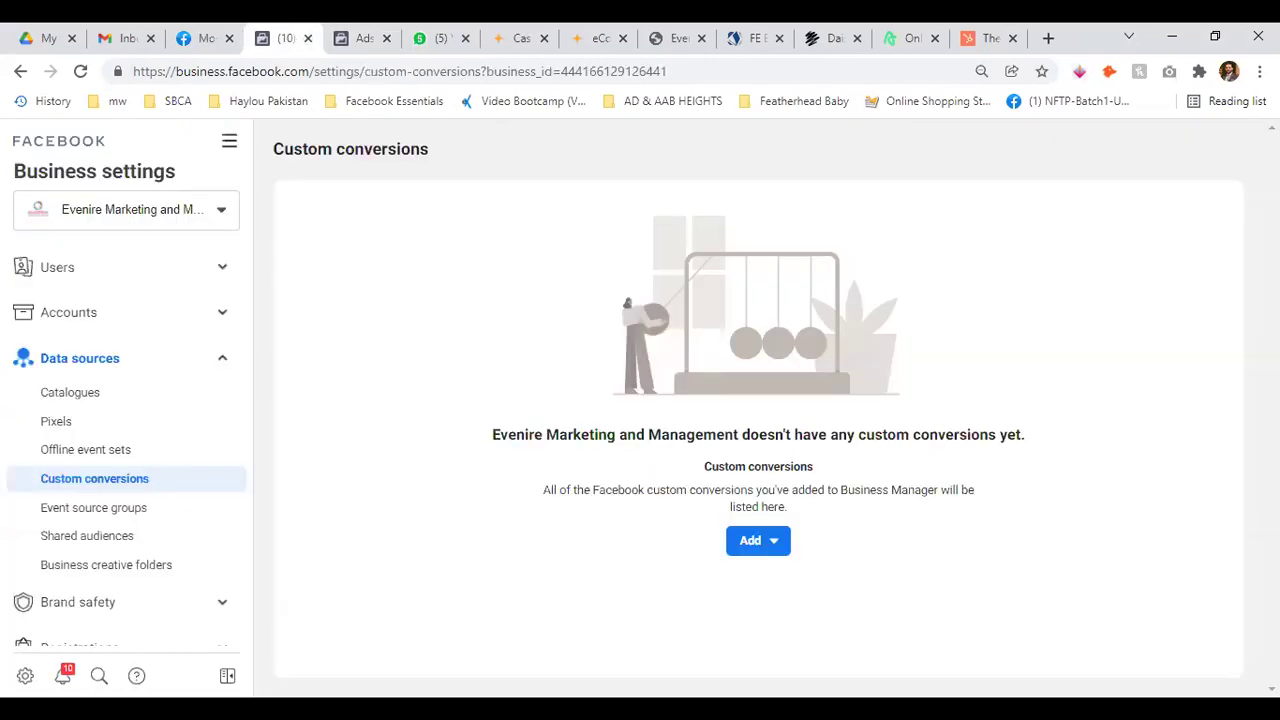
left_click(103, 510)
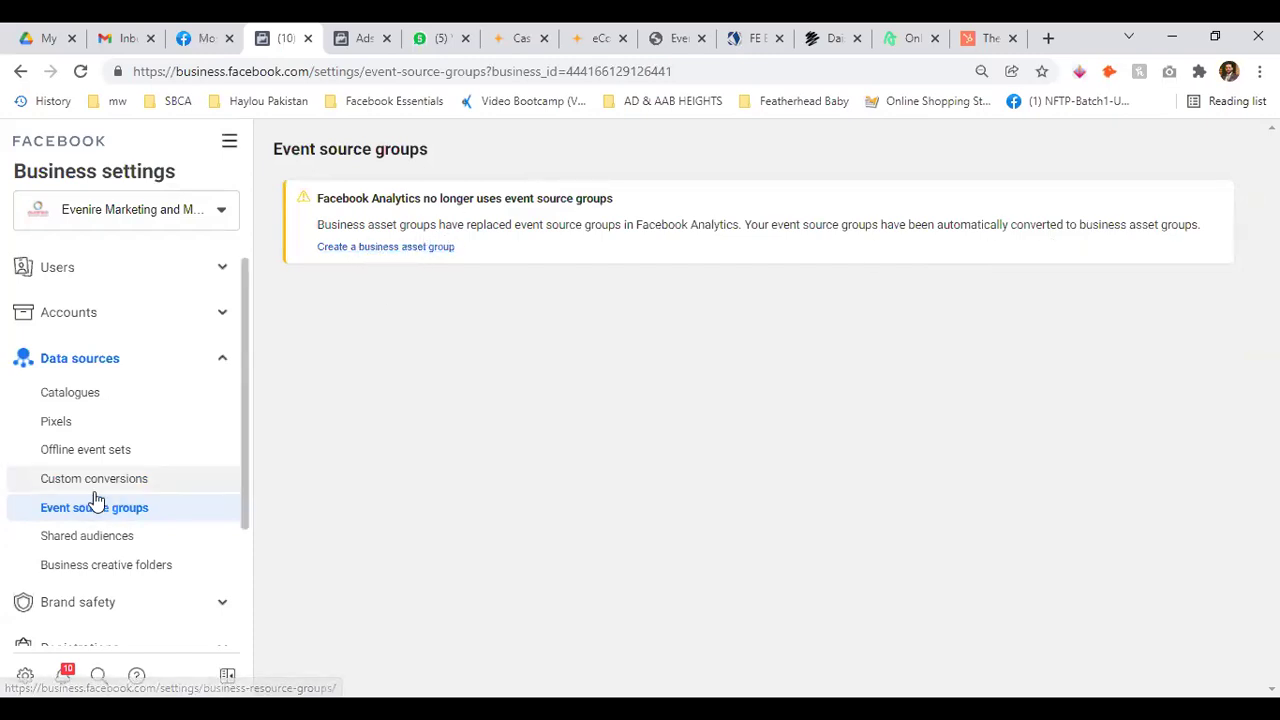
Open Shared audiences under Data sources and confirm the business has none yet
left_click(90, 535)
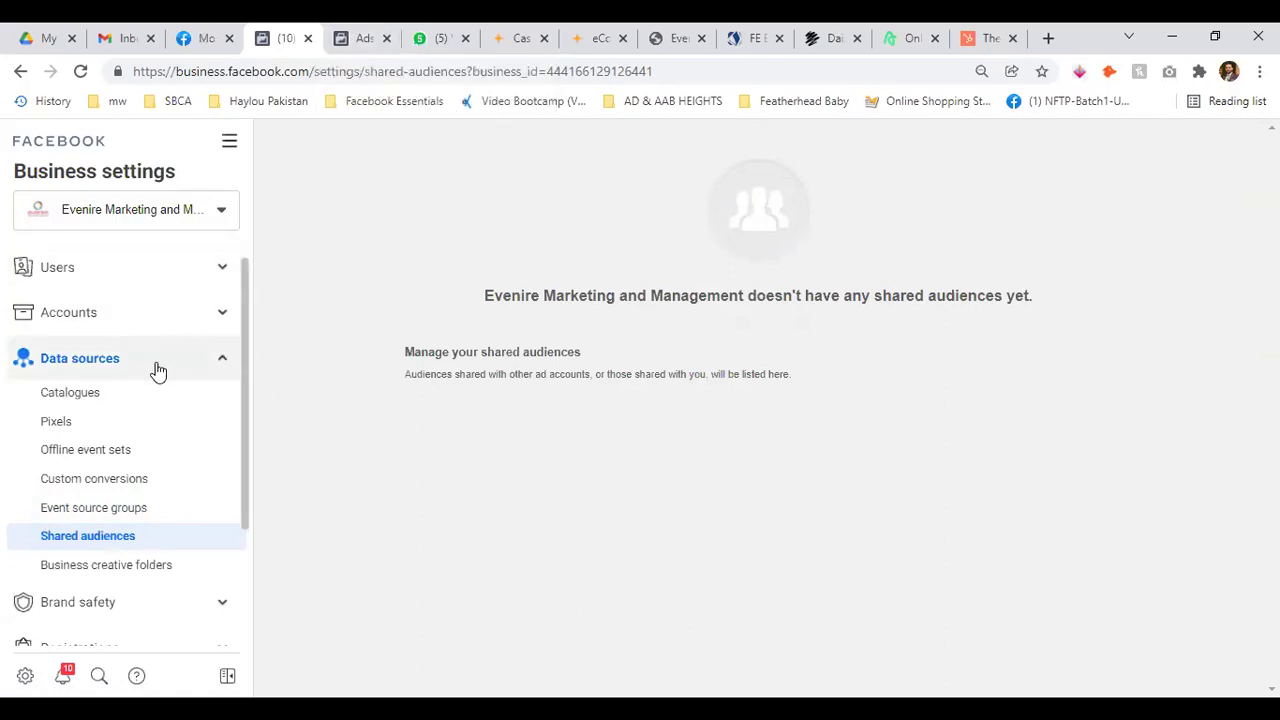
scroll(158, 370, "down", 1)
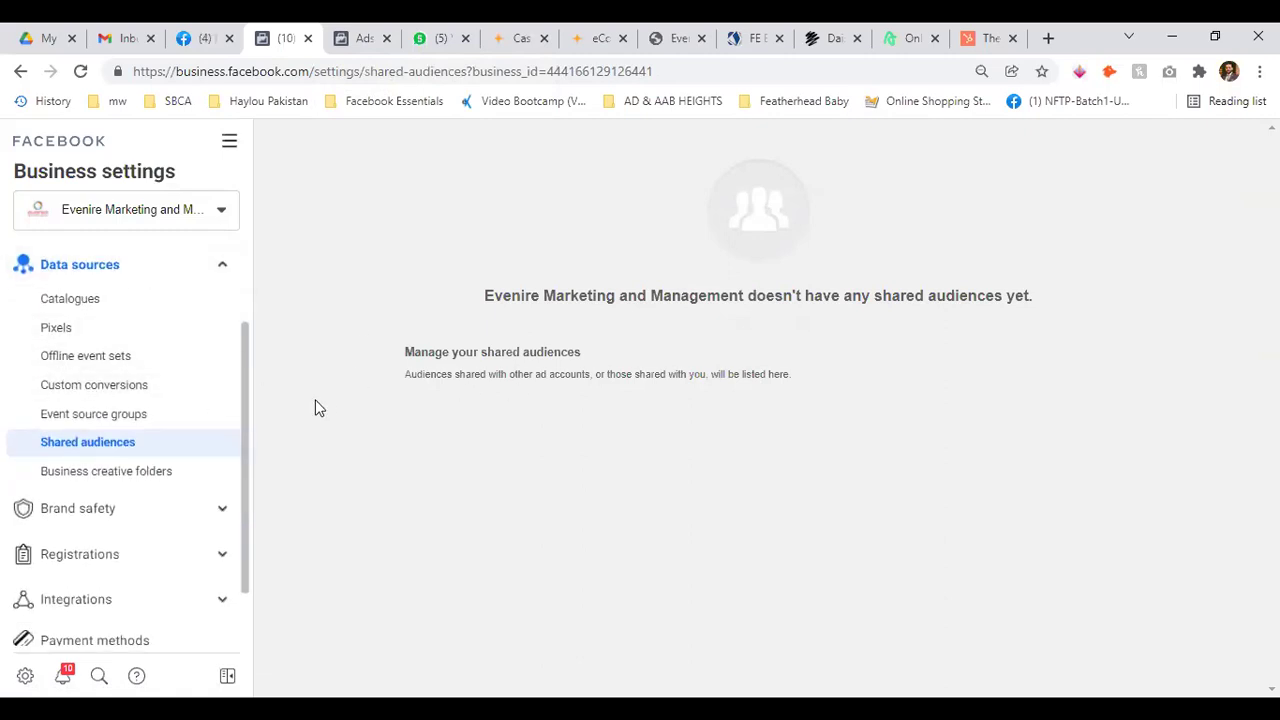
scroll(120, 403, "up", 1)
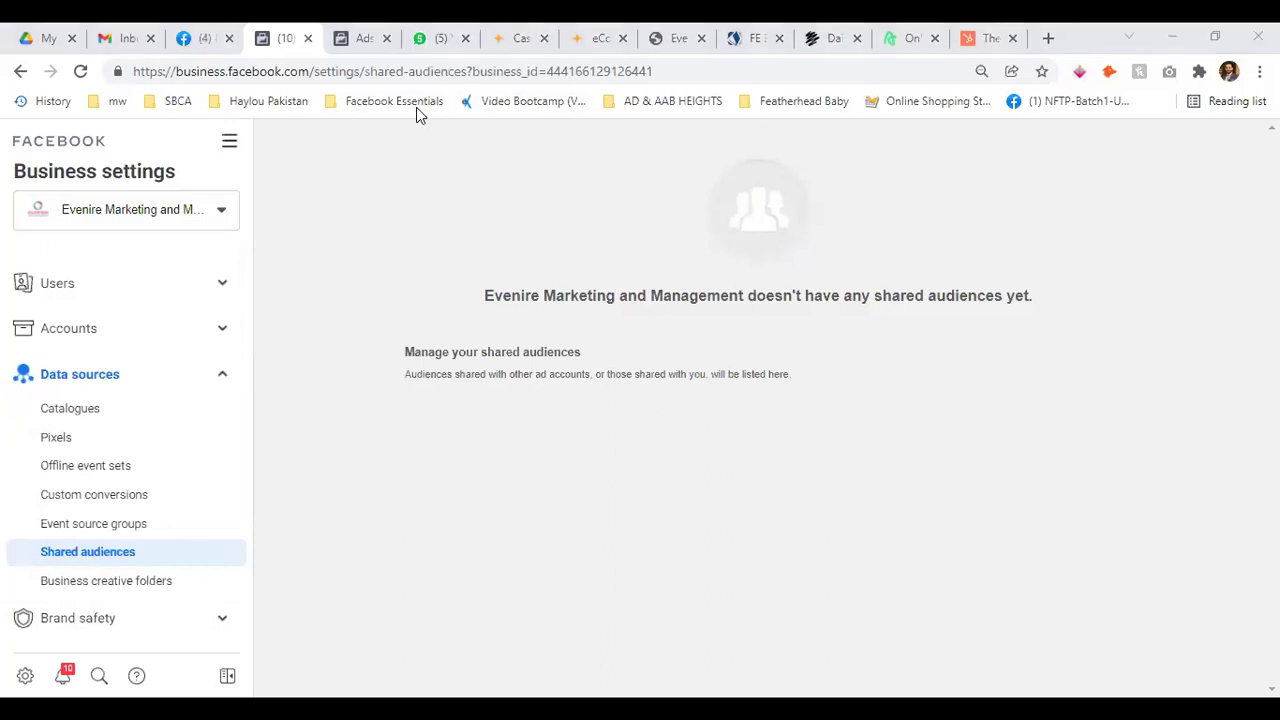
Open Business creative folders, start a new folder, then cancel the folder dialog
left_click(111, 593)
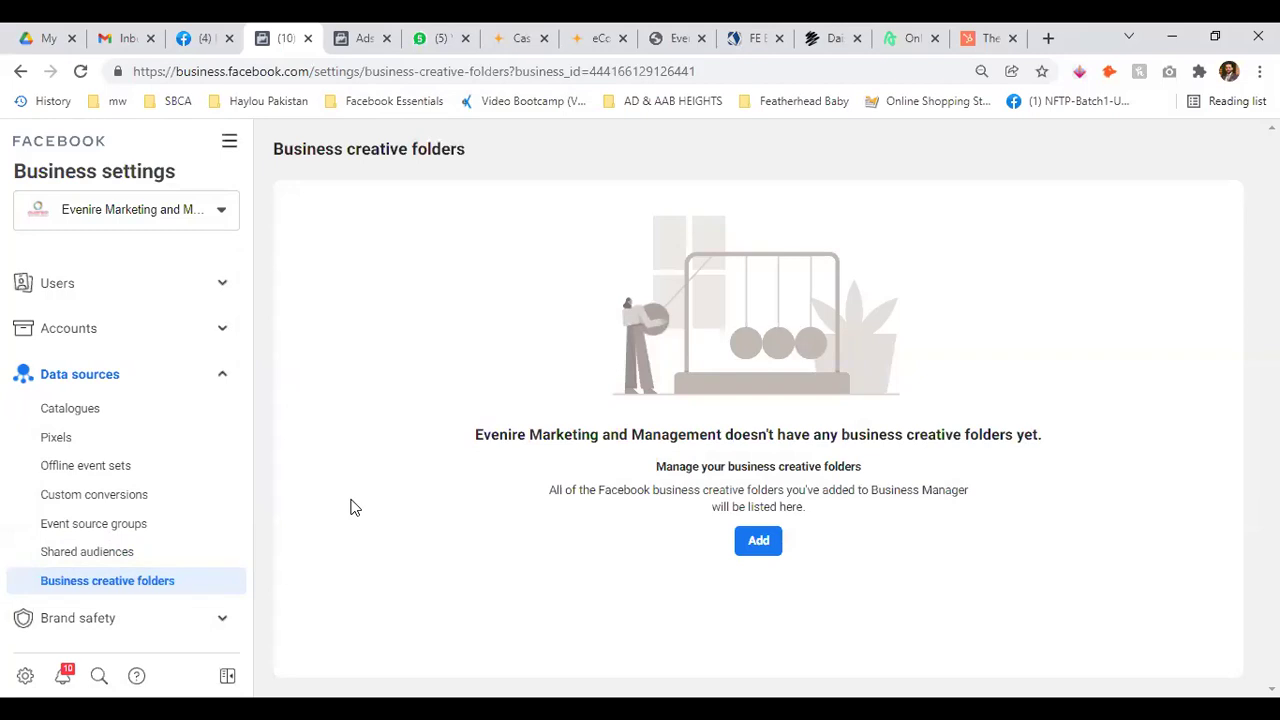
left_click(758, 540)
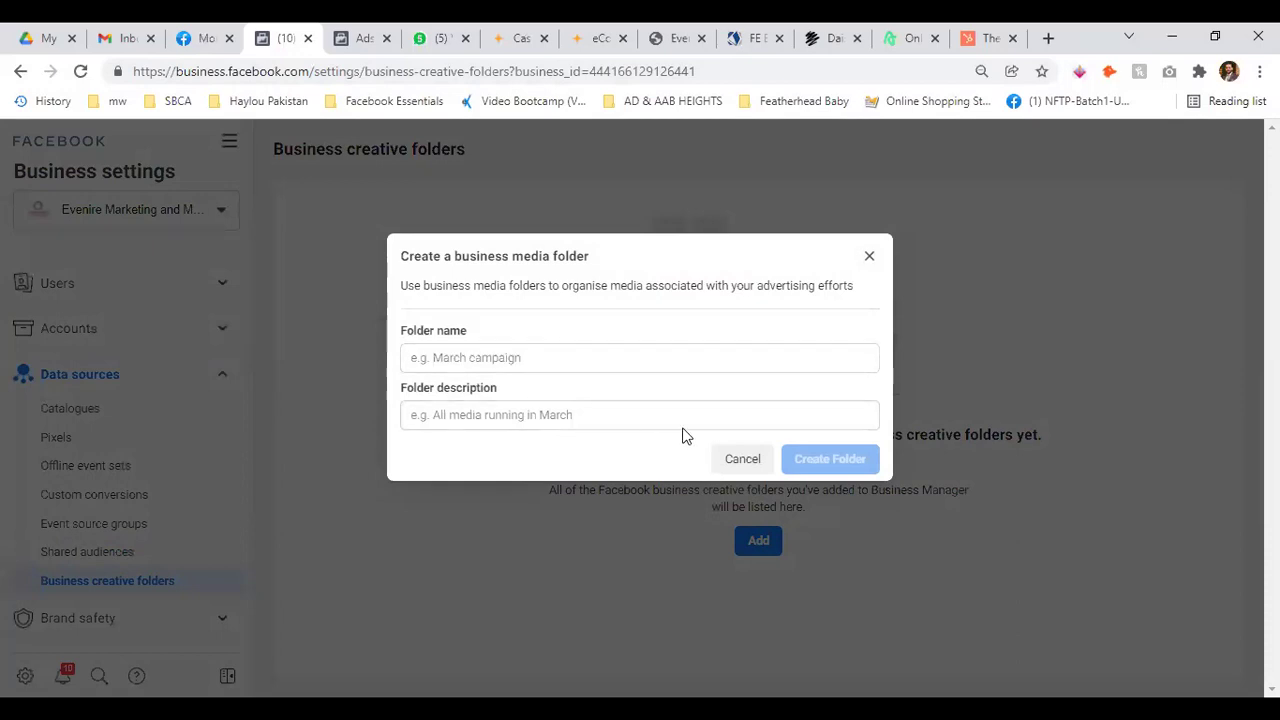
left_click(743, 460)
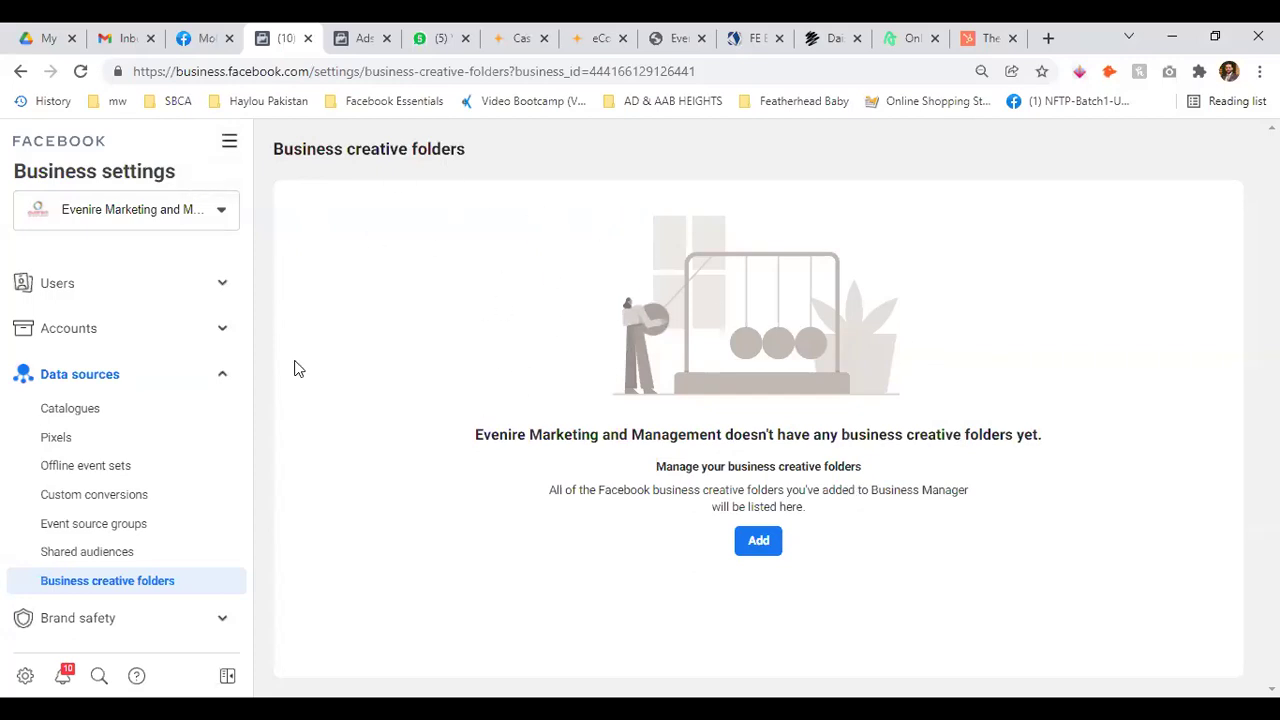
Collapse the Data sources section in the sidebar
scroll(105, 445, "down", 2)
scroll(150, 410, "up", 2)
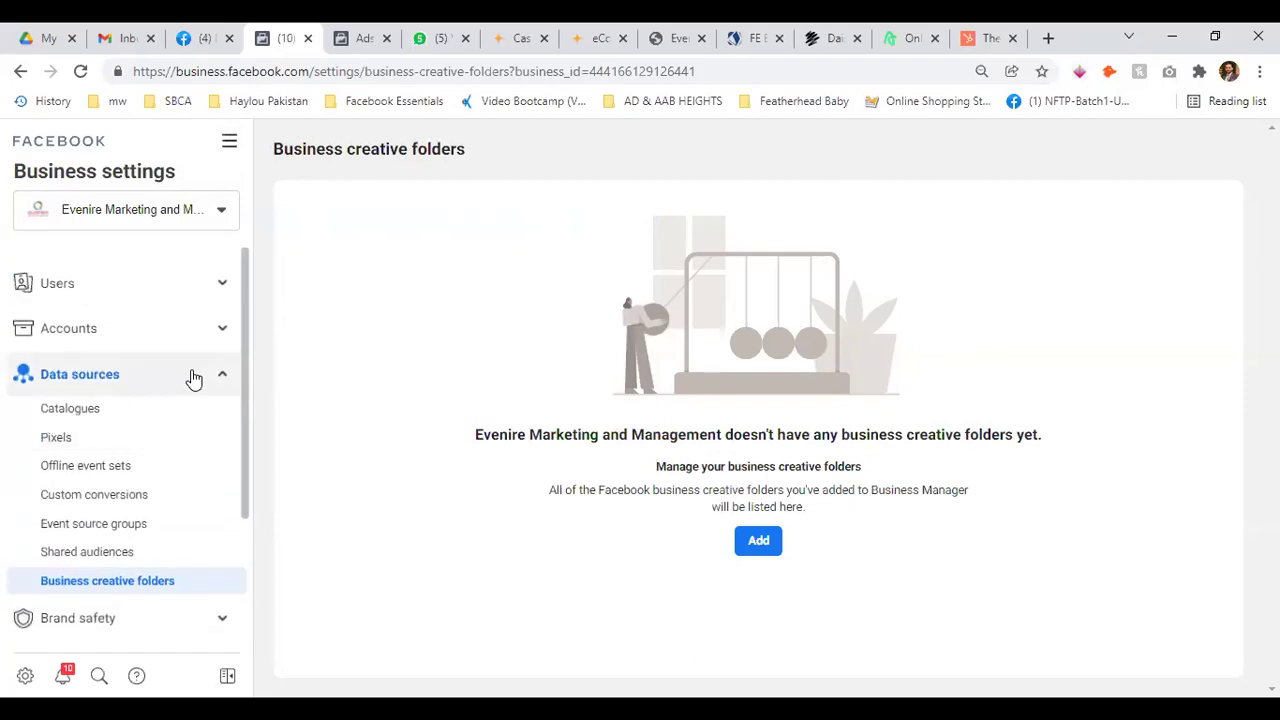
left_click(224, 374)
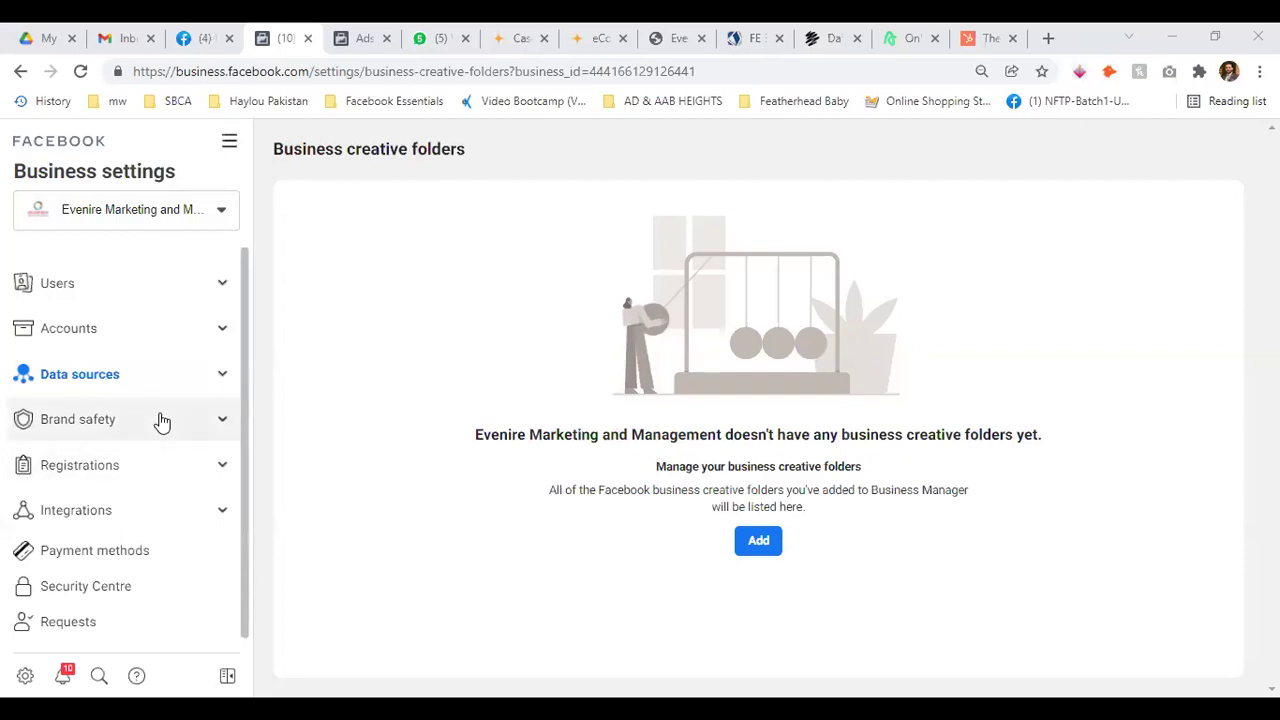
Open Brand safety > Domains, preview the Add a domain form, then cancel it
left_click(224, 420)
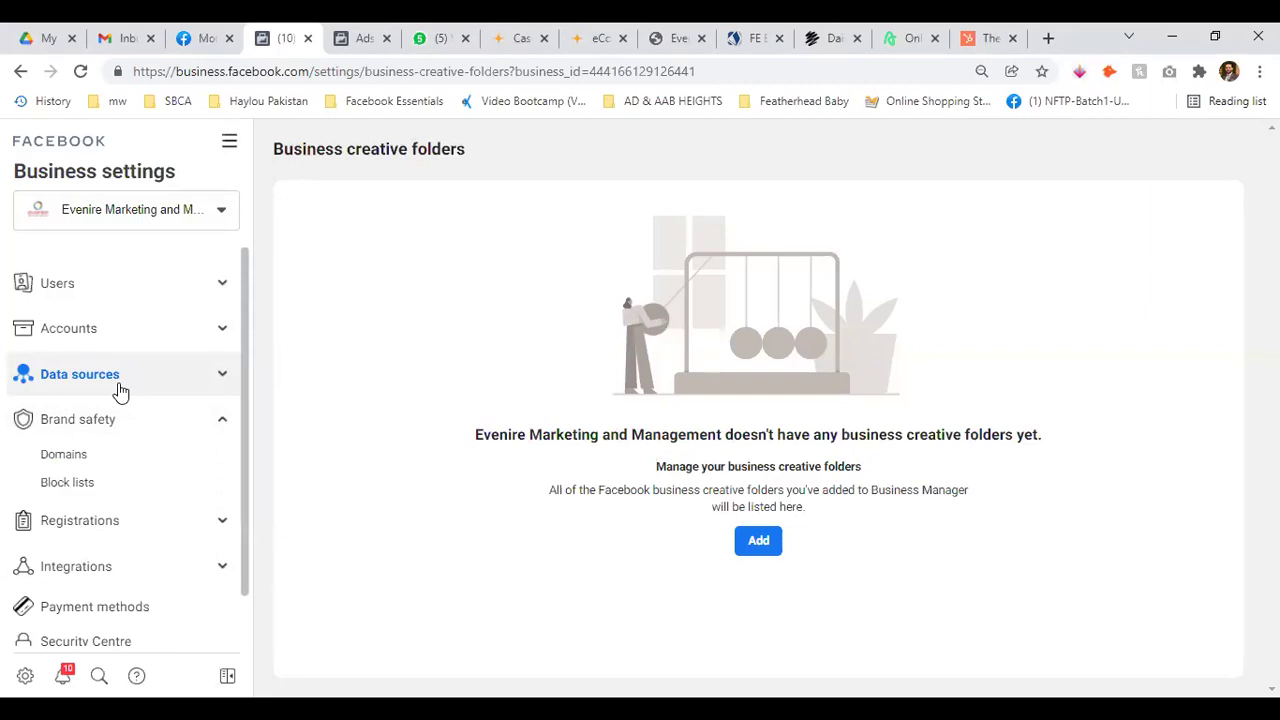
left_click(100, 457)
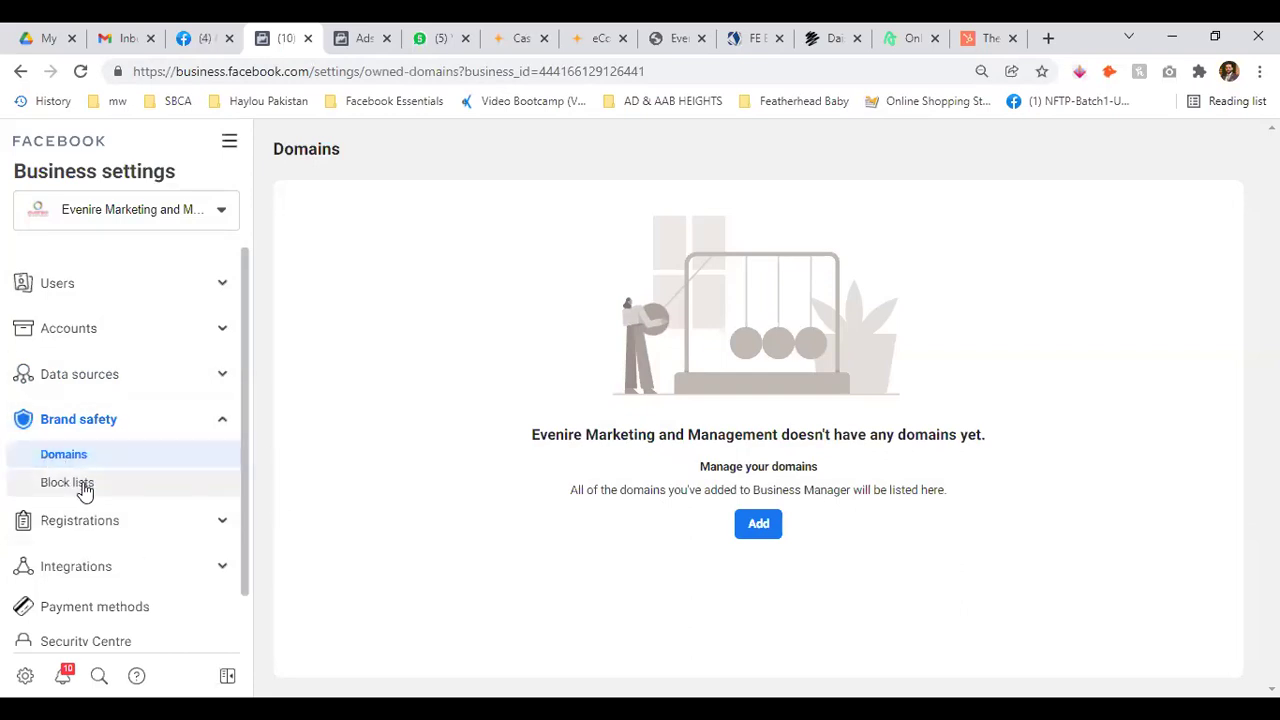
left_click(752, 530)
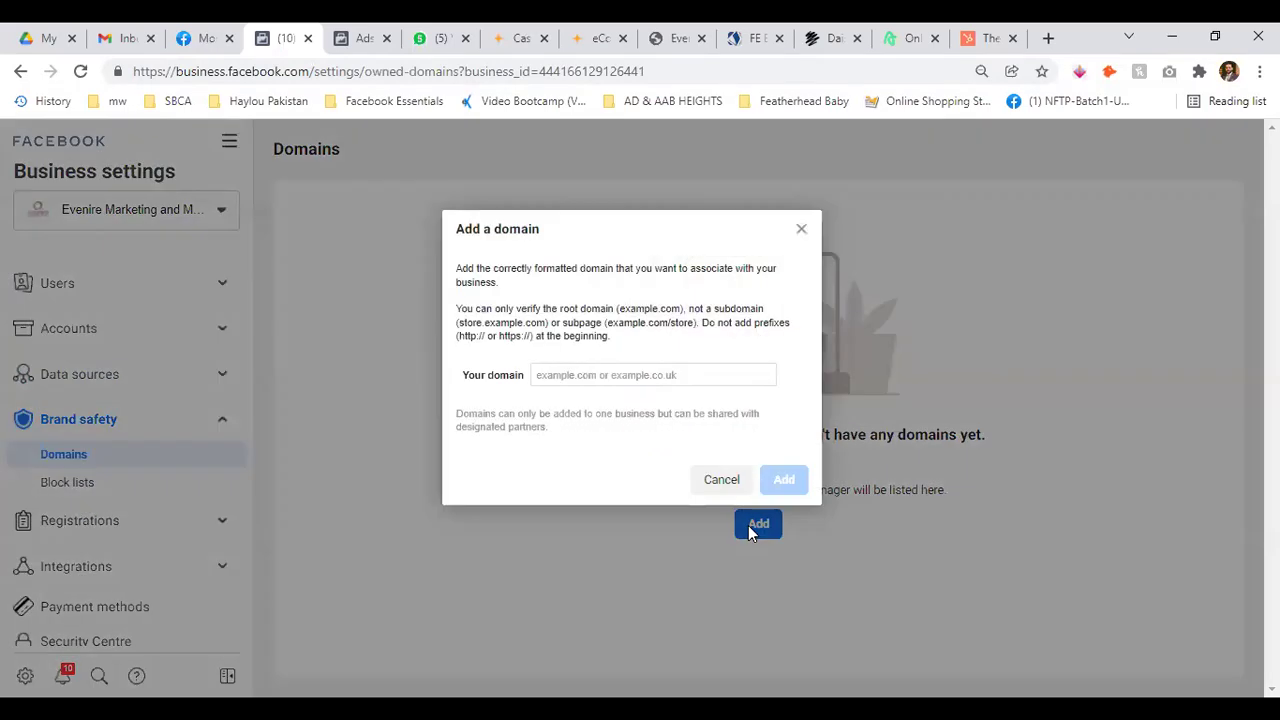
left_click(590, 376)
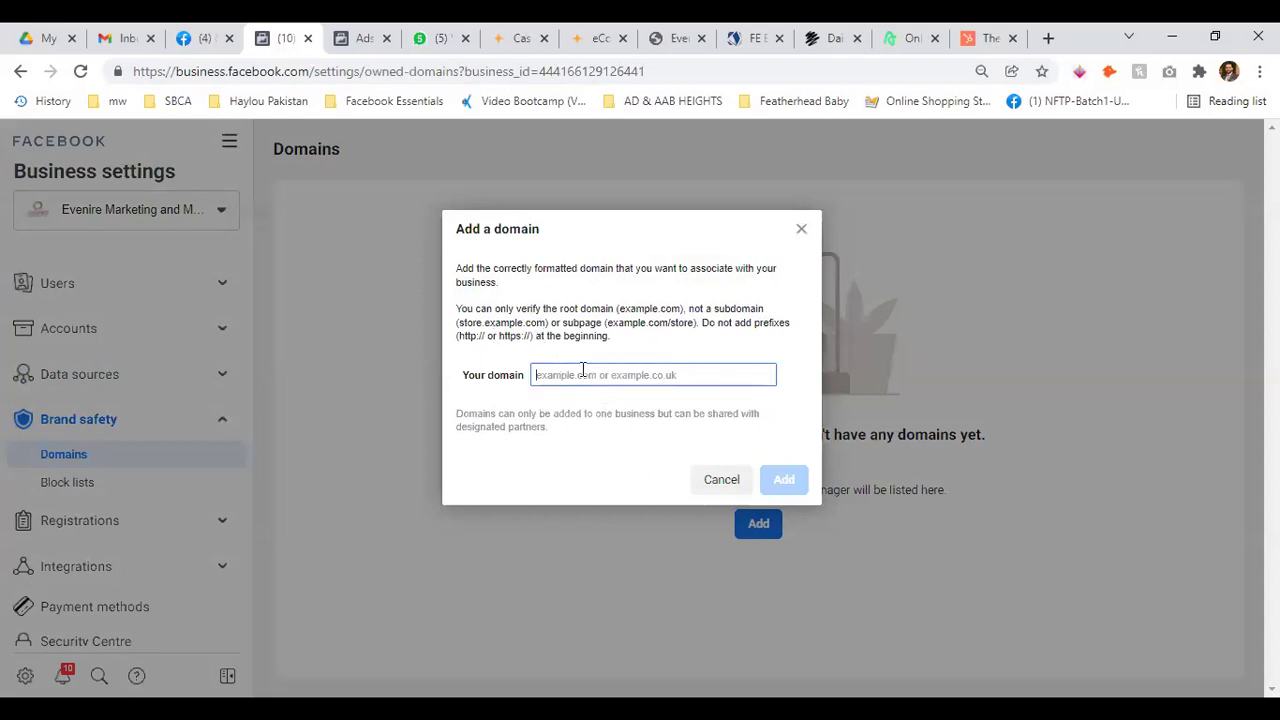
left_click(721, 480)
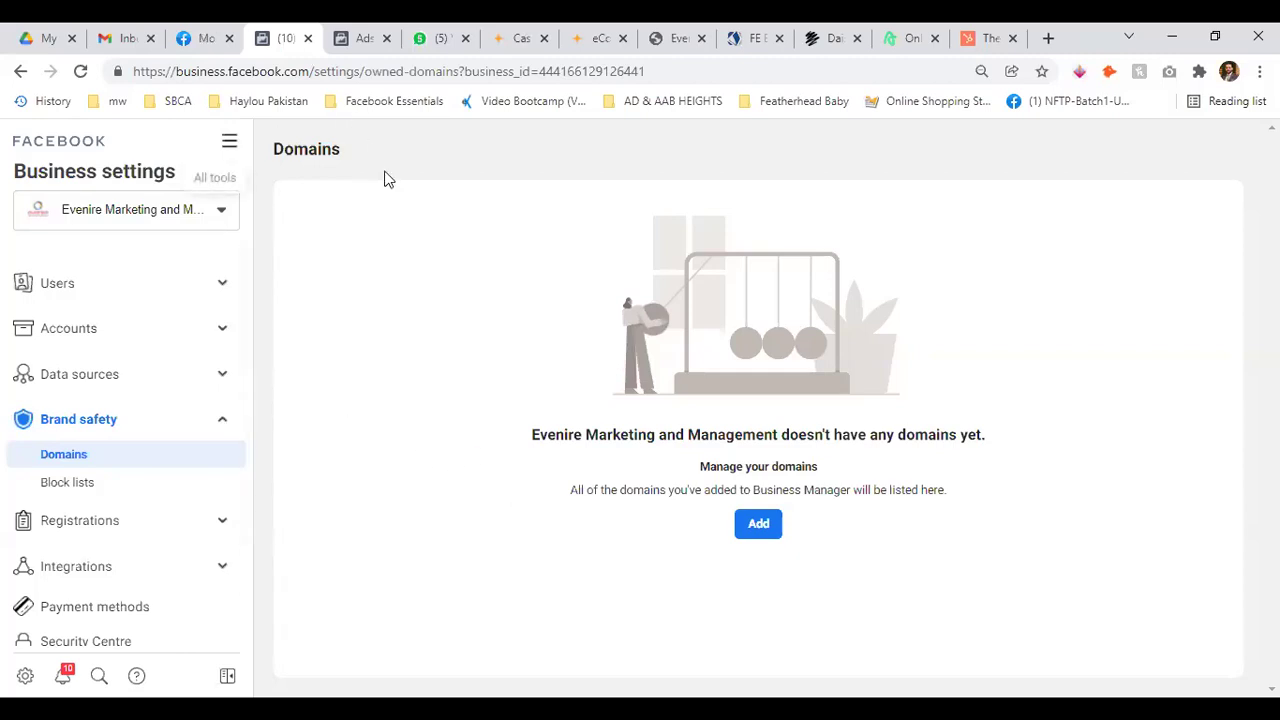
Switch to Ecommerce Business and open its Brand safety Domains page
left_click(190, 211)
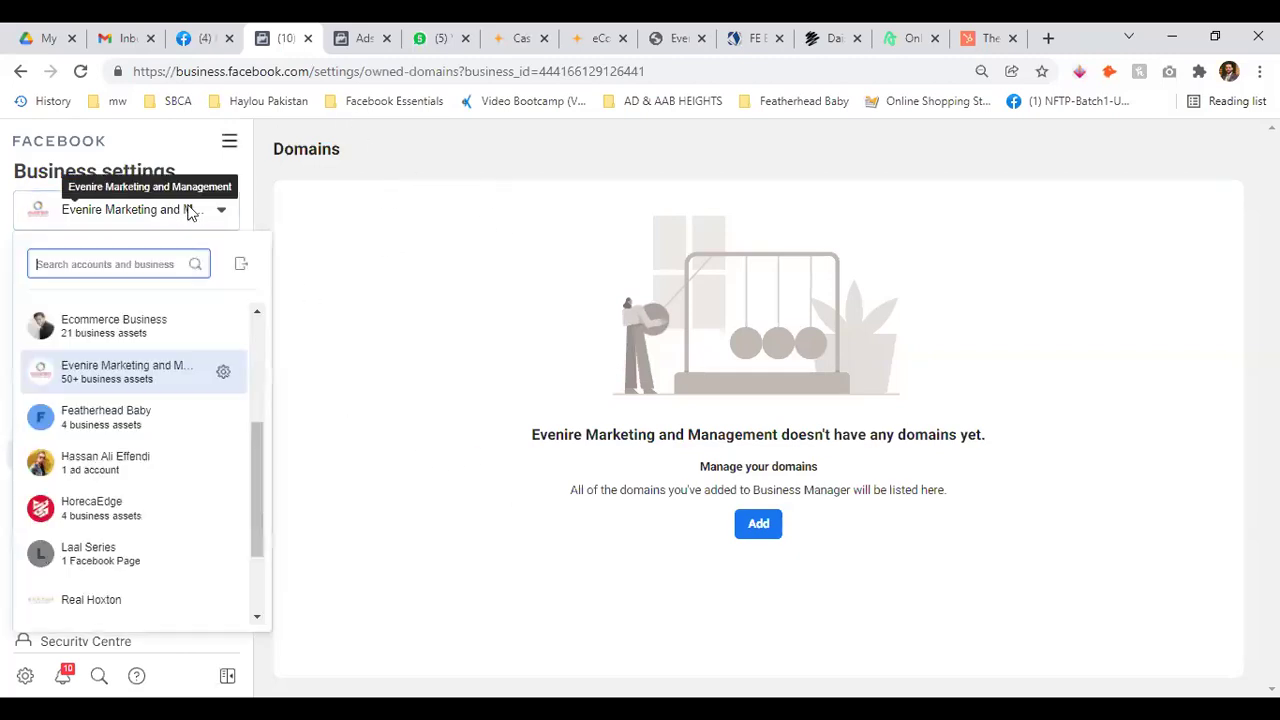
scroll(195, 386, "down", 3)
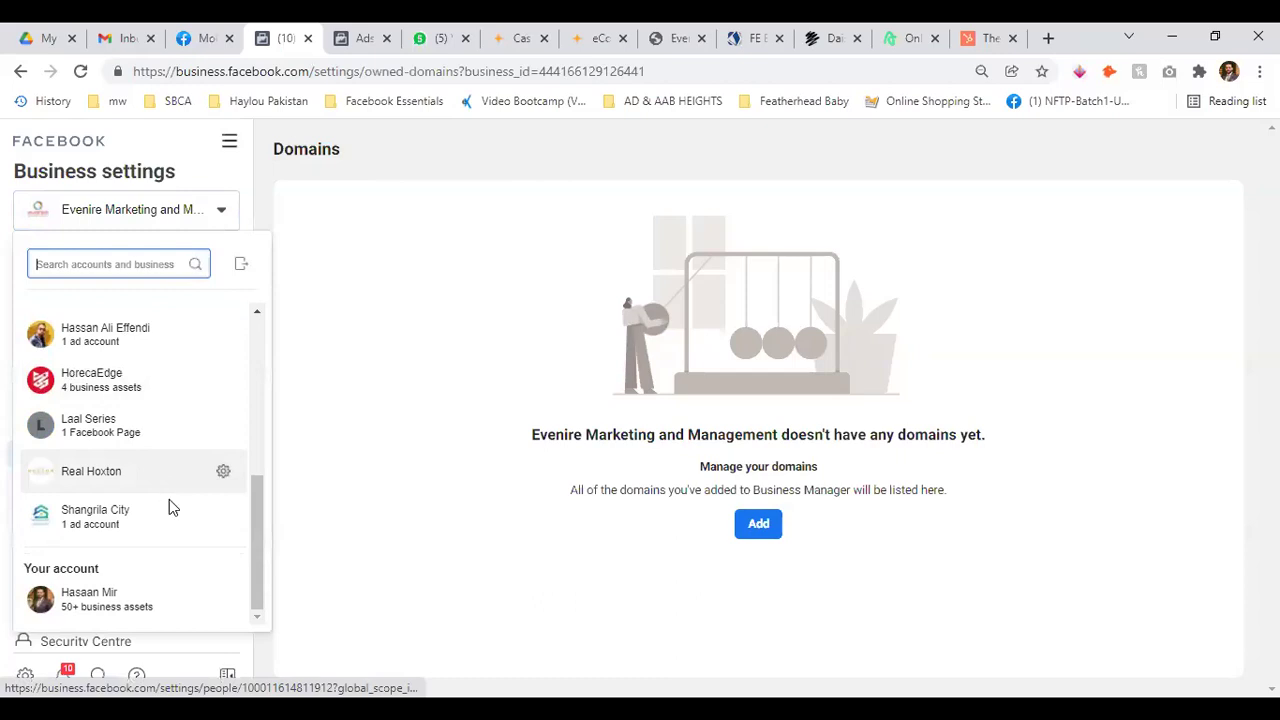
scroll(150, 480, "up", 2)
left_click(223, 388)
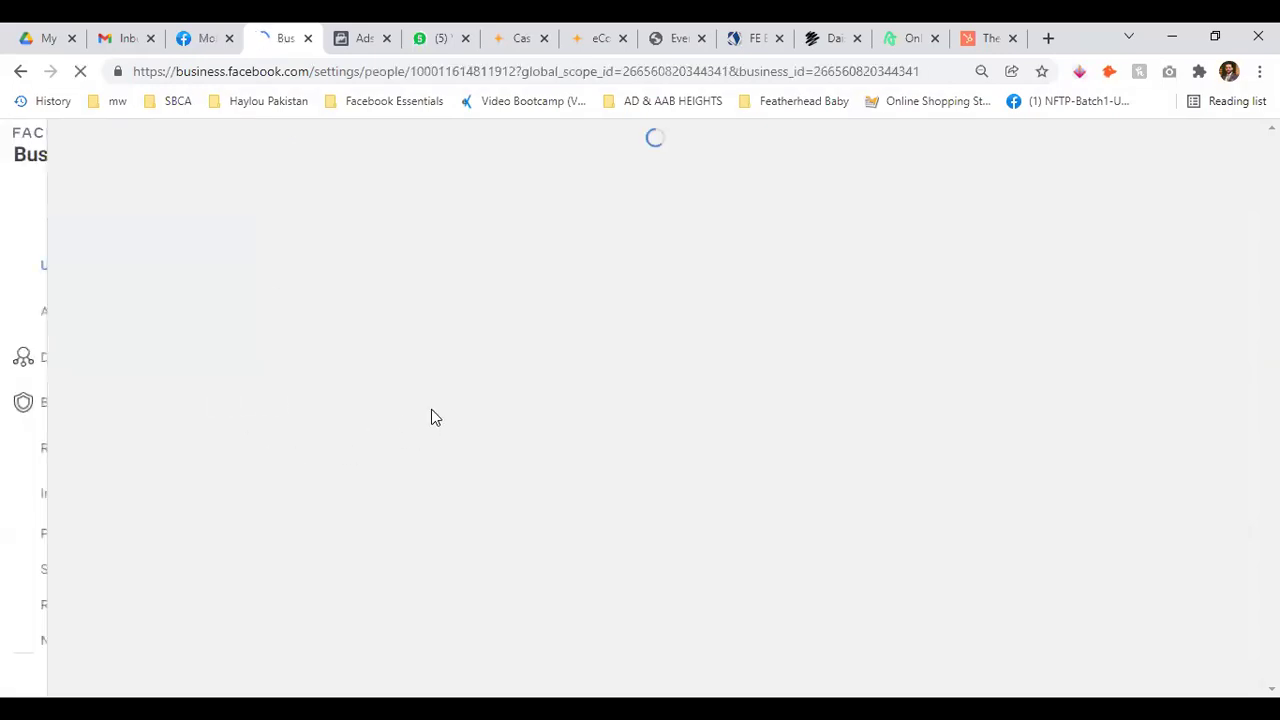
scroll(143, 451, "down", 5)
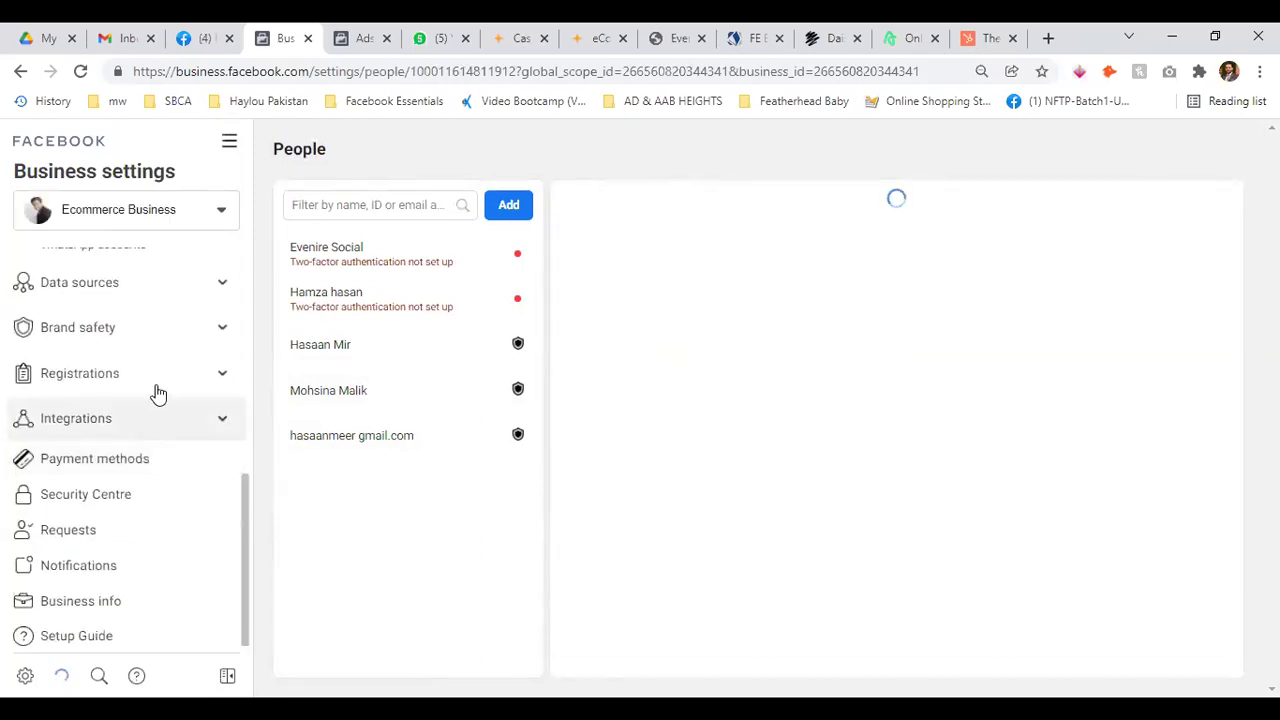
left_click(220, 328)
left_click(100, 362)
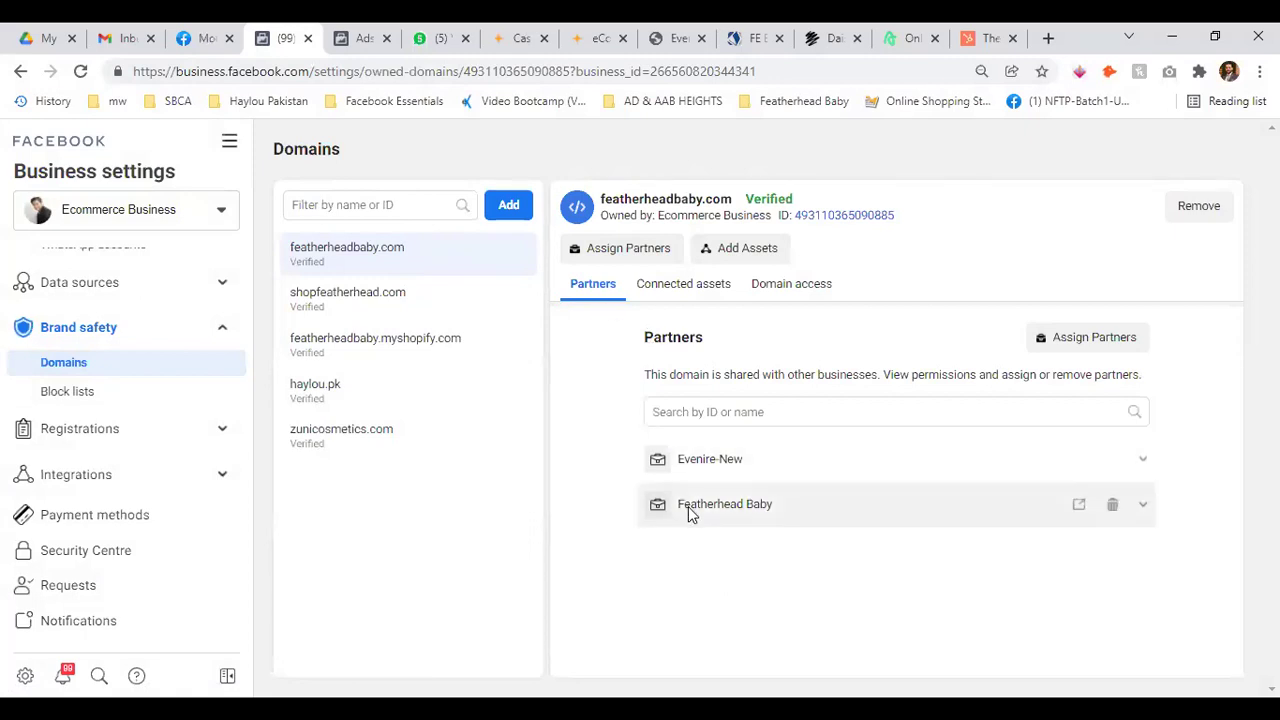
Inspect featherheadbaby.com's connected assets, access settings and partners list
left_click(686, 287)
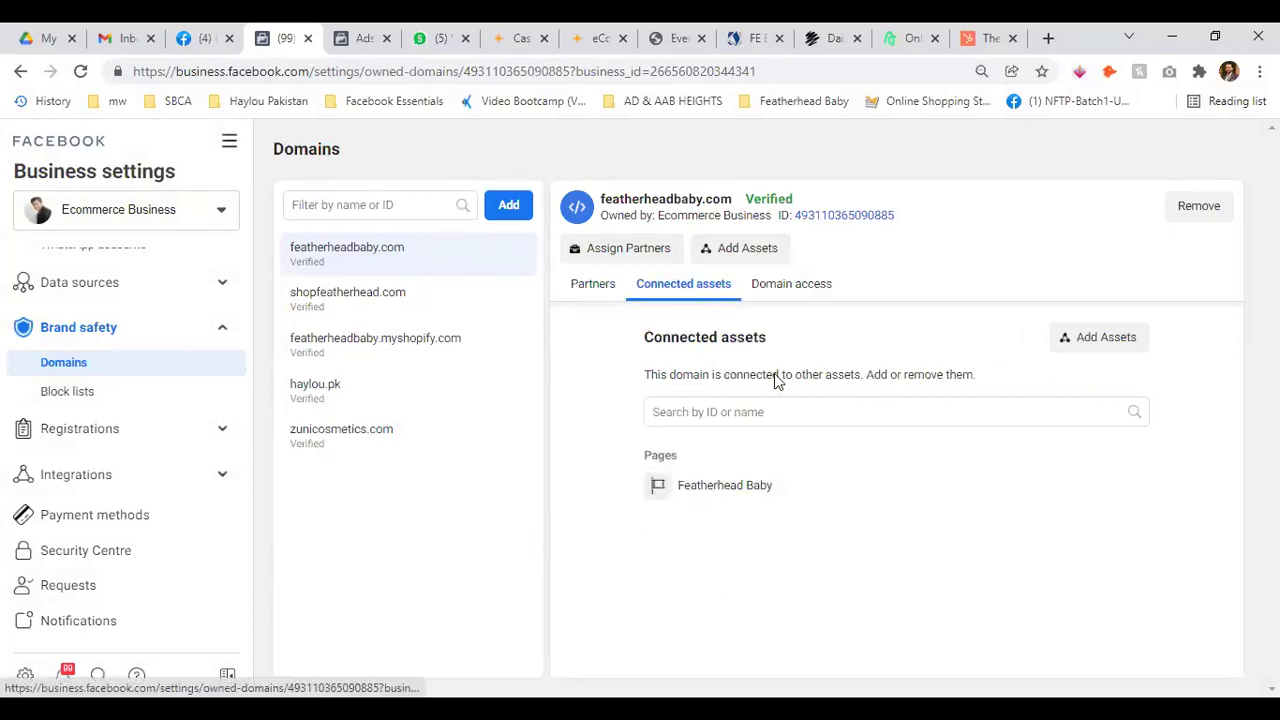
left_click(791, 284)
scroll(668, 425, "down", 2)
scroll(670, 425, "up", 5)
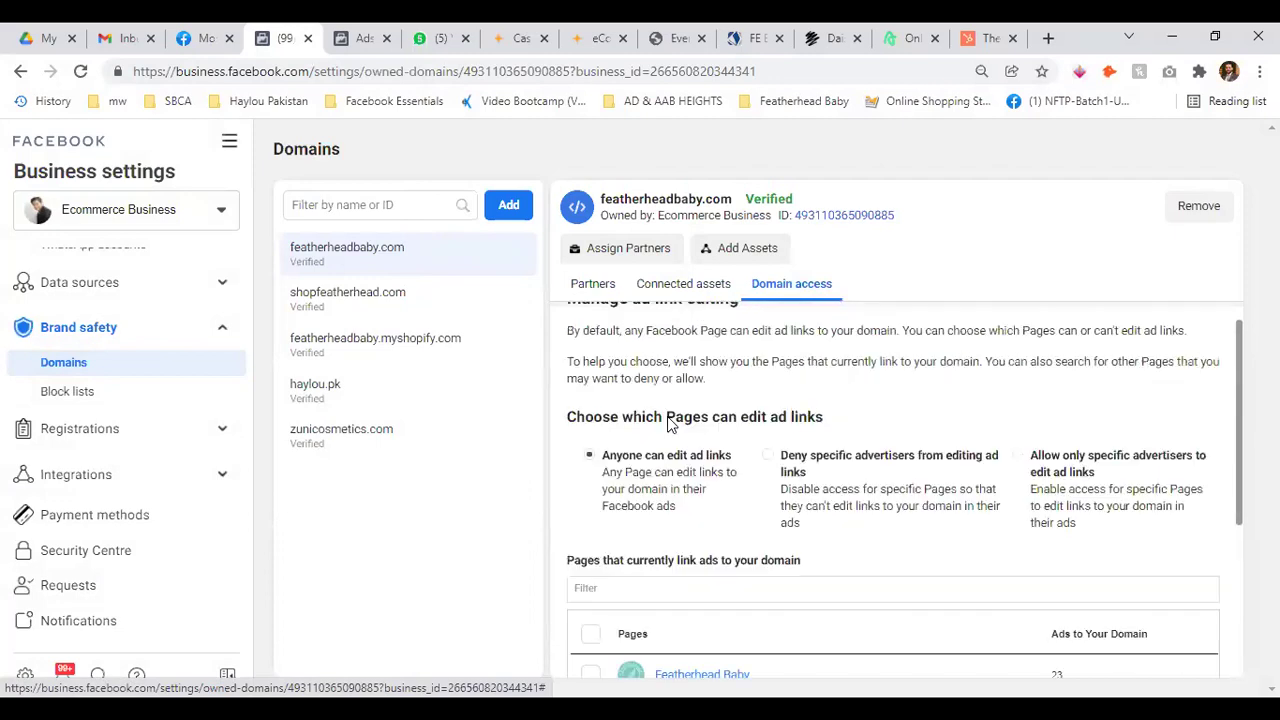
left_click(593, 284)
View shopfeatherhead.com, featherheadbaby.myshopify.com, haylou.pk and zunicosmetics.com, then switch back to Evenire Marketing and Management
mouse_move(778, 195)
left_click(372, 299)
left_click(357, 352)
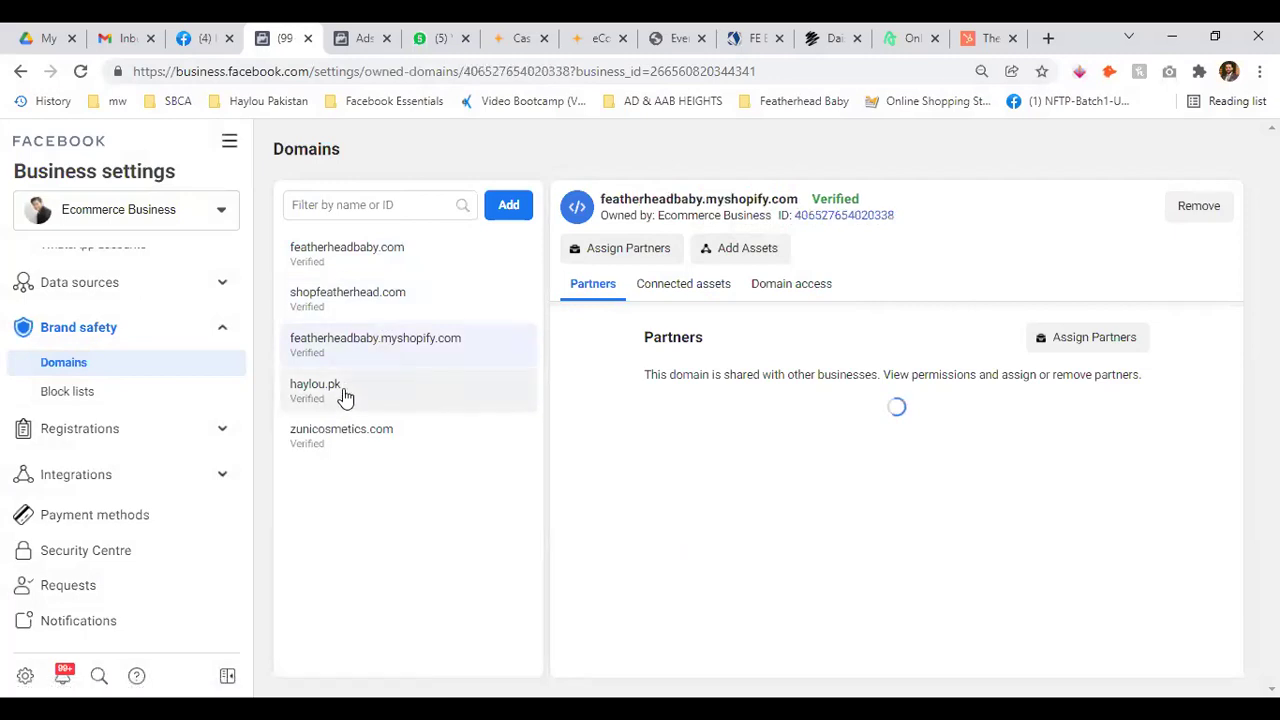
left_click(345, 395)
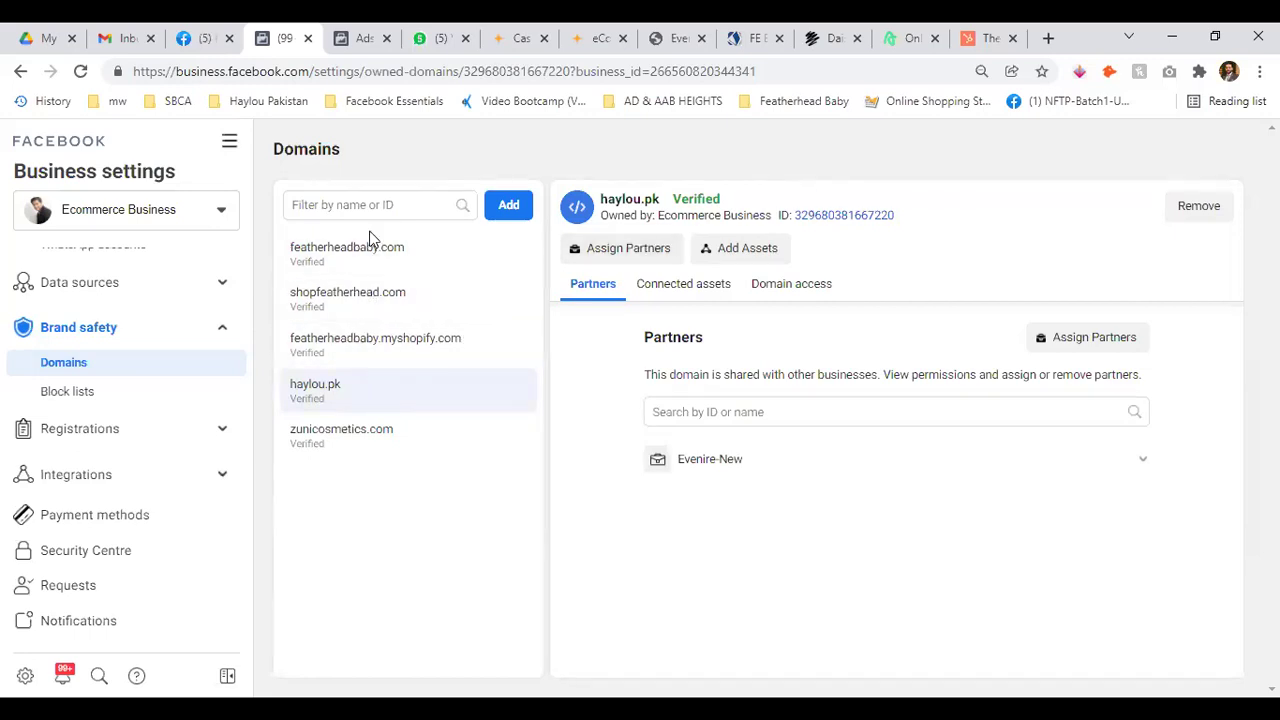
left_click(342, 436)
left_click(205, 210)
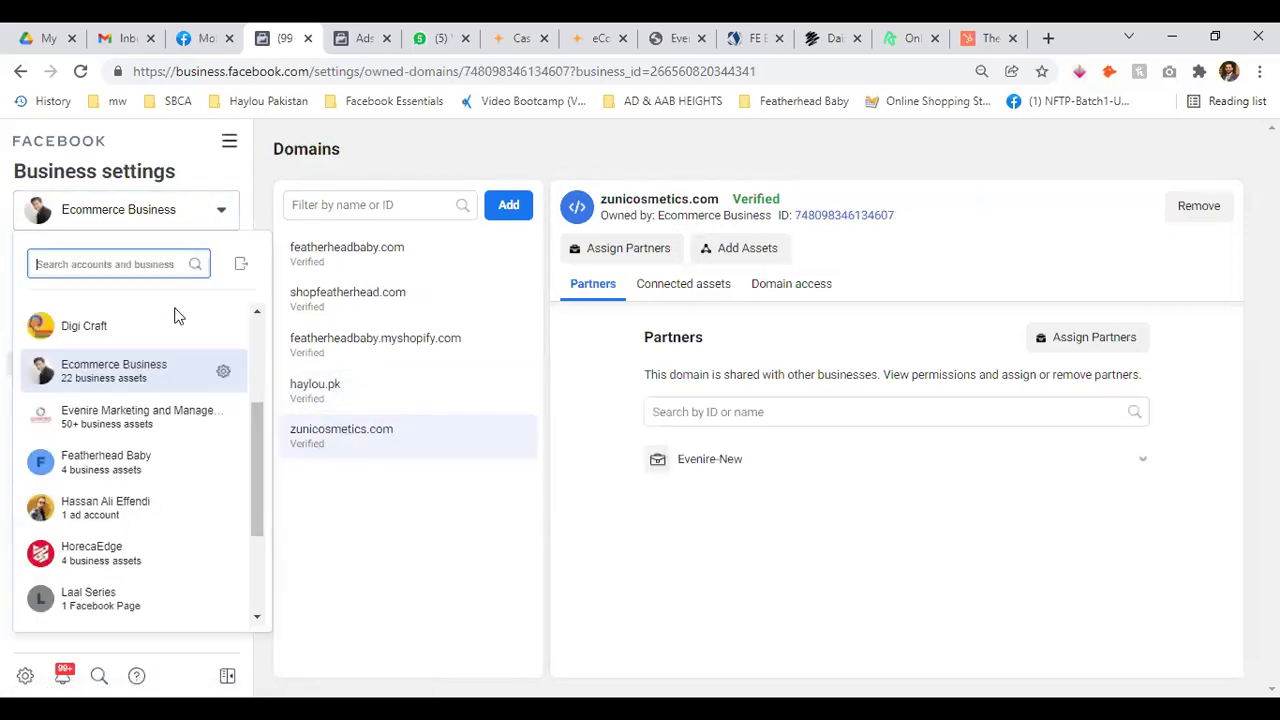
left_click(152, 425)
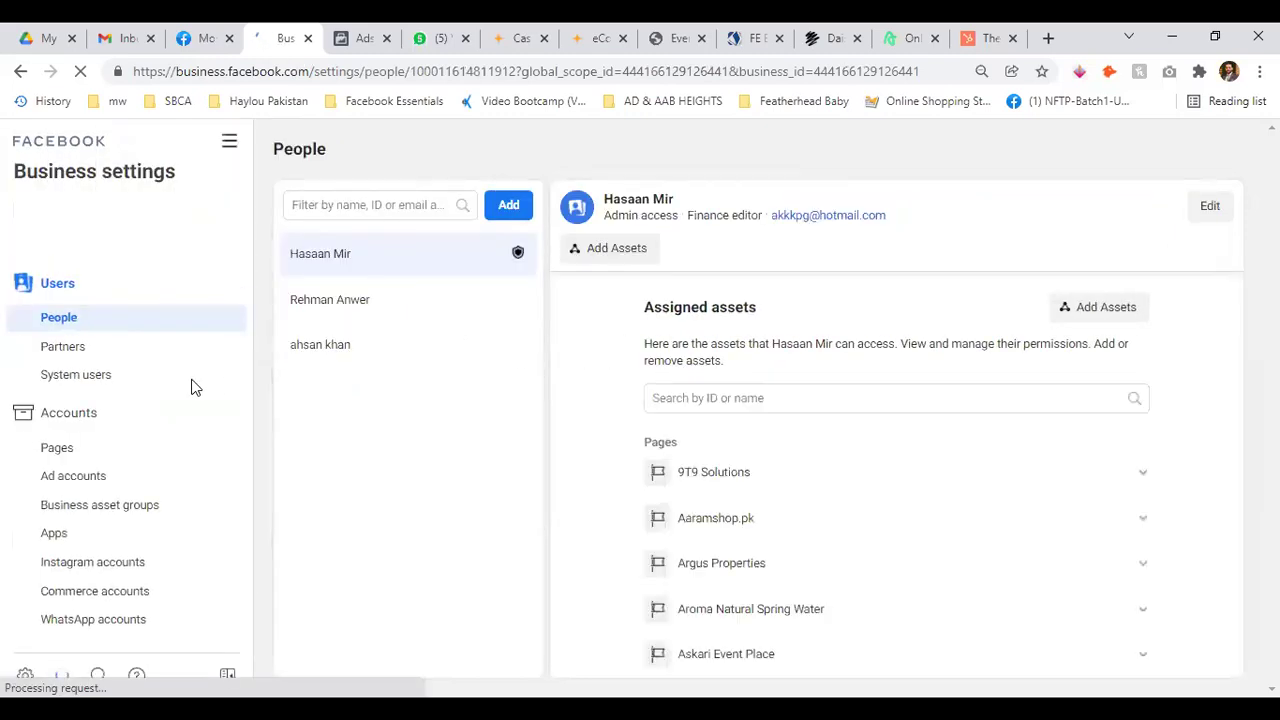
Collapse the Users, Accounts and Data sources sections and expand Brand safety
left_click(222, 283)
left_click(222, 328)
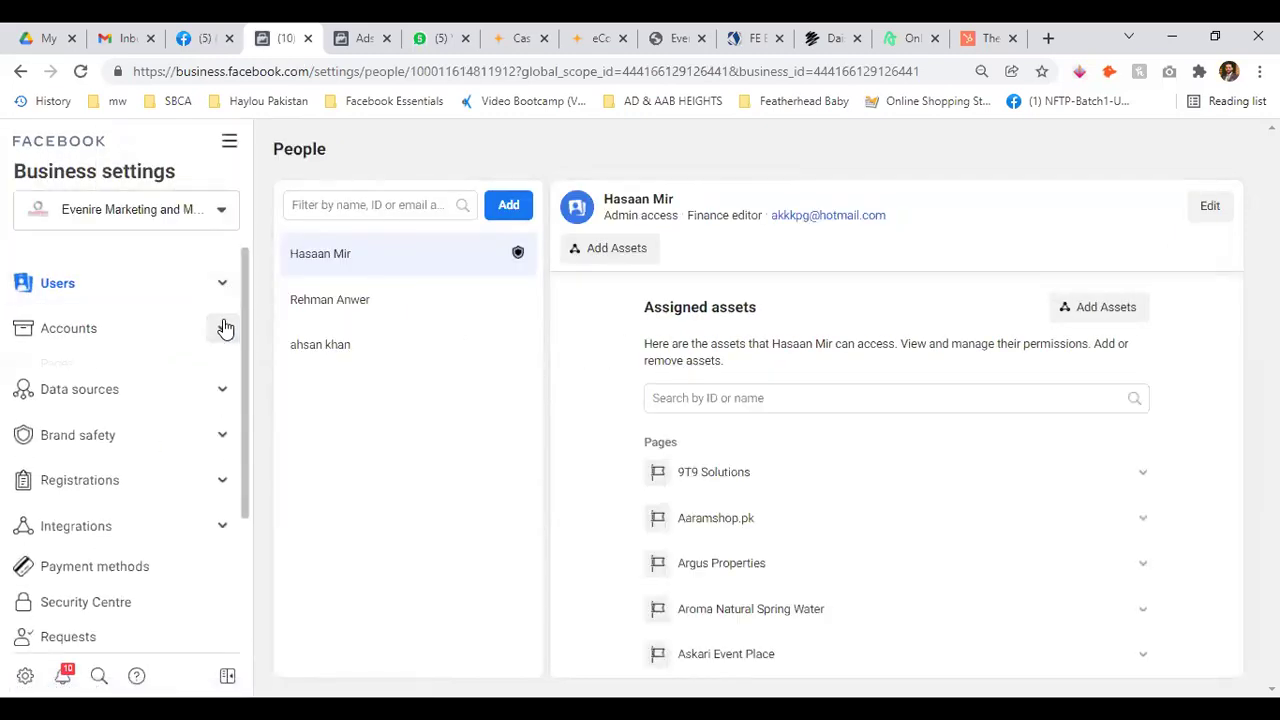
left_click(224, 374)
left_click(226, 370)
scroll(224, 366, "down", 1)
left_click(224, 330)
Open Block lists, go to Manage, and highlight the line about where ads shouldn't appear
left_click(68, 389)
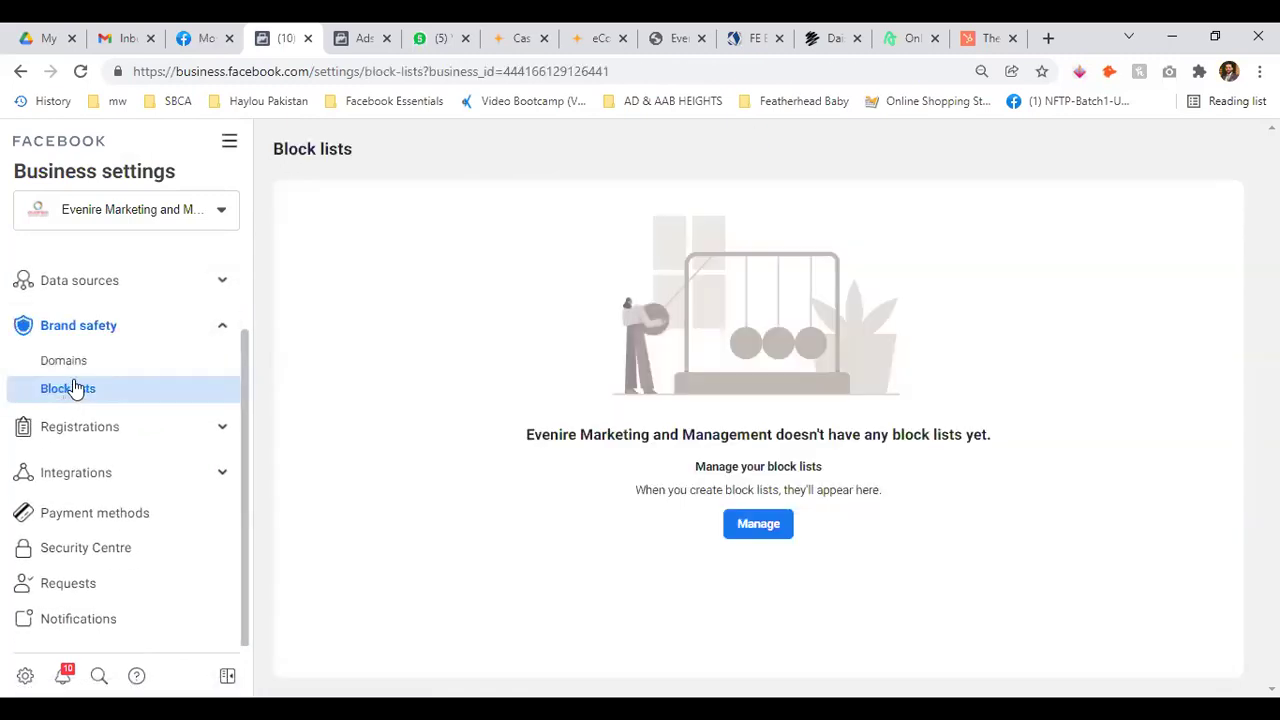
left_click(758, 526)
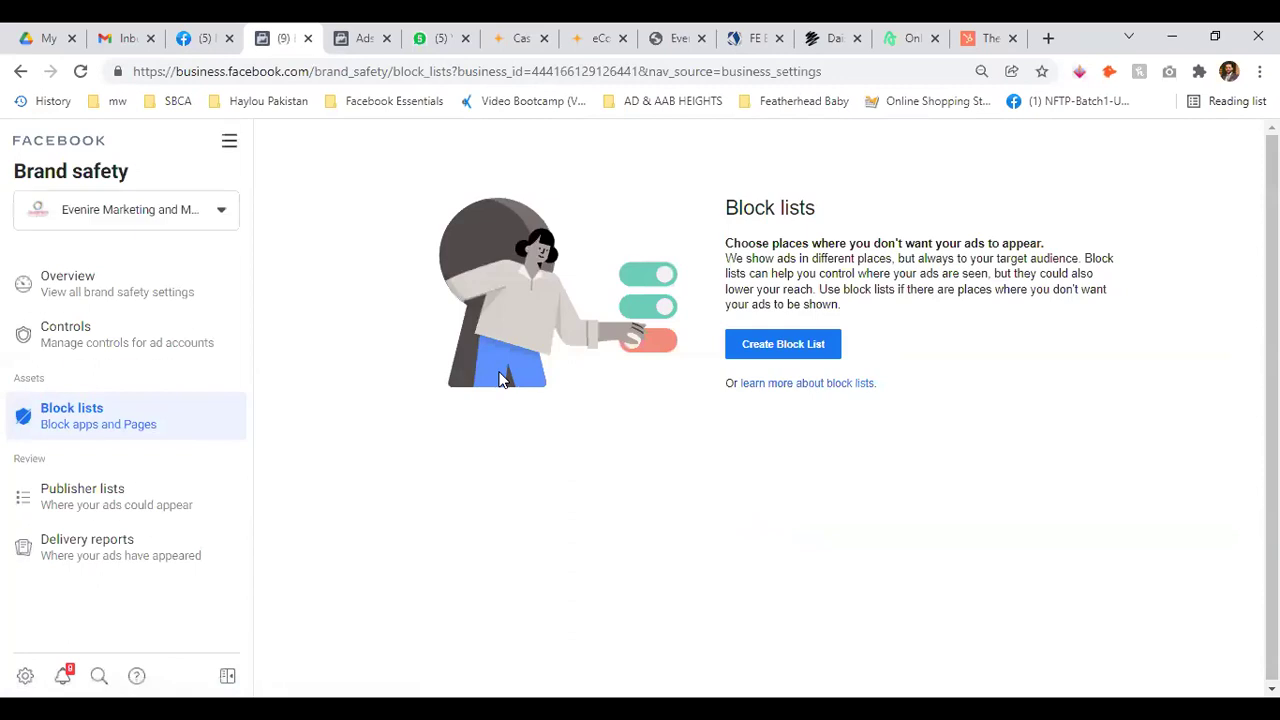
left_click_drag(727, 243, 1068, 243)
Start a new block list and read its Audience Network, Instant Articles, in-stream video and Reels requirements
left_click(1068, 243)
left_click(788, 348)
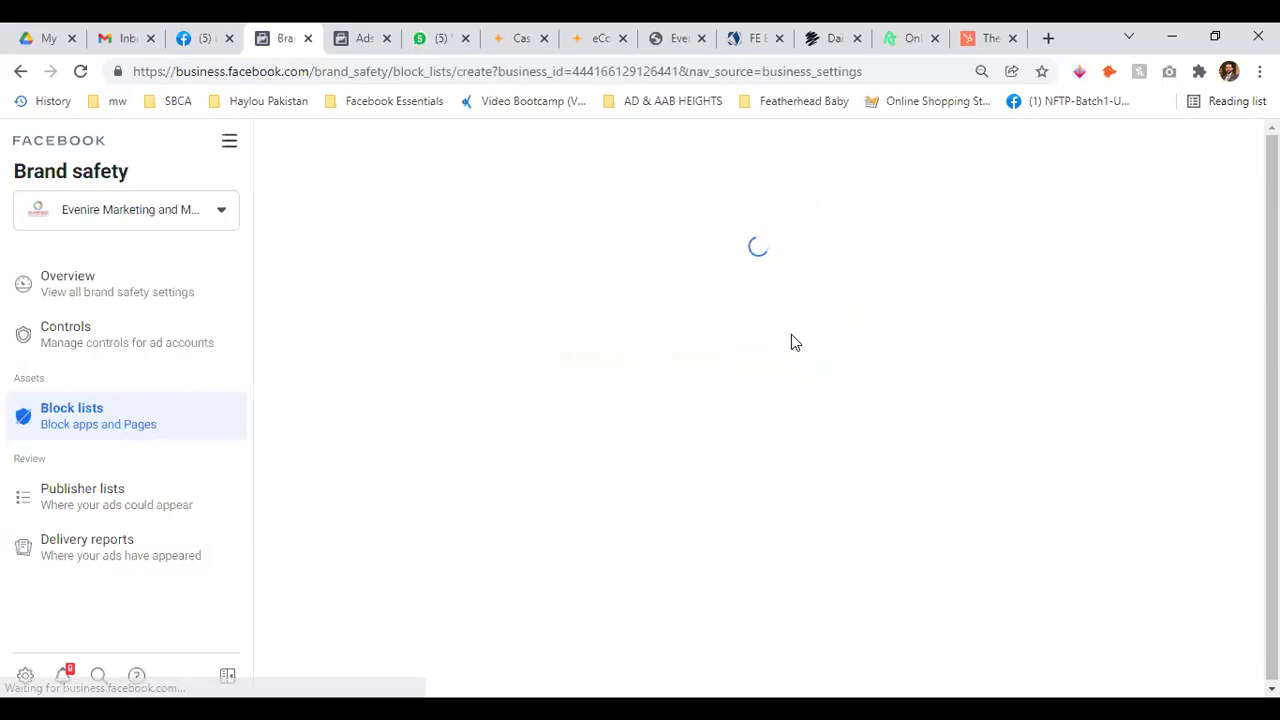
scroll(622, 408, "down", 2)
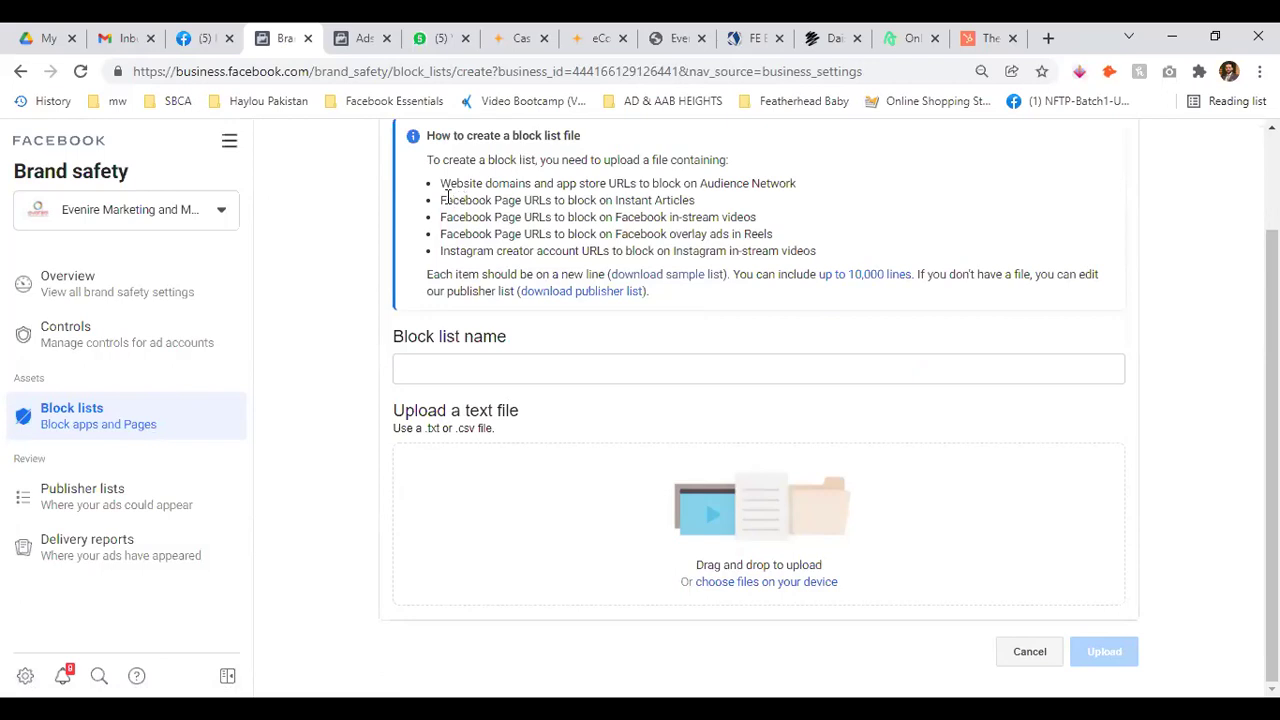
left_click_drag(441, 183, 765, 183)
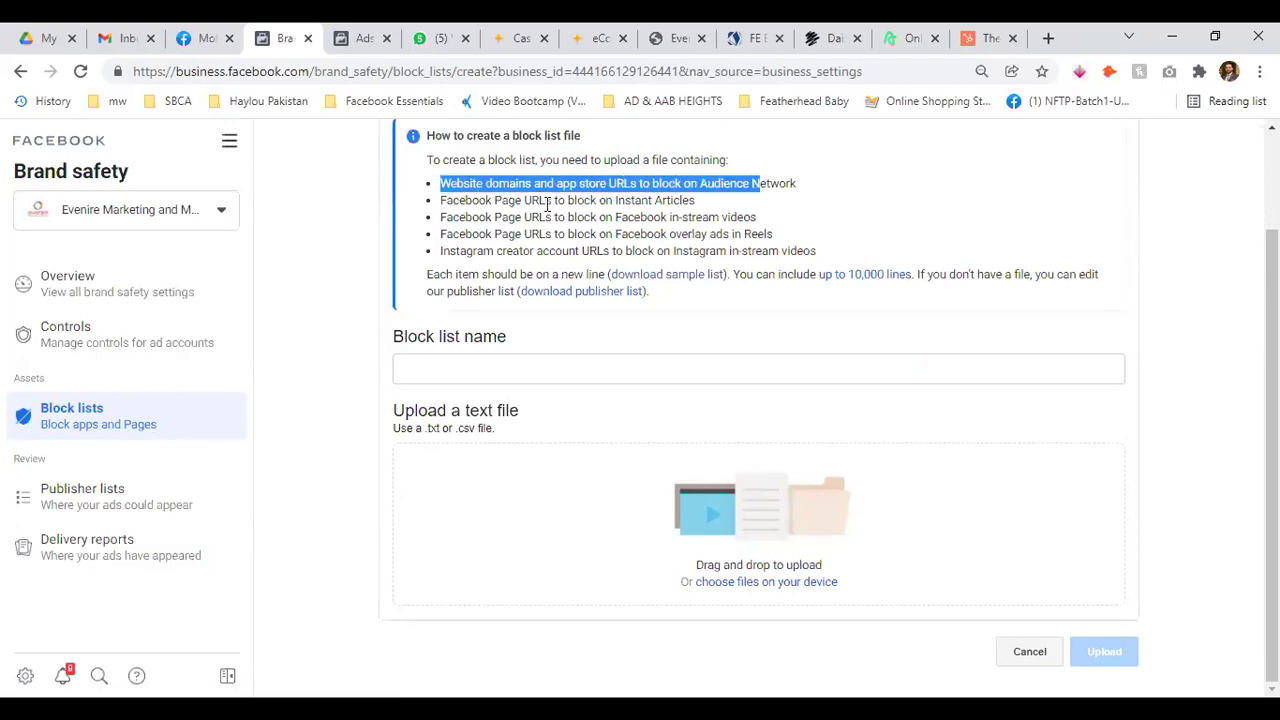
left_click_drag(466, 200, 669, 200)
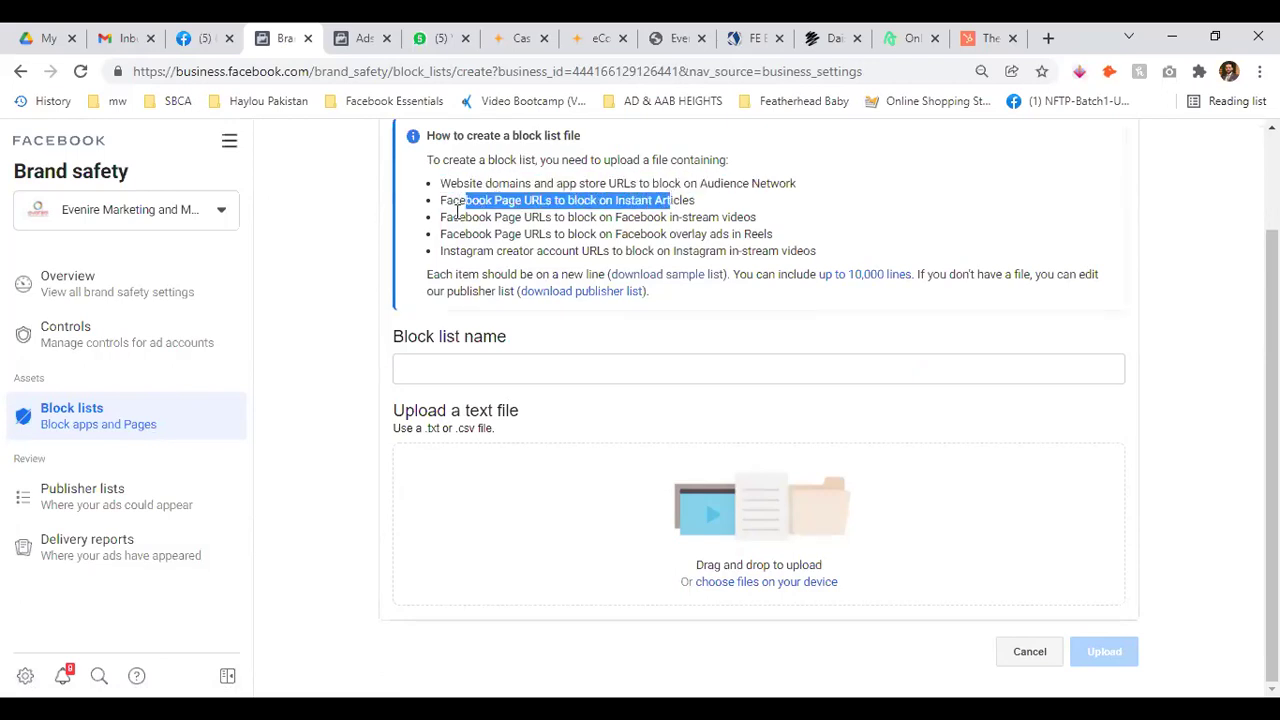
left_click_drag(452, 217, 727, 217)
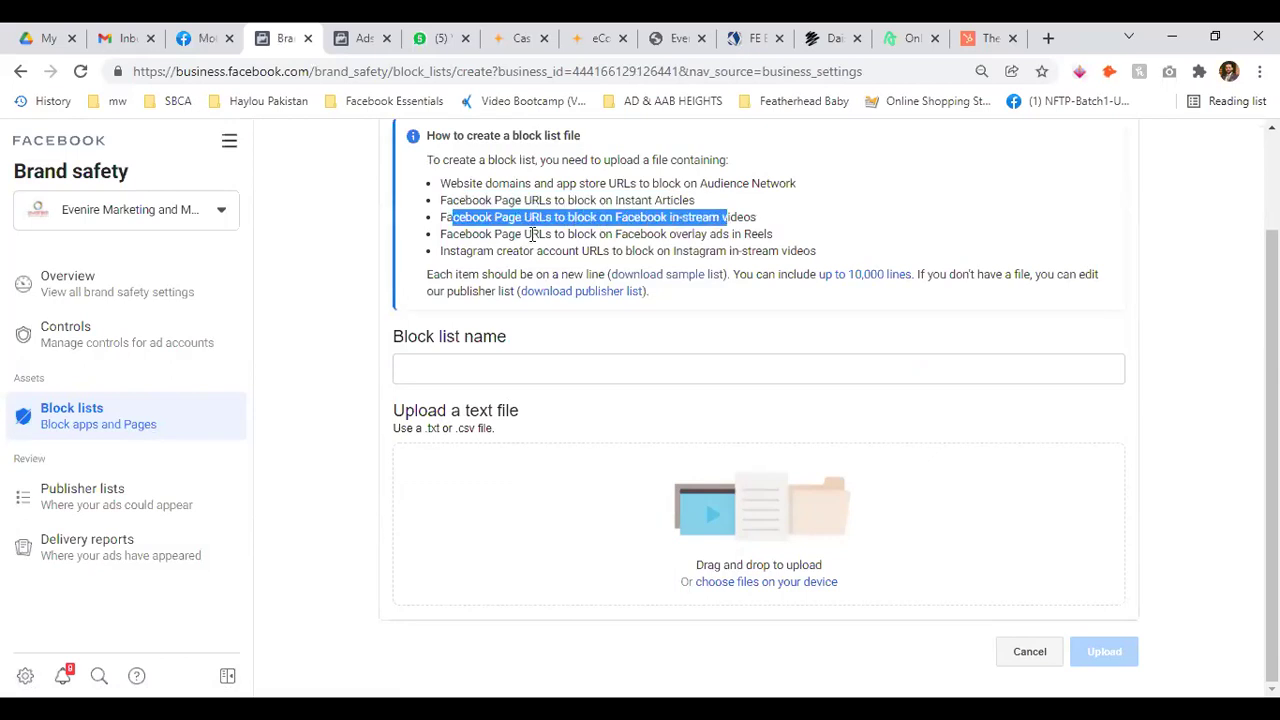
left_click_drag(440, 234, 811, 237)
left_click(811, 240)
scroll(745, 343, "up", 2)
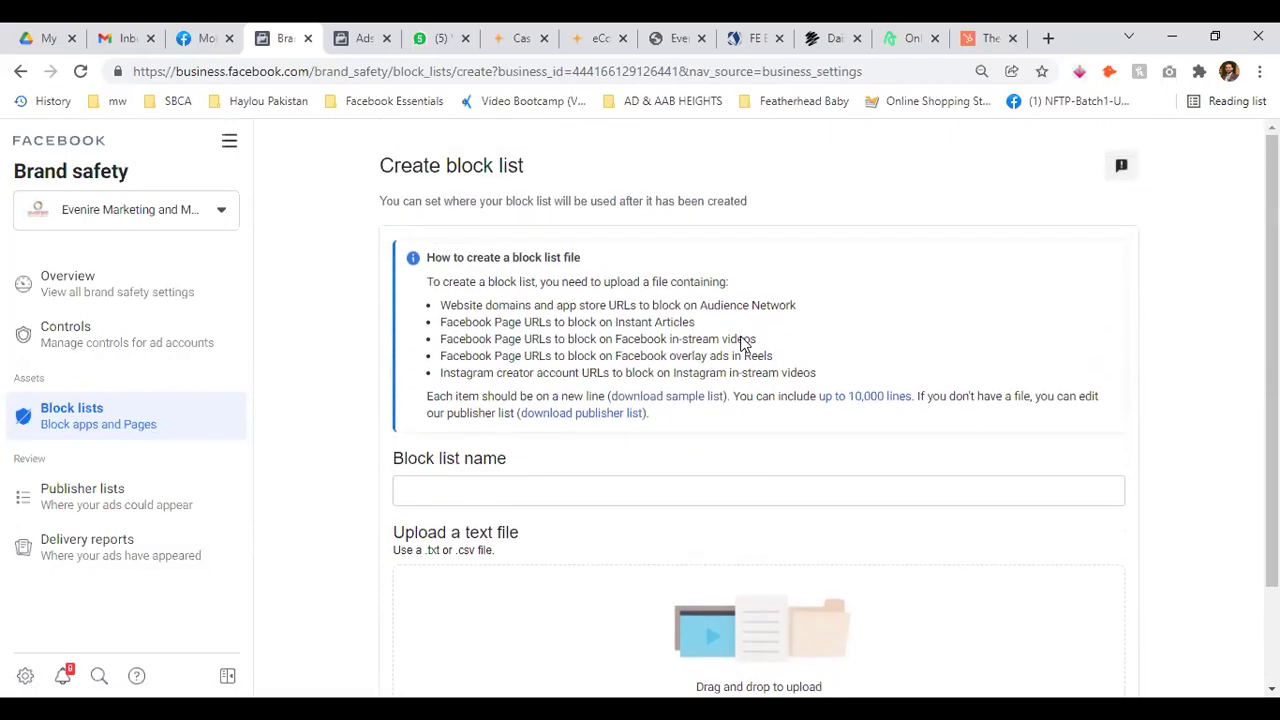
scroll(745, 343, "down", 2)
Leave the Block list name field empty and go back twice to the Block lists overview
left_click(530, 365)
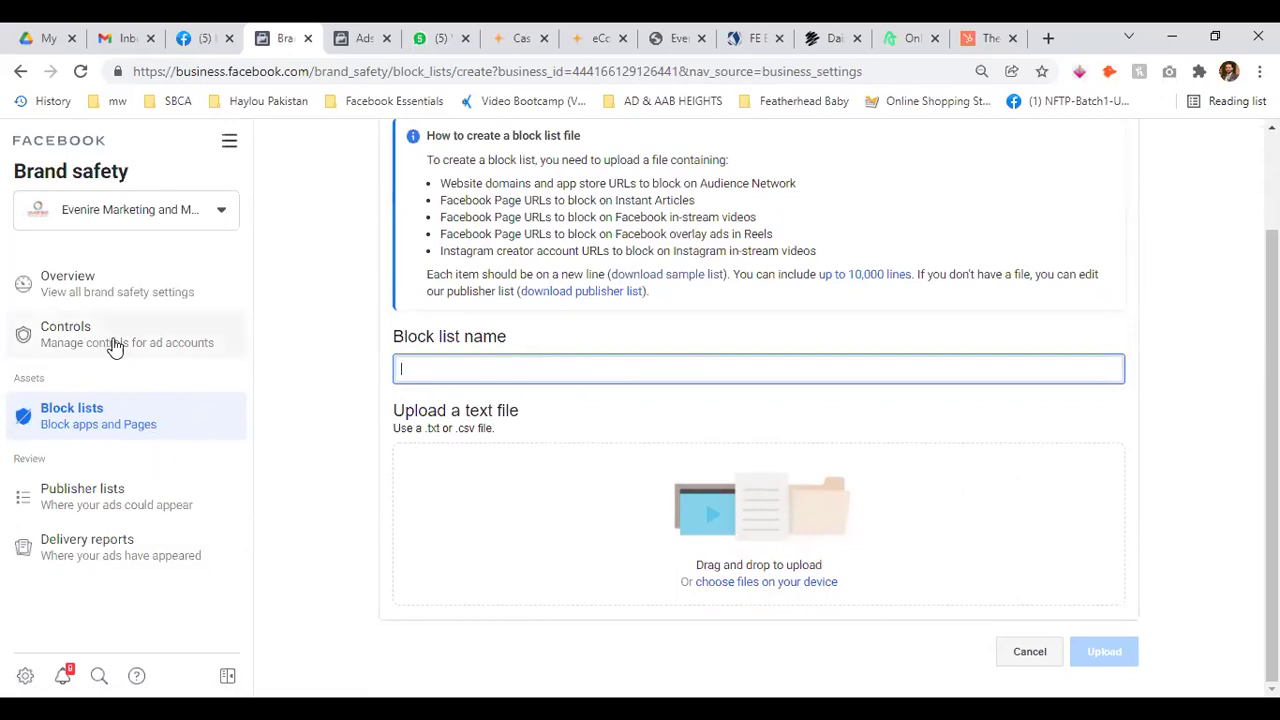
scroll(651, 320, "up", 2)
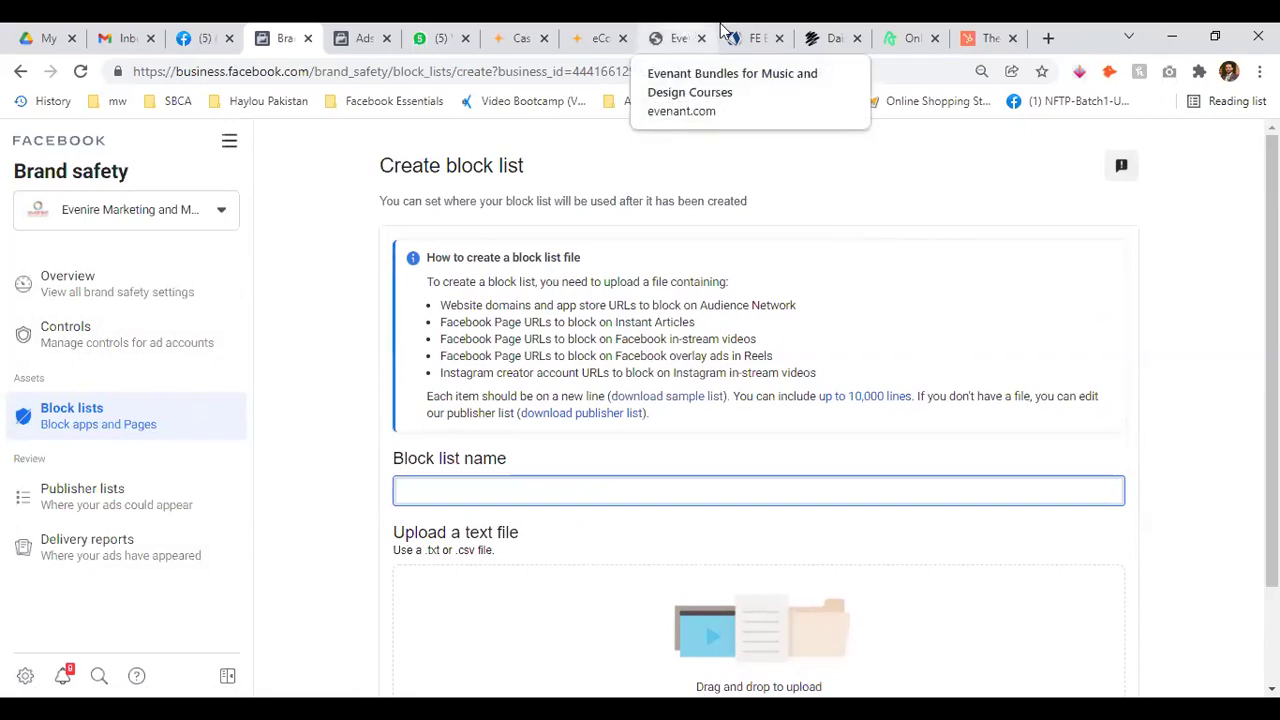
left_click(20, 71)
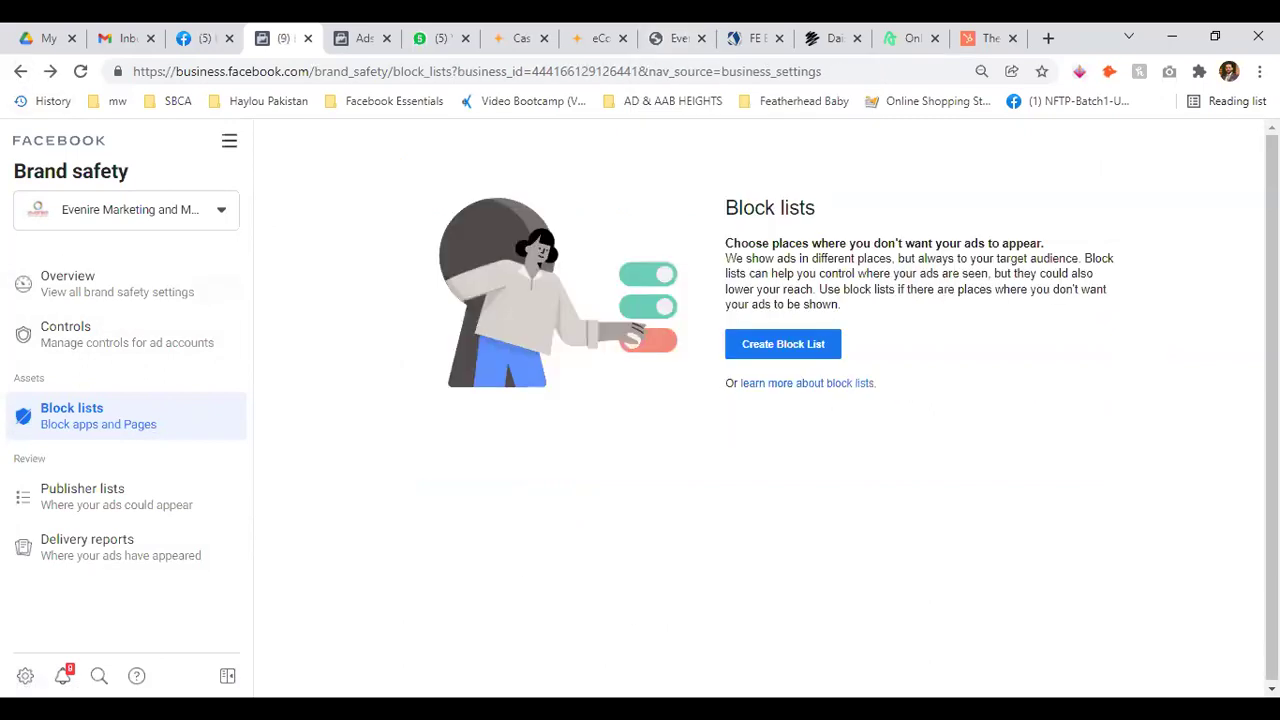
left_click(20, 71)
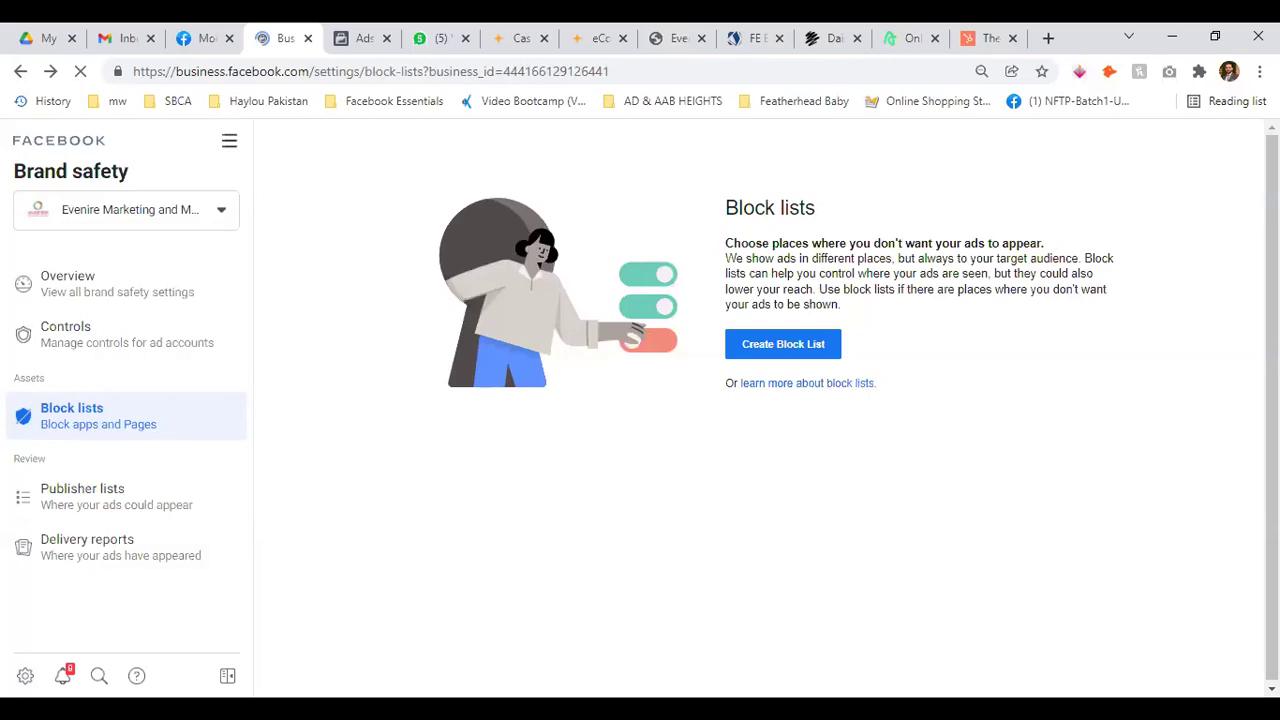
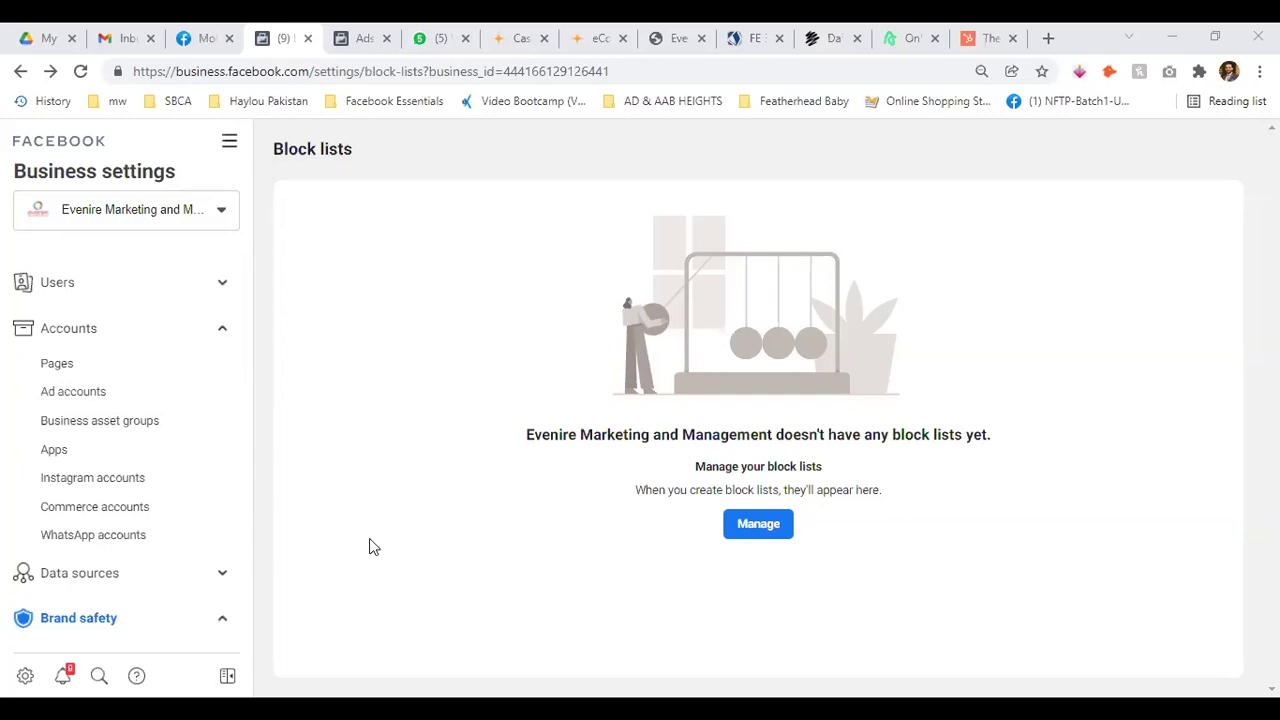
Collapse the Accounts and Brand safety groups and open News Pages under Registrations
left_click(222, 329)
scroll(205, 420, "down", 1)
left_click(222, 329)
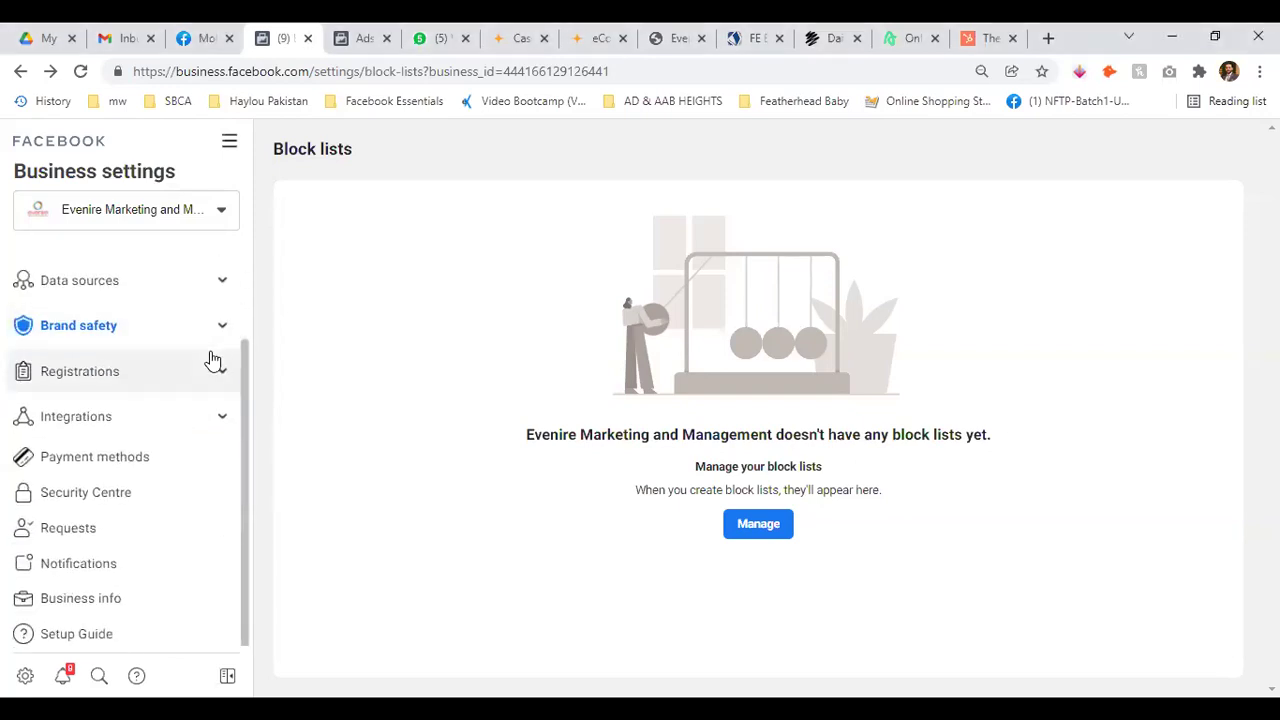
left_click(219, 369)
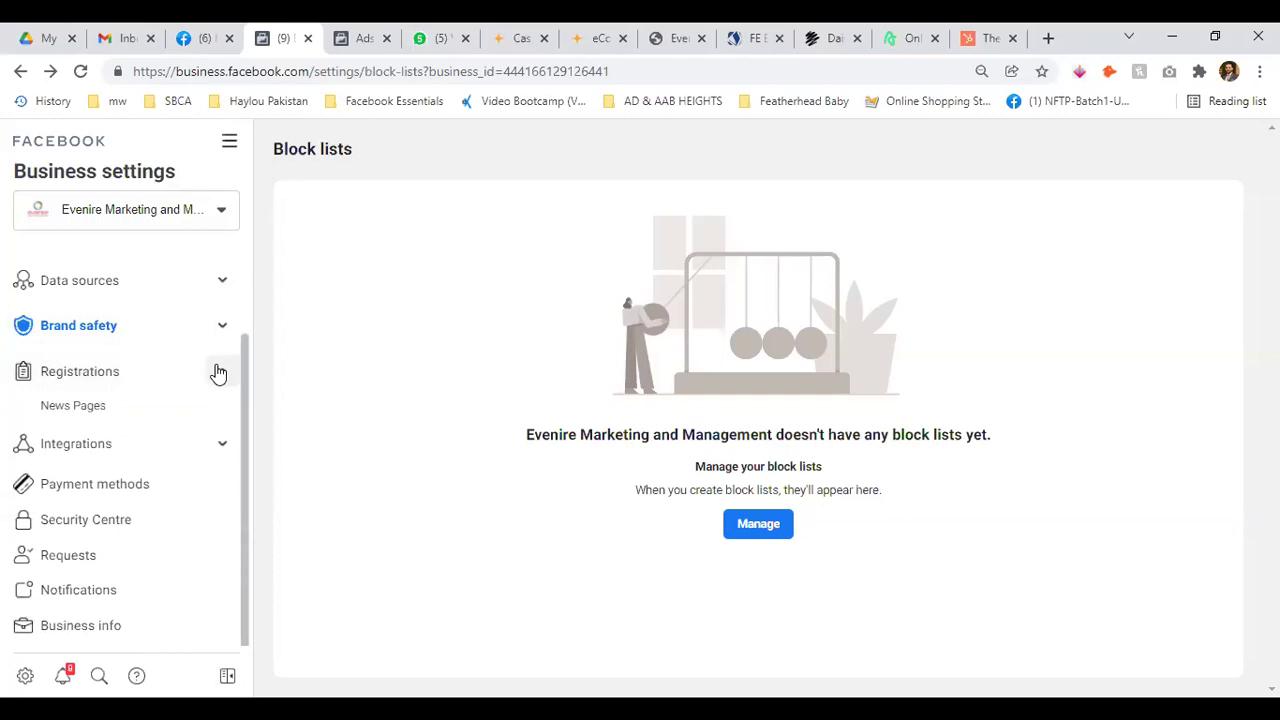
left_click(88, 406)
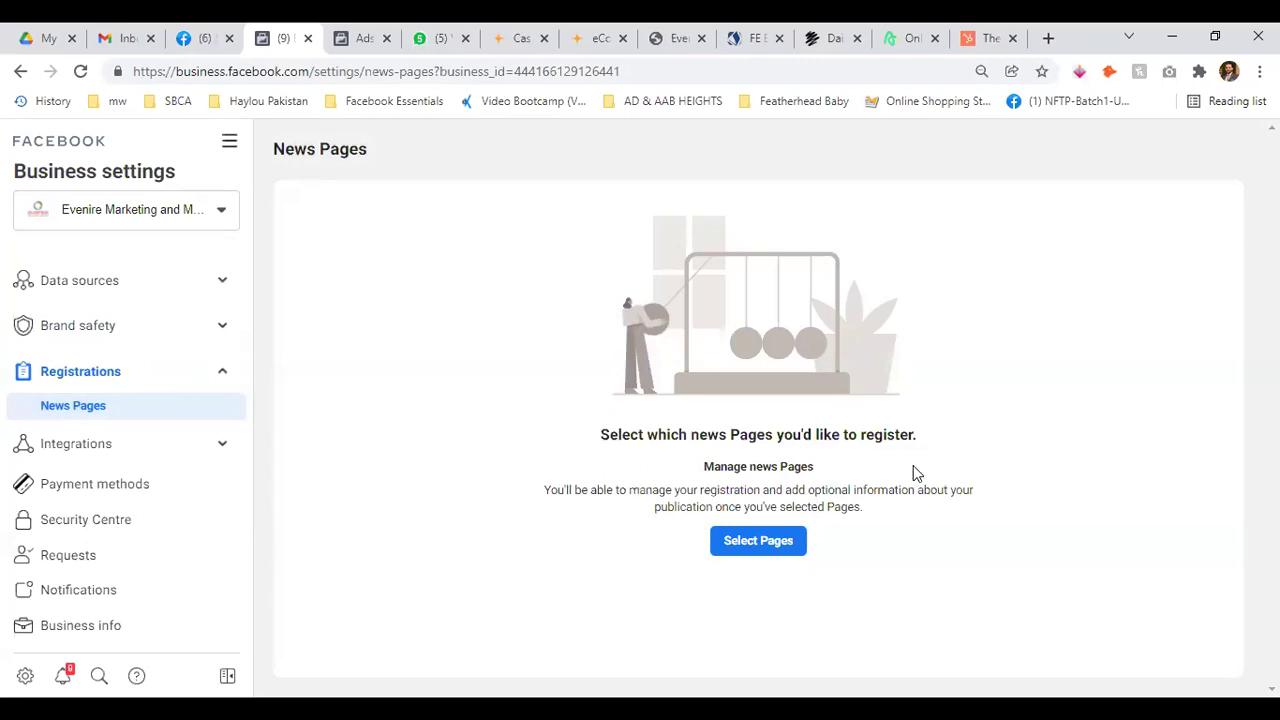
Browse the Select news Pages list, cancel without choosing any Page, and collapse Registrations
left_click(768, 548)
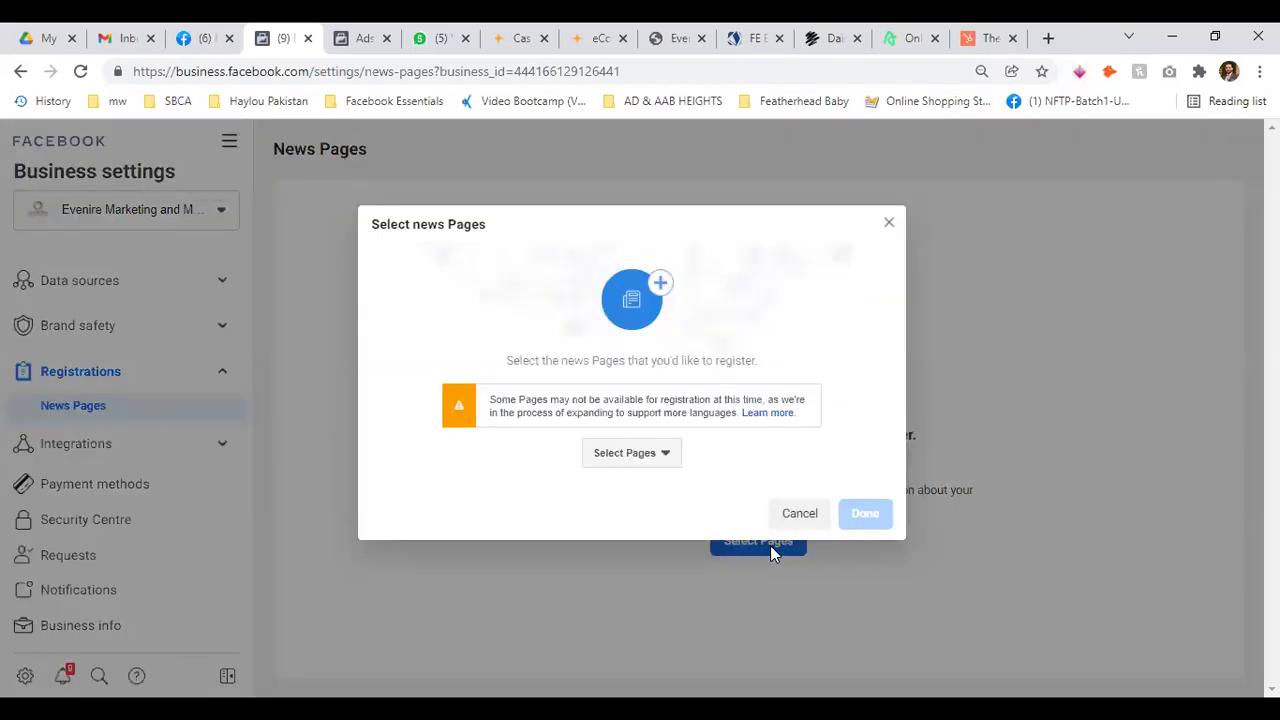
left_click(645, 455)
scroll(780, 320, "down", 5)
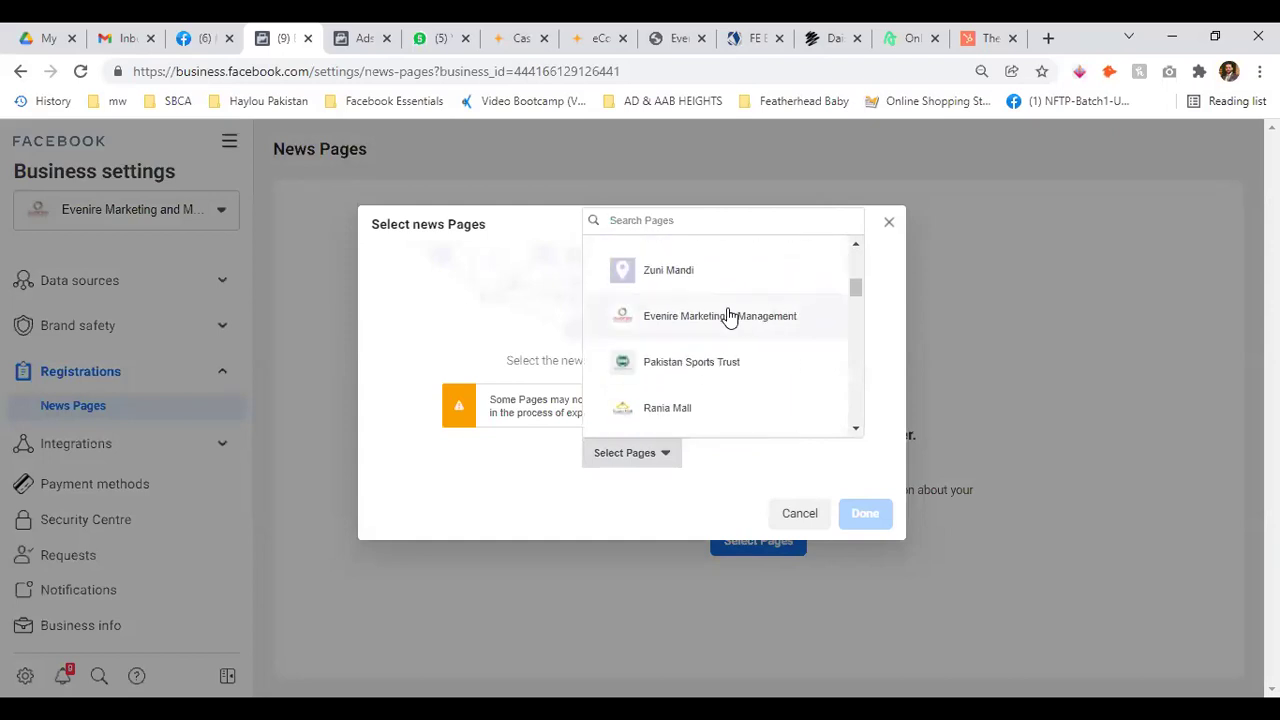
scroll(715, 330, "down", 3)
scroll(703, 347, "up", 2)
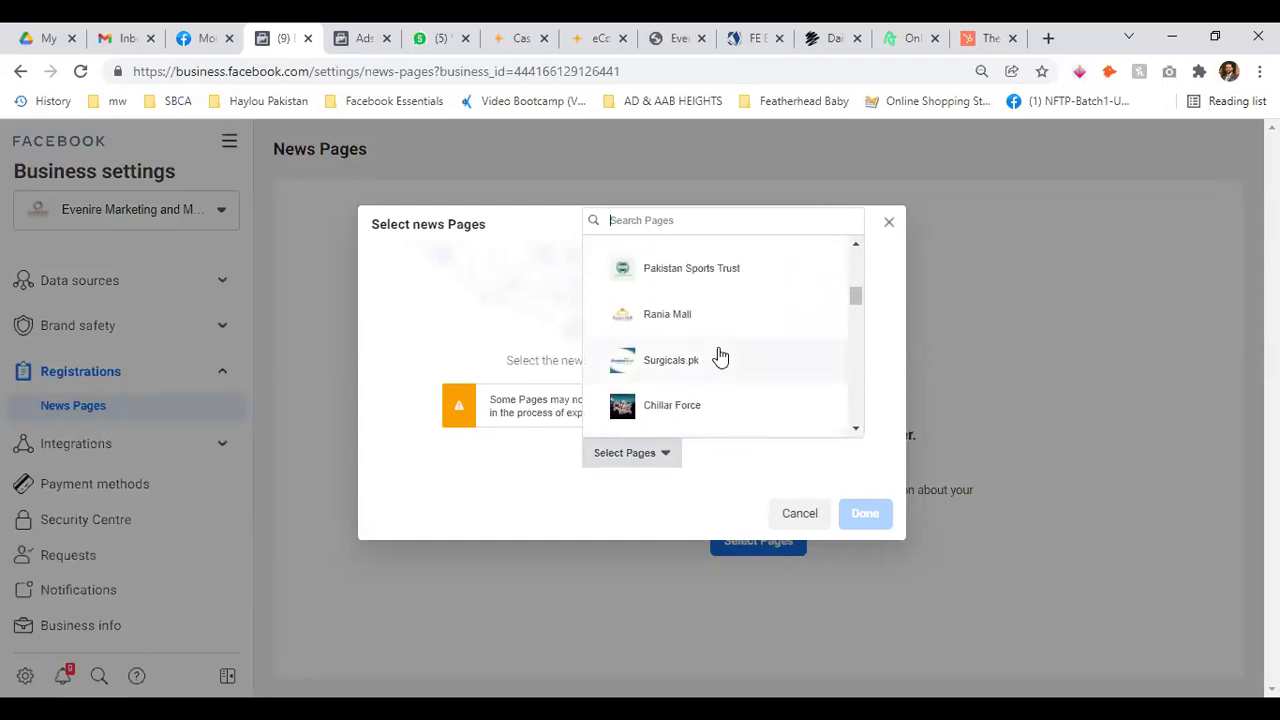
scroll(720, 357, "down", 3)
left_click(478, 464)
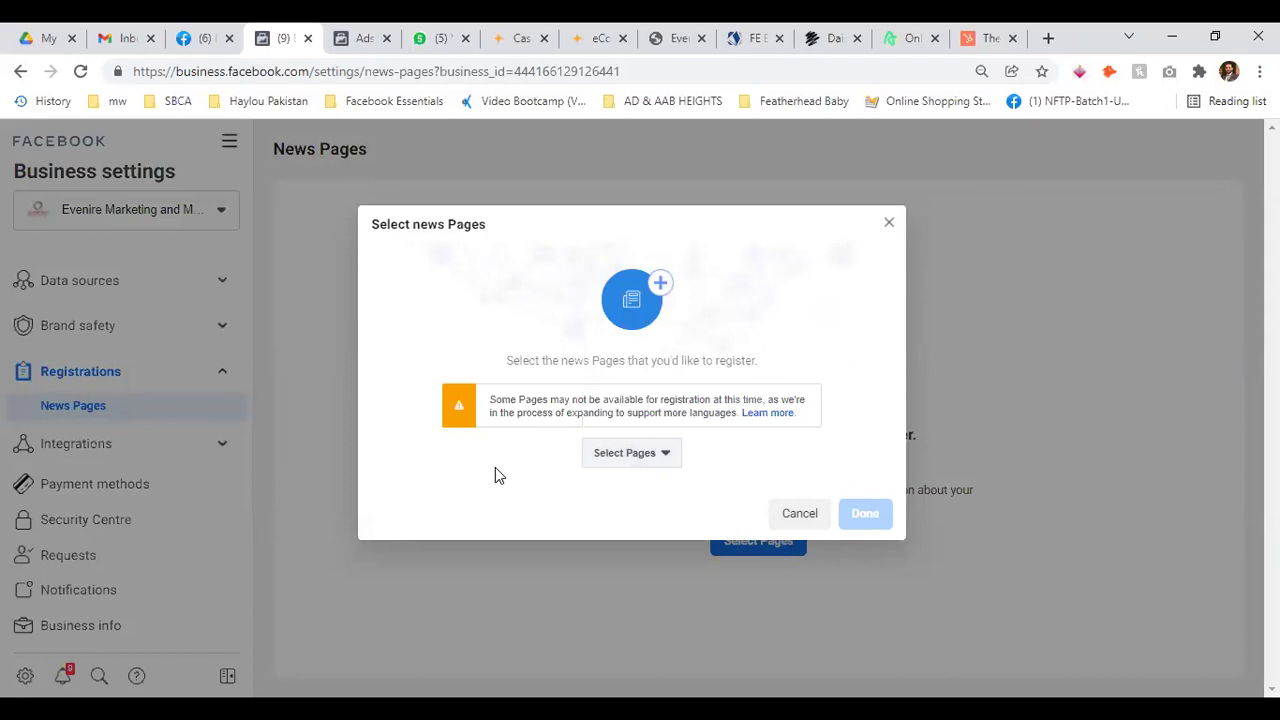
left_click(800, 513)
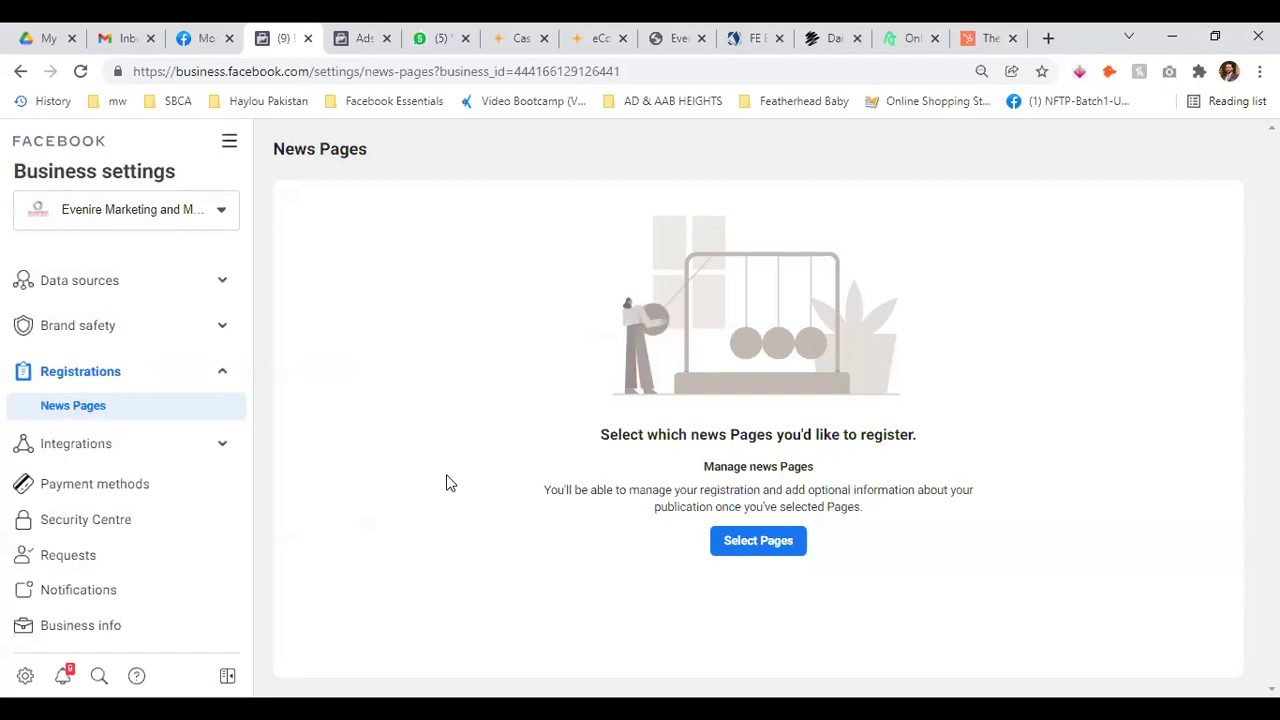
left_click(223, 375)
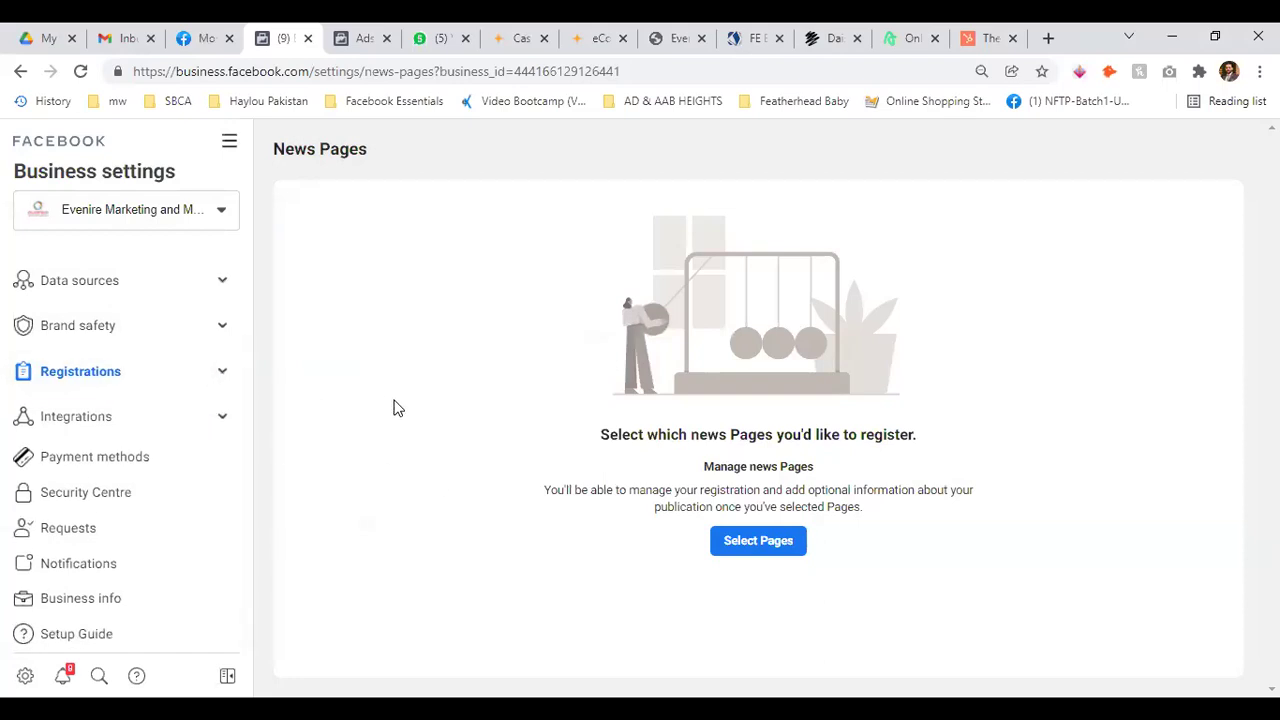
Check Leads Access under Integrations without customising it, then start a new Ads Manager campaign
left_click(229, 383)
left_click(223, 373)
left_click(221, 418)
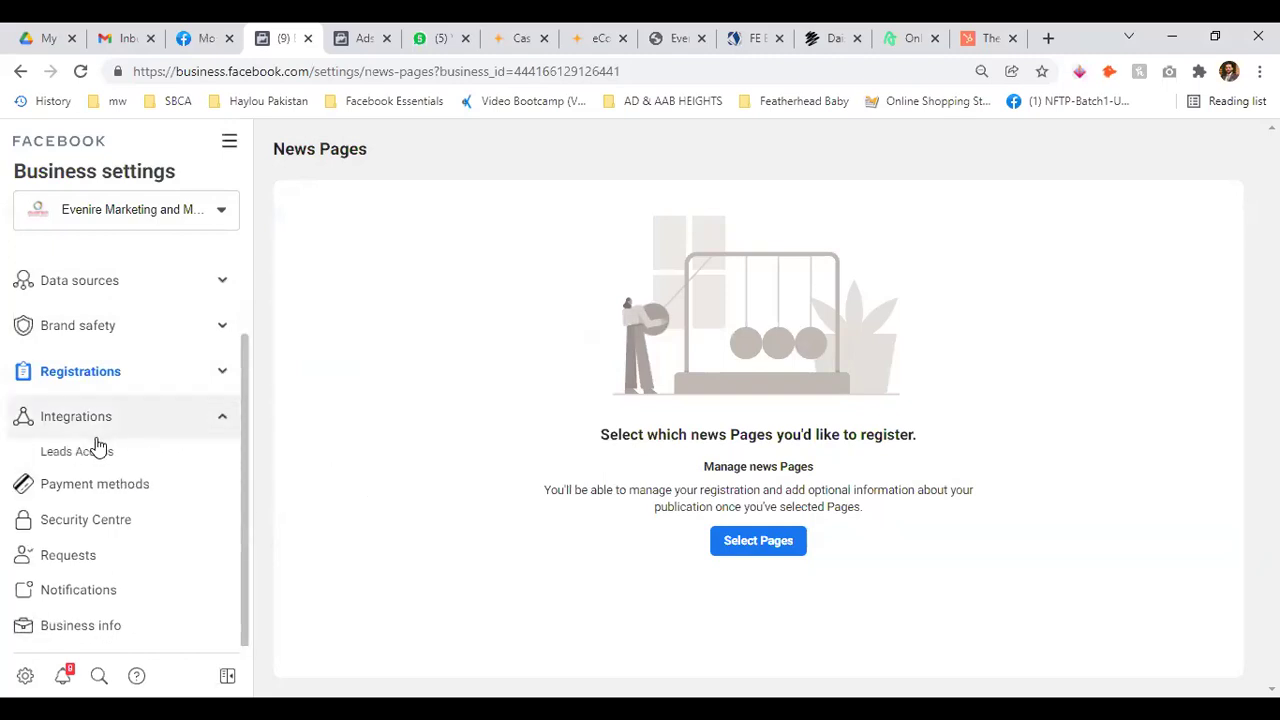
left_click(80, 451)
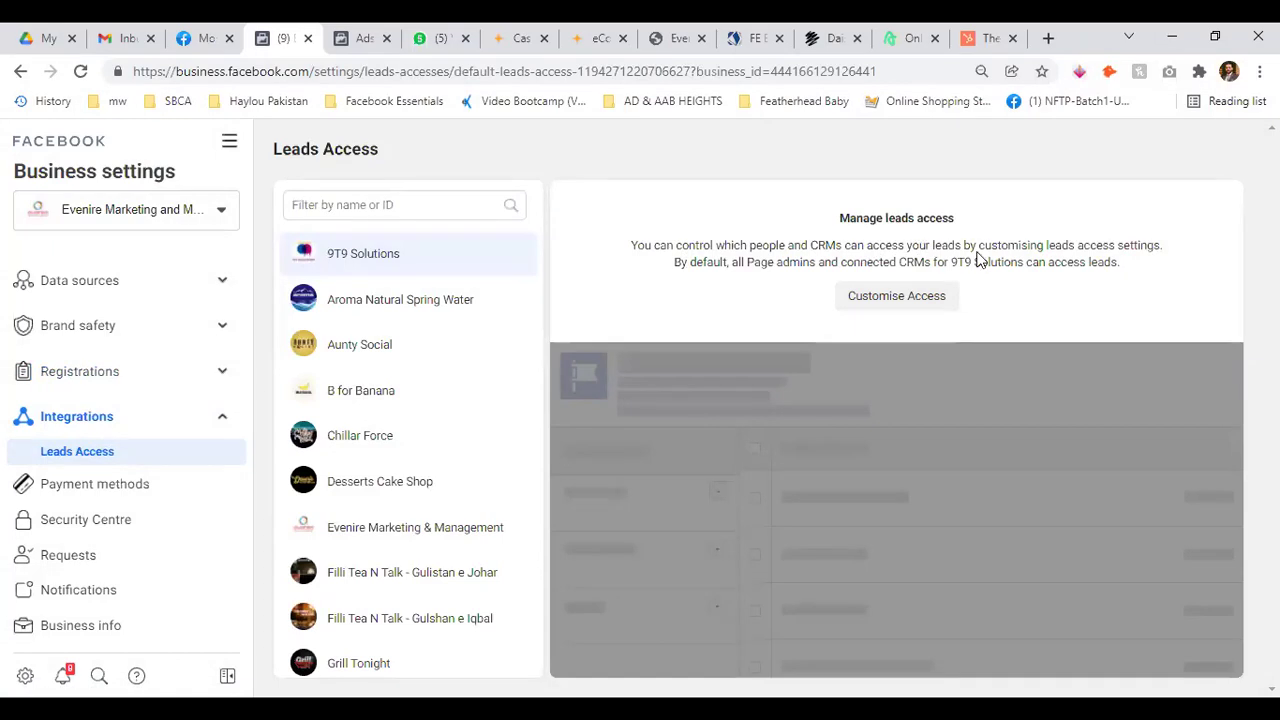
left_click(920, 298)
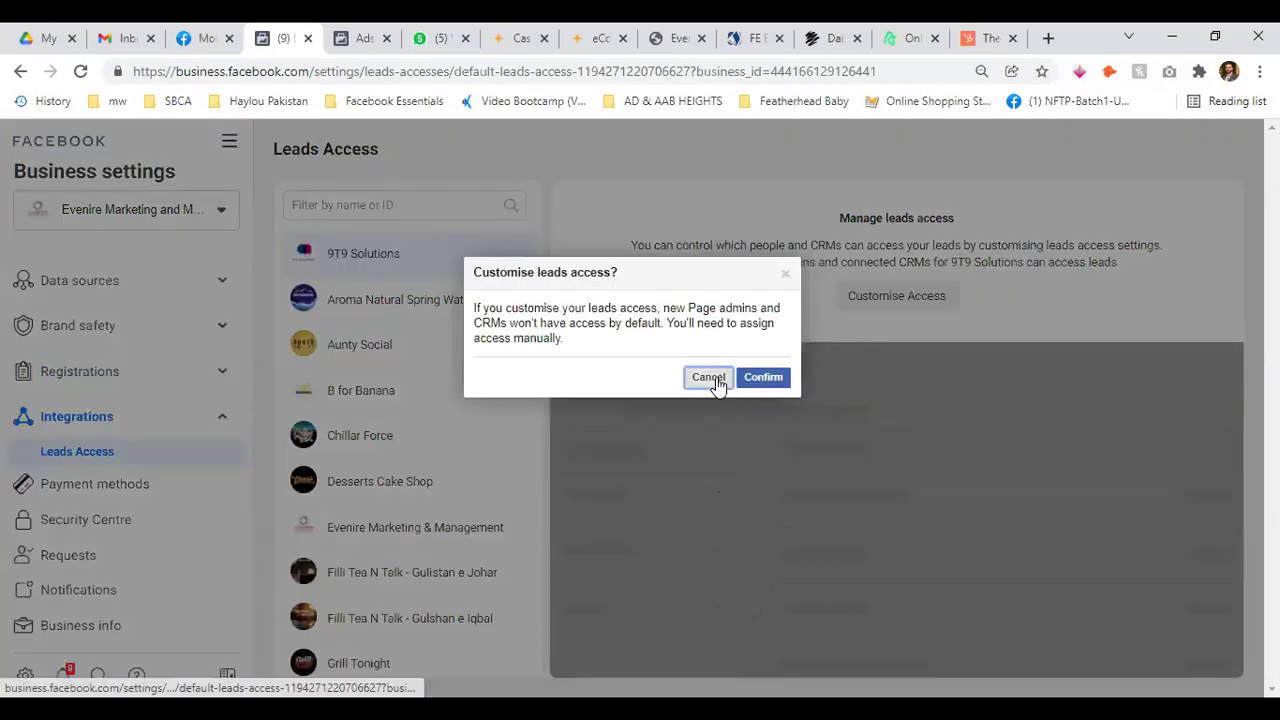
left_click(712, 378)
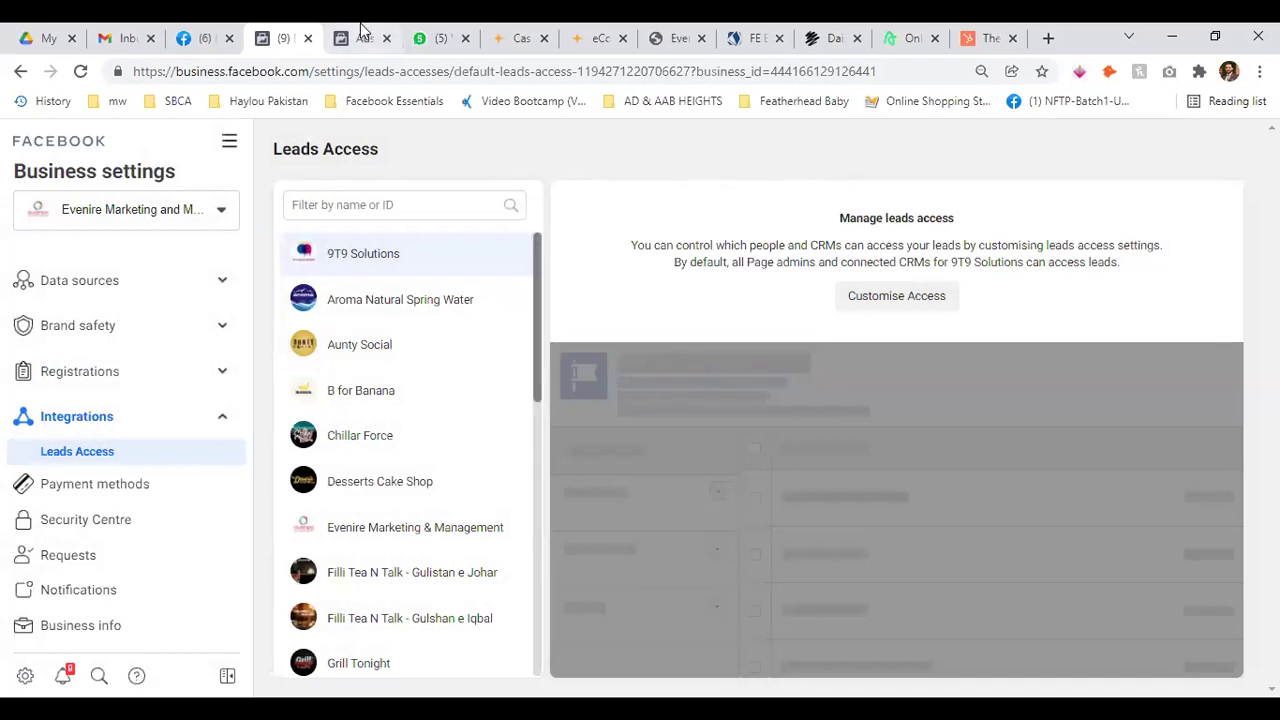
left_click(360, 32)
left_click(105, 322)
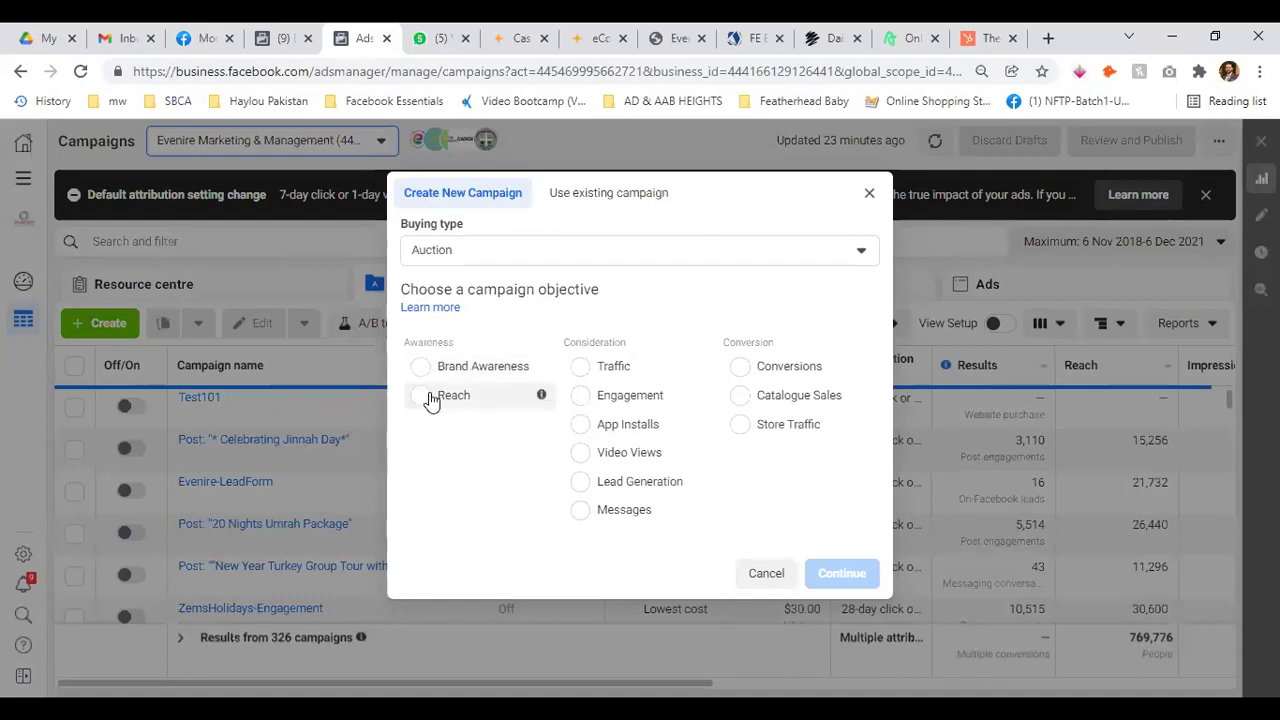
Pick Lead Generation as the campaign objective and return to the Business settings tab
double_click(449, 342)
left_click(493, 343)
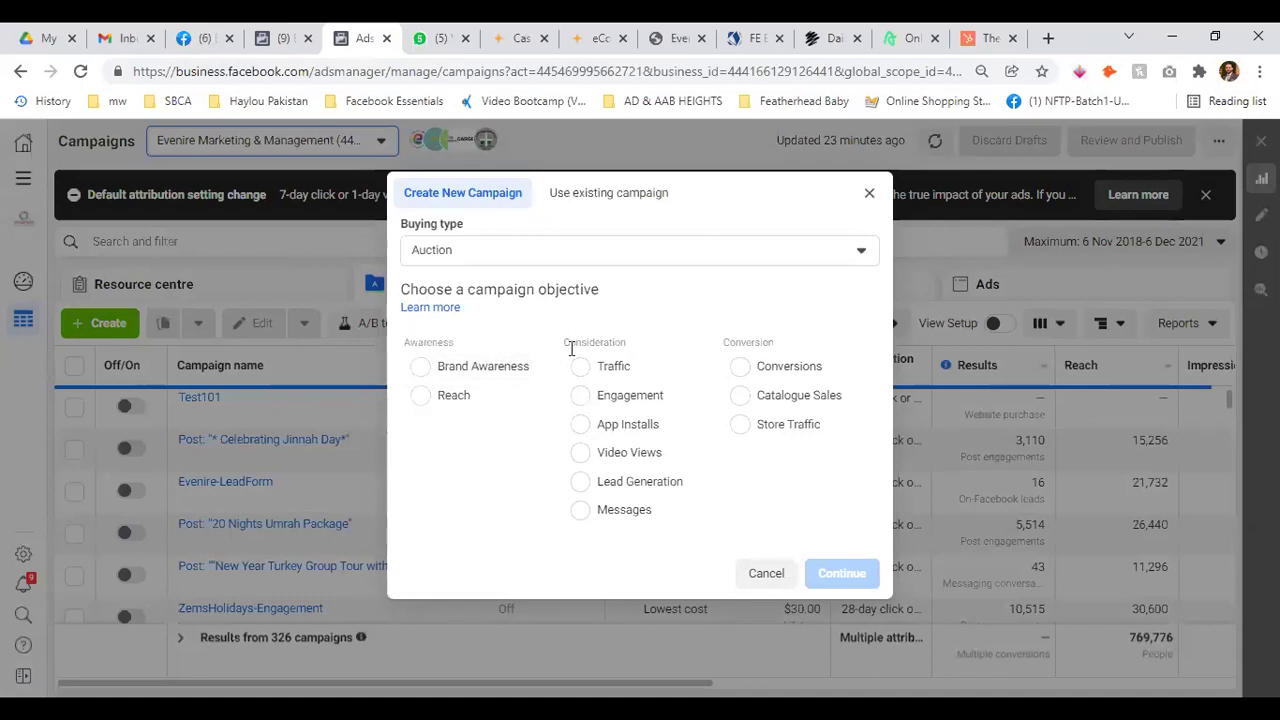
left_click_drag(560, 345, 857, 346)
left_click(857, 346)
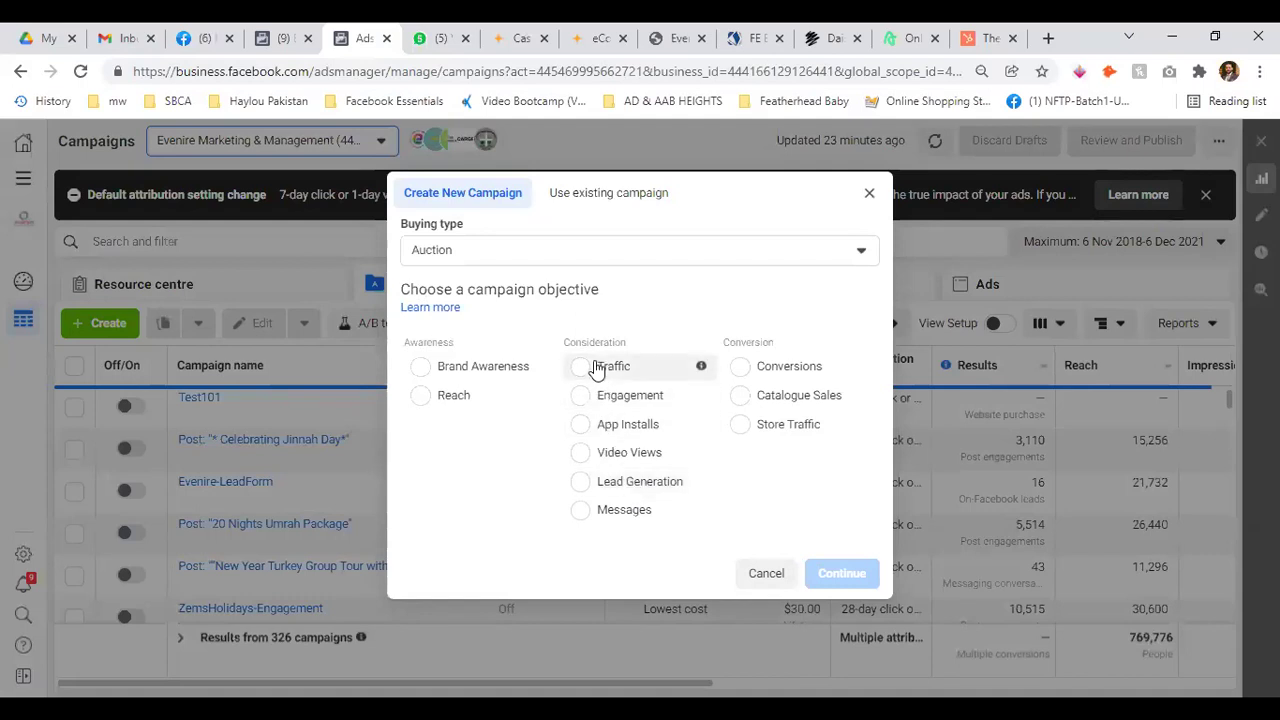
left_click(578, 488)
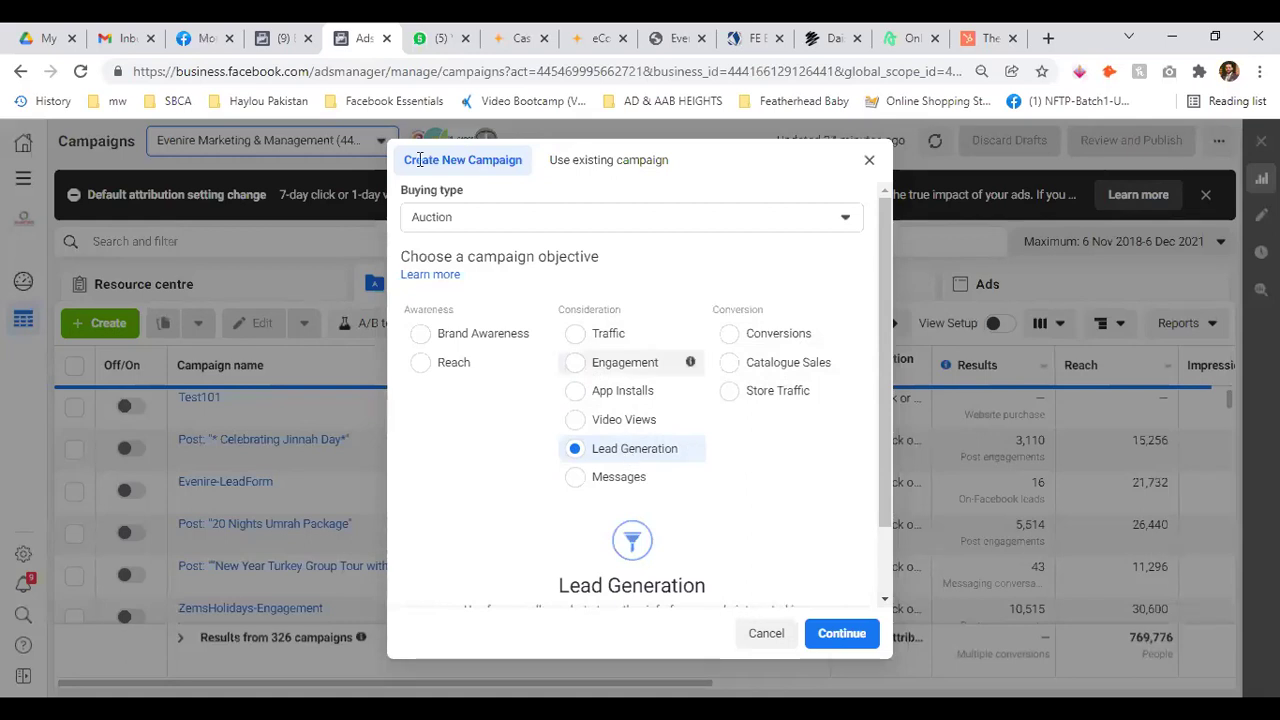
left_click(285, 47)
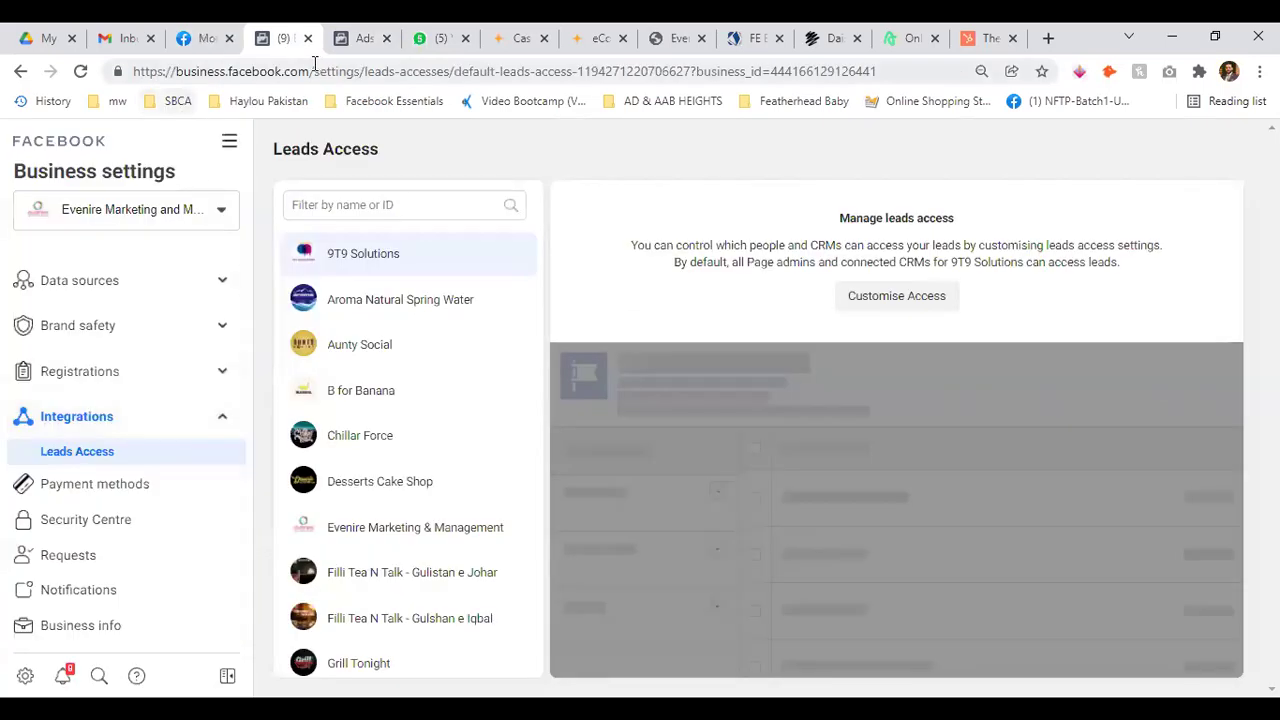
Load facebook.com/argusproperties in a new tab placed beside the other Facebook tabs
left_click(1048, 38)
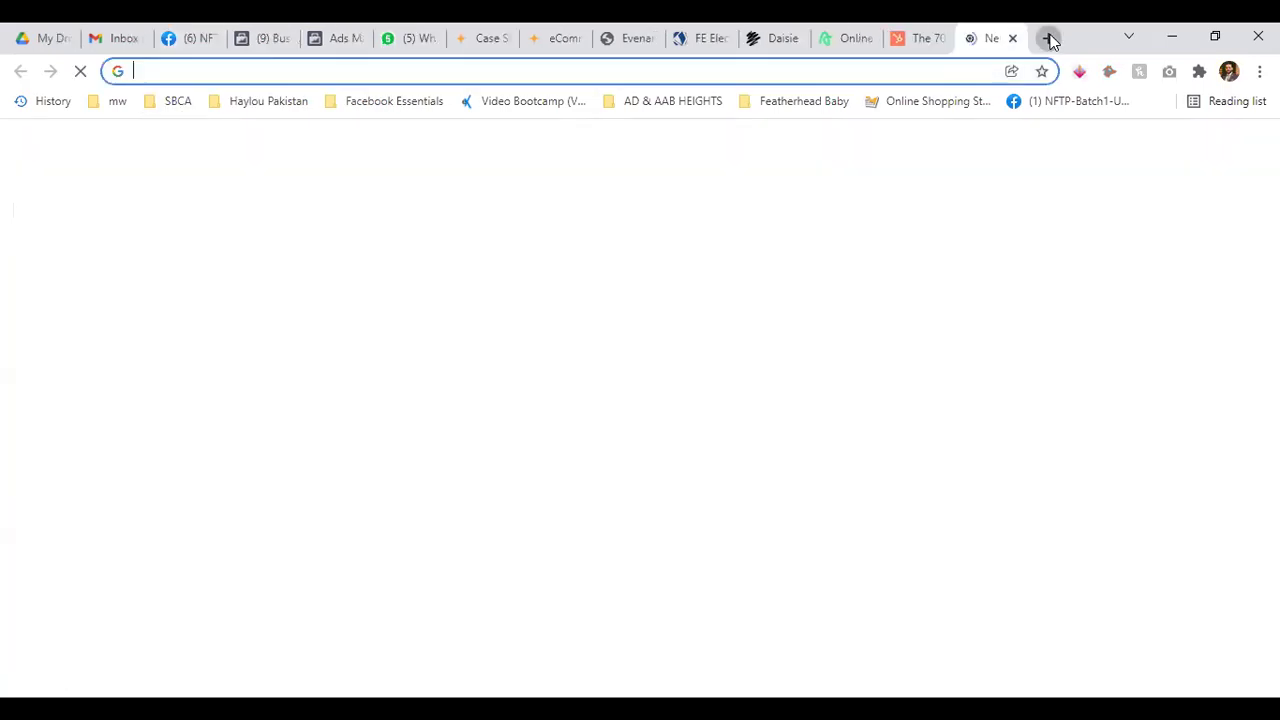
type("facebook.com/ar")
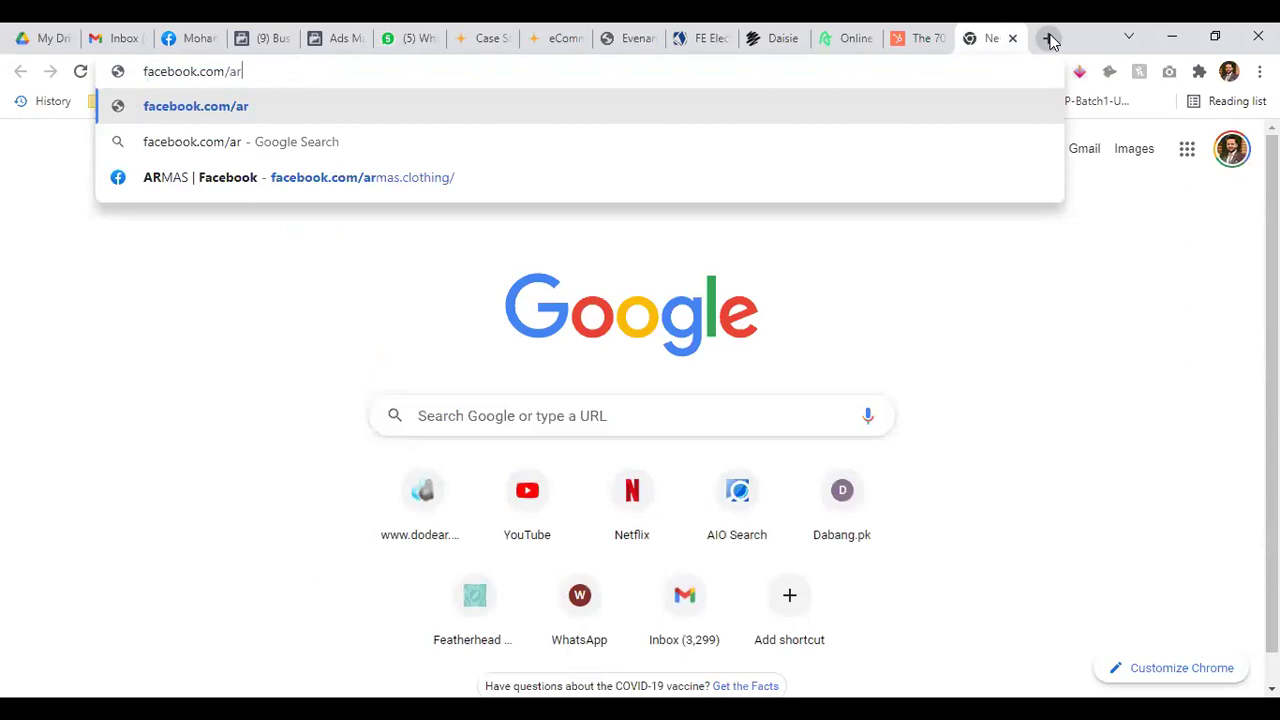
type("gu")
key("BackSpace")
type("usproperties")
key("Return")
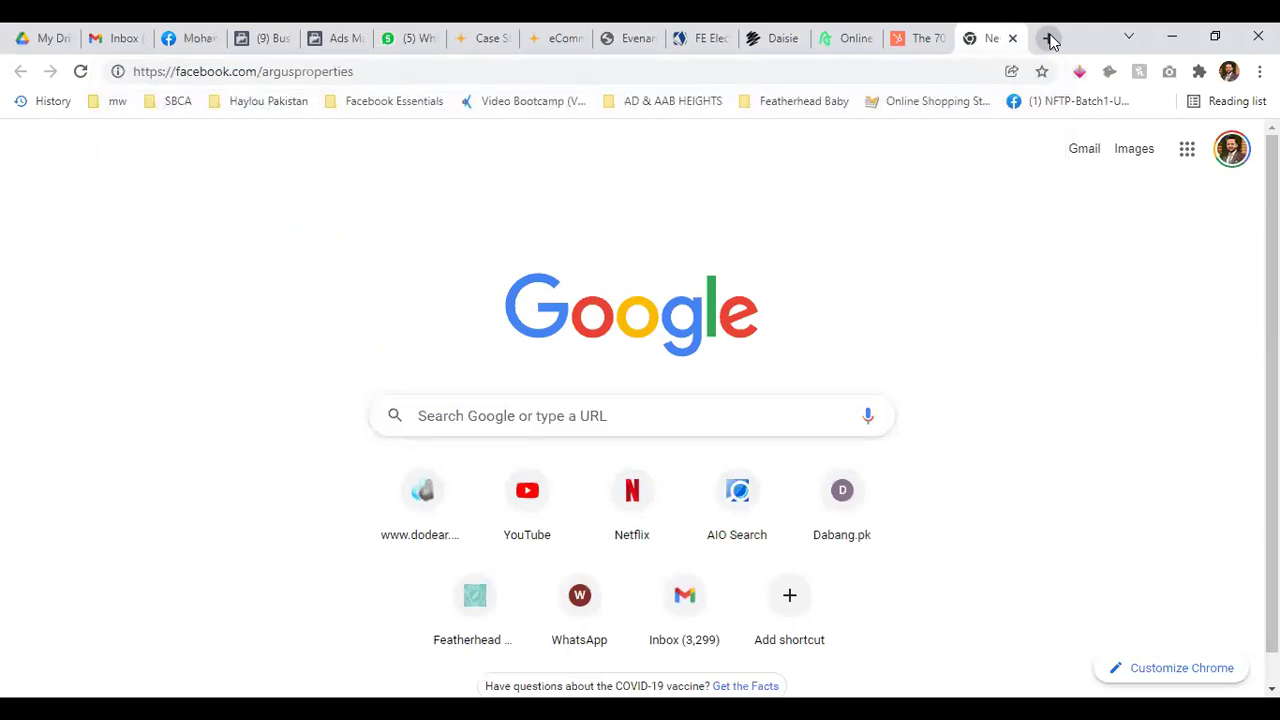
left_click_drag(985, 38, 343, 32)
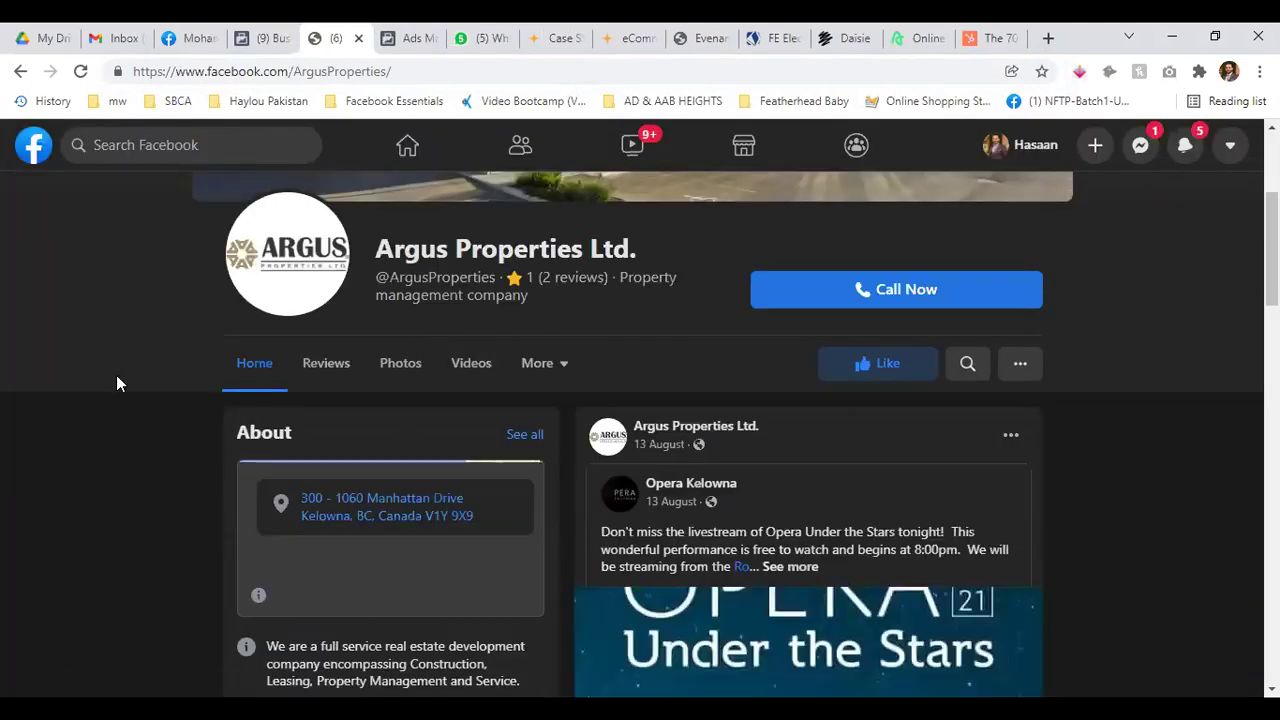
Search Facebook for Argus Properties and close the open chat conversation
scroll(116, 375, "up", 3)
left_click(210, 141)
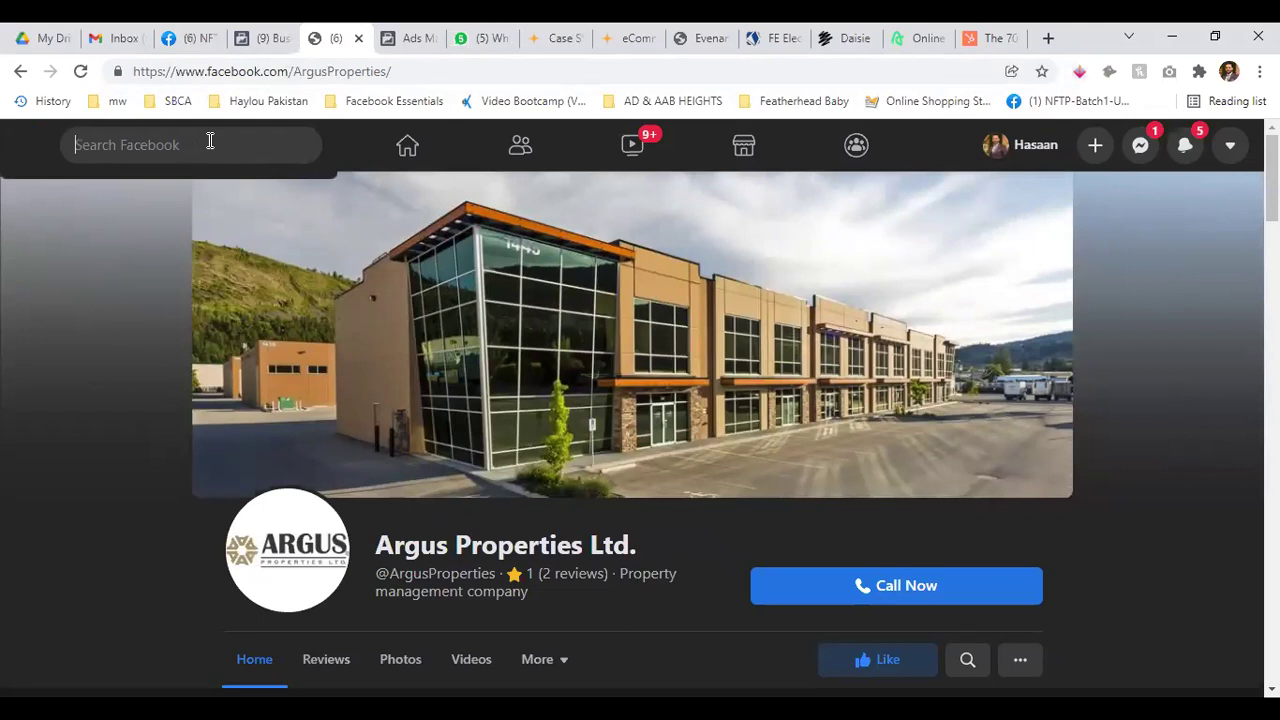
type("argu")
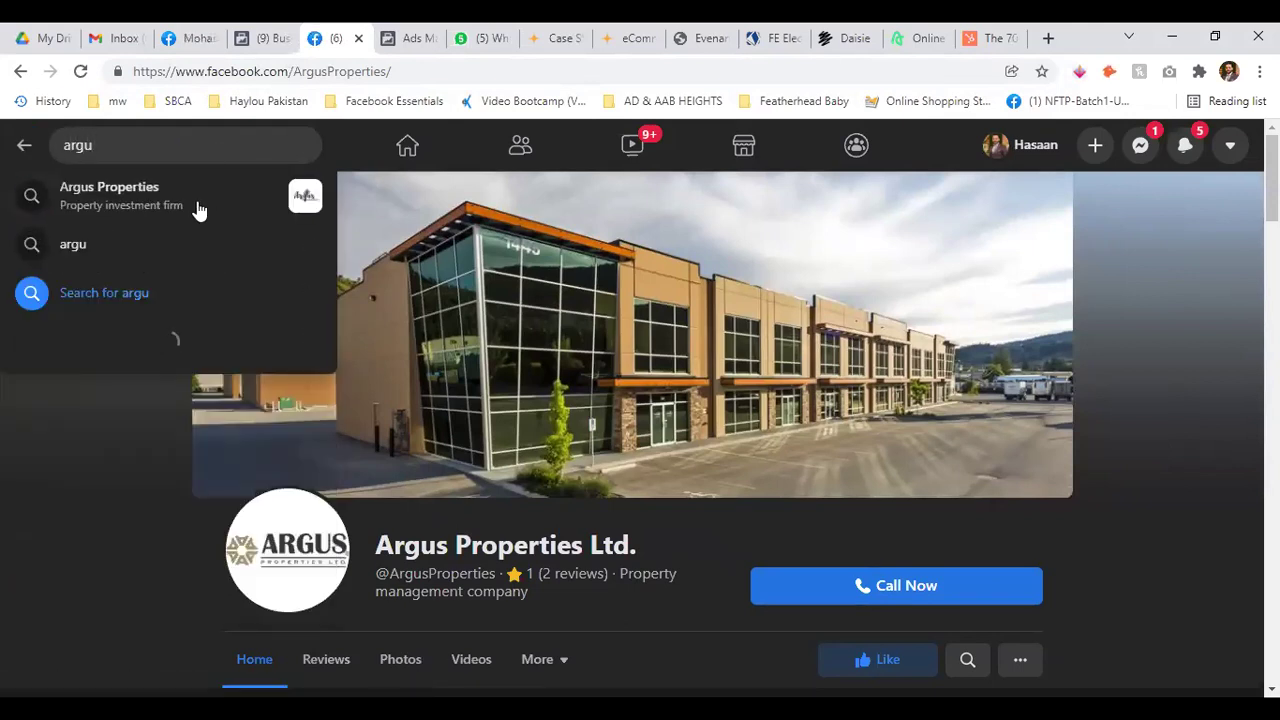
left_click(196, 208)
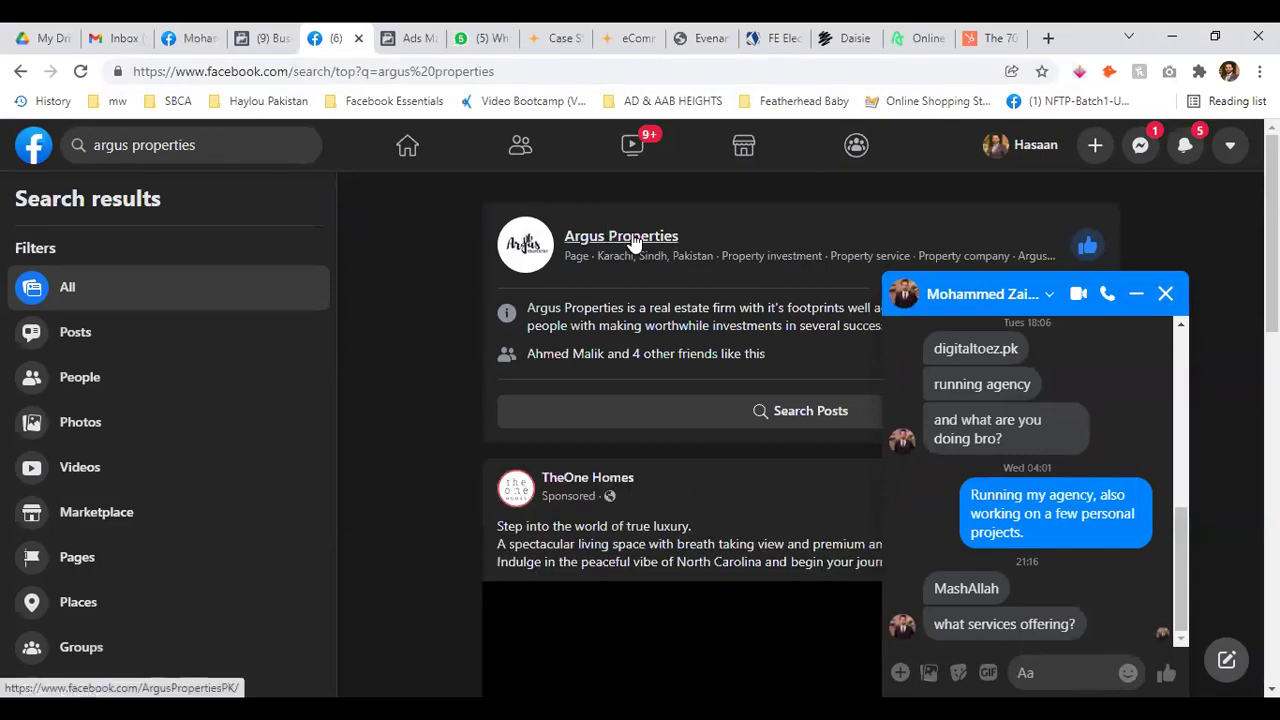
left_click(1166, 293)
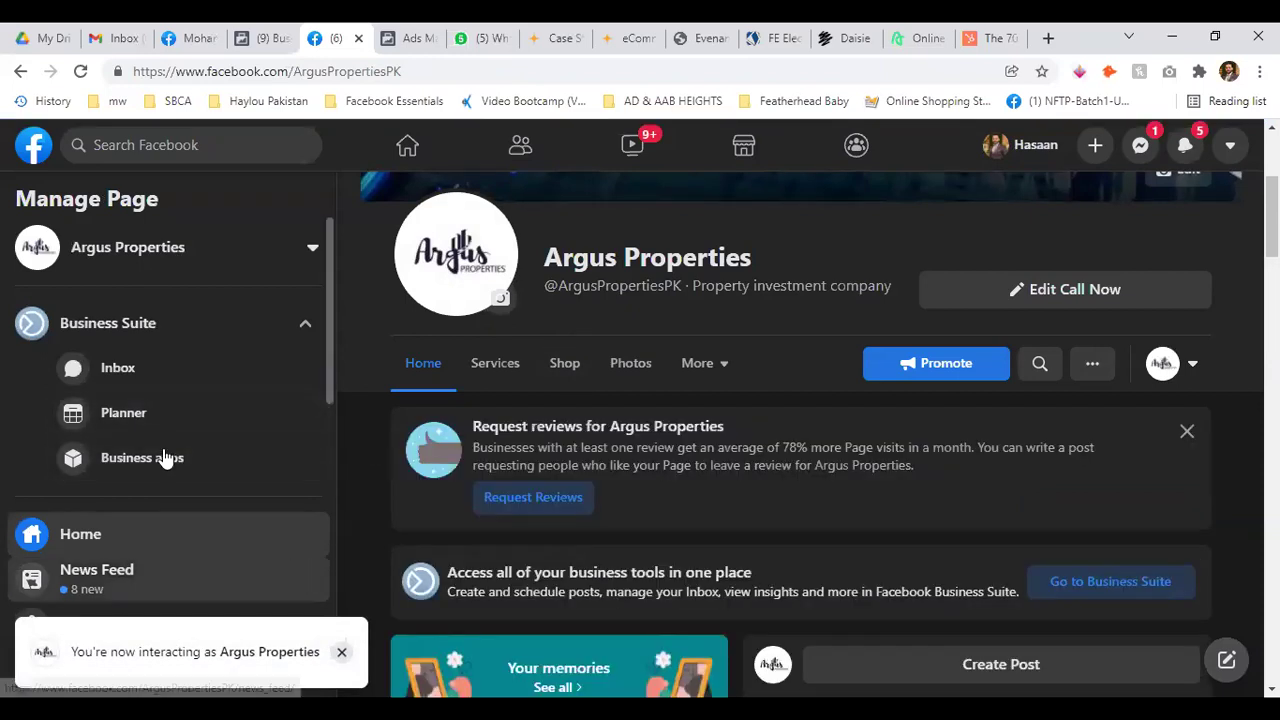
Go from Publishing tools to the Forms Library and open it in Business Suite
scroll(180, 455, "down", 5)
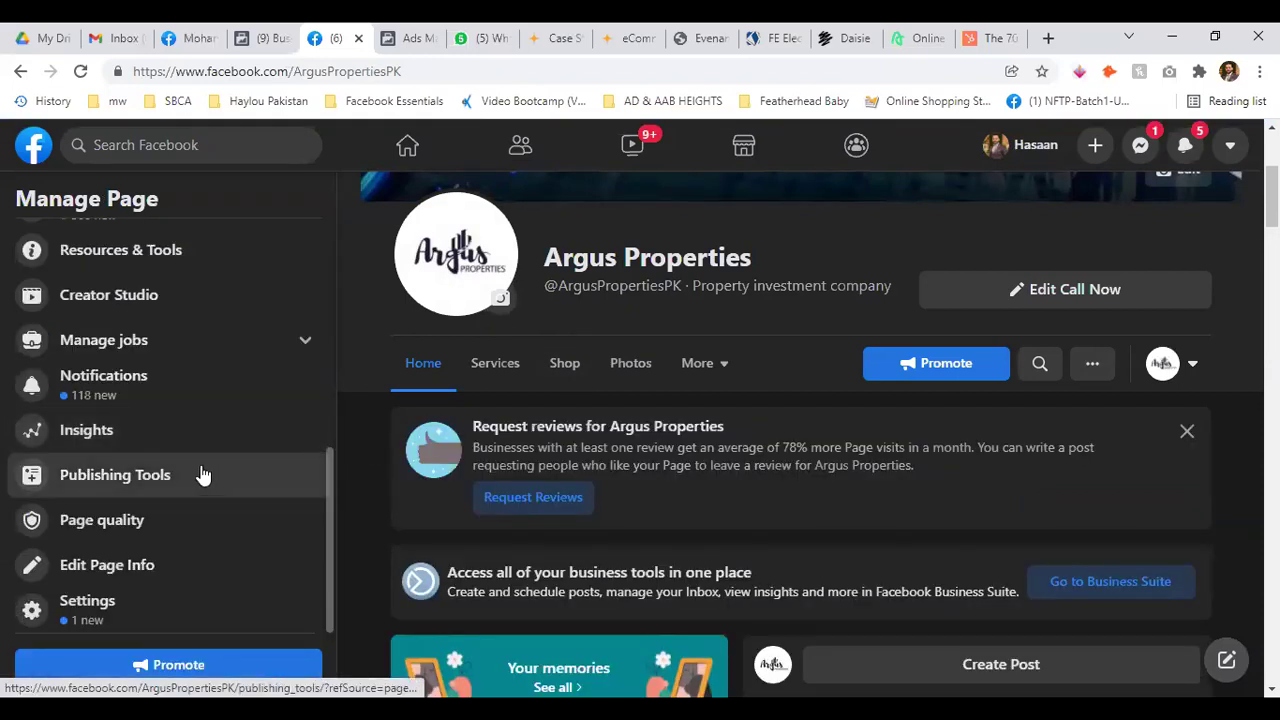
left_click(200, 474)
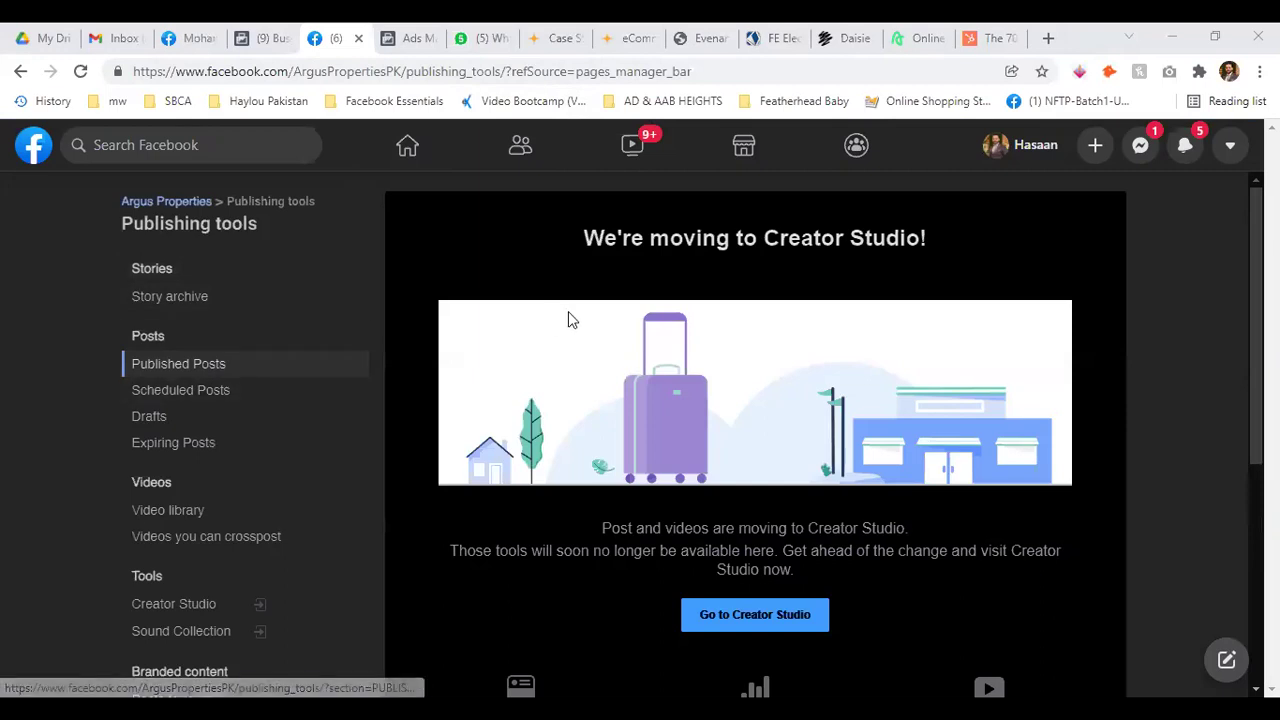
scroll(243, 398, "down", 3)
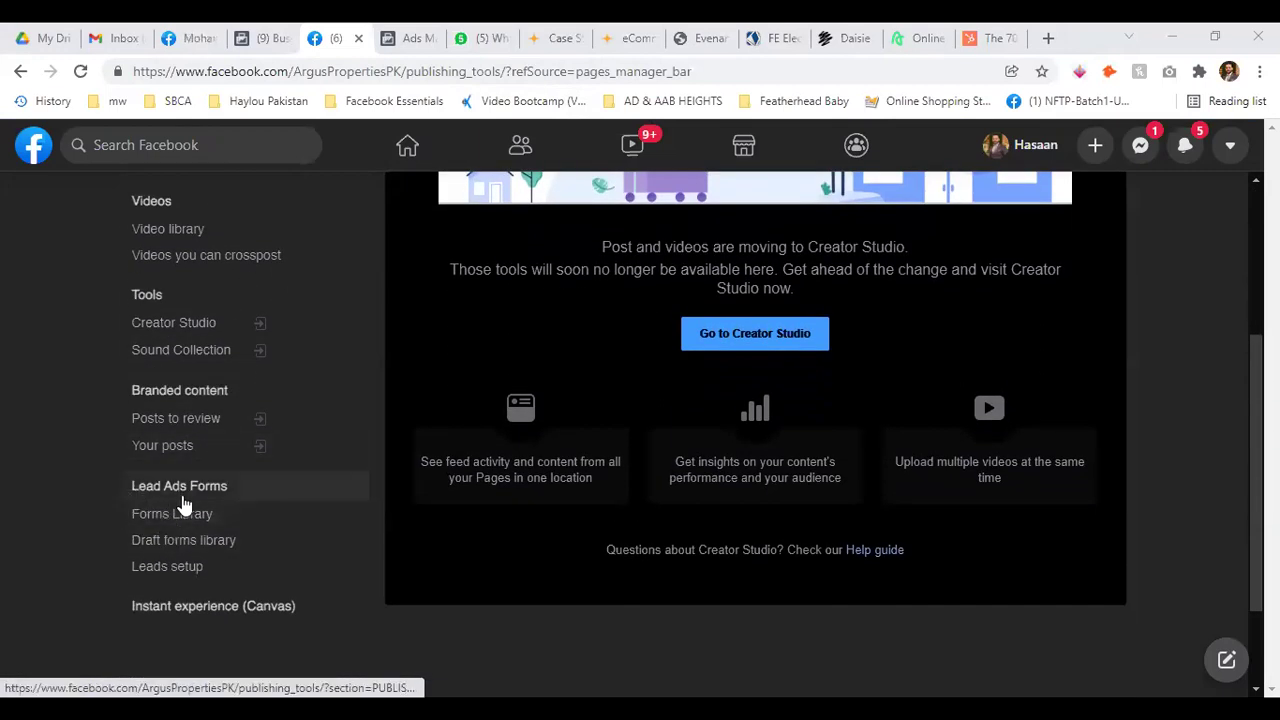
left_click(177, 514)
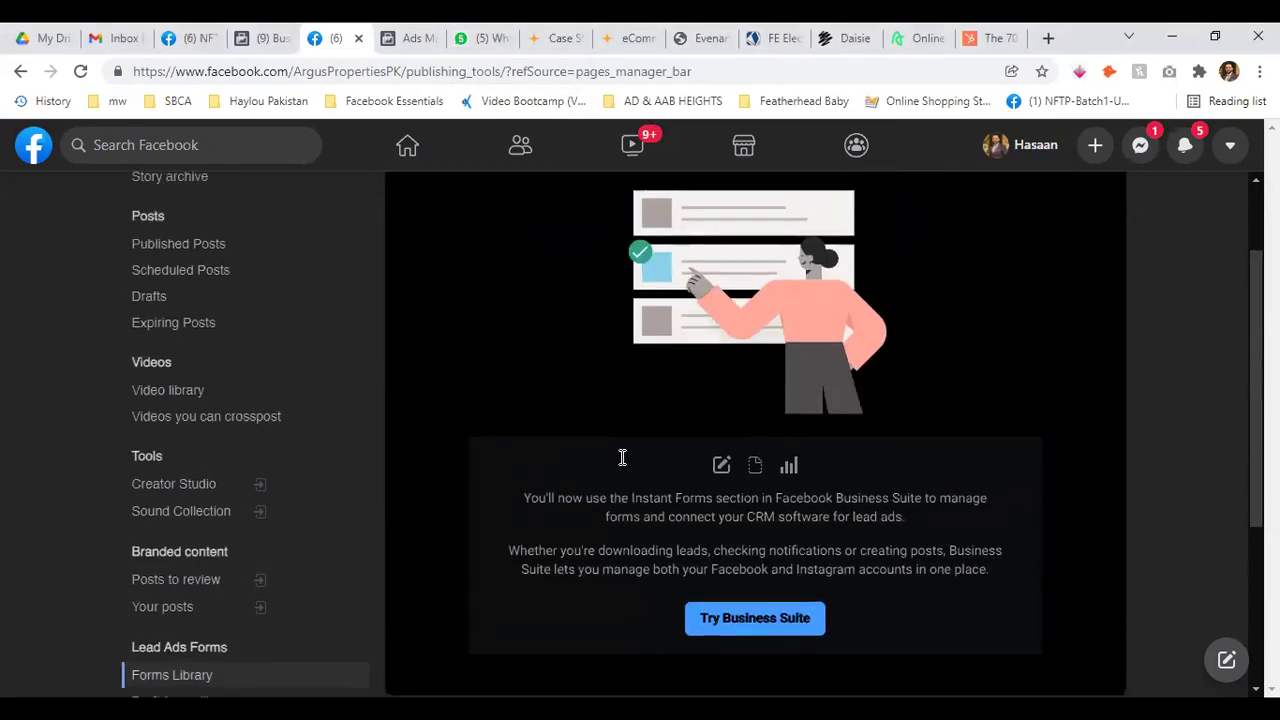
scroll(817, 482, "down", 1)
scroll(817, 482, "down", 3)
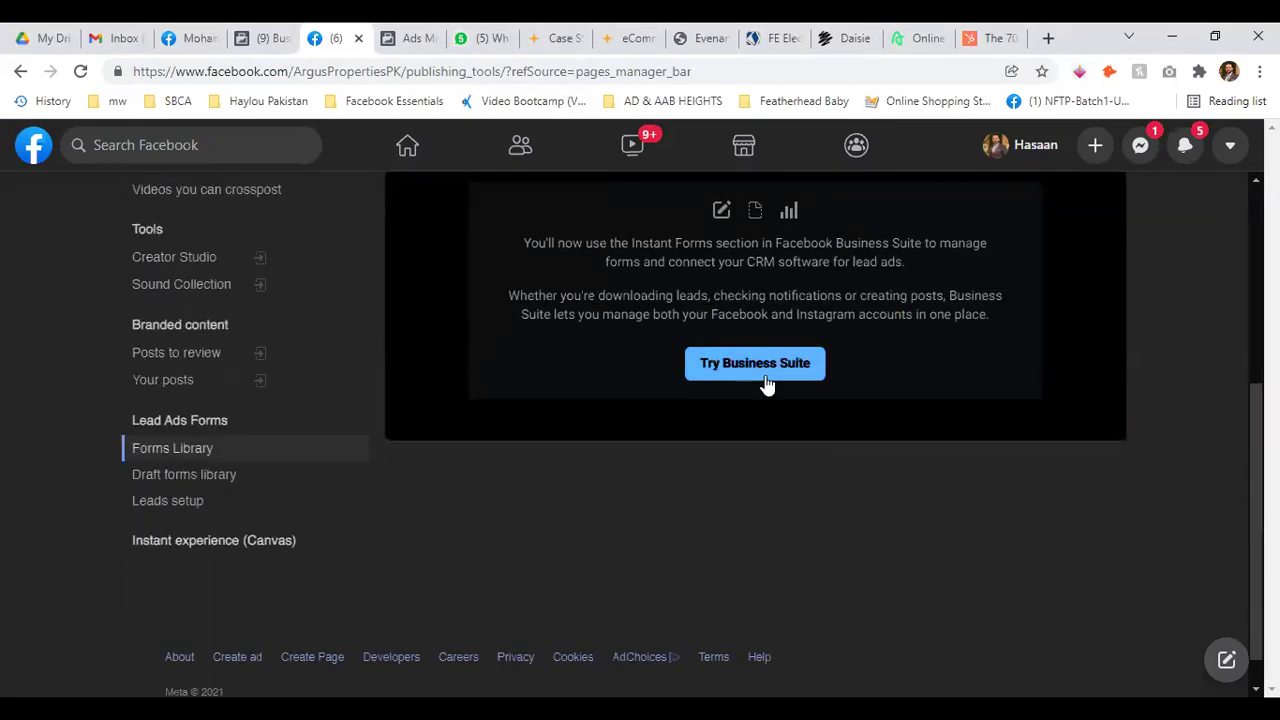
left_click(766, 372)
left_click(322, 32)
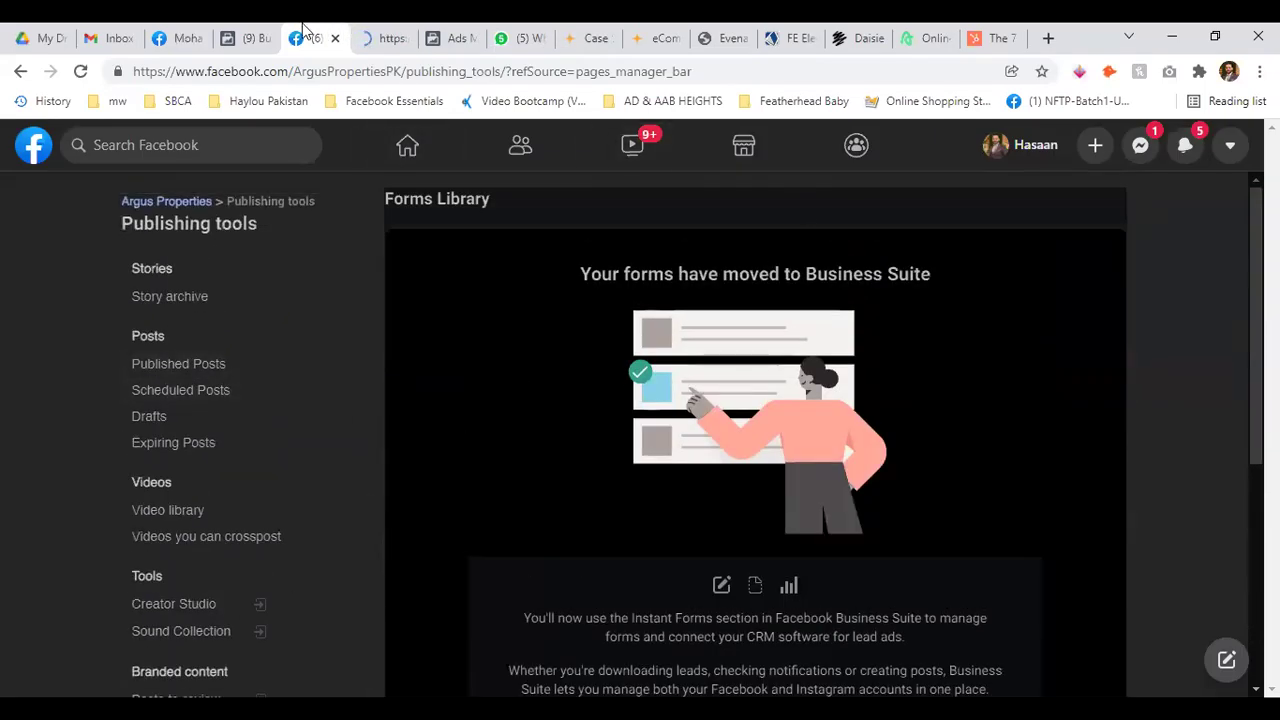
left_click(372, 38)
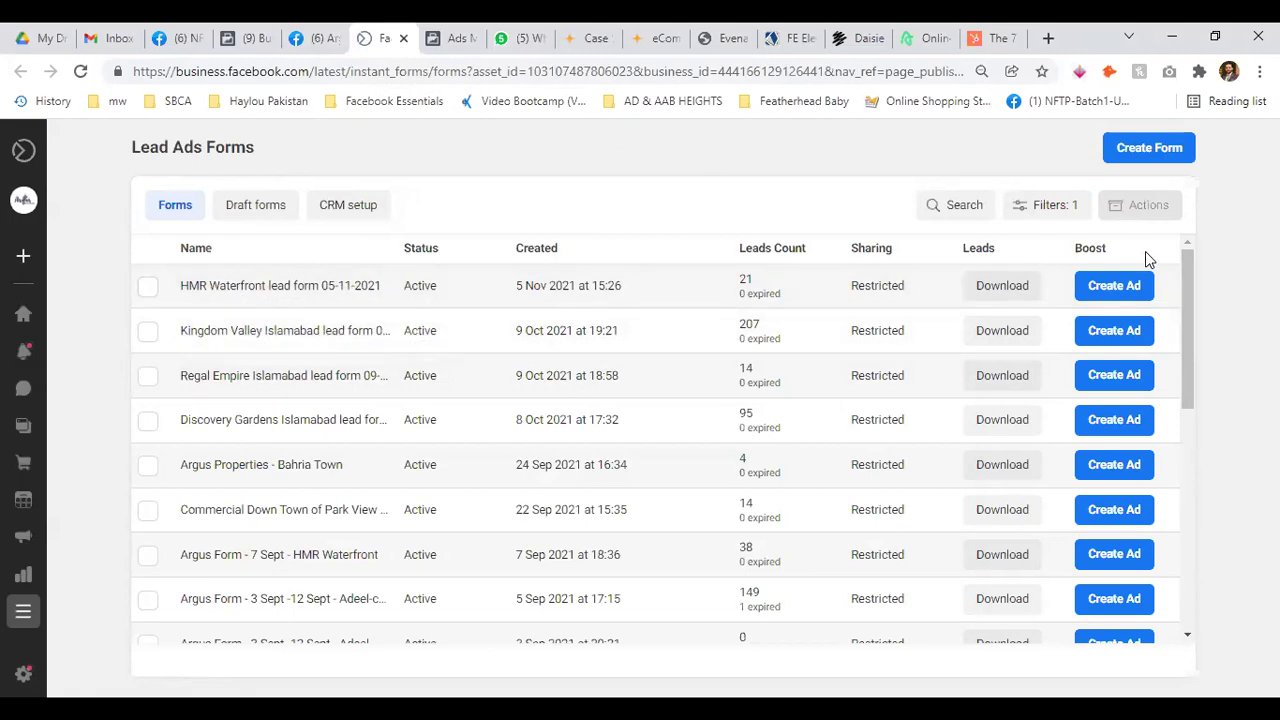
Filter the lead forms to those created this quarter
left_click(1059, 206)
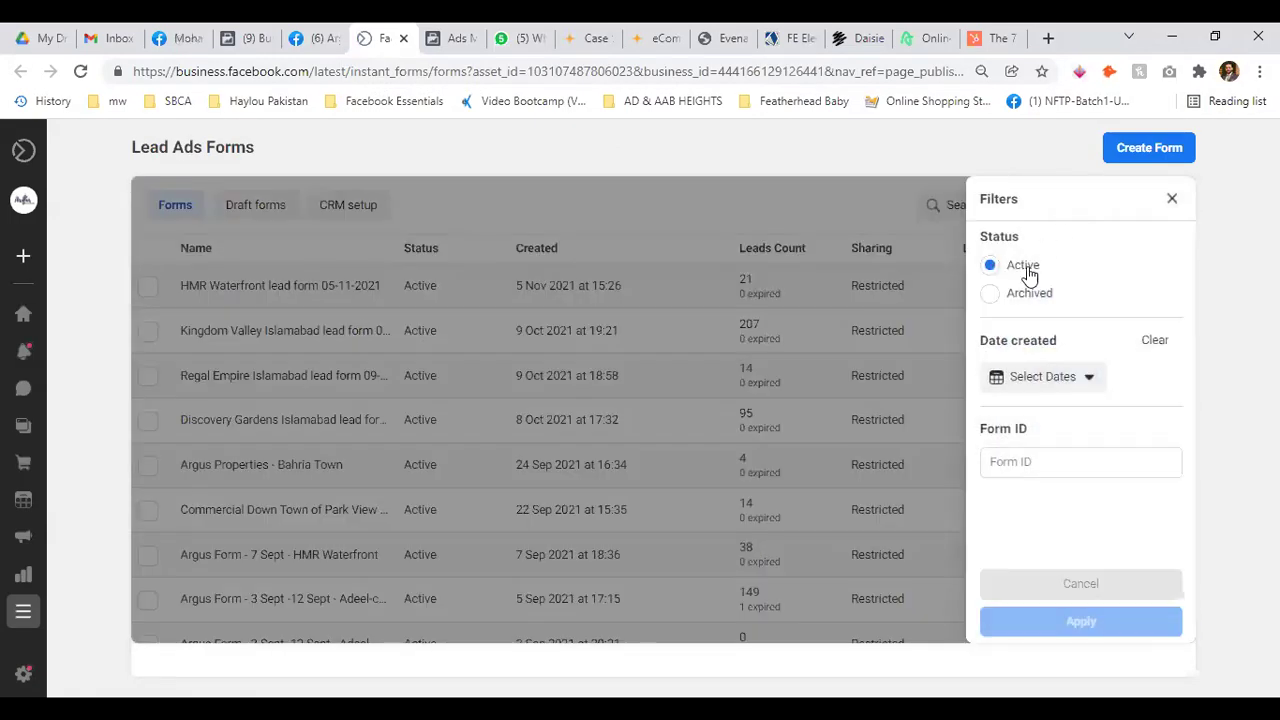
left_click(1085, 376)
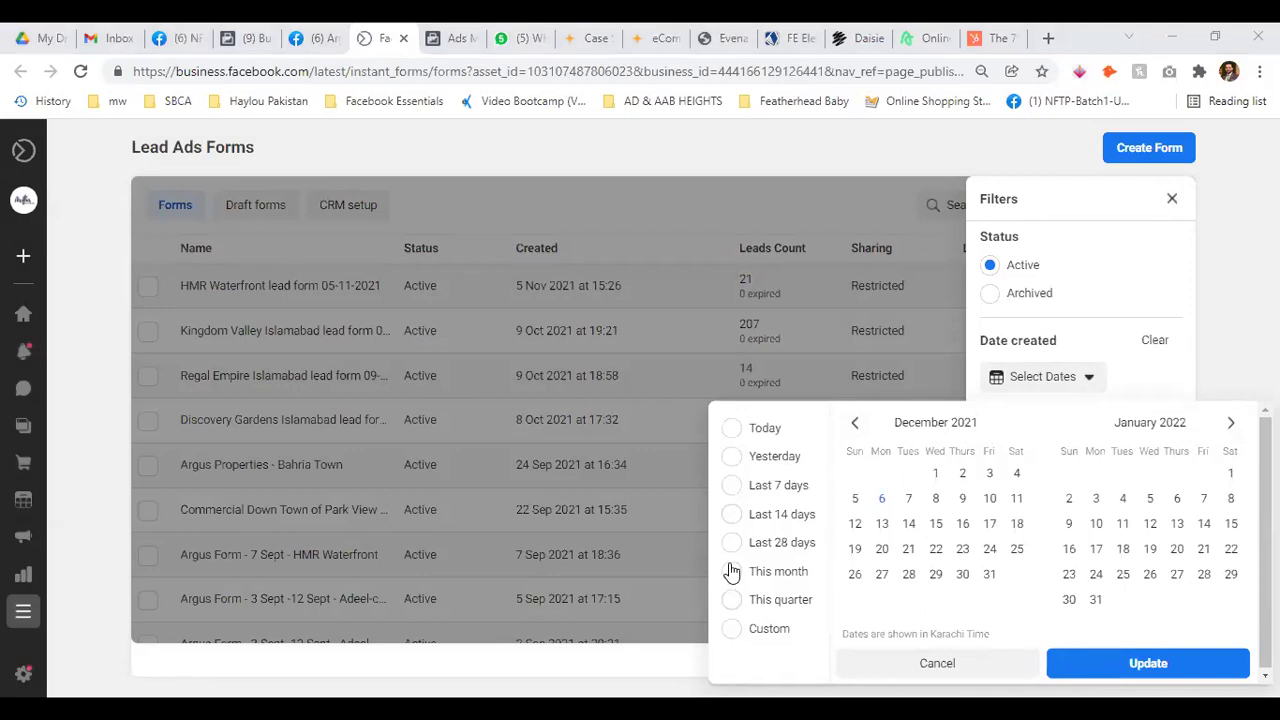
left_click(735, 601)
left_click(1148, 663)
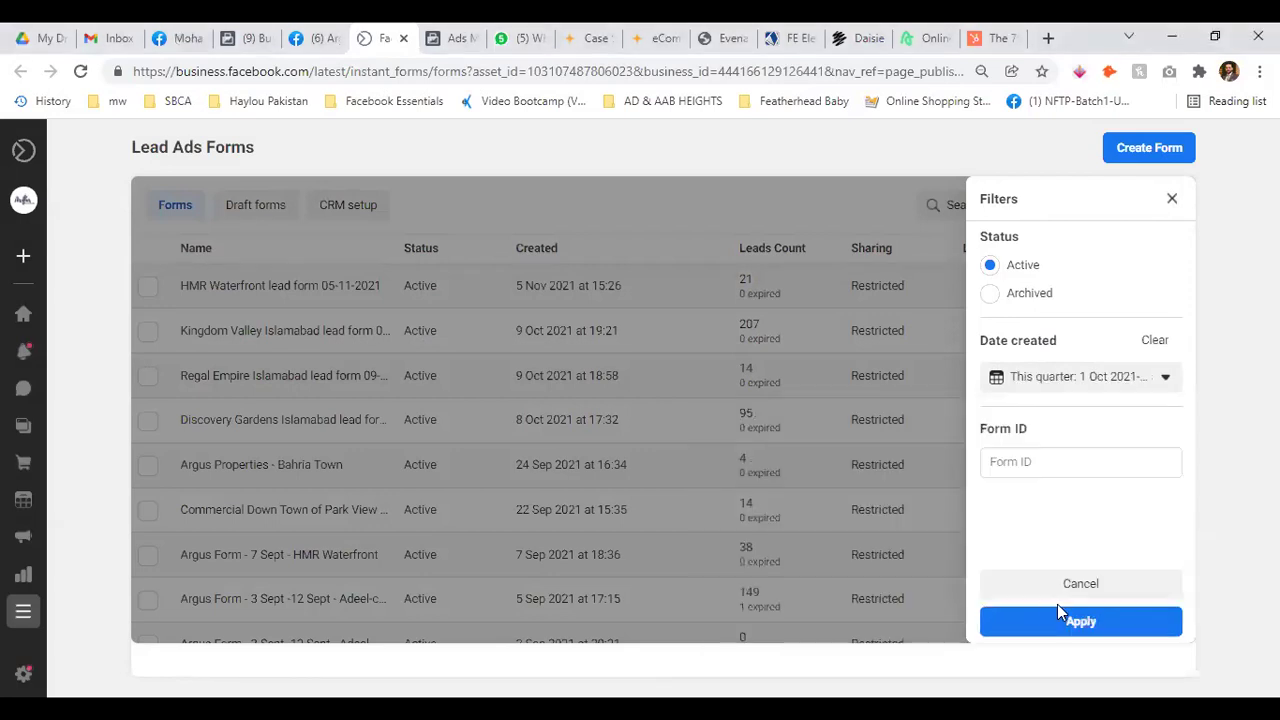
left_click(1095, 624)
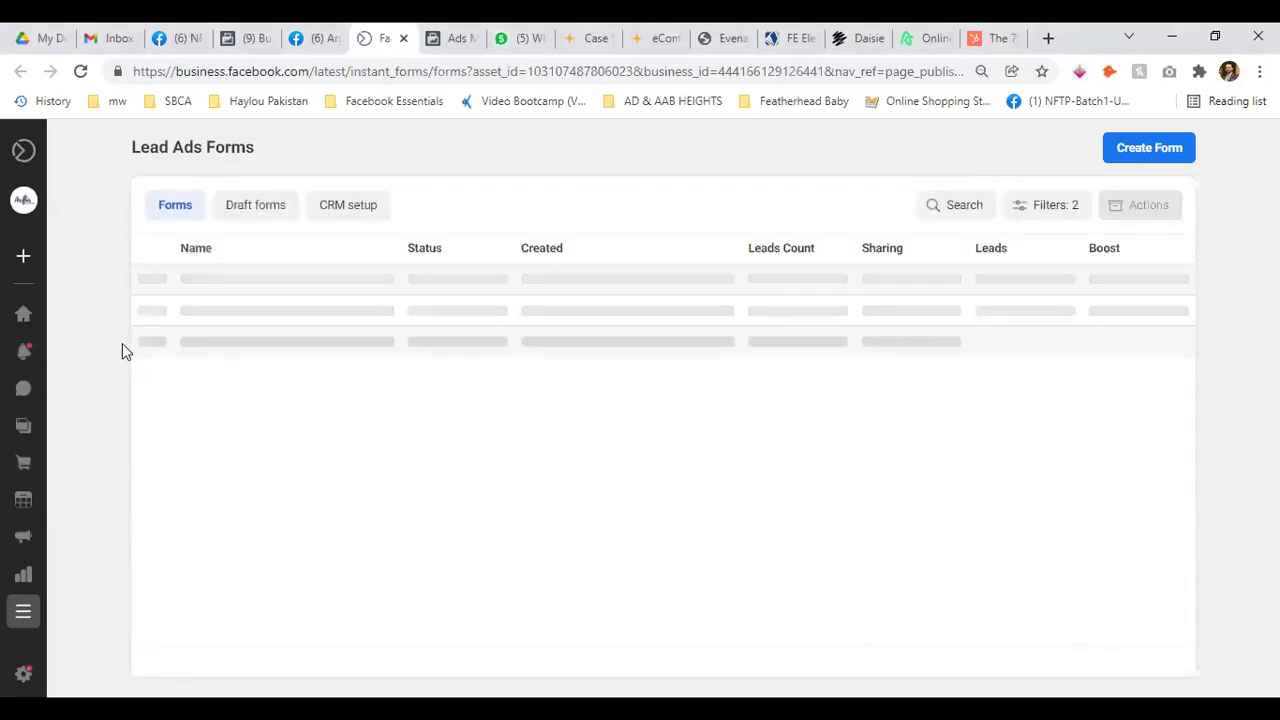
Try the Archived status filter, then switch back to Active forms
left_click(1060, 206)
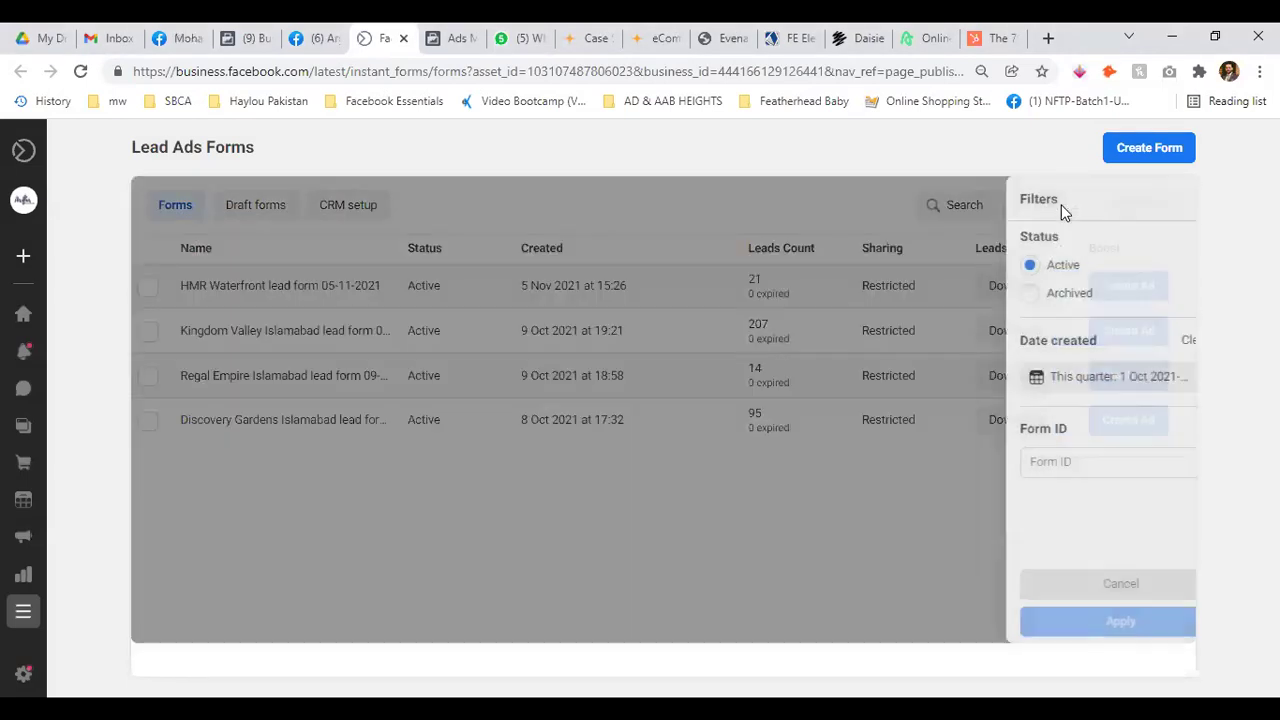
left_click(1172, 198)
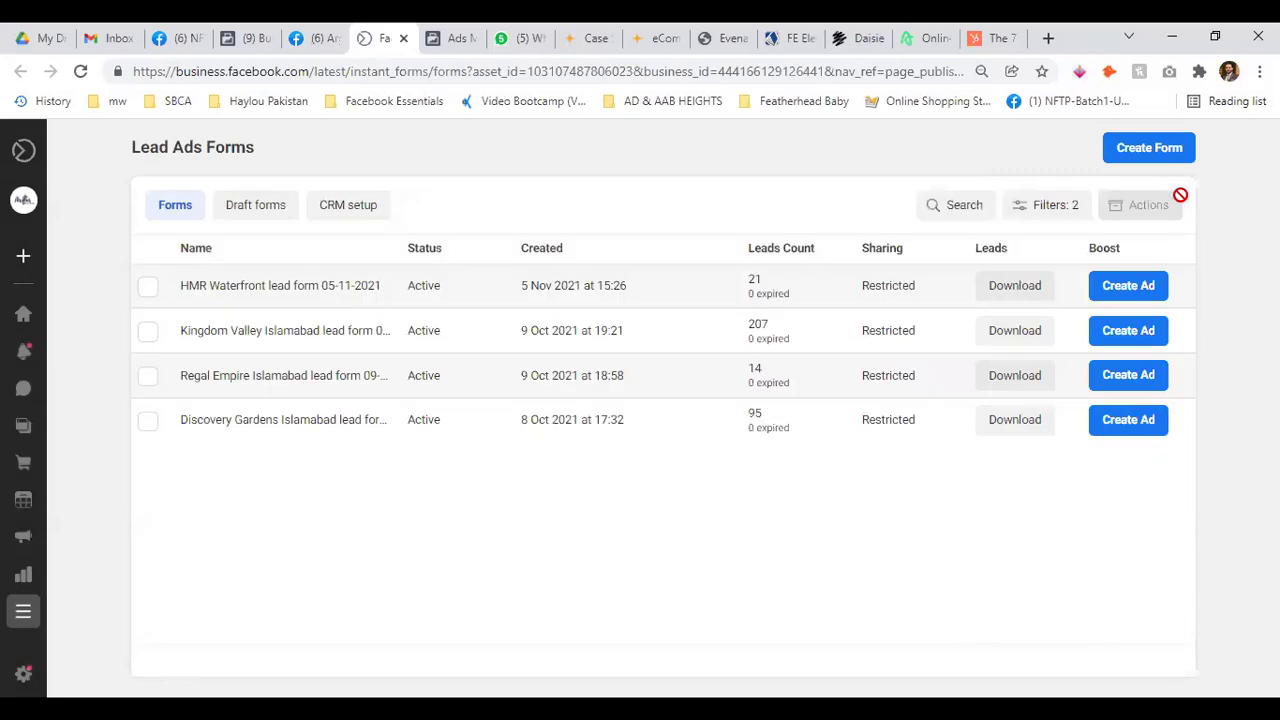
left_click(1060, 206)
left_click(989, 292)
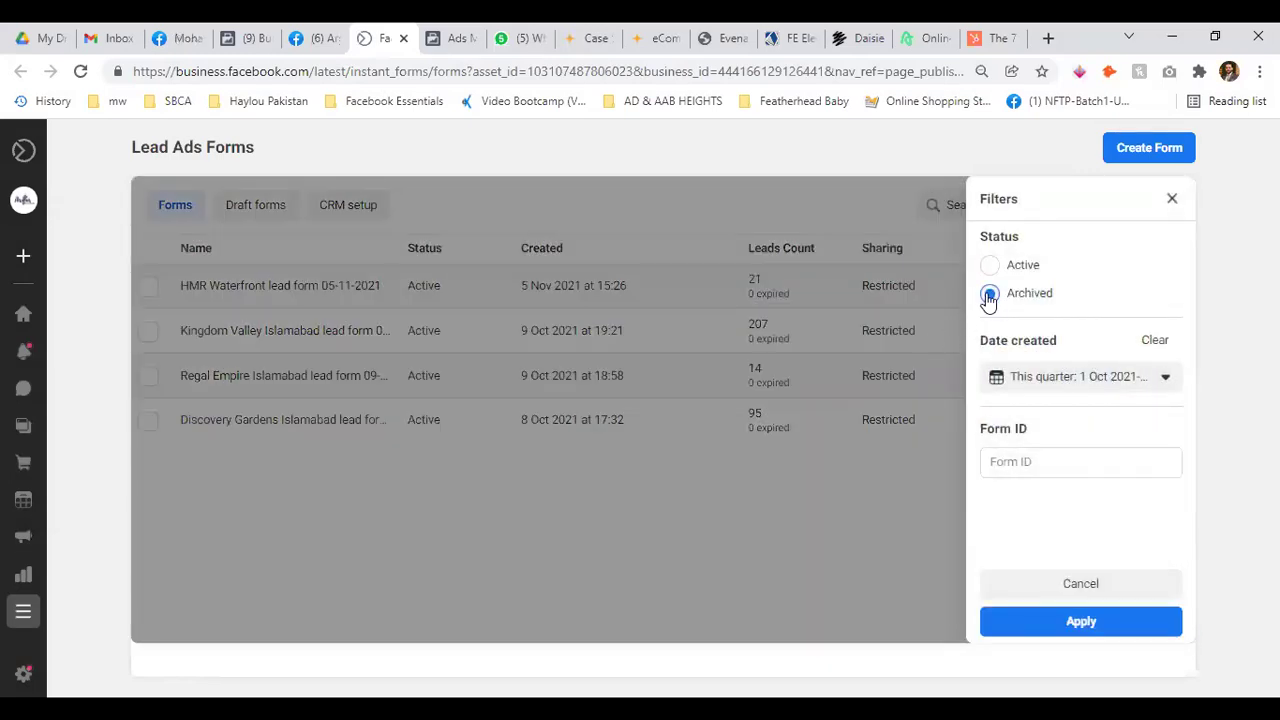
left_click(1084, 624)
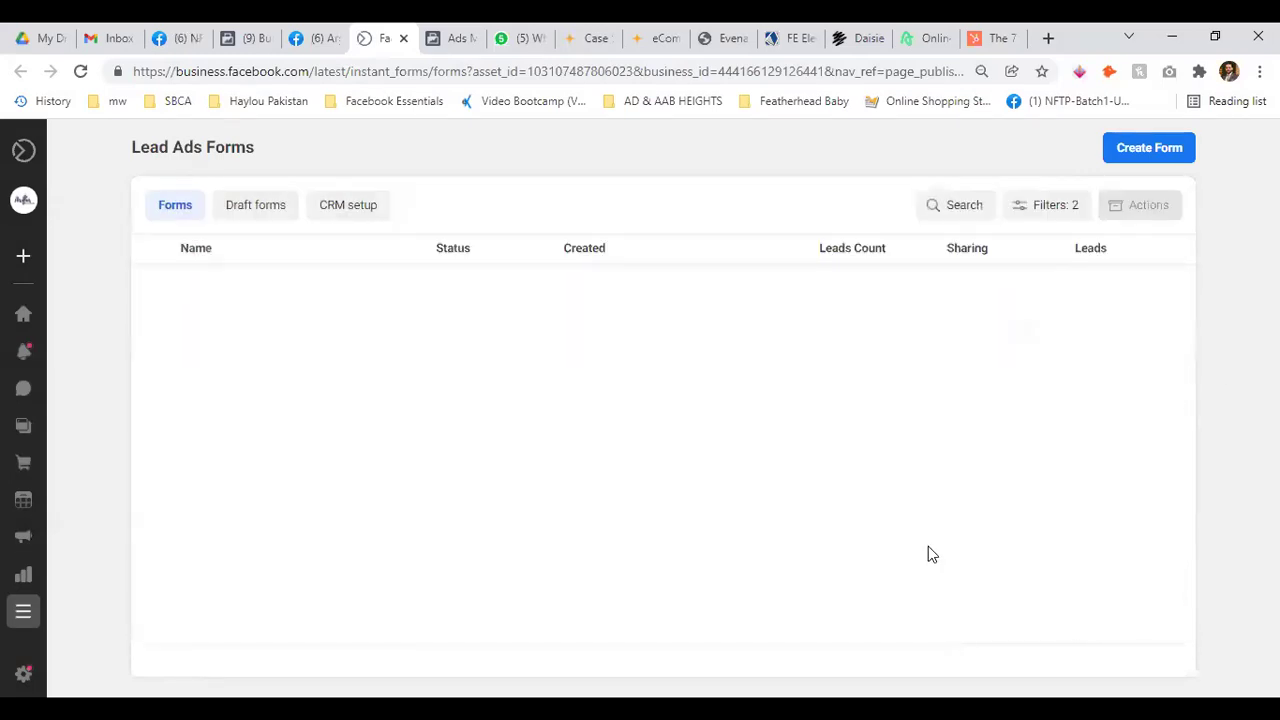
left_click(1064, 213)
left_click(989, 263)
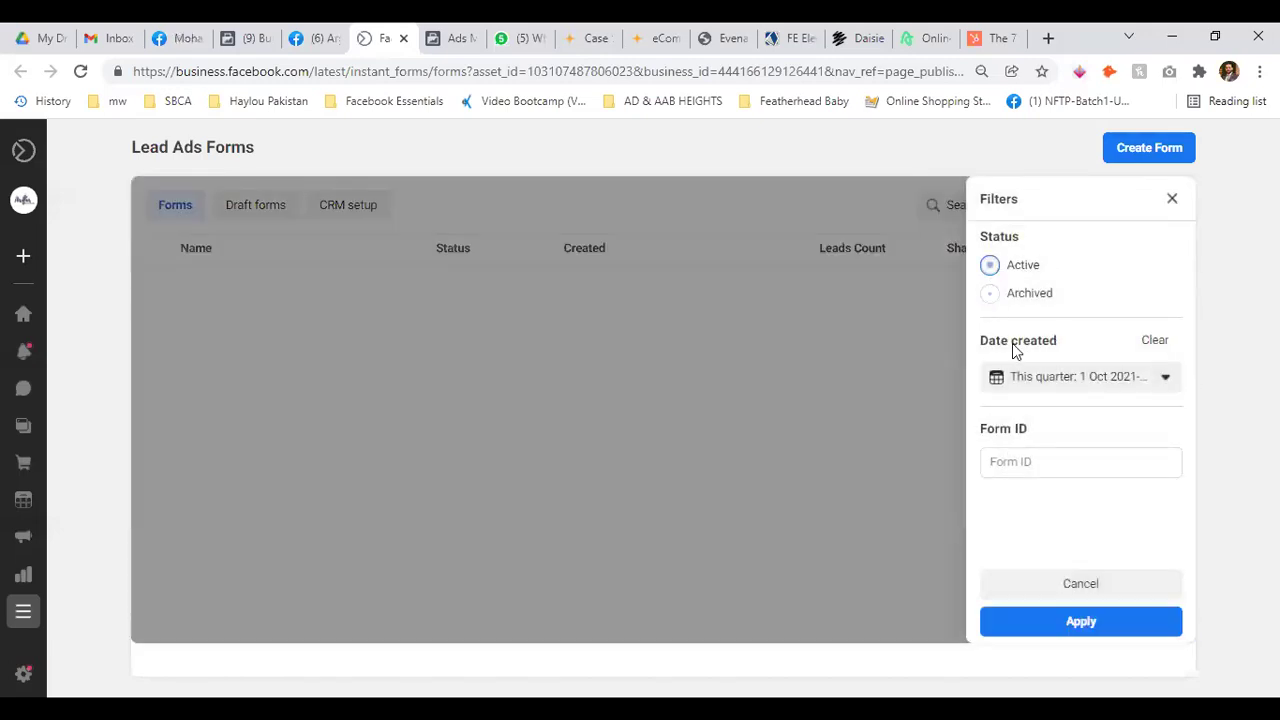
left_click(1086, 620)
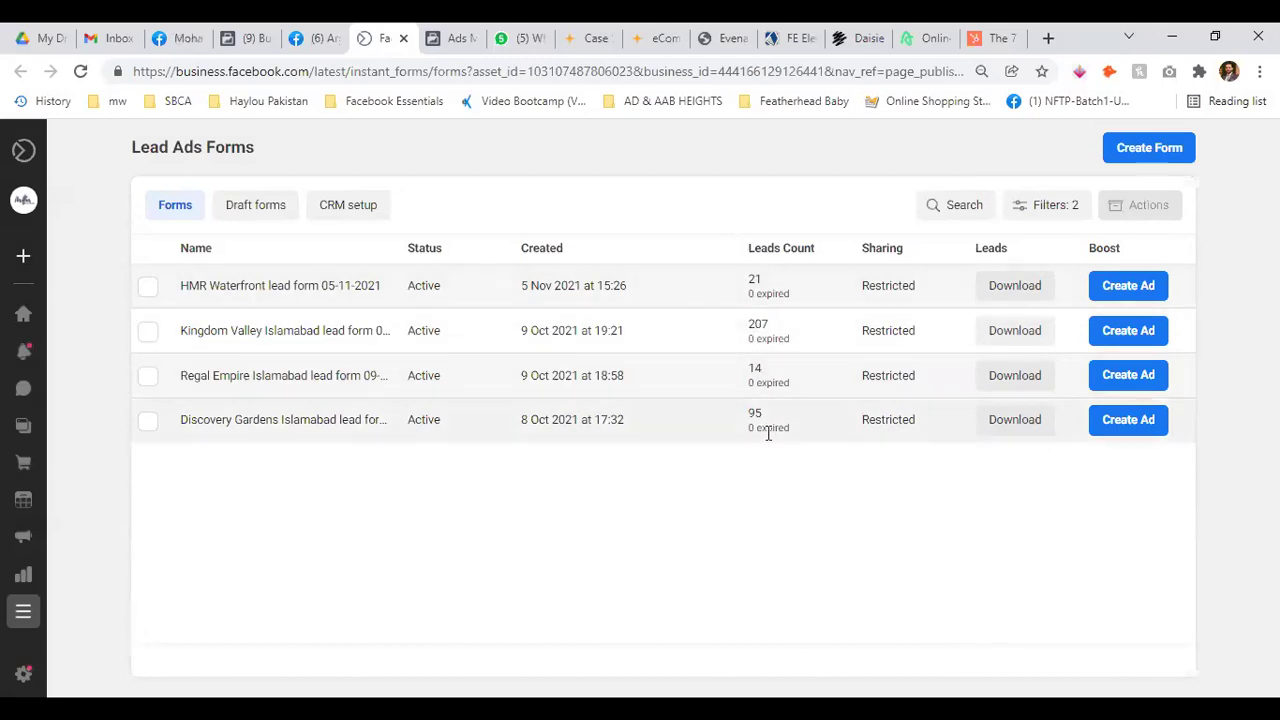
Review the forms' leads counts, including Kingdom Valley's 207 and Discovery Gardens' 95
double_click(752, 328)
left_click(785, 326)
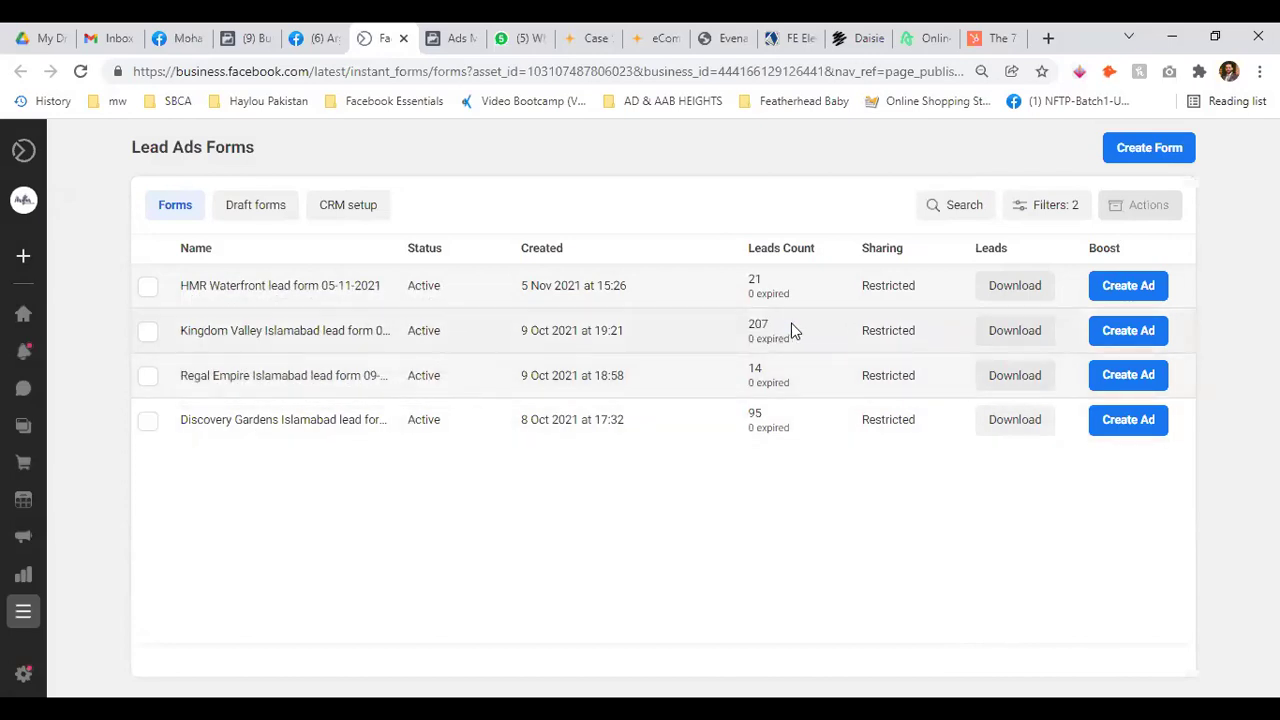
left_click(778, 283)
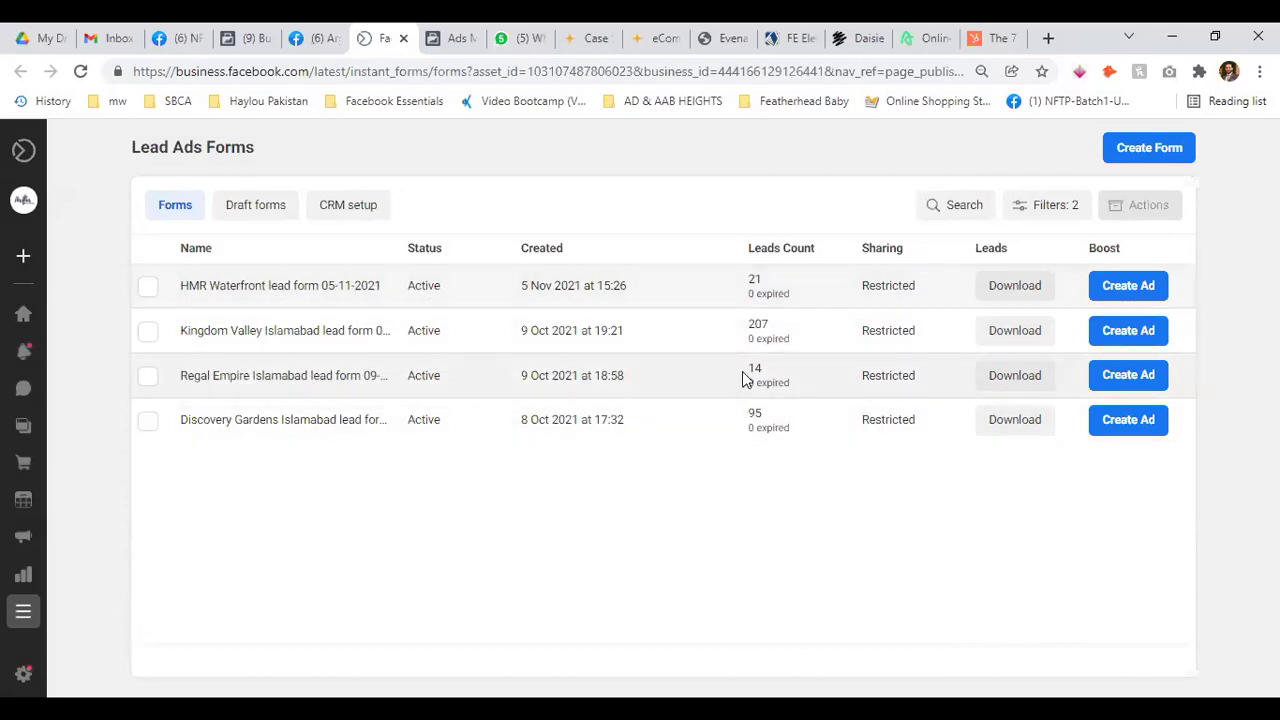
left_click(793, 366)
double_click(758, 413)
left_click(786, 471)
Download Kingdom Valley Islamabad's leads over the maximum date range as CSV
left_click(1027, 345)
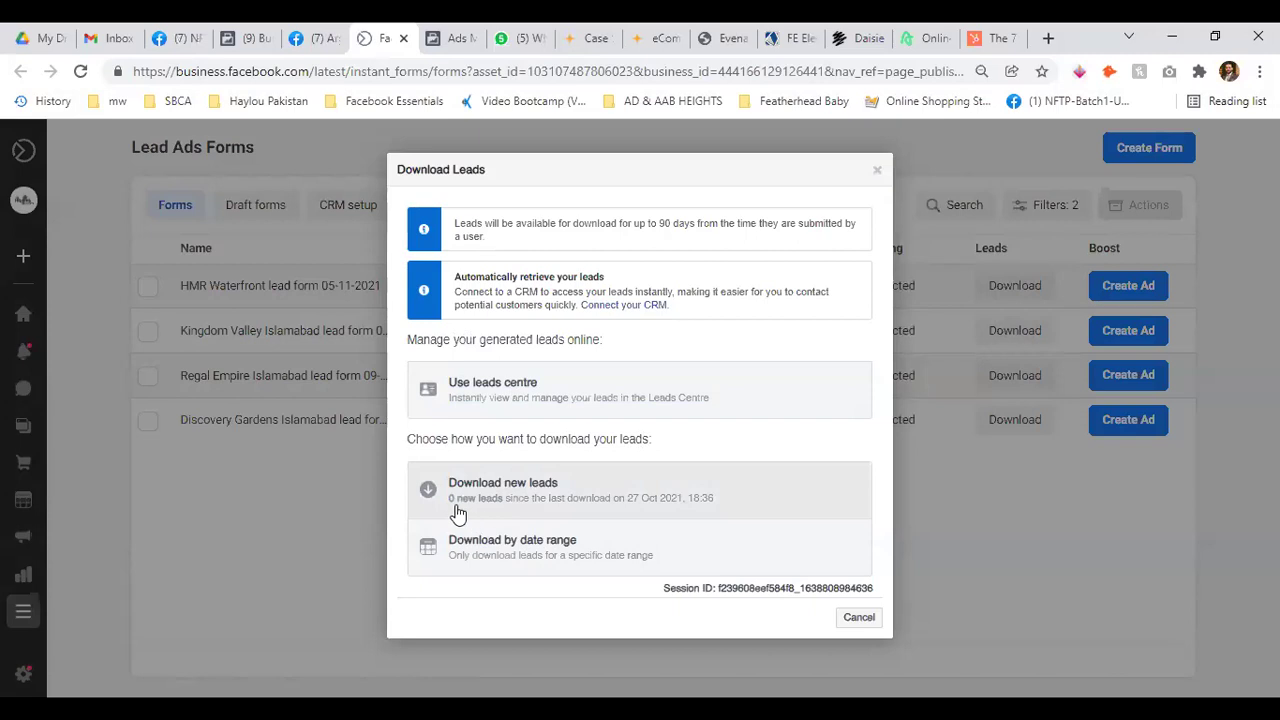
left_click(523, 558)
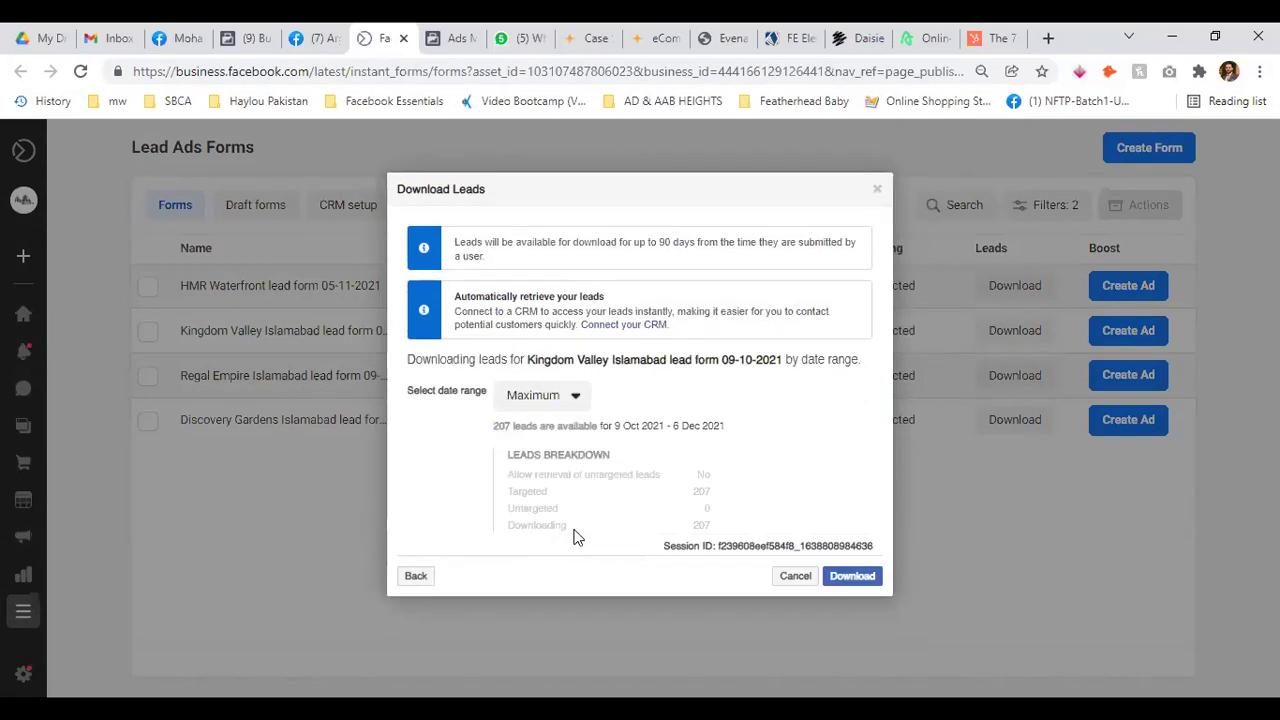
left_click(571, 400)
left_click(571, 400)
left_click(851, 579)
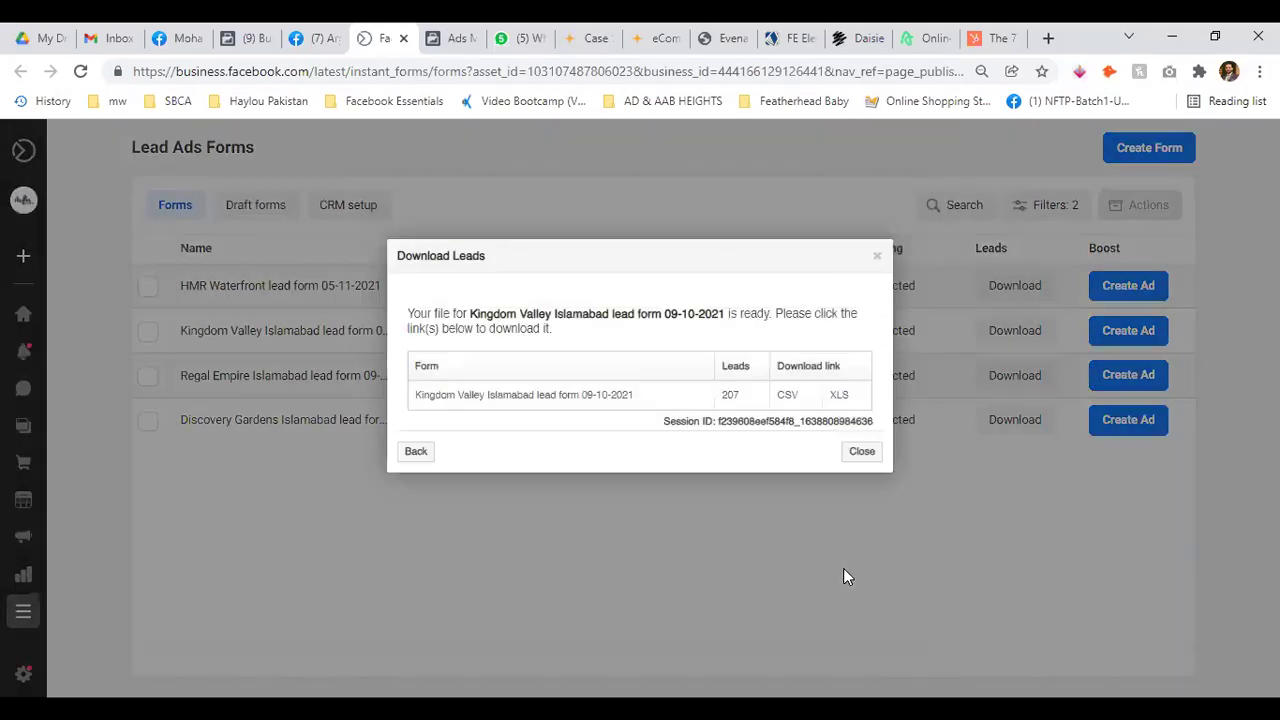
left_click(791, 400)
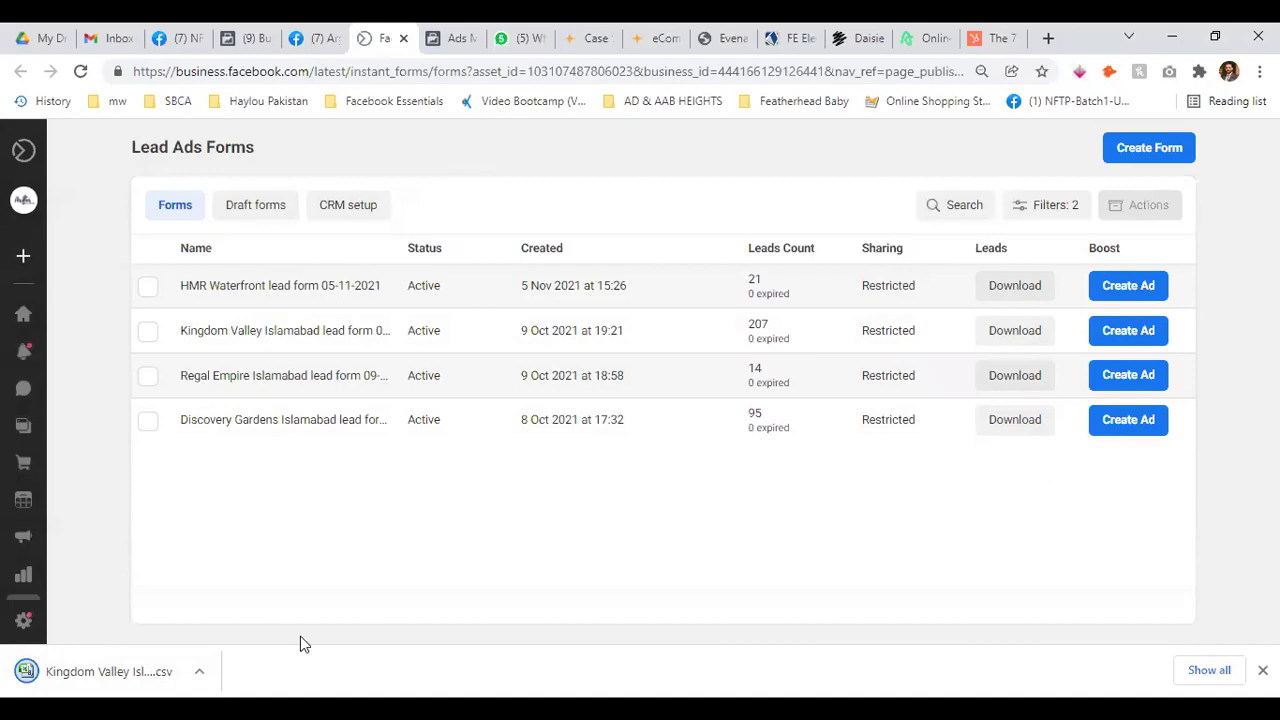
Close the Chrome download bar at the bottom of the window
left_click(110, 671)
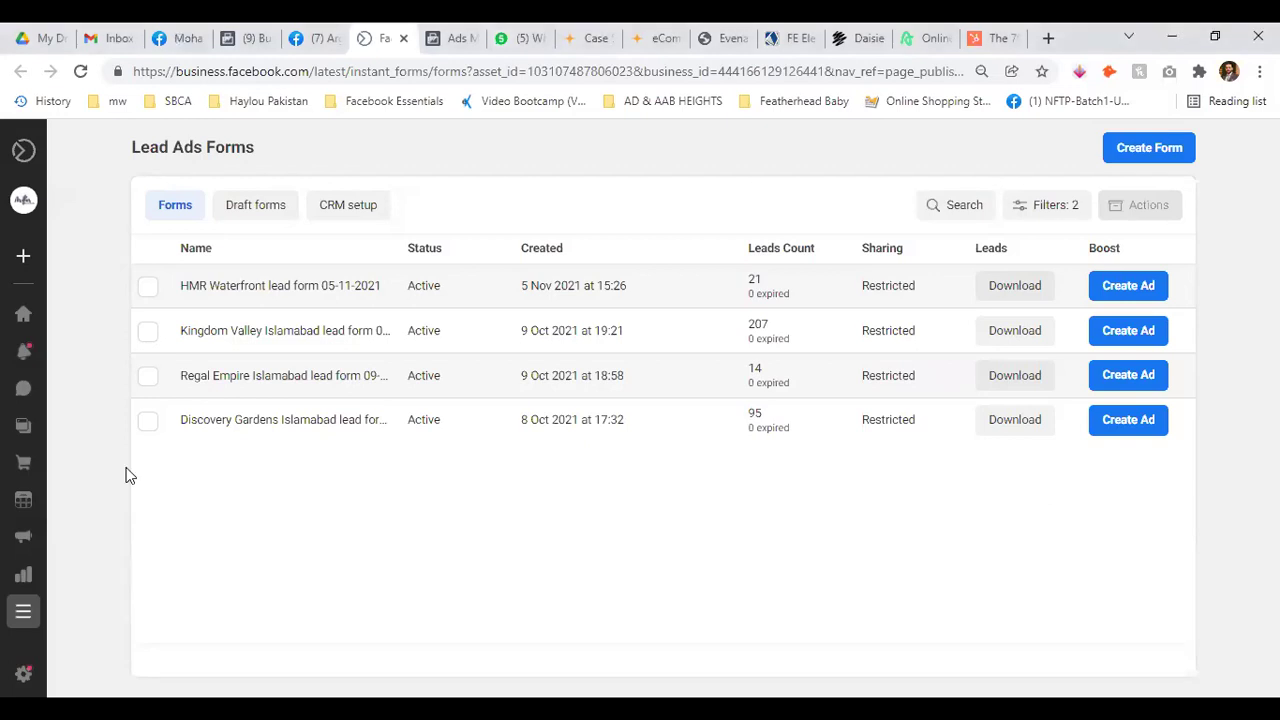
Close the Forms Library tab and the Lead Ads Forms tab
left_click(315, 38)
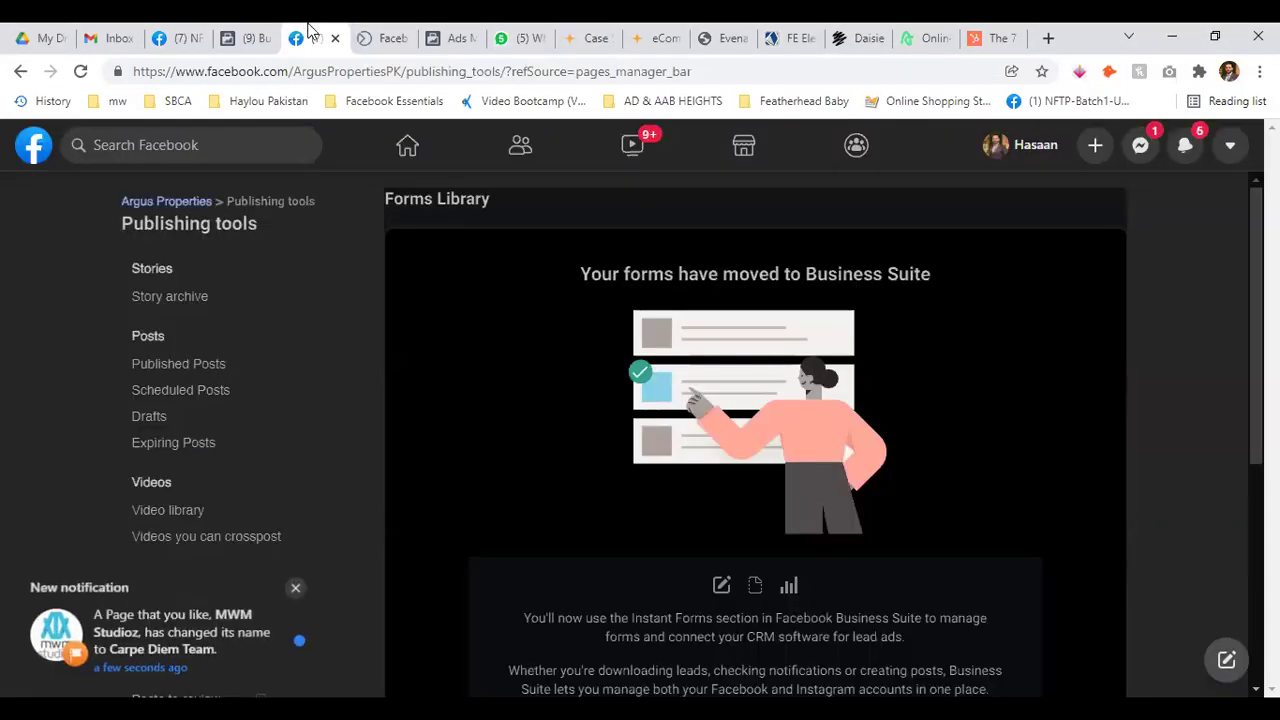
left_click(335, 38)
key("ctrl+w")
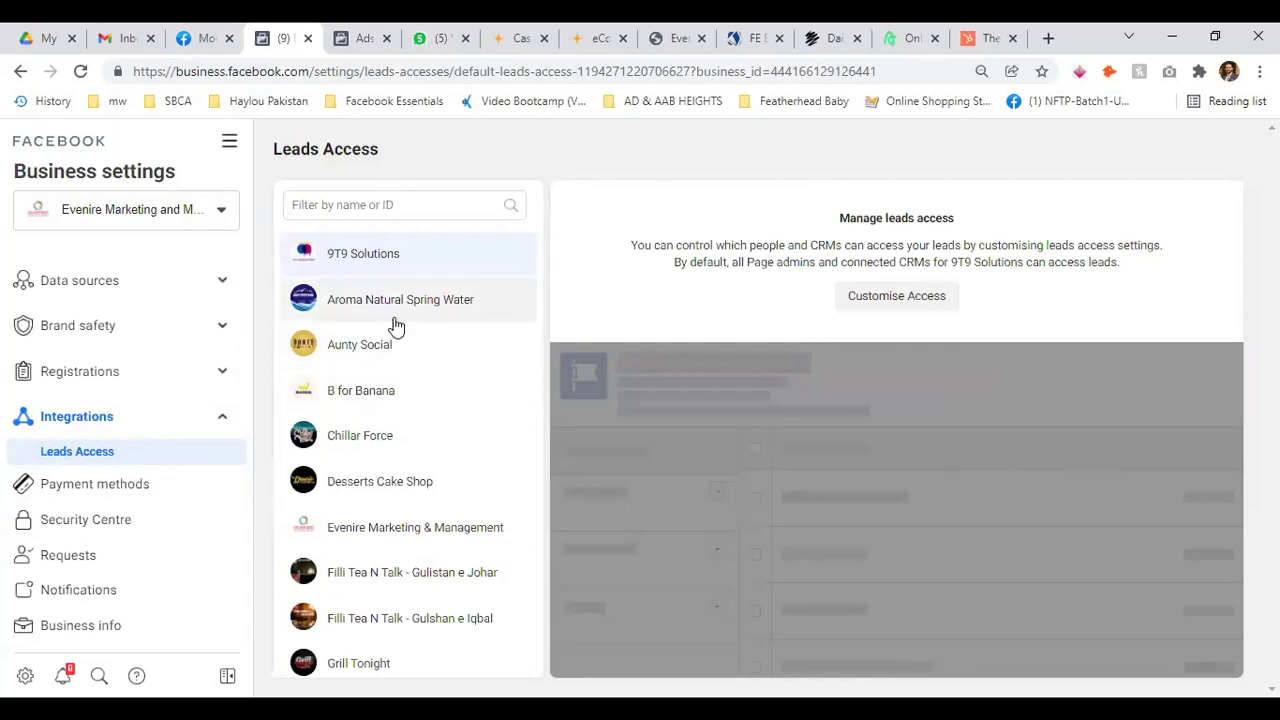
Open Payment methods from the sidebar and collapse the Integrations group
scroll(366, 457, "down", 3)
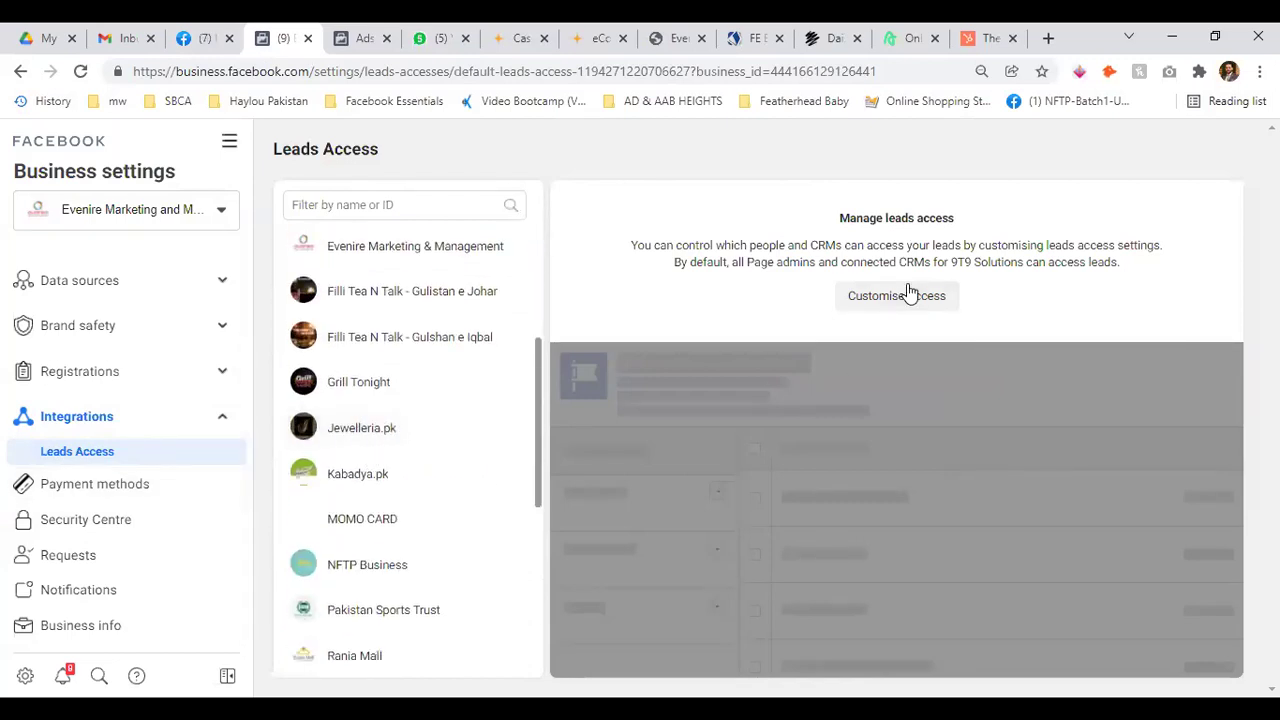
scroll(132, 474, "down", 1)
left_click(130, 458)
left_click(226, 388)
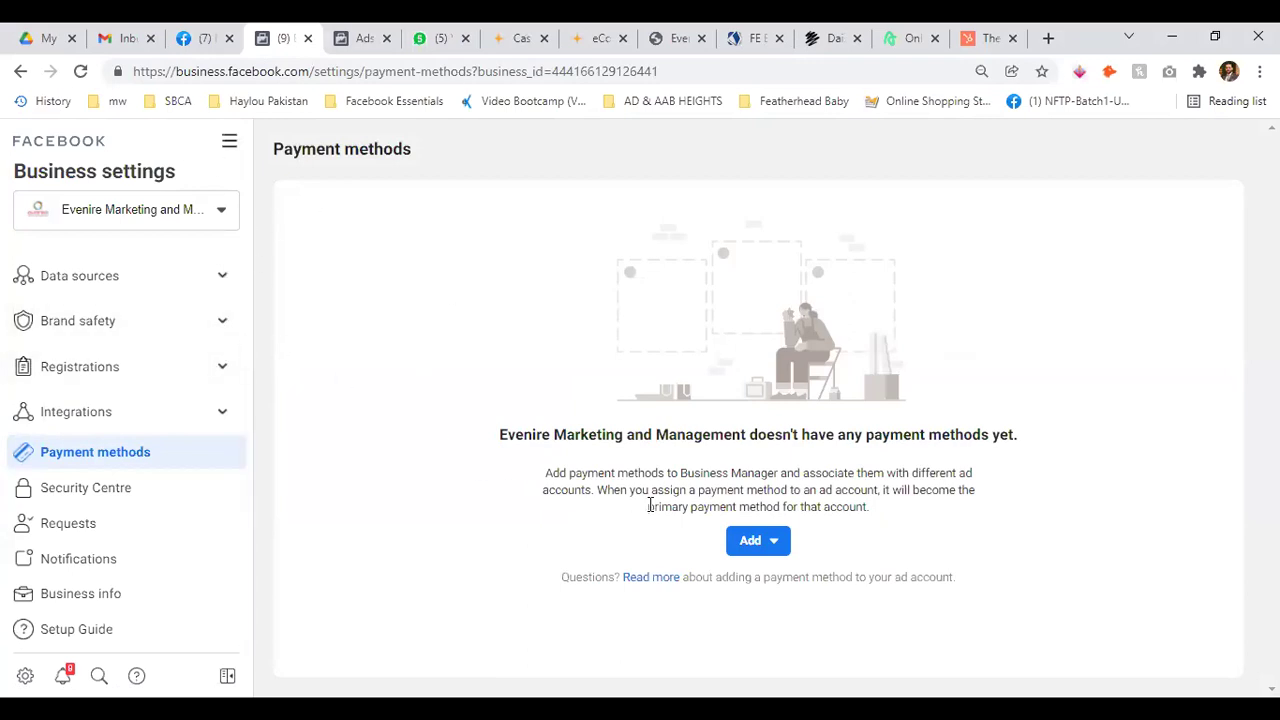
Start a request for access to a partner's credit line, then cancel it
left_click(779, 541)
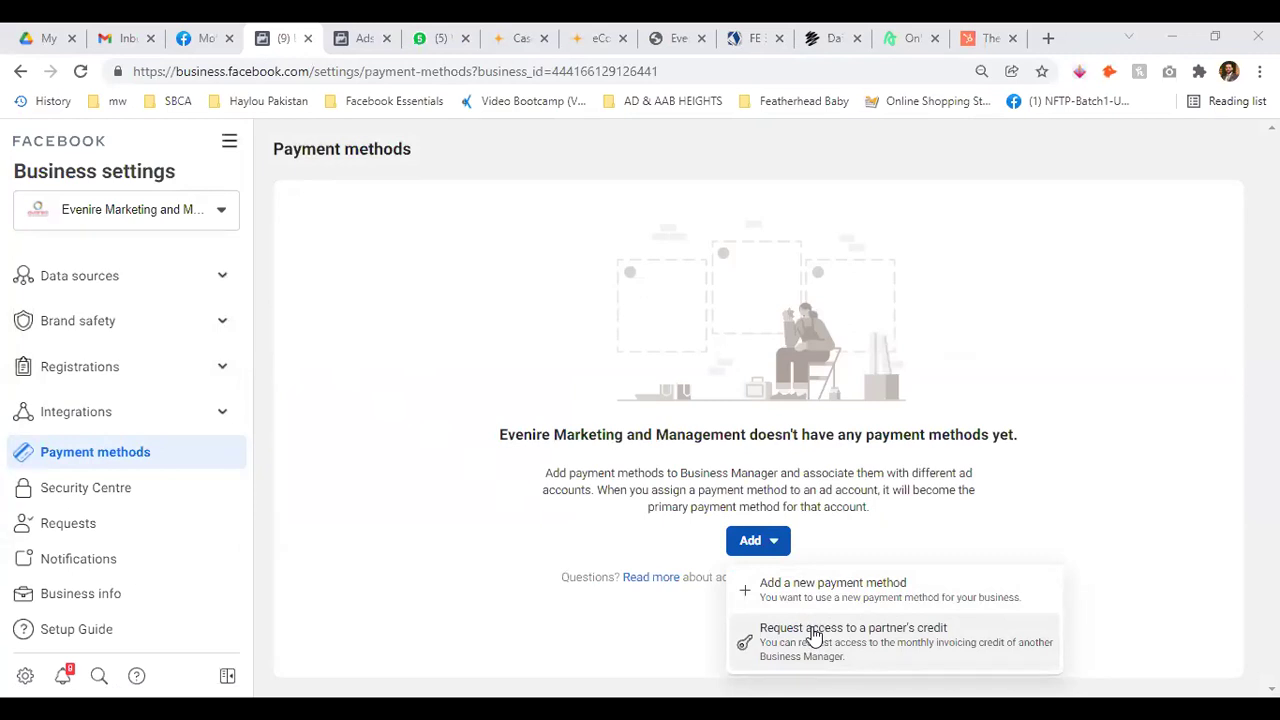
left_click(813, 635)
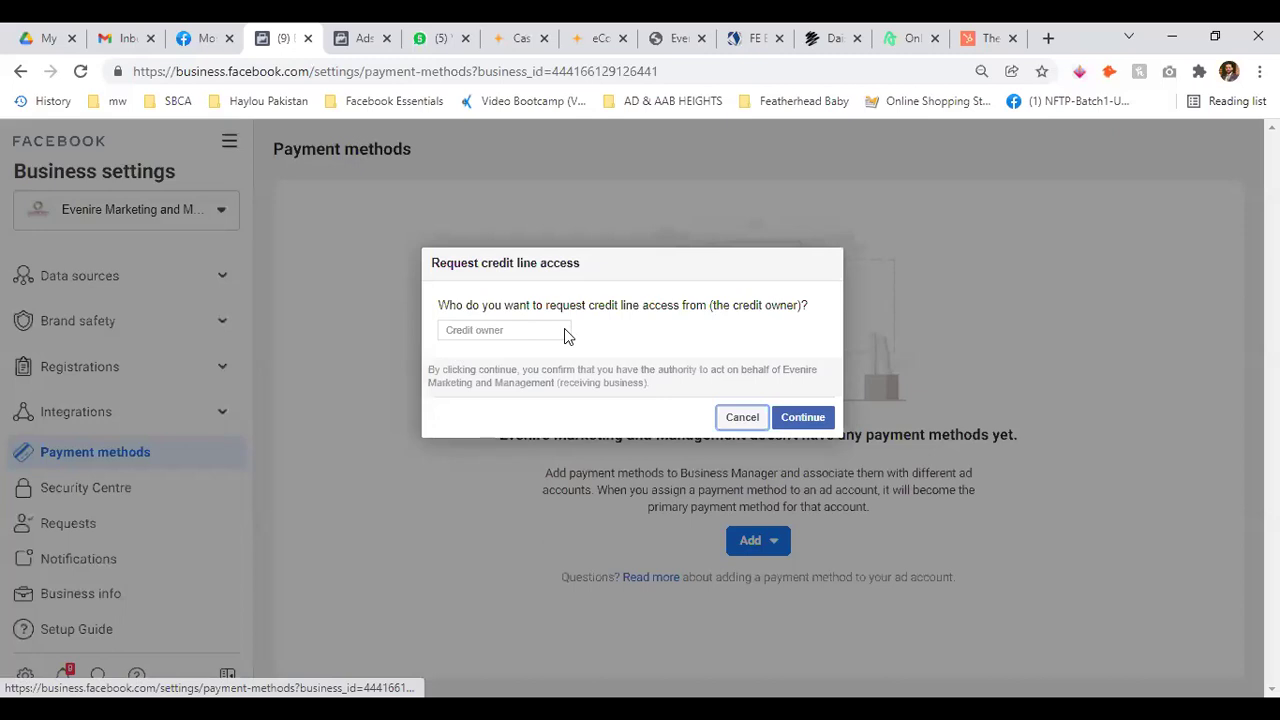
left_click(733, 415)
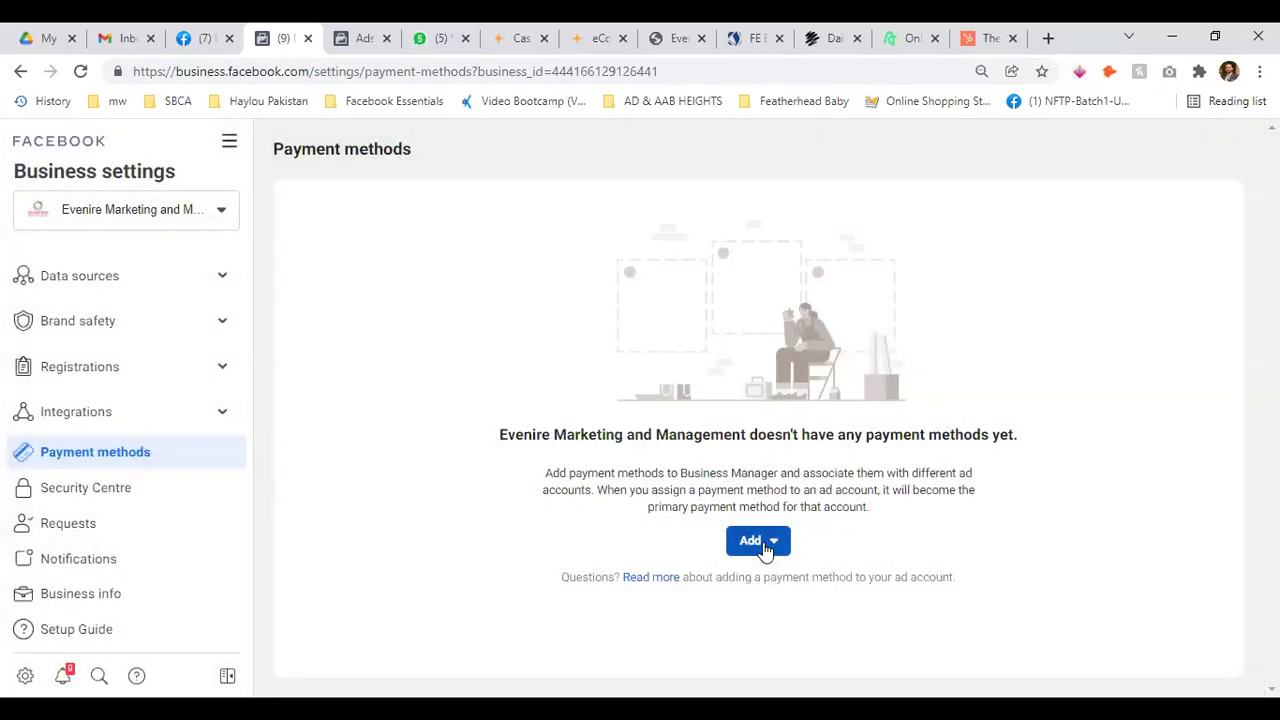
Close the new payment method form unsaved with US Dollar, then open Security Centre
left_click(765, 549)
left_click(812, 584)
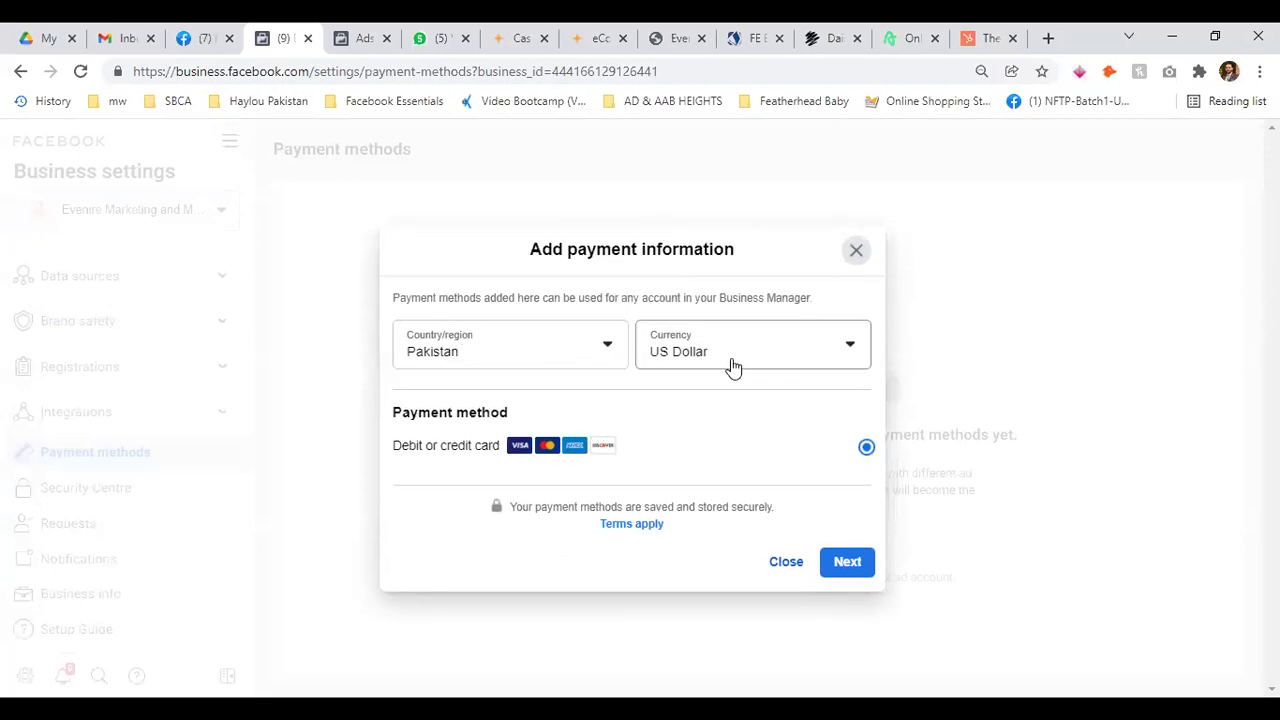
left_click(815, 357)
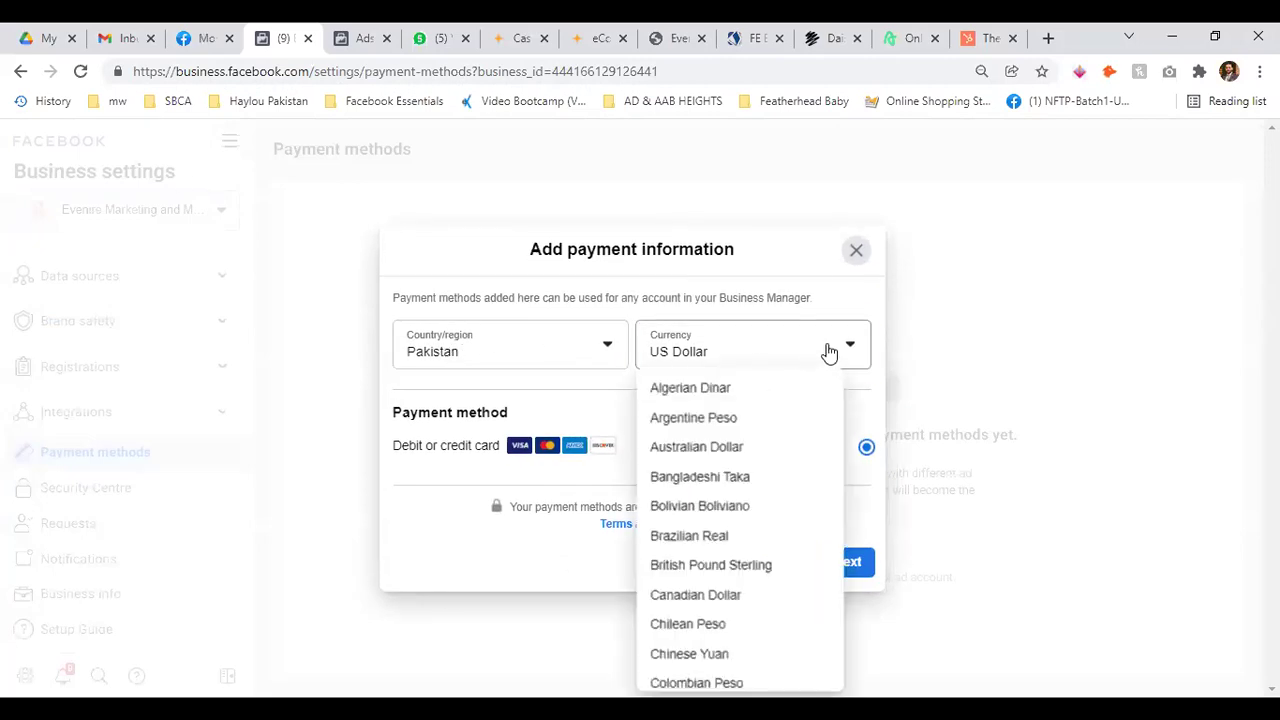
left_click(828, 352)
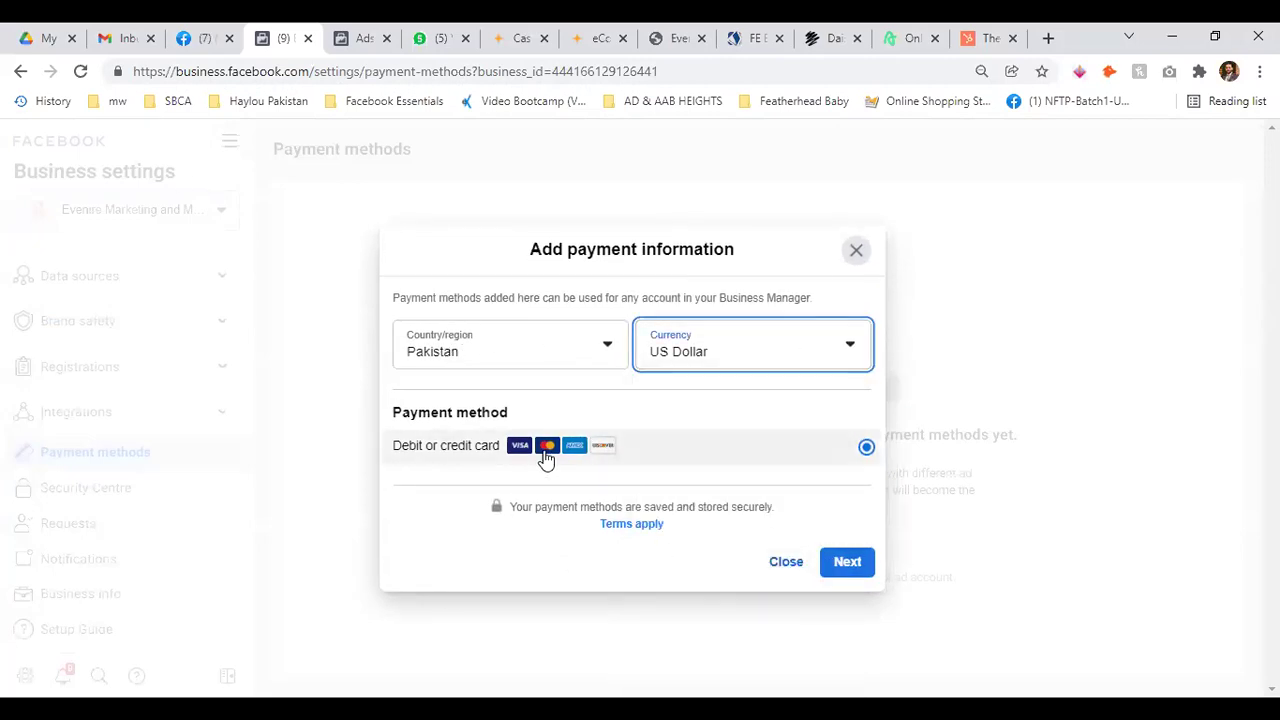
left_click(860, 256)
left_click(140, 488)
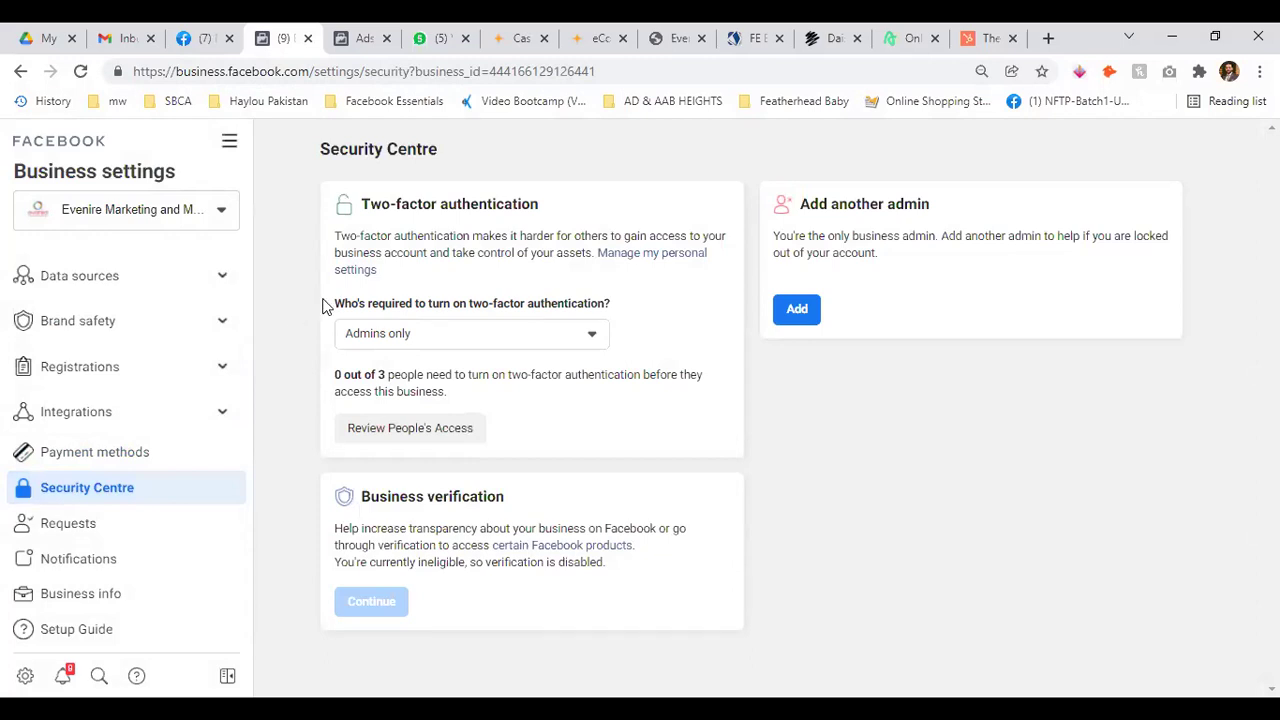
Skim the Security Centre's two-factor and Business verification text, then open Requests
left_click_drag(340, 205, 586, 216)
left_click(613, 205)
left_click_drag(342, 530, 689, 560)
left_click(727, 535)
left_click(117, 535)
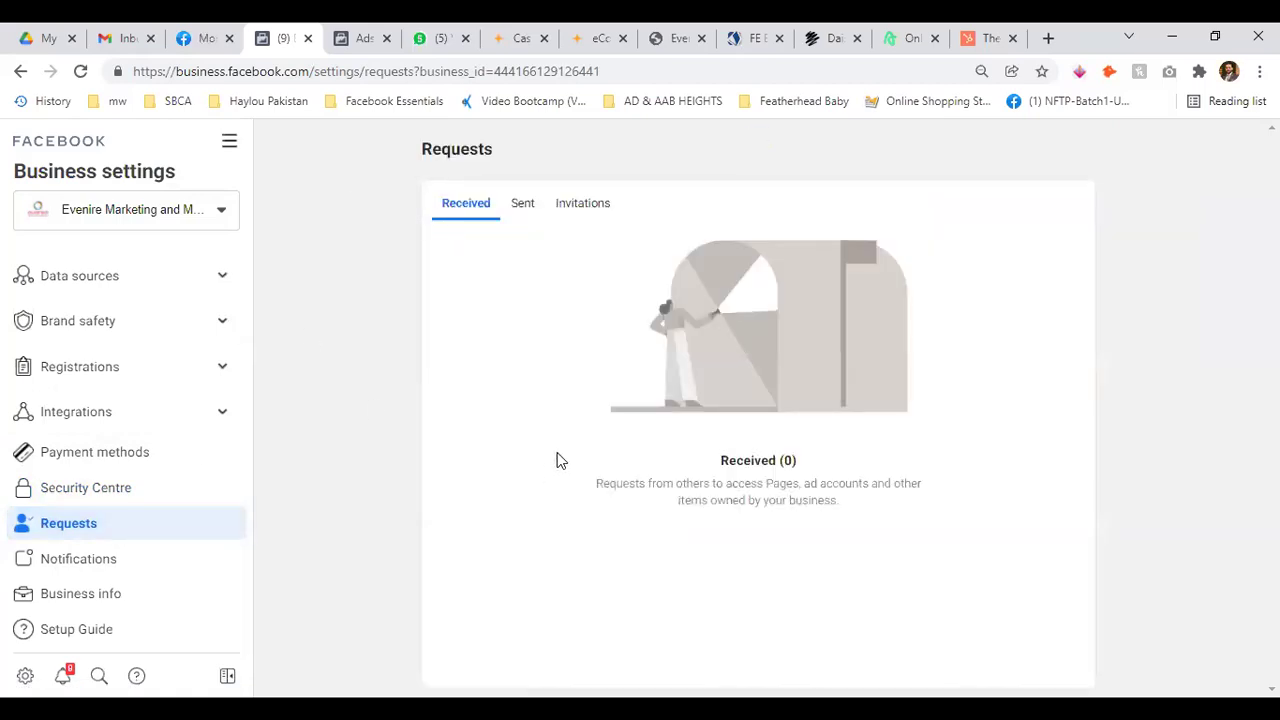
Review the Sent, Received and Invitations request tabs, then go to Notifications settings
left_click(520, 210)
left_click(588, 205)
left_click(522, 205)
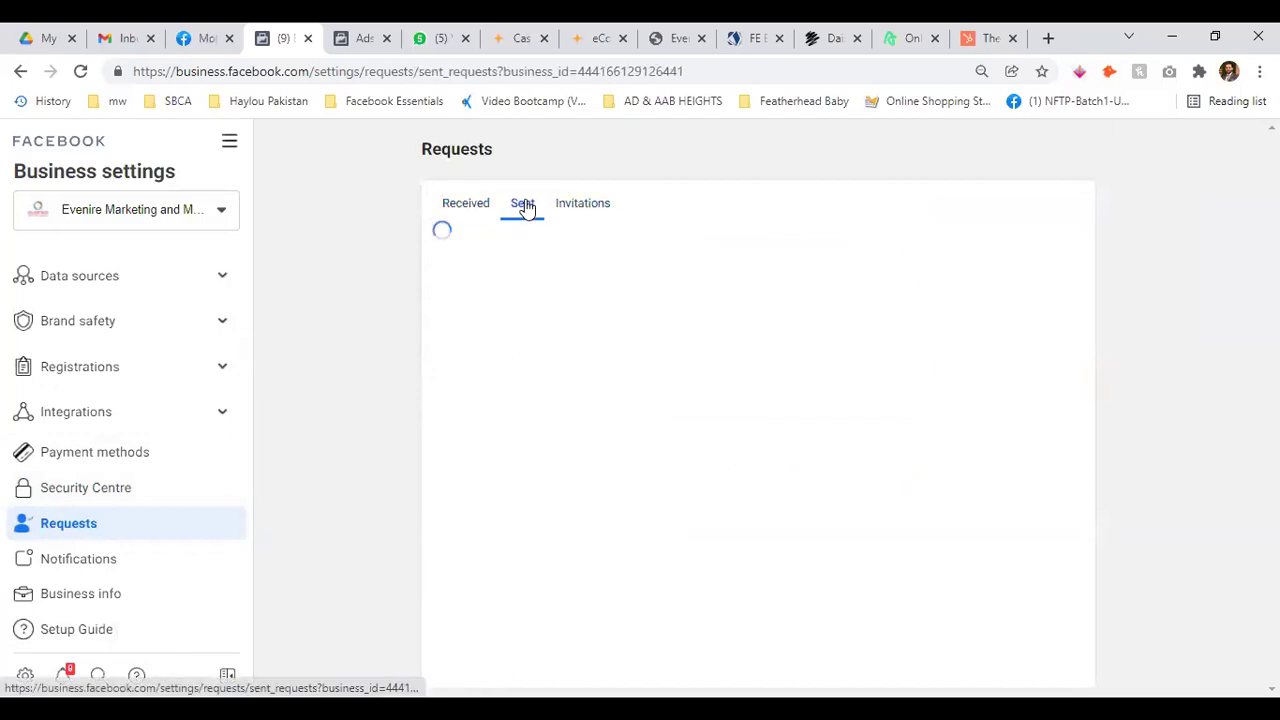
left_click(476, 208)
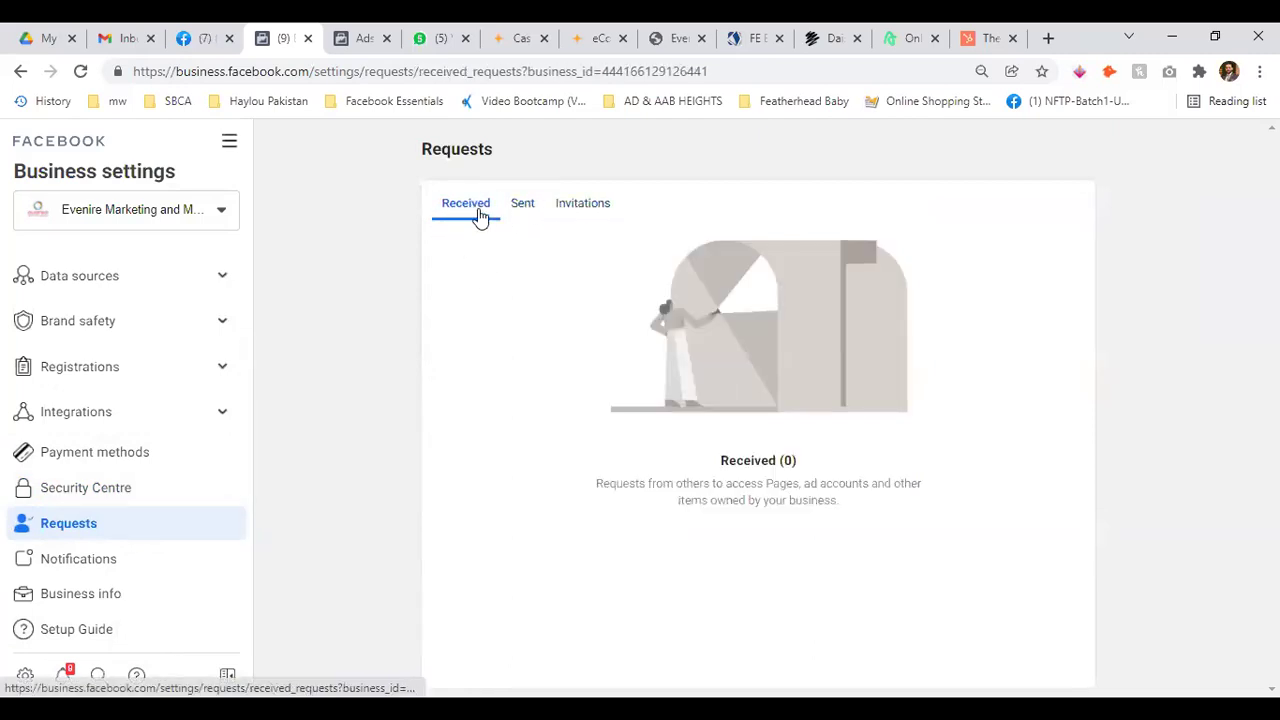
left_click(570, 205)
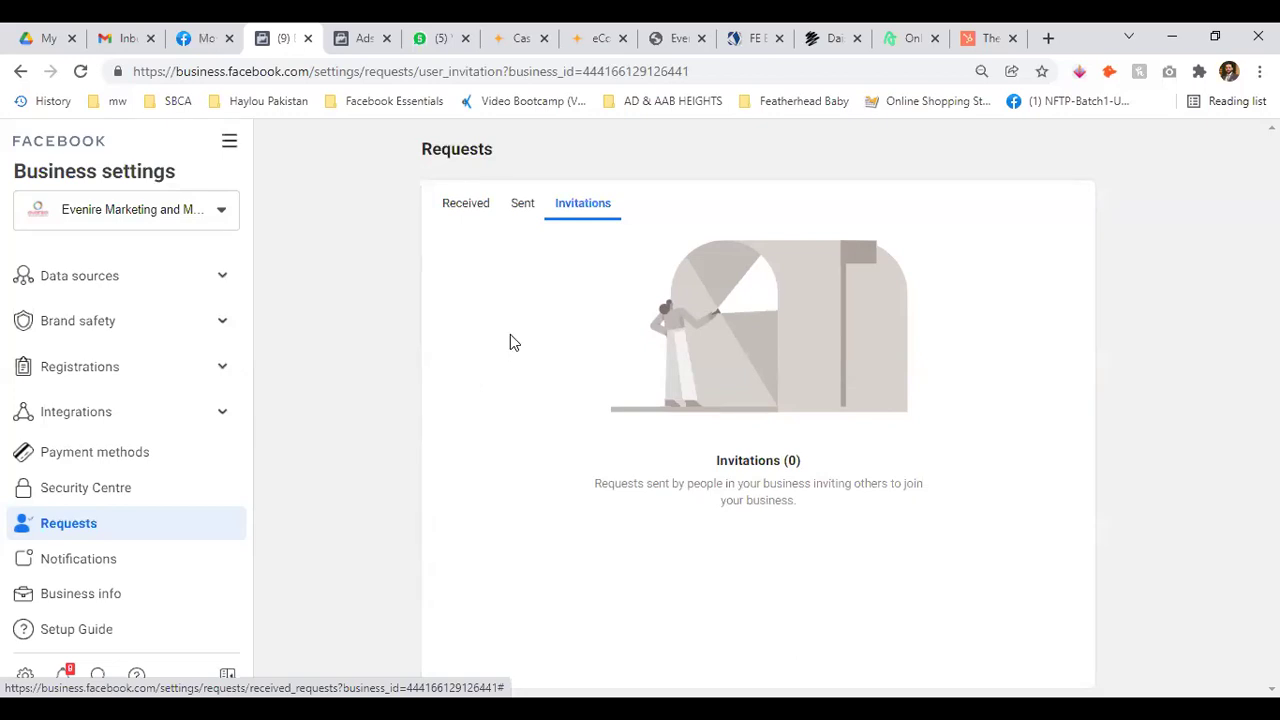
left_click(87, 563)
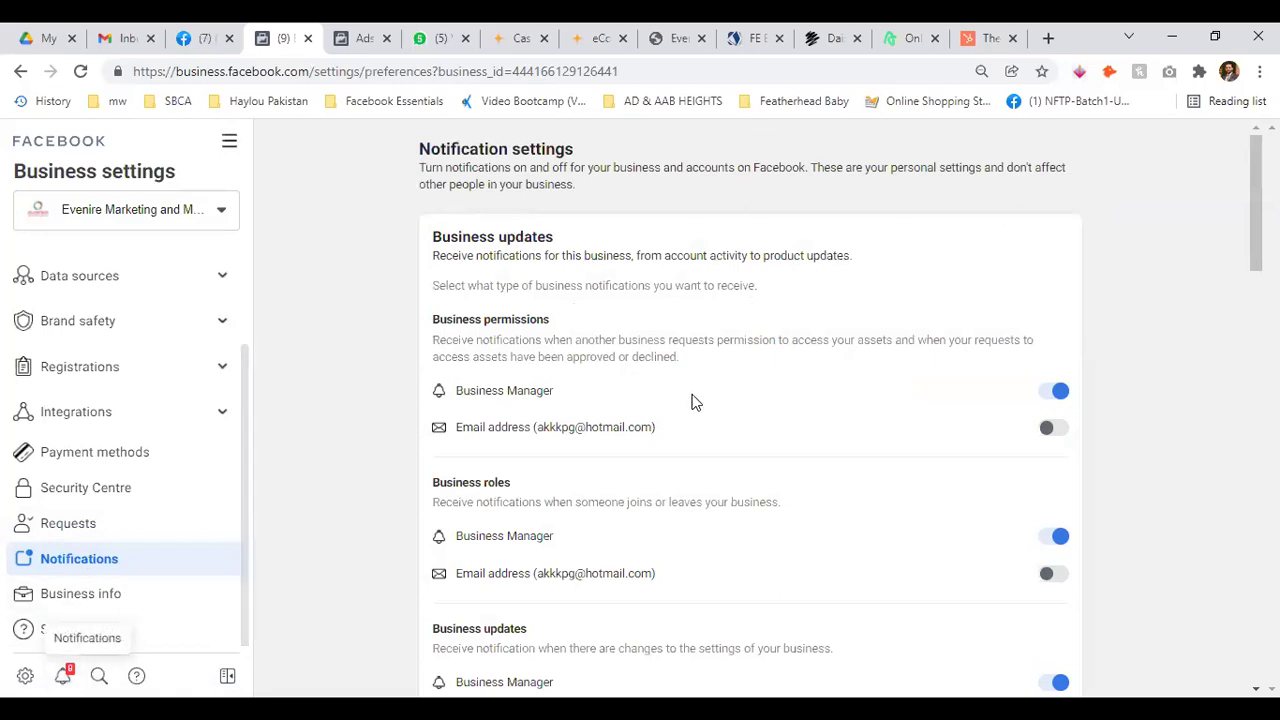
Scroll through the Notification settings options
scroll(879, 440, "down", 10)
scroll(879, 440, "down", 7)
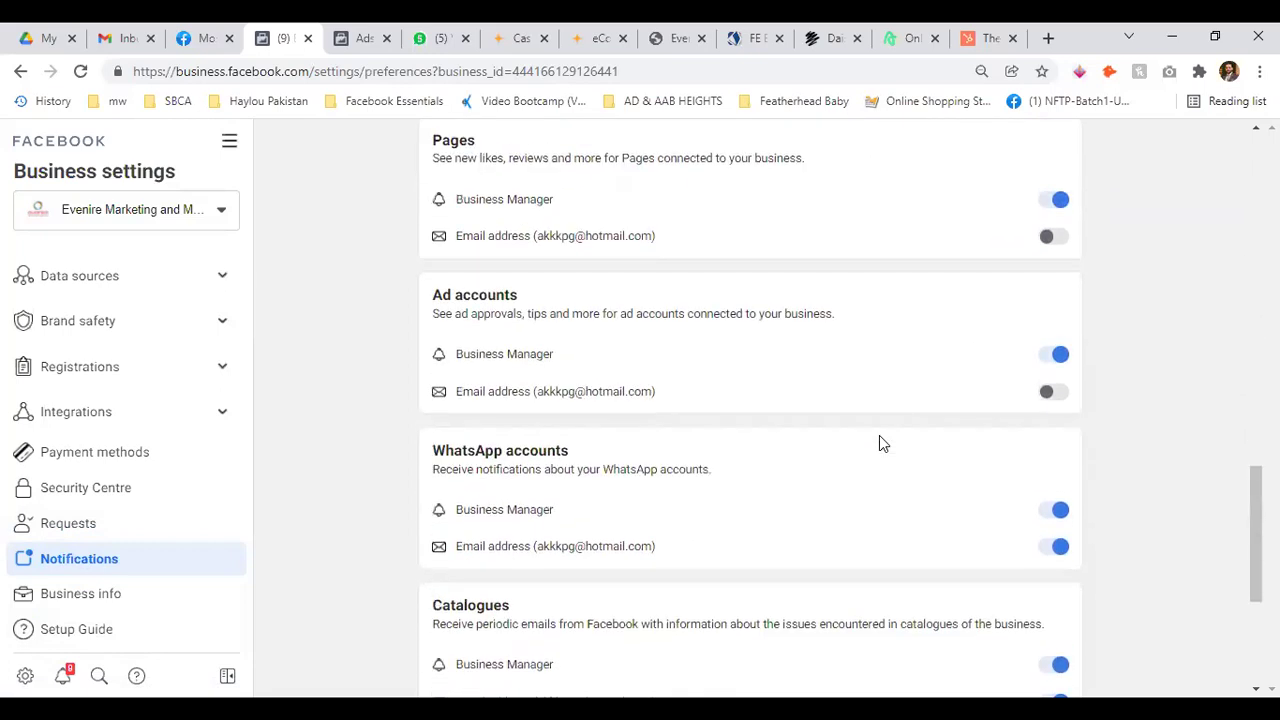
scroll(879, 440, "up", 12)
scroll(879, 440, "up", 5)
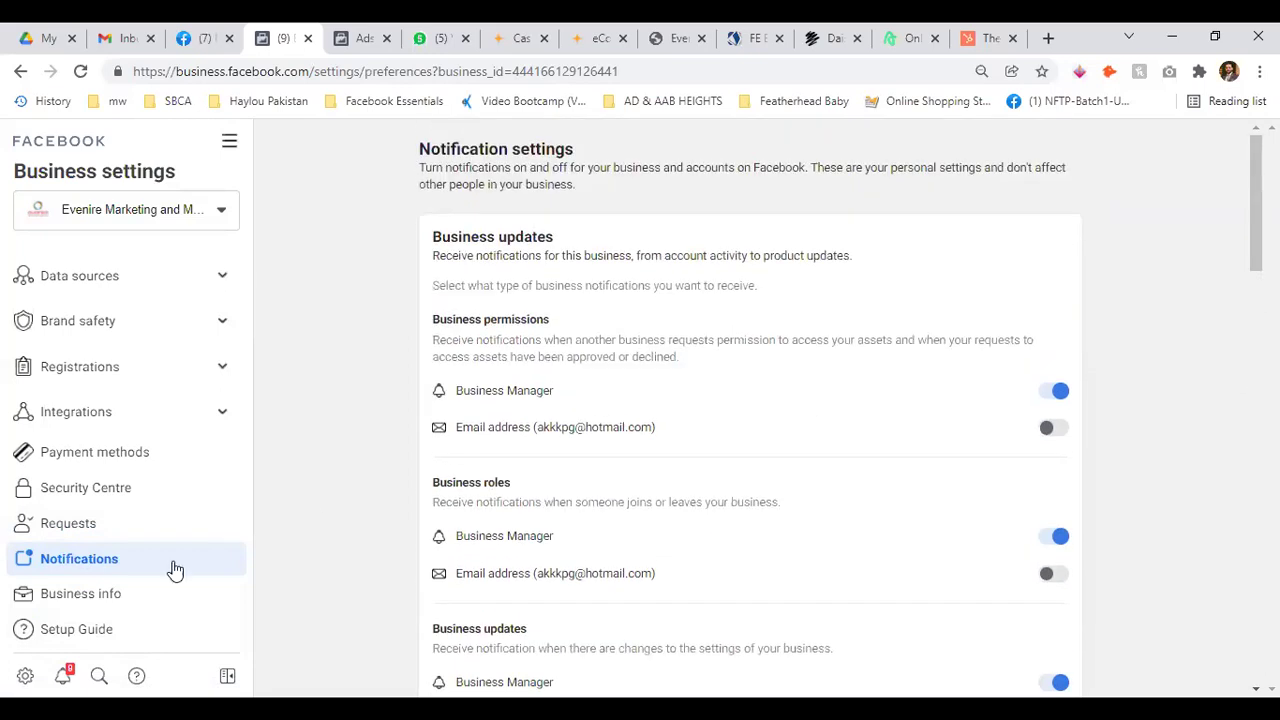
Open Business info and review its Business options and My Info sections
left_click(94, 600)
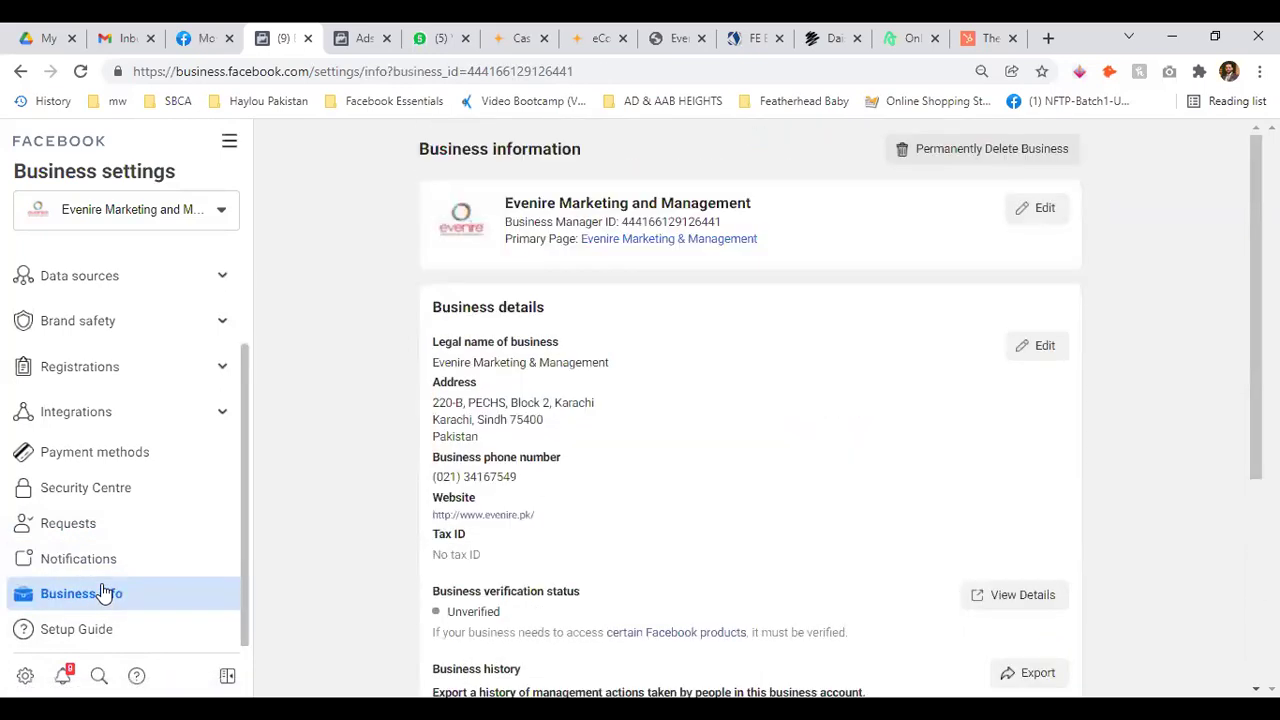
scroll(388, 398, "down", 5)
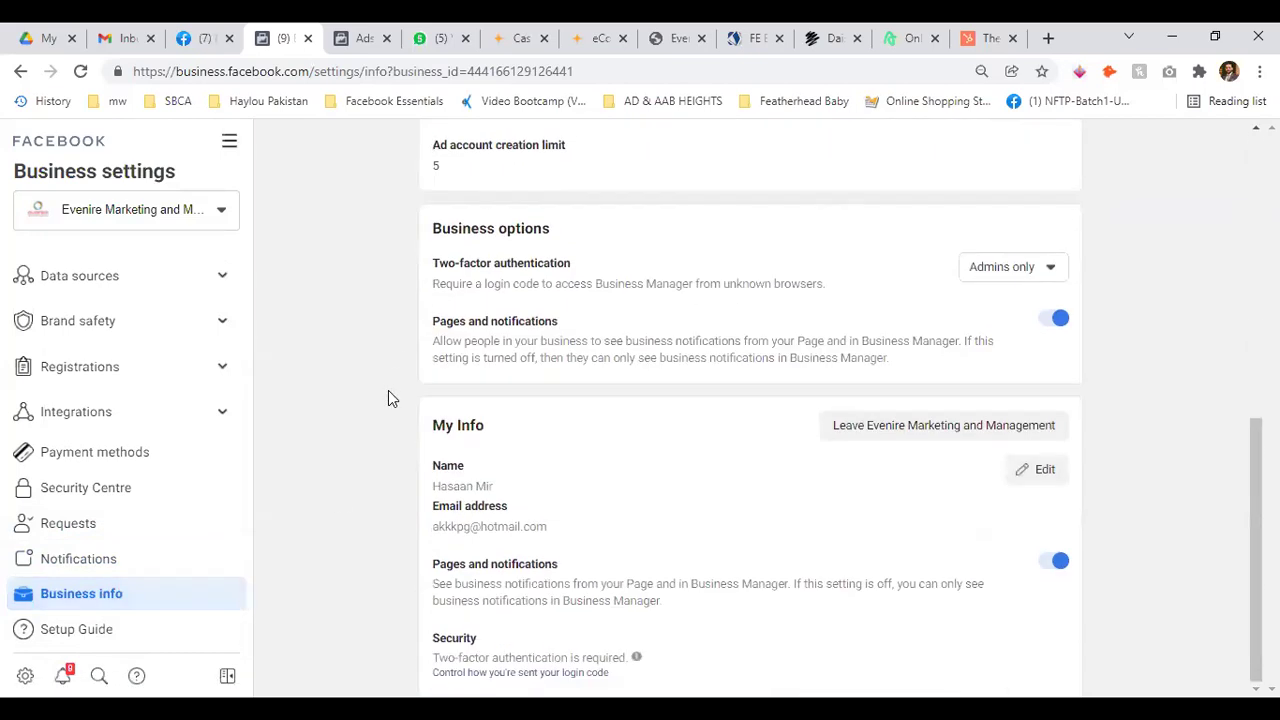
scroll(345, 585, "up", 4)
scroll(345, 586, "up", 2)
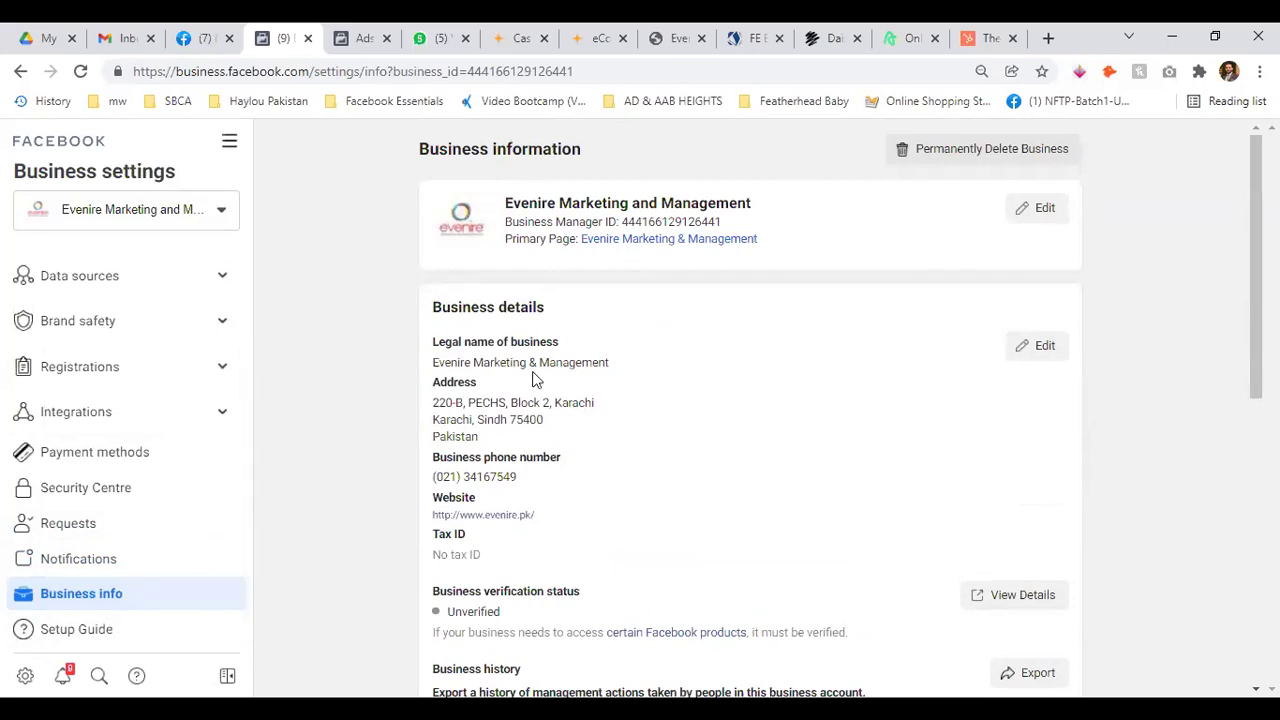
scroll(571, 486, "down", 3)
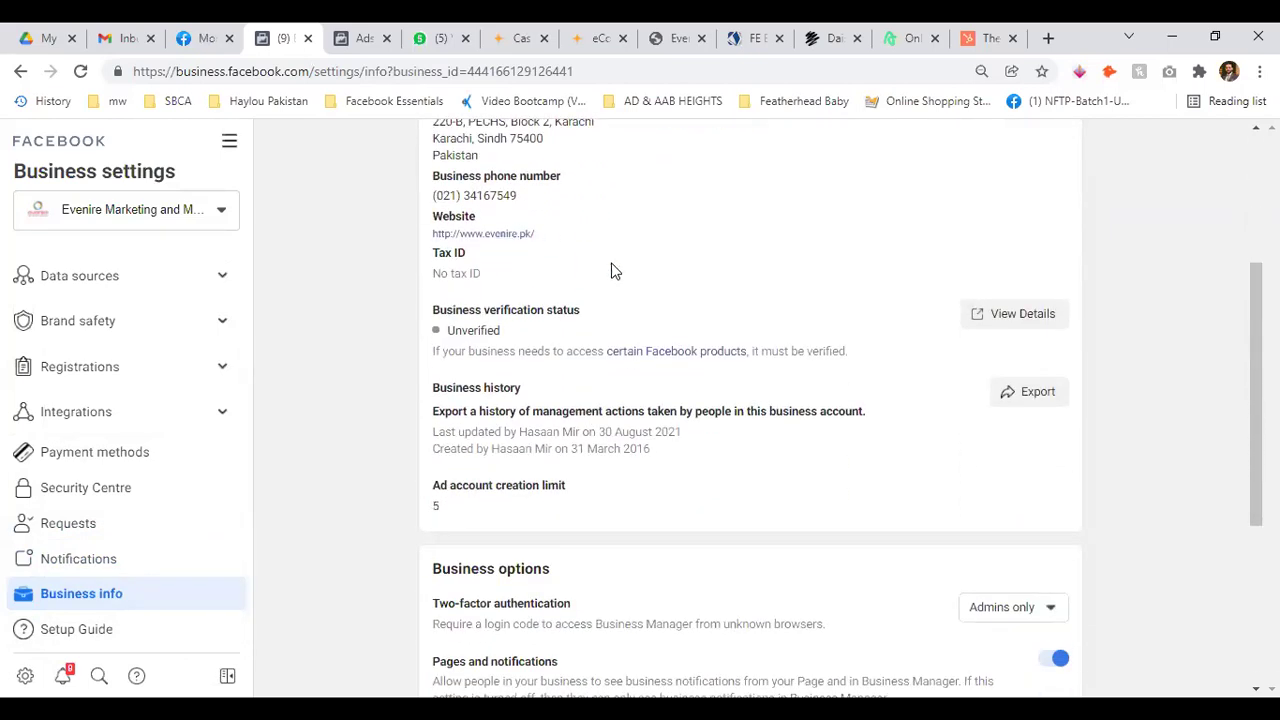
scroll(528, 371, "down", 1)
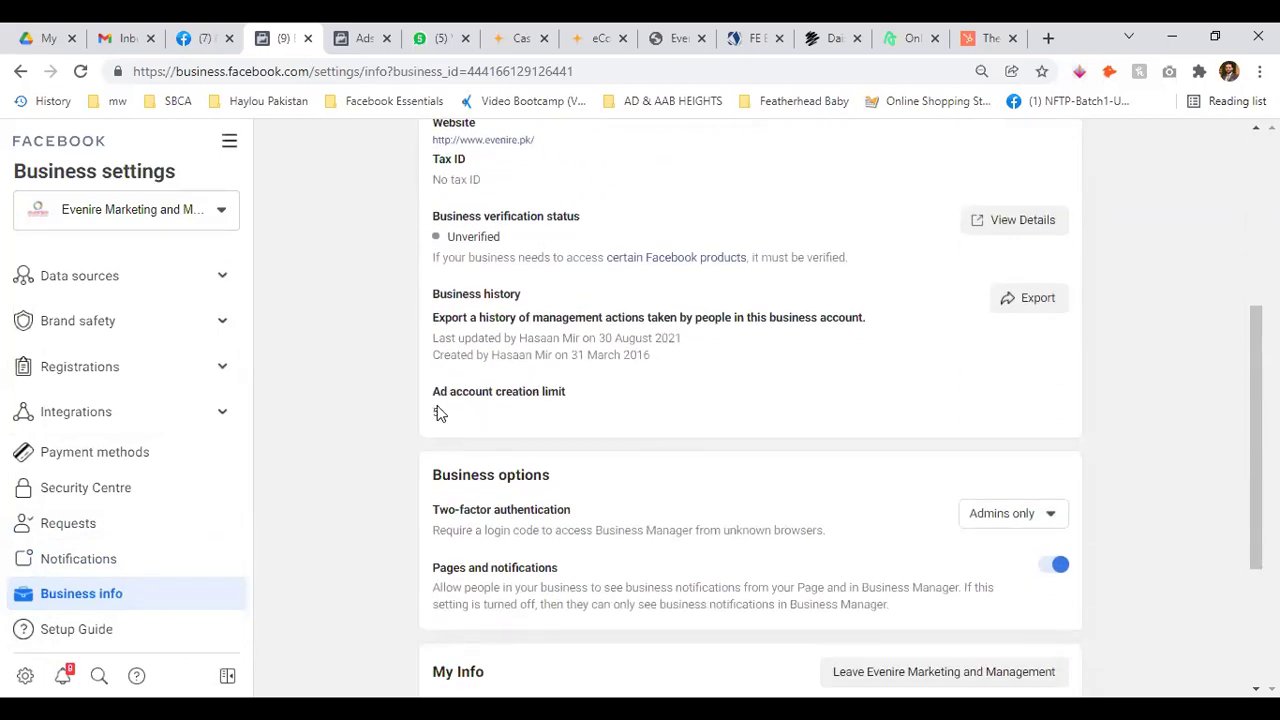
scroll(435, 410, "down", 3)
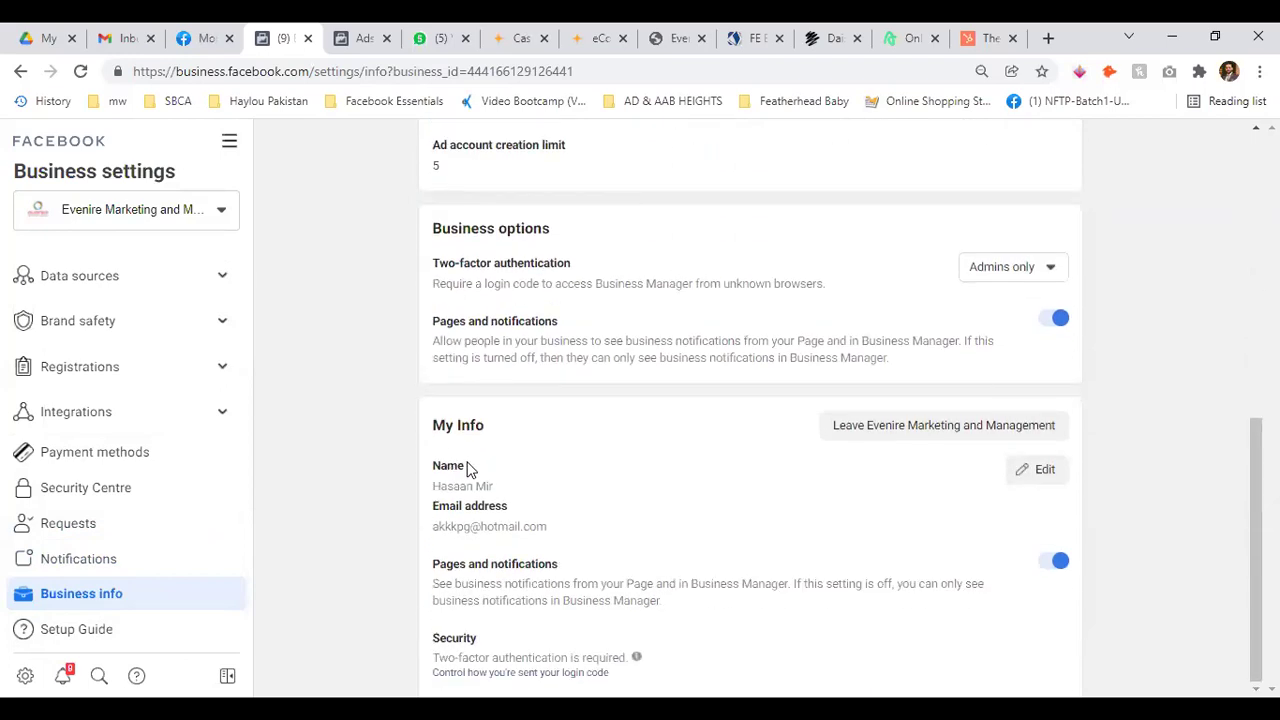
scroll(296, 557, "up", 7)
Open the Setup Guide and scroll through its ad account, Page and people tasks
left_click(90, 632)
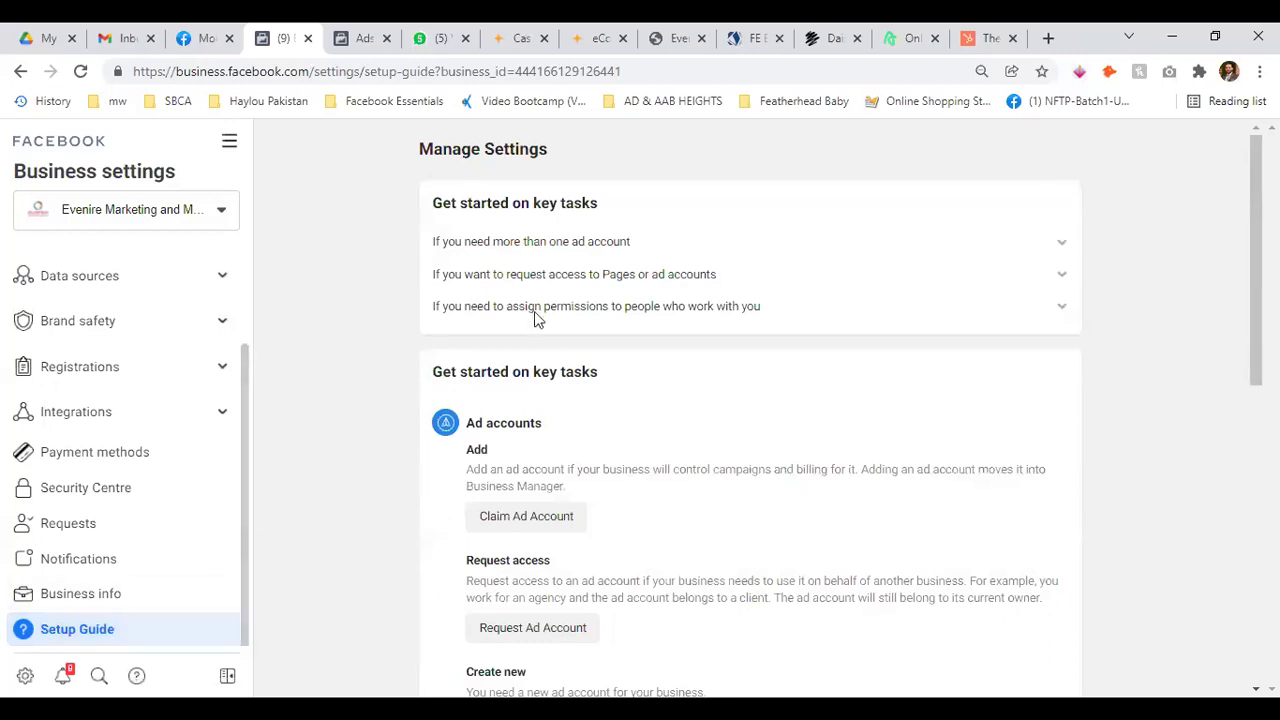
scroll(620, 282, "down", 5)
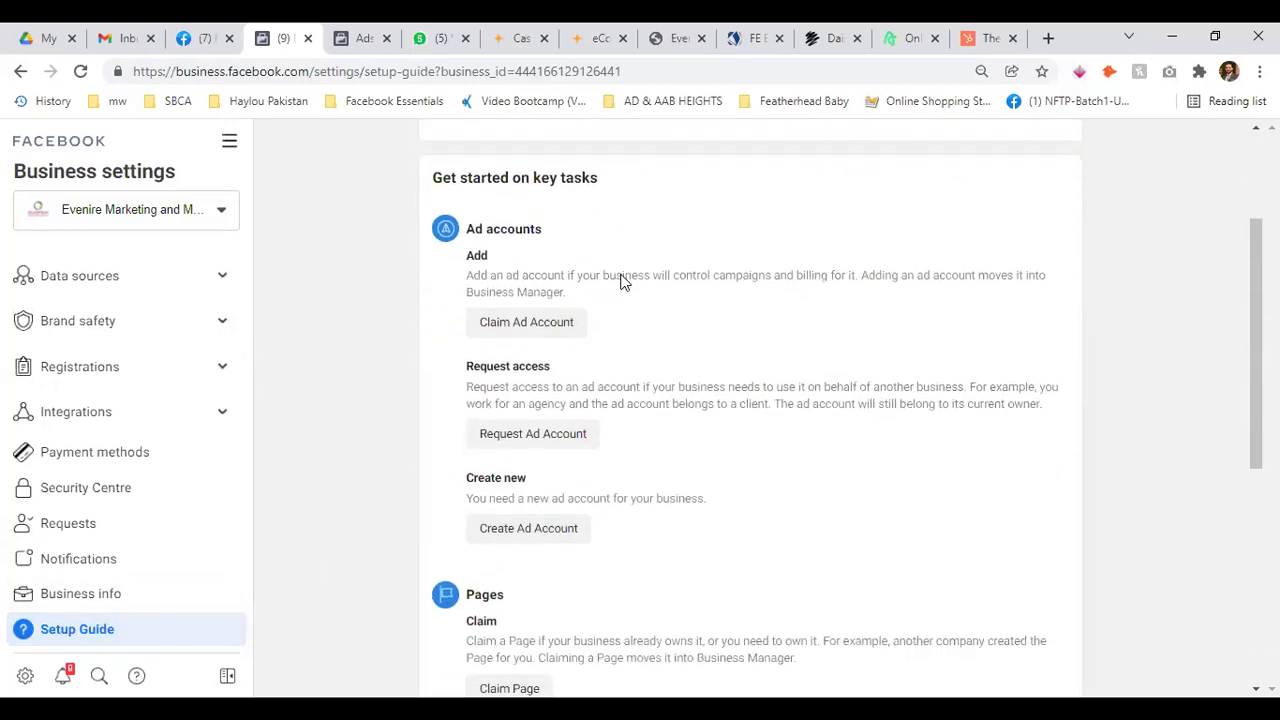
scroll(620, 282, "down", 2)
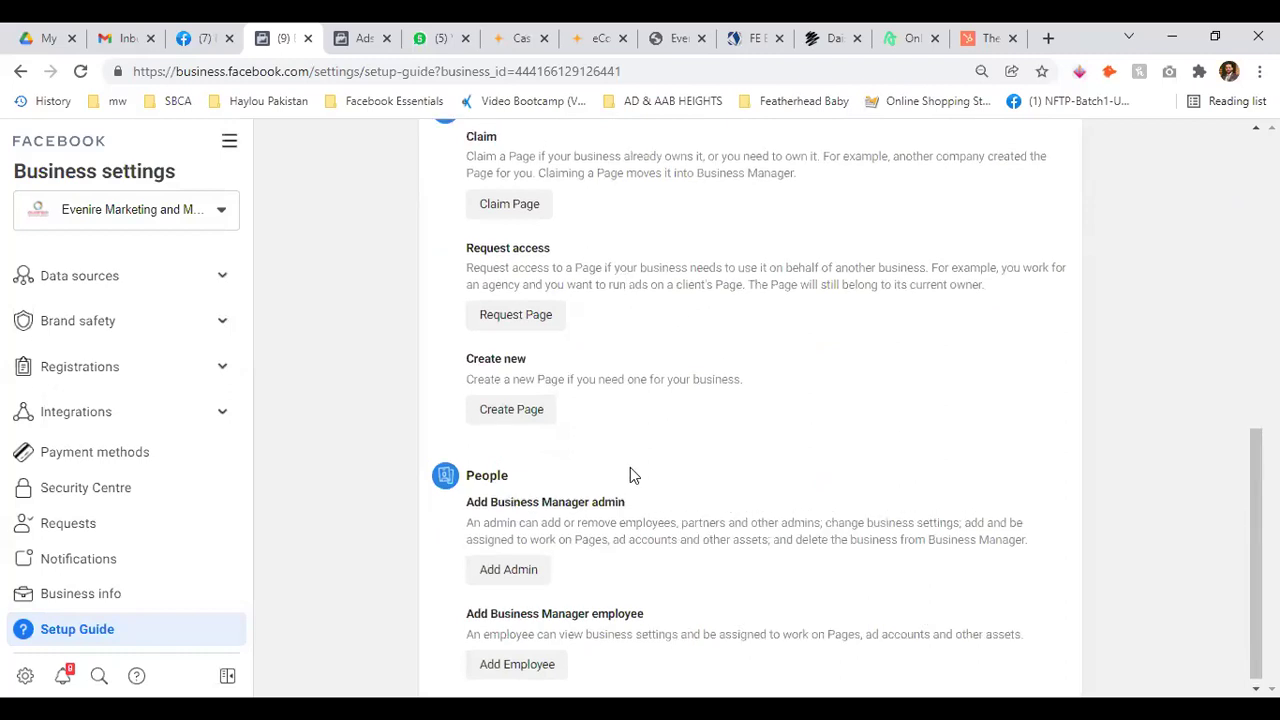
scroll(630, 467, "up", 7)
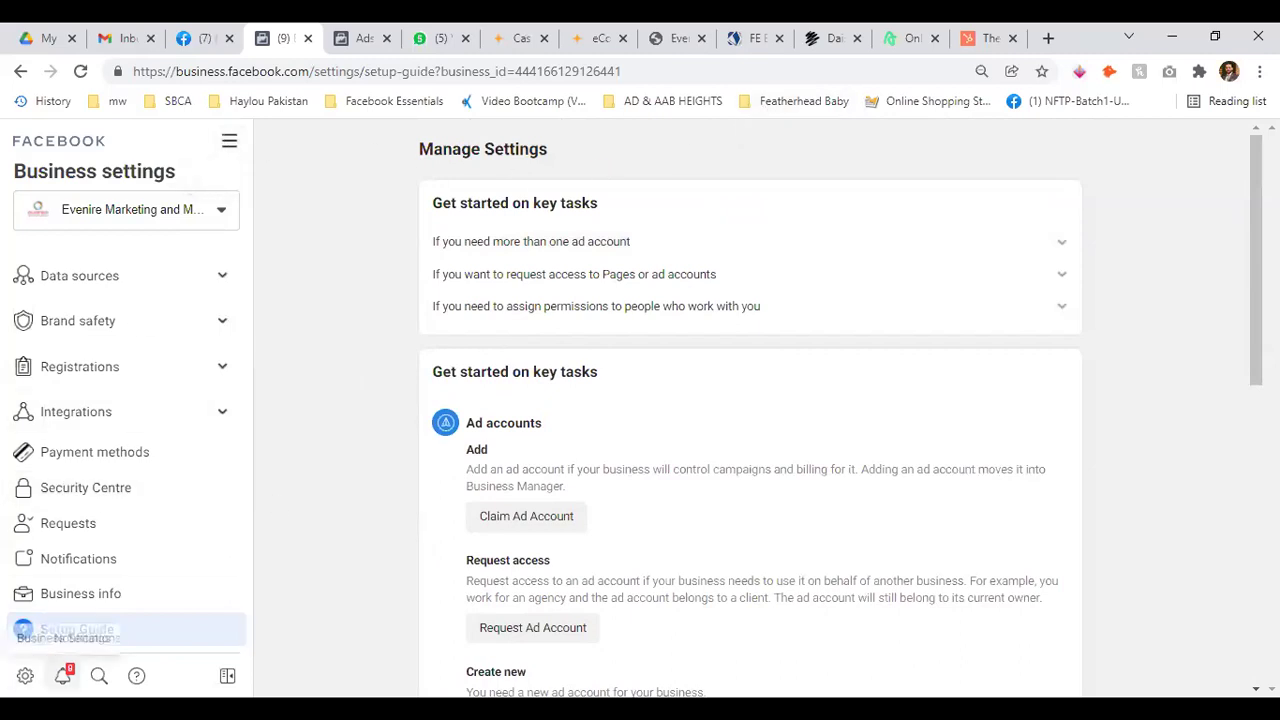
Glance at Notifications, go to the Argus Properties Business Suite home, and open the account switcher
left_click(62, 675)
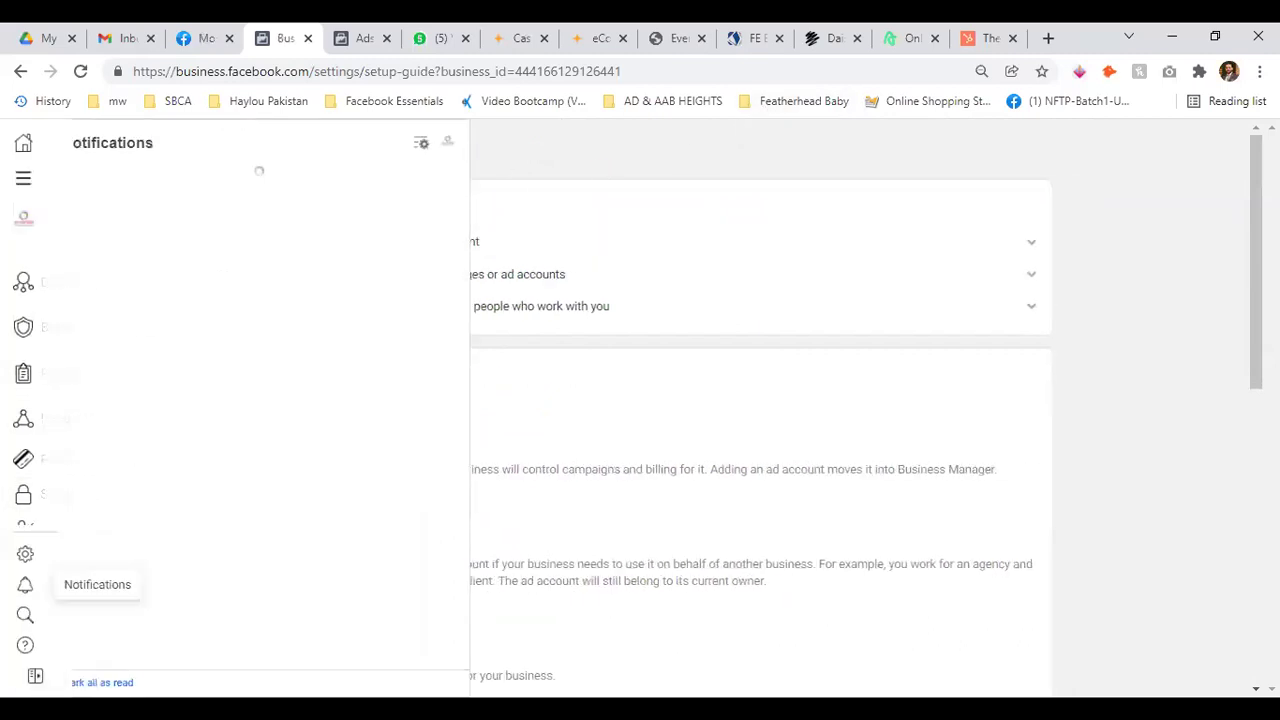
left_click(25, 675)
left_click(24, 177)
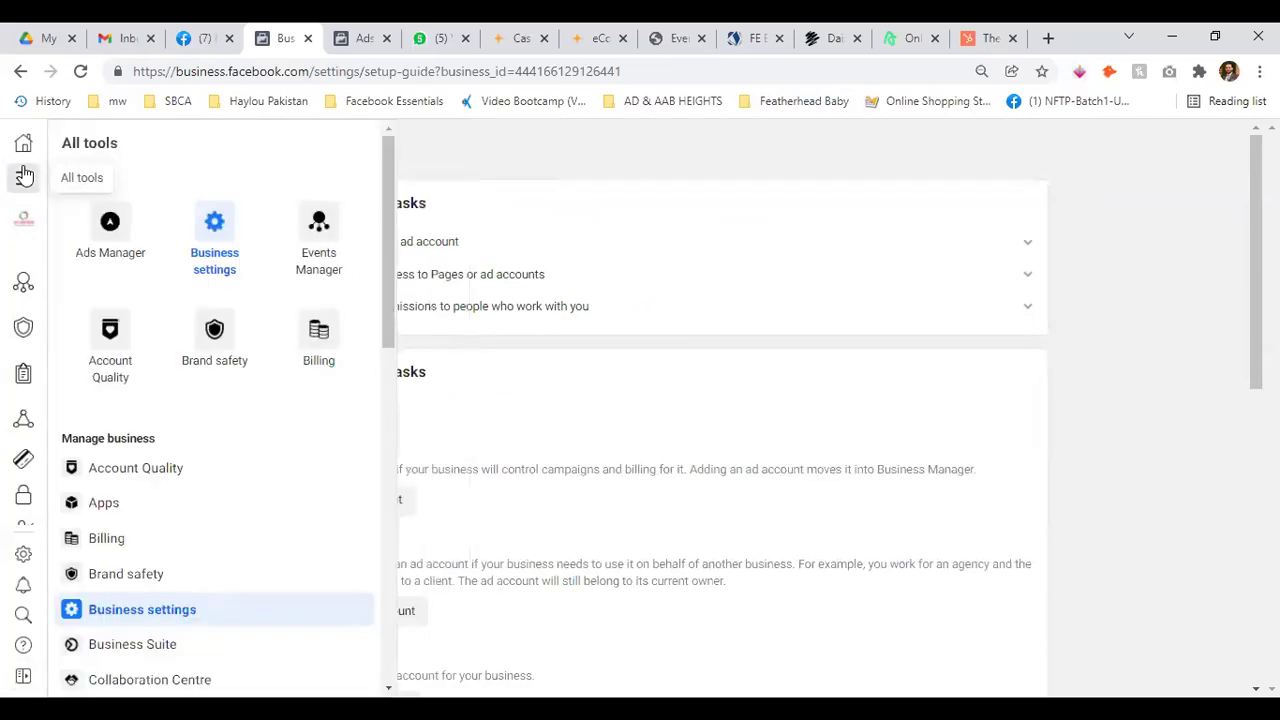
left_click(23, 143)
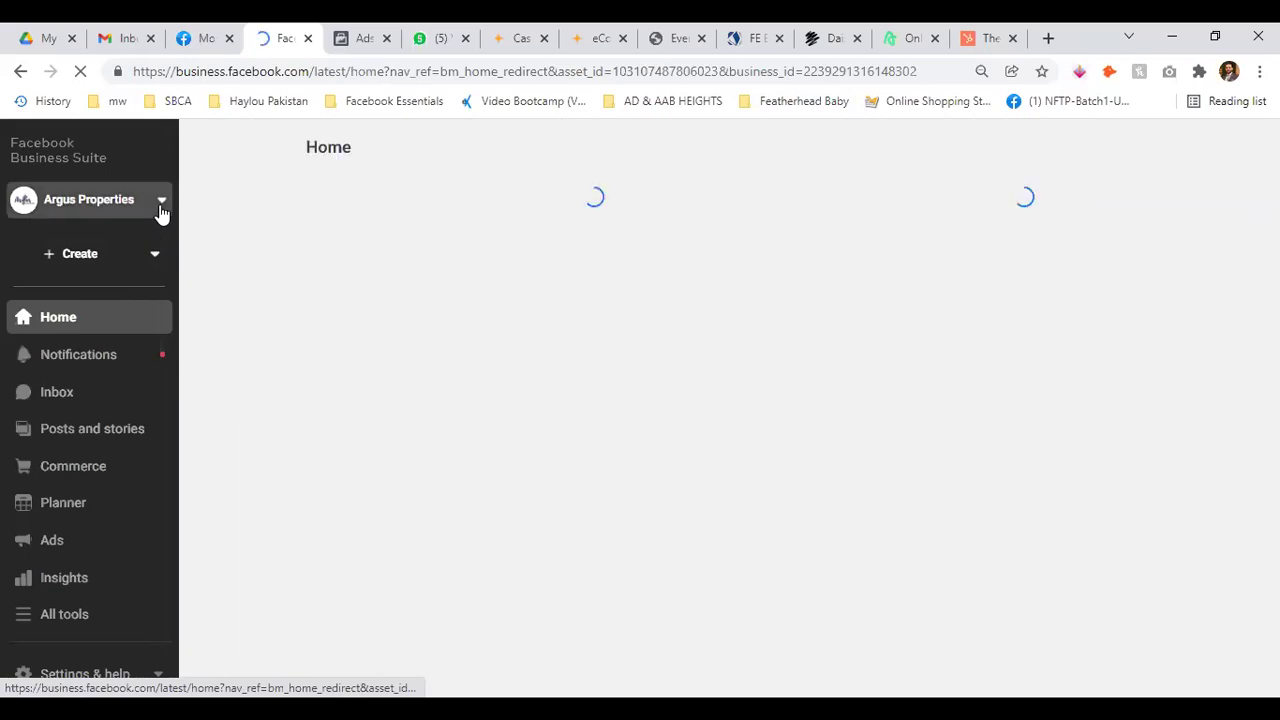
left_click(161, 208)
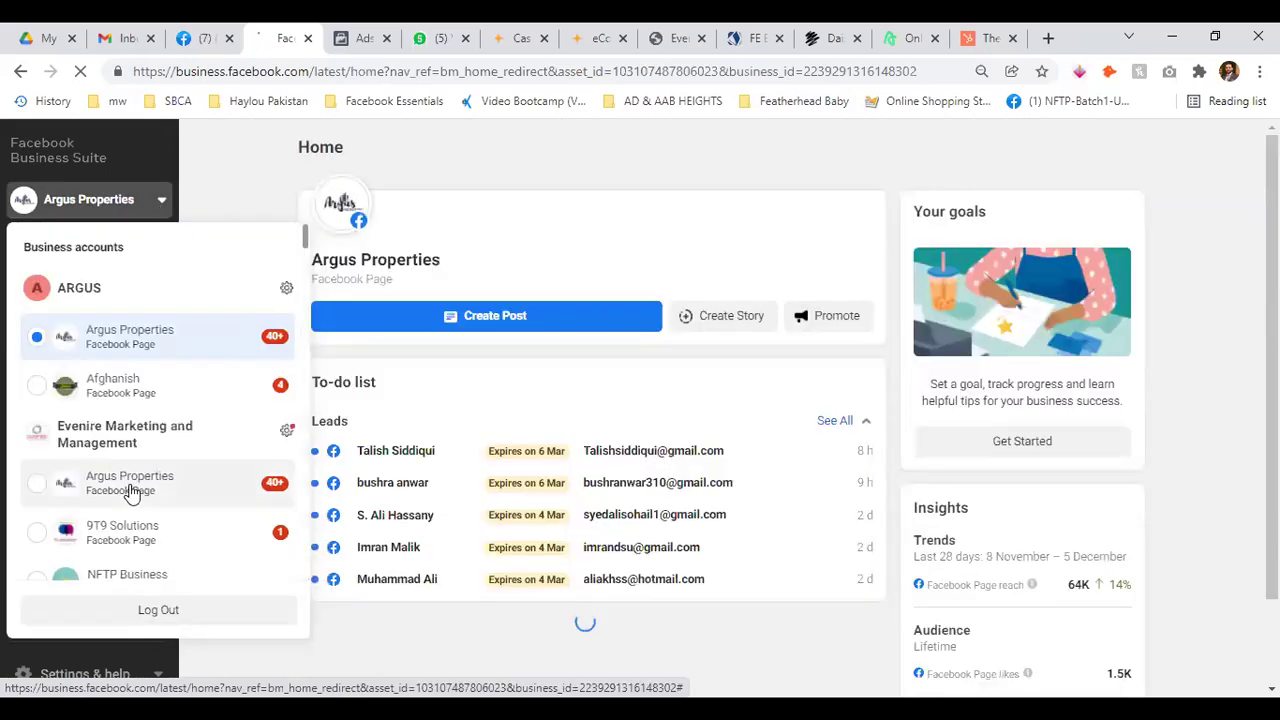
View the Evenire Marketing and Management business settings and assets, then reopen the account list
left_click(287, 433)
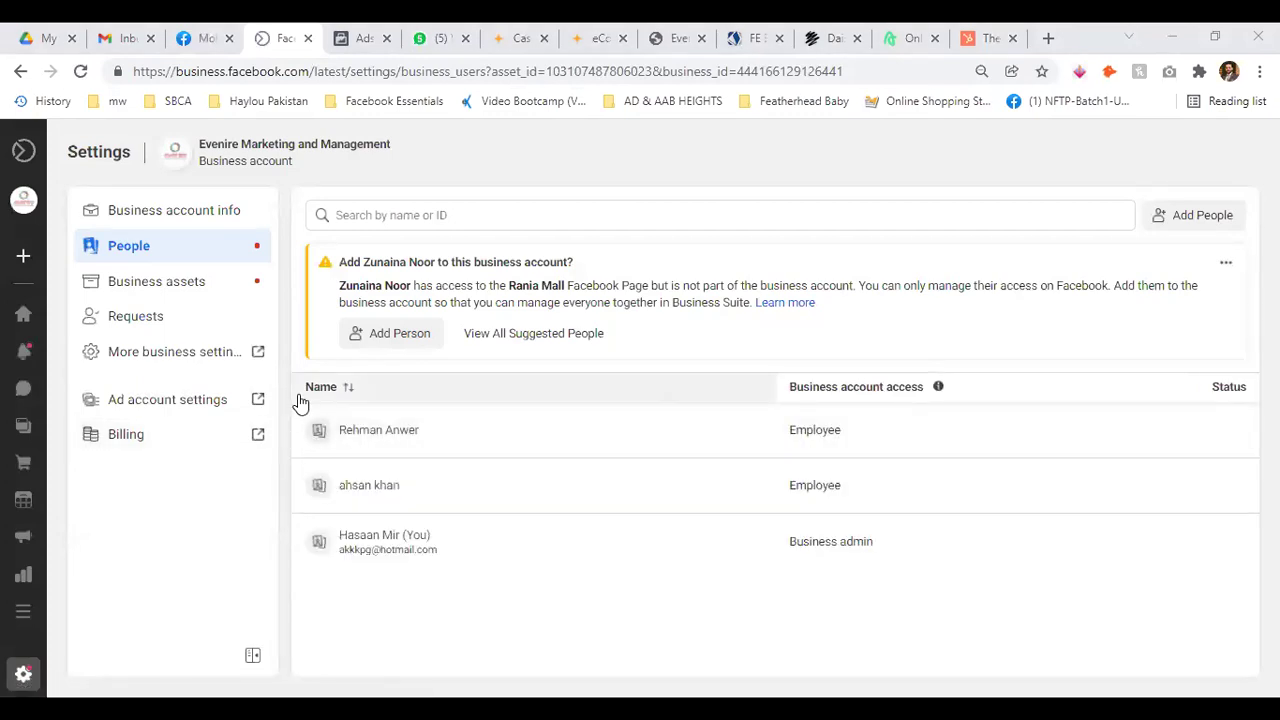
left_click(170, 290)
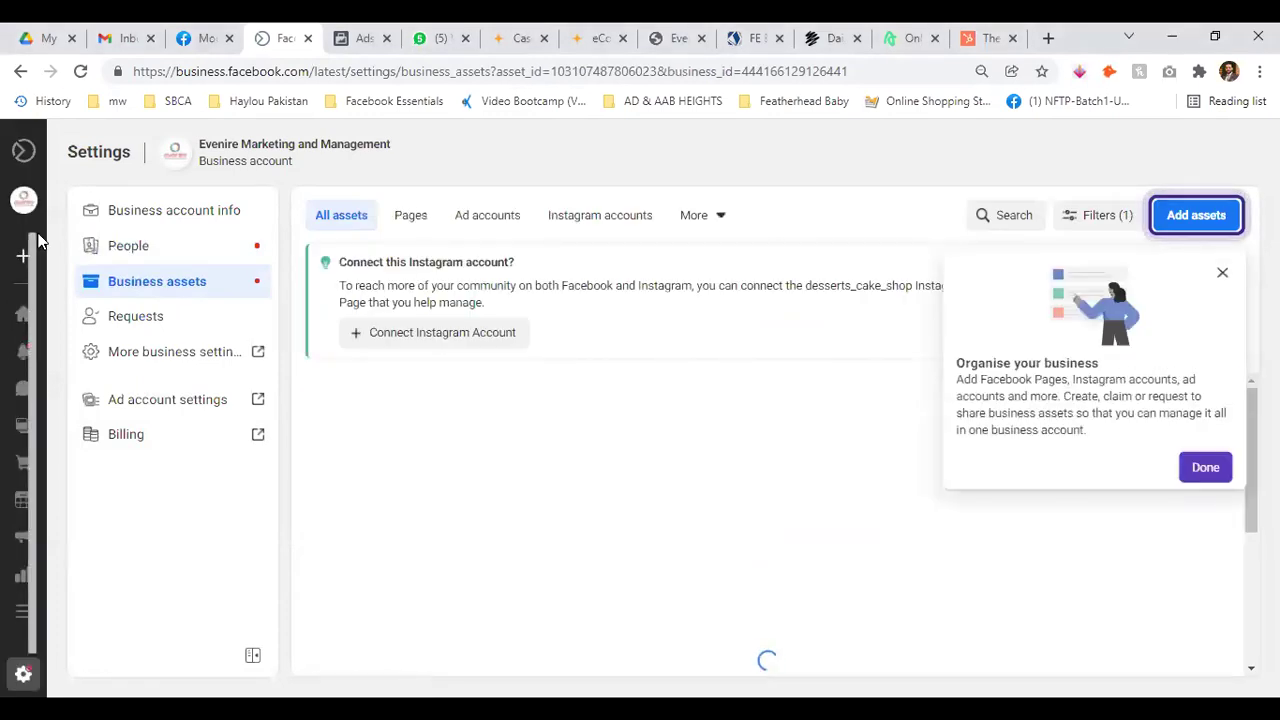
mouse_move(14, 246)
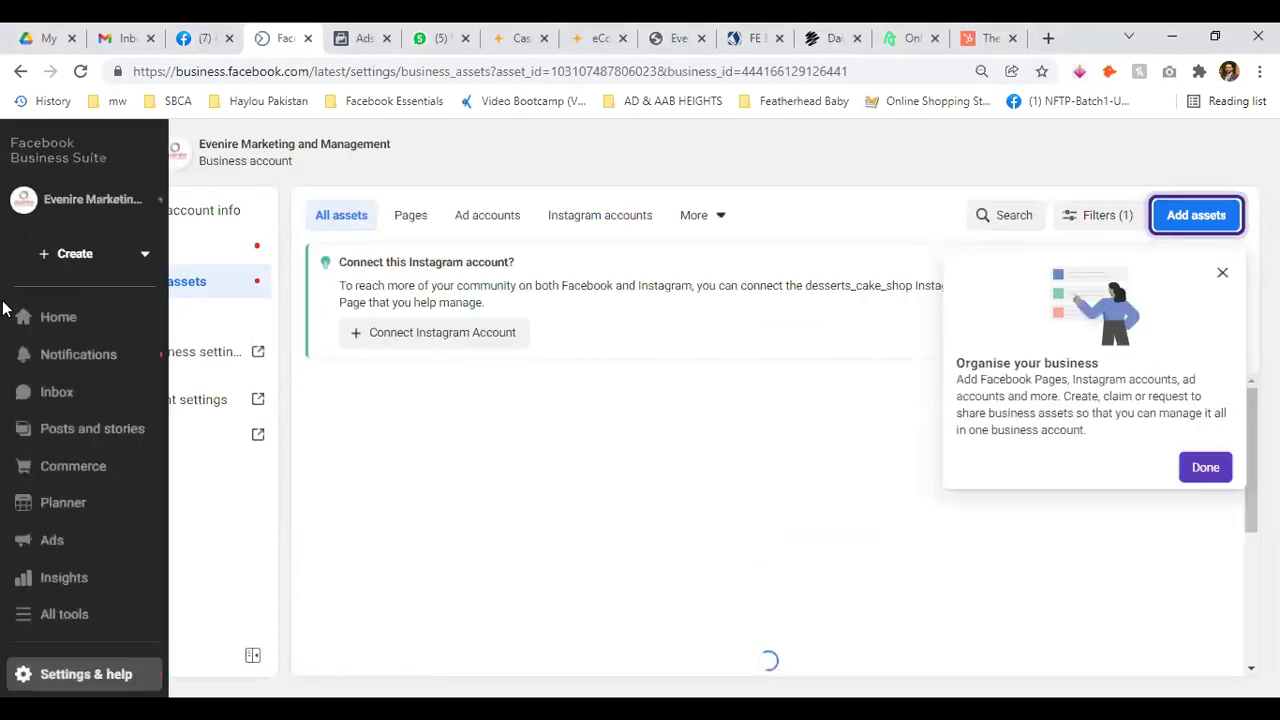
left_click(160, 200)
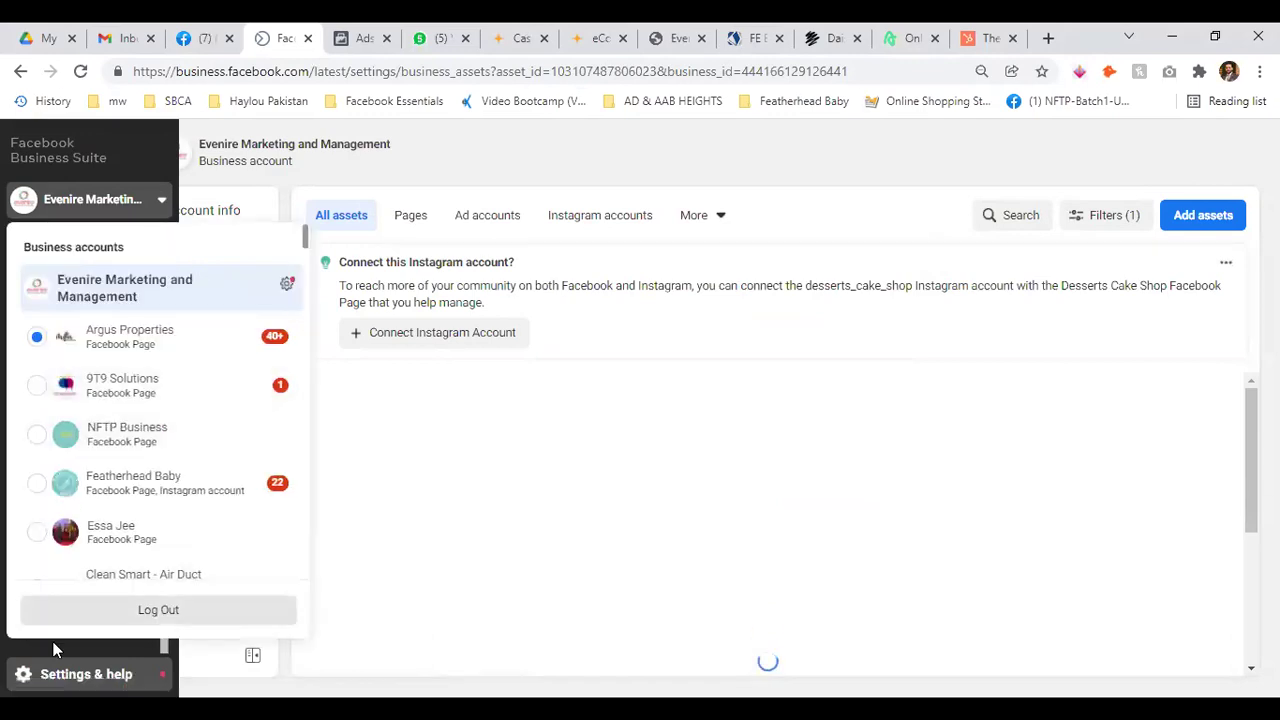
Open Settings > People, launch More business settings in a new tab, and return
left_click(64, 555)
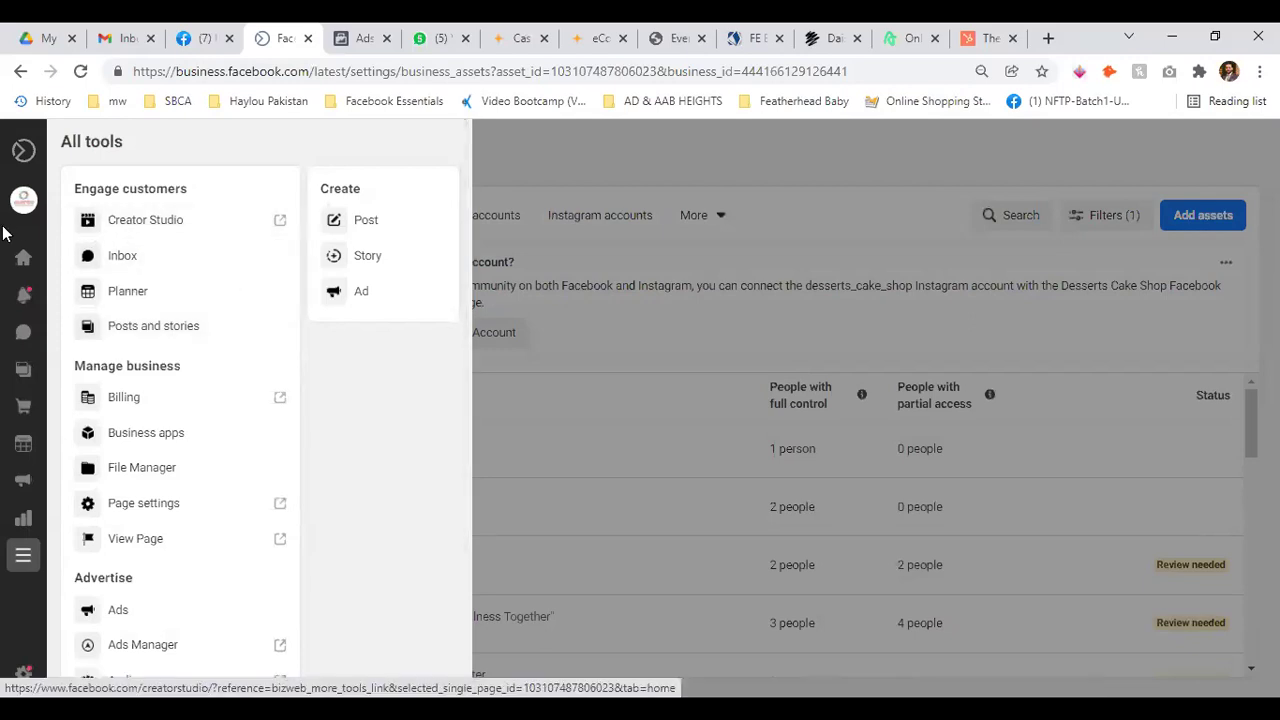
mouse_move(8, 275)
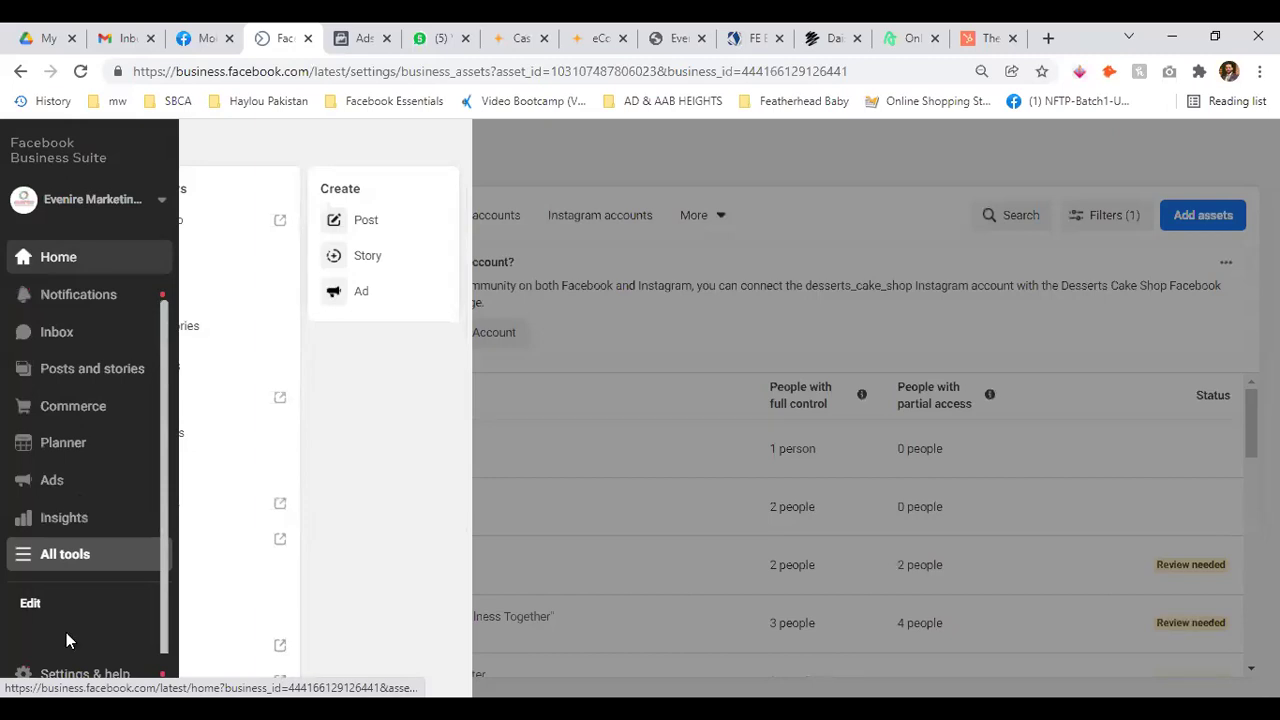
left_click(36, 678)
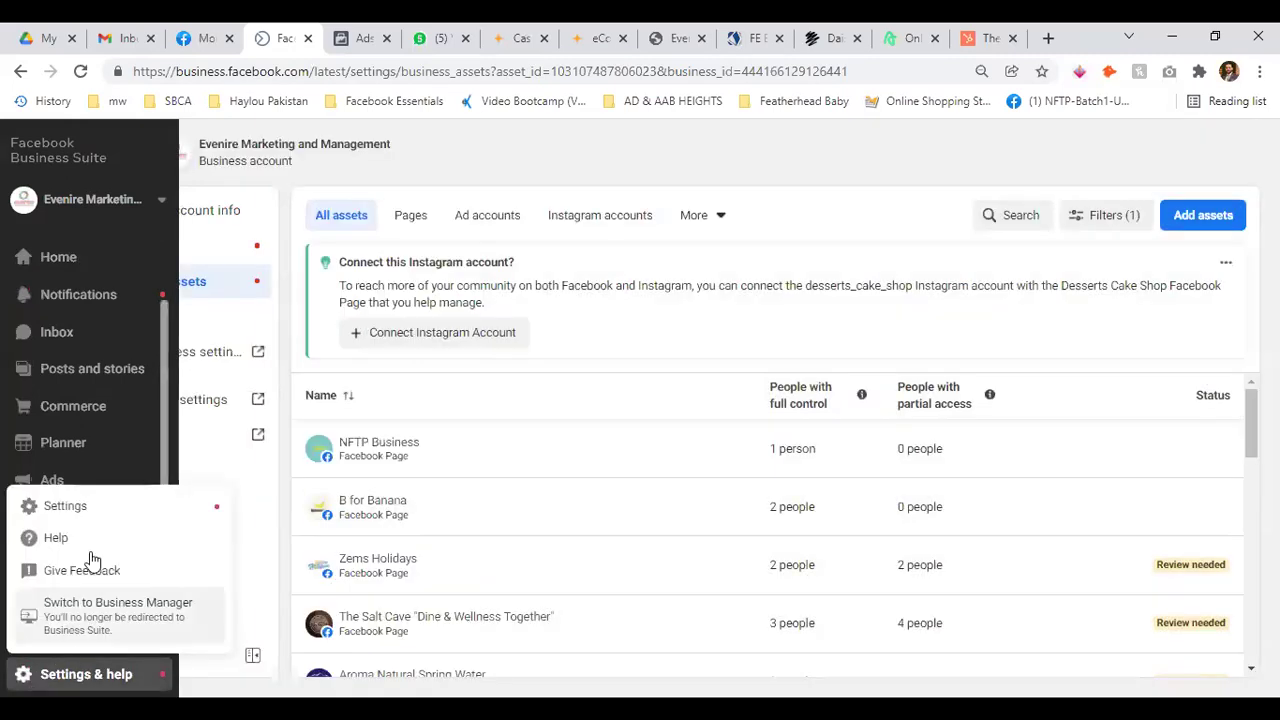
left_click(89, 510)
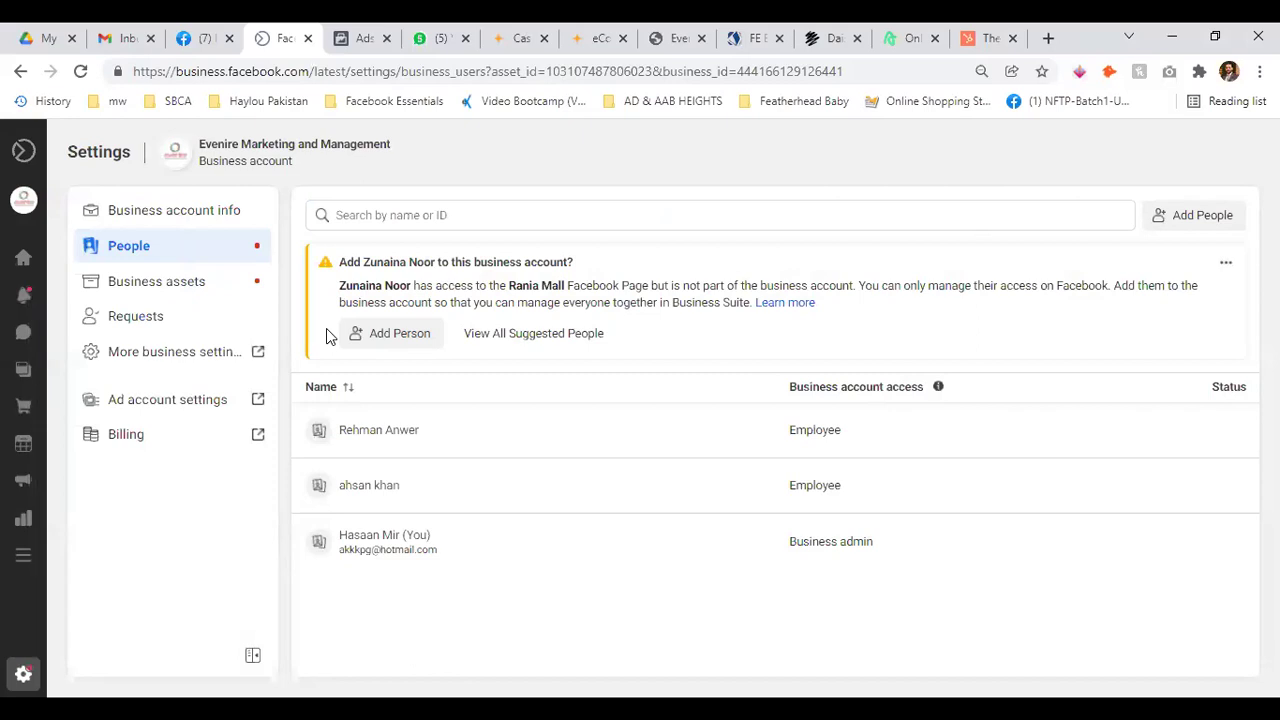
left_click(248, 351)
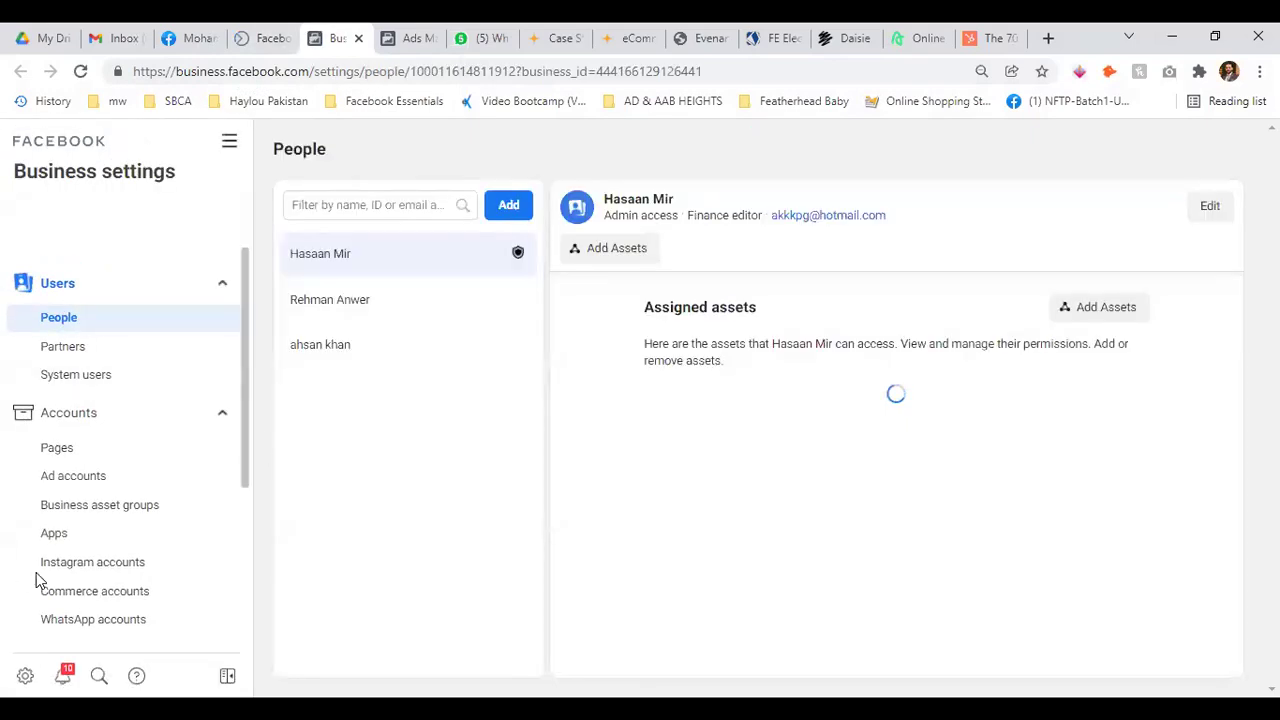
left_click(268, 32)
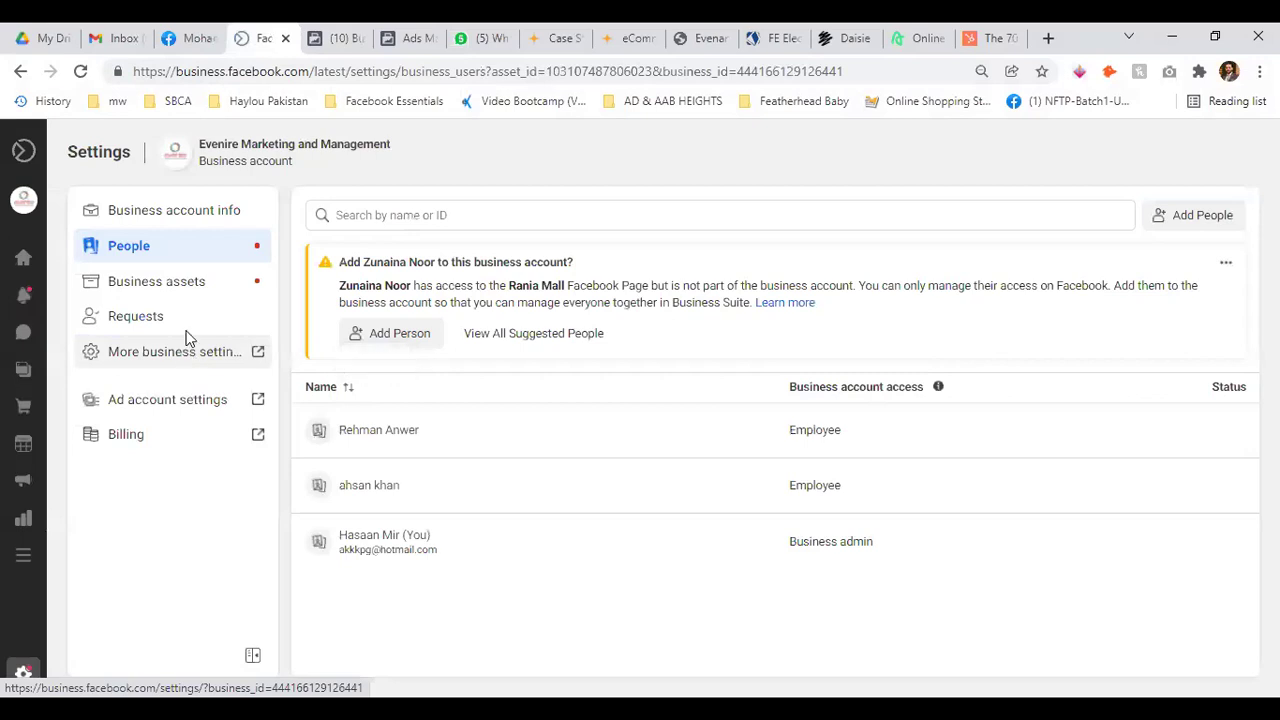
mouse_move(22, 270)
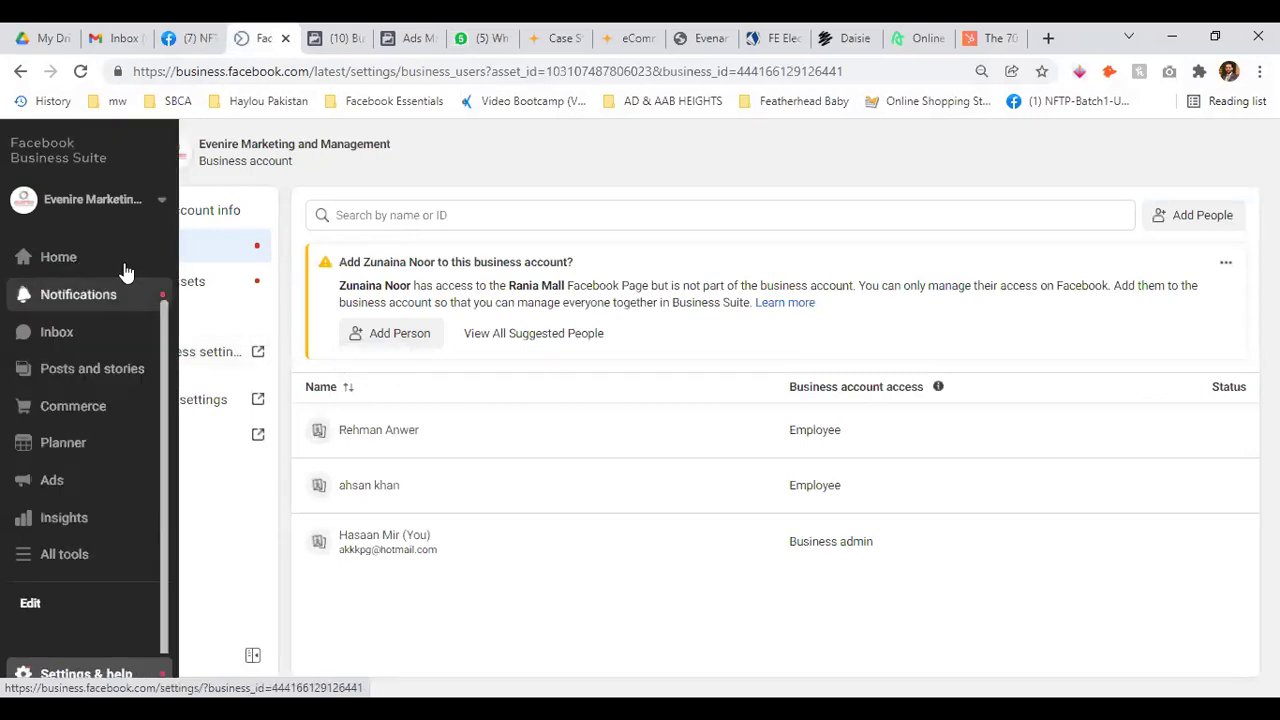
Check the Inbox conversations, then view Posts and stories for 4 Nov 2019–6 Dec 2021
left_click(80, 332)
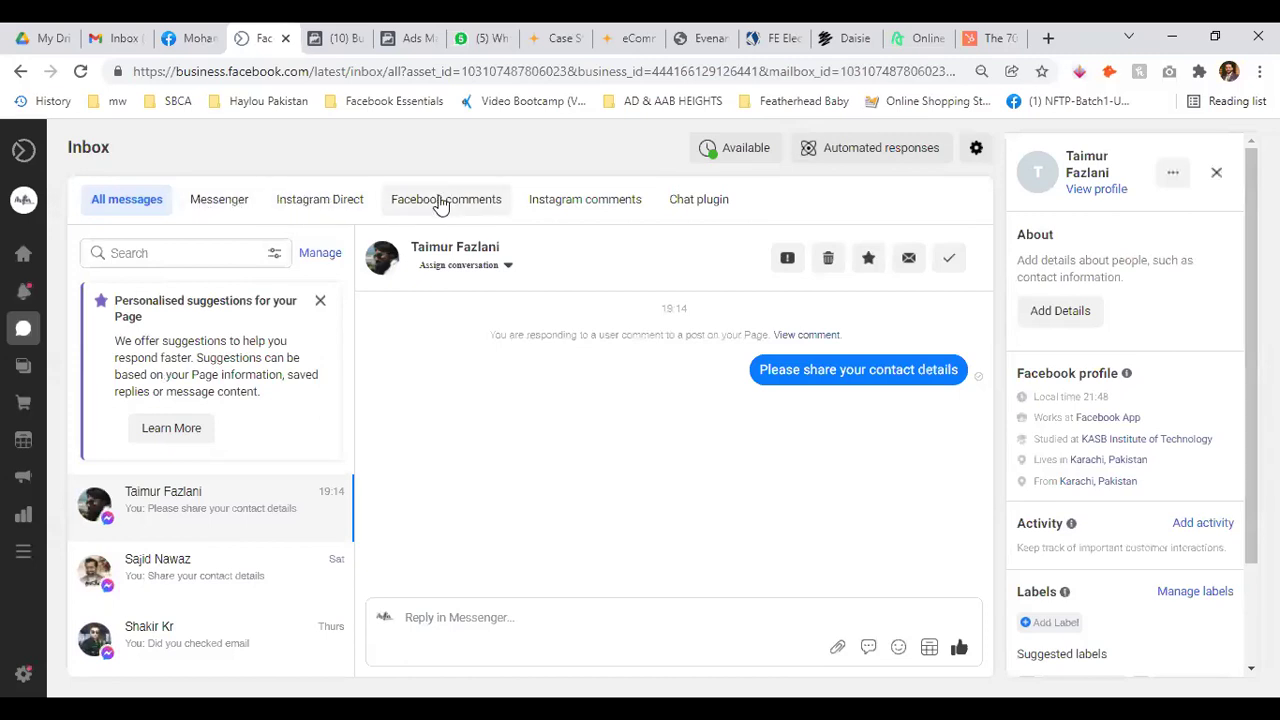
mouse_move(53, 372)
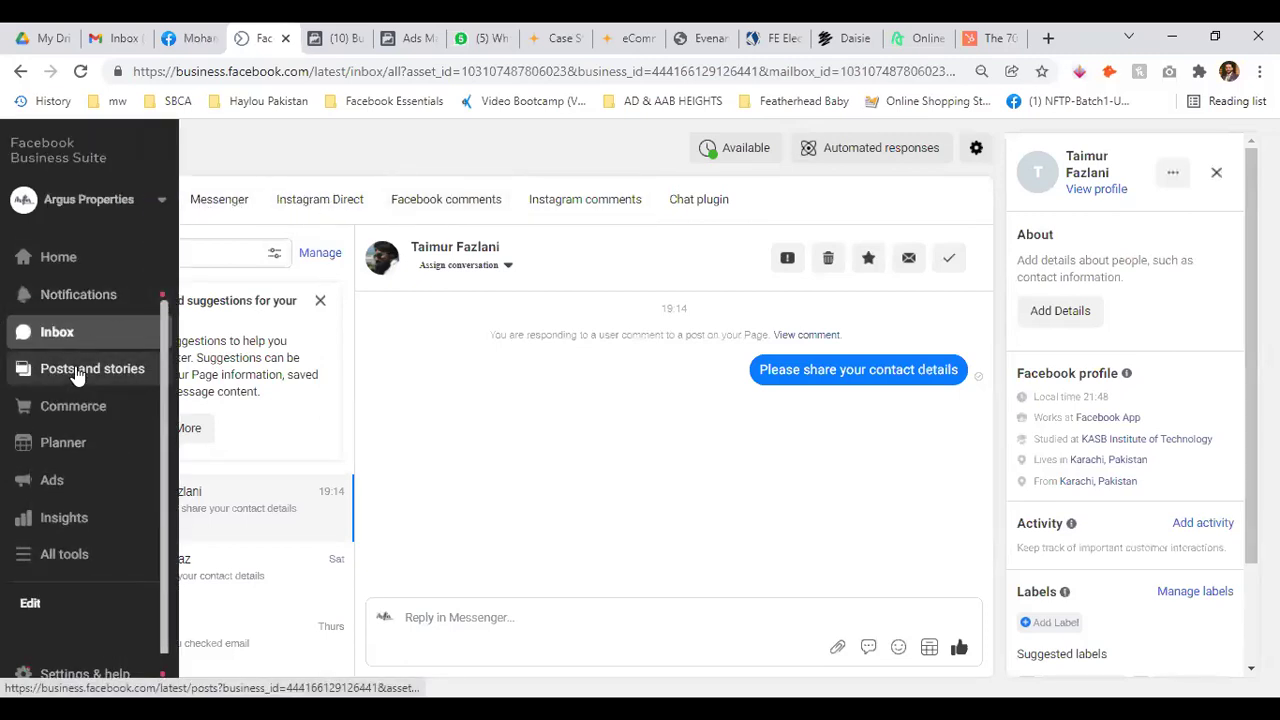
left_click(75, 368)
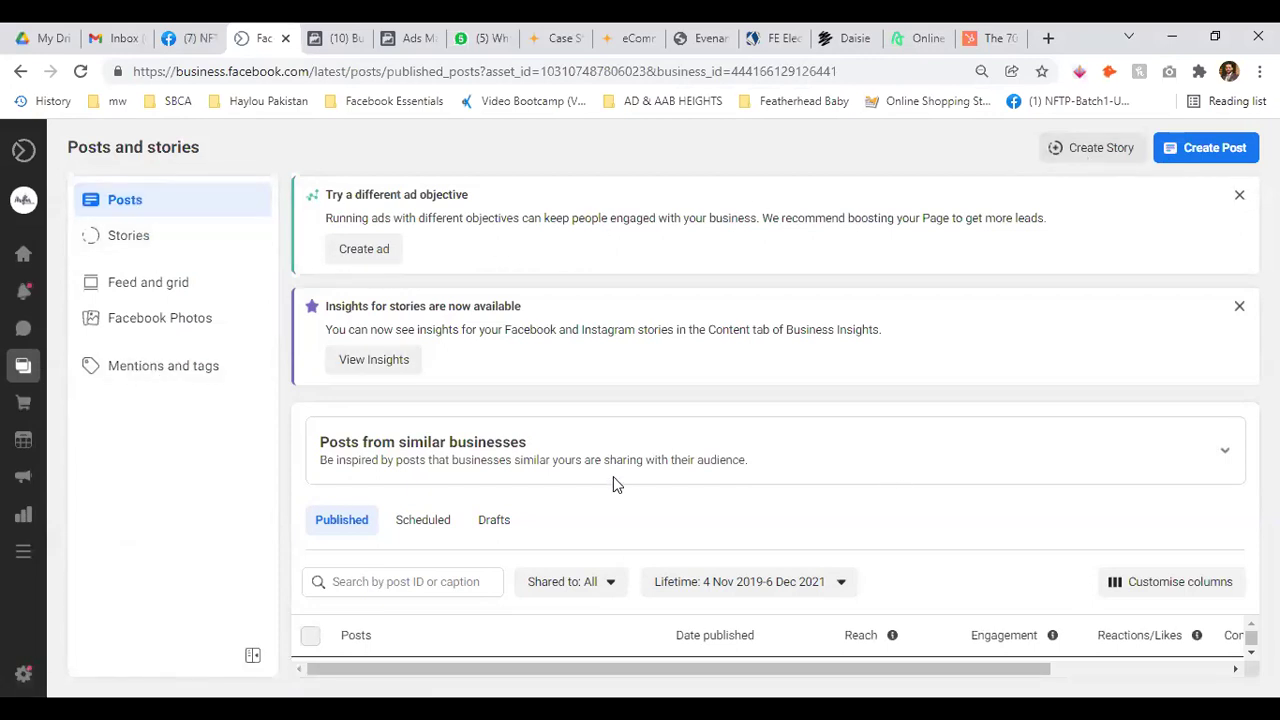
Open Commerce Manager in a new tab
mouse_move(12, 468)
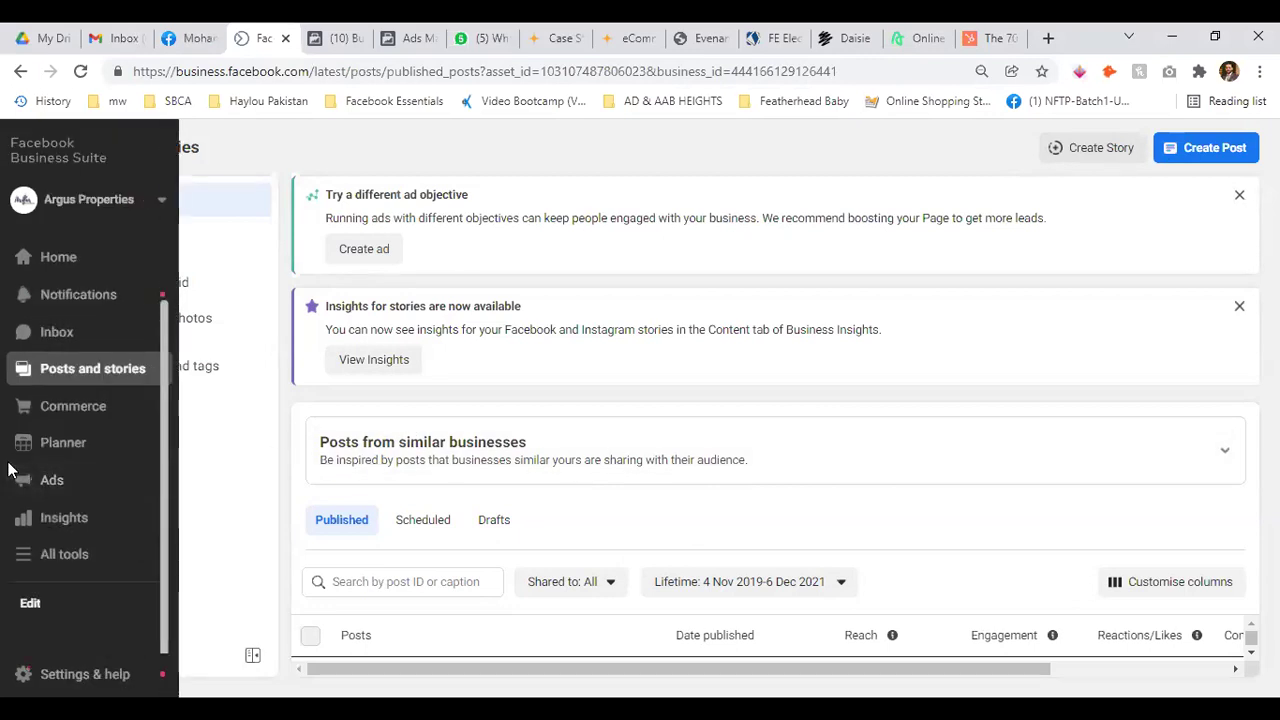
left_click(94, 405)
left_click(240, 38)
left_click(292, 36)
left_click(240, 36)
left_click(322, 32)
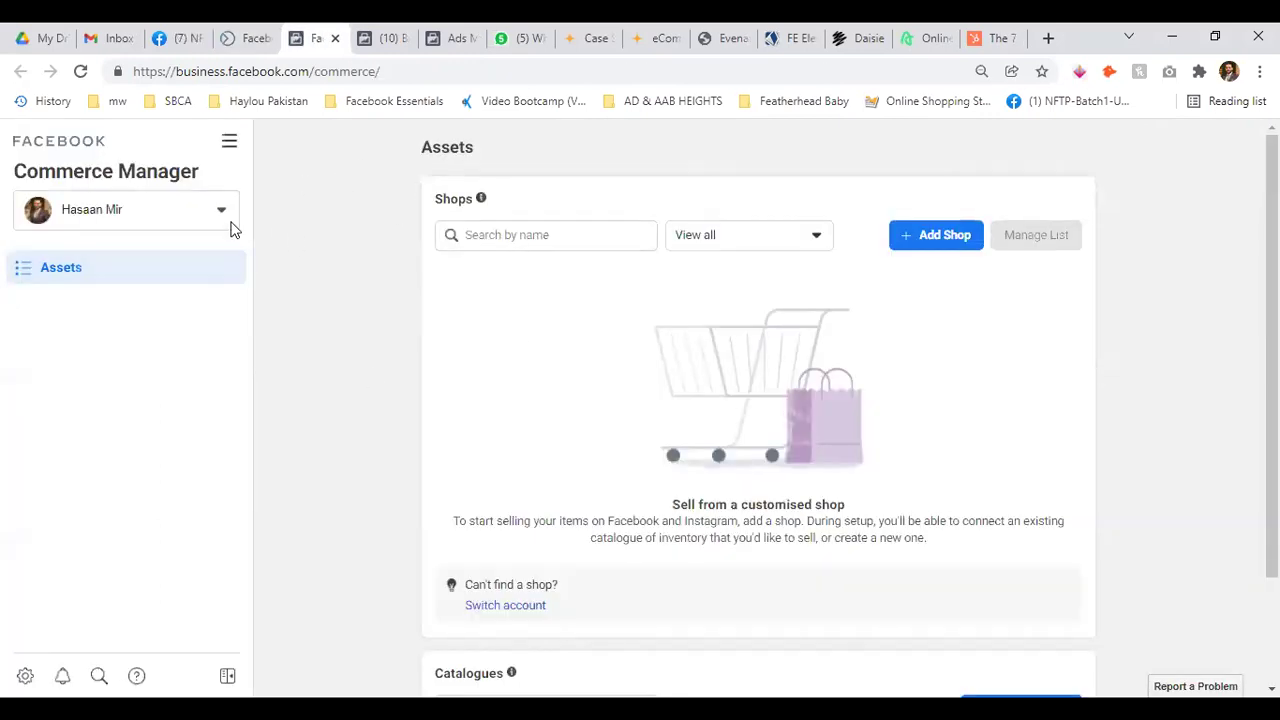
Switch the Commerce account to Evenire Marketing and Management and back, then close the tab
left_click(223, 211)
scroll(163, 448, "down", 2)
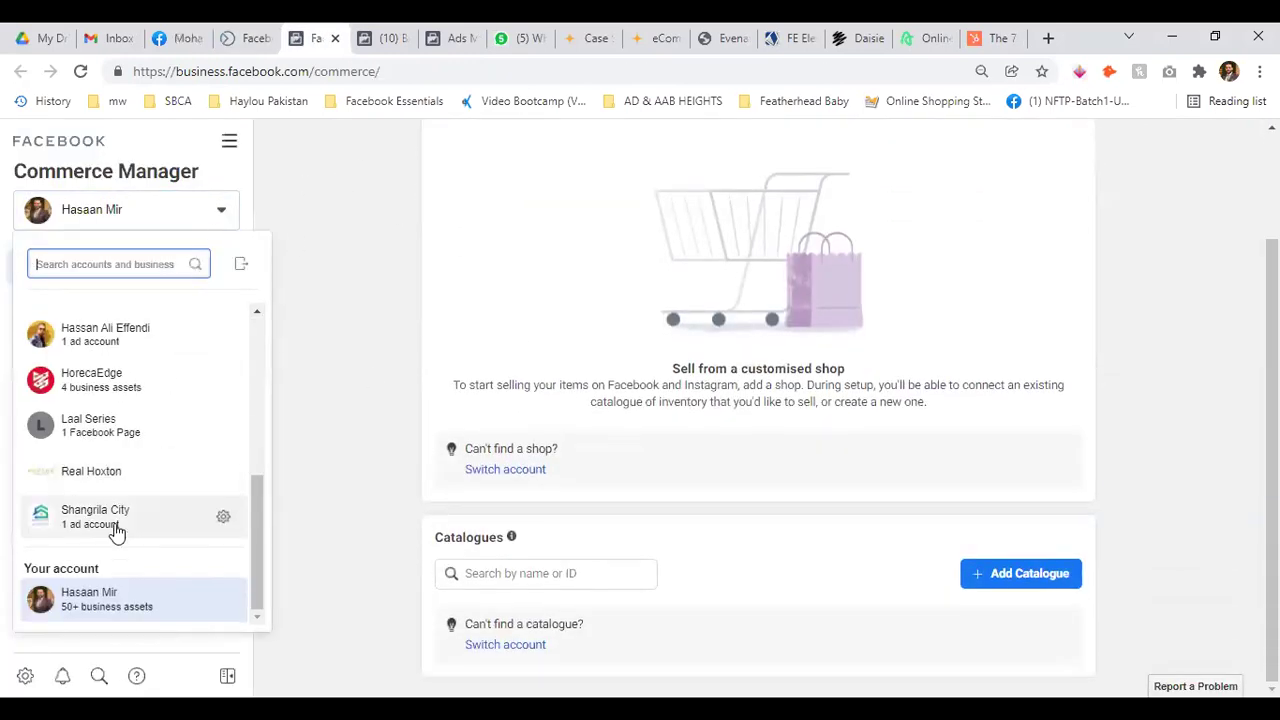
scroll(117, 533, "up", 5)
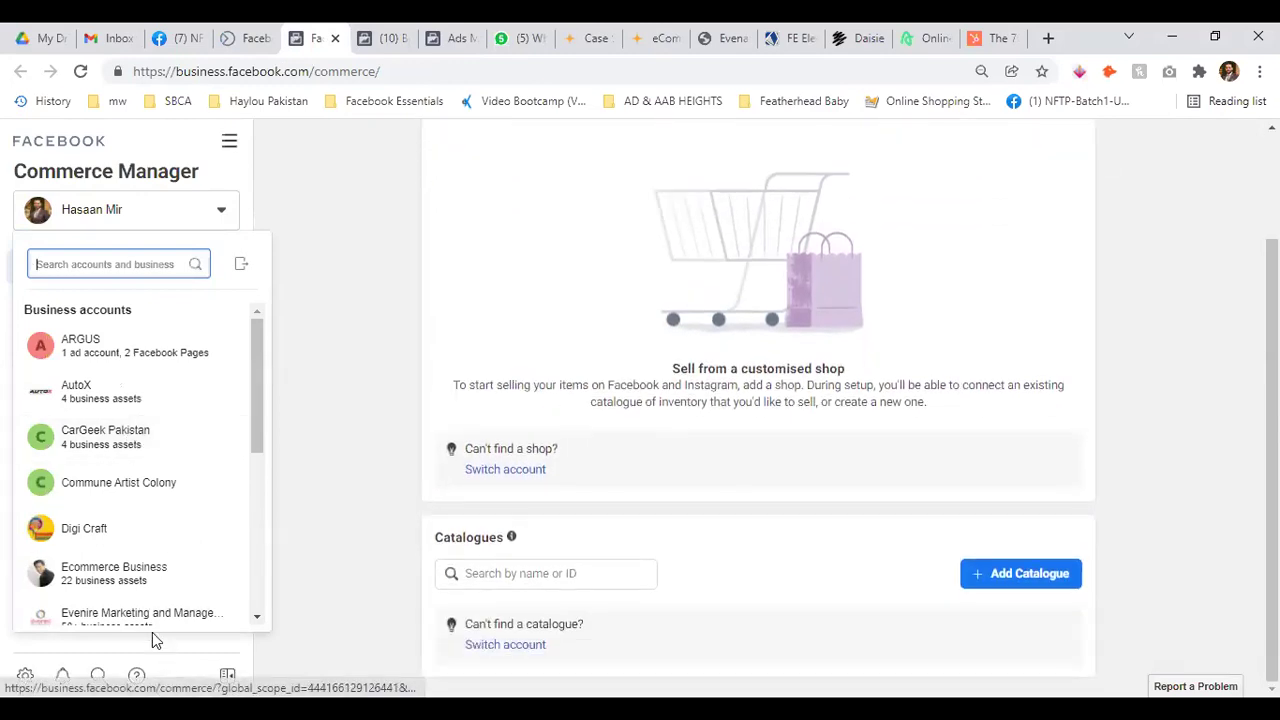
left_click(155, 632)
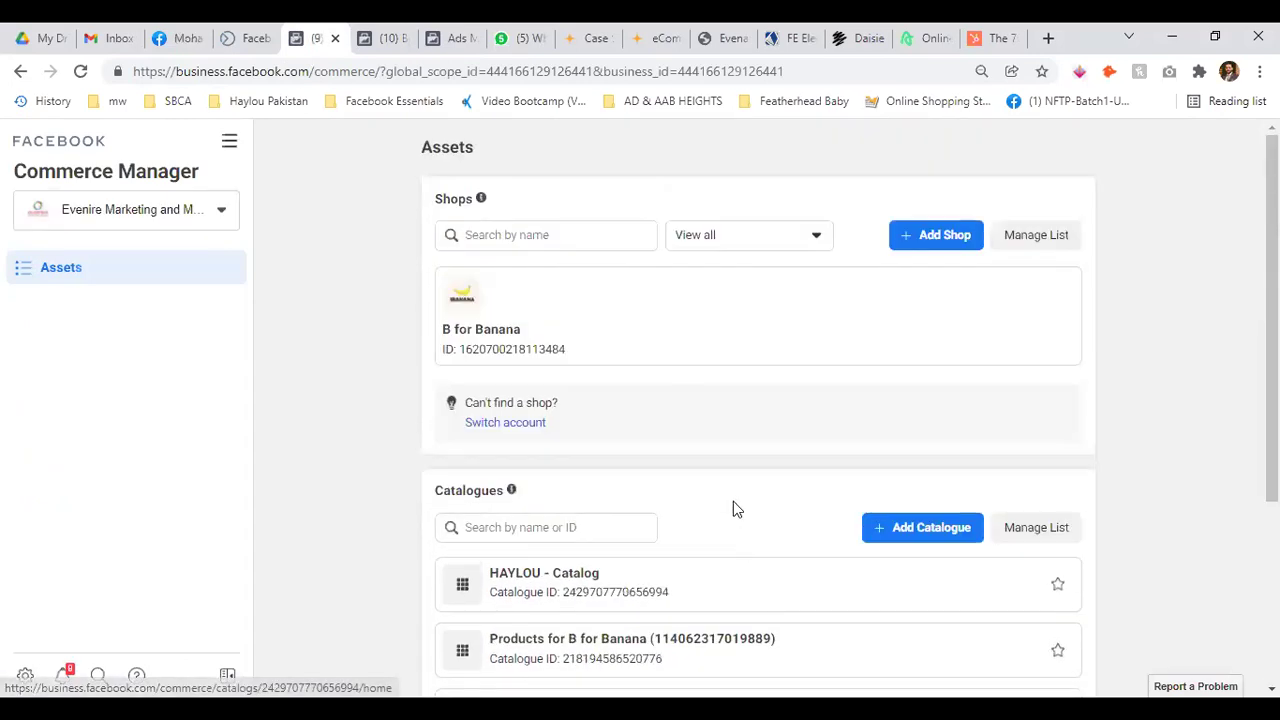
left_click(124, 214)
scroll(120, 332, "down", 1)
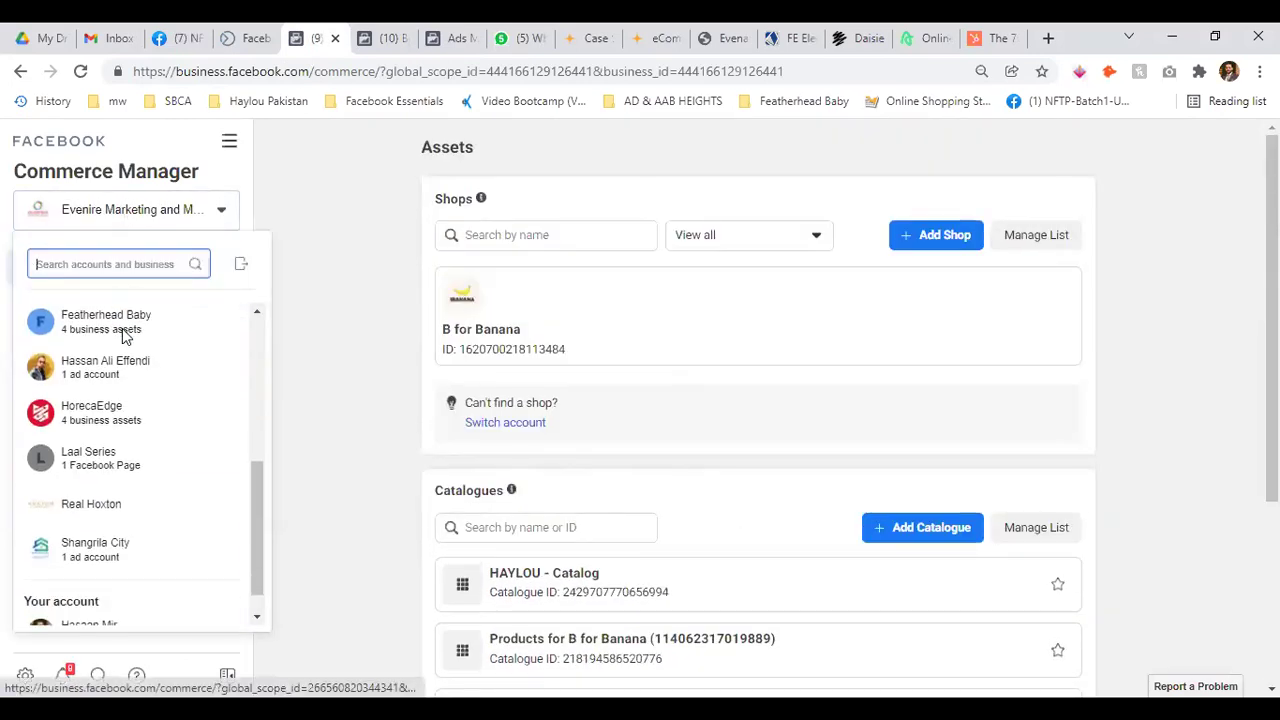
scroll(124, 337, "down", 2)
left_click(111, 594)
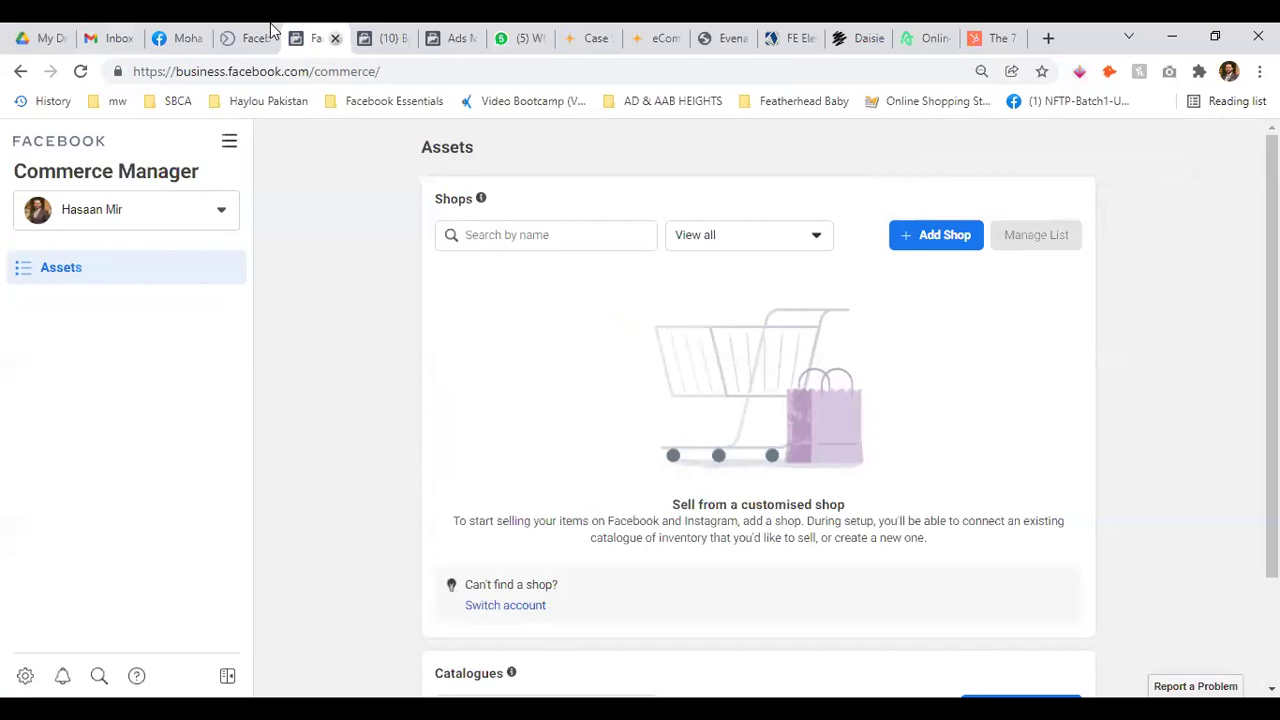
left_click(335, 38)
Open the Planner, dismiss the ads tip, and peek at the following week
mouse_move(10, 350)
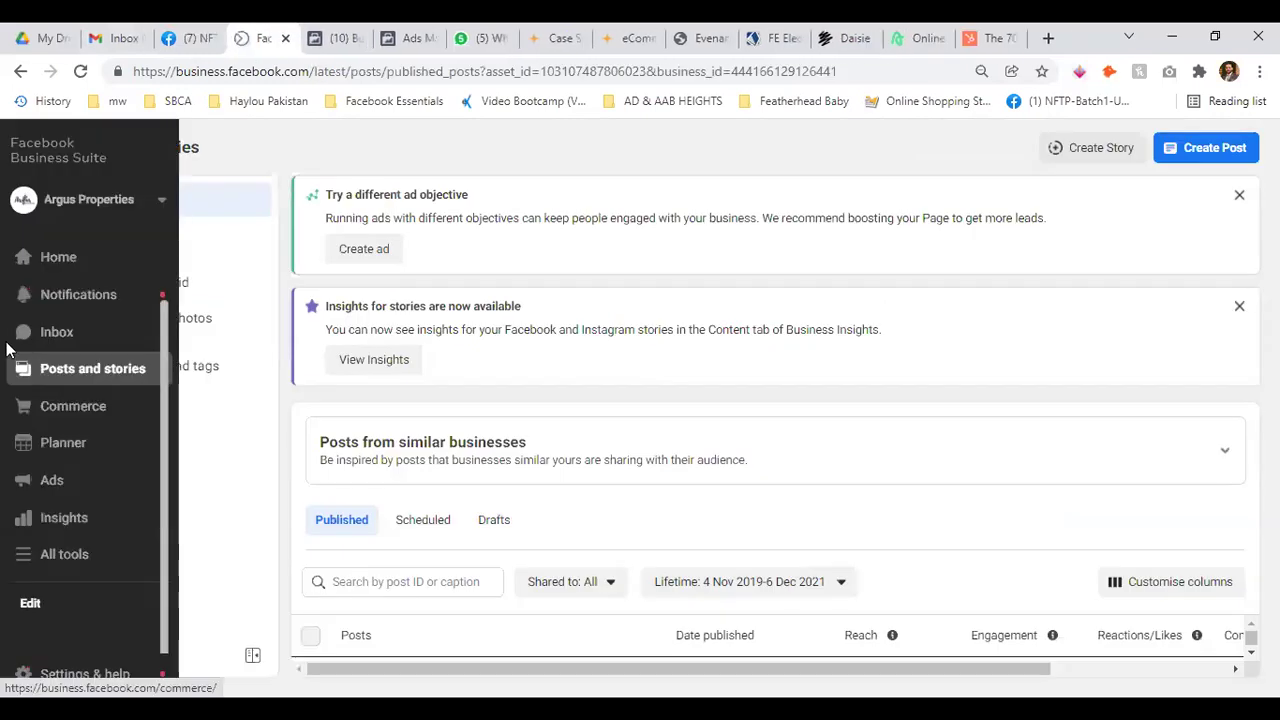
left_click(97, 444)
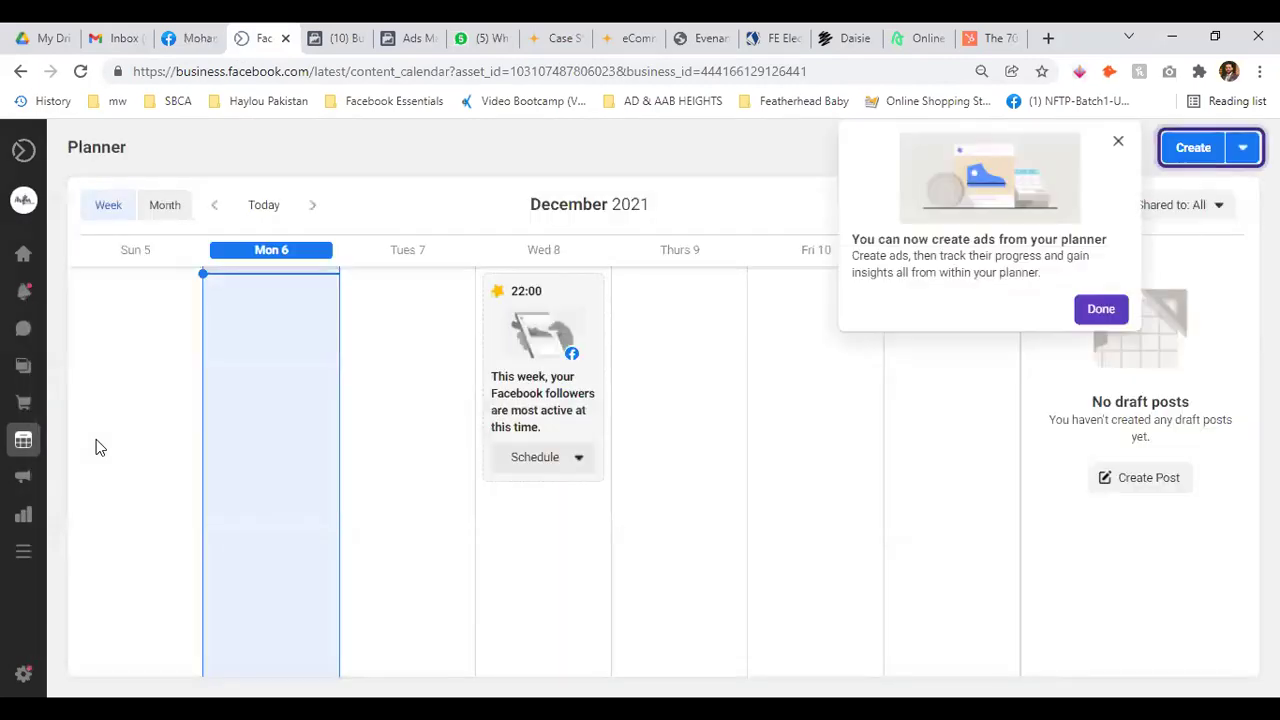
left_click(1103, 312)
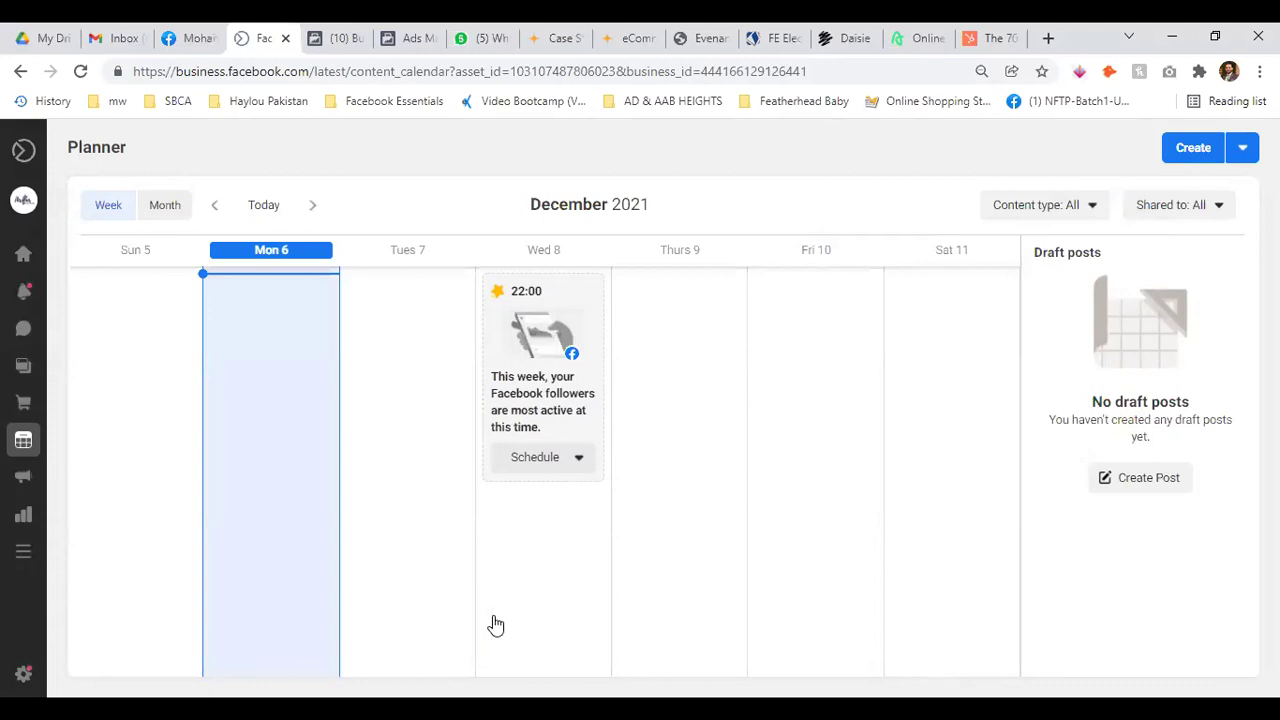
left_click(311, 207)
left_click(217, 208)
Start a post scheduled for 7 Dec 2021 at 10:00, then discard it unpublished
left_click(520, 354)
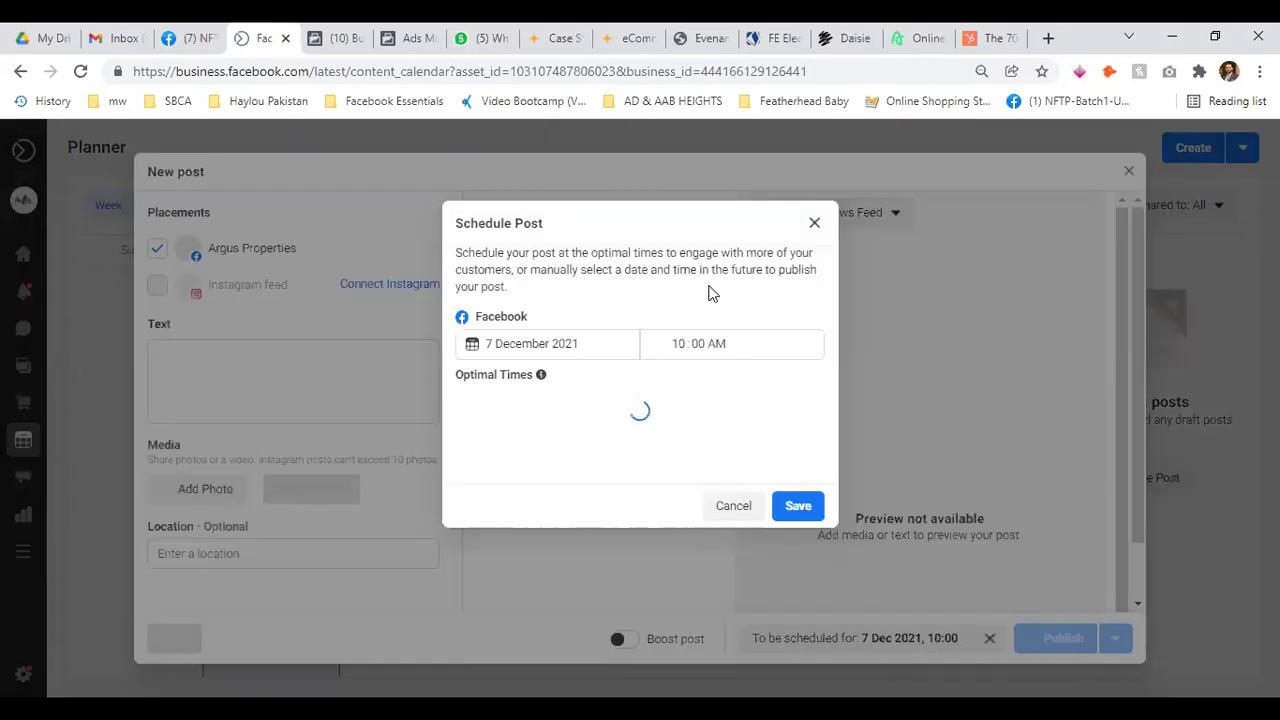
left_click(797, 506)
left_click(371, 353)
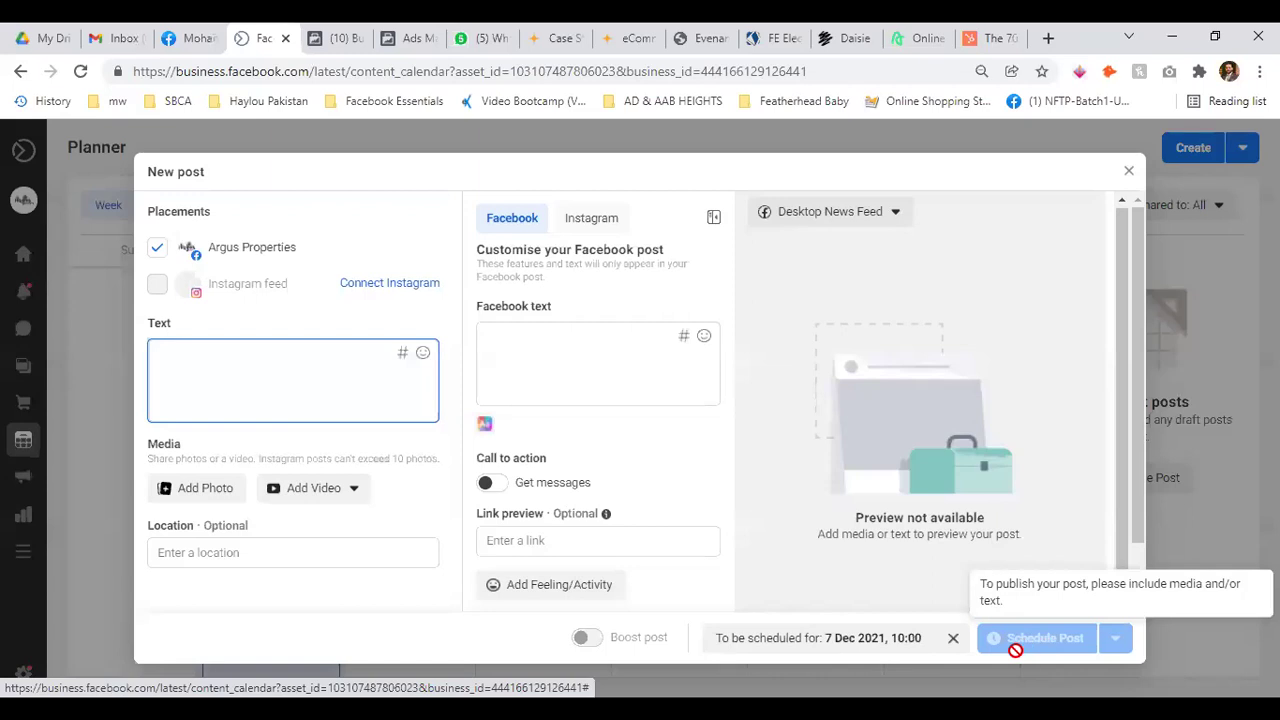
left_click(1129, 178)
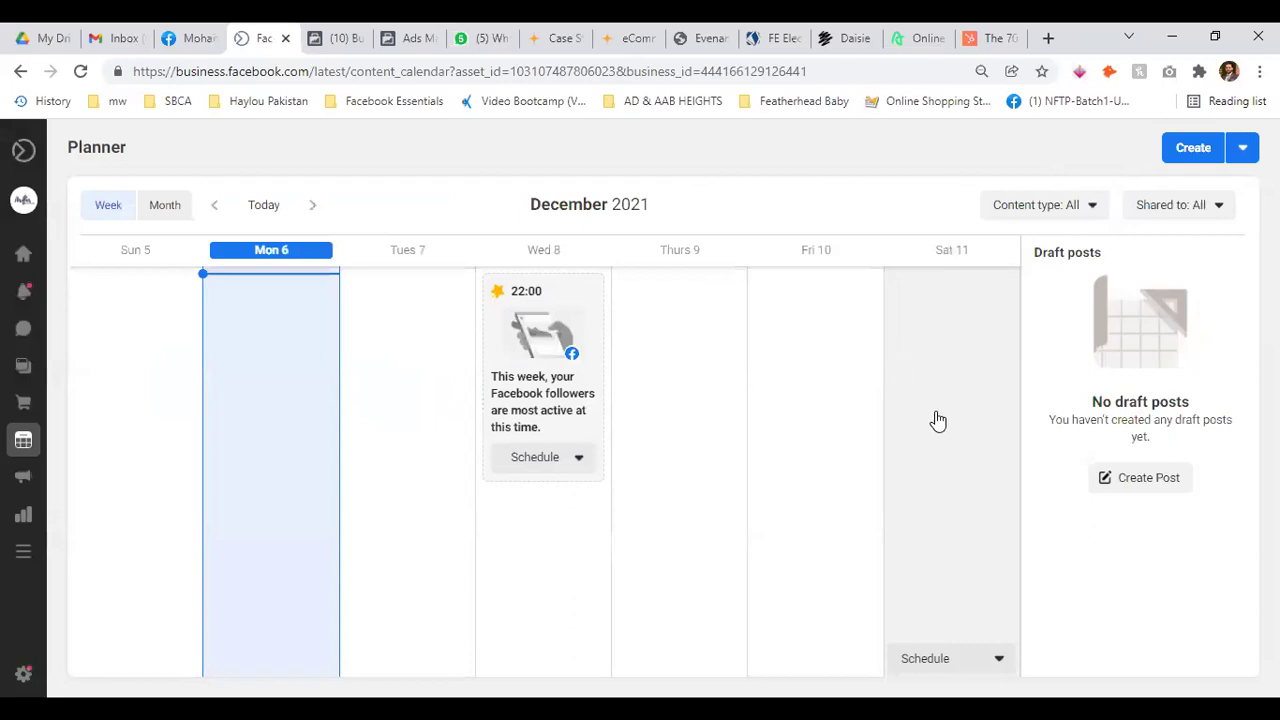
Advance the calendar three weeks to the week of 26 December
left_click(316, 204)
left_click(317, 204)
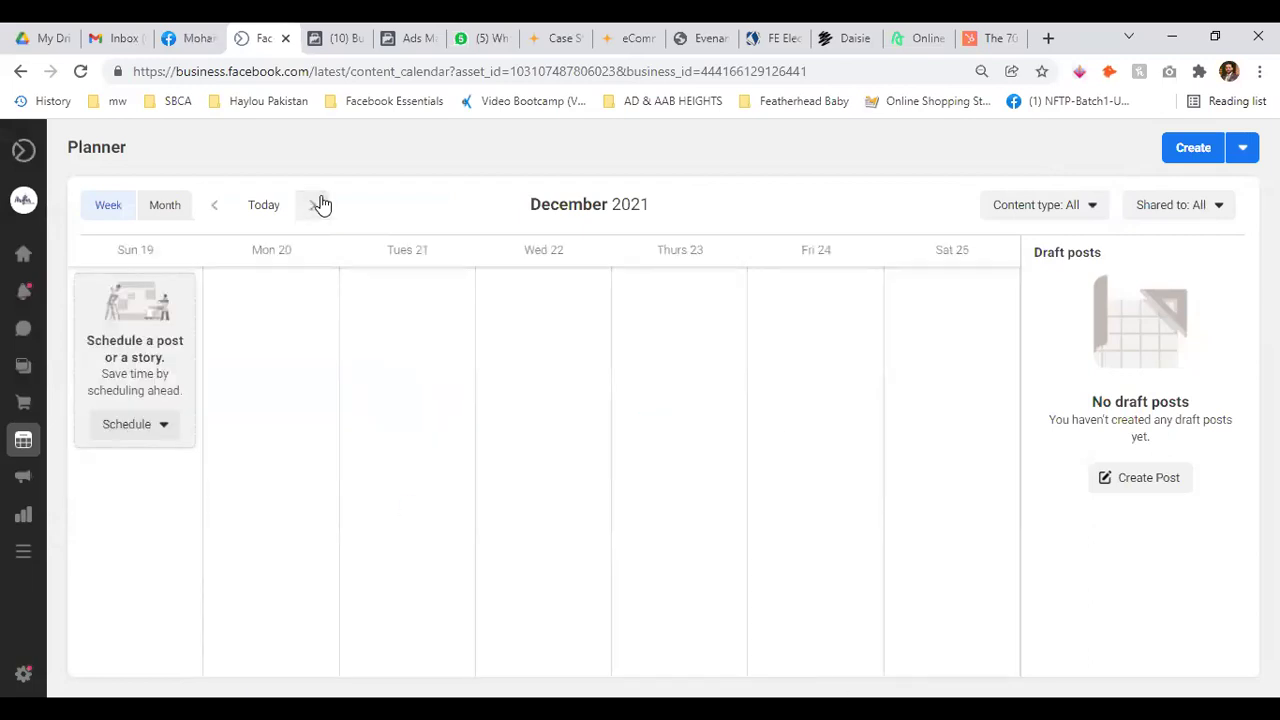
left_click(320, 204)
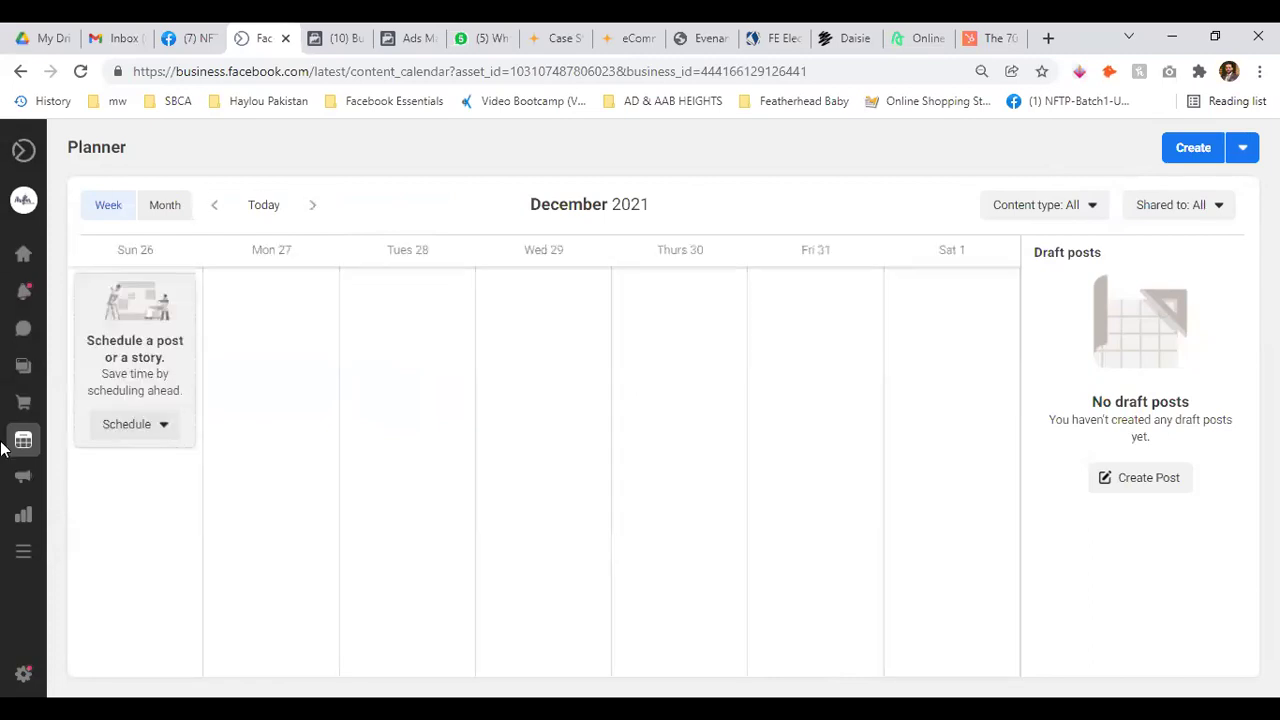
mouse_move(20, 445)
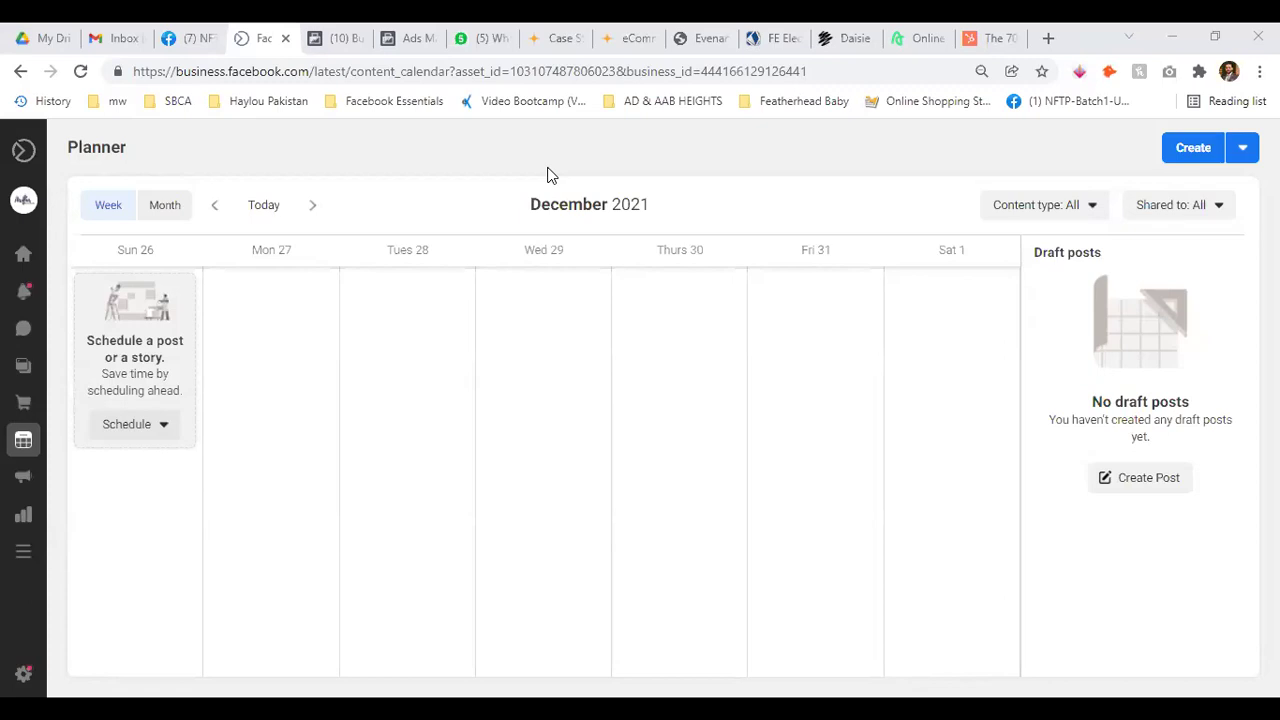
mouse_move(14, 478)
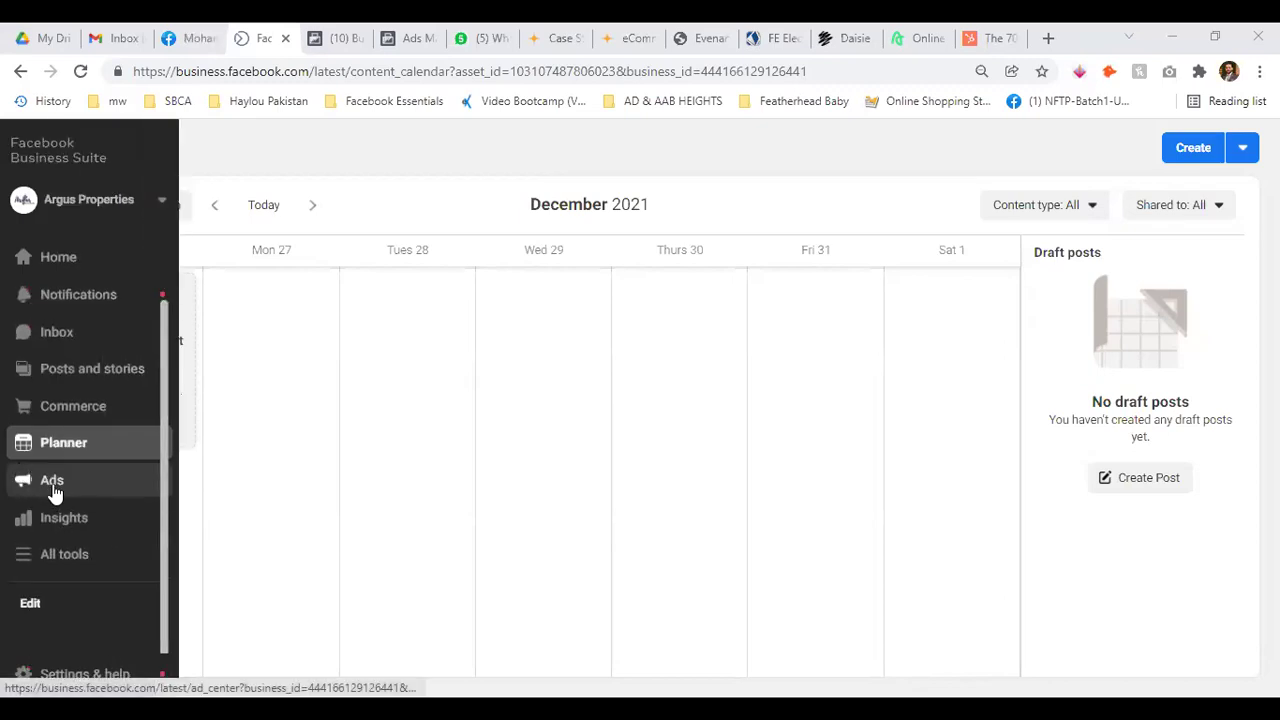
Visit File Manager, return to the Planner, and open Page settings in a new tab
left_click(55, 563)
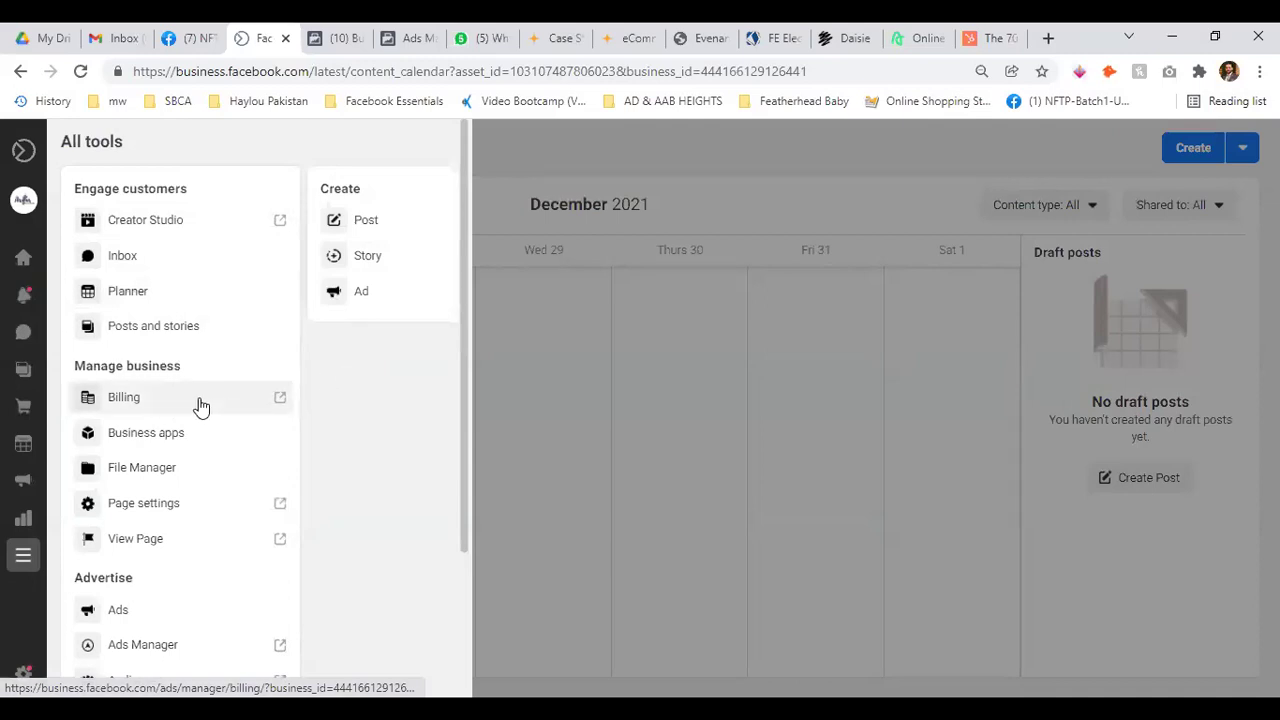
left_click(142, 468)
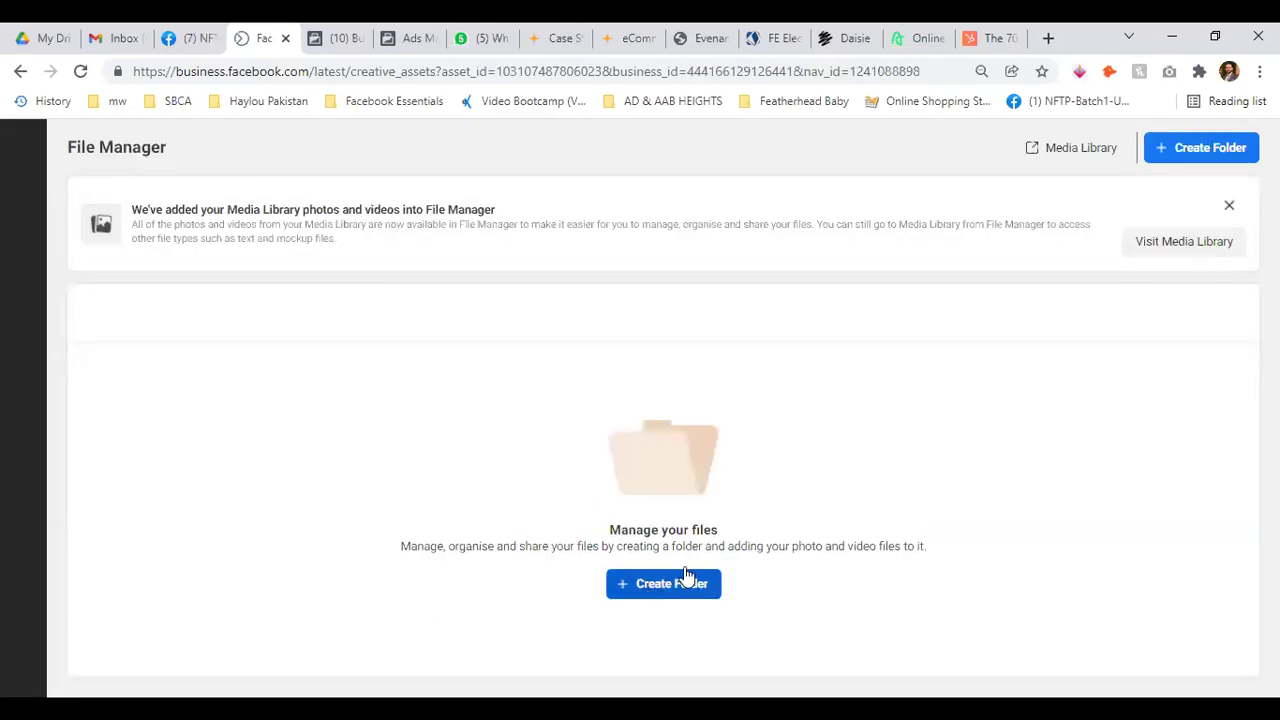
left_click(20, 71)
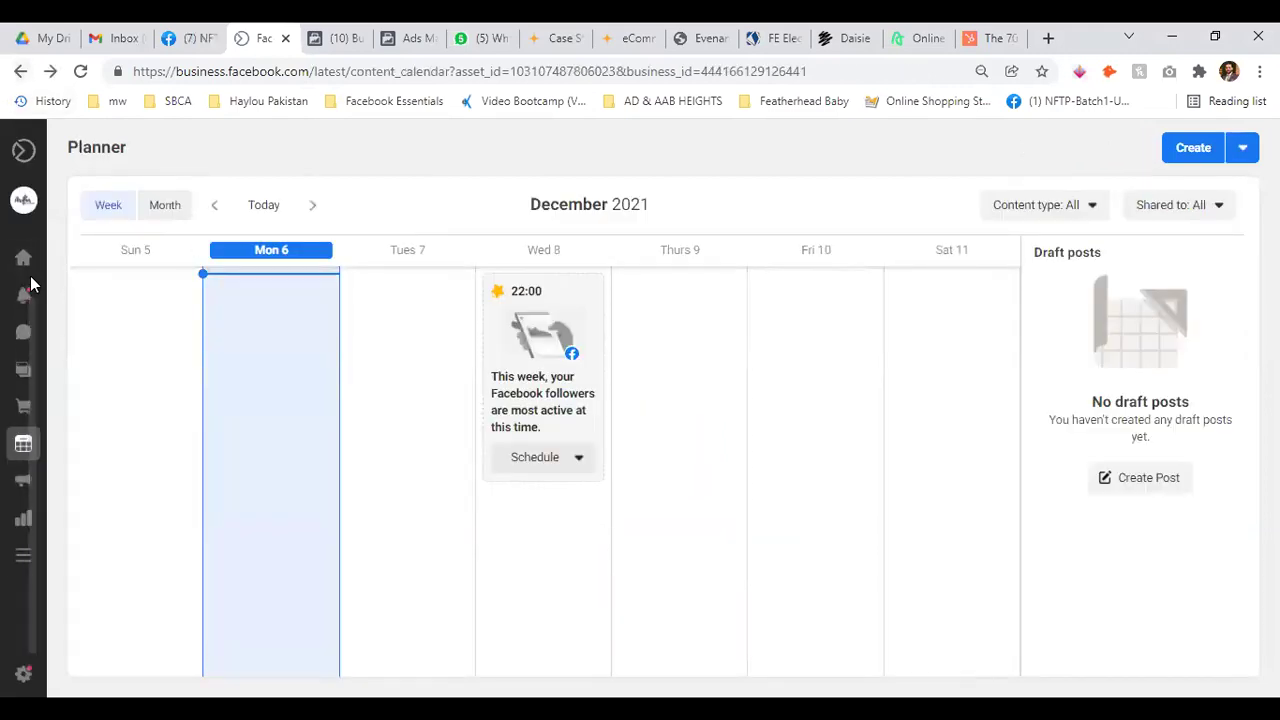
left_click(111, 553)
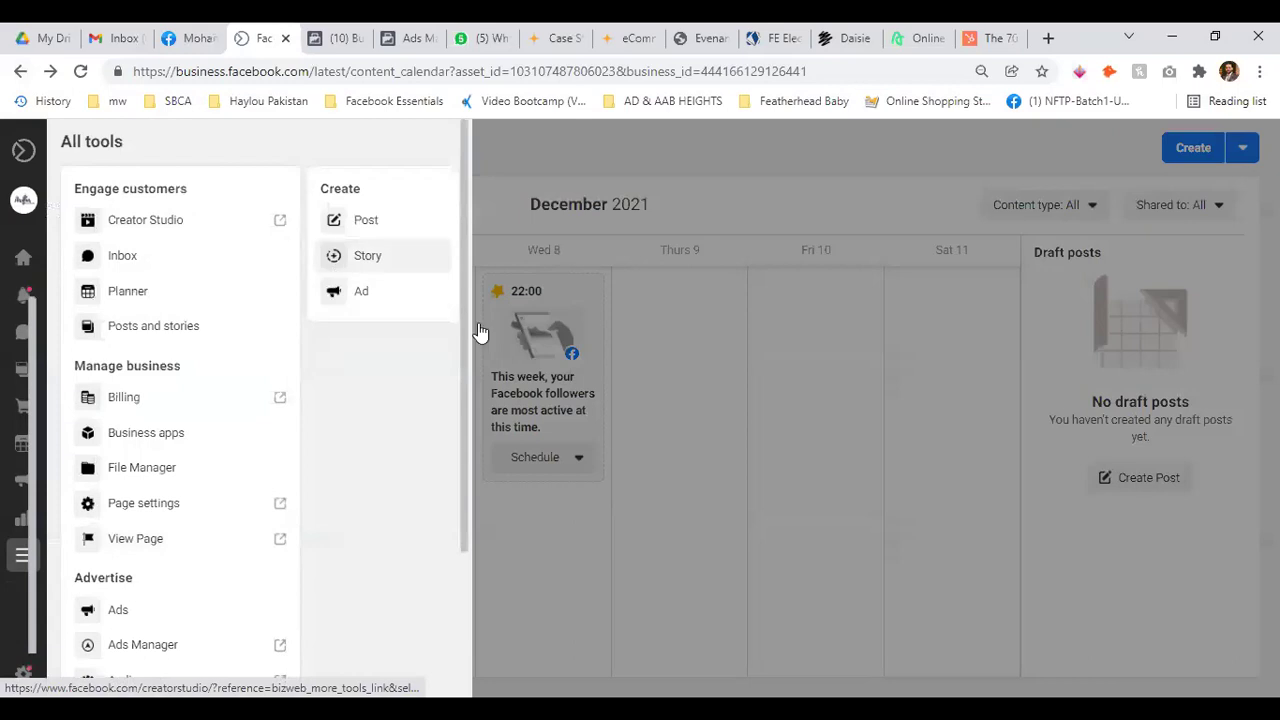
left_click(160, 505)
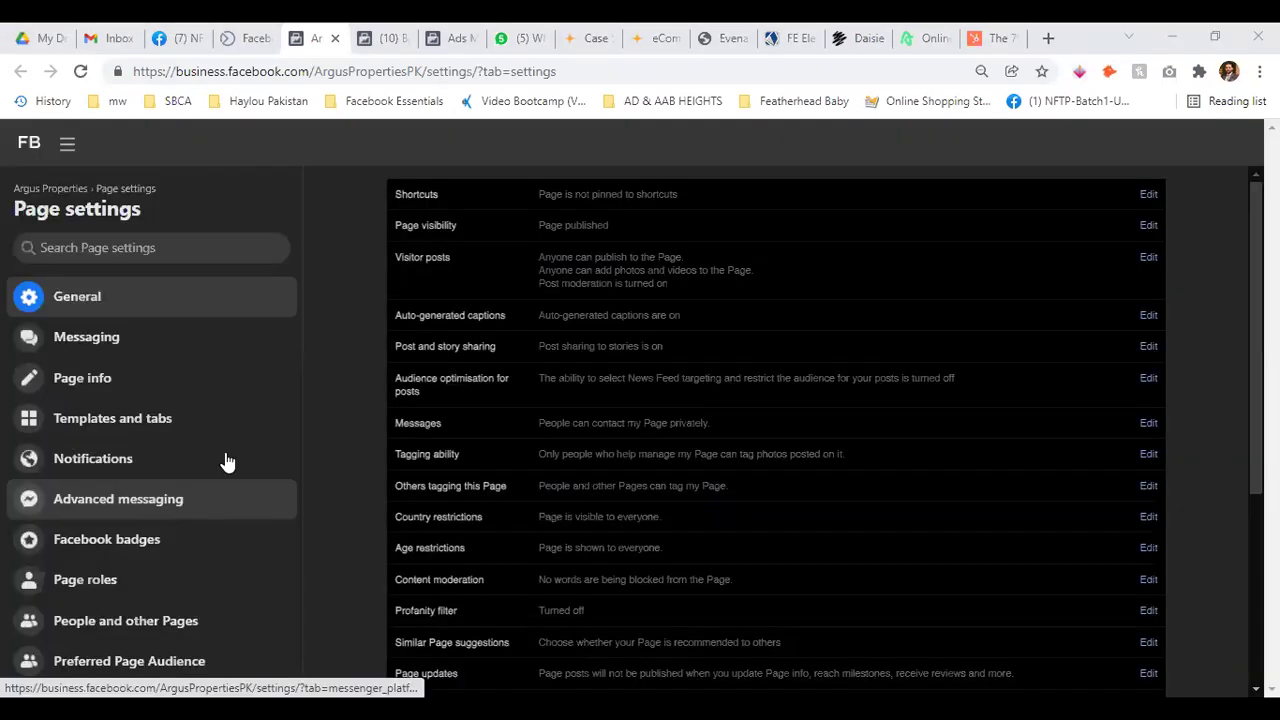
left_click(238, 30)
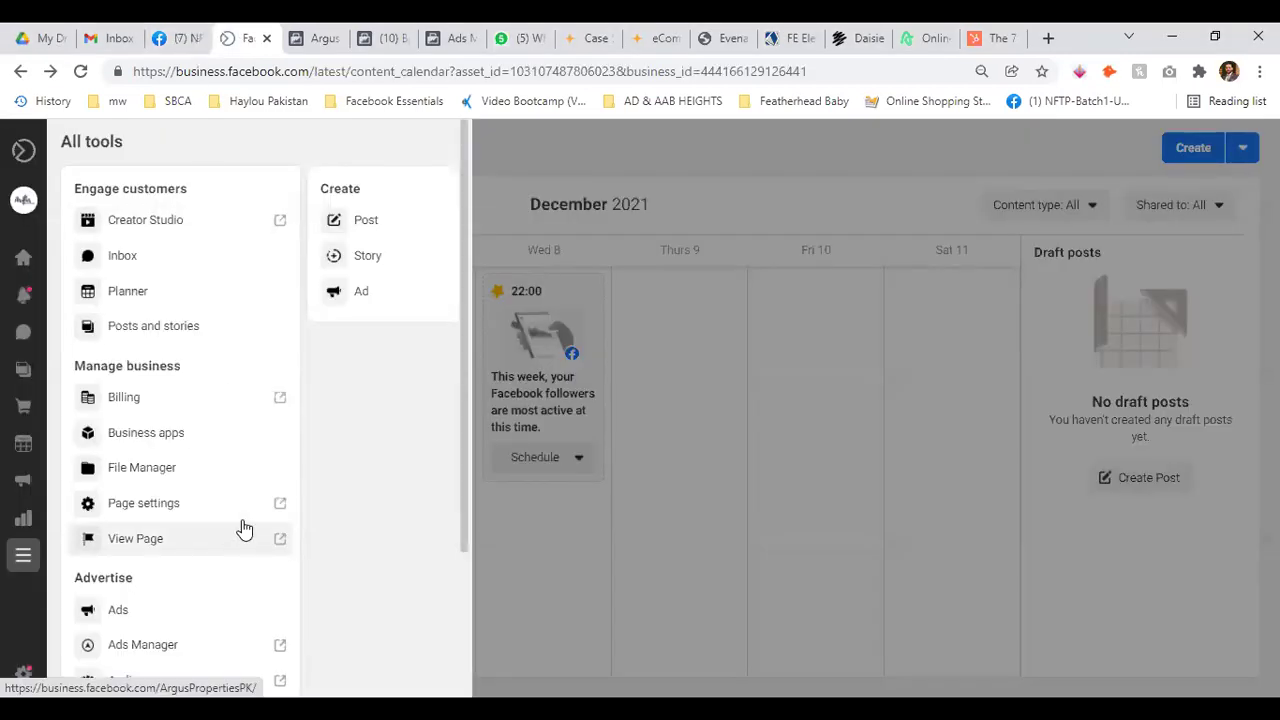
scroll(412, 509, "down", 3)
scroll(412, 509, "down", 1)
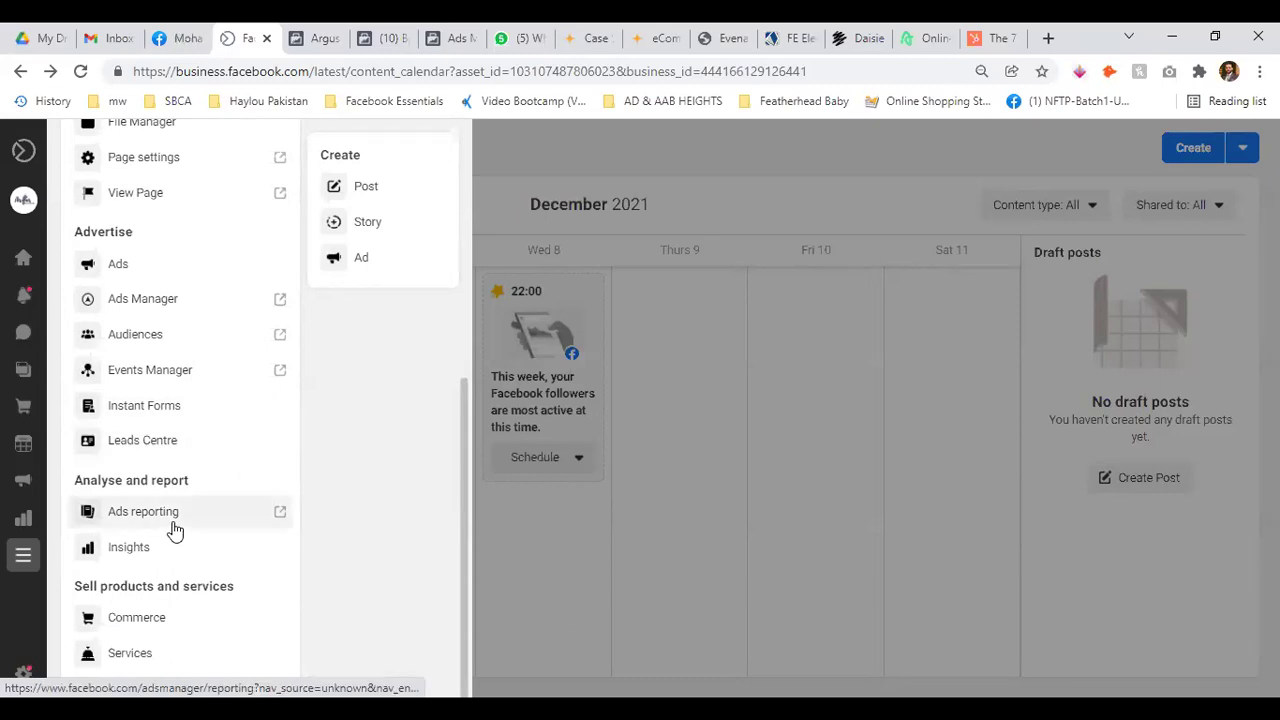
Open Ads reporting in a new tab and review the Insights overview
left_click(281, 520)
left_click(232, 38)
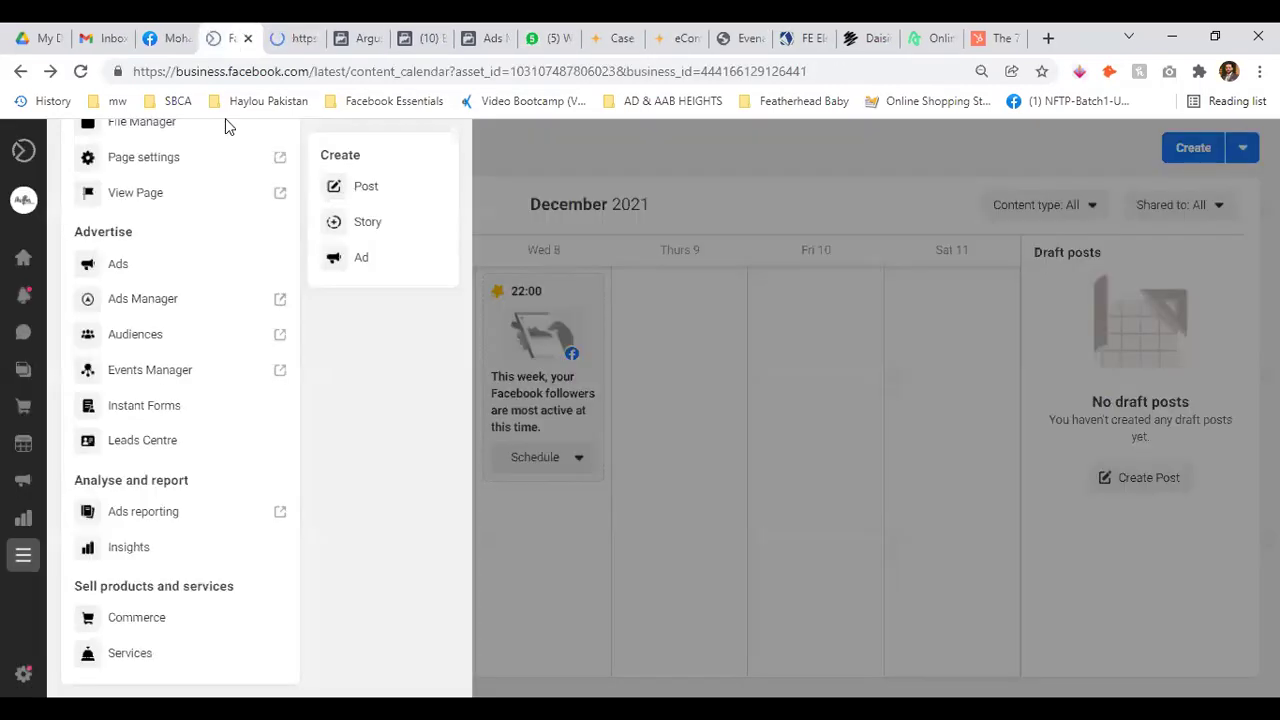
left_click(127, 556)
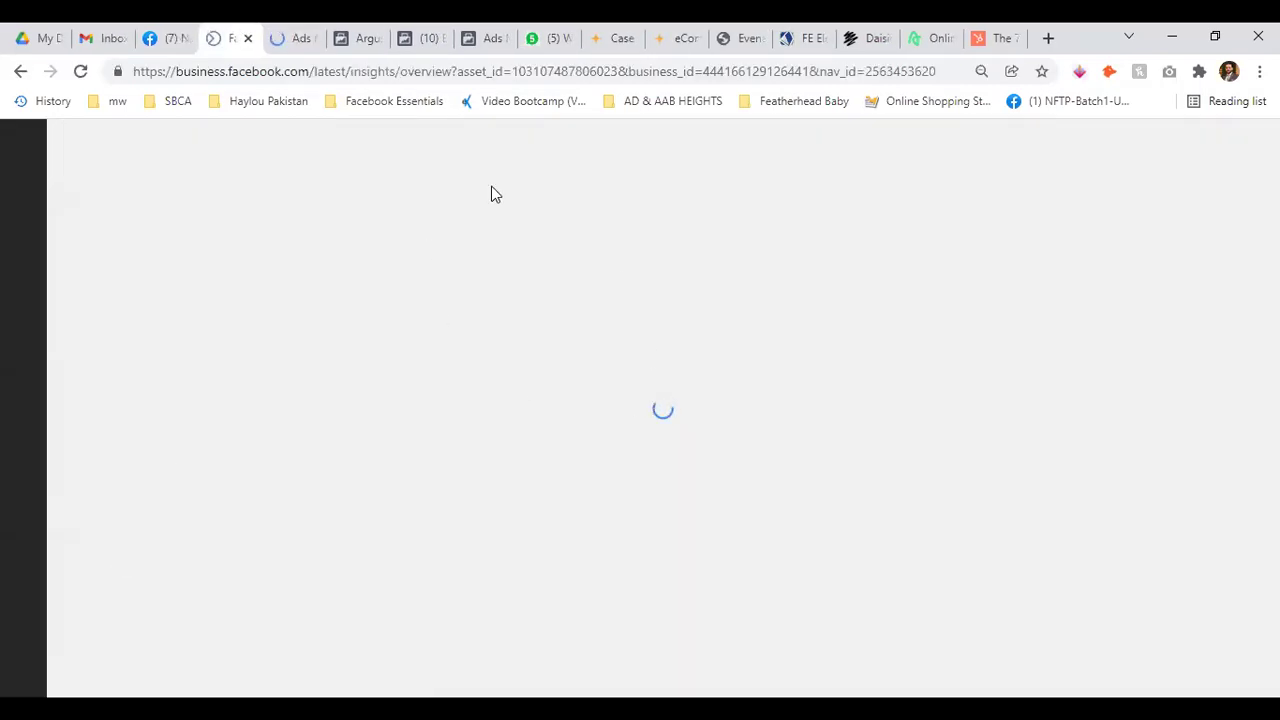
left_click(306, 36)
left_click(236, 36)
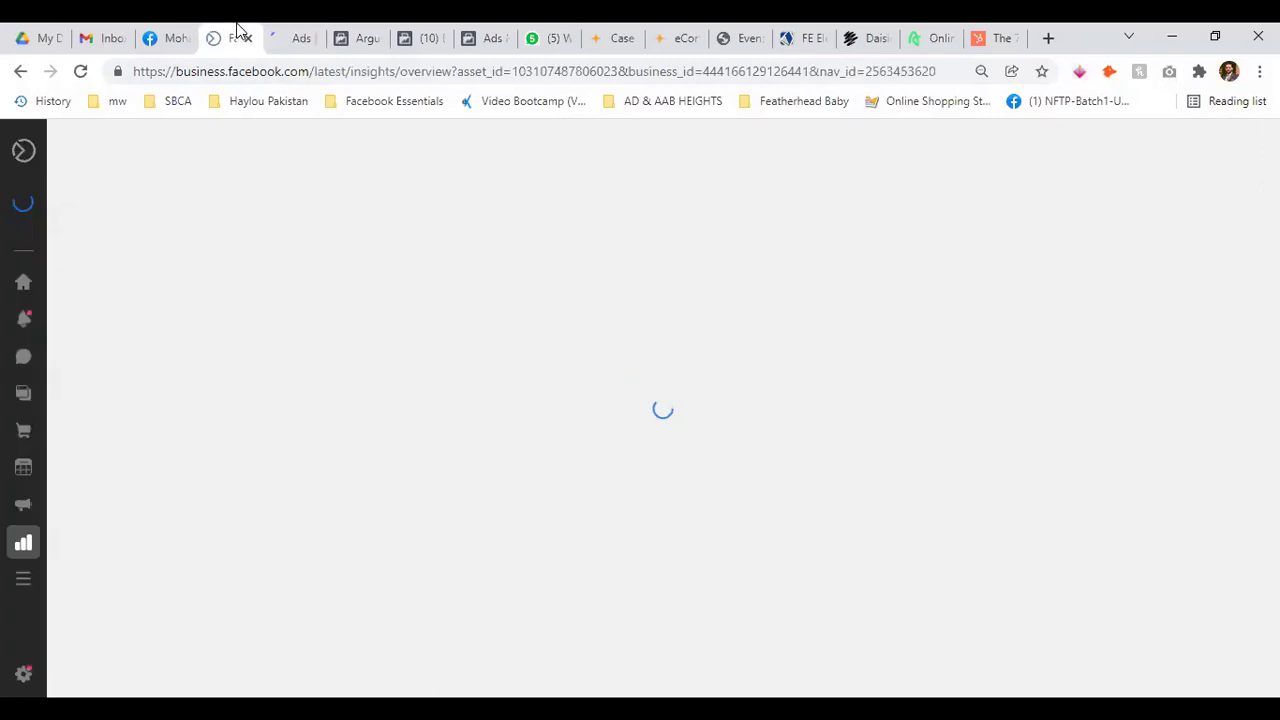
scroll(450, 386, "down", 6)
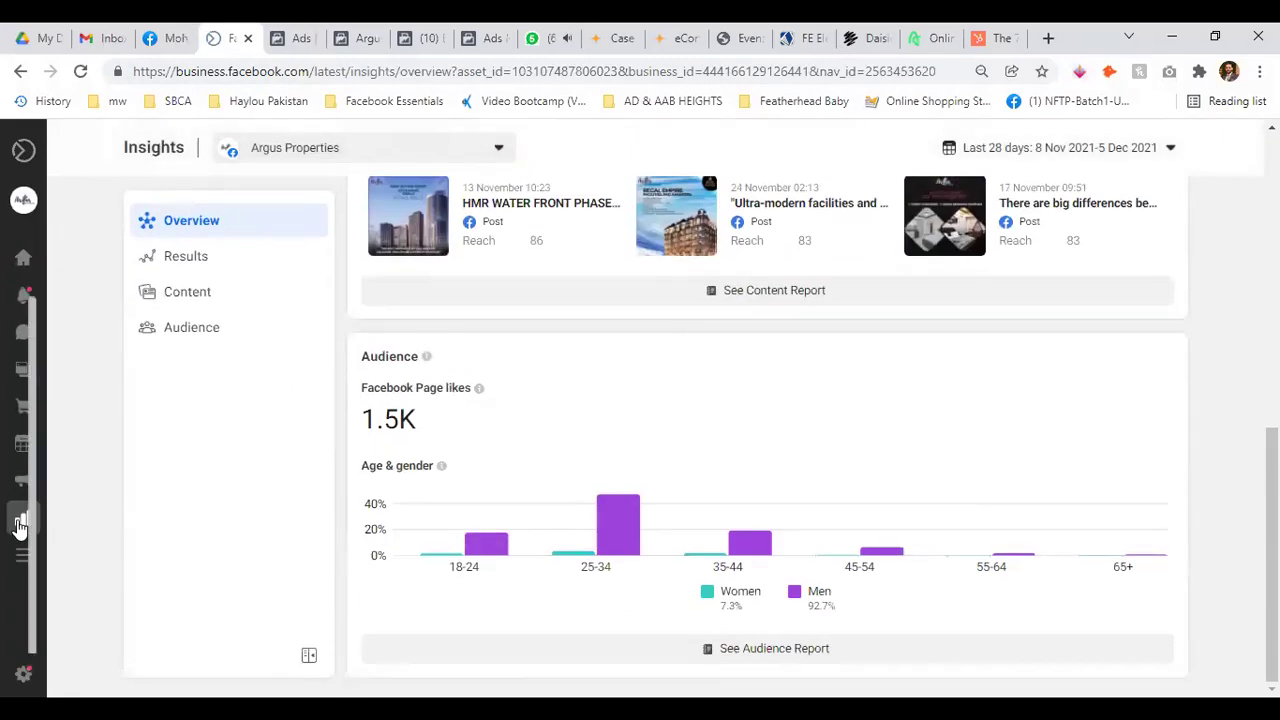
mouse_move(71, 516)
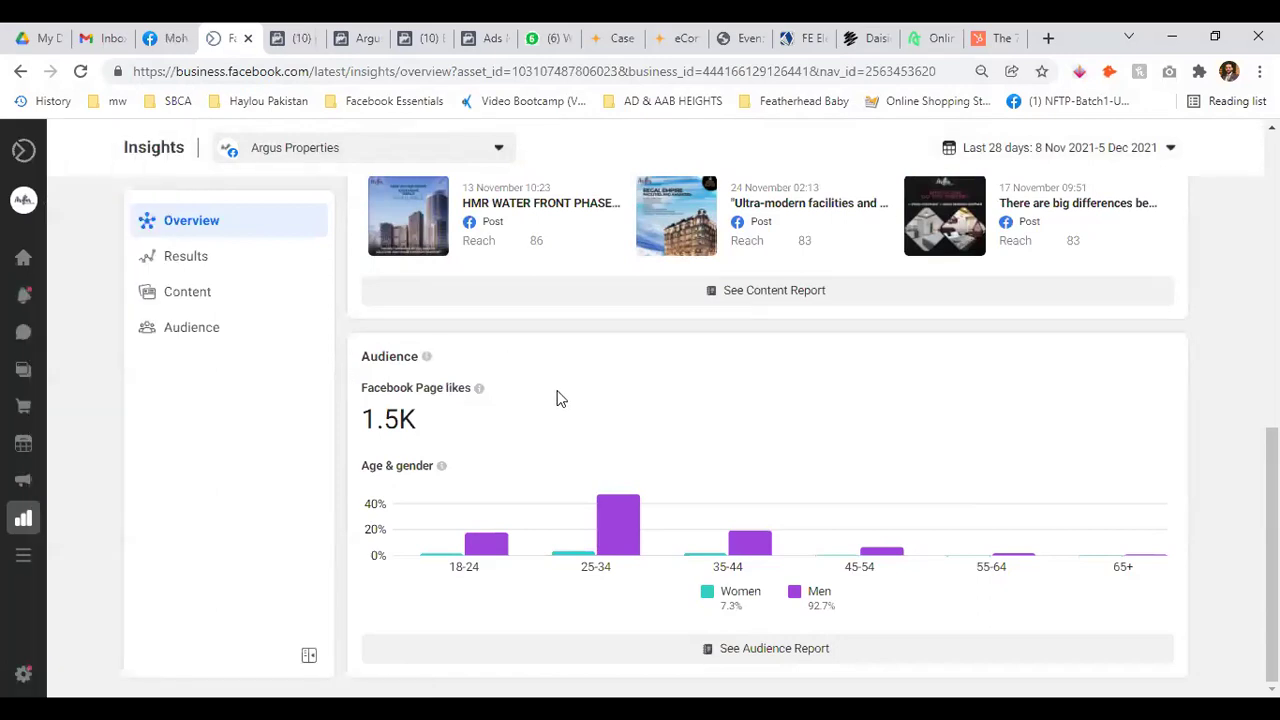
scroll(577, 408, "up", 10)
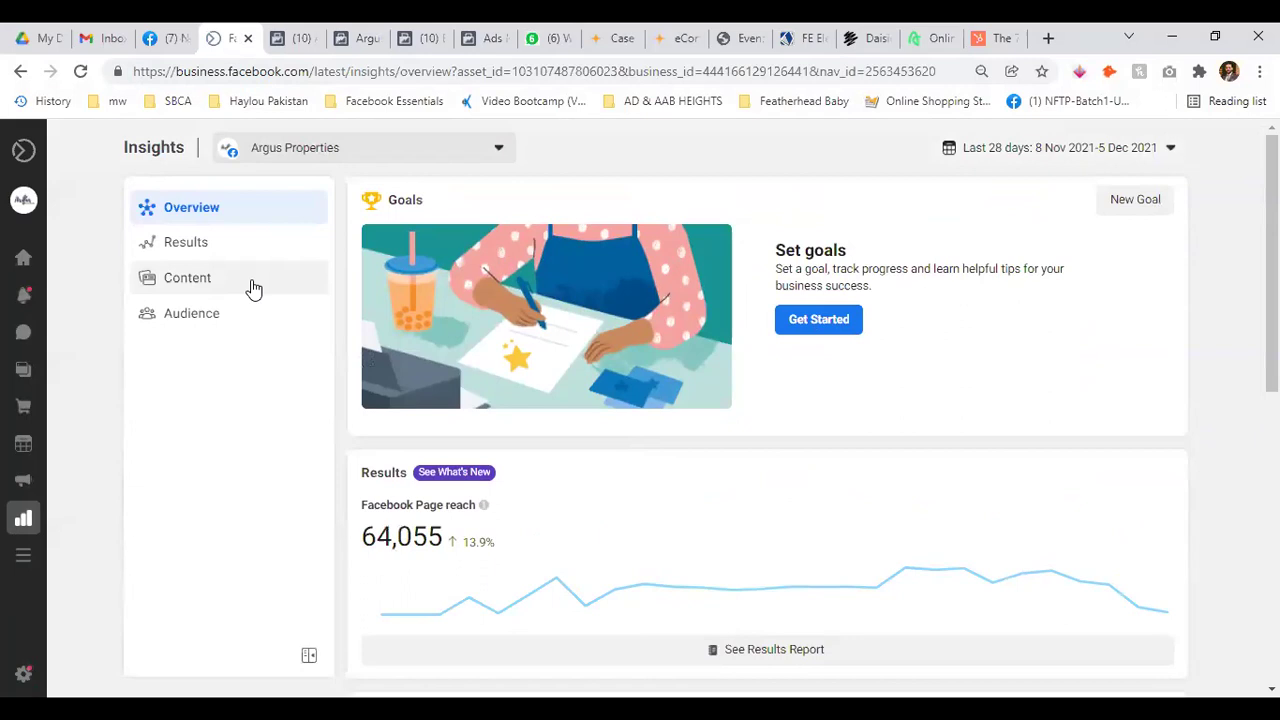
View Insights Results and Content, select the HydroZone-Feb2019 report, and close Ads reporting
left_click(198, 249)
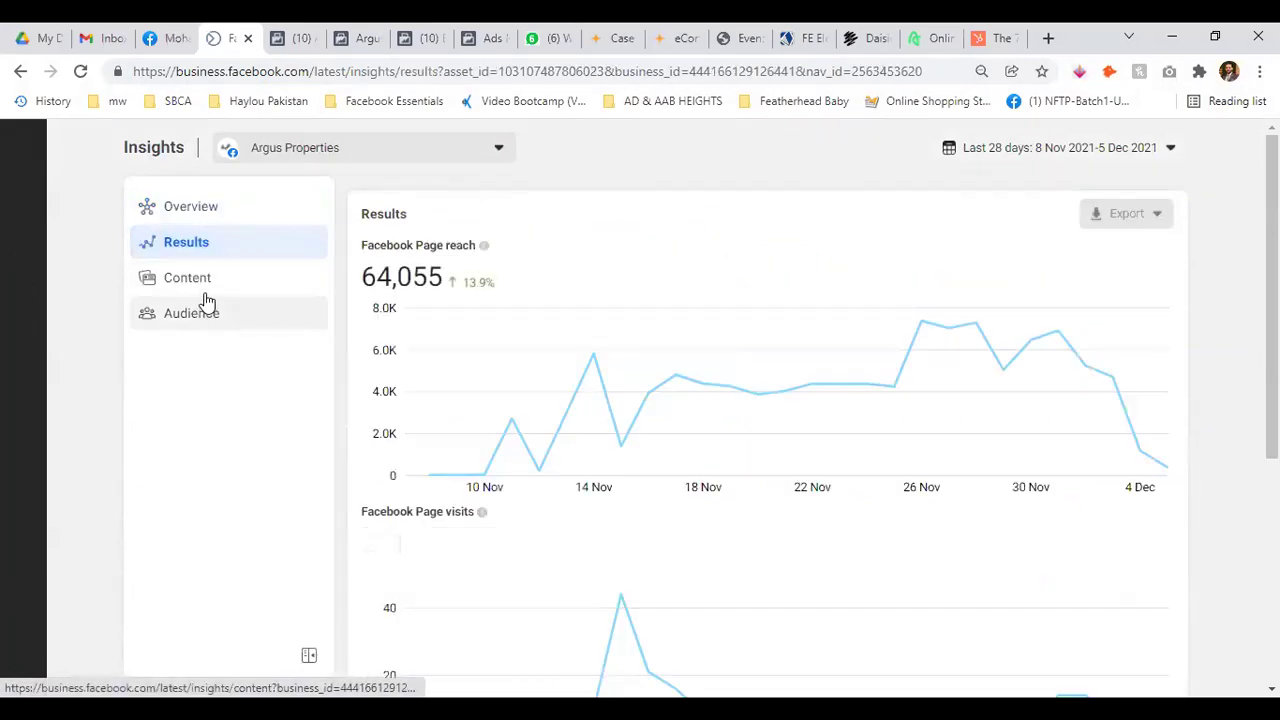
left_click(210, 290)
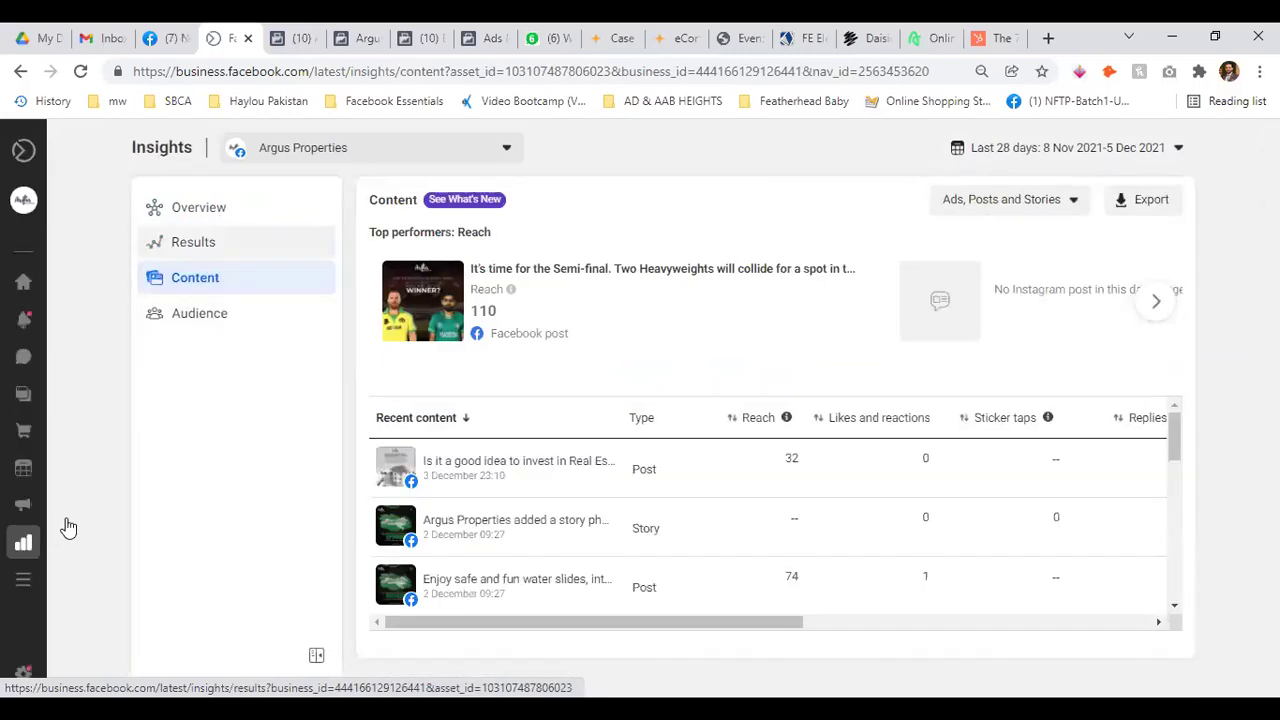
mouse_move(72, 549)
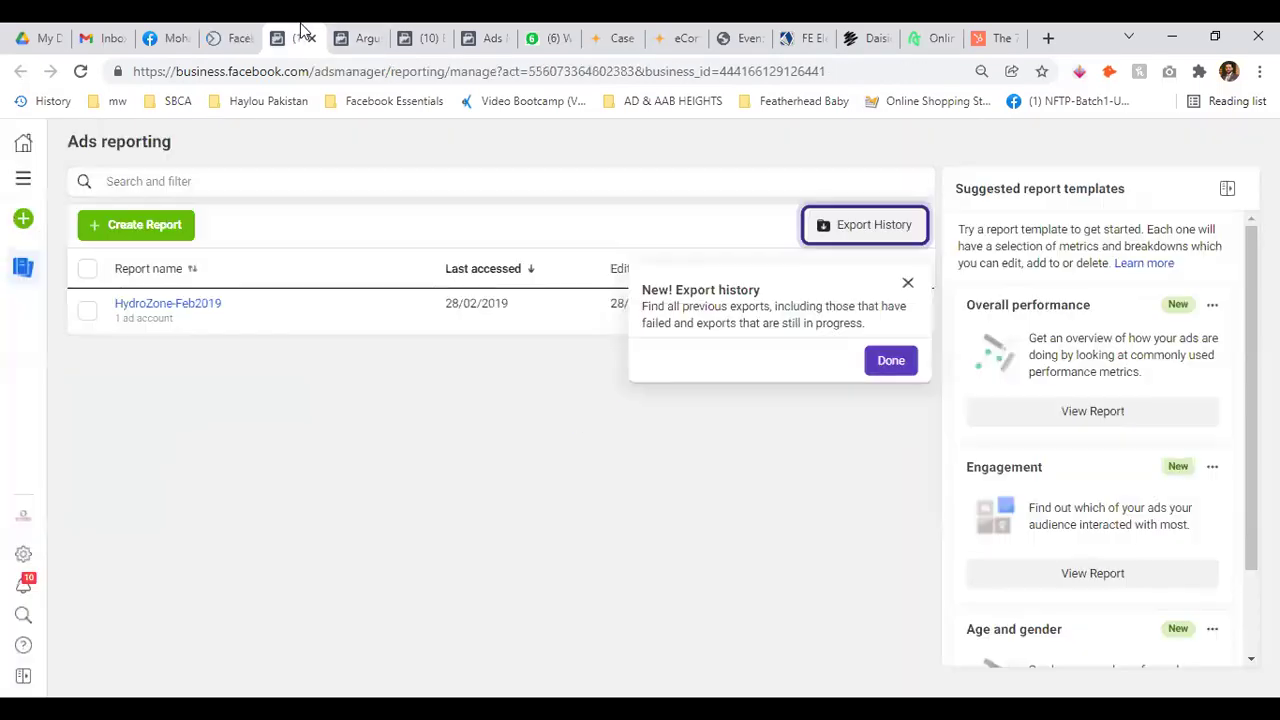
left_click(889, 362)
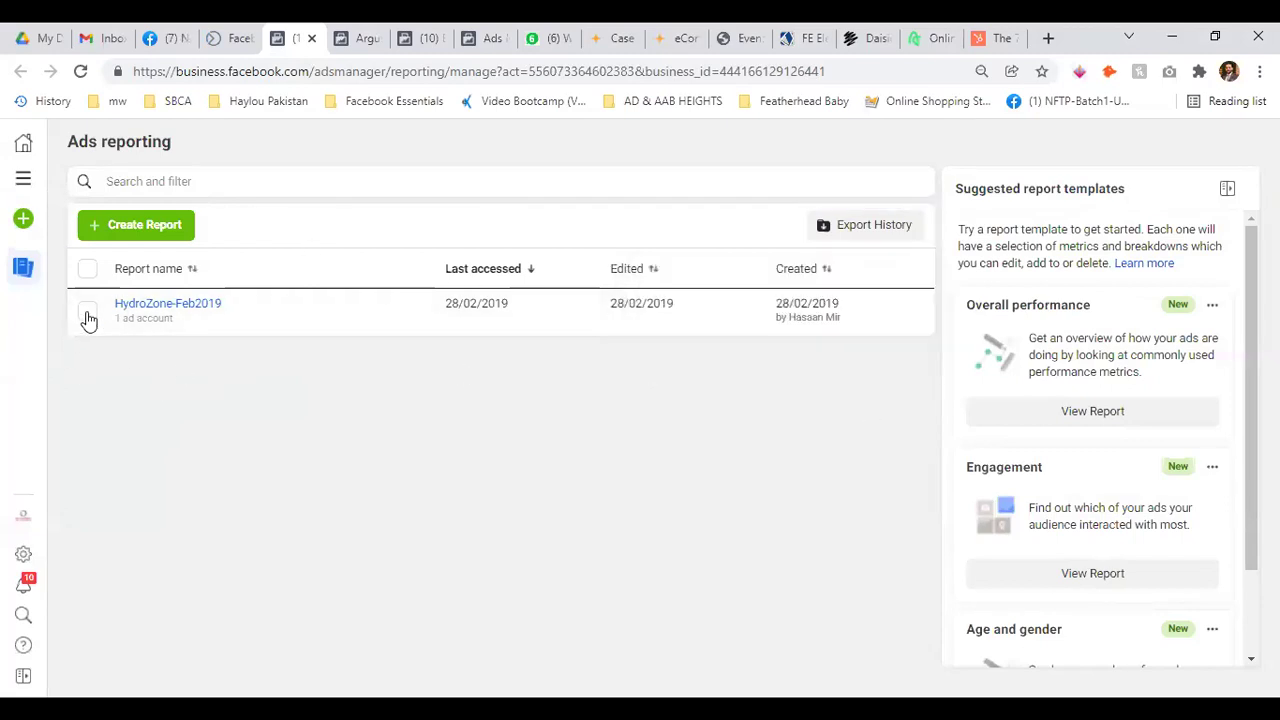
left_click(87, 311)
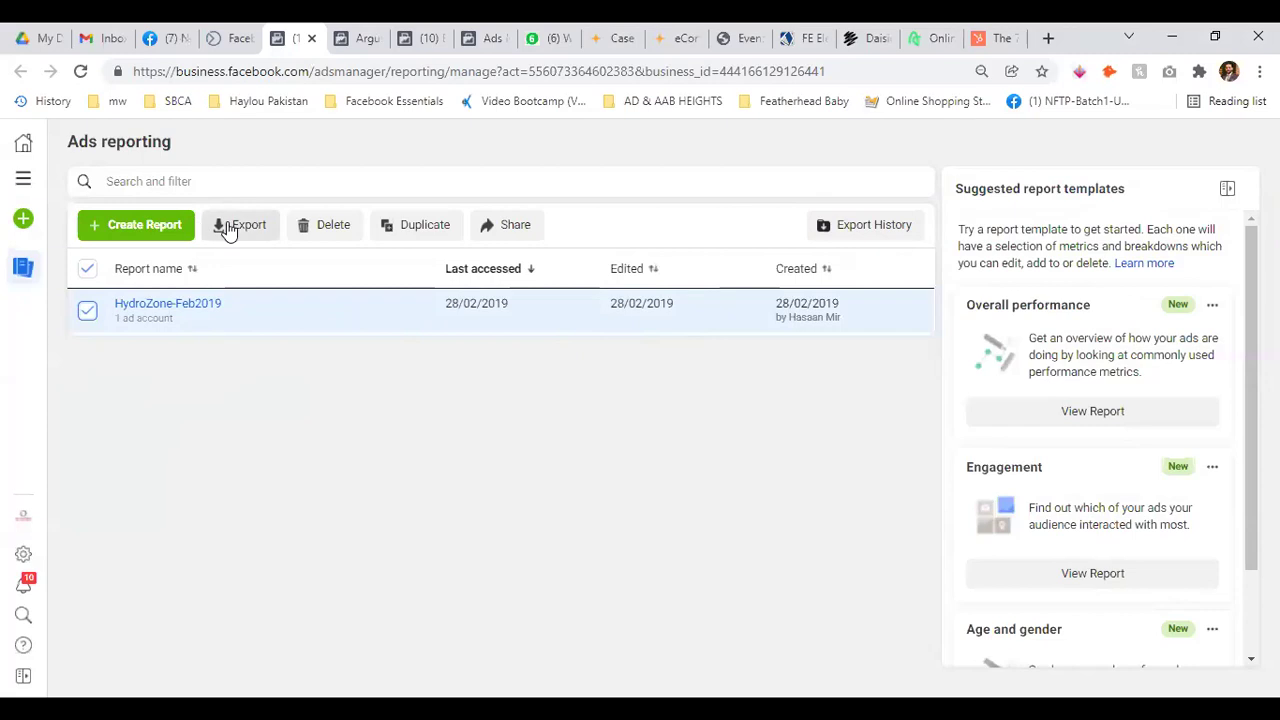
left_click(312, 38)
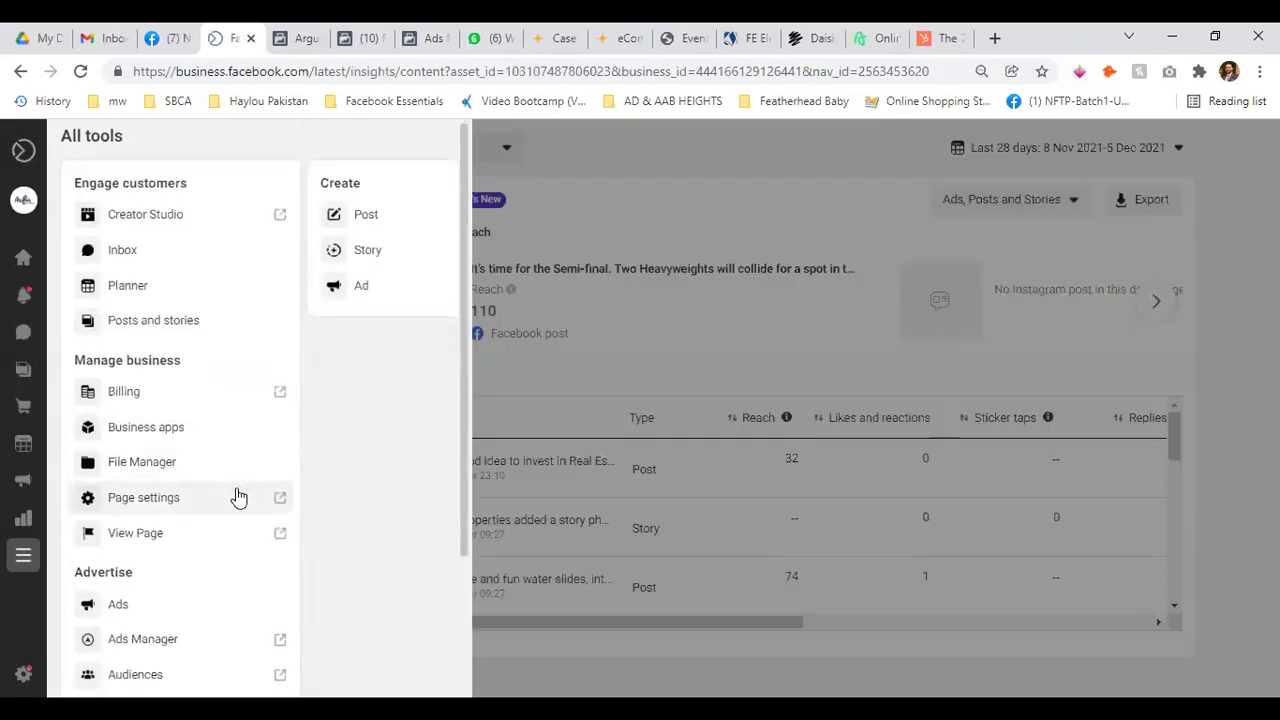
Open the Services page from Commerce in All tools, closing the extra Commerce Manager tab
scroll(237, 495, "down", 3)
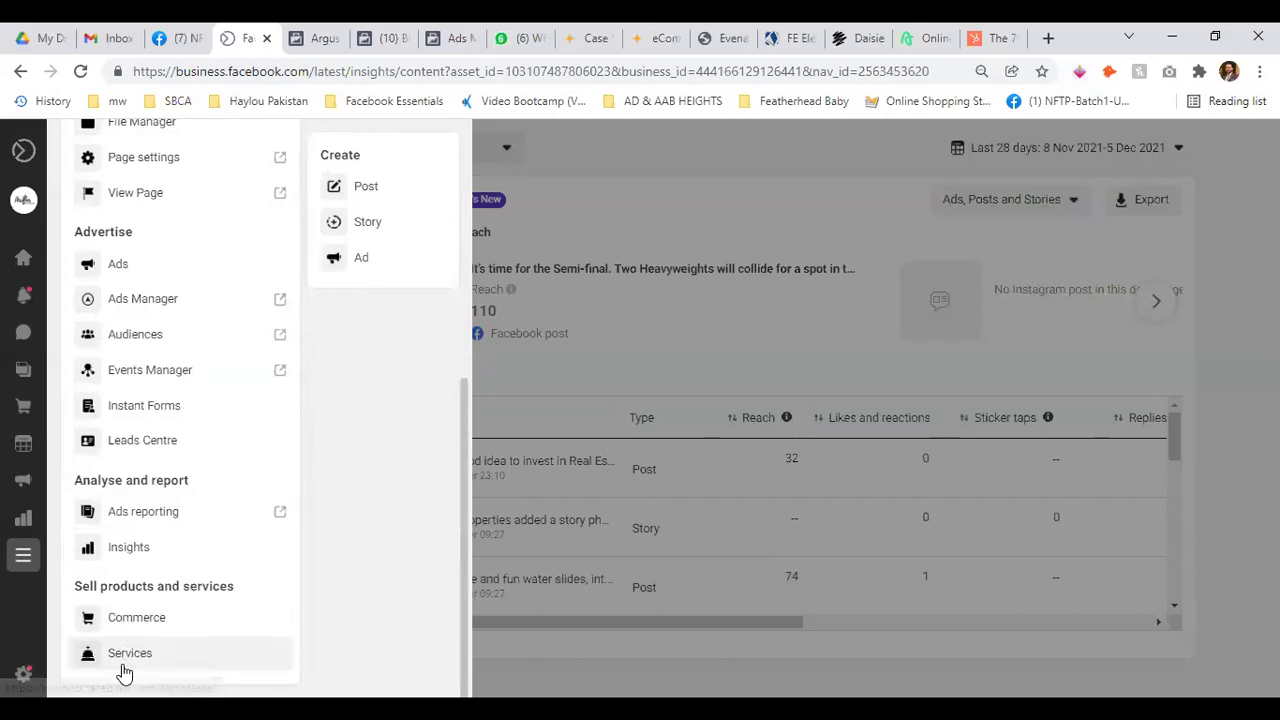
right_click(131, 624)
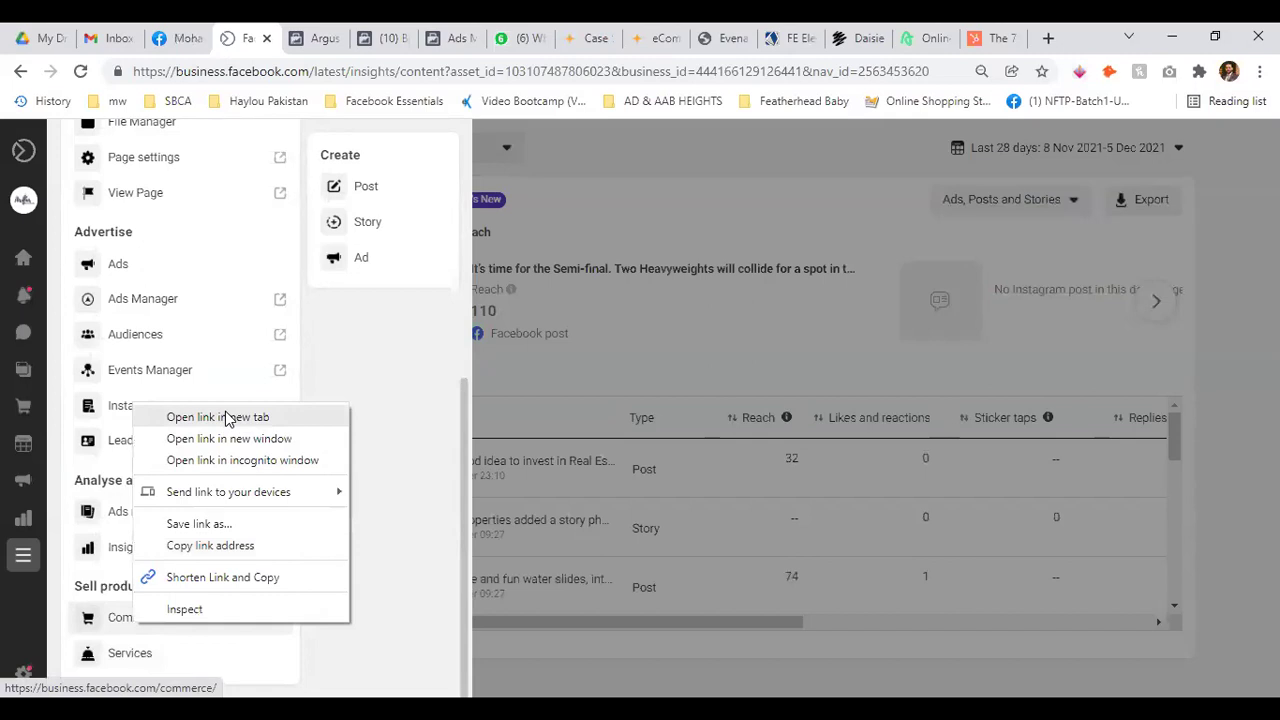
right_click(128, 658)
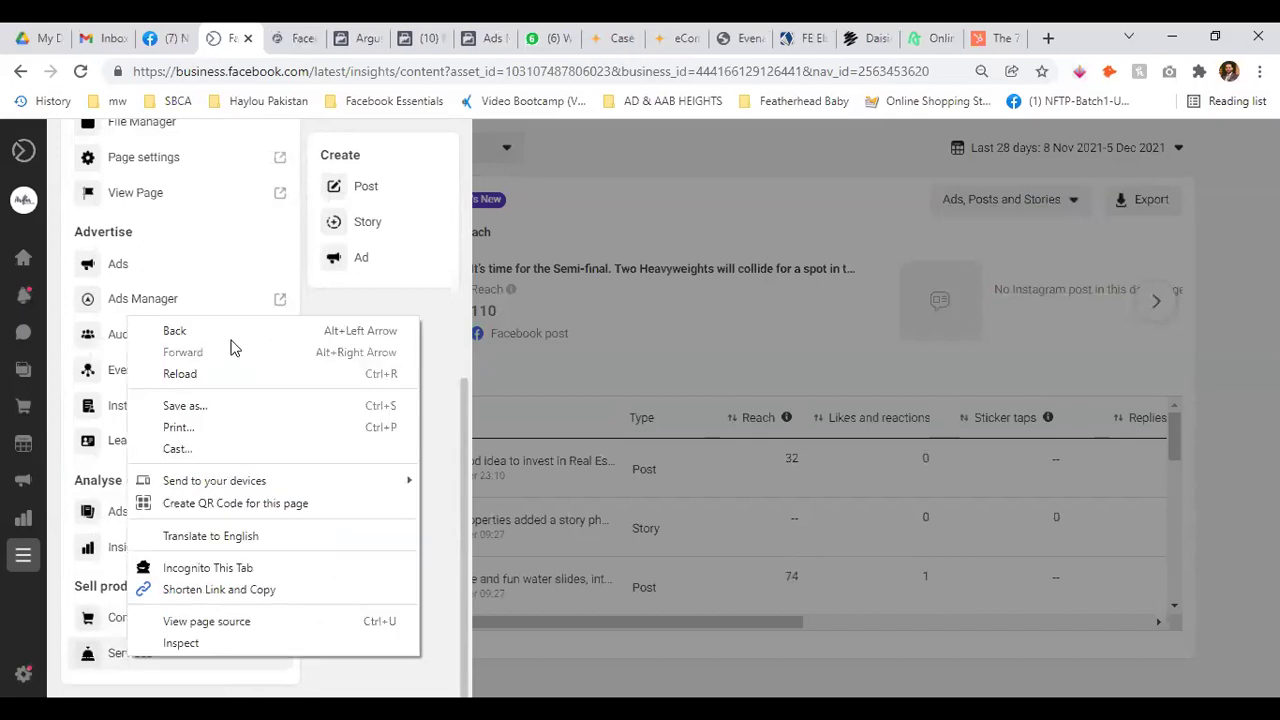
left_click(90, 658)
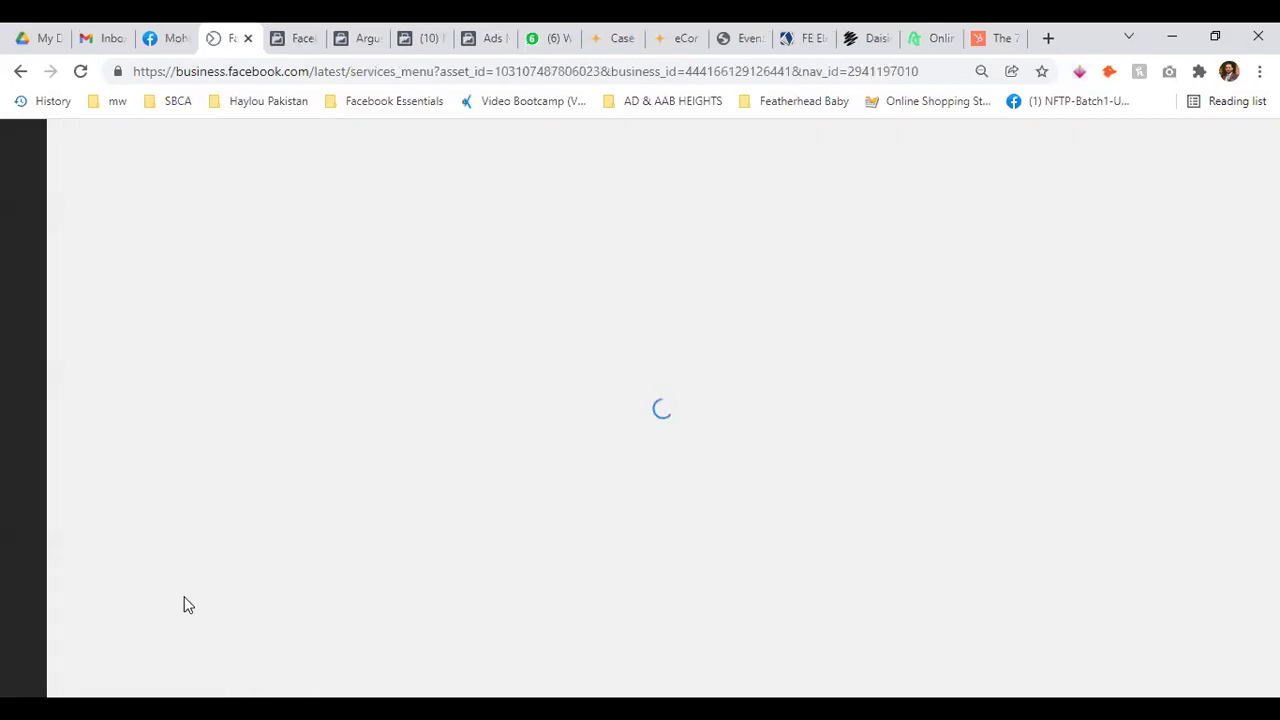
left_click(316, 30)
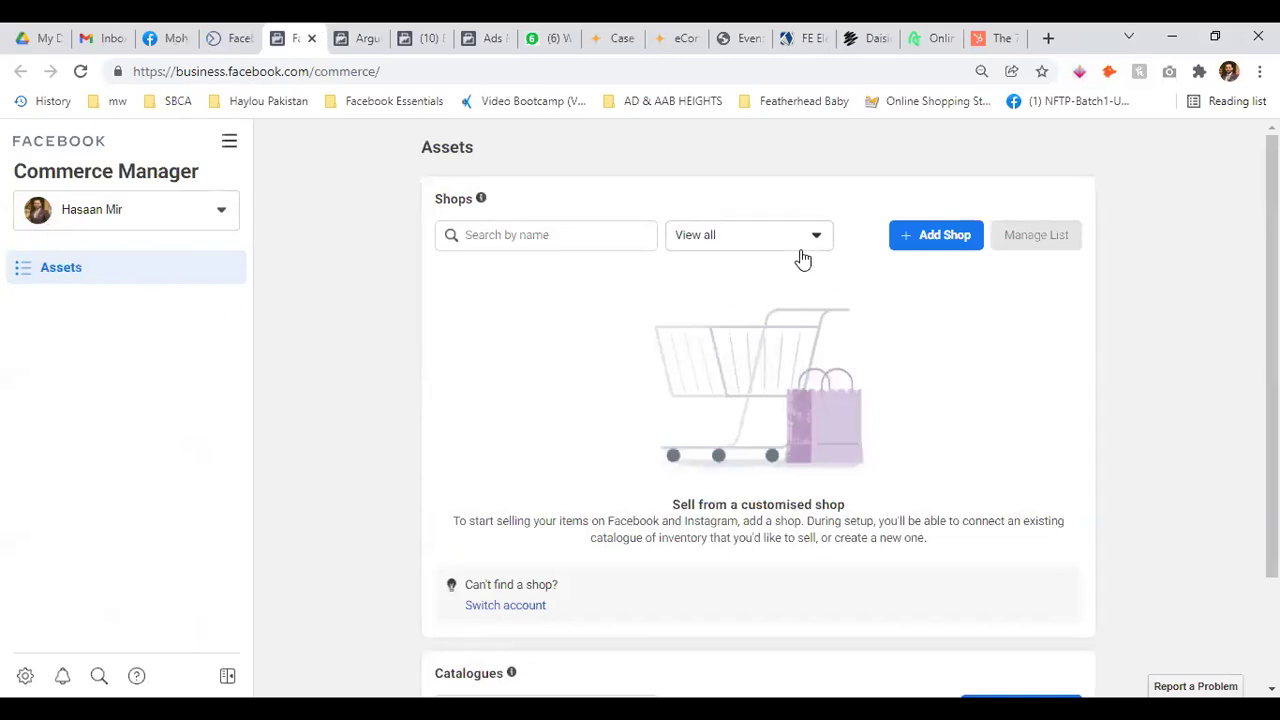
left_click(311, 38)
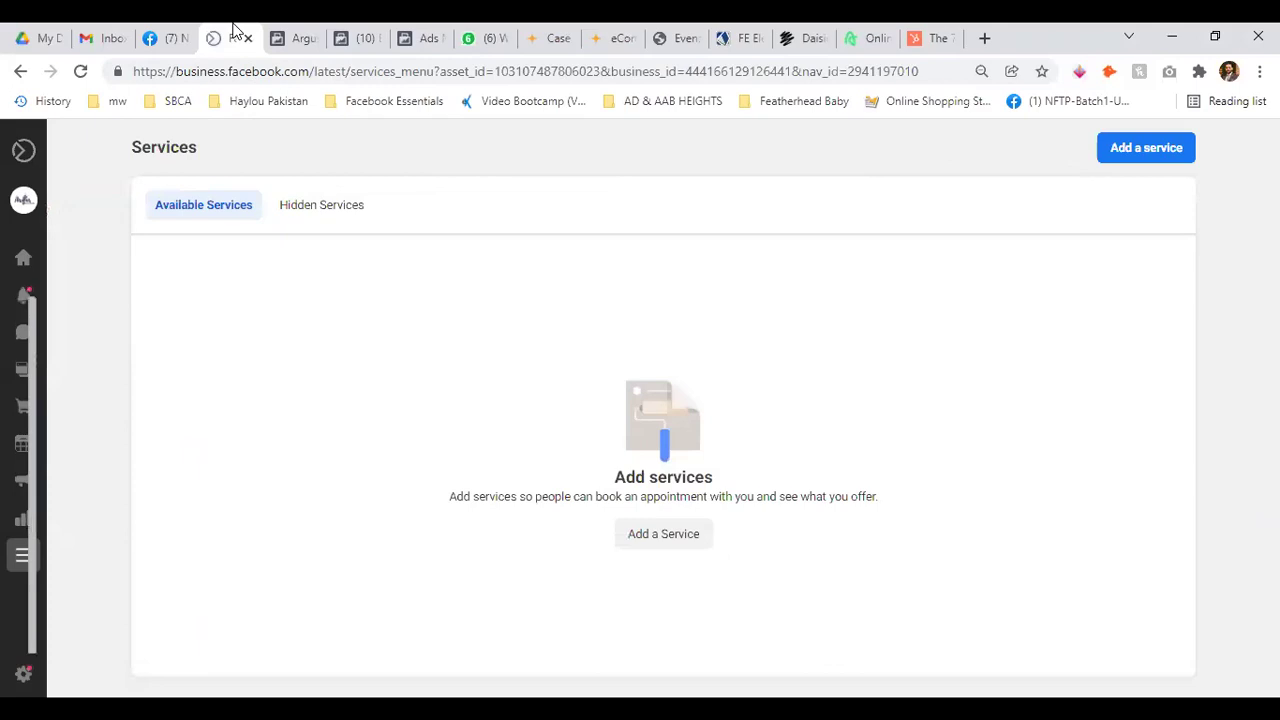
Check Hidden Services, then open the Add a service form and close it unsaved
left_click(310, 205)
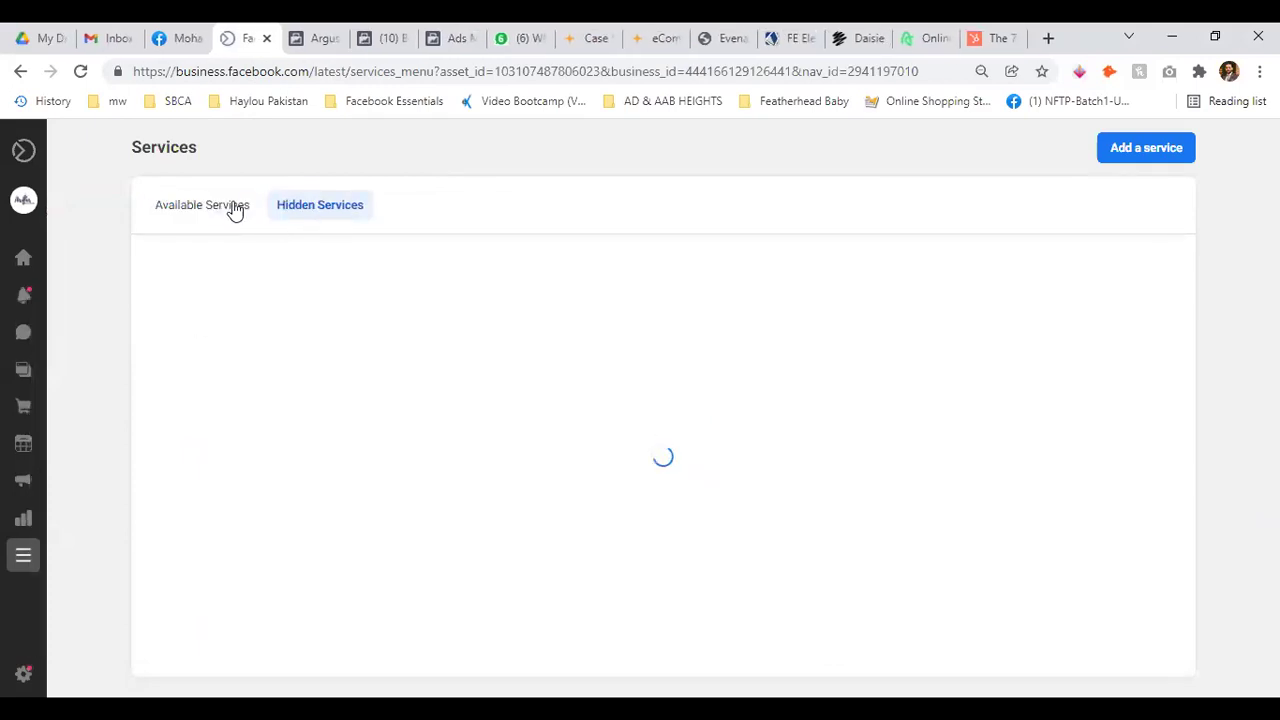
left_click(205, 206)
left_click(1175, 157)
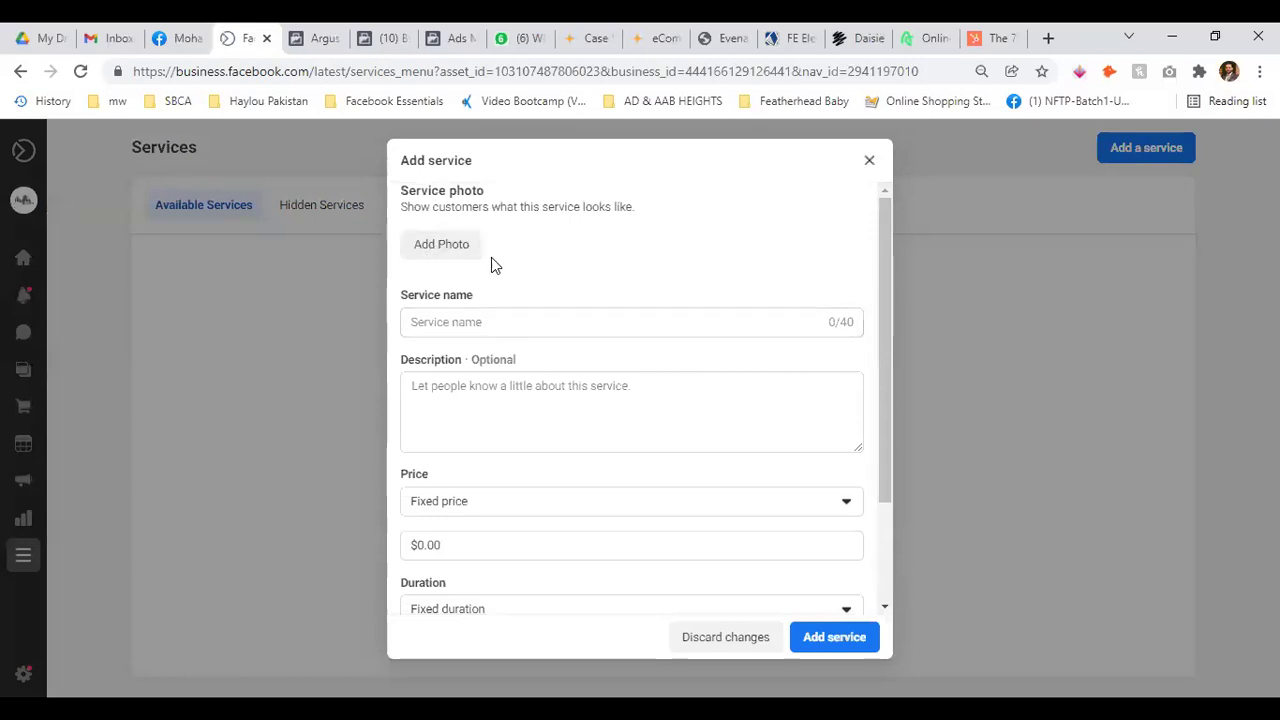
scroll(640, 330, "down", 2)
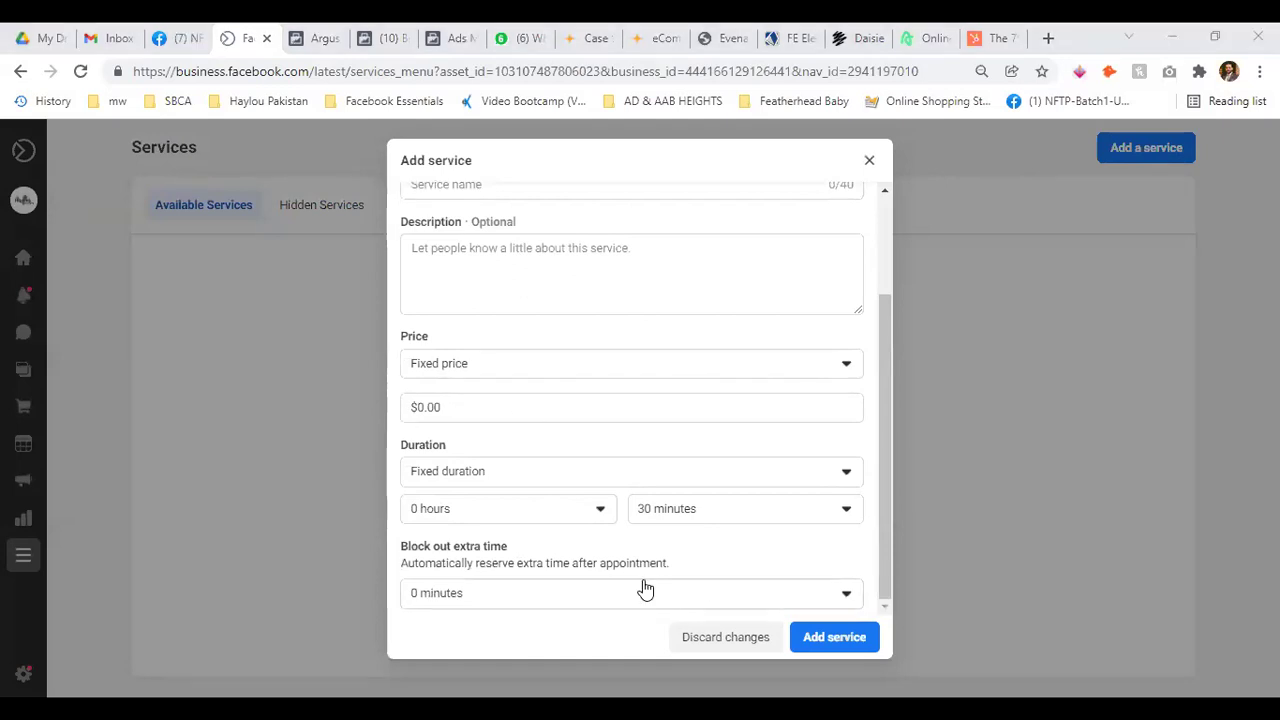
left_click(867, 163)
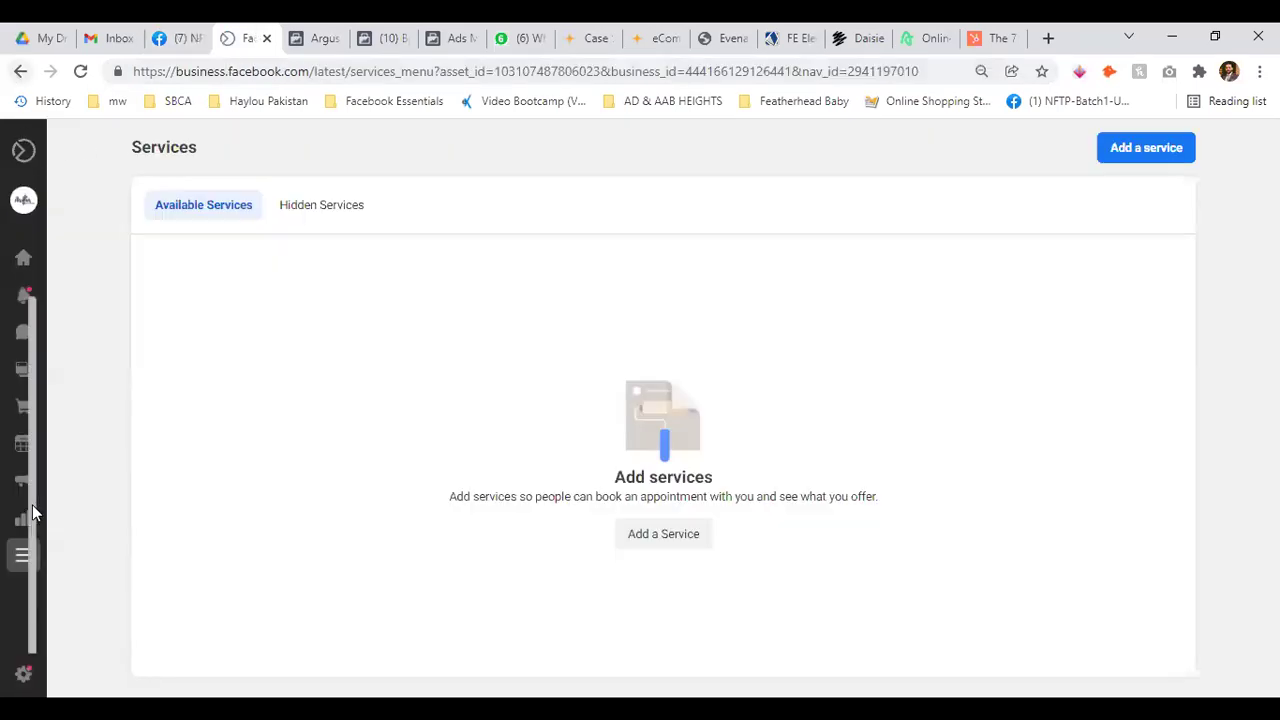
mouse_move(14, 571)
left_click(55, 558)
Close the tools overview and launch Creator Studio from All tools in a new tab
scroll(200, 543, "down", 3)
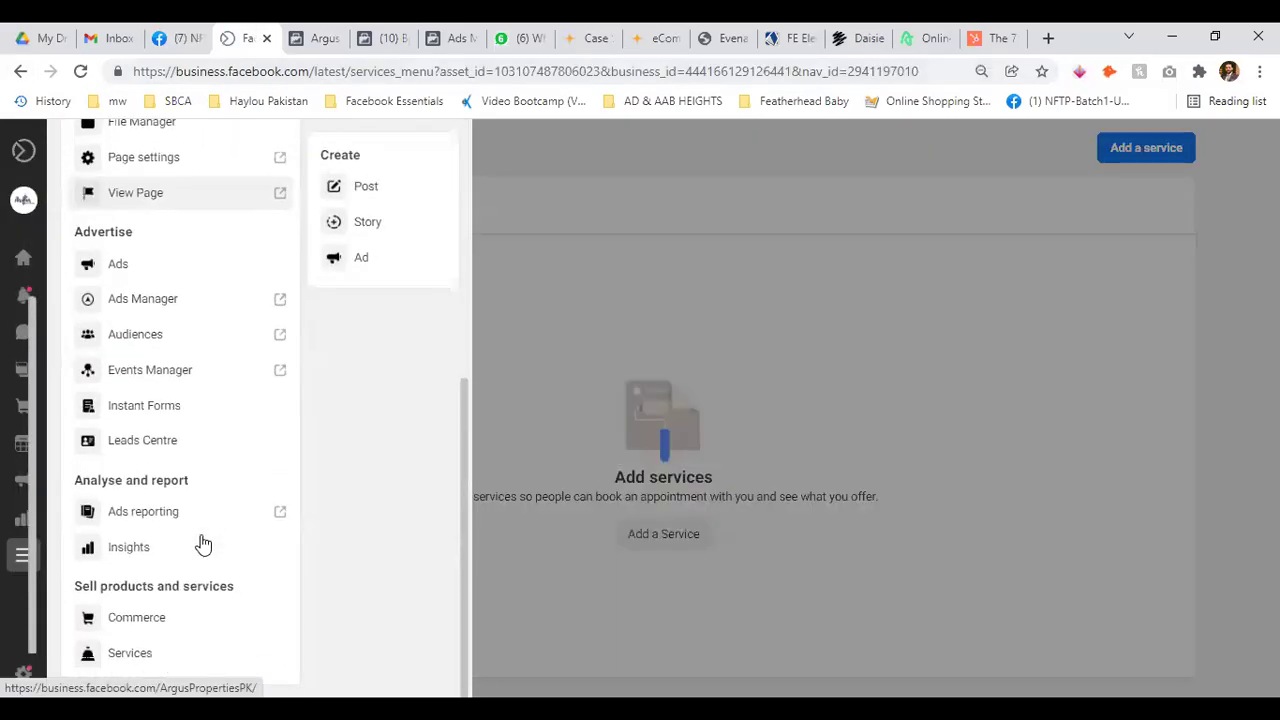
scroll(407, 460, "up", 3)
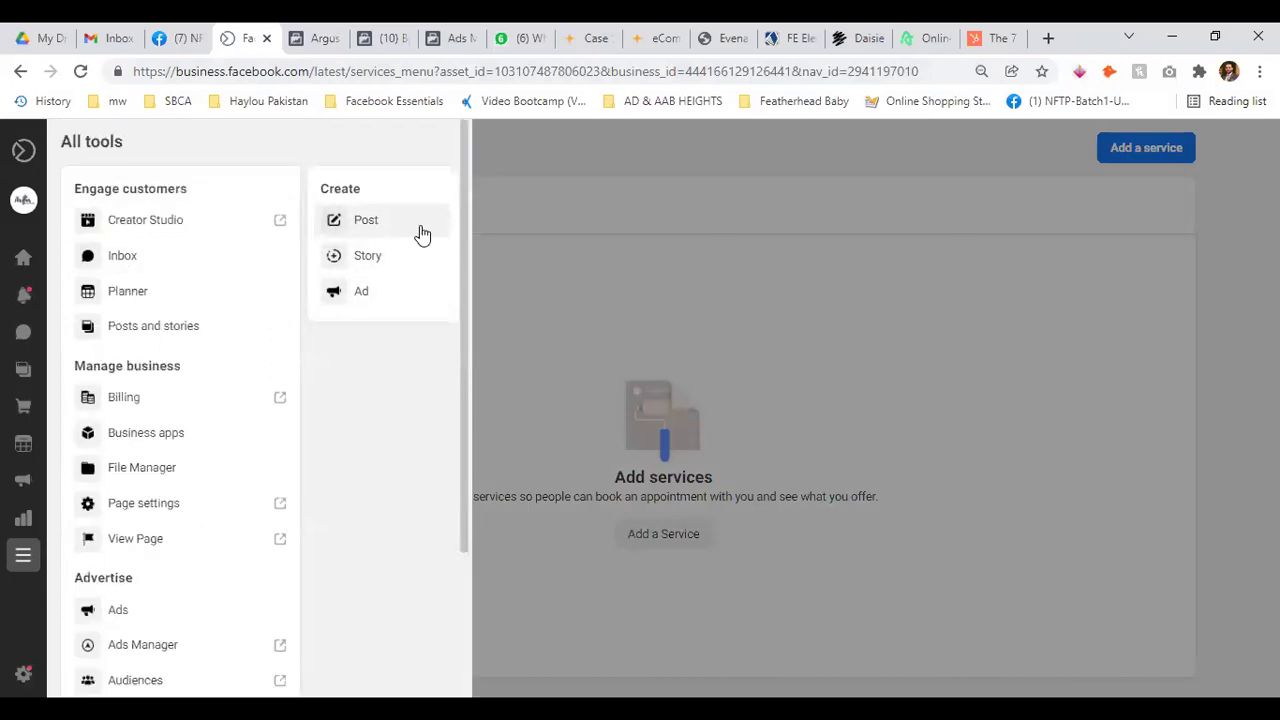
left_click(538, 156)
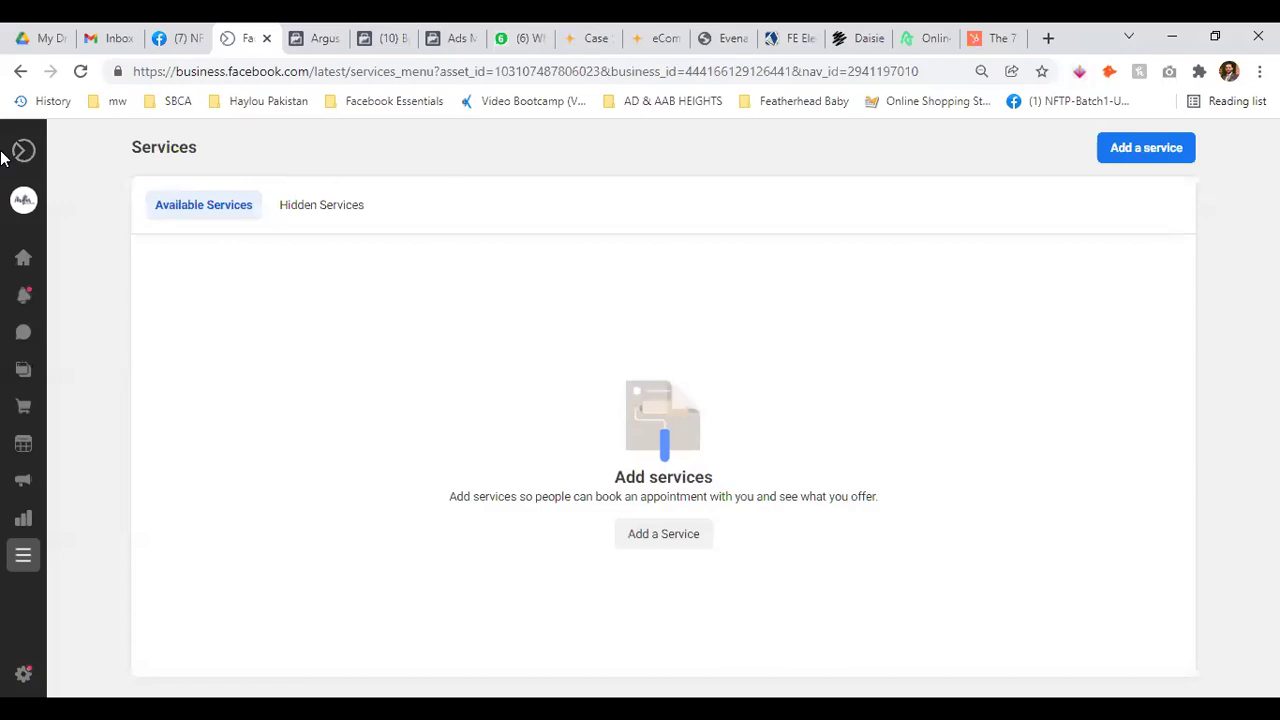
mouse_move(4, 153)
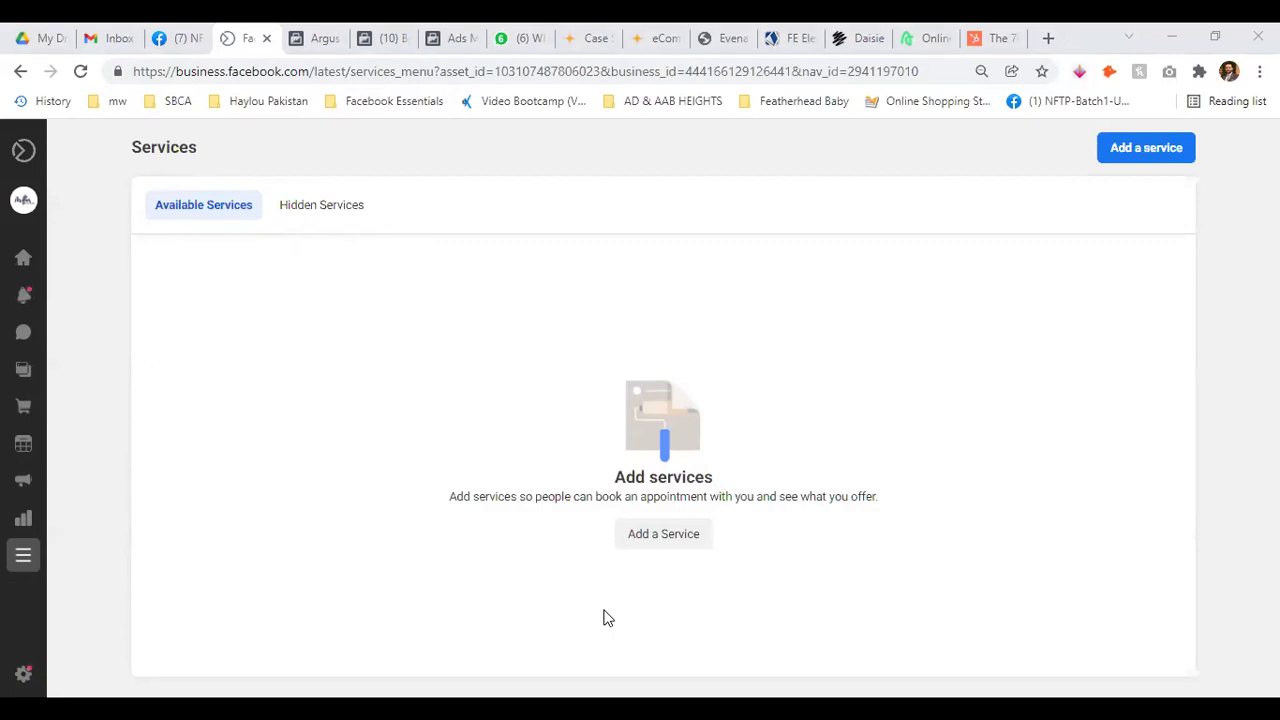
mouse_move(26, 280)
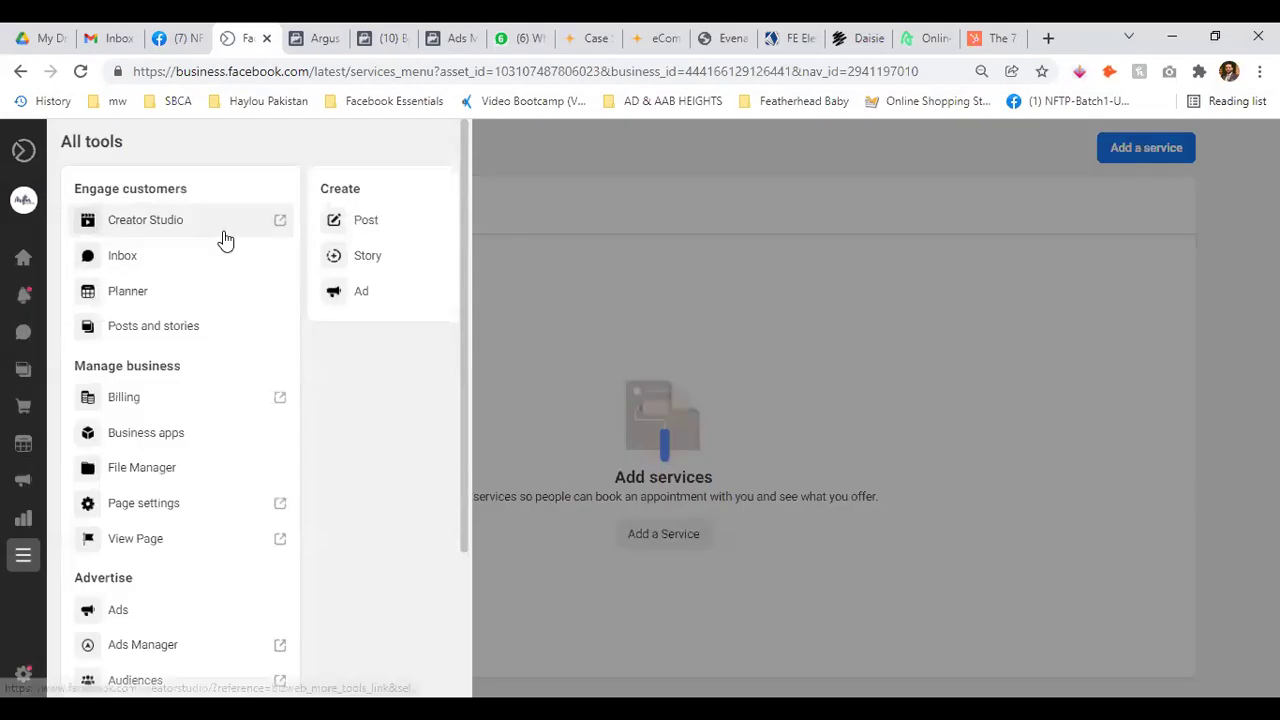
left_click(223, 230)
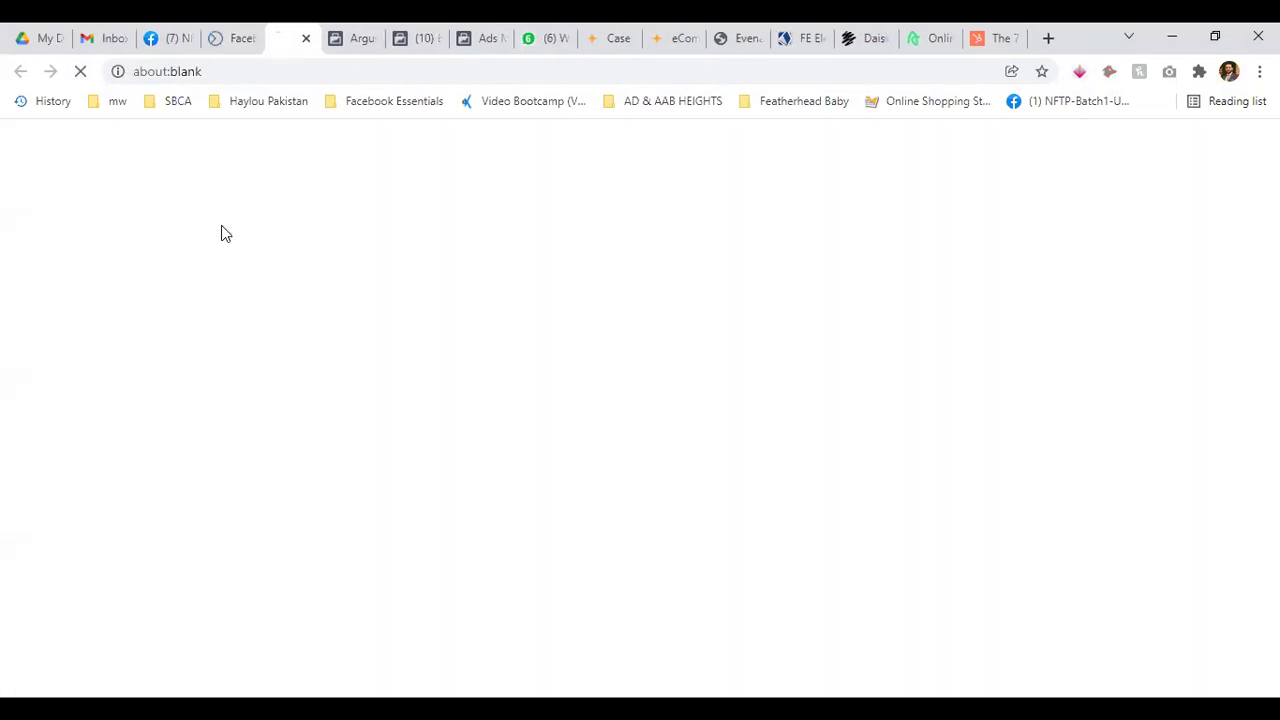
Switch to the Creator Studio tab and dismiss the Go live tip with Done
left_click(222, 32)
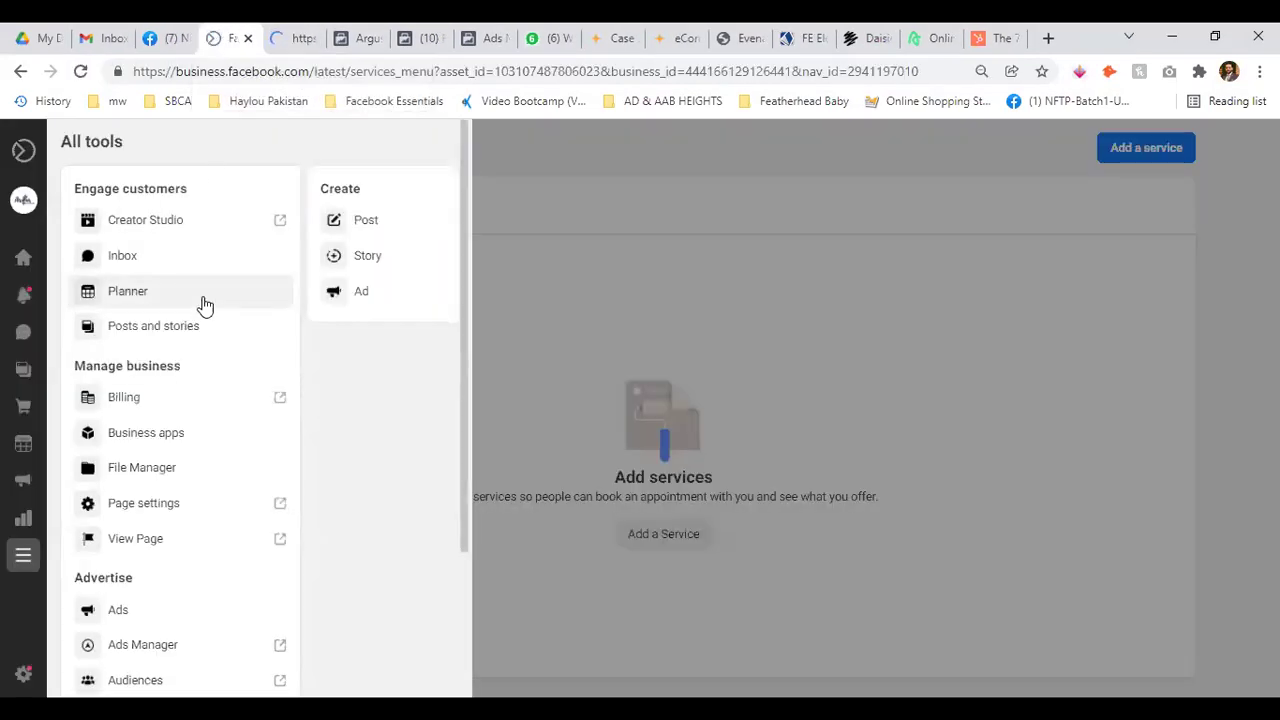
scroll(212, 375, "down", 4)
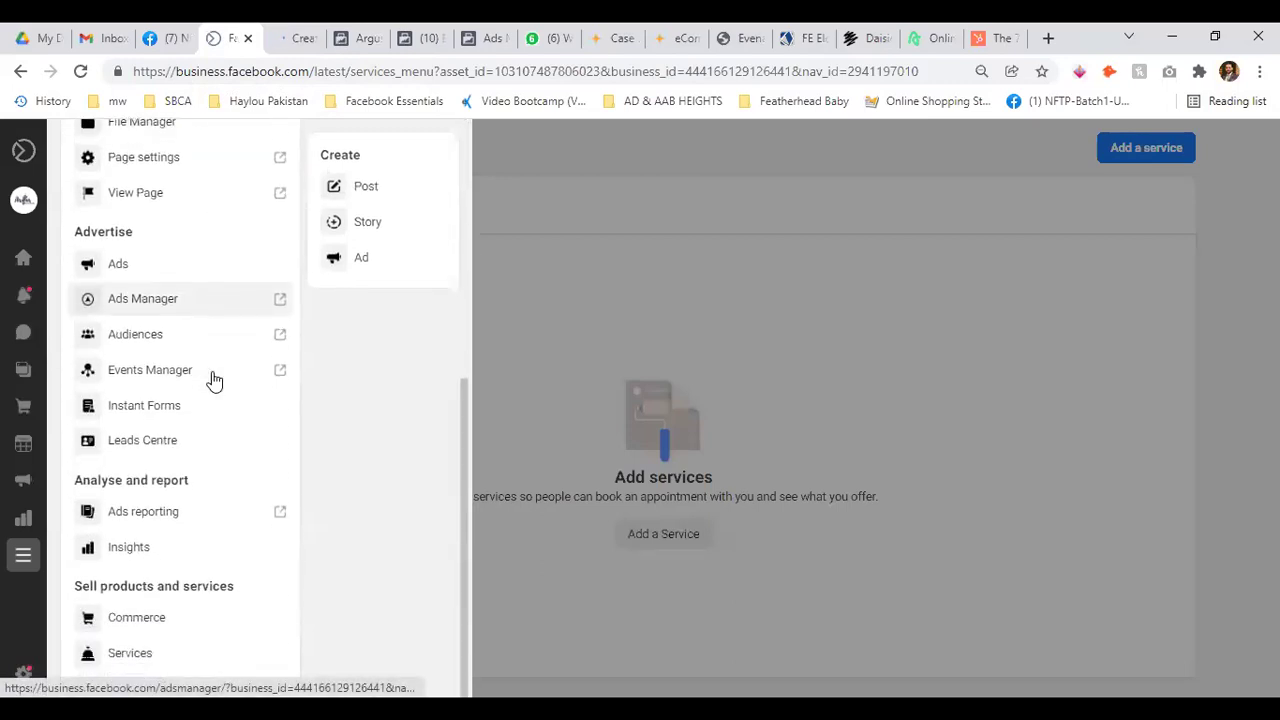
left_click(310, 33)
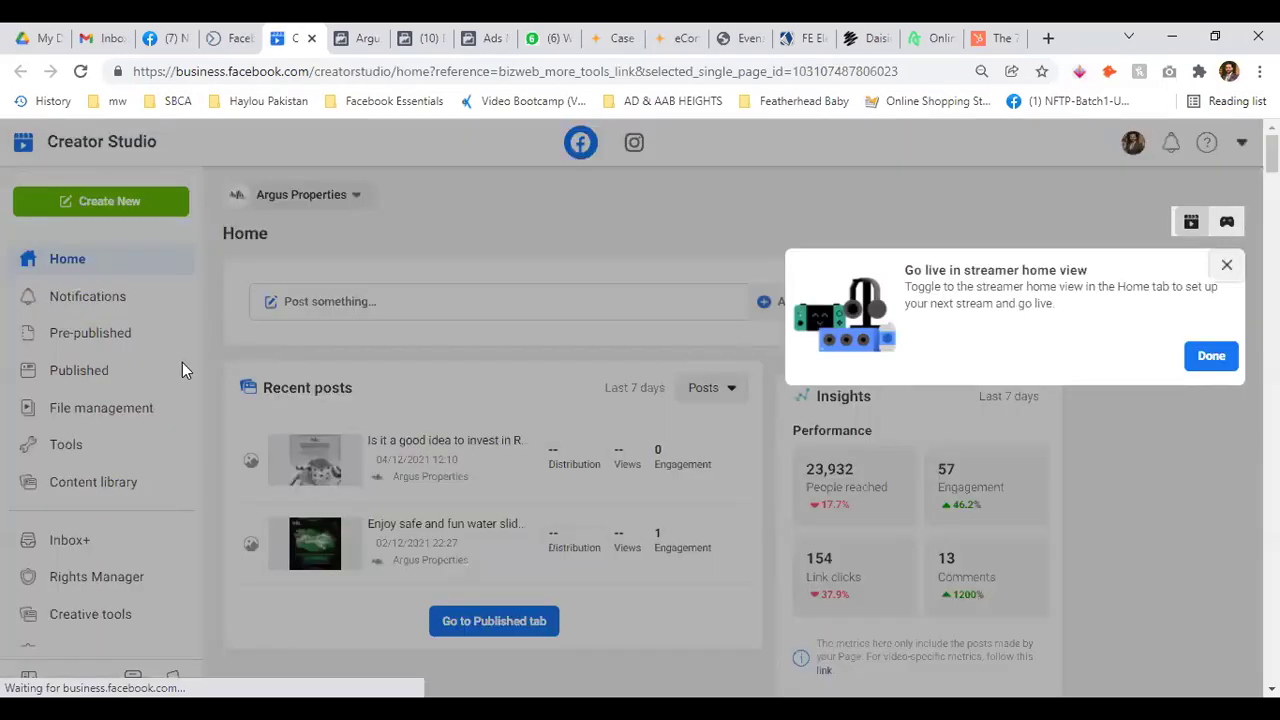
left_click(1222, 364)
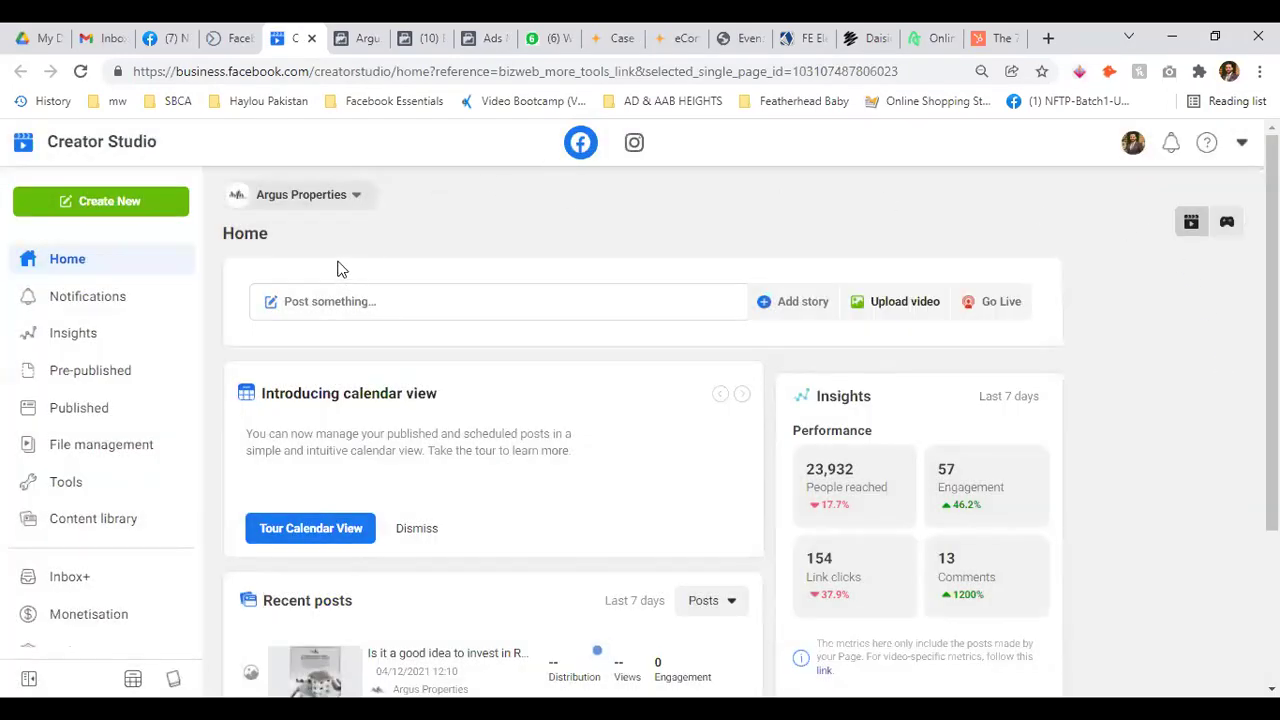
Browse the Creator Studio Pages dropdown, close it, and return to the Business Suite tab
scroll(155, 332, "down", 2)
scroll(66, 486, "up", 2)
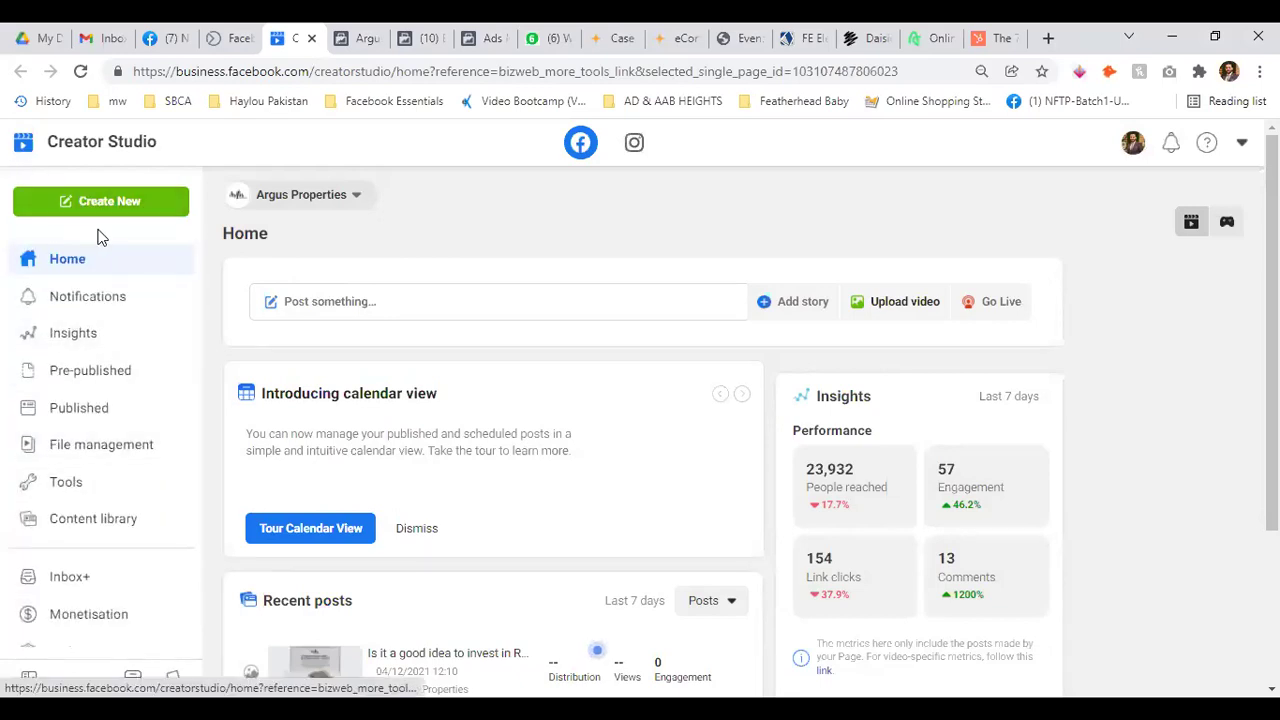
left_click(370, 202)
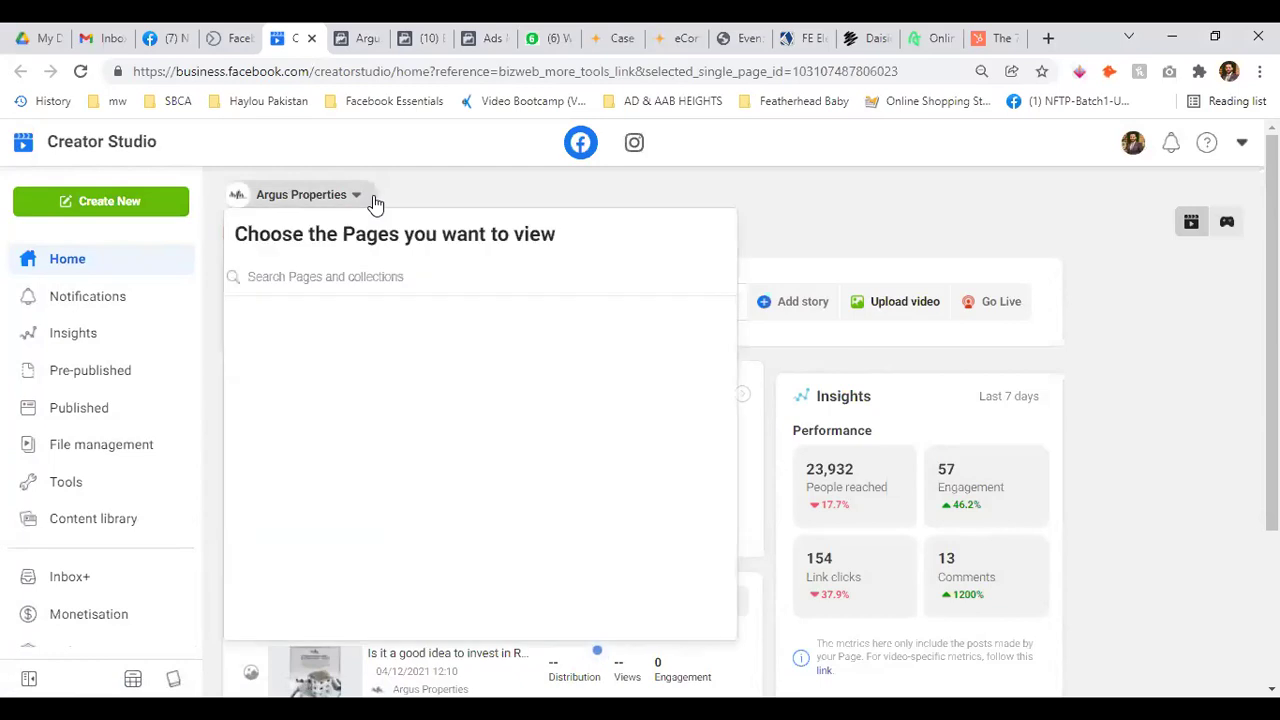
scroll(577, 423, "down", 1)
scroll(603, 403, "up", 2)
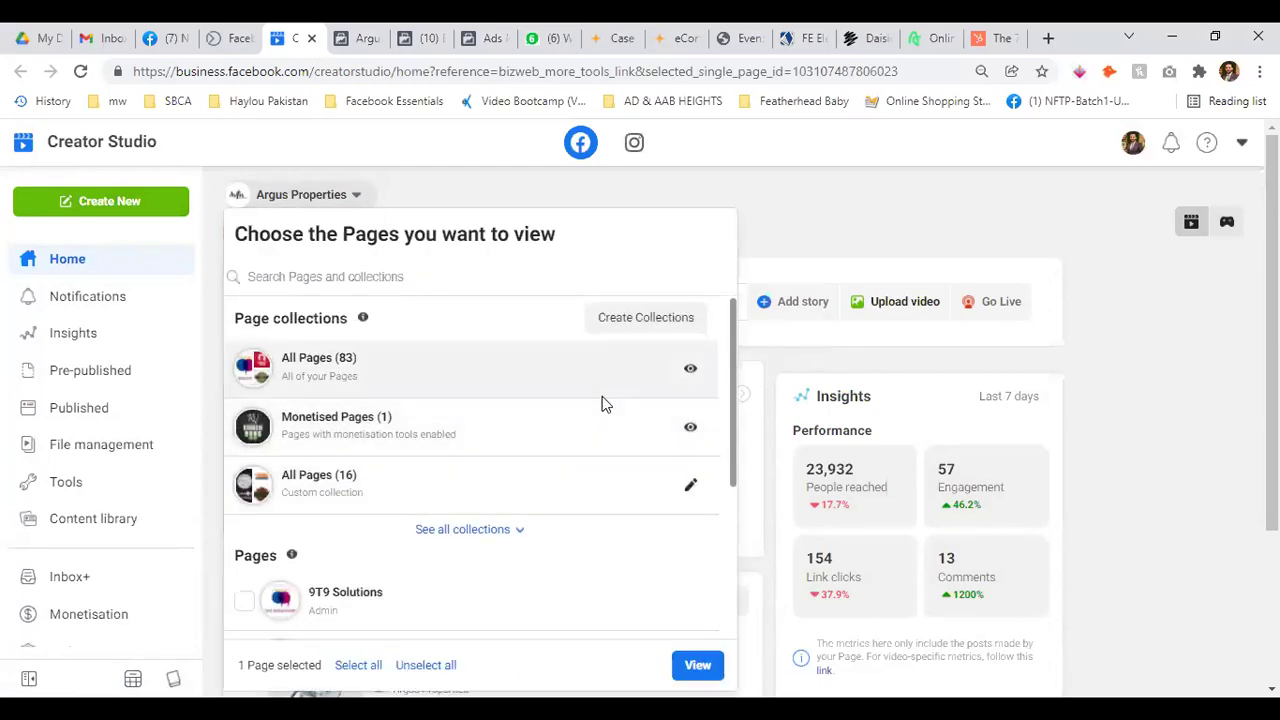
scroll(560, 430, "down", 3)
scroll(493, 519, "down", 3)
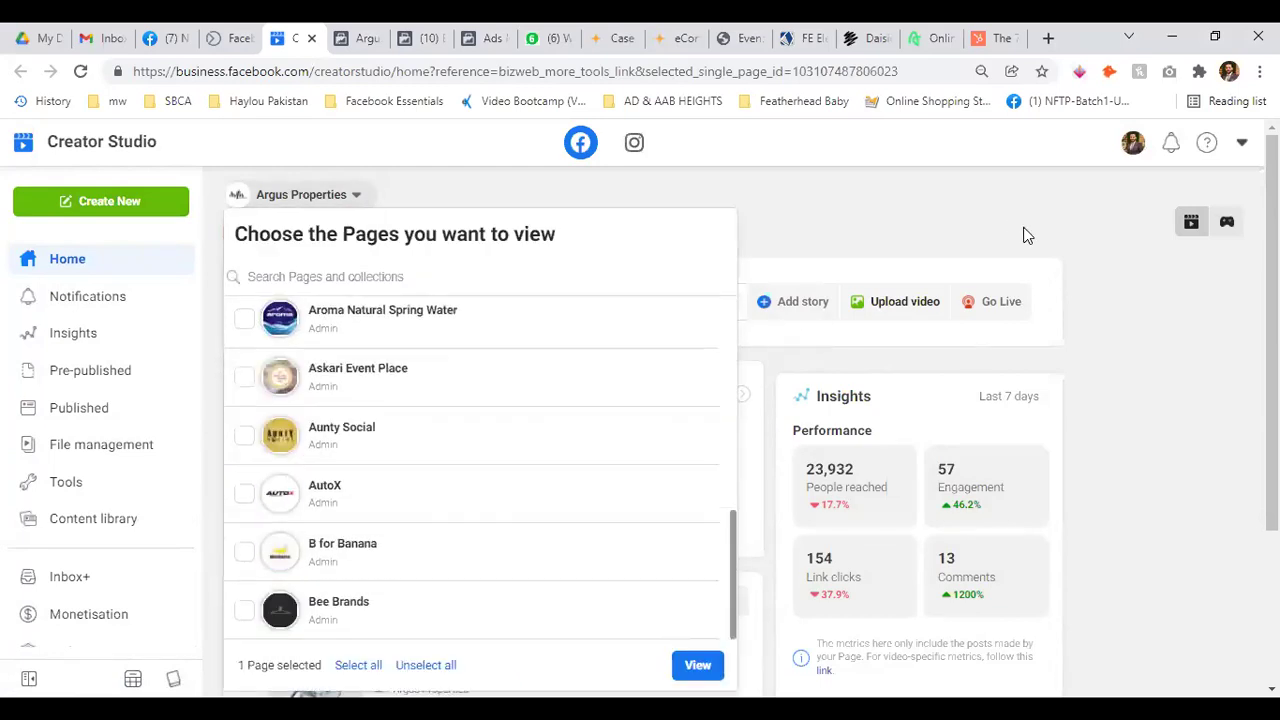
left_click(1044, 375)
scroll(1044, 375, "down", 2)
left_click(232, 38)
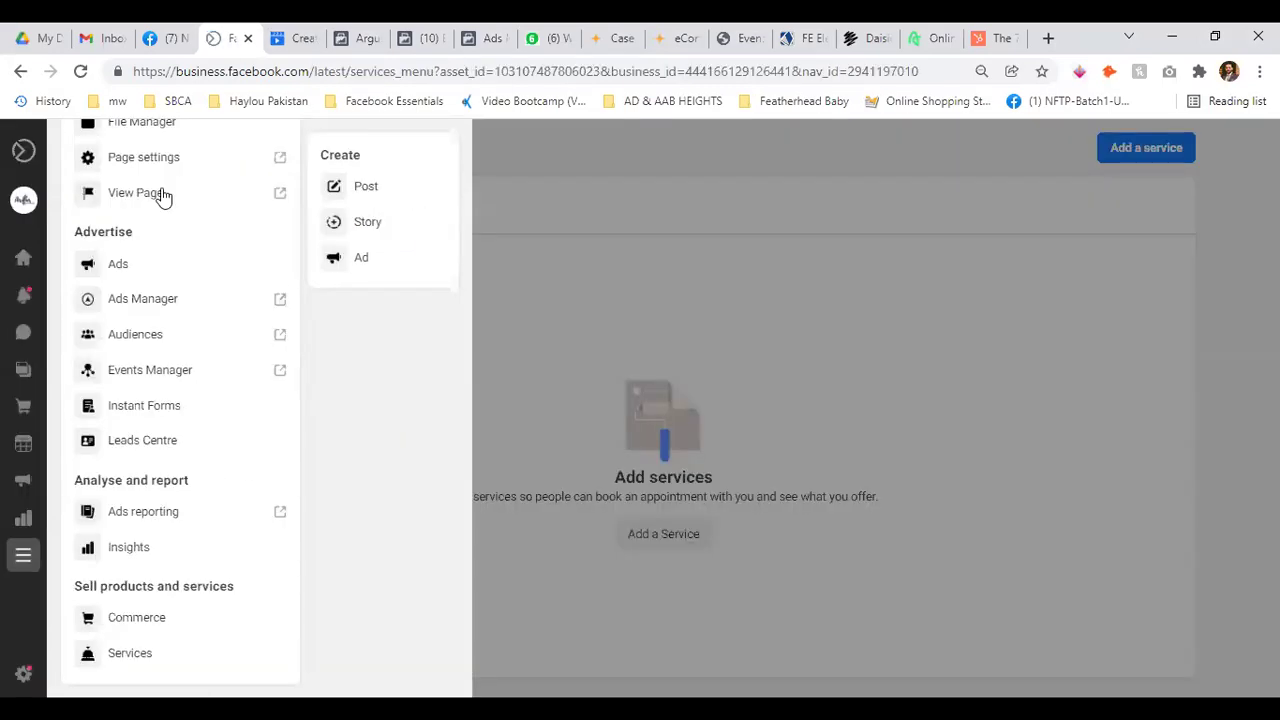
In Business Settings assets, filter to Pages and preview adding a Facebook Page, then close
mouse_move(40, 480)
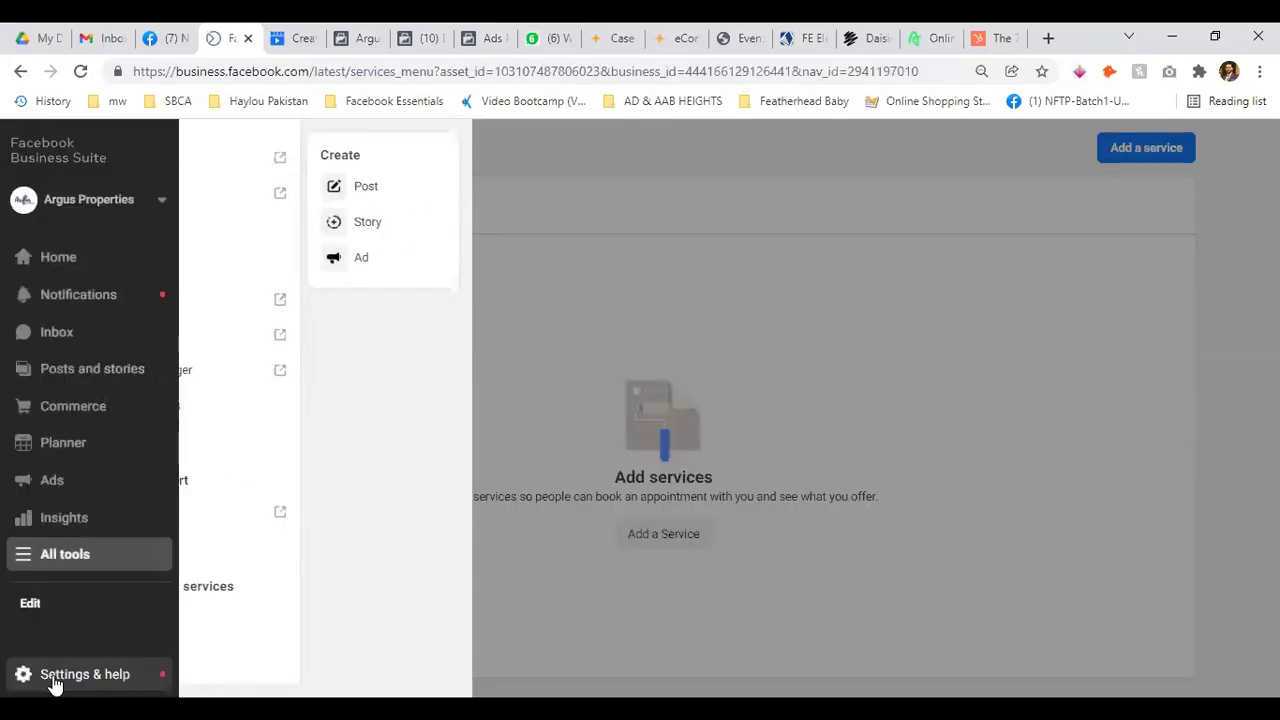
left_click(55, 680)
left_click(66, 508)
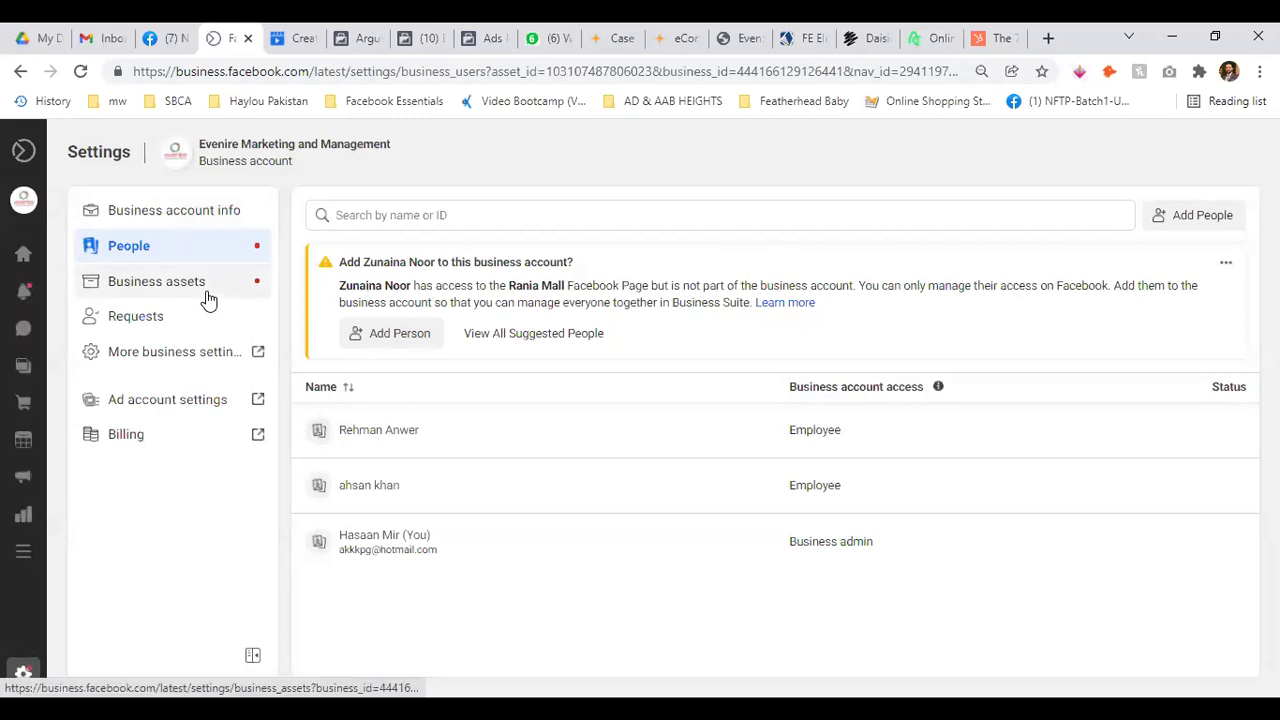
left_click(209, 299)
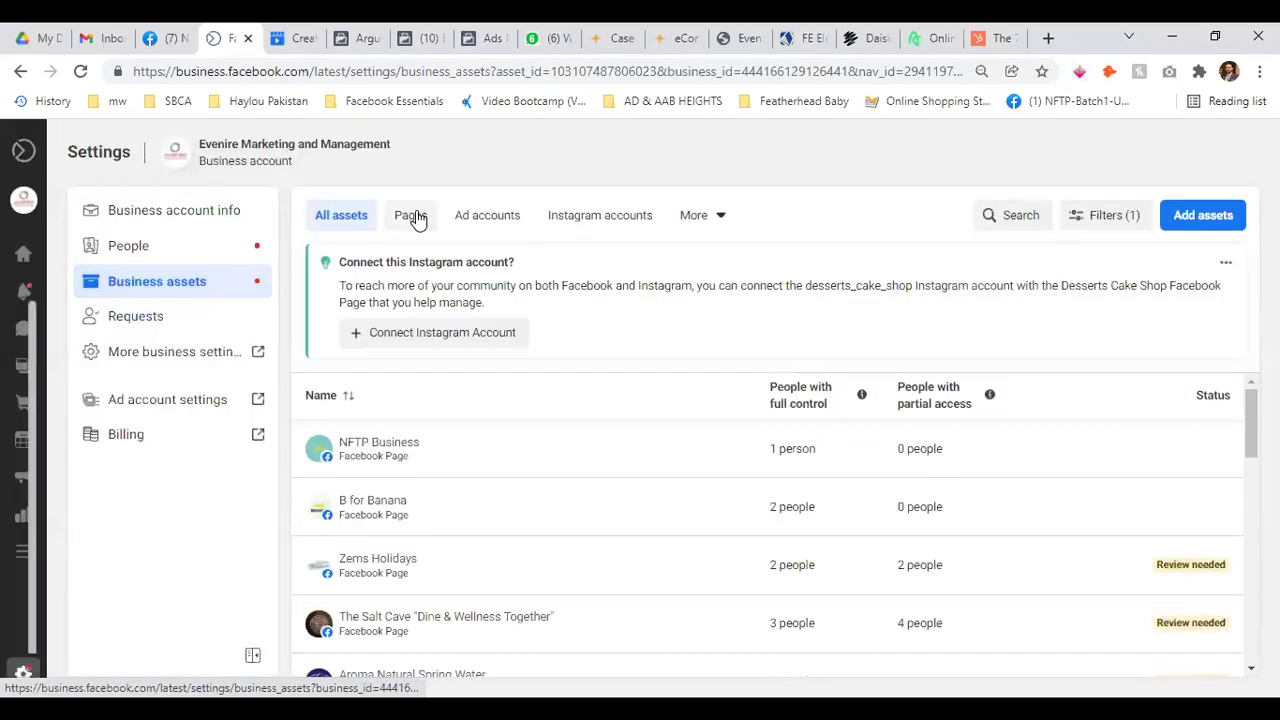
left_click(416, 217)
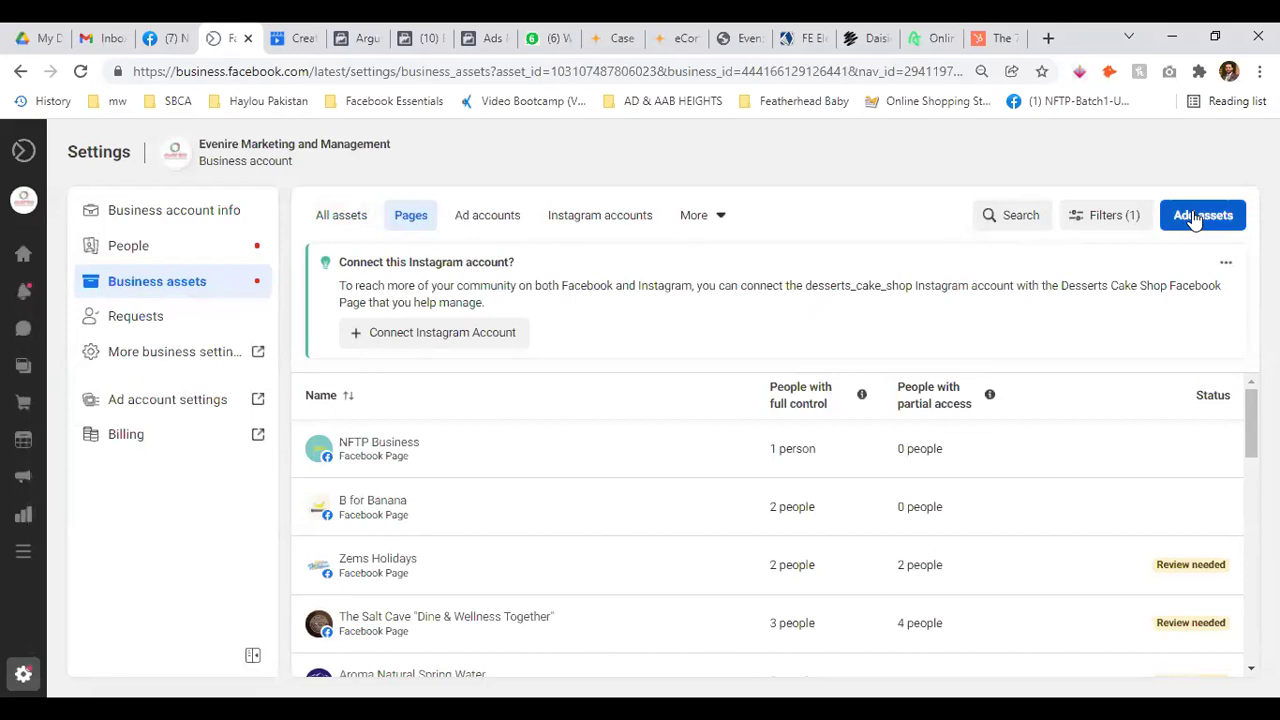
left_click(1194, 216)
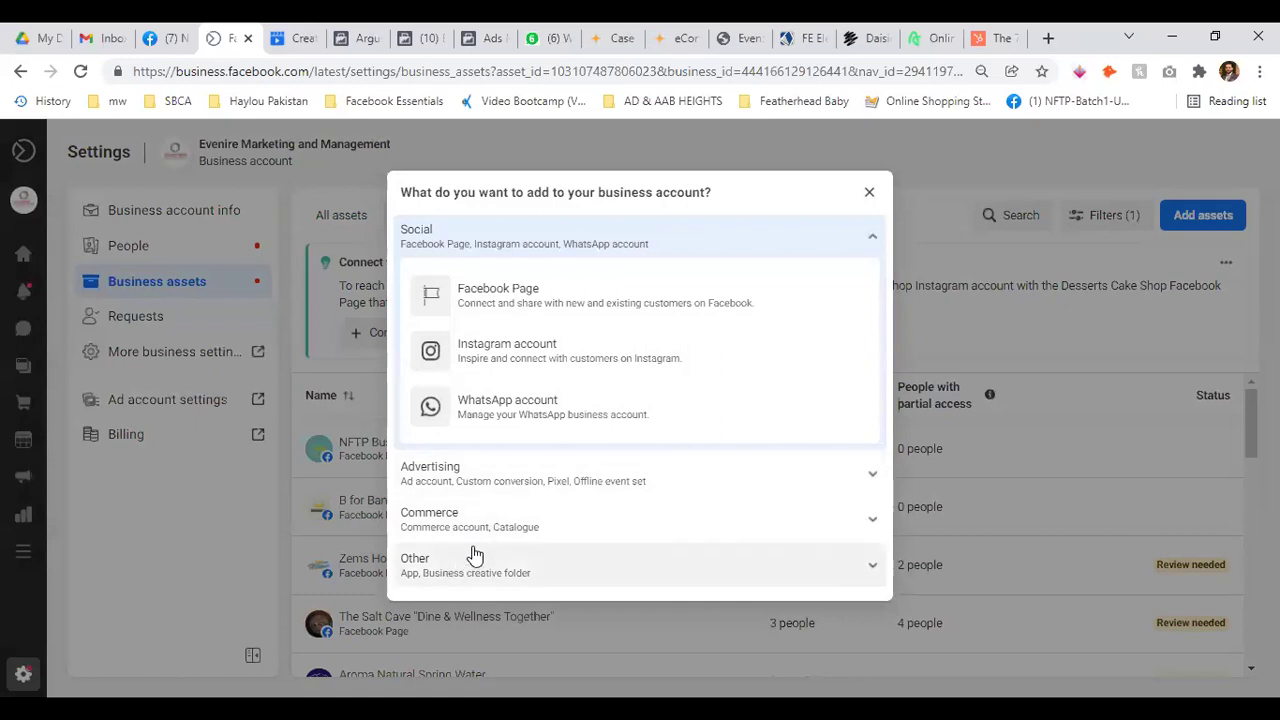
left_click(517, 314)
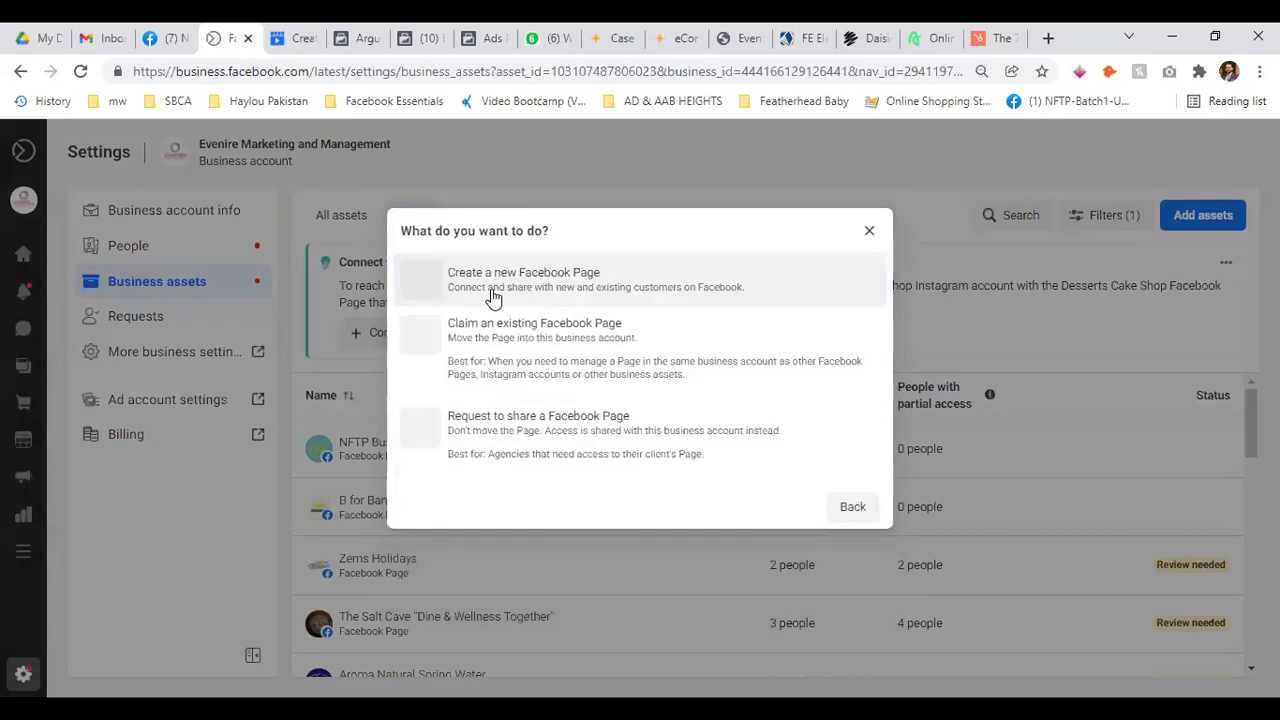
left_click(846, 510)
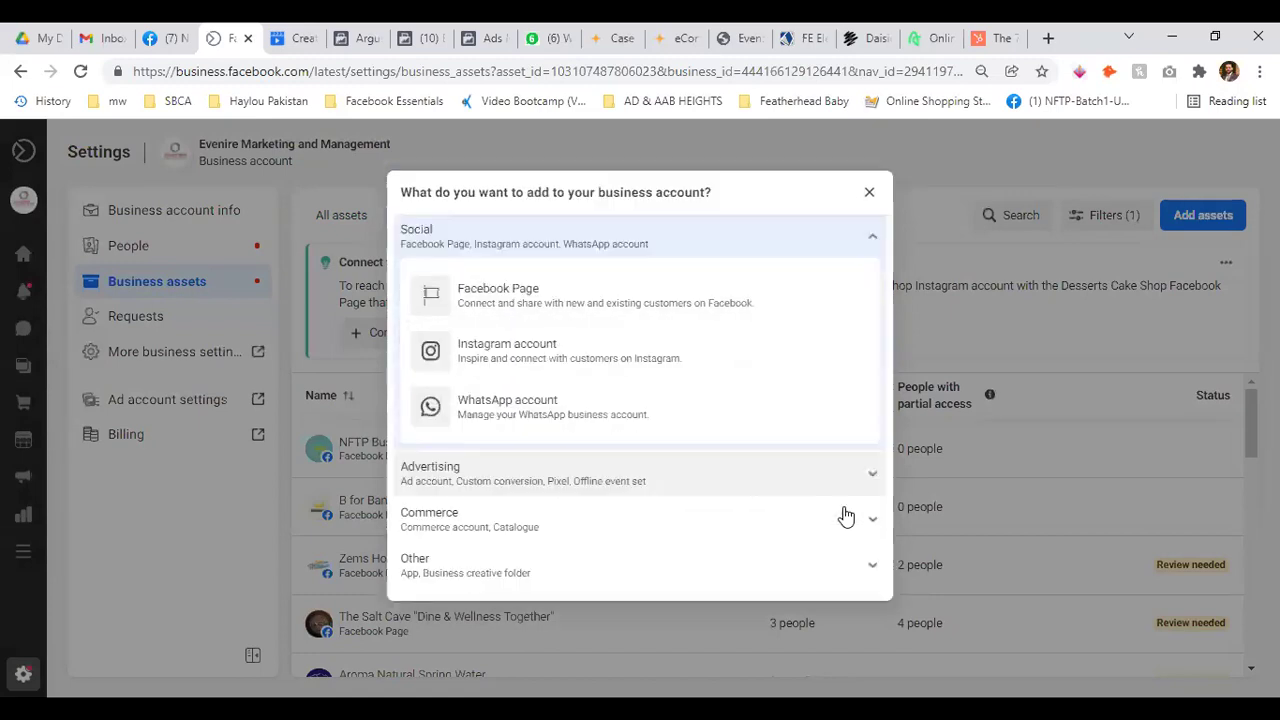
left_click(870, 192)
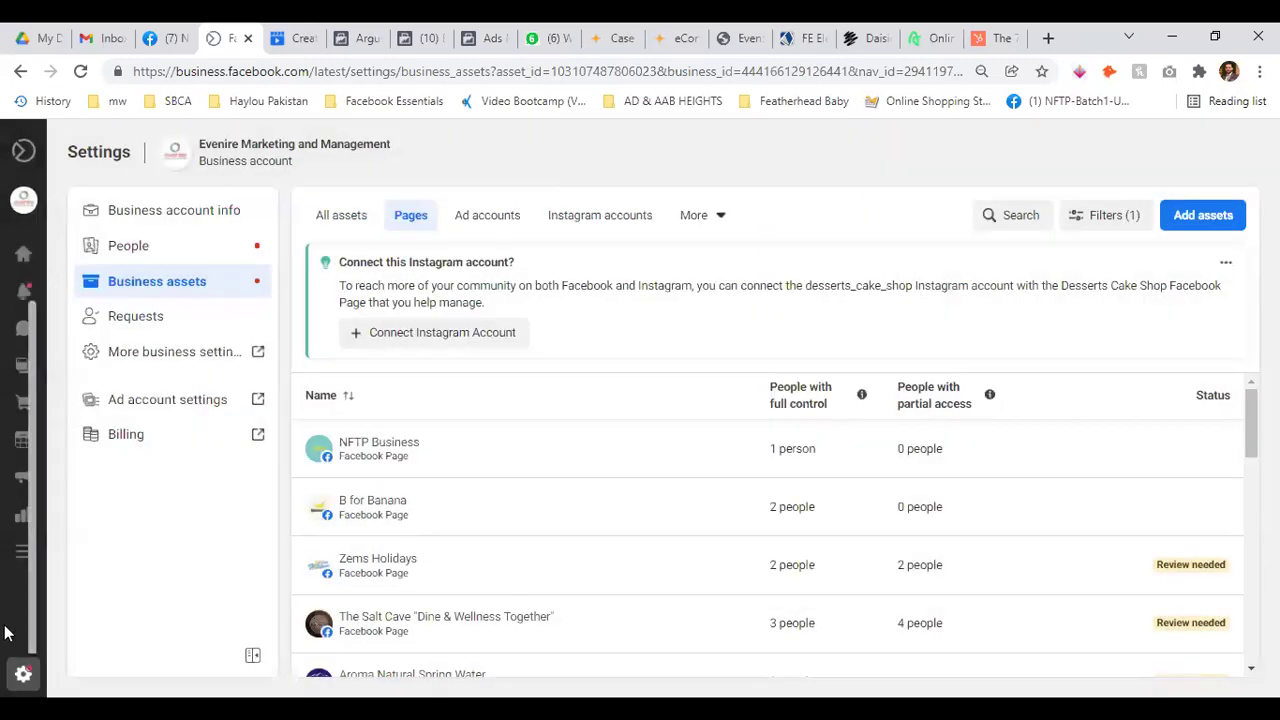
Reopen Business assets, filter to Pages, and open then close the Add assets dialog
mouse_move(9, 634)
left_click(57, 684)
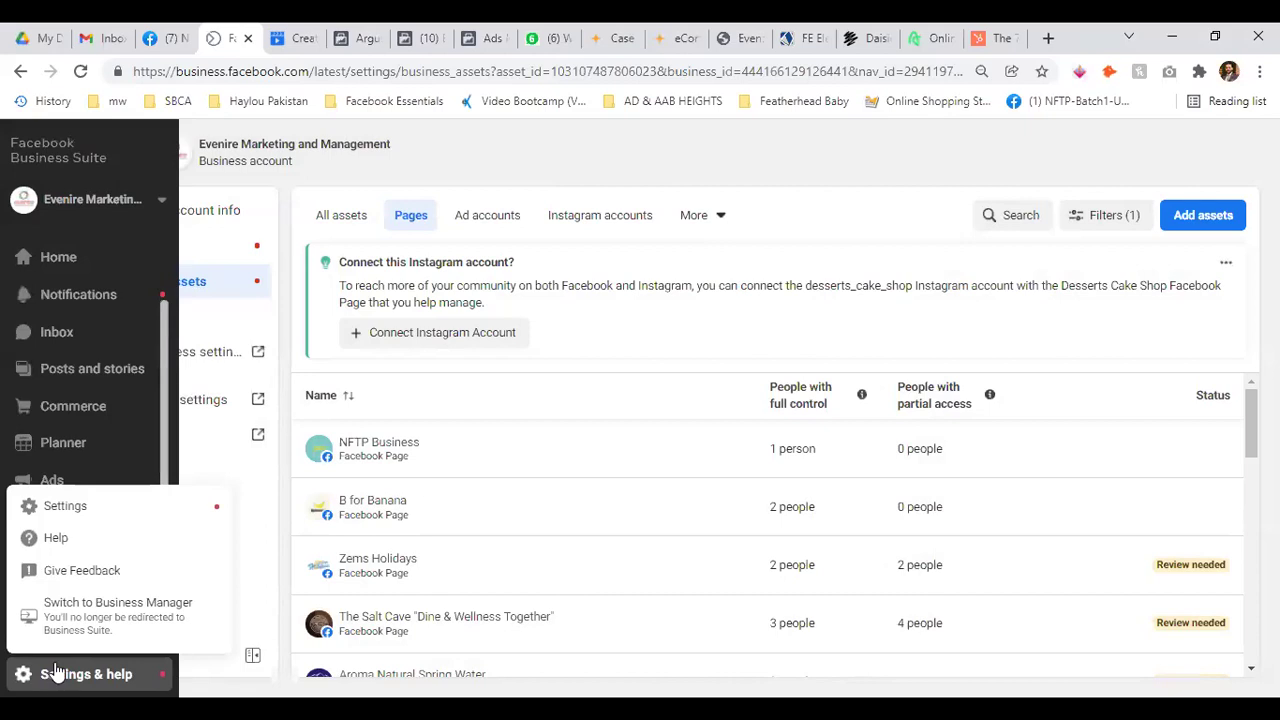
left_click(88, 512)
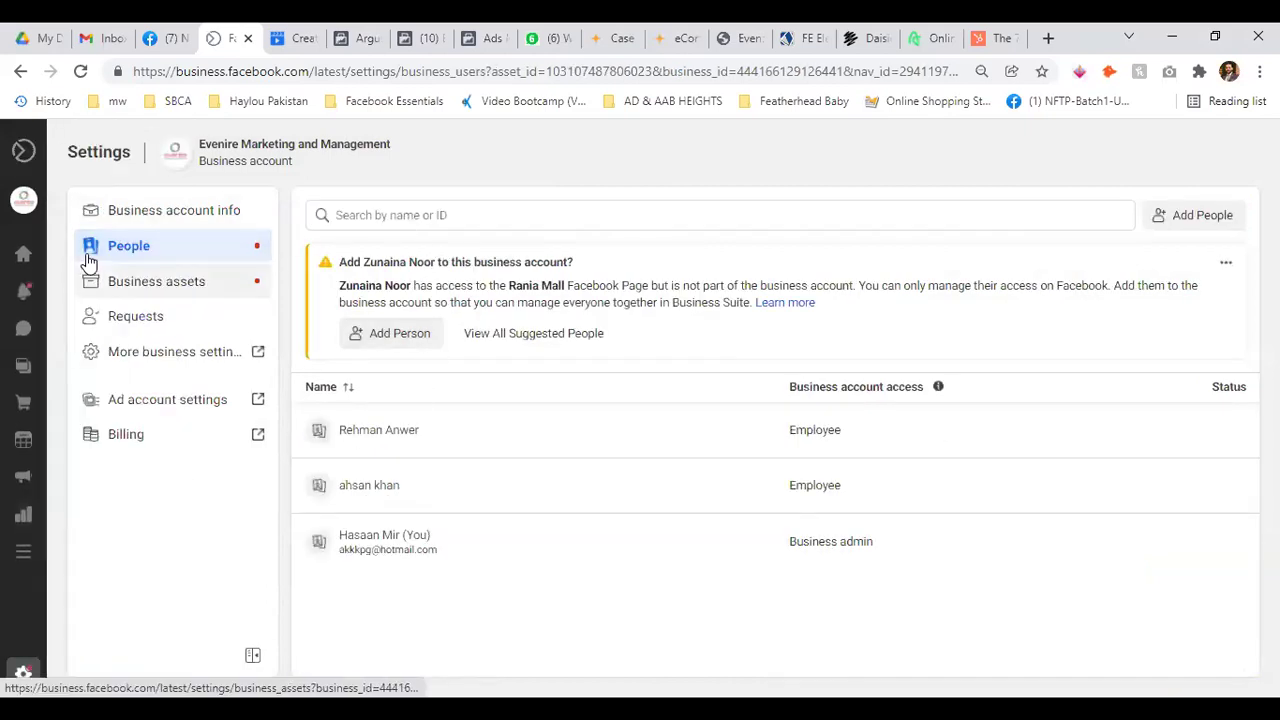
left_click(153, 290)
left_click(362, 226)
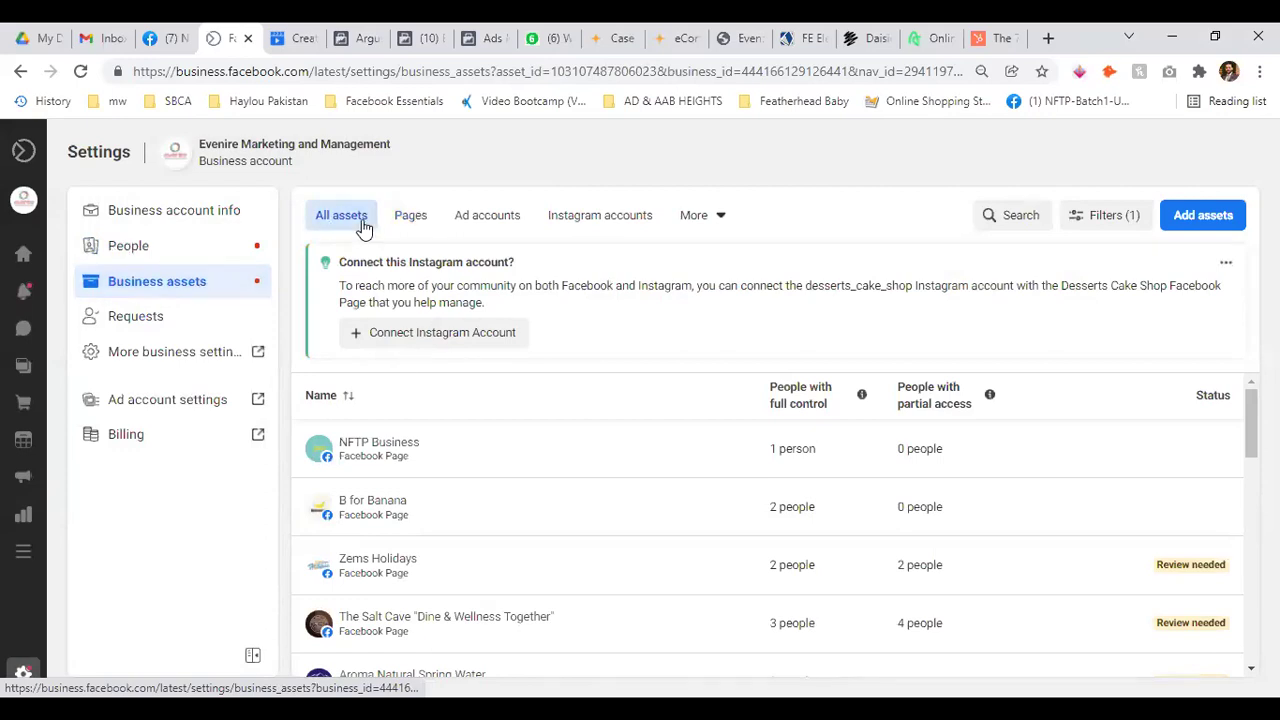
left_click(410, 222)
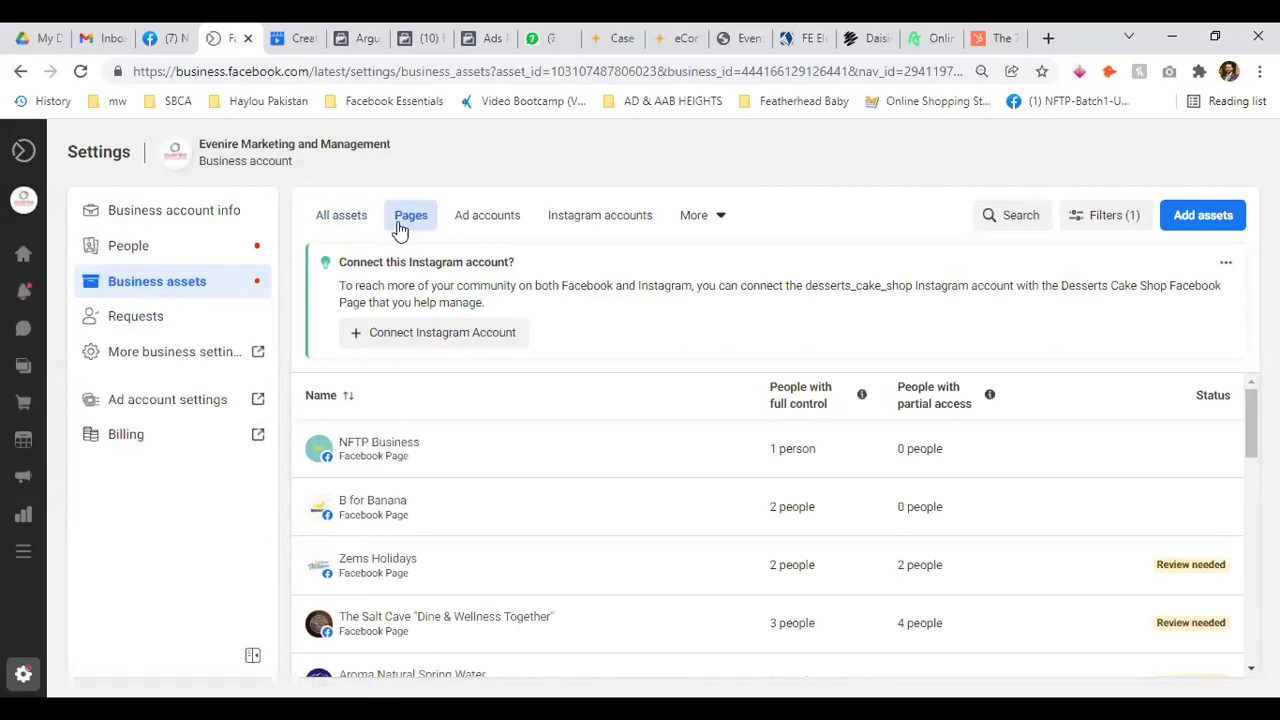
left_click(1203, 222)
left_click(868, 194)
Review Add assets choices from the All, Ad accounts and Instagram accounts views, closing each
left_click(323, 214)
left_click(1190, 218)
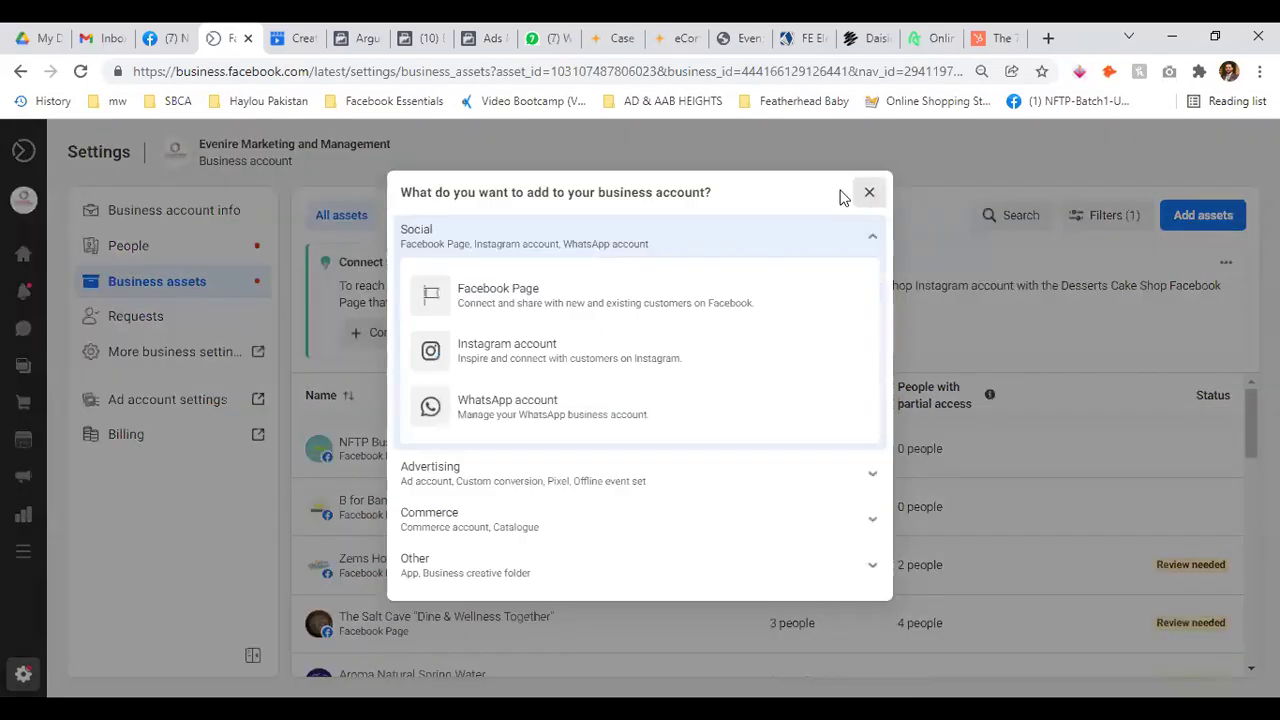
left_click(869, 192)
left_click(488, 215)
left_click(1166, 218)
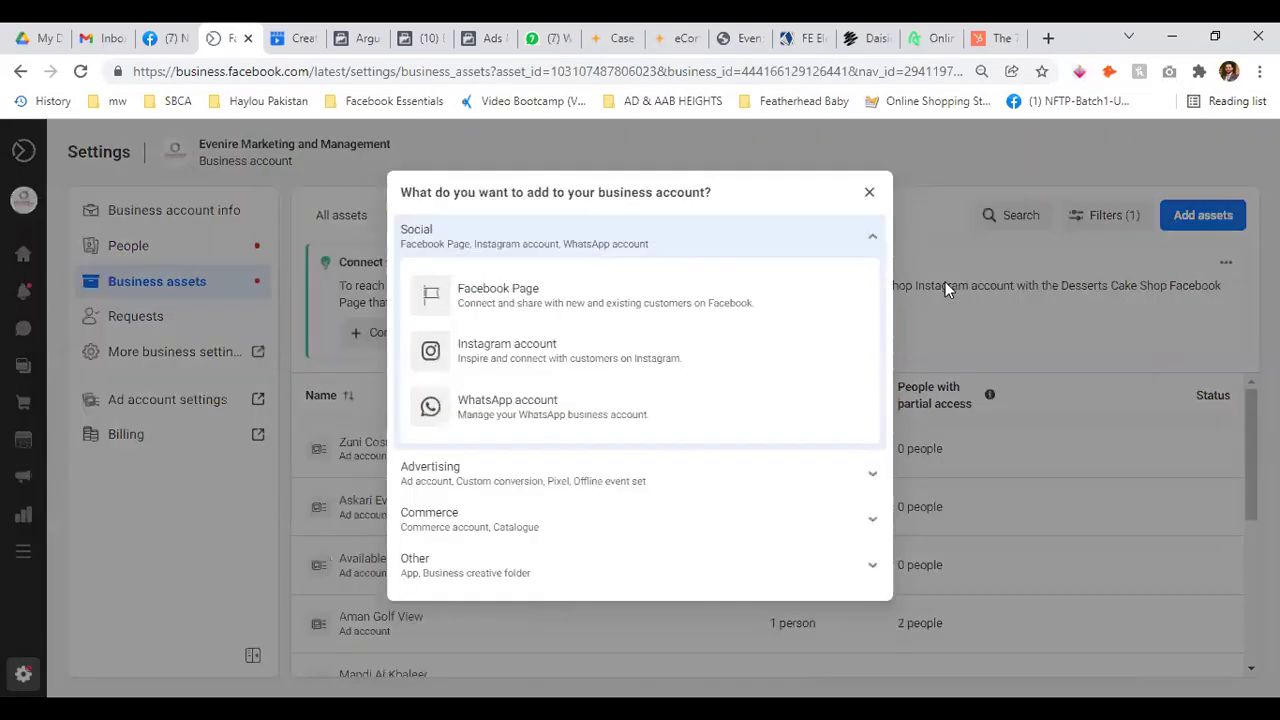
left_click(869, 193)
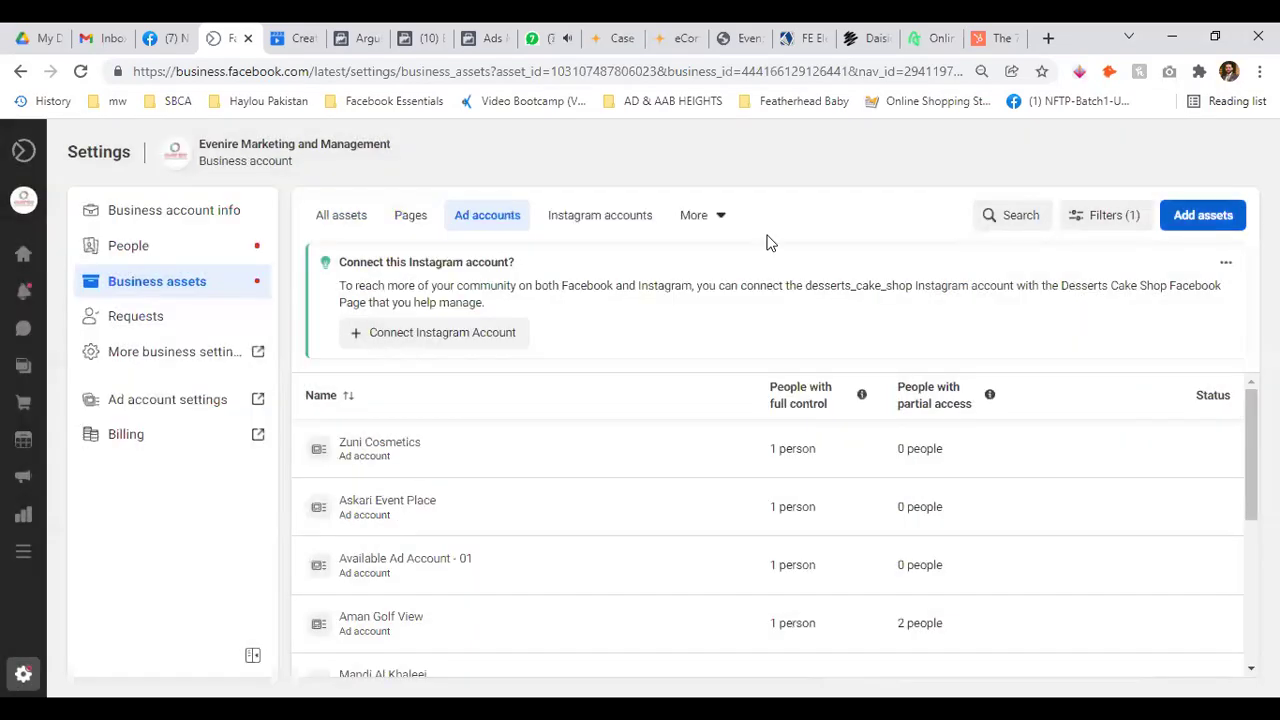
left_click(589, 220)
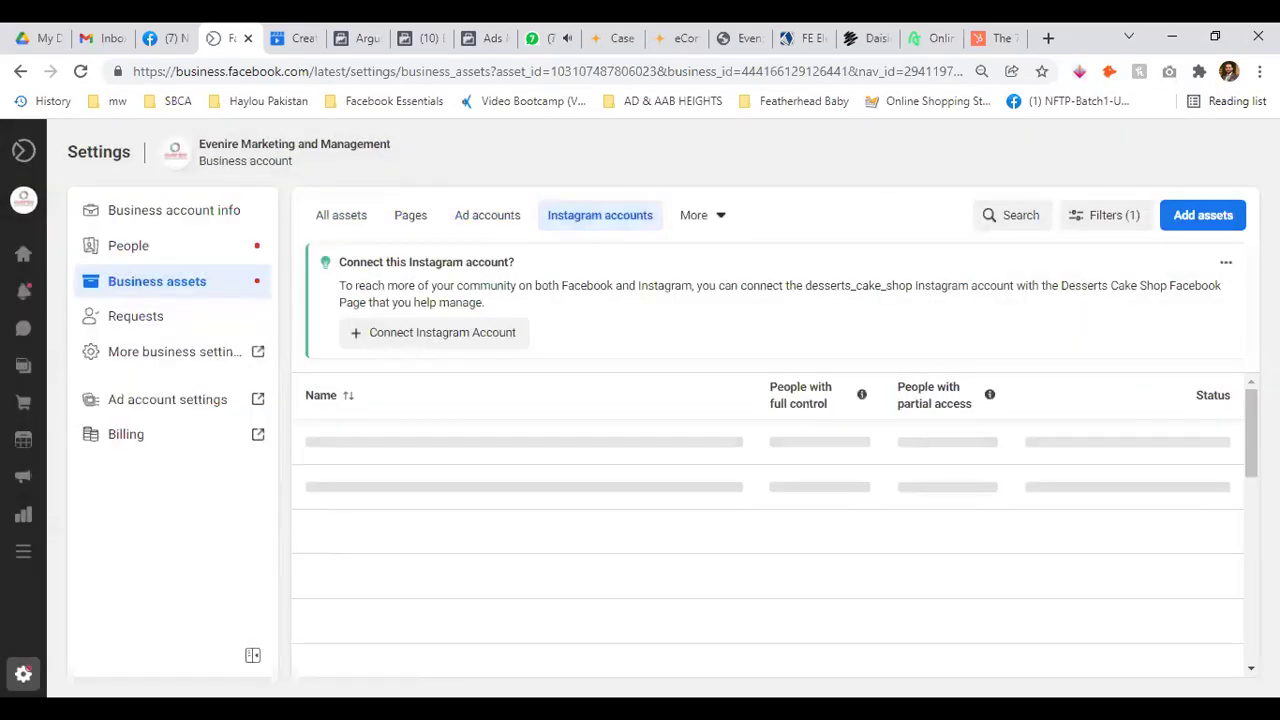
left_click(1185, 210)
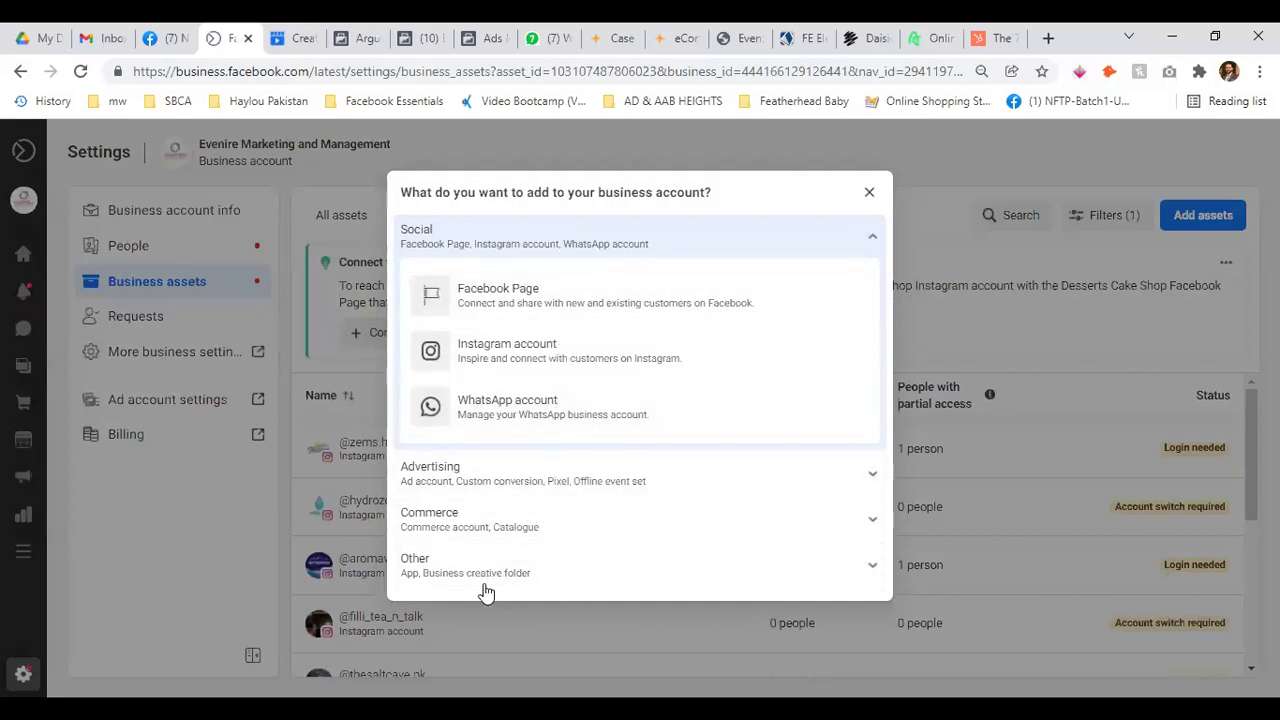
left_click(870, 193)
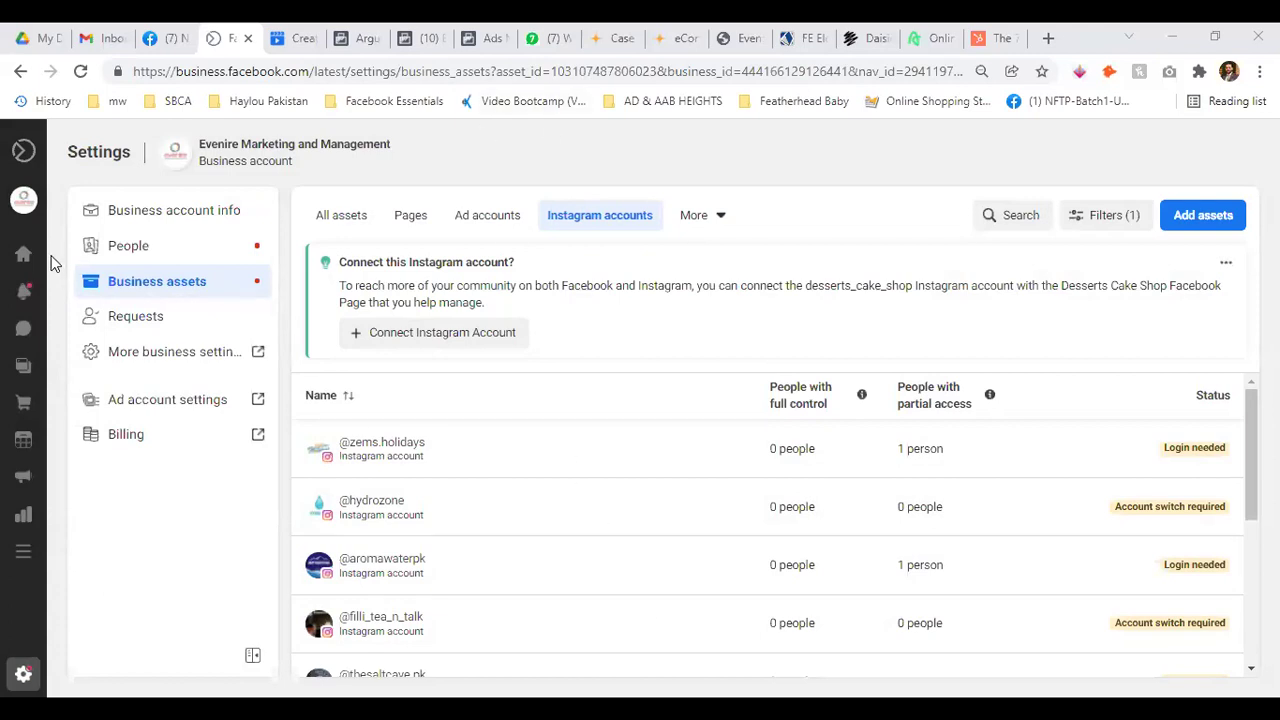
mouse_move(30, 300)
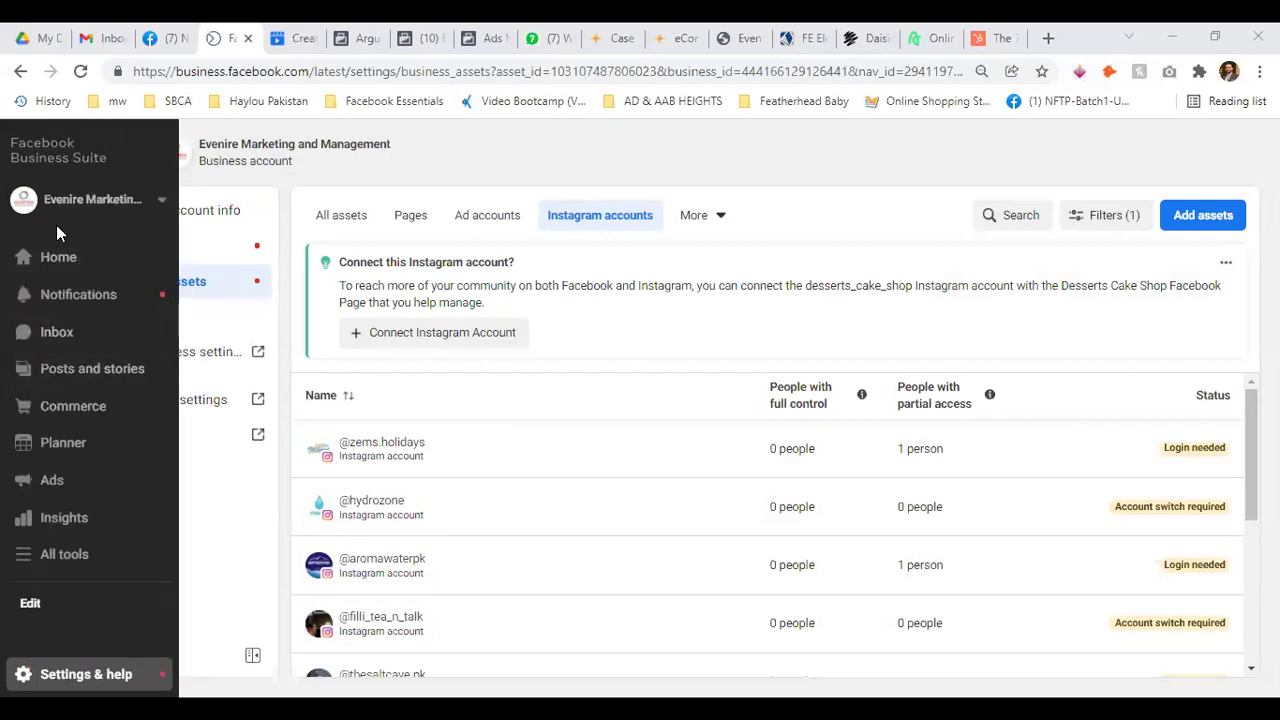
Open youtube.com in a new tab and search for 'facebook business suite mobile'
mouse_move(25, 155)
left_click(1048, 38)
type("youtube.com")
key("Return")
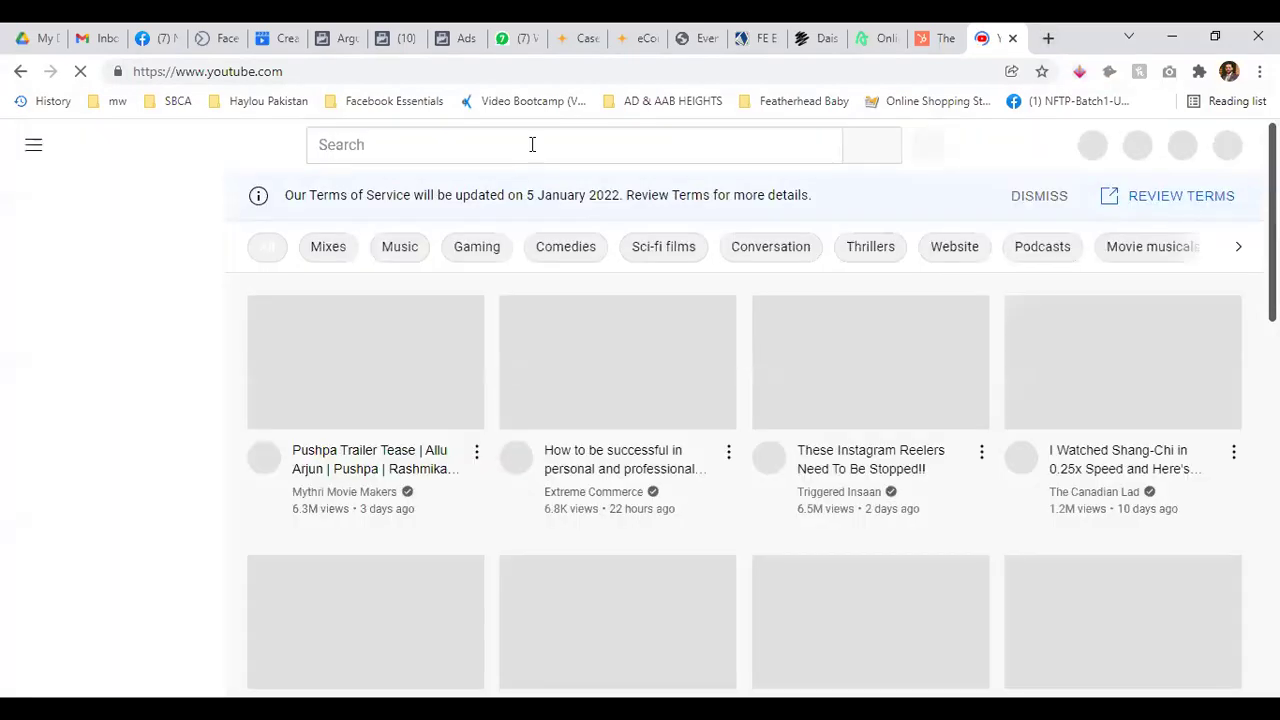
left_click(532, 145)
type("faceboo")
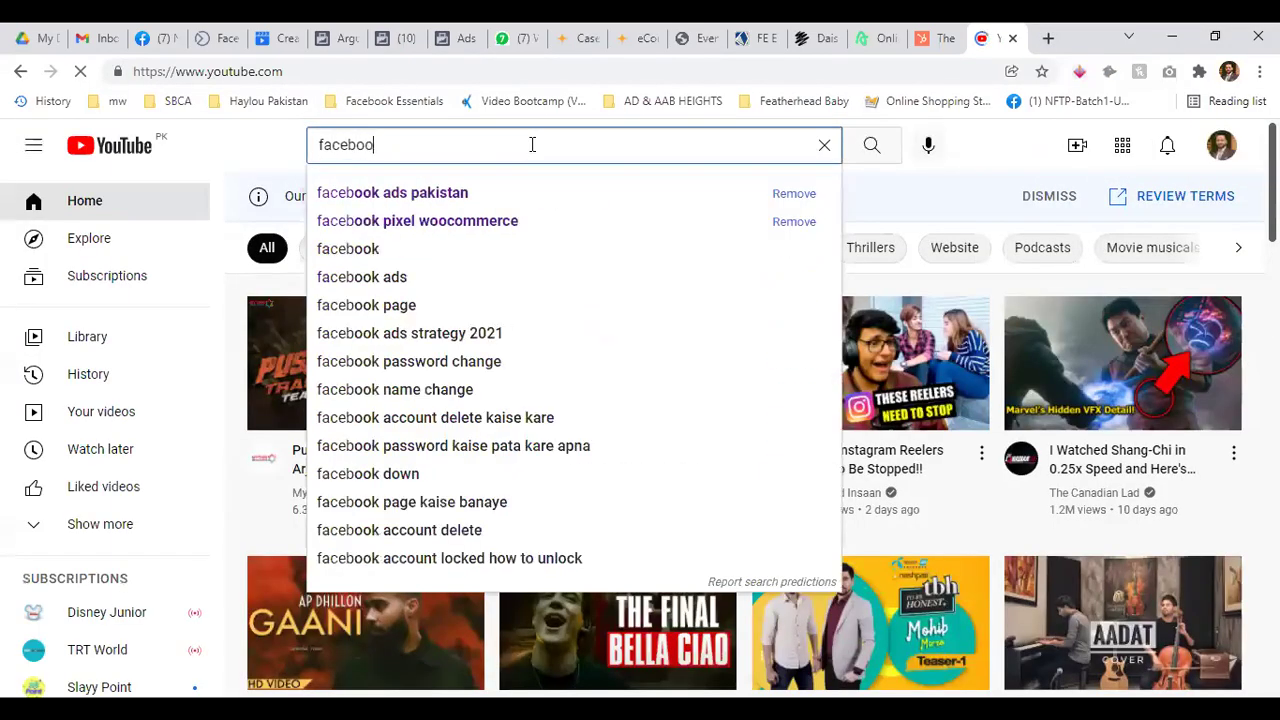
type("k business suite")
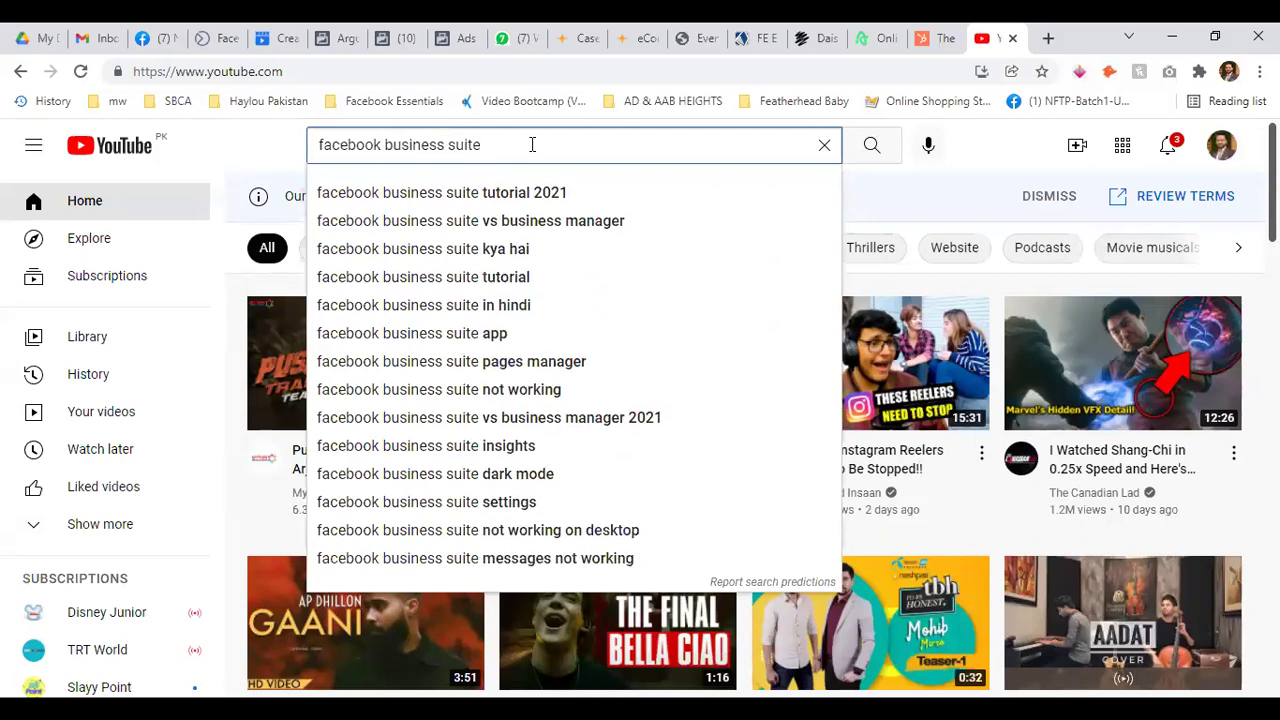
type(" mobile")
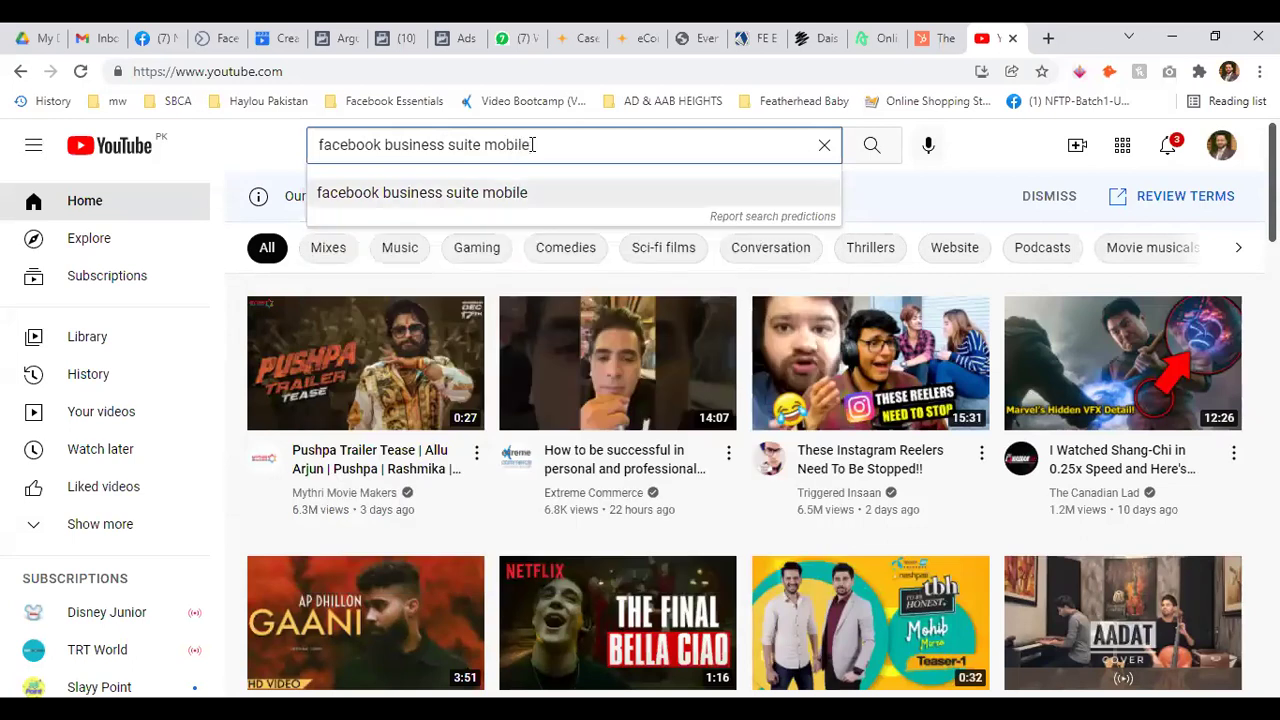
key("Return")
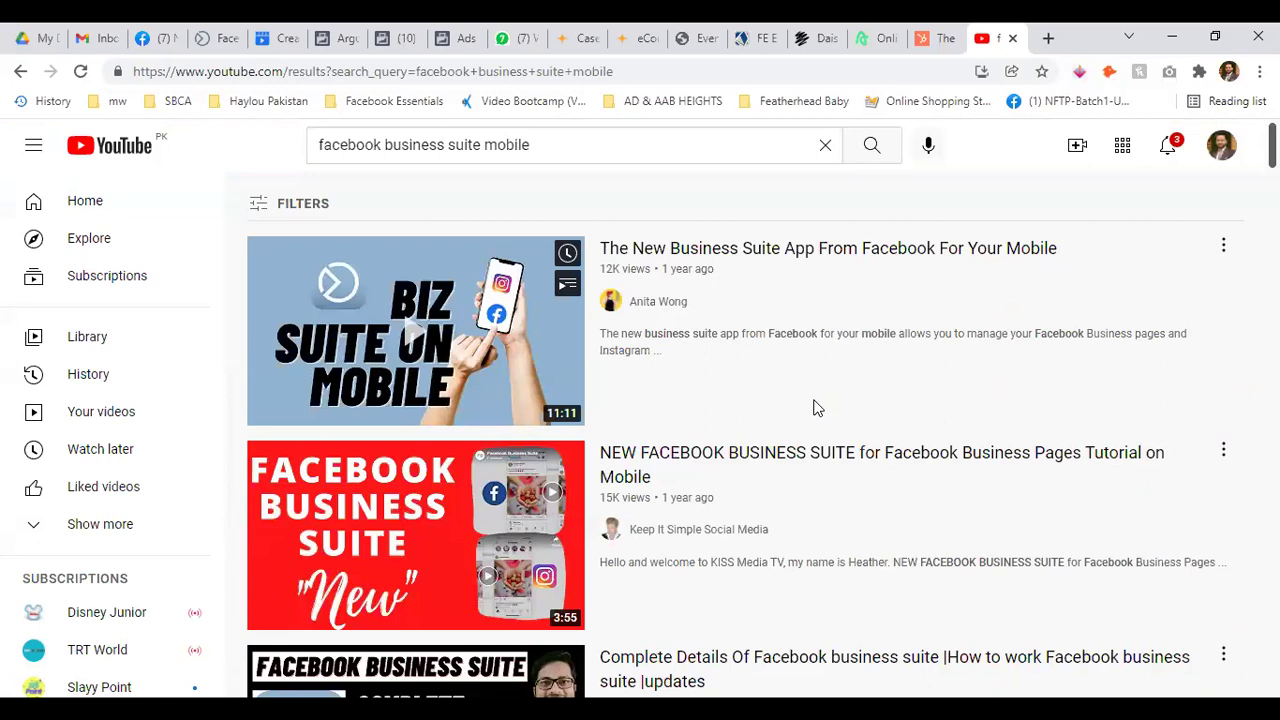
Filter the YouTube search results to videos uploaded This month
scroll(815, 407, "down", 4)
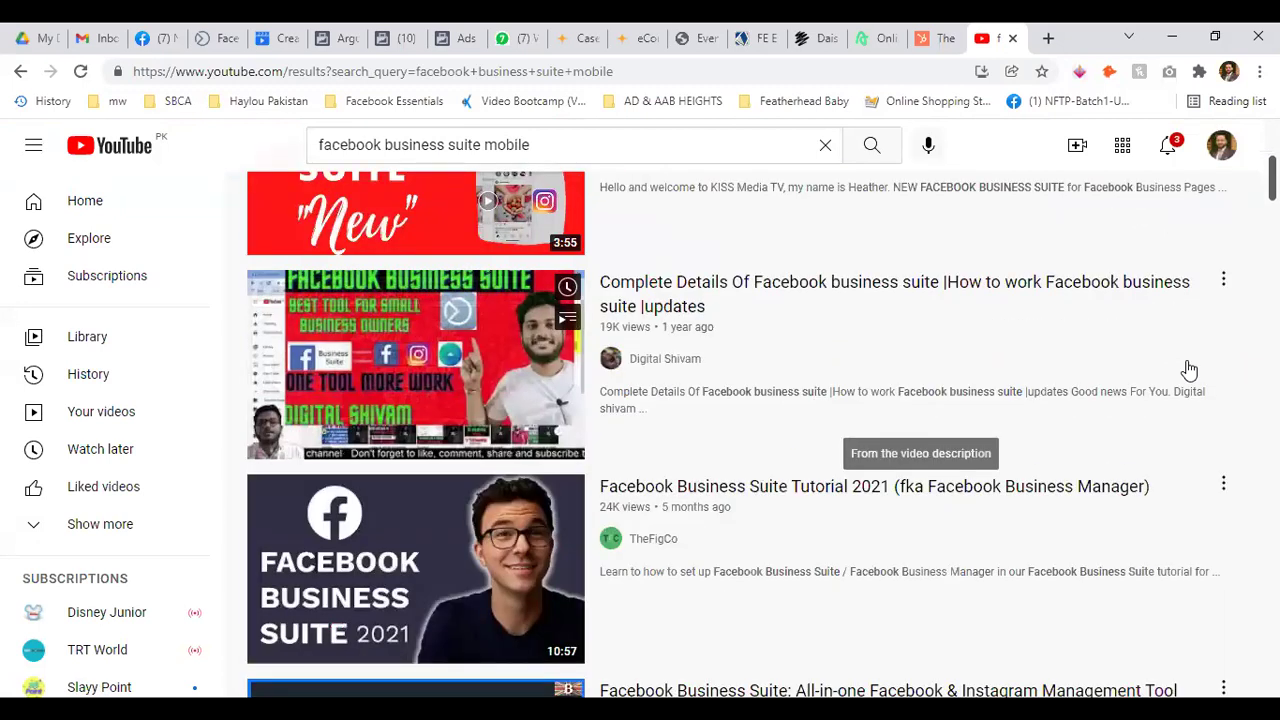
scroll(1189, 357, "up", 2)
scroll(1189, 357, "up", 2)
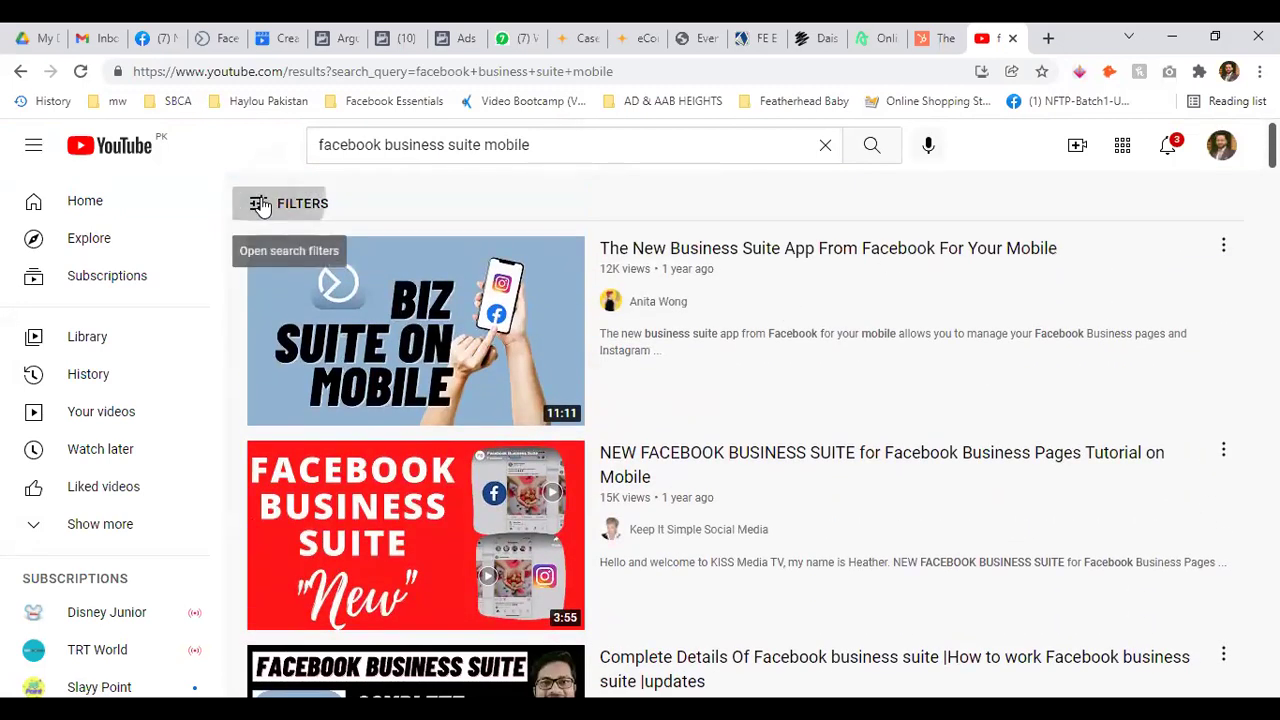
left_click(258, 203)
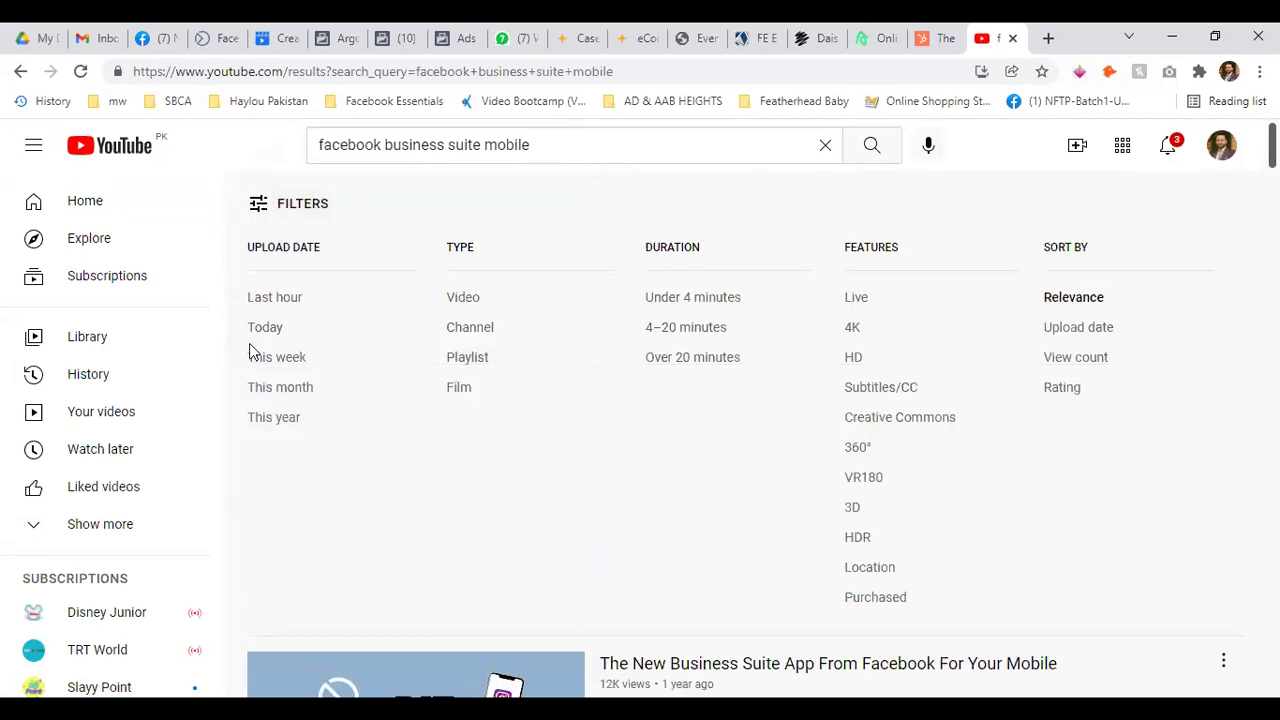
left_click(291, 391)
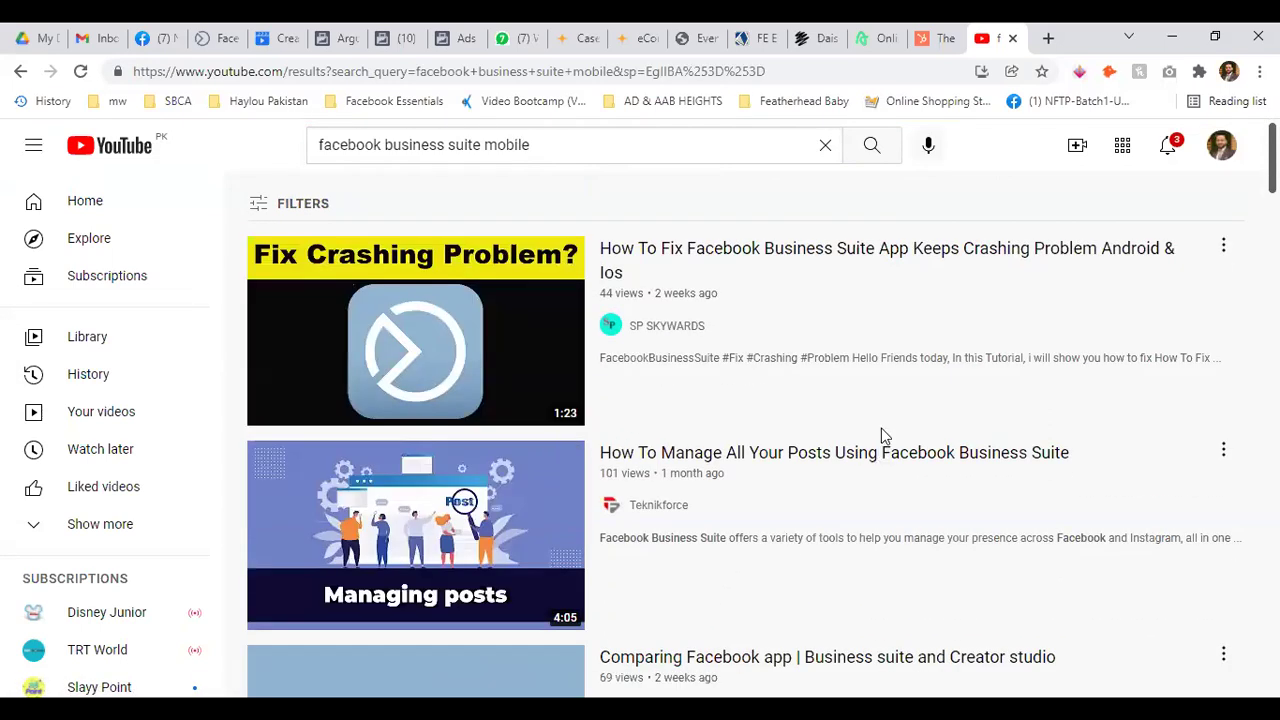
Open the 'Comparing Facebook app' video in a new tab and switch to it
scroll(888, 430, "down", 2)
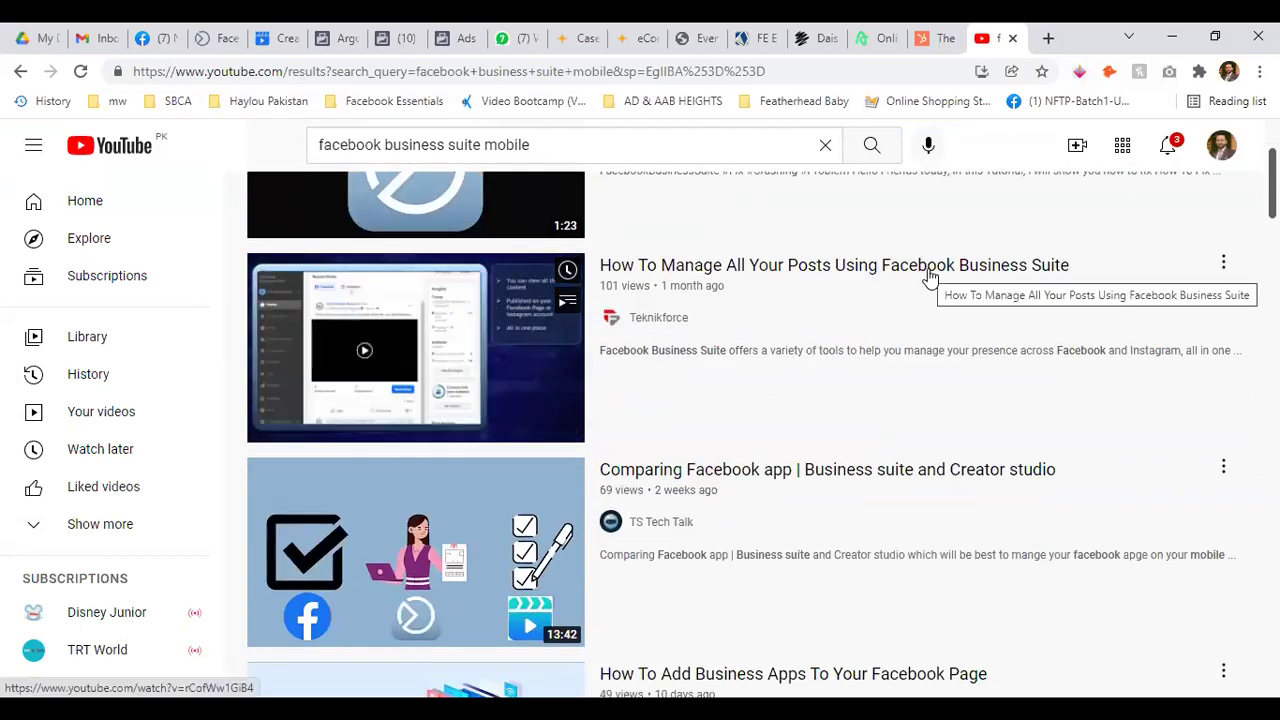
scroll(476, 390, "down", 2)
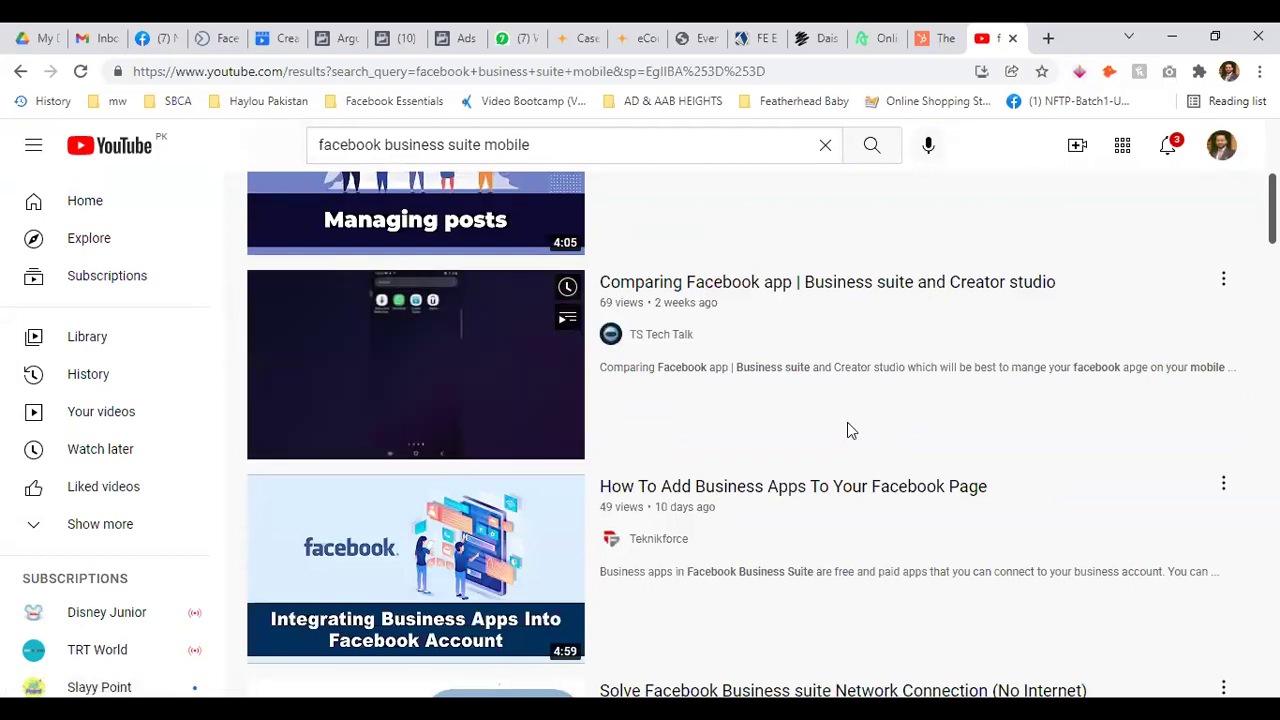
right_click(512, 380)
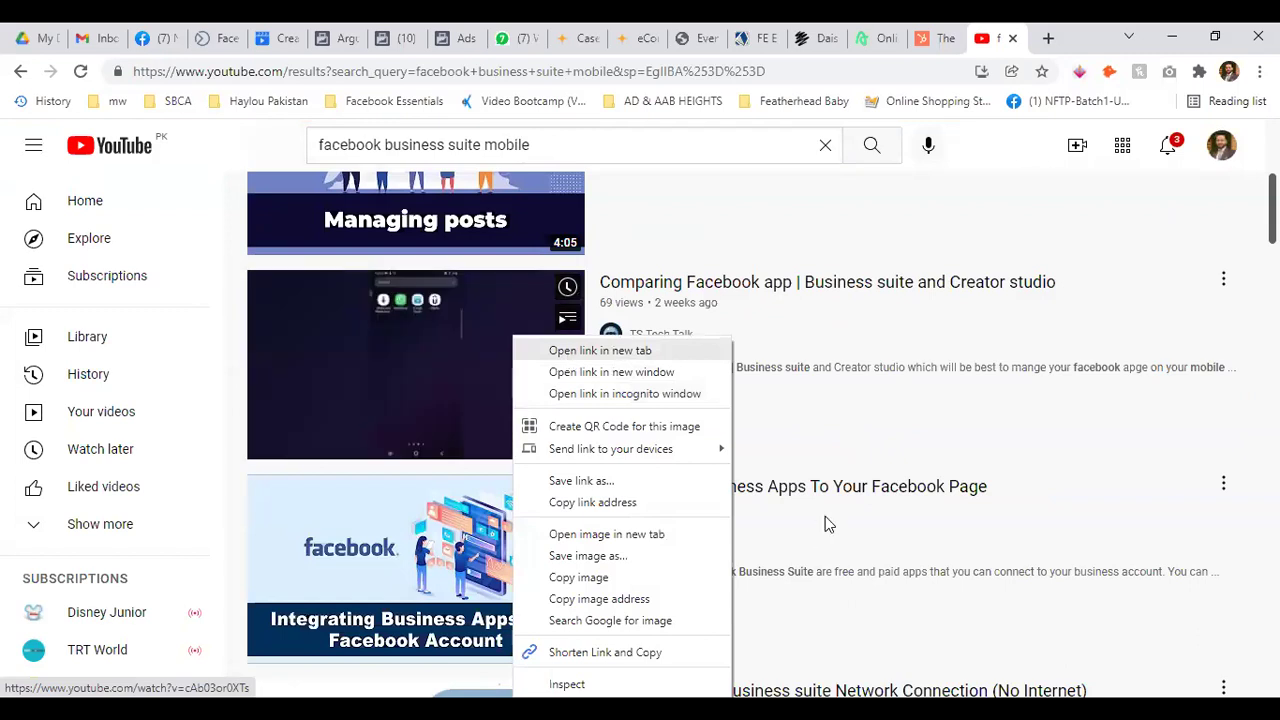
key("Return")
scroll(826, 520, "down", 5)
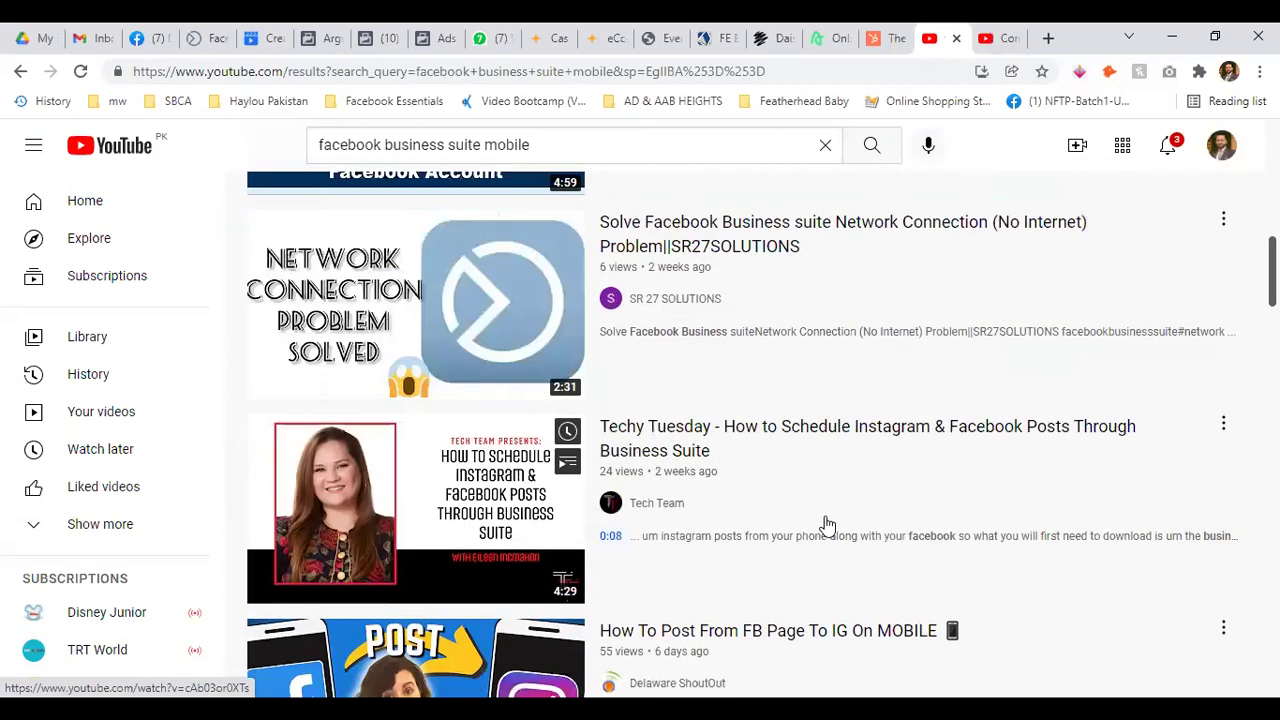
scroll(826, 523, "down", 3)
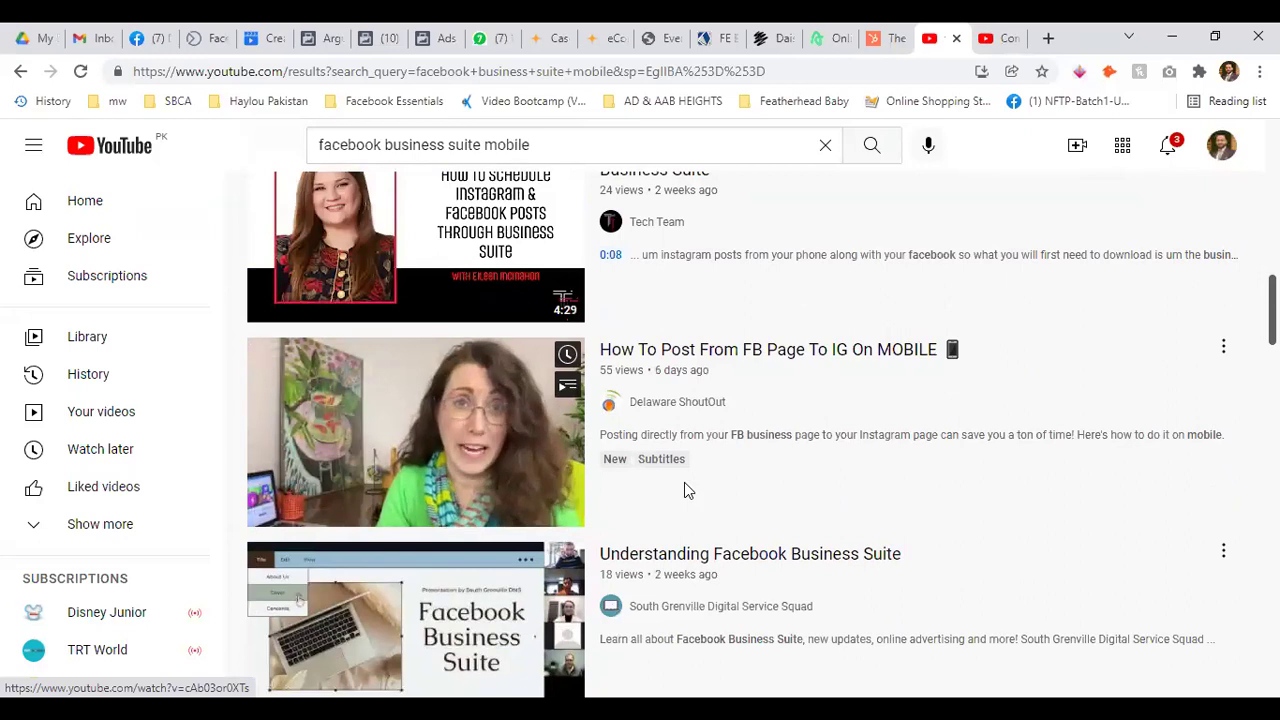
scroll(684, 488, "down", 2)
scroll(684, 486, "down", 2)
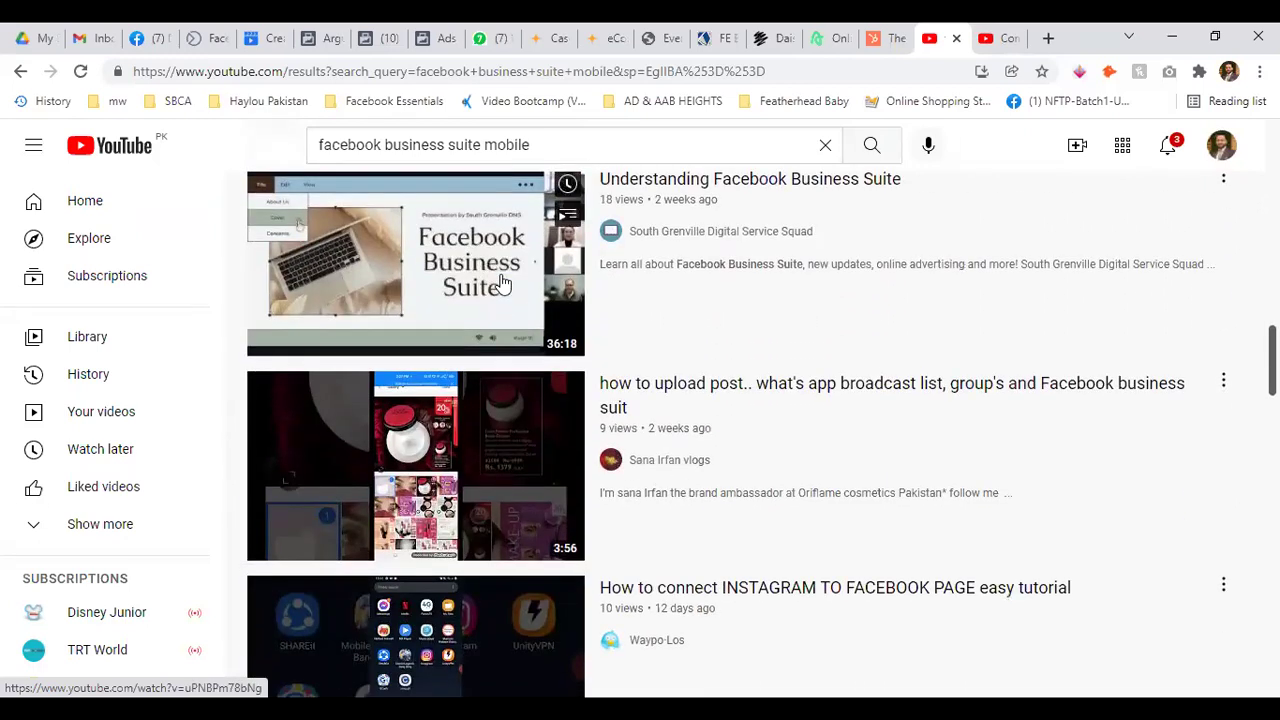
scroll(503, 285, "down", 2)
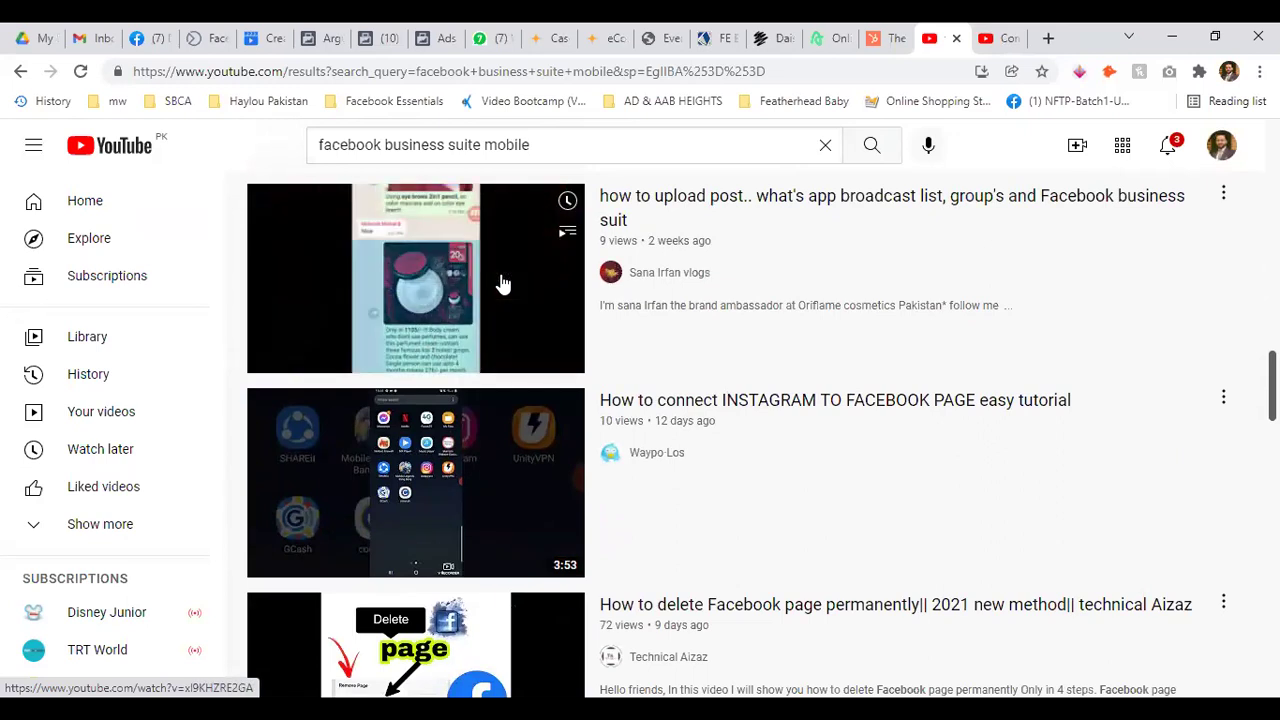
scroll(503, 285, "down", 2)
scroll(503, 285, "down", 2)
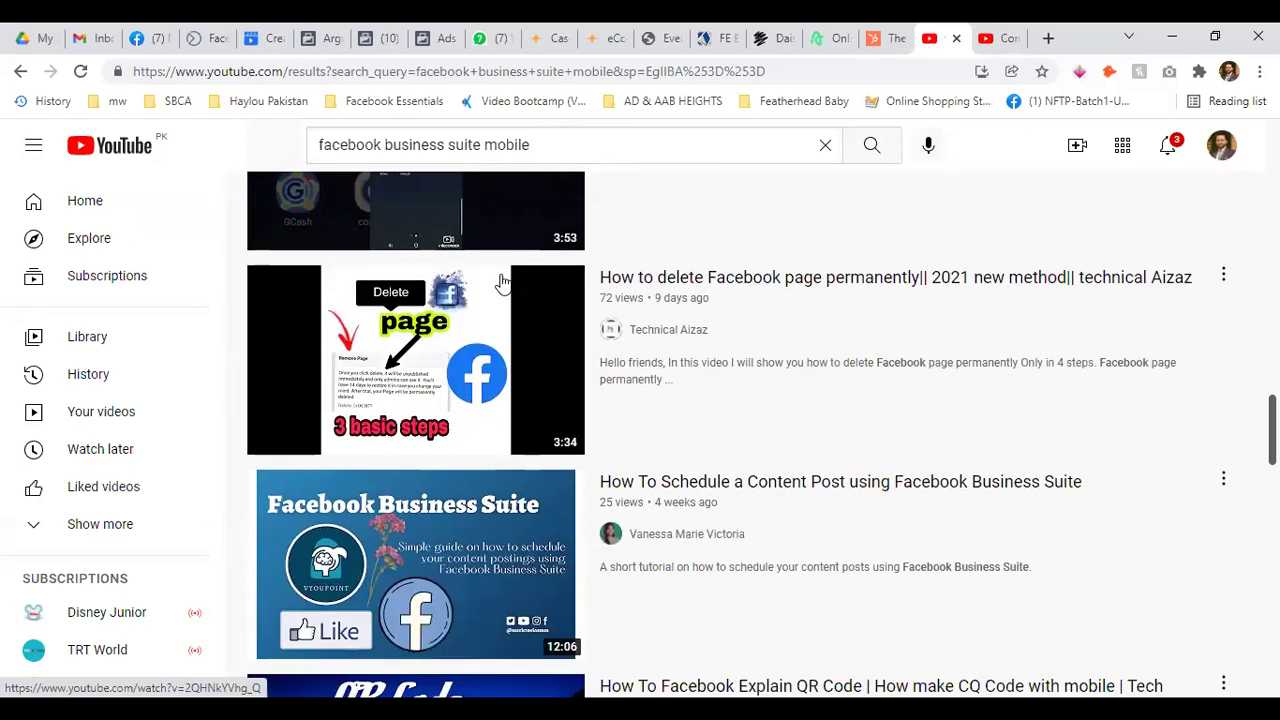
scroll(503, 285, "down", 1)
scroll(487, 362, "down", 1)
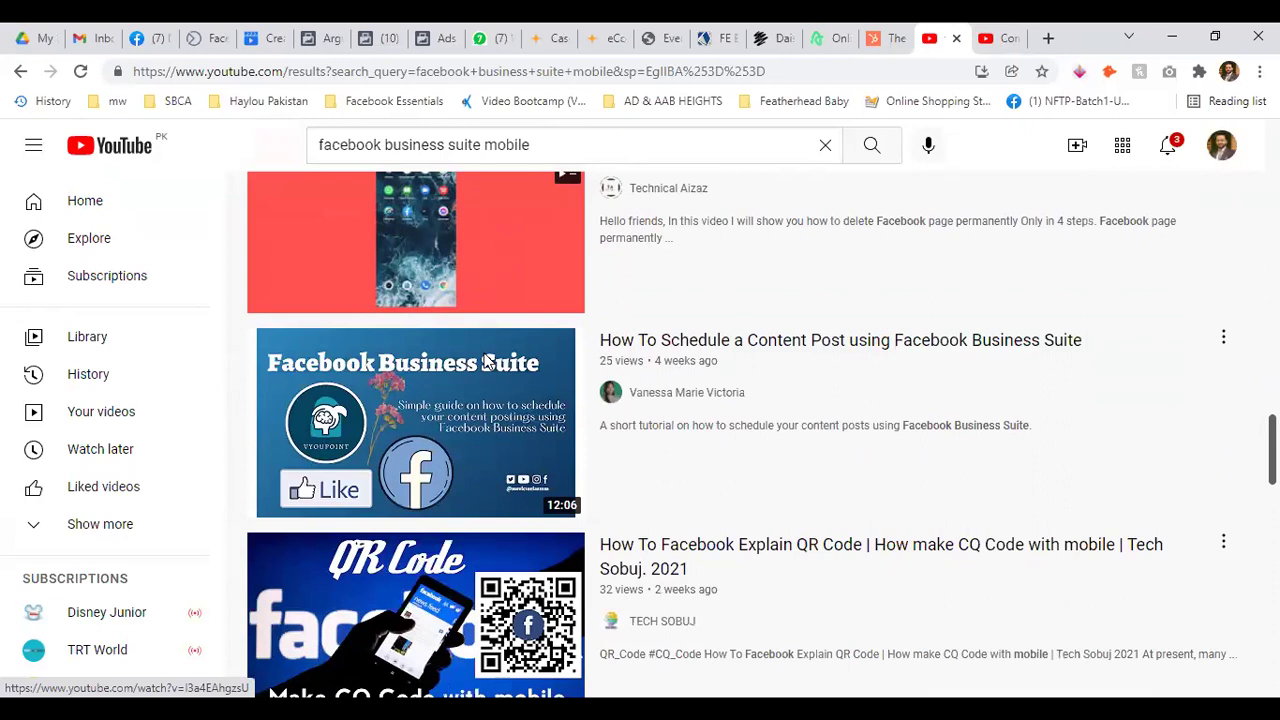
scroll(487, 362, "down", 3)
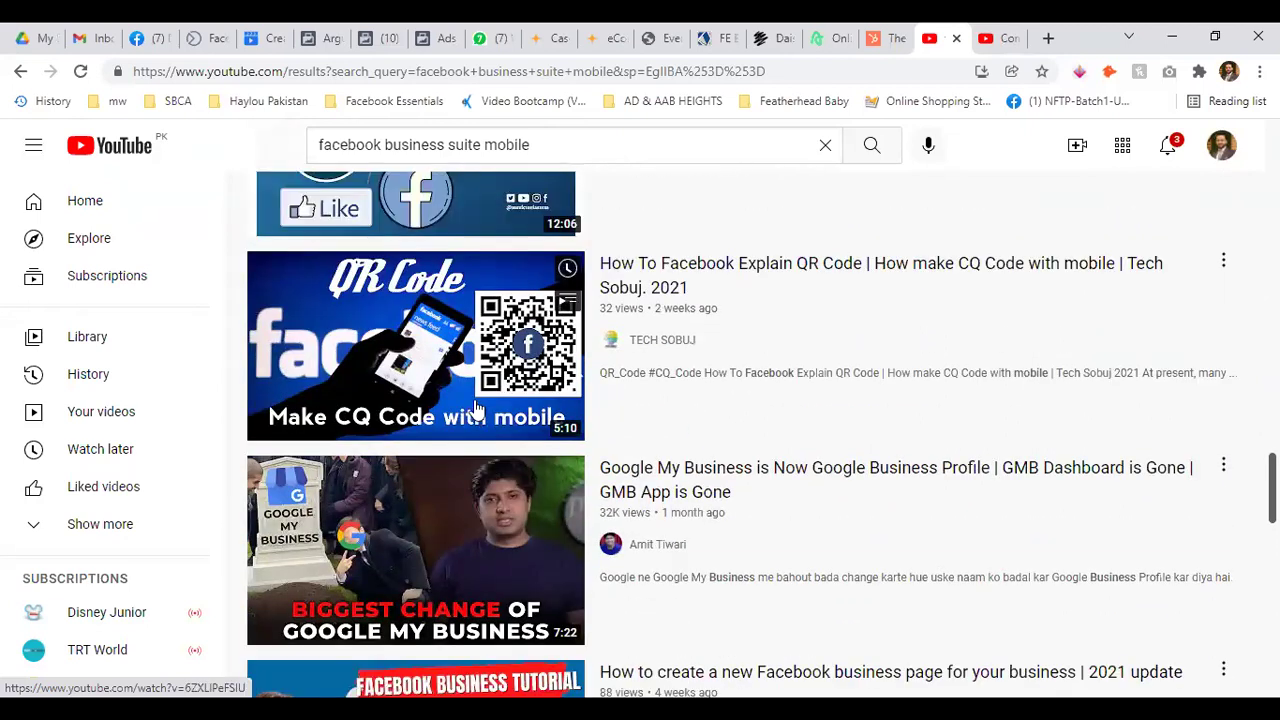
scroll(477, 409, "down", 2)
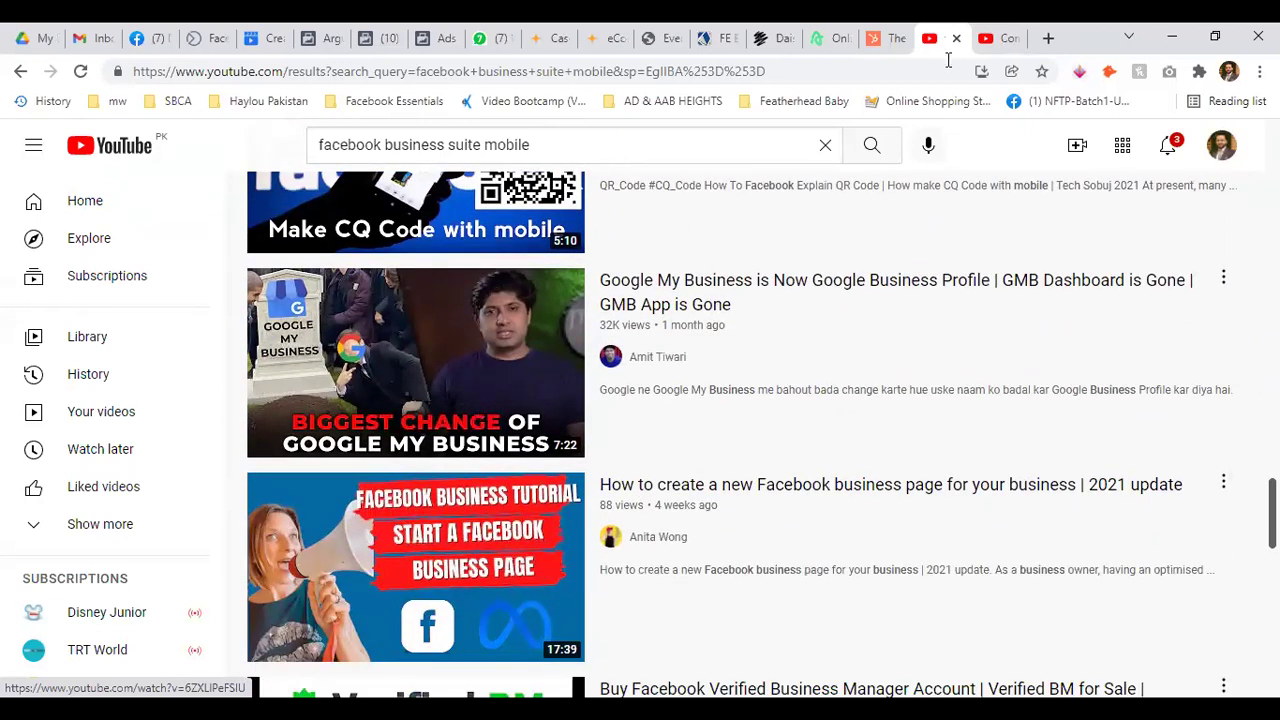
left_click(995, 38)
Pause and resume the comparison video, jump to about 0:29, and go full screen
left_click(133, 548)
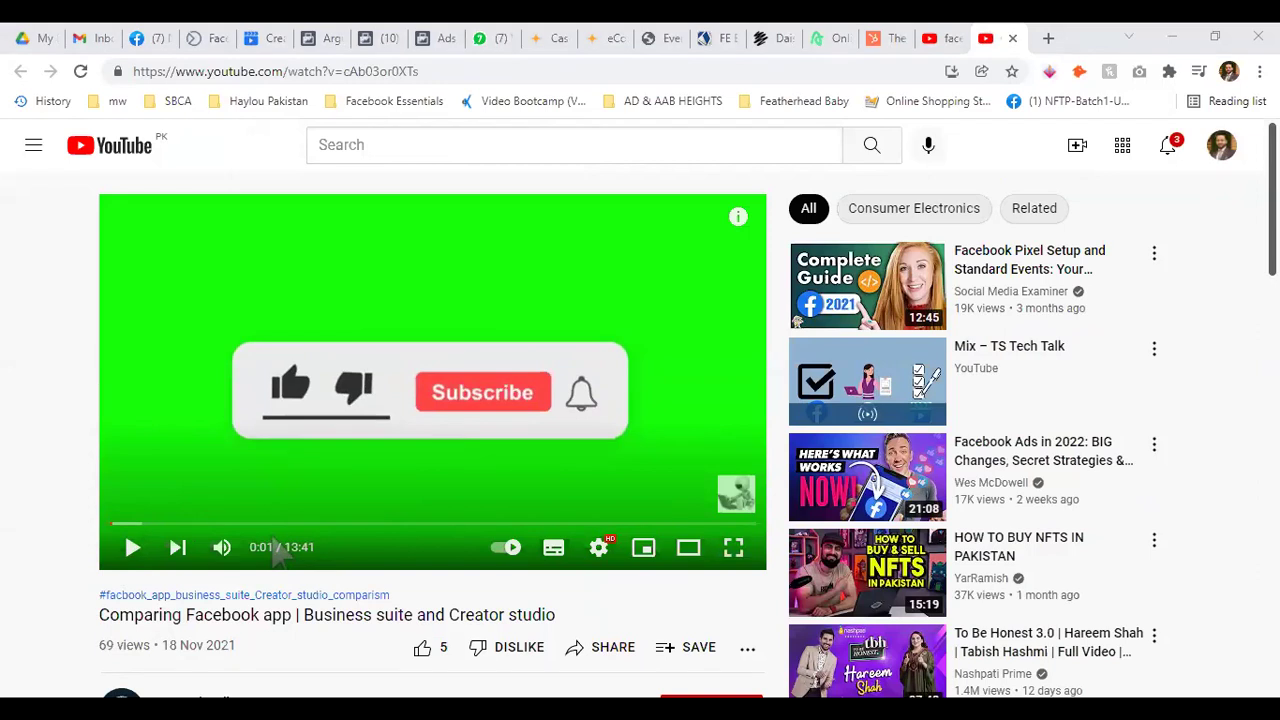
left_click(131, 548)
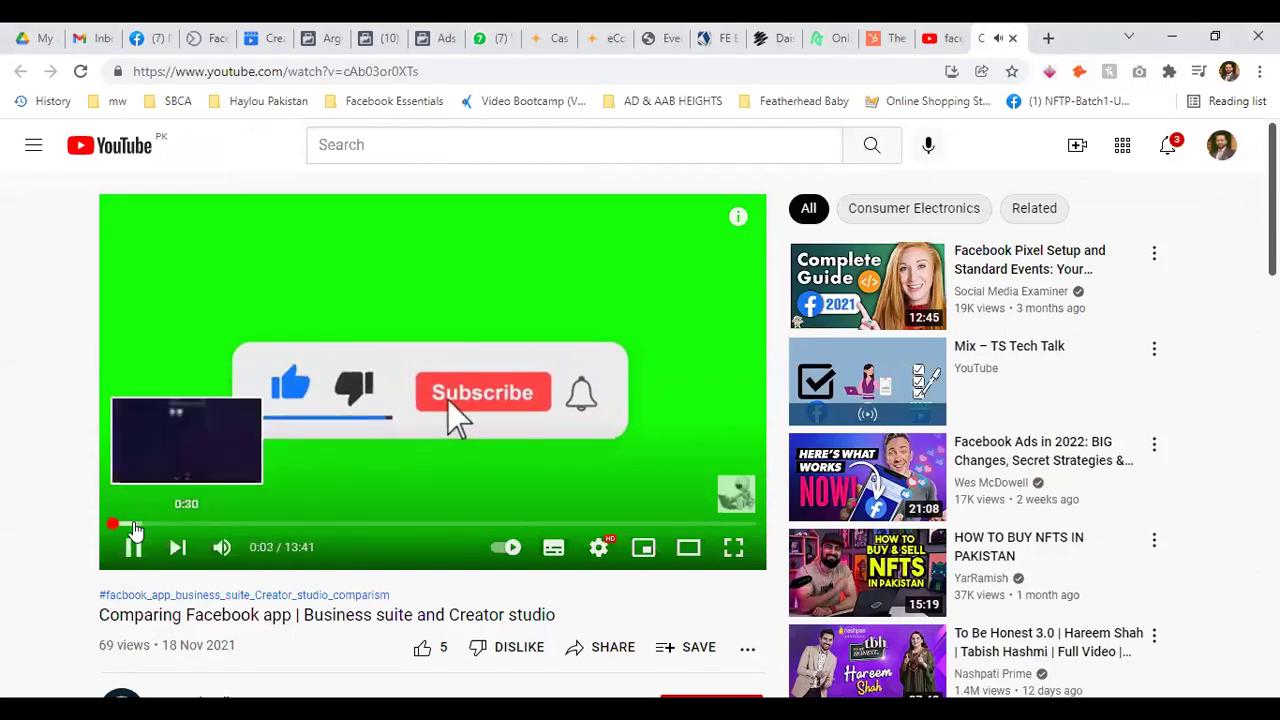
left_click(134, 524)
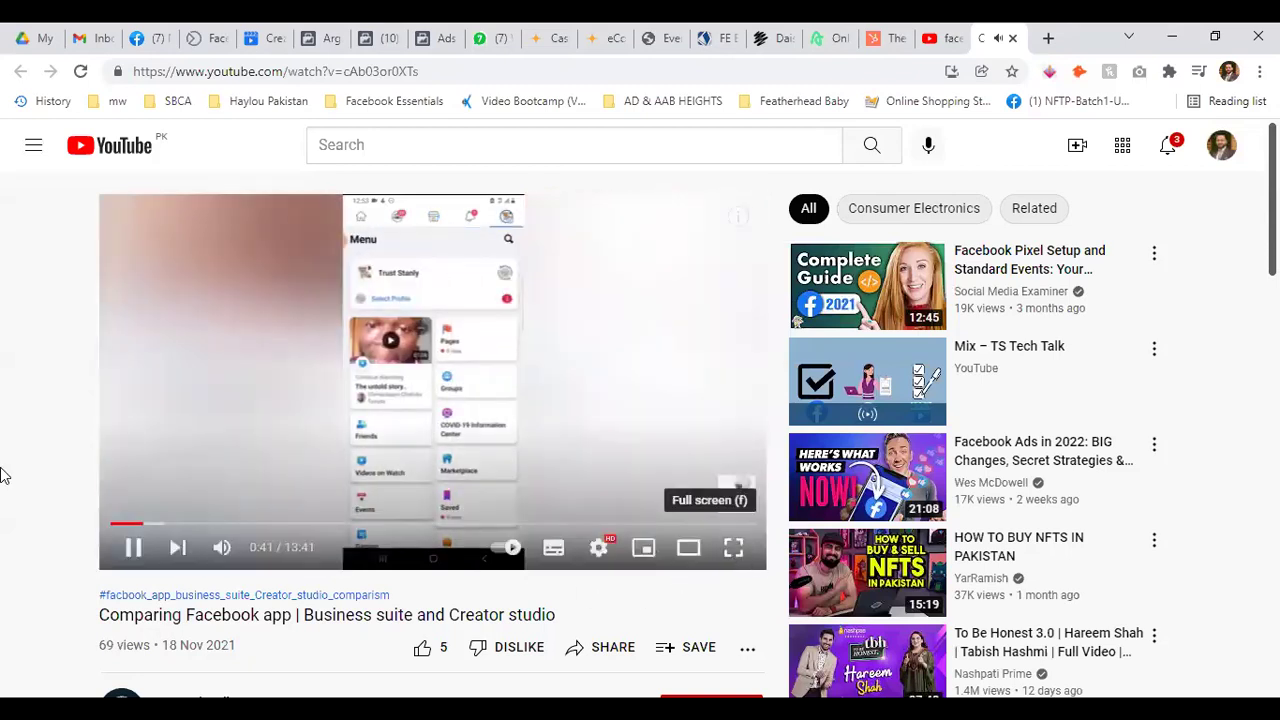
key("f")
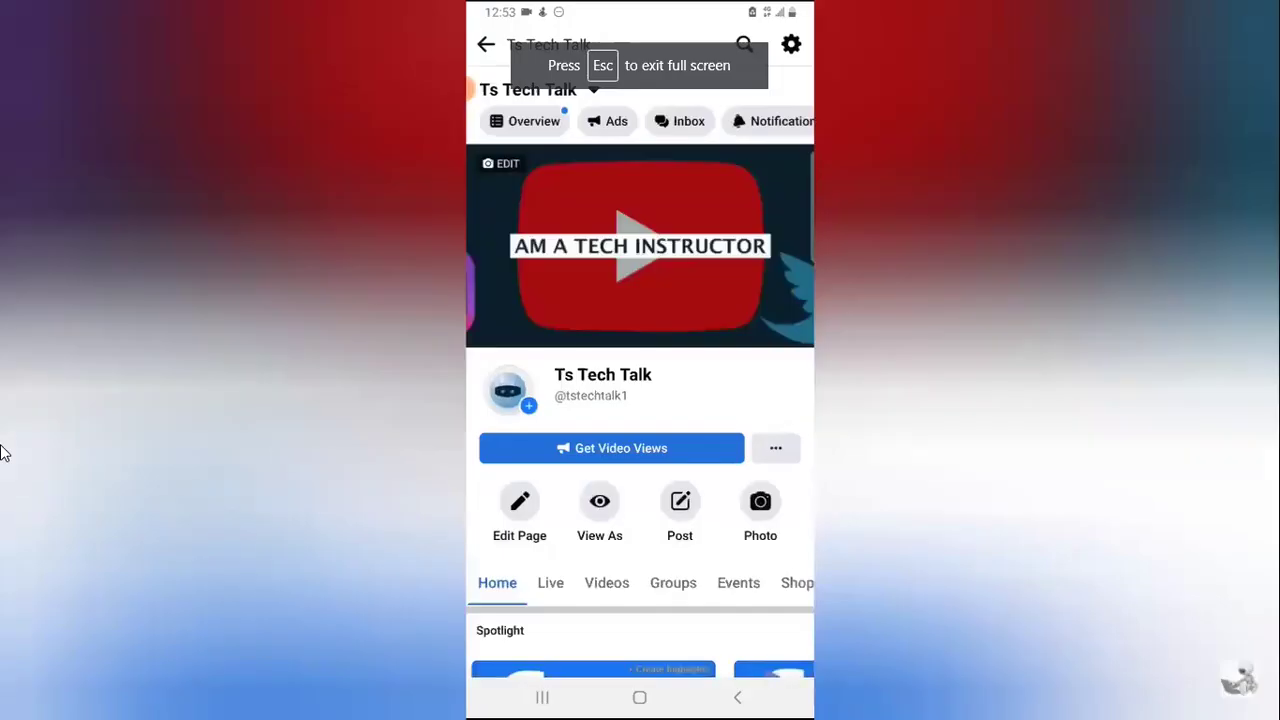